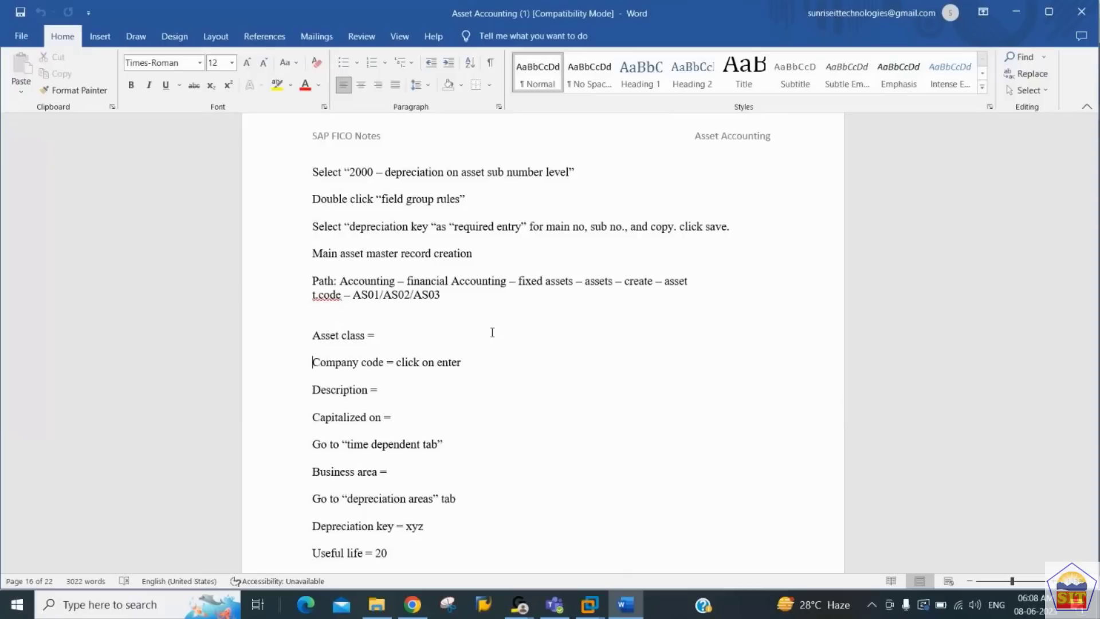
# Read the notes on main asset master record creation, covering the path, transaction codes AS01/AS02/AS03 and required fields
pyautogui.press('Up')
pyautogui.hotkey('shift', 'Down')
pyautogui.hotkey('shift', 'Down')
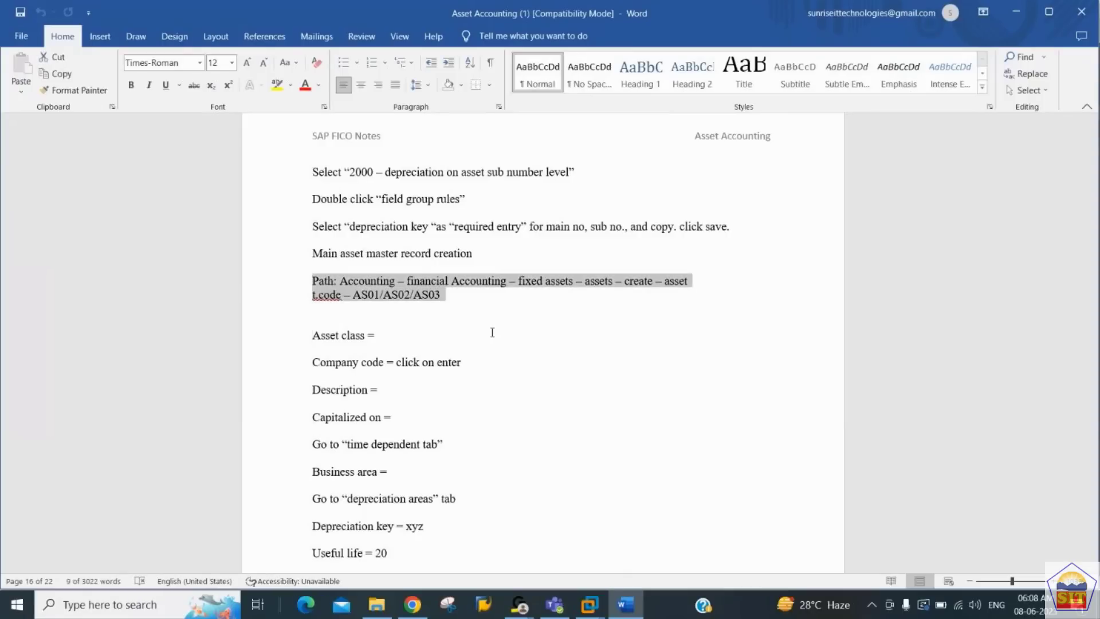
pyautogui.press('Right')
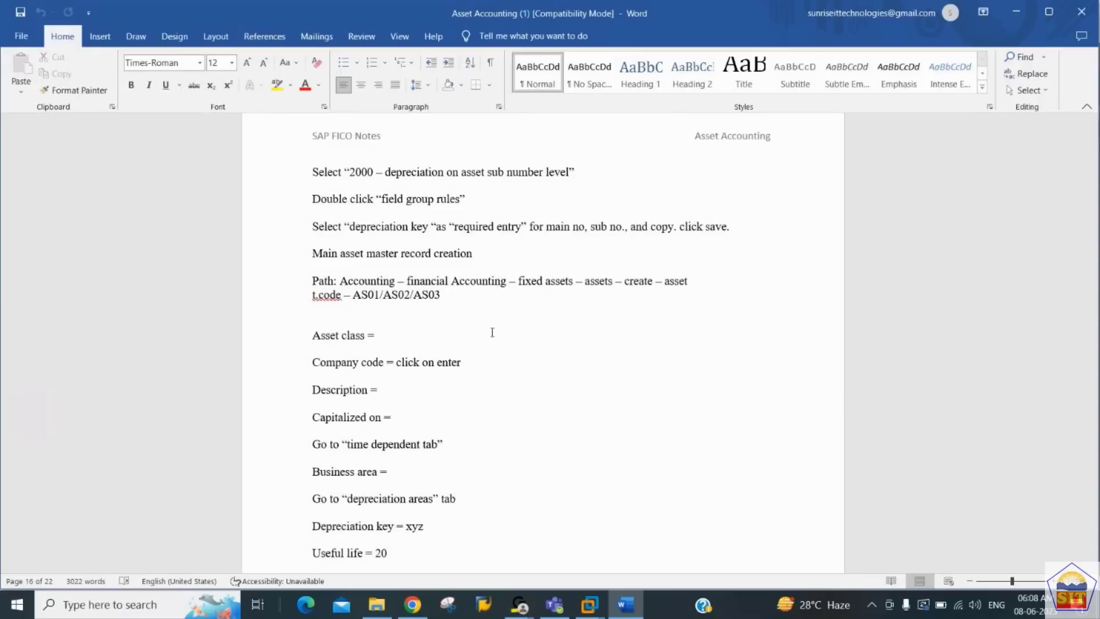
pyautogui.press('Up')
pyautogui.press('Right')
pyautogui.press('Right')
pyautogui.press('Right')
pyautogui.press('Right')
pyautogui.press('Down')
pyautogui.press('Down')
pyautogui.press('Down')
pyautogui.press('Down')
# Switch to the sap_ecc6 virtual machine and start transaction AS01 to create an asset
pyautogui.click(585, 604)
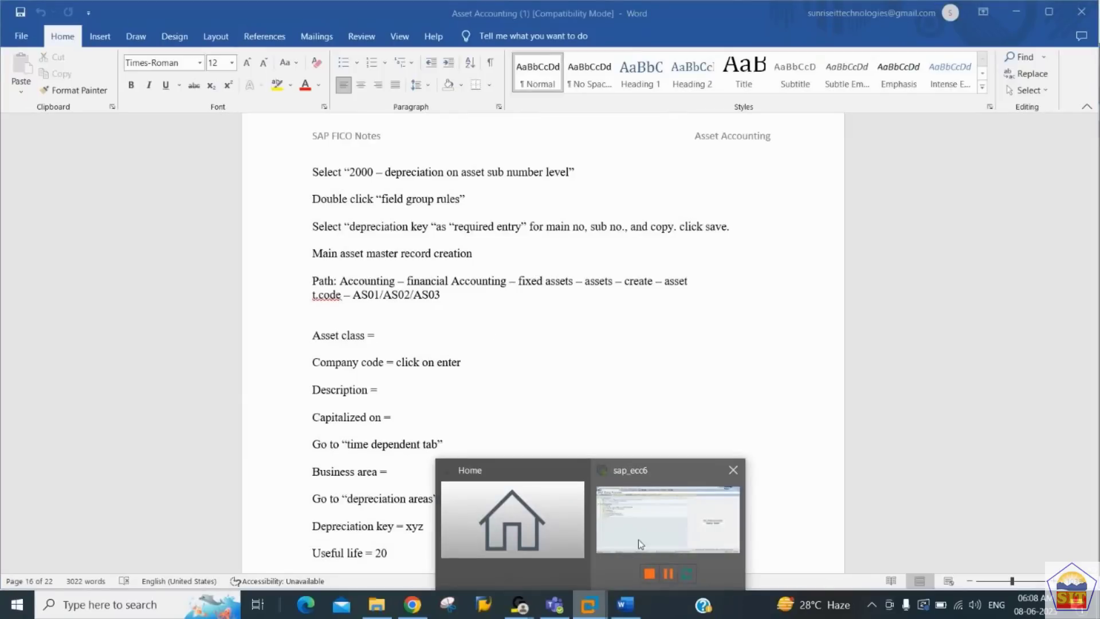
pyautogui.click(638, 539)
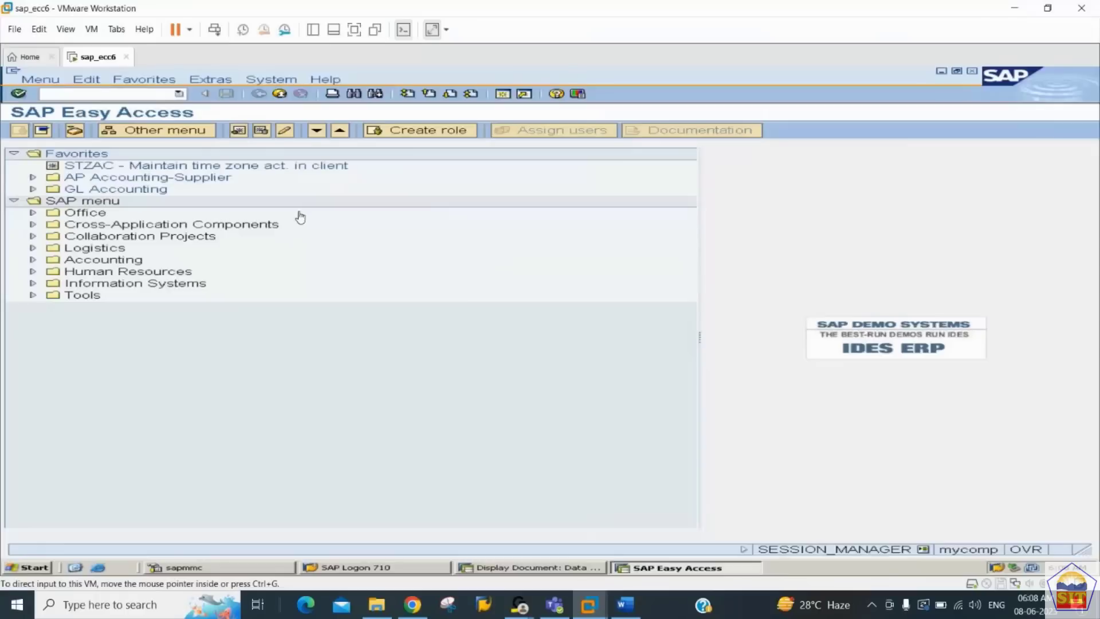
pyautogui.click(123, 94)
pyautogui.write('as01')
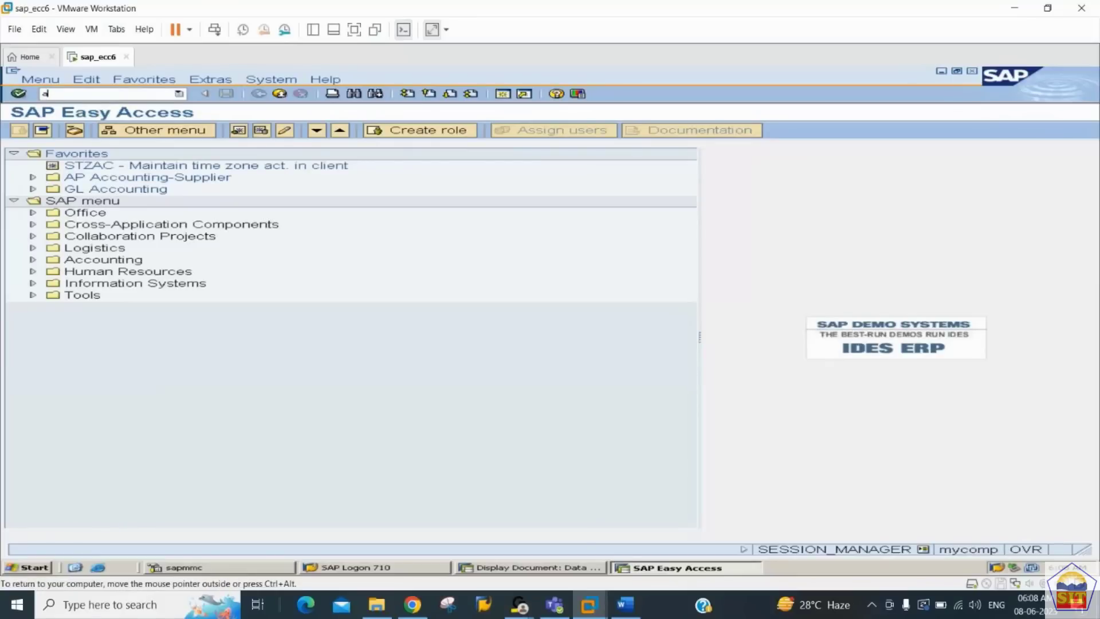
pyautogui.press('Return')
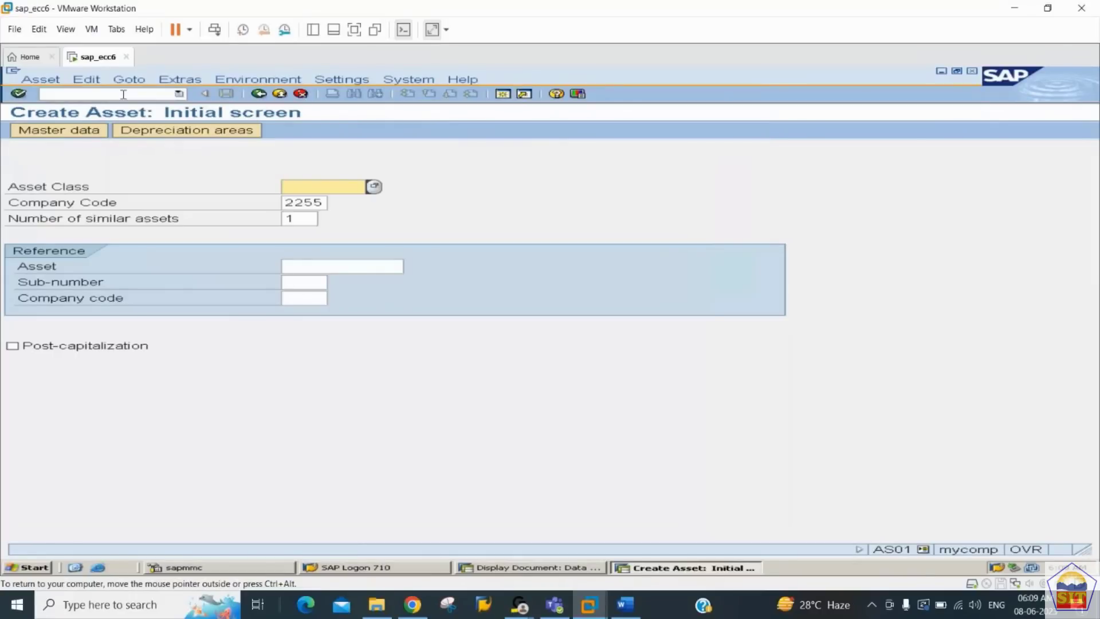
# Enter asset class 224401 and company code 2244 for one asset, and proceed to its master data
pyautogui.write('224401')
pyautogui.press('Tab')
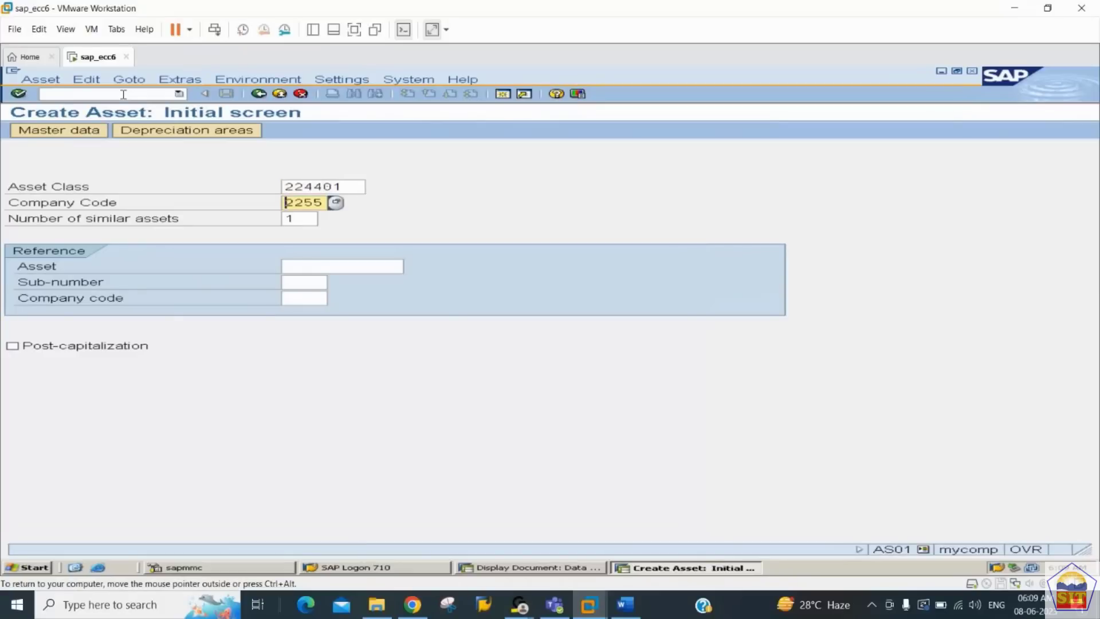
pyautogui.write('2244')
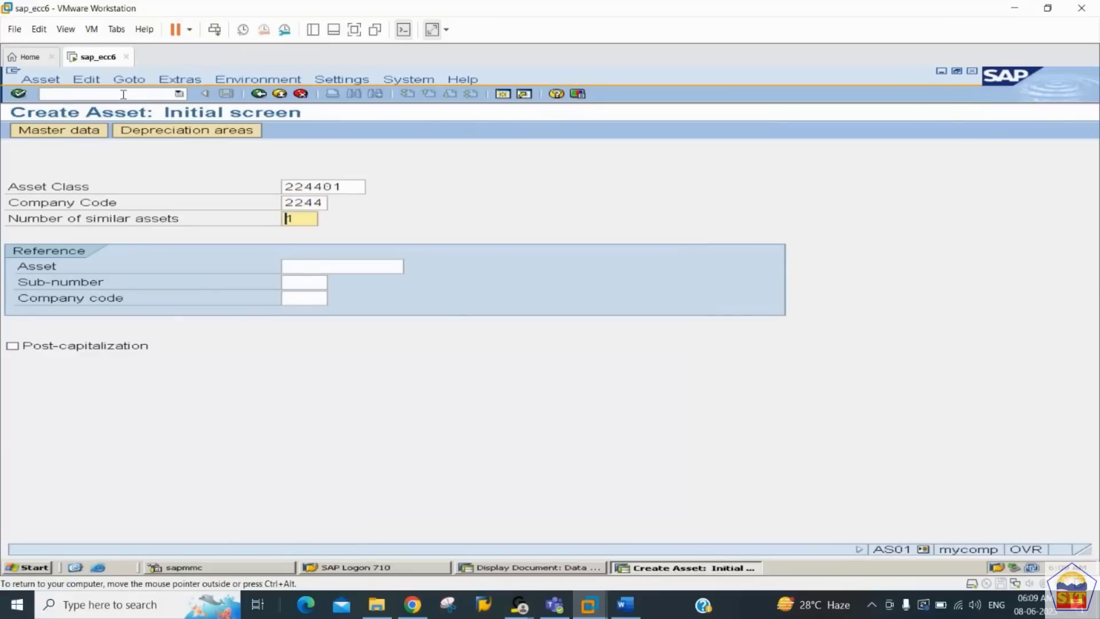
pyautogui.press('Tab')
pyautogui.press('Return')
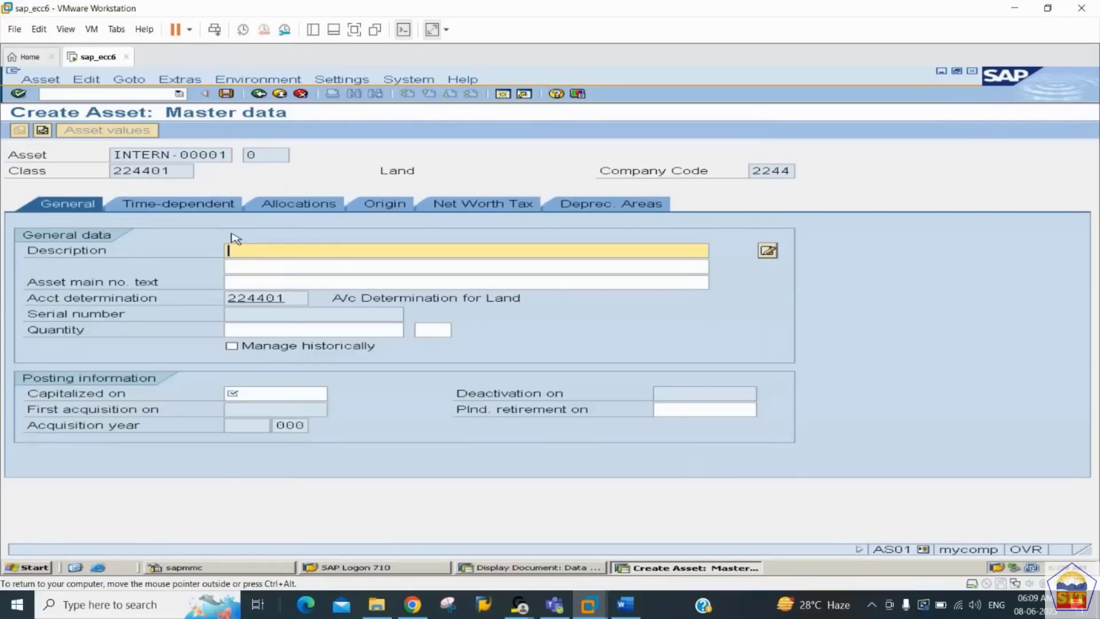
# Describe the asset as "Land for 2244" and set its capitalization date to 01.01.2023
pyautogui.write('Land for 2244')
pyautogui.press('Tab')
pyautogui.press('Tab')
pyautogui.press('Tab')
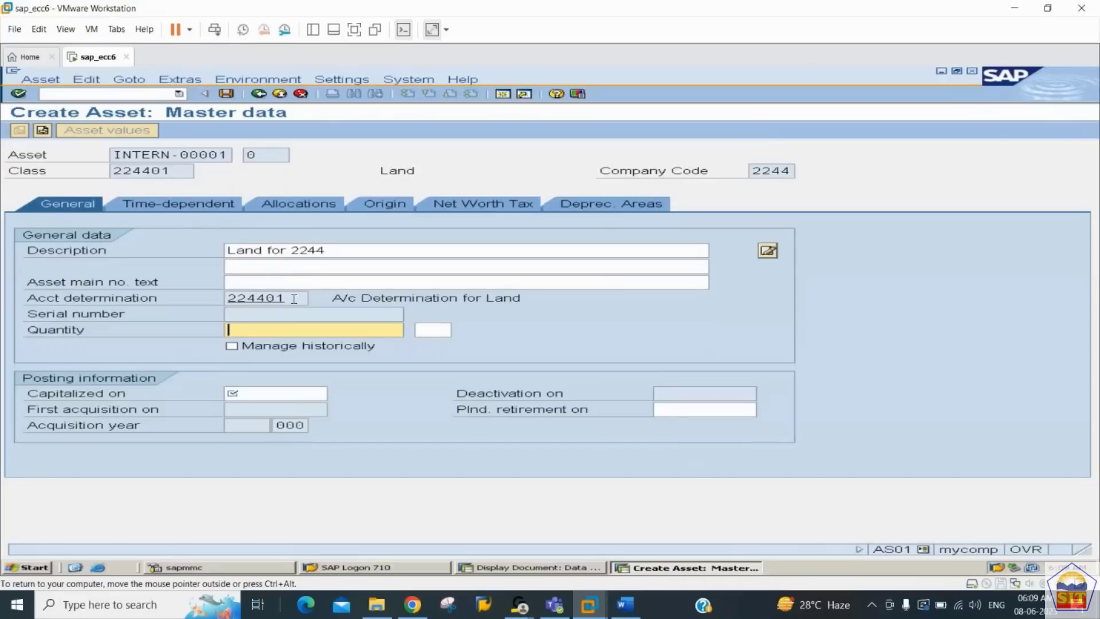
pyautogui.click(277, 393)
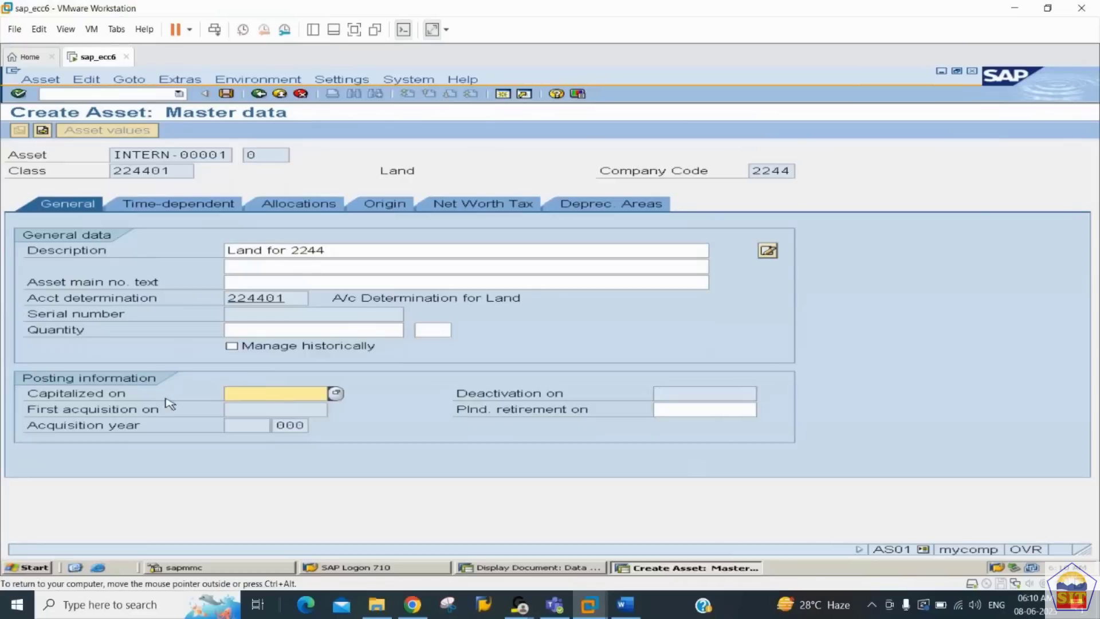
pyautogui.hotkey('shift', 'Tab')
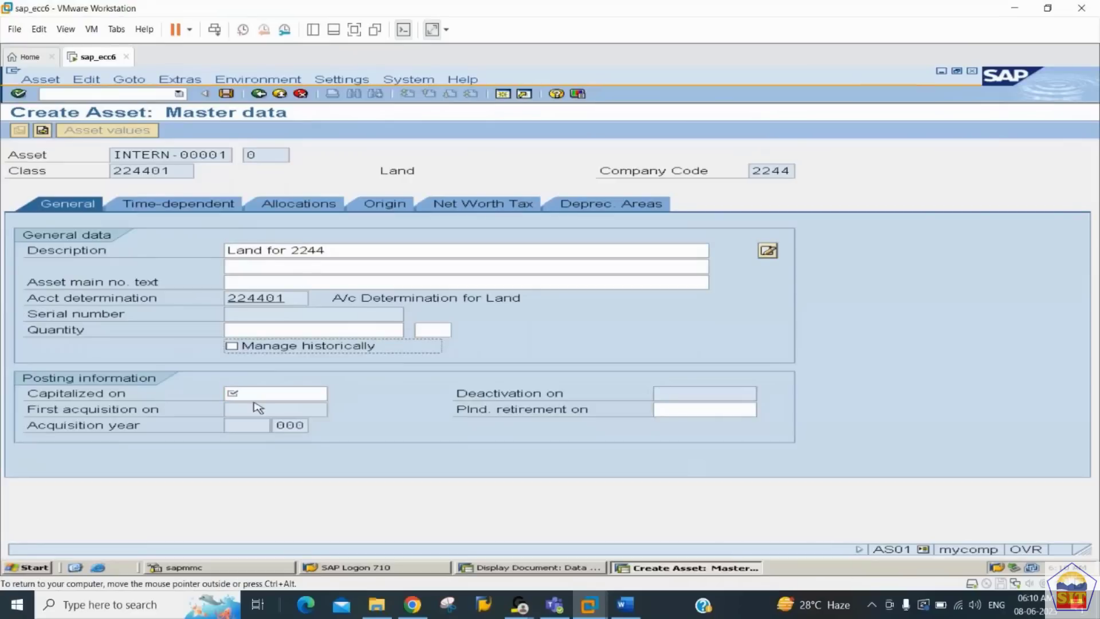
pyautogui.press('Tab')
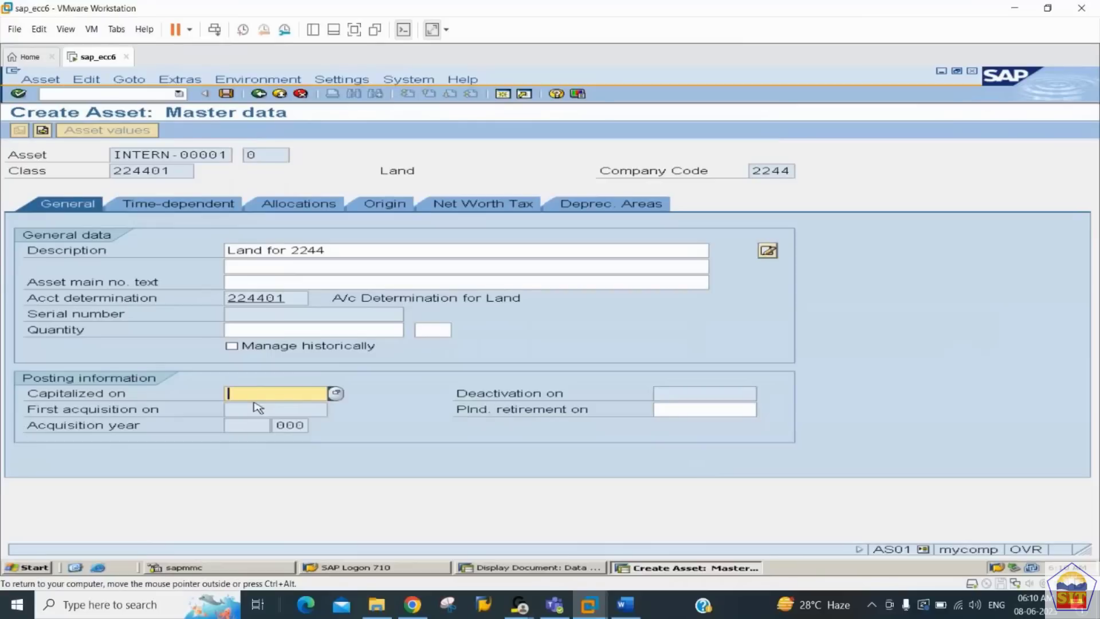
pyautogui.press('Tab')
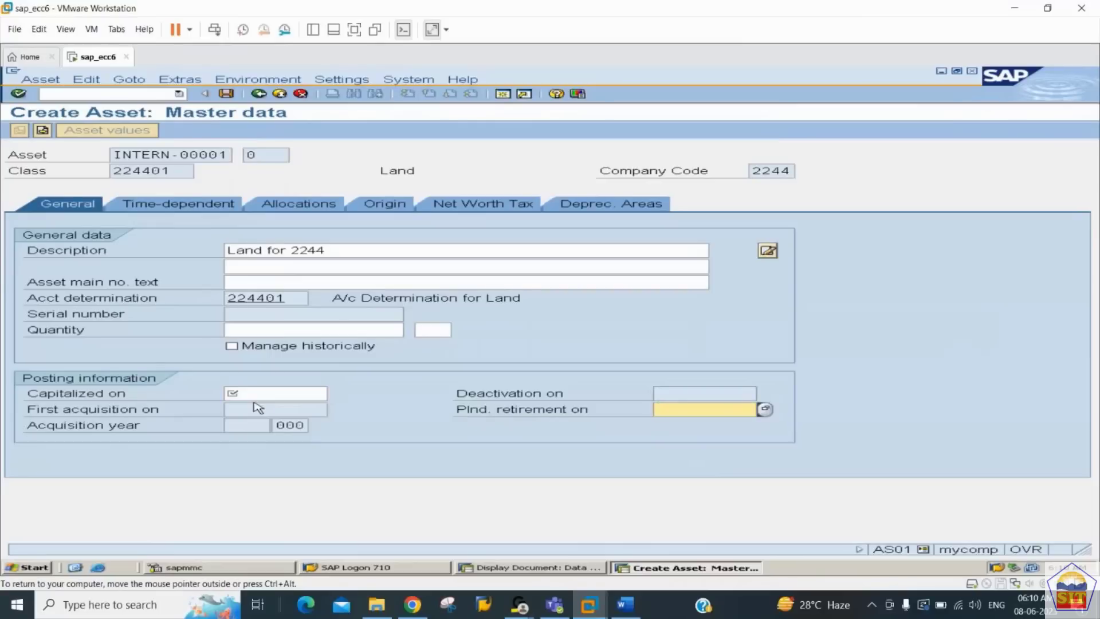
pyautogui.hotkey('shift', 'Tab')
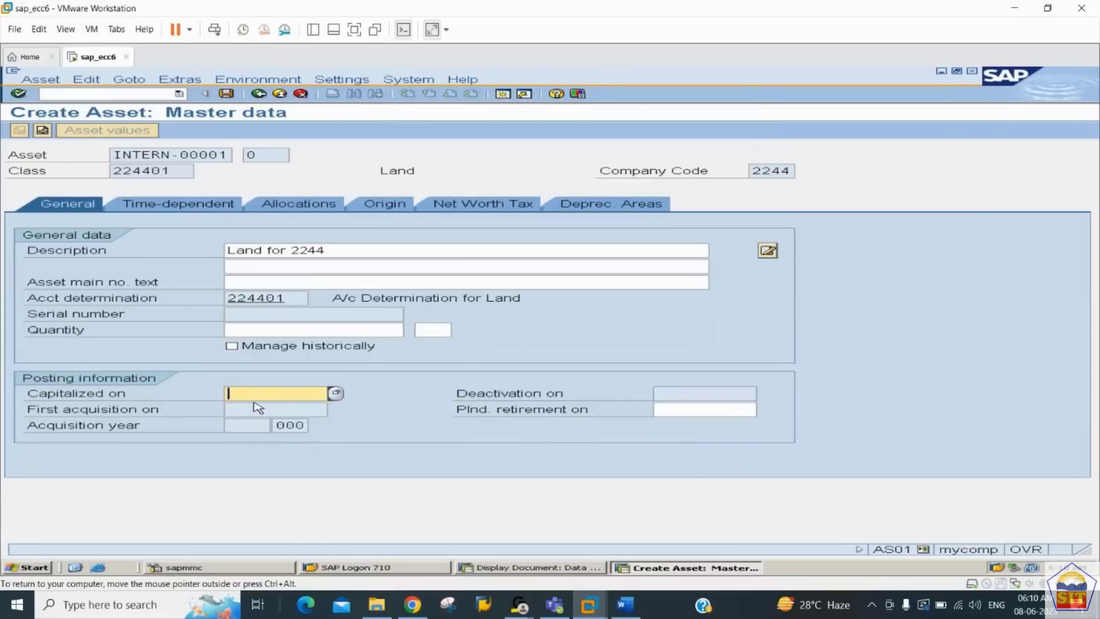
pyautogui.write('01.01.2023')
# Assign business area 2244 in the asset's time-dependent data
pyautogui.click(192, 205)
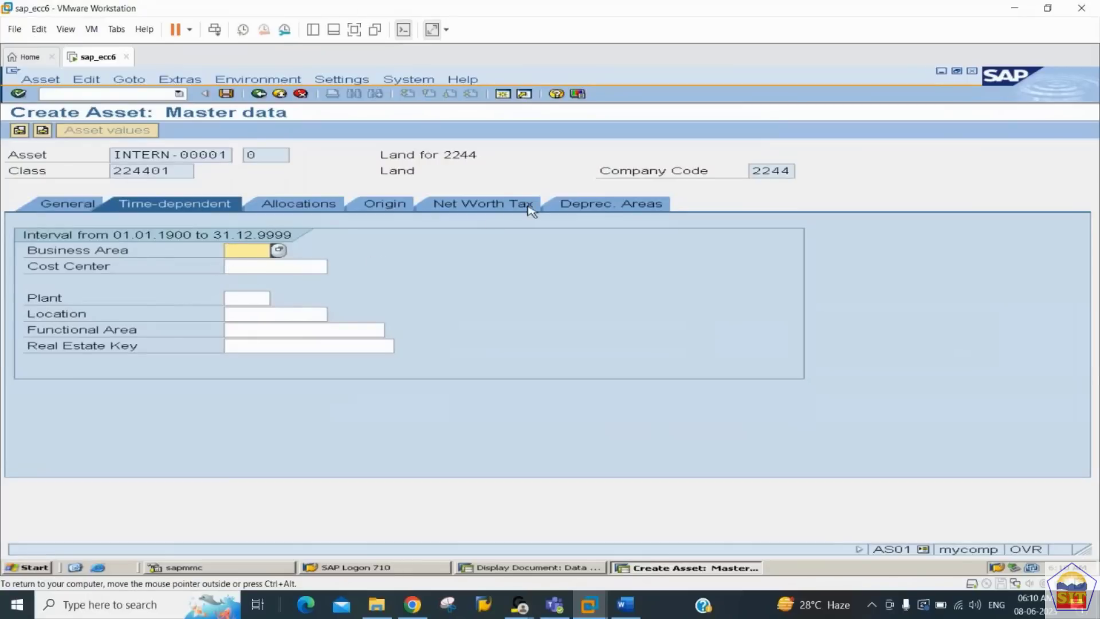
pyautogui.click(615, 205)
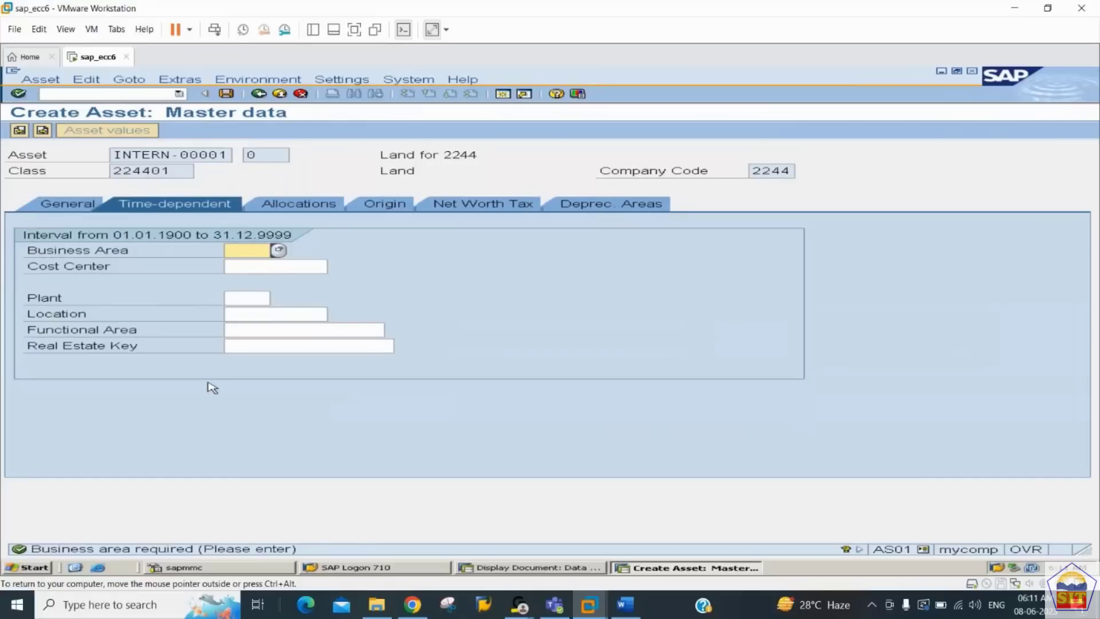
pyautogui.write('2244')
# For the book depreciation area, set the useful life to 10 years and the ordinary depreciation start date to 01.01.2023
pyautogui.click(596, 209)
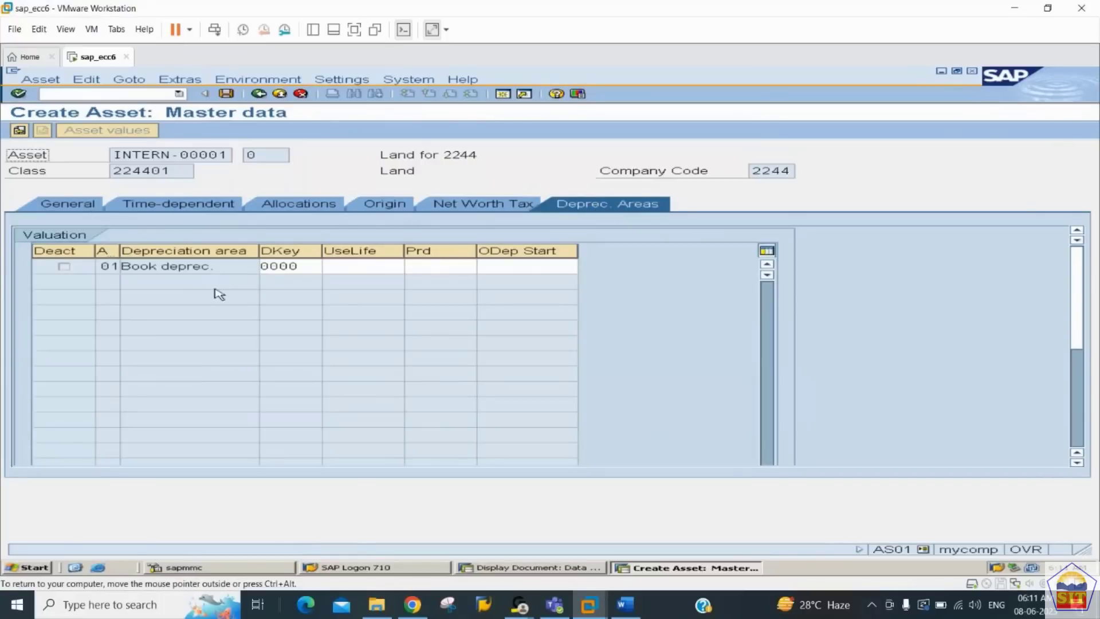
pyautogui.moveTo(302, 268); pyautogui.dragTo(259, 271)
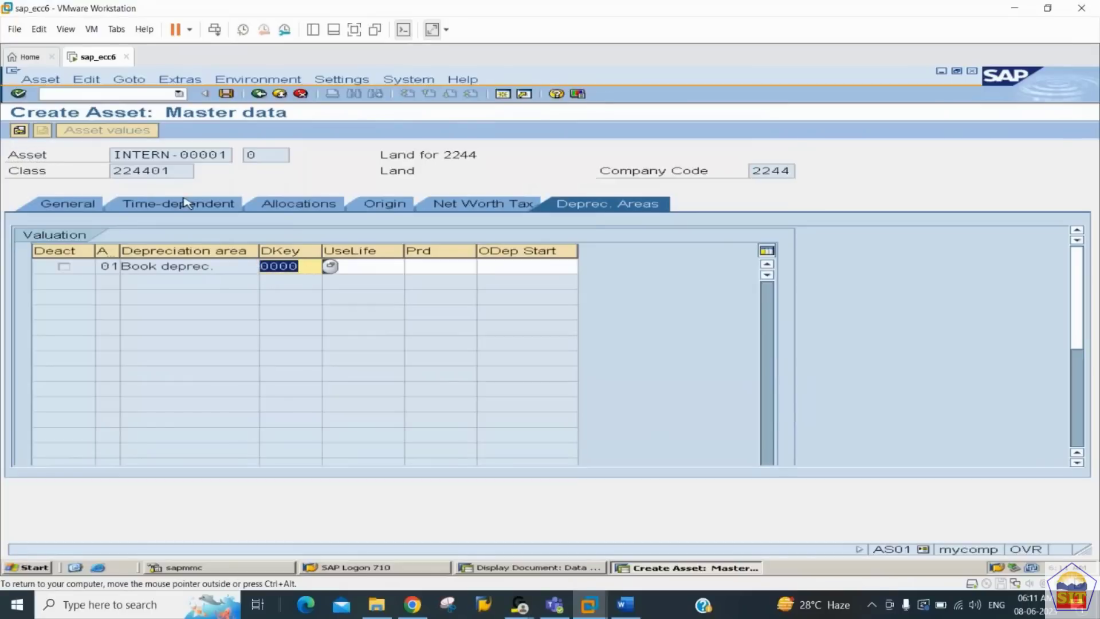
pyautogui.click(170, 170)
pyautogui.moveTo(162, 172); pyautogui.dragTo(146, 178)
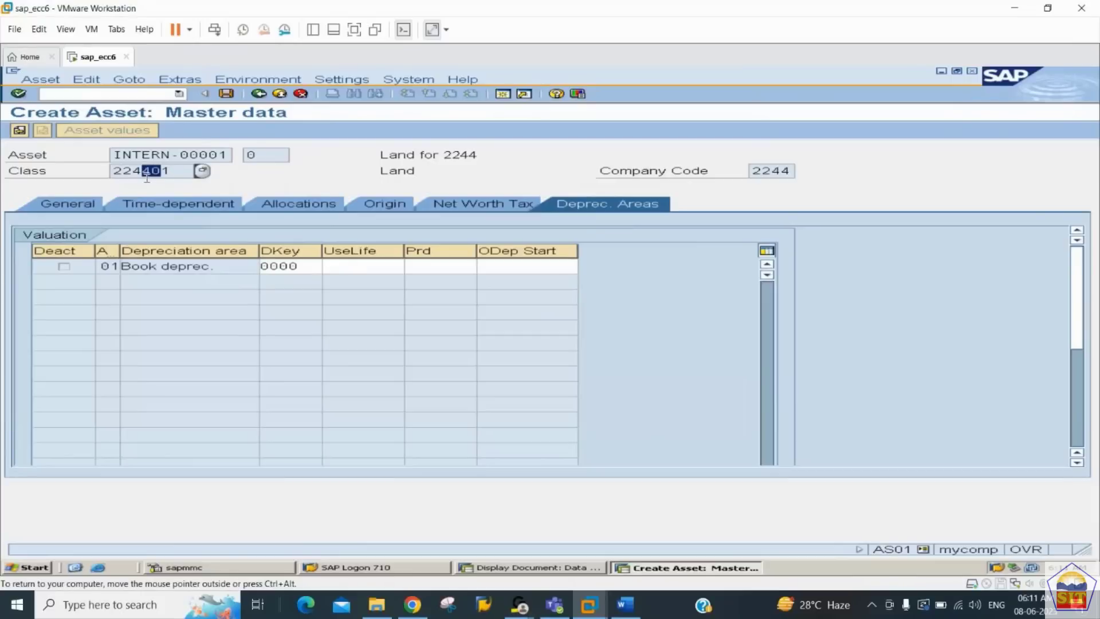
pyautogui.click(305, 268)
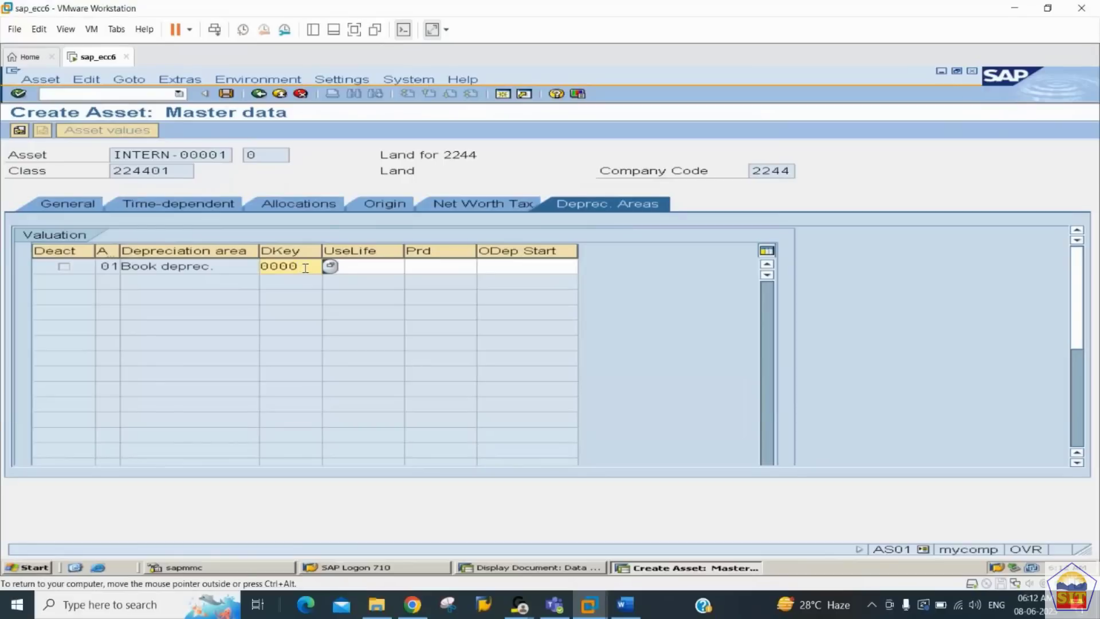
pyautogui.press('Tab')
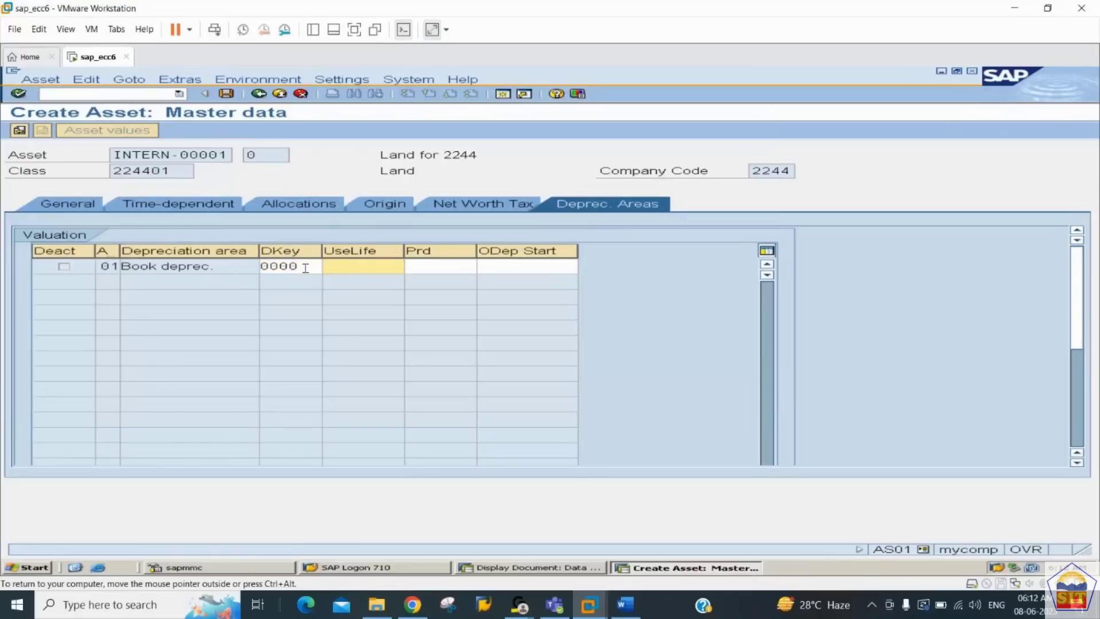
pyautogui.write('10')
pyautogui.press('Tab')
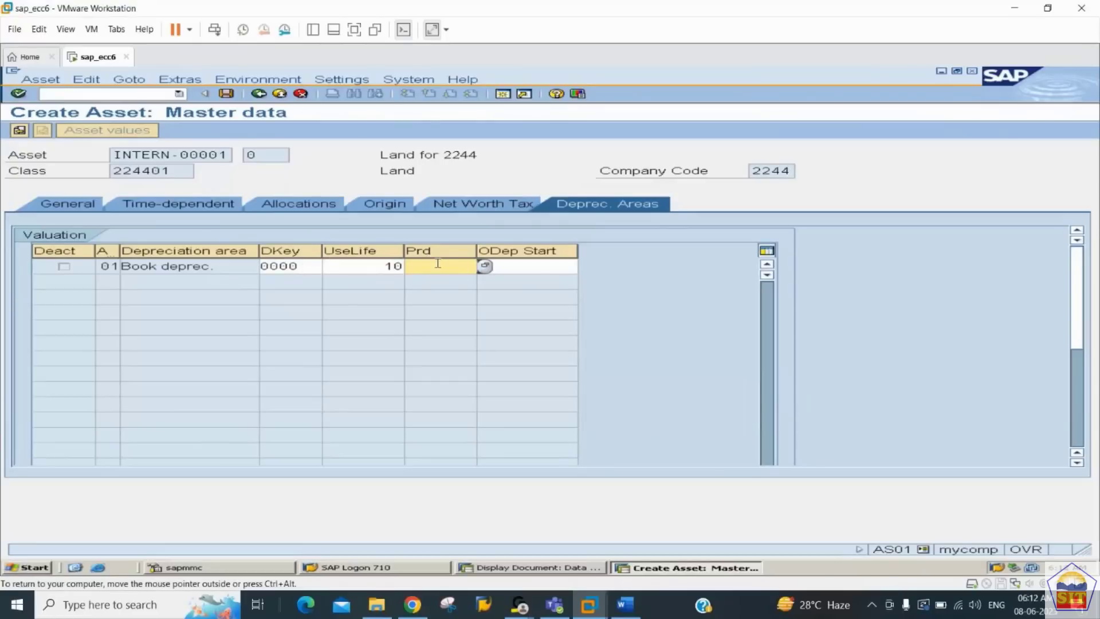
pyautogui.click(504, 264)
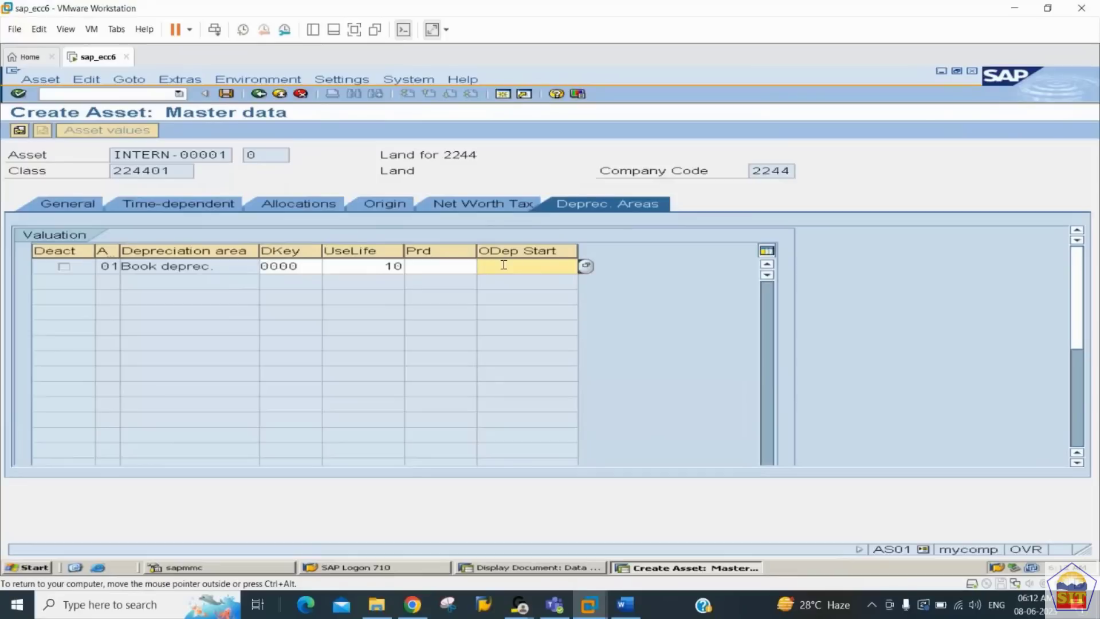
pyautogui.write('01.101.2023')
# Check the asset's main number and sub-number fields and save the new land asset
pyautogui.moveTo(126, 156); pyautogui.dragTo(165, 159)
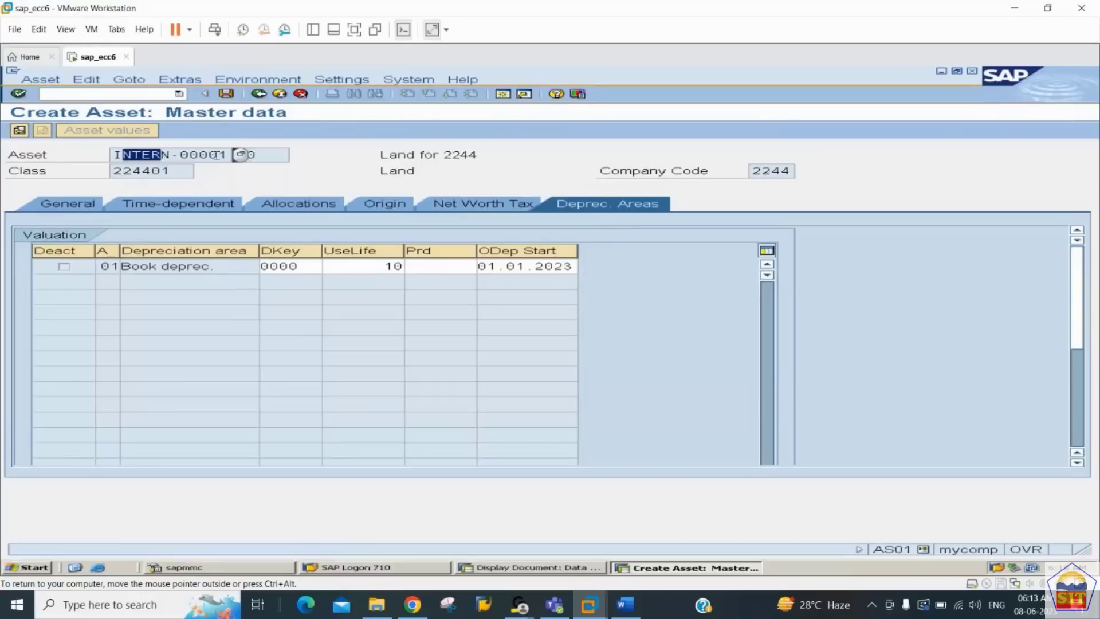
pyautogui.click(274, 155)
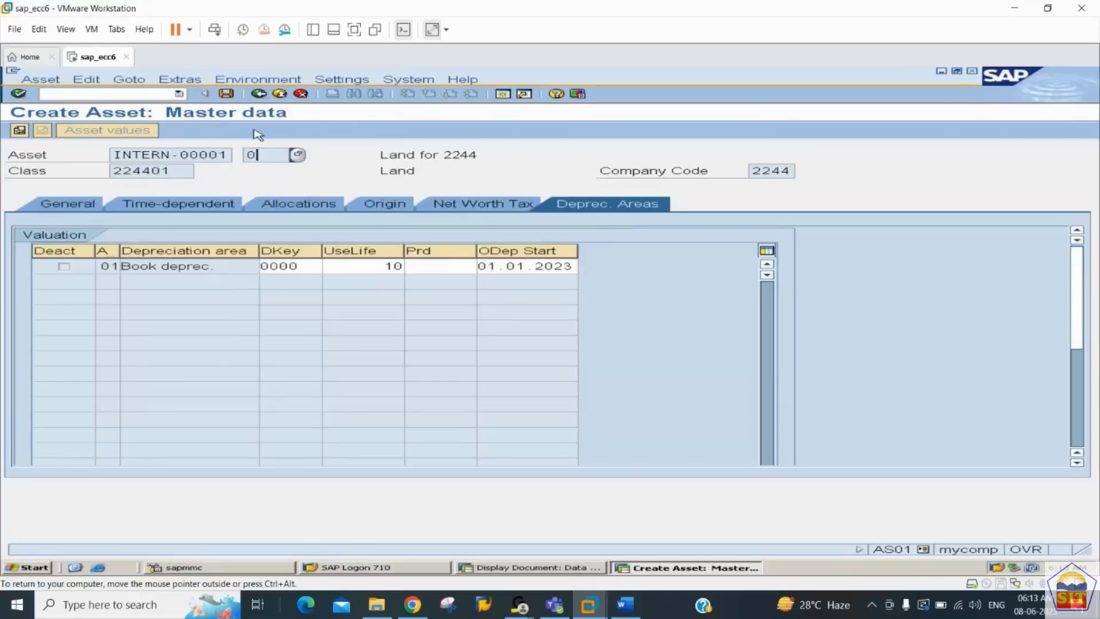
pyautogui.click(227, 94)
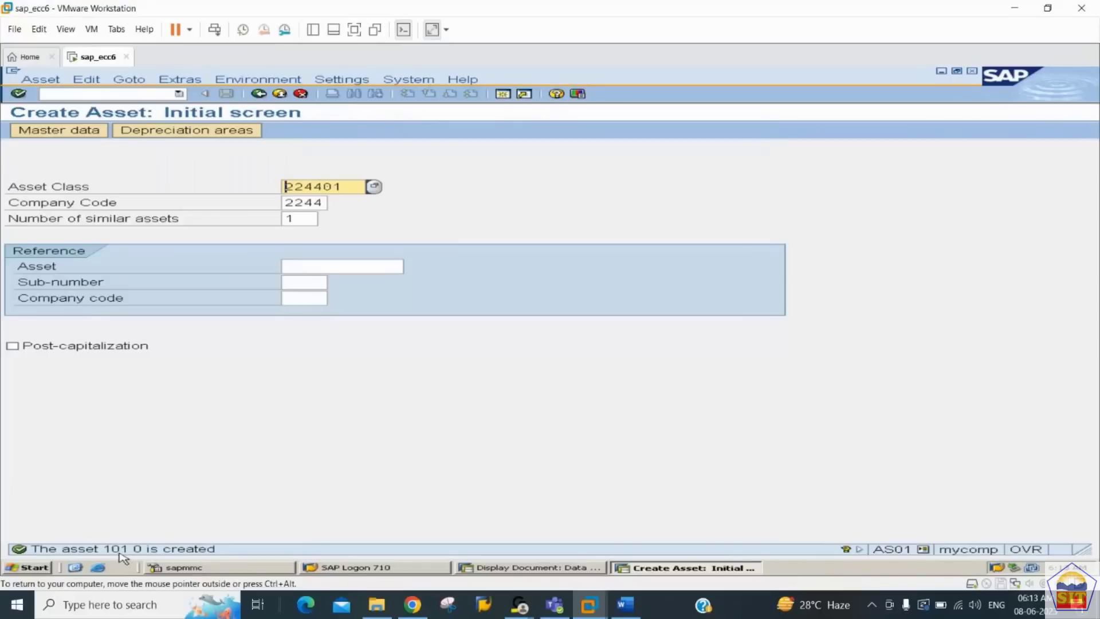
# Display the newly created land asset's master data and asset values, and return to the SAP Easy Access screen
pyautogui.click(30, 82)
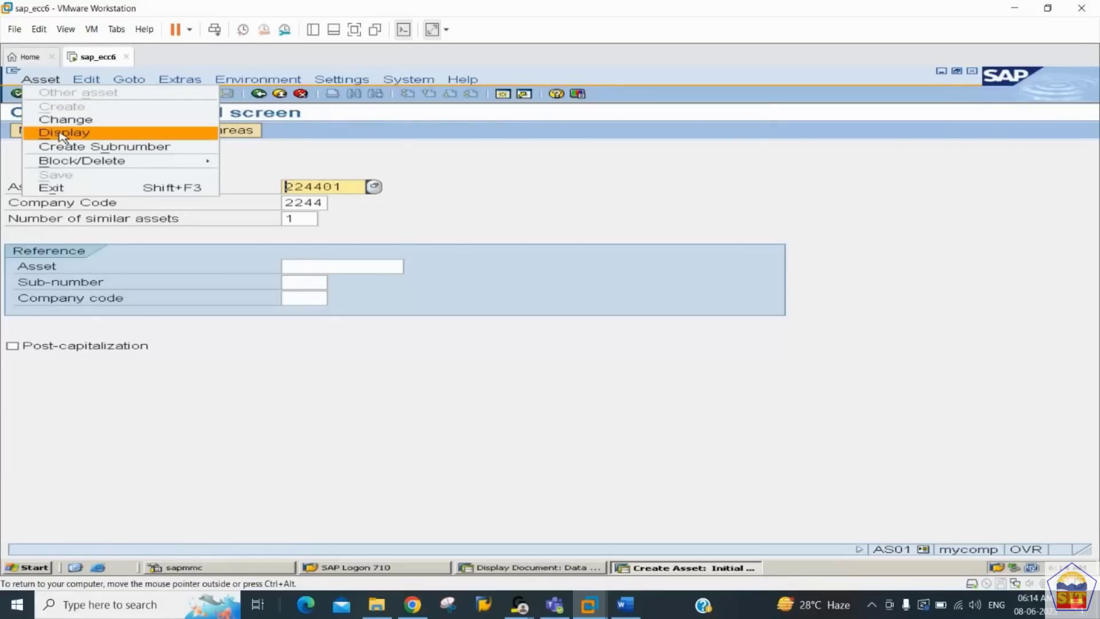
pyautogui.click(63, 135)
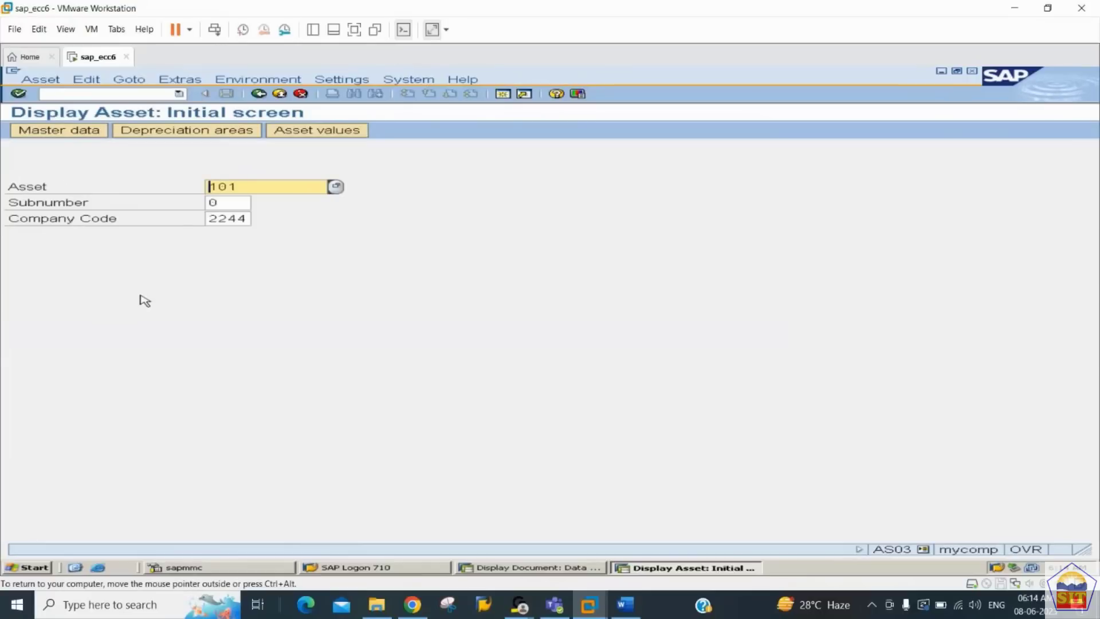
pyautogui.press('Return')
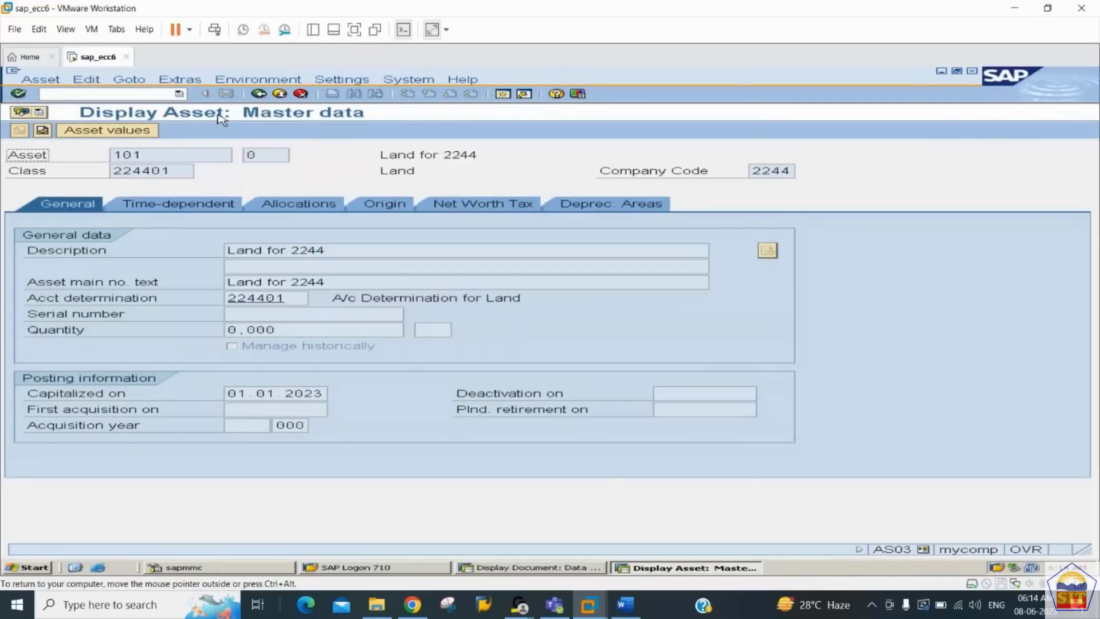
pyautogui.click(258, 94)
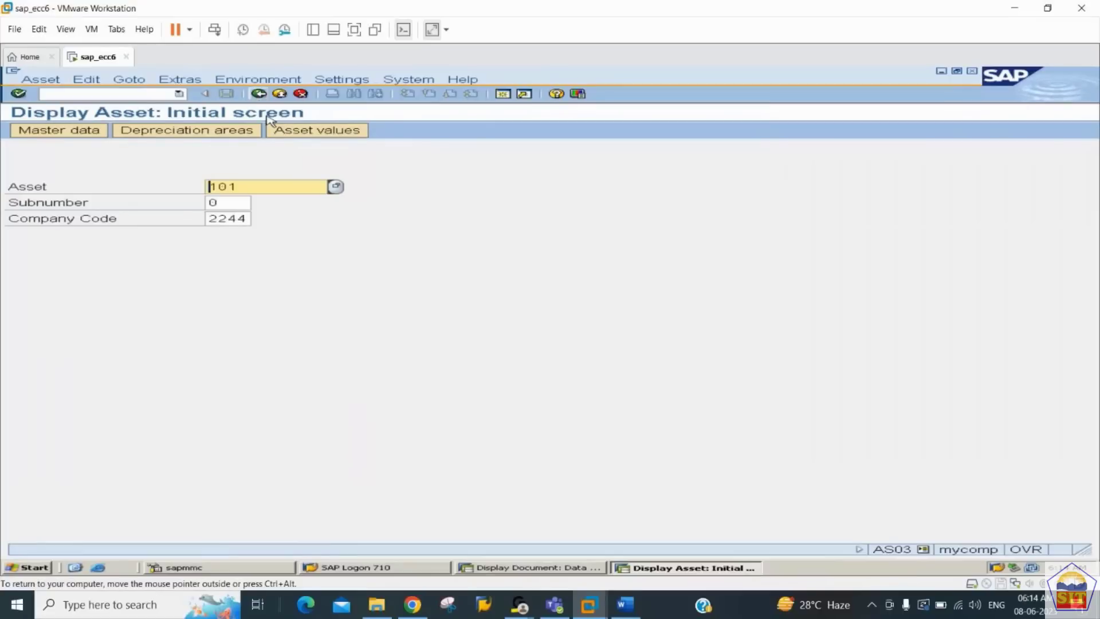
pyautogui.click(305, 132)
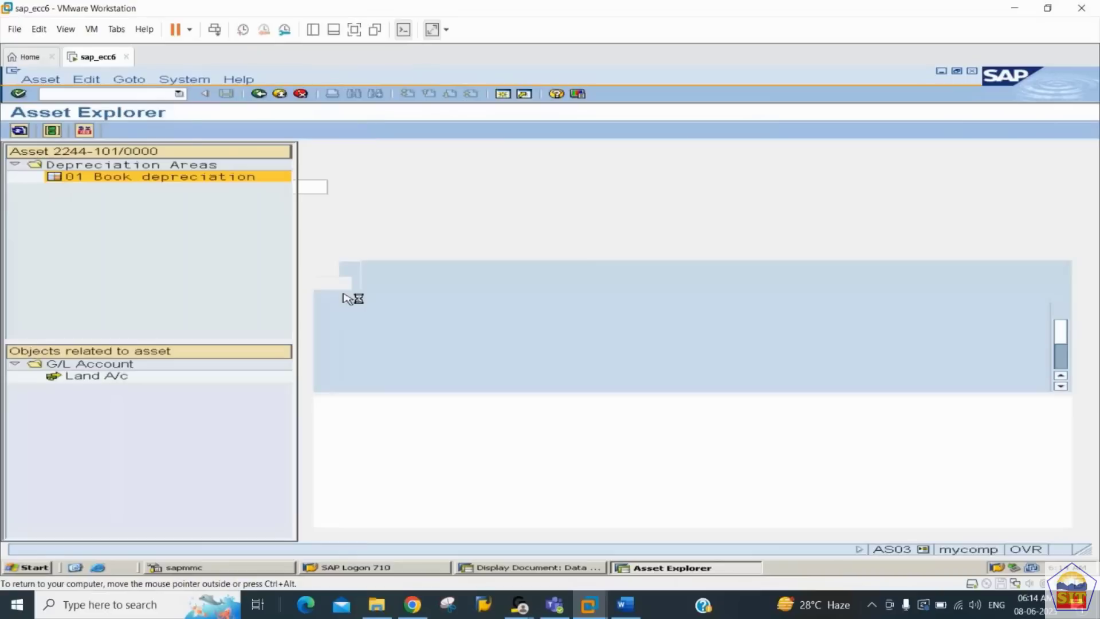
pyautogui.click(259, 95)
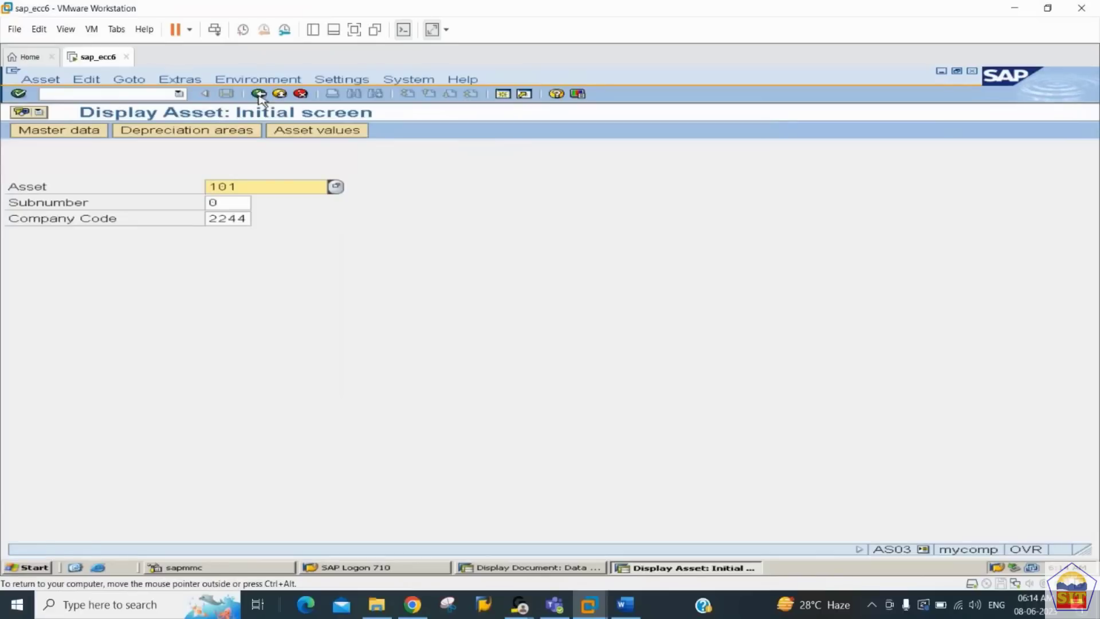
pyautogui.click(260, 95)
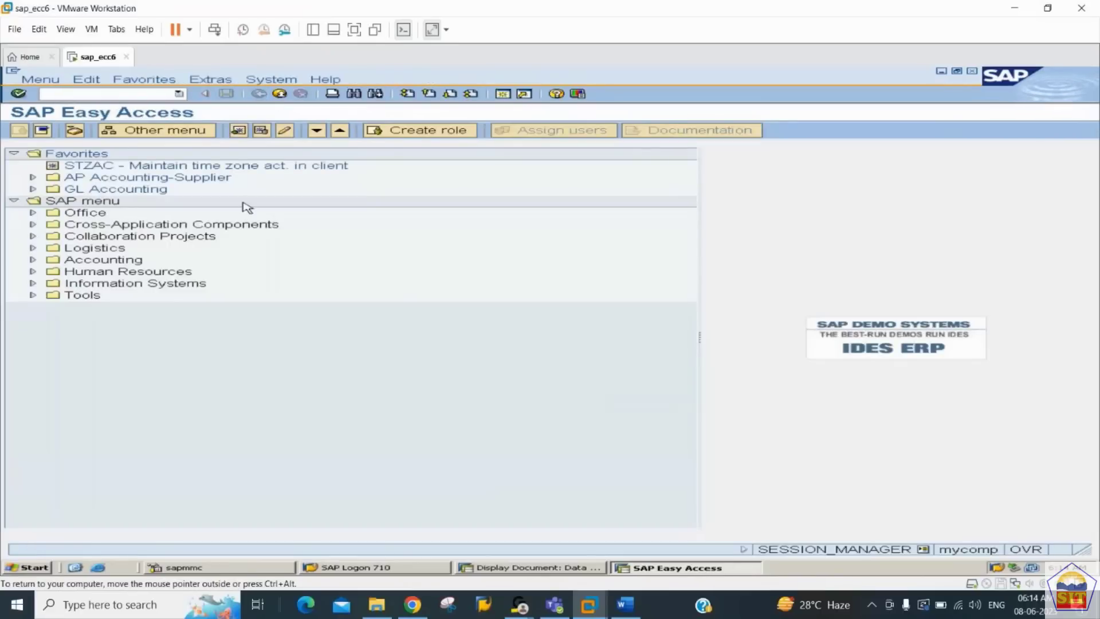
# Start transaction AS01 and open the master data for a new asset in asset class 224402, company code 2244
pyautogui.write('as01')
pyautogui.press('Return')
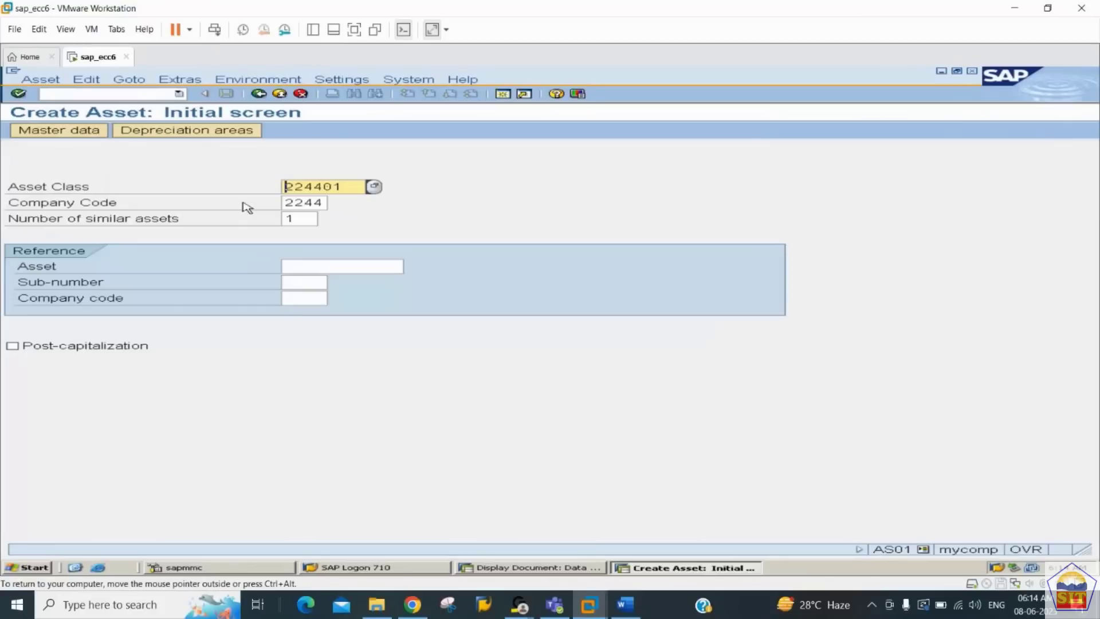
pyautogui.press('Right')
pyautogui.press('Right')
pyautogui.press('Right')
pyautogui.press('Right')
pyautogui.press('Right')
pyautogui.write('2')
pyautogui.press('Tab')
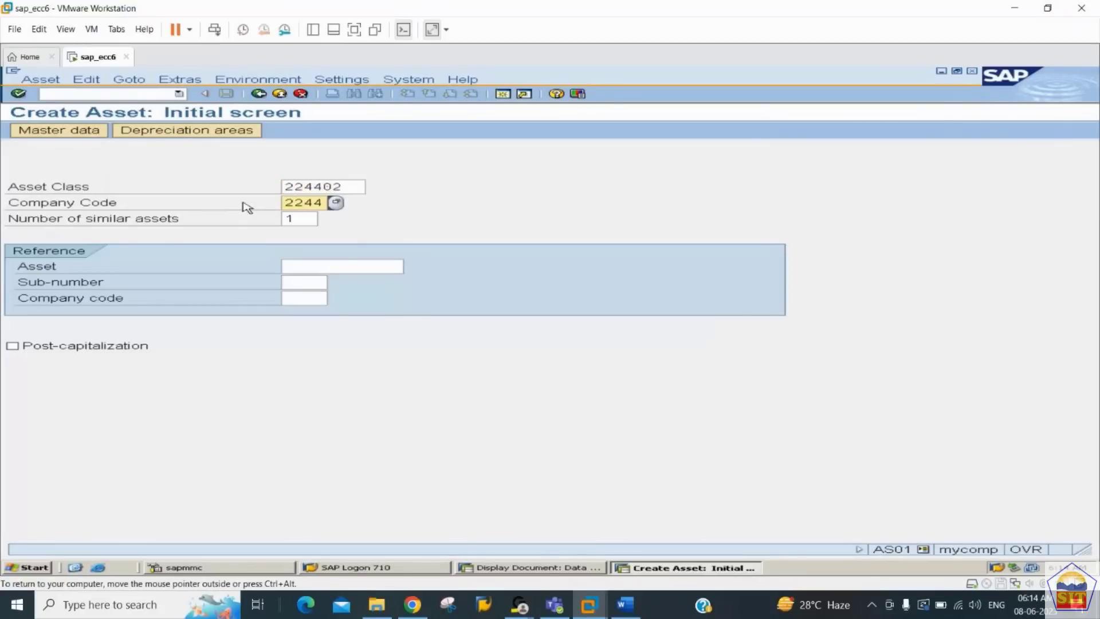
pyautogui.press('Tab')
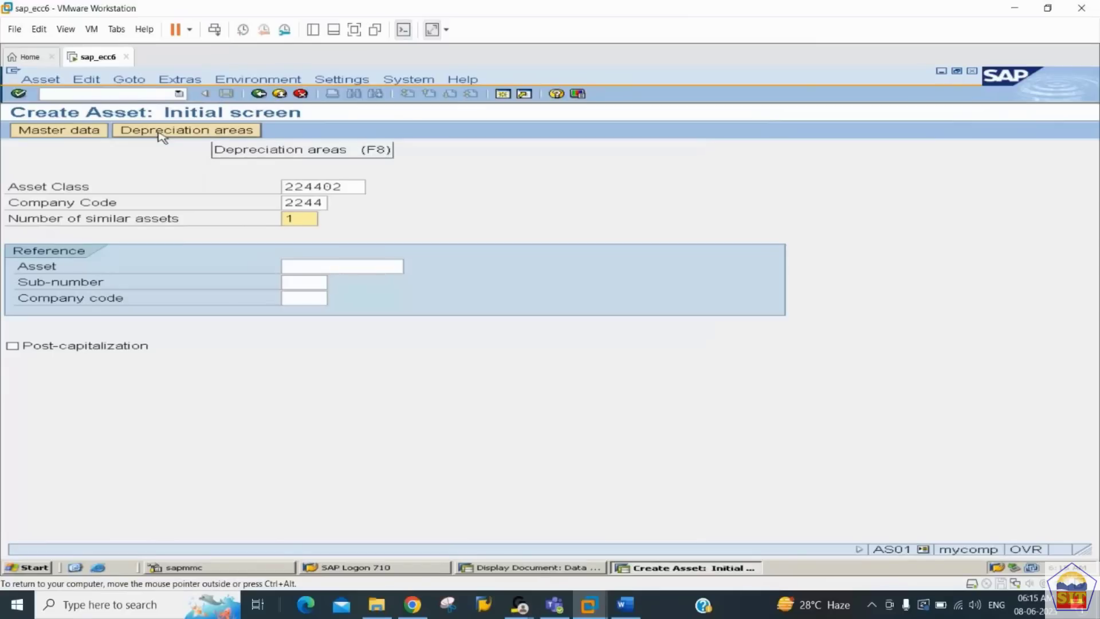
pyautogui.press('Return')
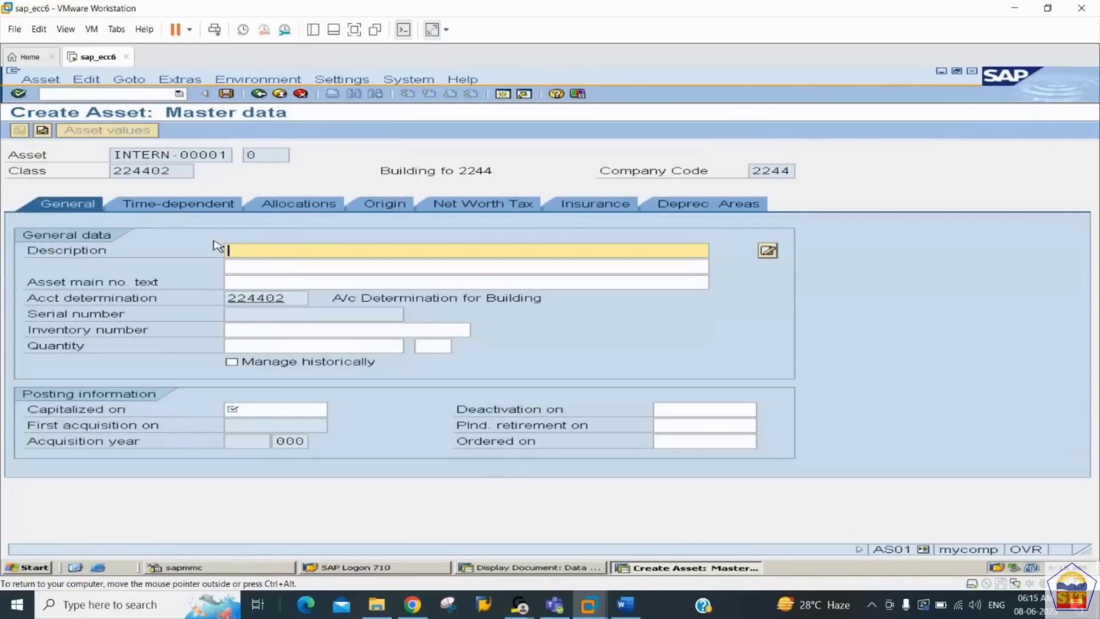
# Check the asset class and enter "Building for 2244" as the new asset's description
pyautogui.click(178, 172)
pyautogui.moveTo(178, 172); pyautogui.dragTo(134, 171)
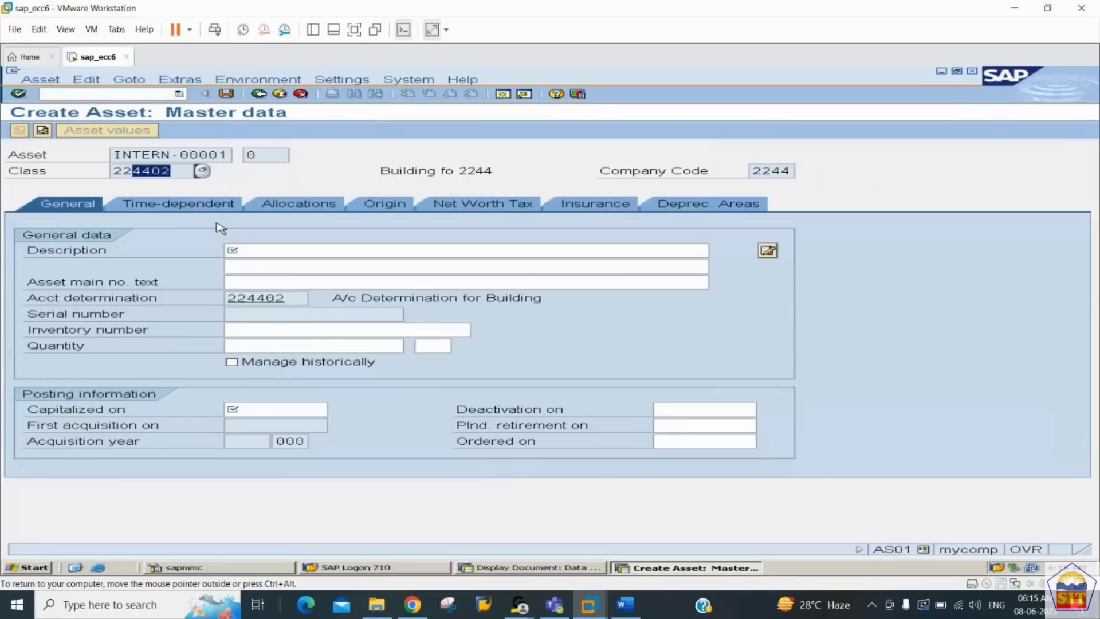
pyautogui.click(252, 250)
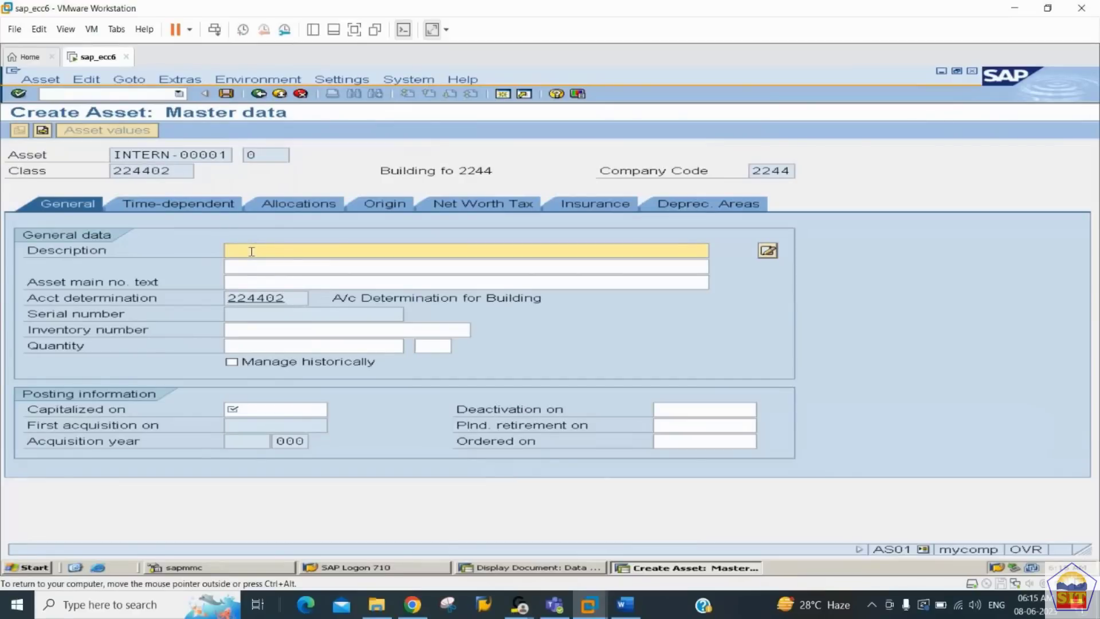
pyautogui.write('Building for 2244')
# Set the building asset's capitalization date to 01.01.2023 in the posting information
pyautogui.press('Tab')
pyautogui.press('Tab')
pyautogui.press('Tab')
pyautogui.press('Tab')
pyautogui.press('Tab')
pyautogui.press('Tab')
pyautogui.press('Tab')
pyautogui.press('Tab')
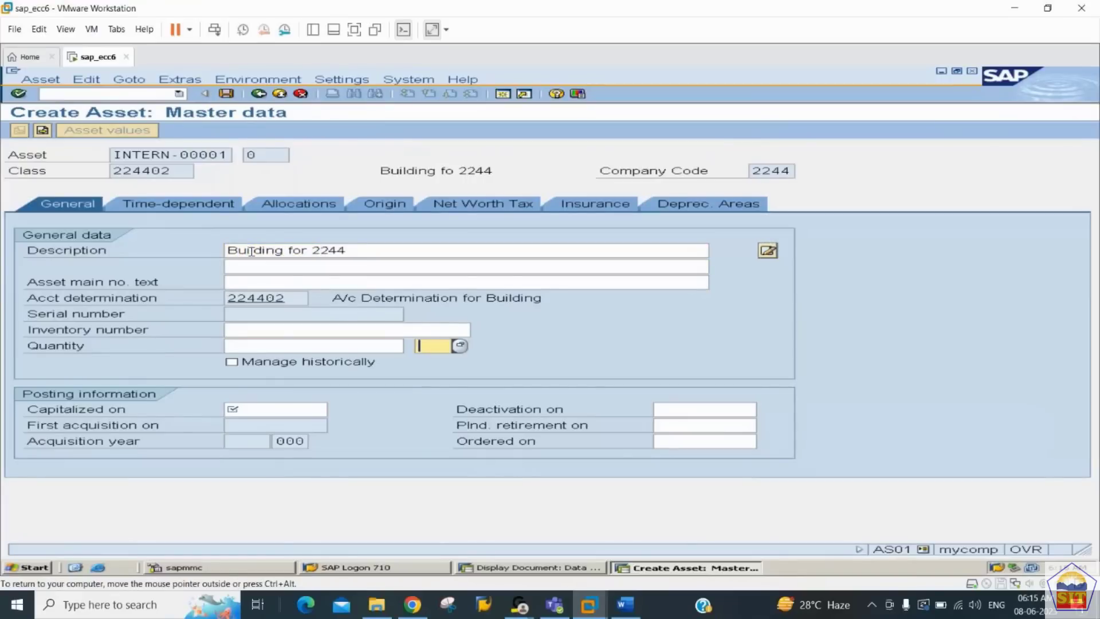
pyautogui.hotkey('shift', 'Tab')
pyautogui.press('Down')
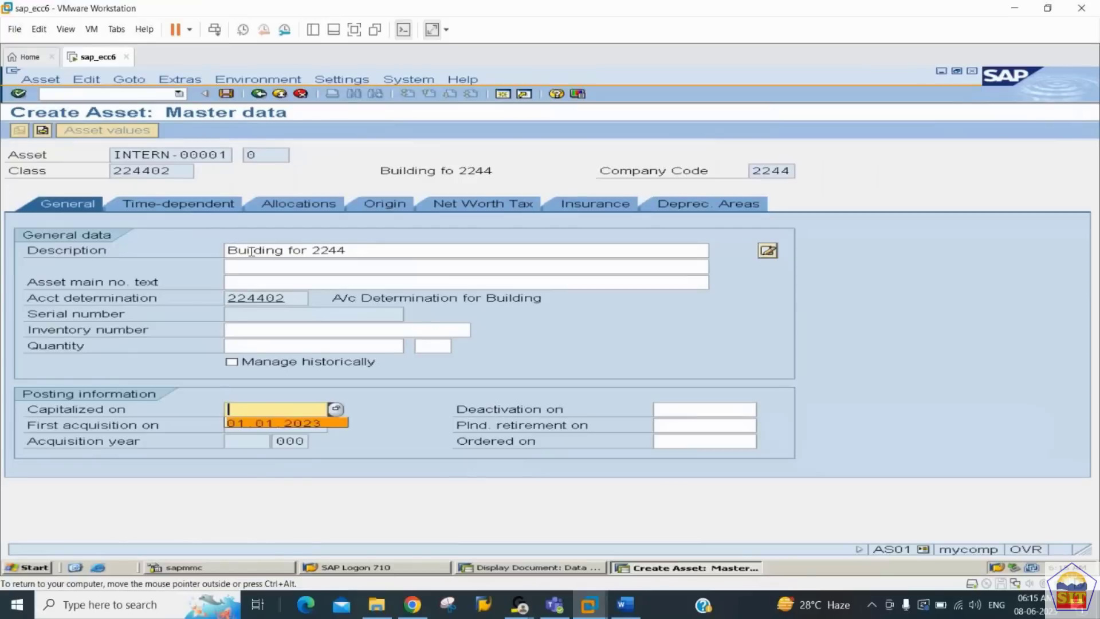
pyautogui.press('Tab')
pyautogui.hotkey('shift', 'Tab')
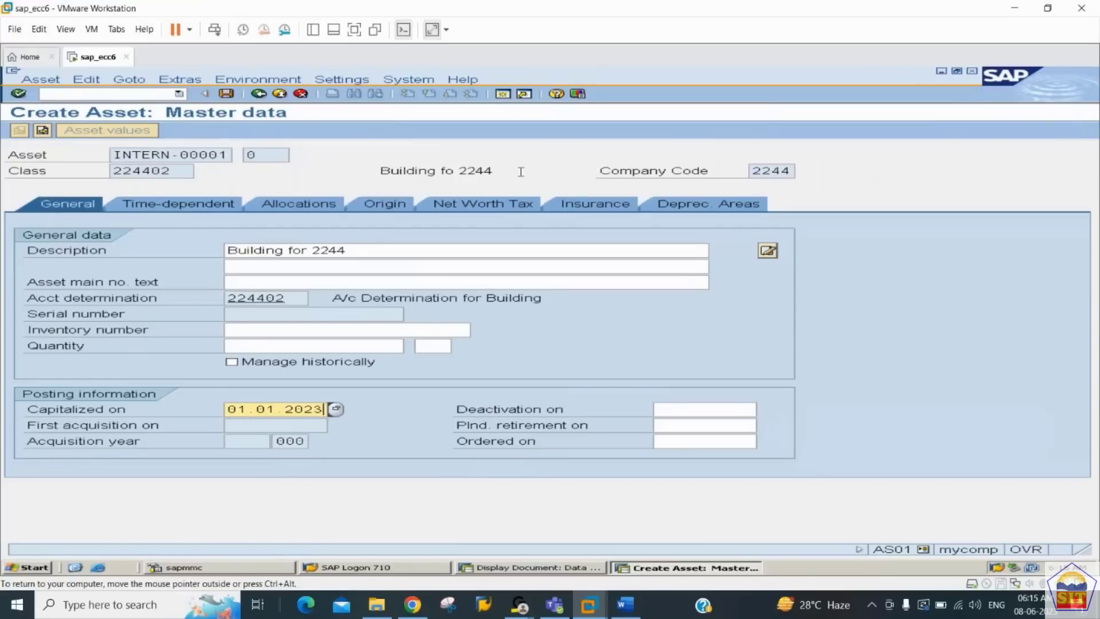
# For the building's book depreciation area, set the useful life to 10 years, 0 periods, and the ordinary depreciation start to 01.01.2023
pyautogui.click(724, 208)
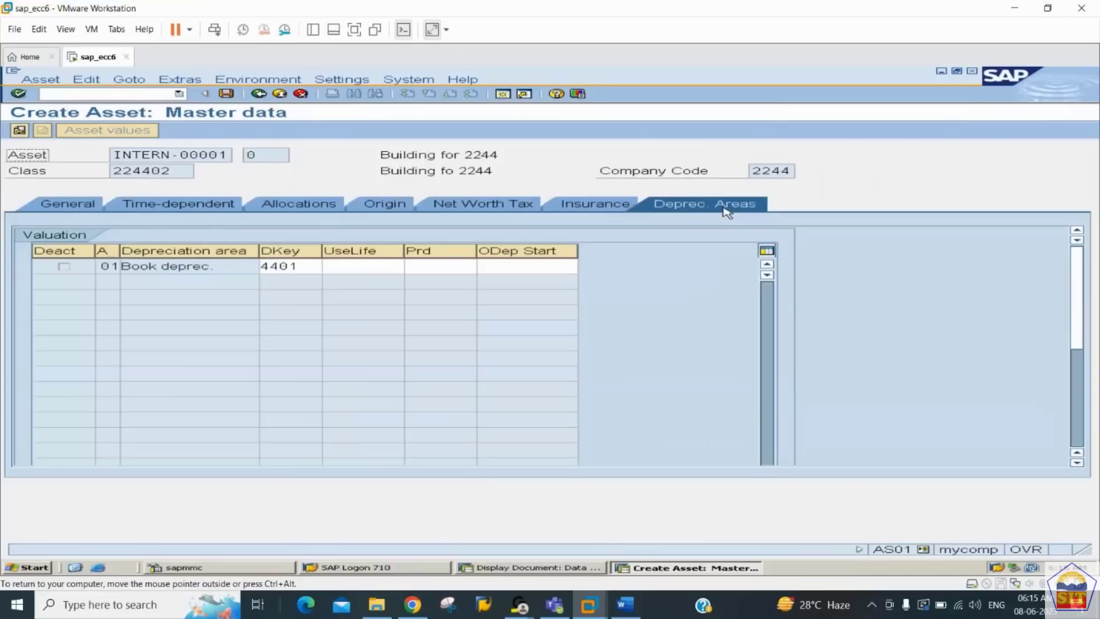
pyautogui.click(301, 267)
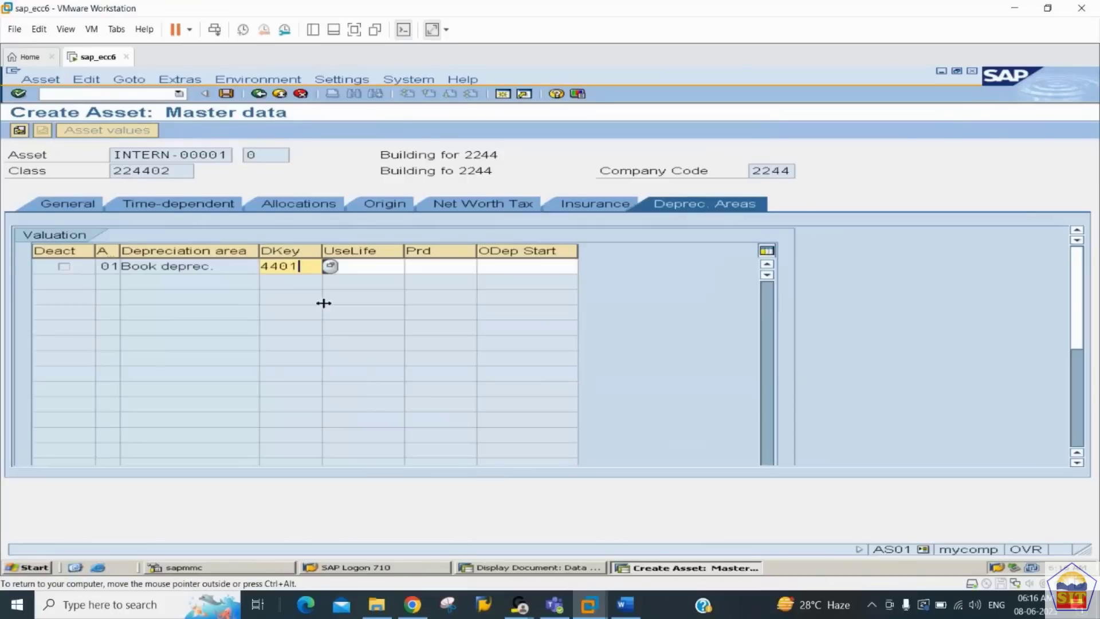
pyautogui.press('Tab')
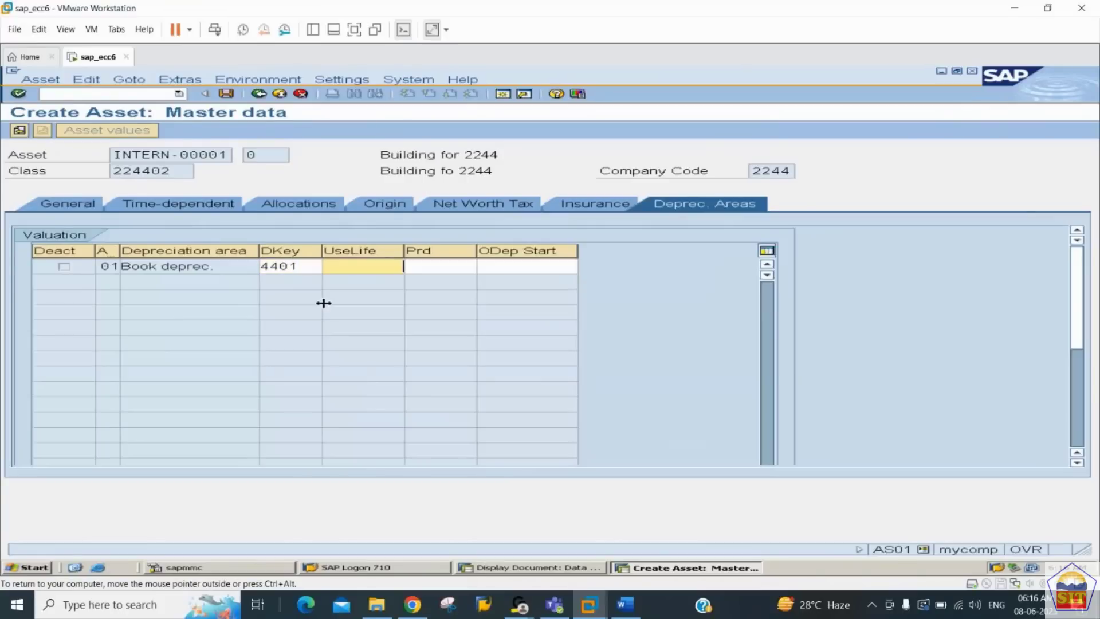
pyautogui.write('10')
pyautogui.press('Tab')
pyautogui.write('0')
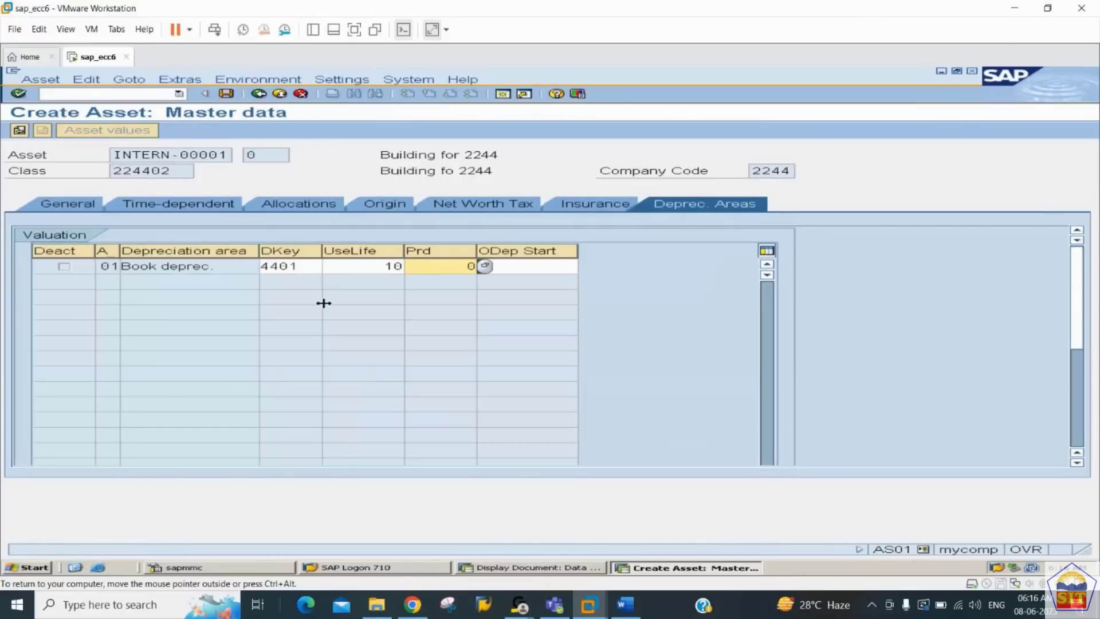
pyautogui.press('Tab')
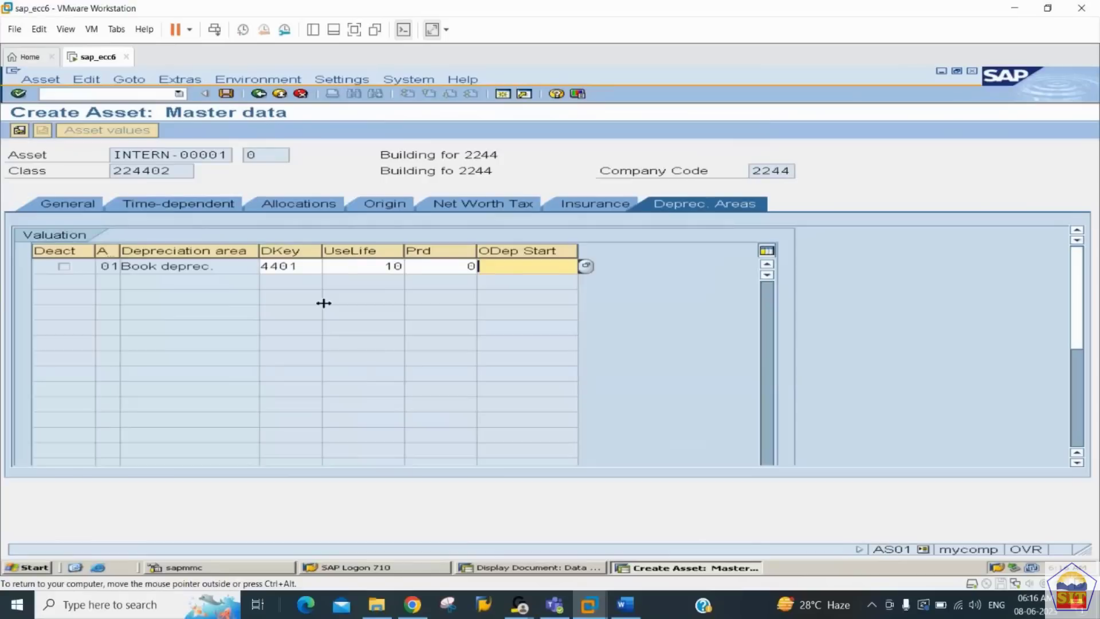
pyautogui.write('0')
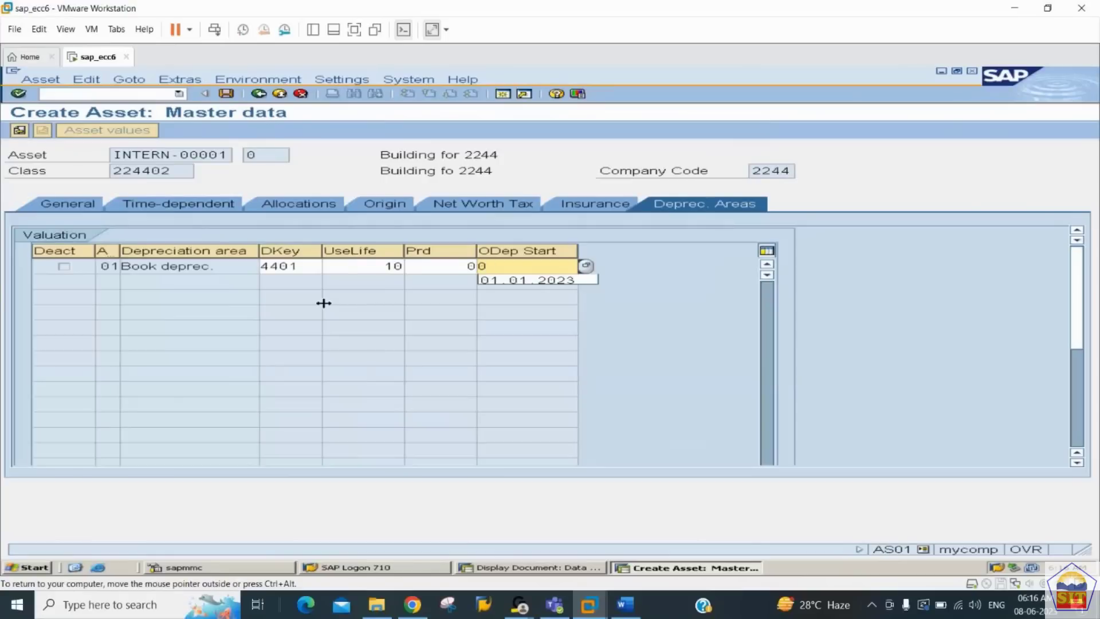
pyautogui.click(503, 281)
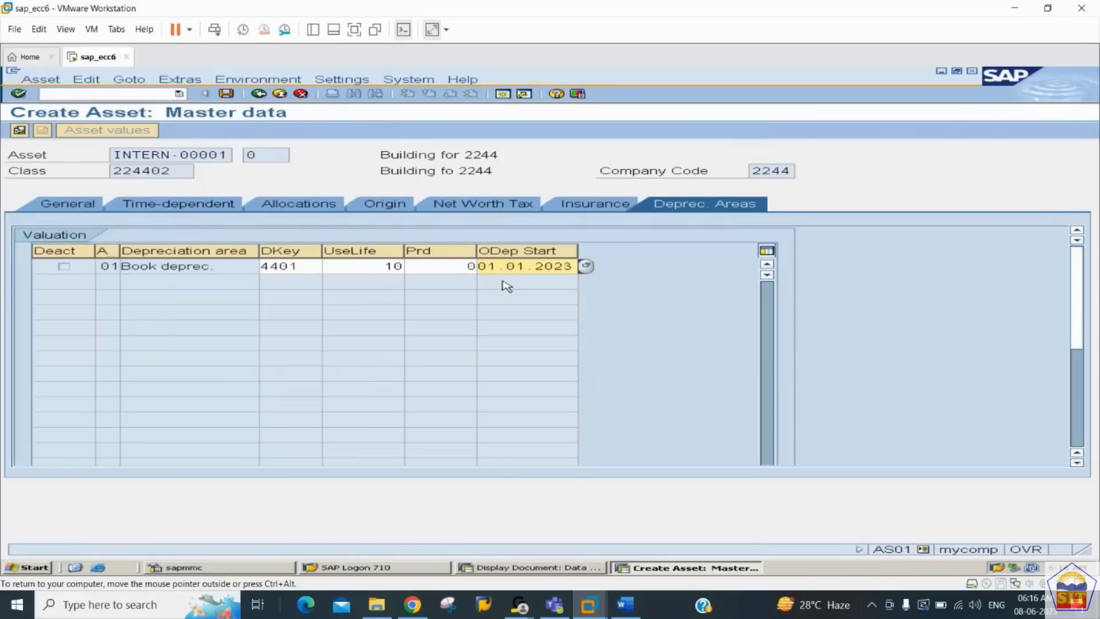
pyautogui.press('Return')
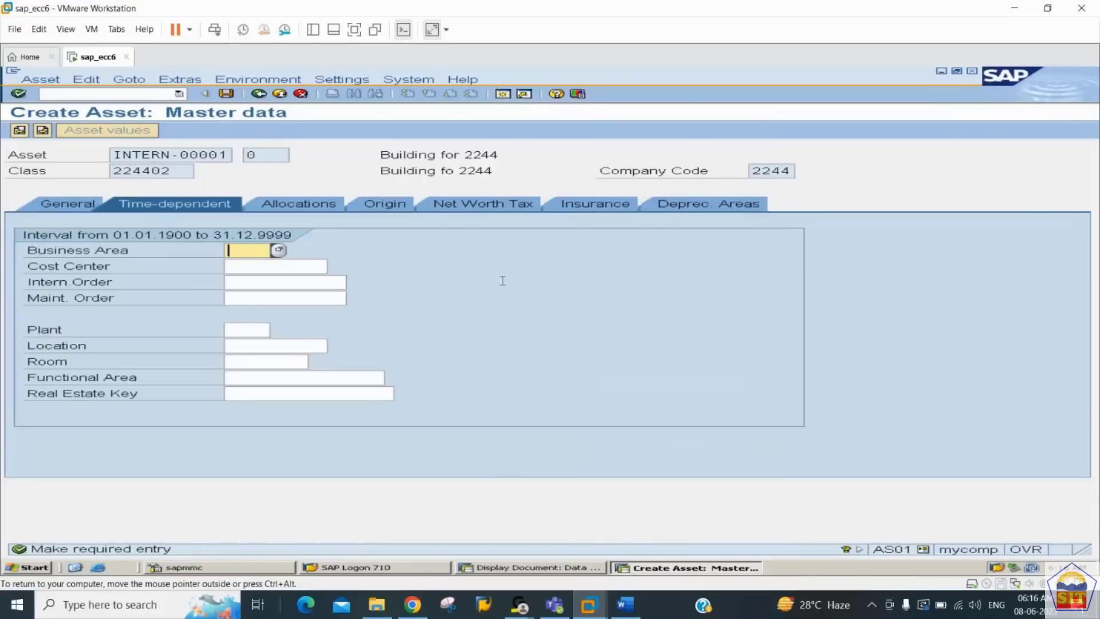
# Assign business area 2244 in the building's time-dependent data and save the asset
pyautogui.write('2')
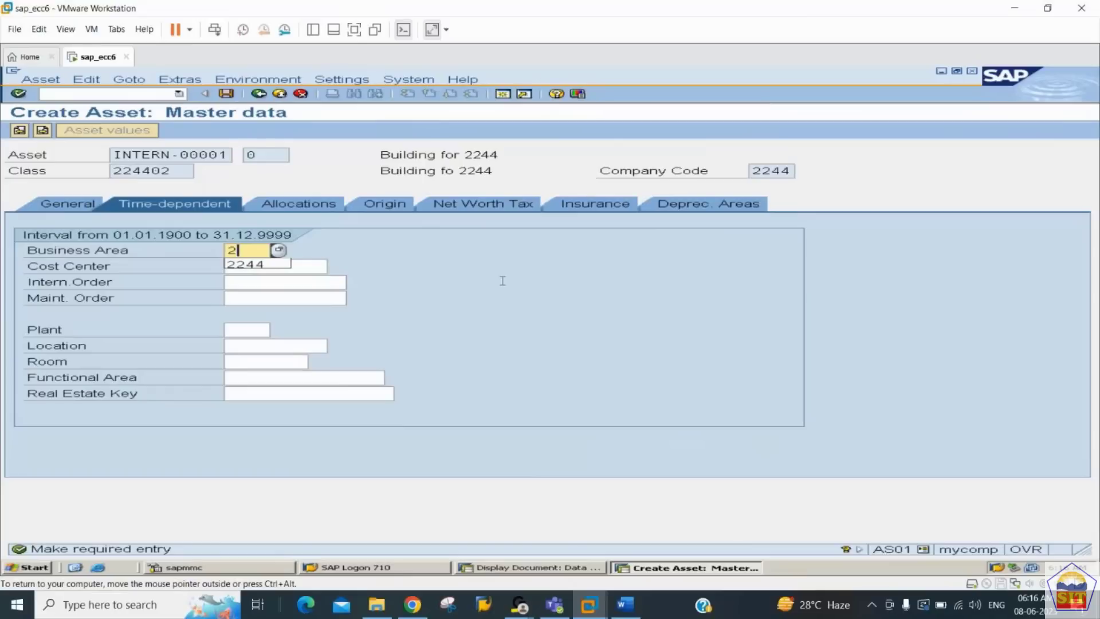
pyautogui.write('244')
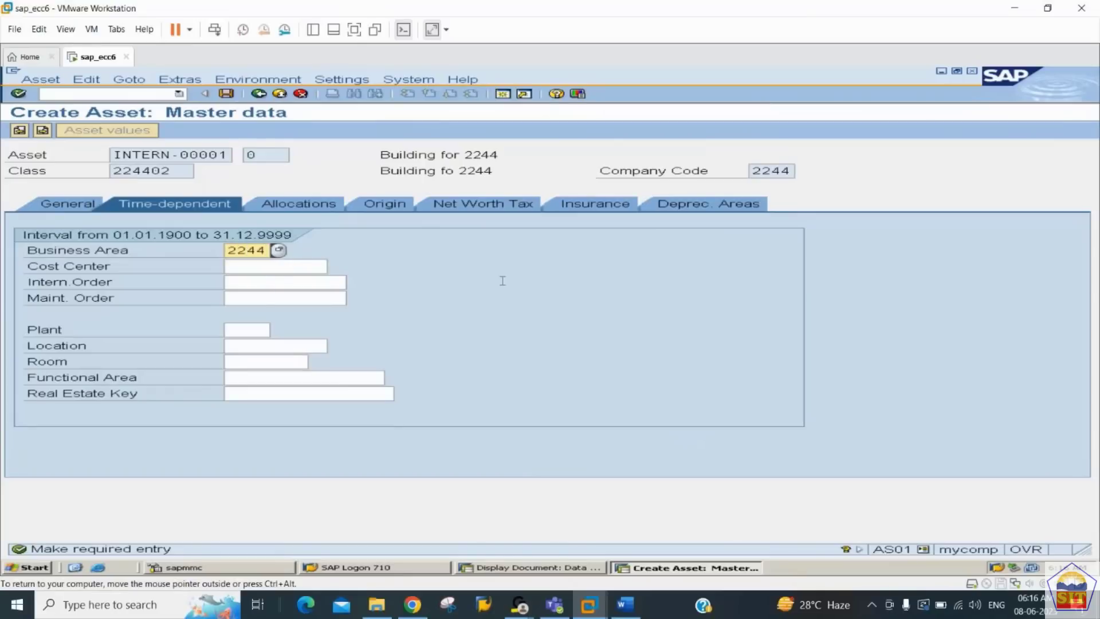
pyautogui.hotkey('ctrl', 's')
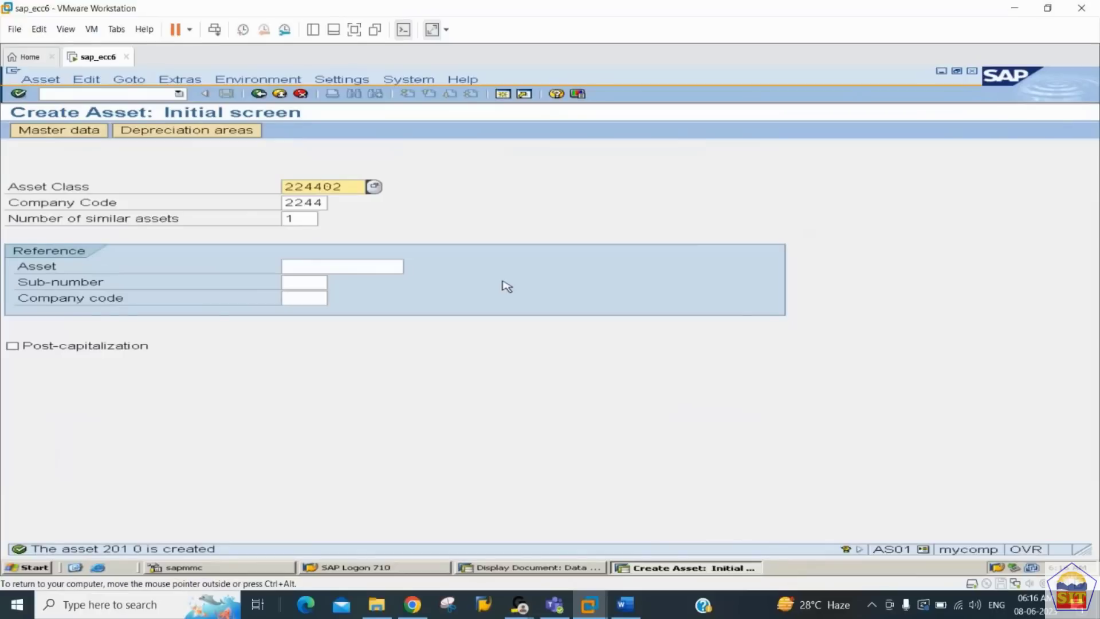
# Change the asset class to 224403 and open the master data for a new asset in company code 2244
pyautogui.click(347, 186)
pyautogui.press('BackSpace')
pyautogui.write('3')
pyautogui.press('Tab')
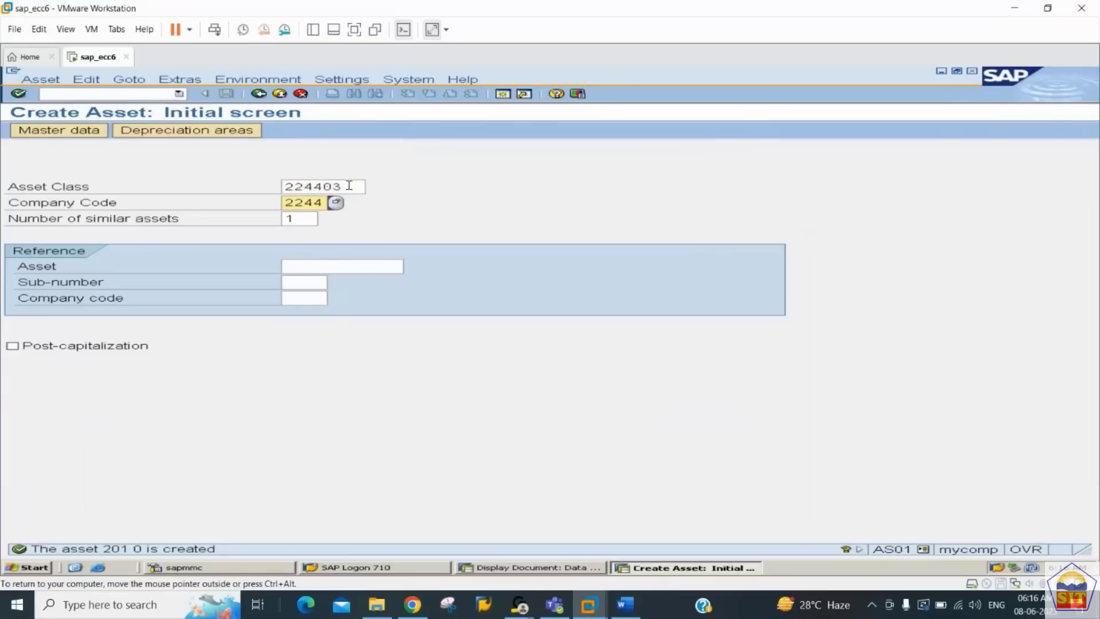
pyautogui.press('Return')
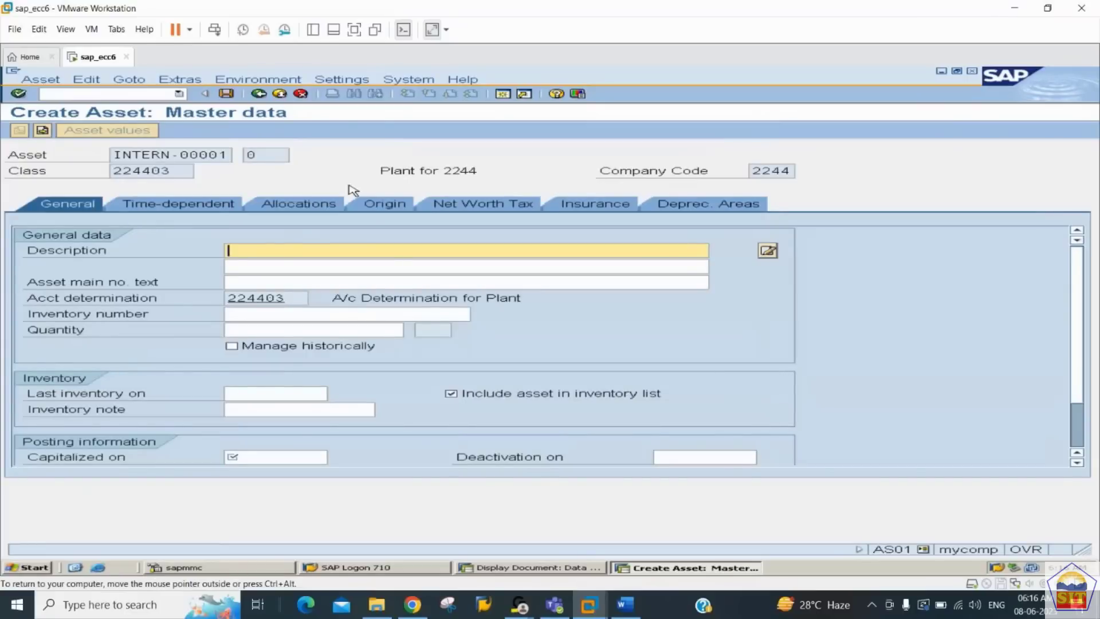
# Enter "Plant & Machinery for 2244" as the new asset's description
pyautogui.write('Plant & Machinery fo')
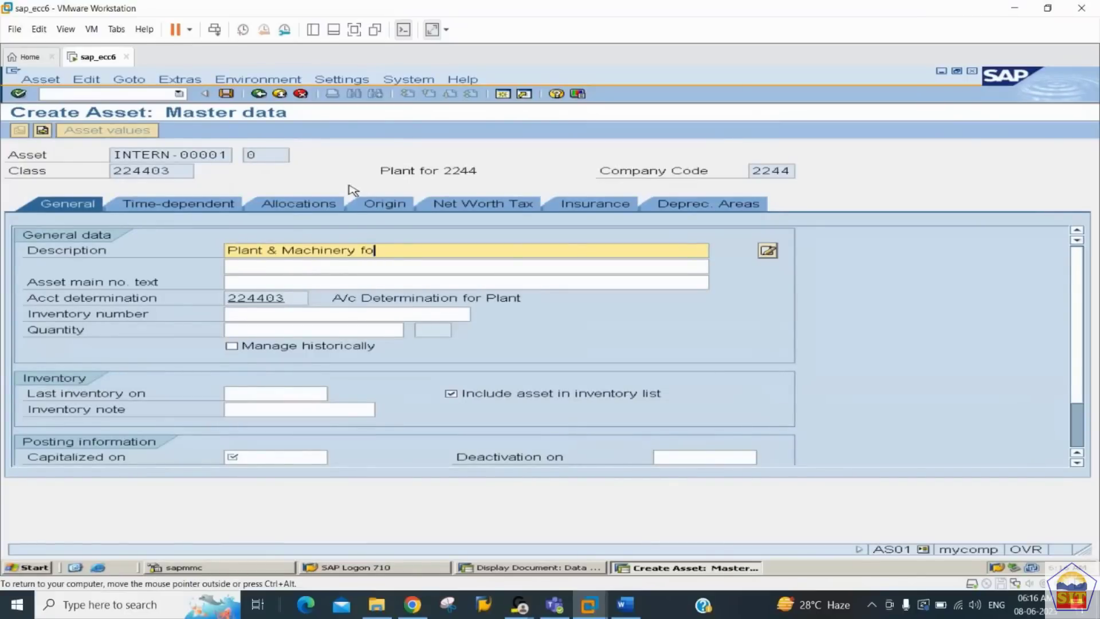
pyautogui.write('r 2244')
pyautogui.press('Tab')
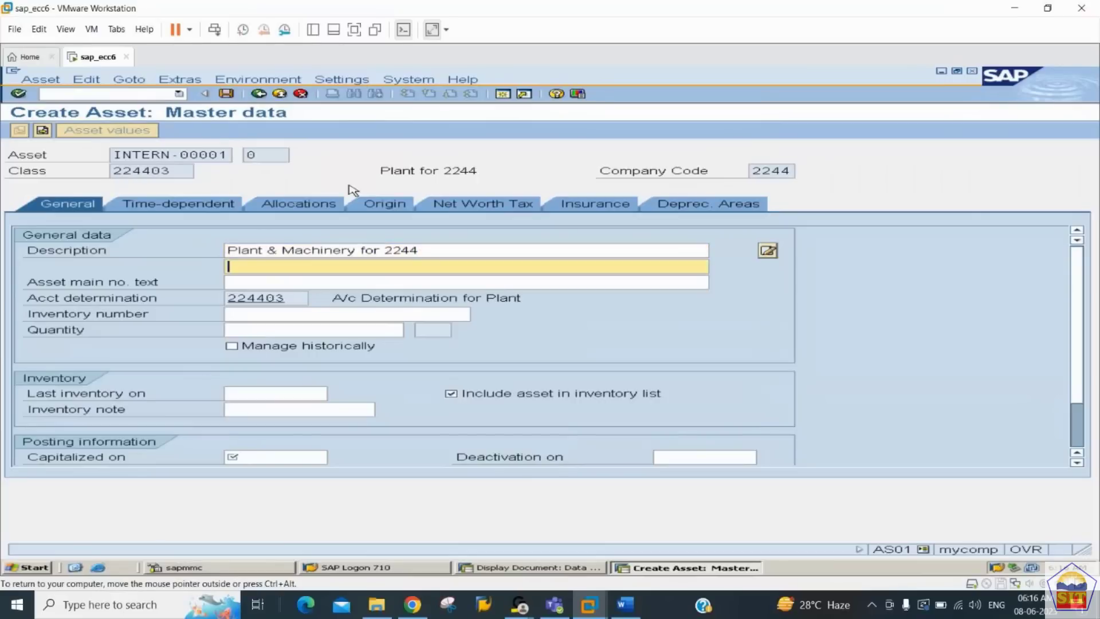
# Set the plant asset's capitalization date to 01.01.2023 and assign business area 2244 in its time-dependent data
pyautogui.press('Tab')
pyautogui.press('Tab')
pyautogui.press('Tab')
pyautogui.press('Tab')
pyautogui.press('Tab')
pyautogui.press('Tab')
pyautogui.press('Tab')
pyautogui.press('Tab')
pyautogui.press('Tab')
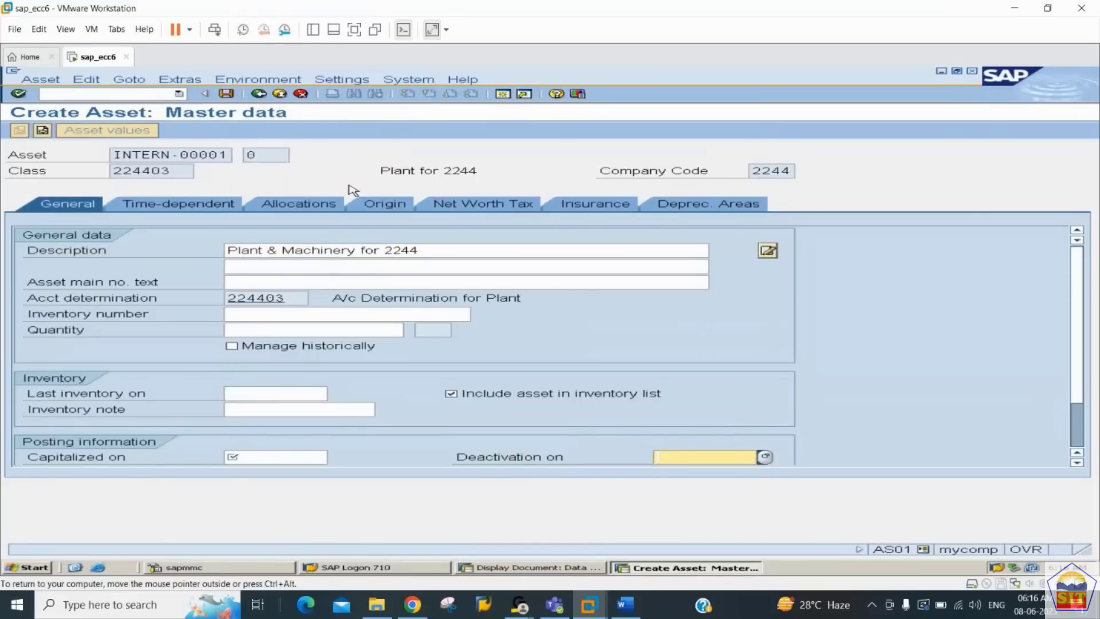
pyautogui.hotkey('shift', 'Tab')
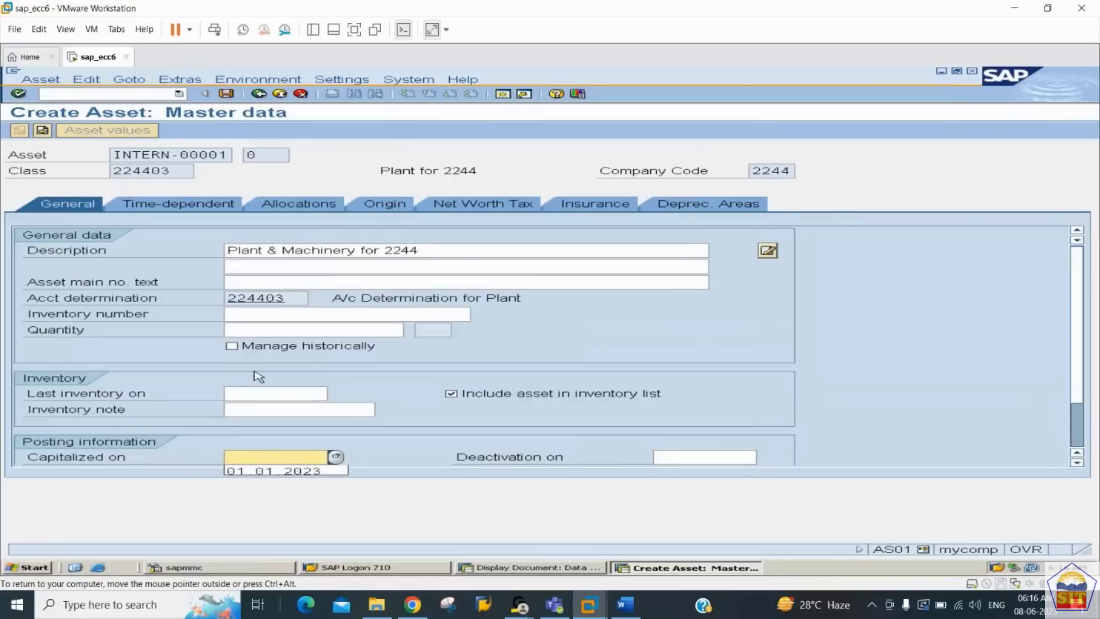
pyautogui.click(269, 471)
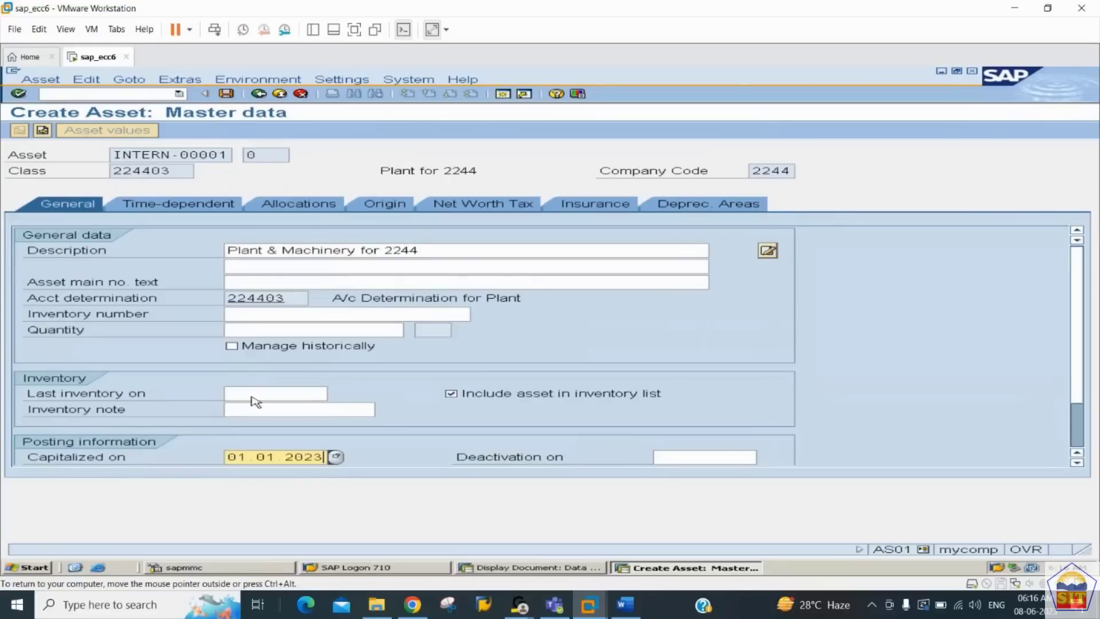
pyautogui.click(201, 205)
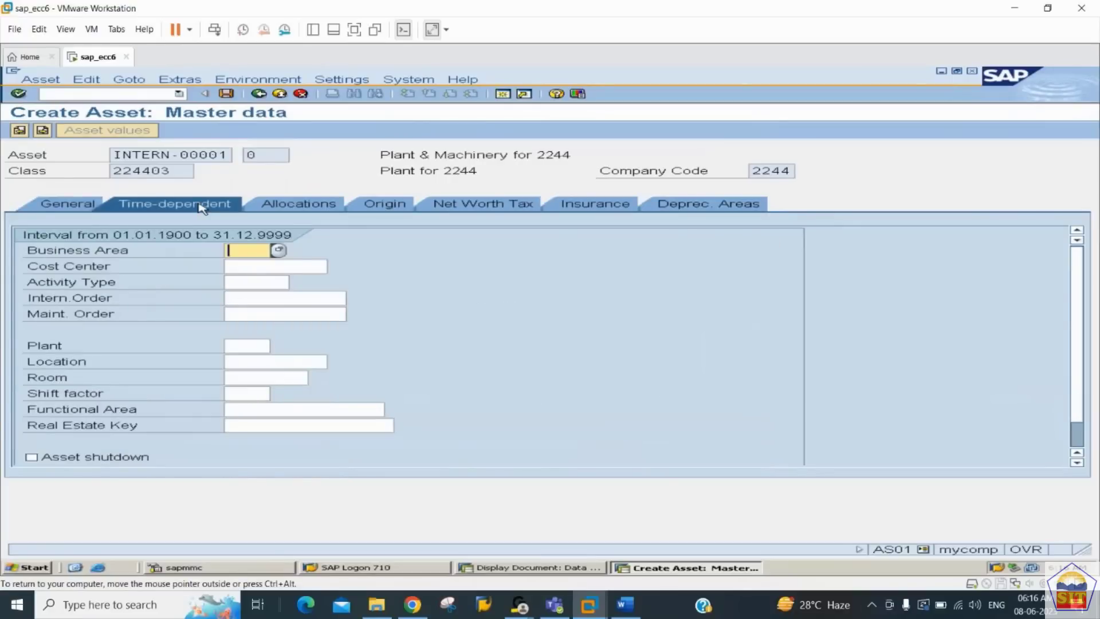
pyautogui.write('2244')
# Set the useful life to 10 years for the plant asset's book depreciation area and check its depreciation key
pyautogui.click(704, 204)
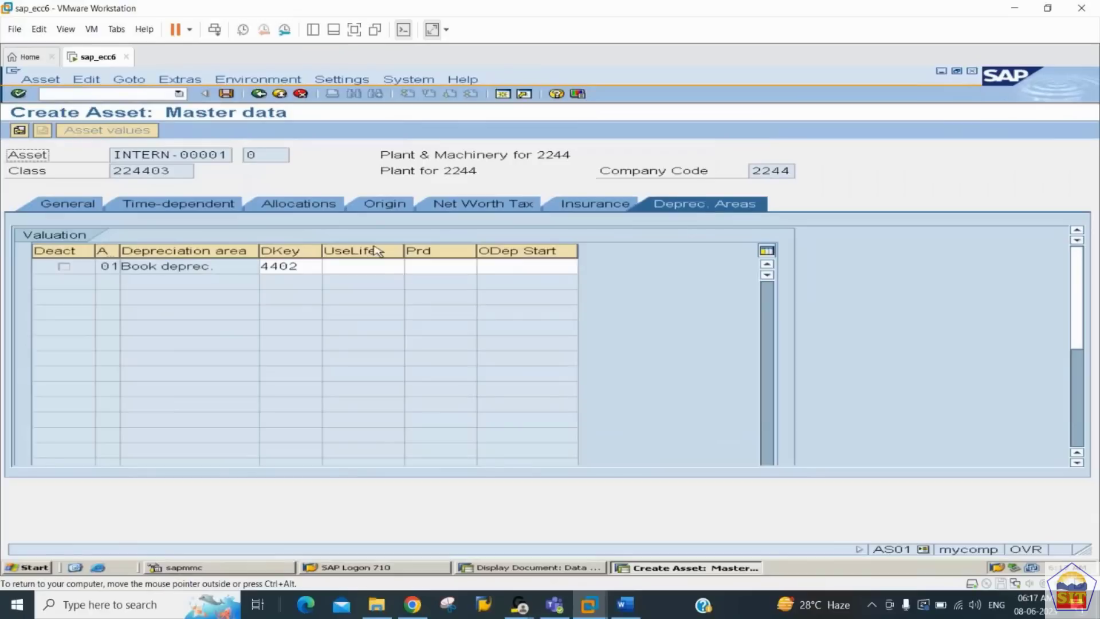
pyautogui.click(370, 267)
pyautogui.write('1')
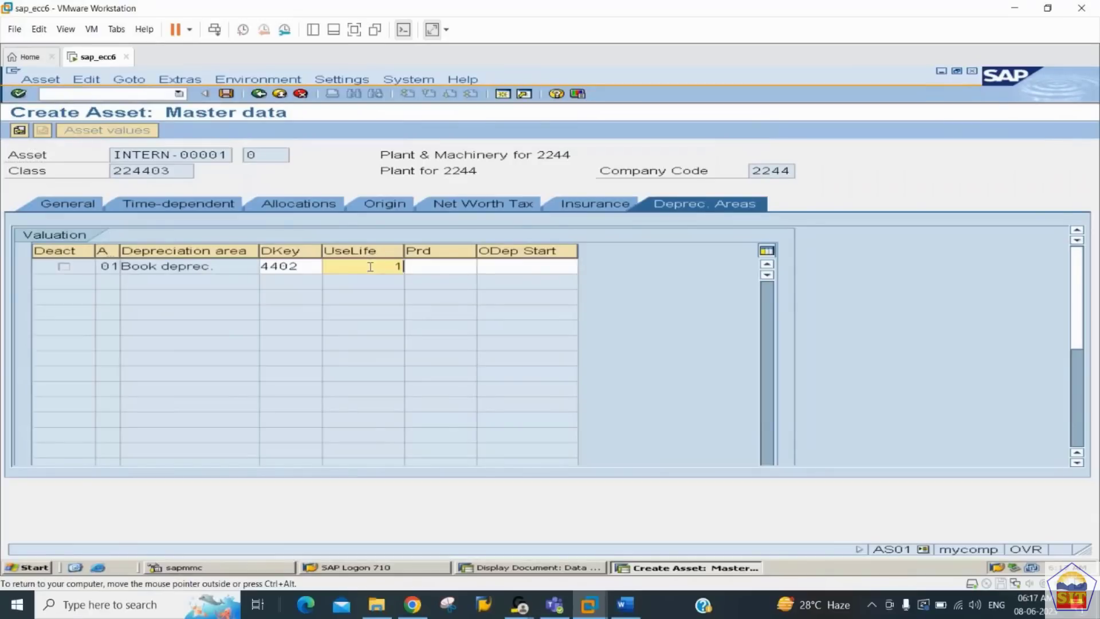
pyautogui.write('0')
pyautogui.press('Tab')
pyautogui.hotkey('shift', 'Tab')
pyautogui.hotkey('shift', 'Tab')
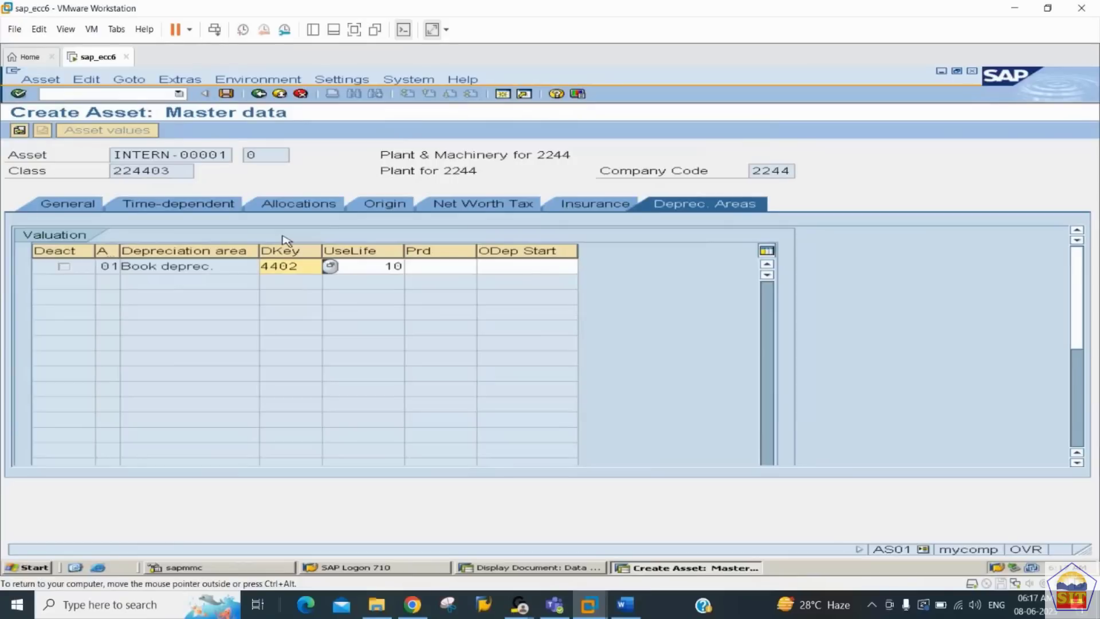
pyautogui.press('Tab')
pyautogui.press('Tab')
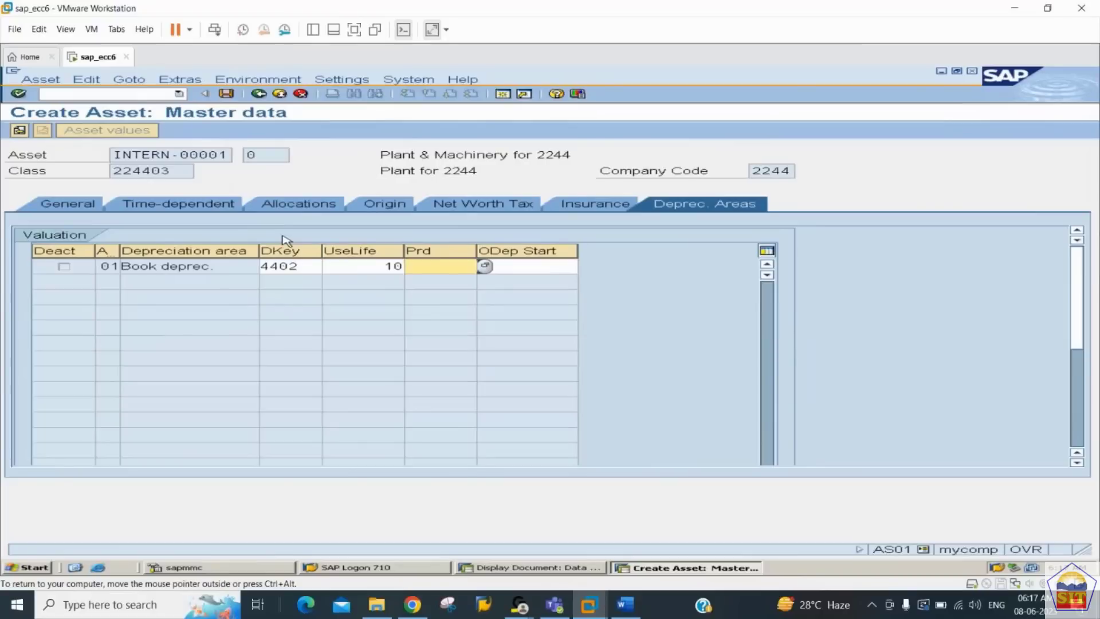
# Set the useful life periods to 0 and the ordinary depreciation start to 01.01.2023, and save the plant and machinery asset
pyautogui.write('0')
pyautogui.press('Tab')
pyautogui.write('0')
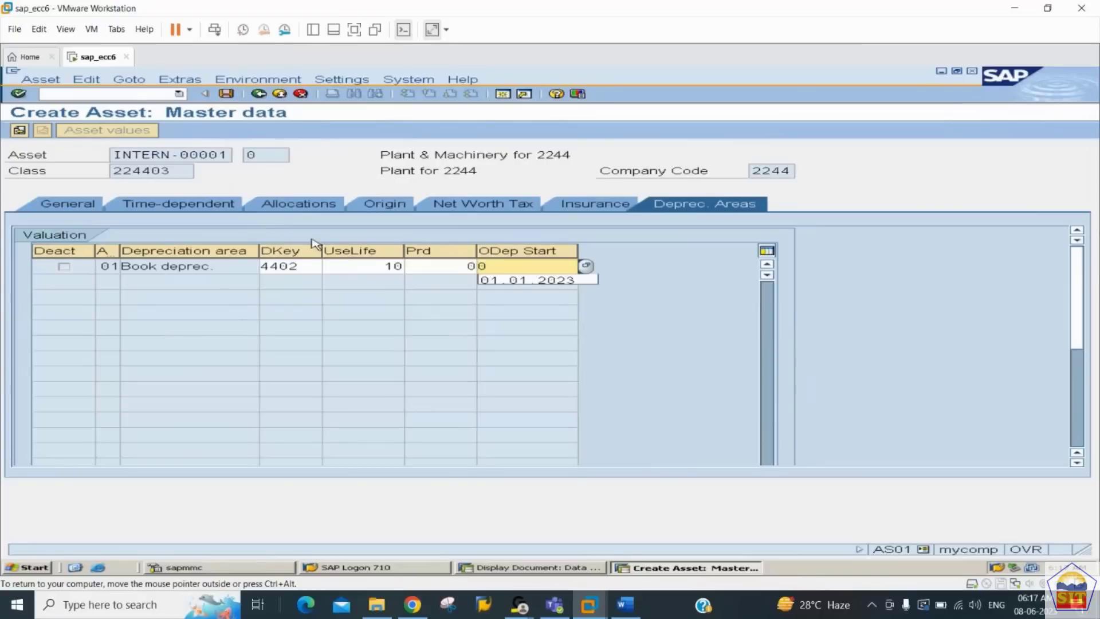
pyautogui.click(512, 280)
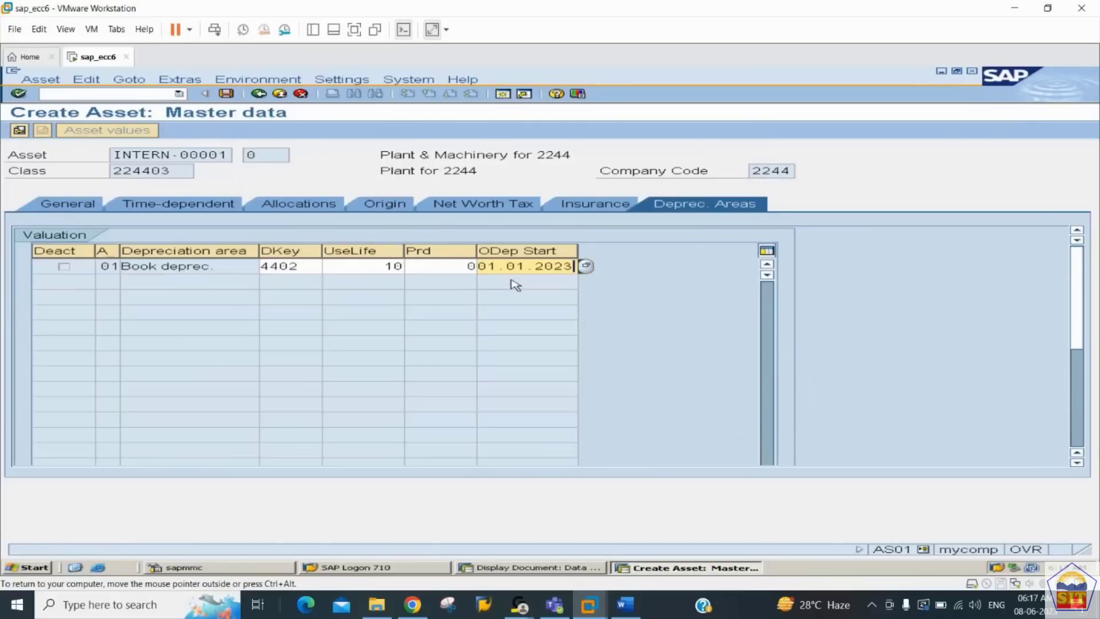
pyautogui.hotkey('ctrl', 's')
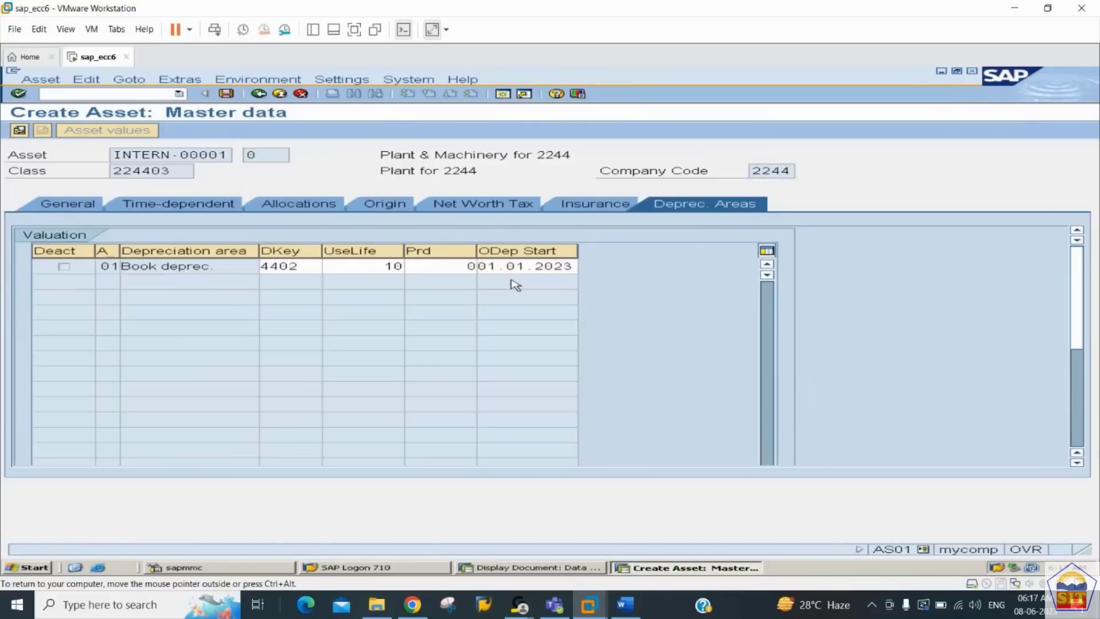
# Change the asset class for the next new asset to 224404
pyautogui.press('Right')
pyautogui.press('Right')
pyautogui.press('Right')
pyautogui.press('Right')
pyautogui.press('Right')
pyautogui.press('Right')
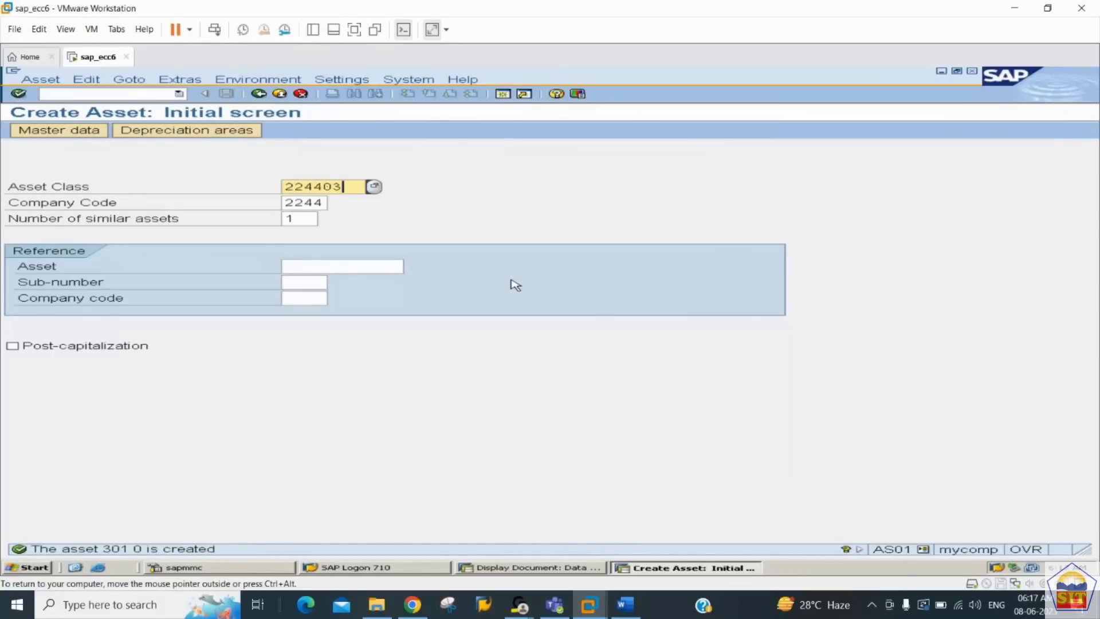
pyautogui.press('BackSpace')
pyautogui.write('4')
pyautogui.press('Tab')
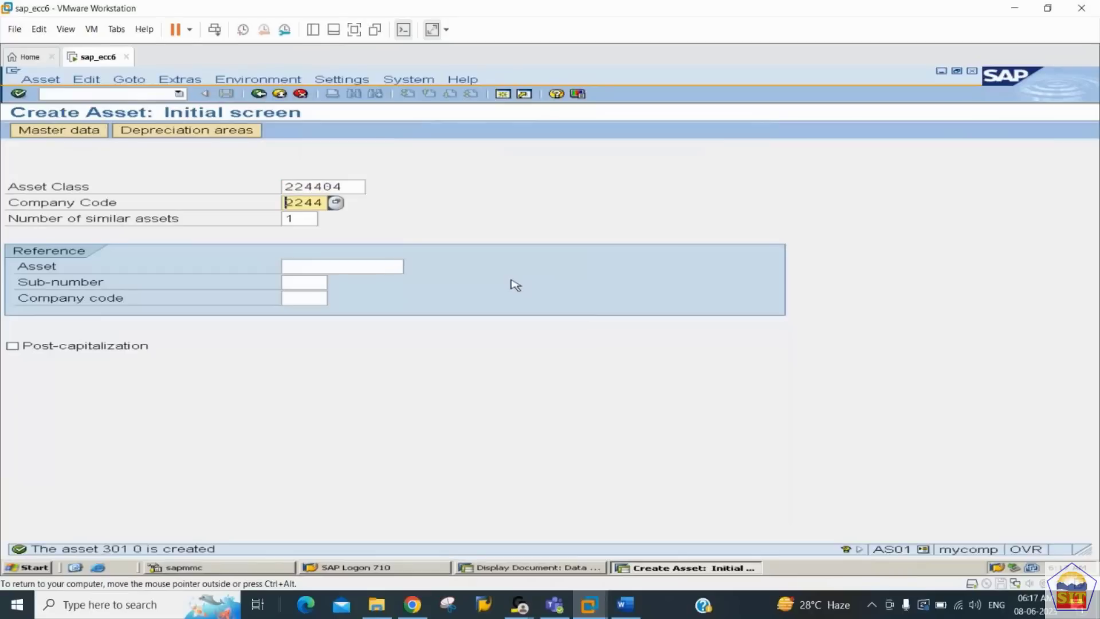
# Set the number of similar assets to 5 and proceed to the master data for company code 2244
pyautogui.press('Tab')
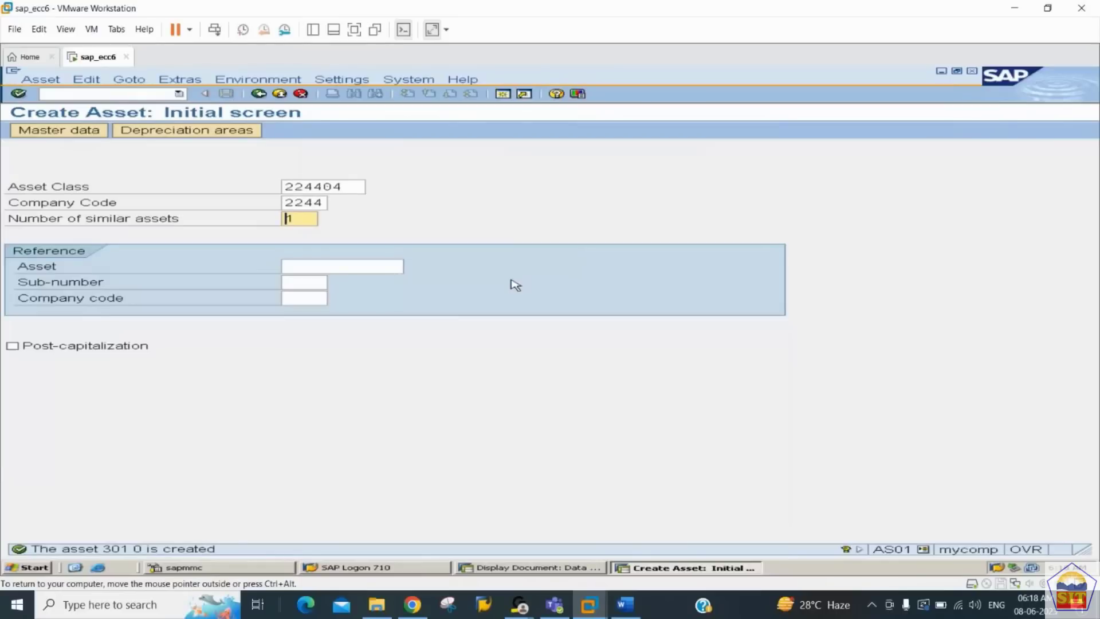
pyautogui.write('999')
pyautogui.press('BackSpace')
pyautogui.press('BackSpace')
pyautogui.press('BackSpace')
pyautogui.write('5')
pyautogui.press('Return')
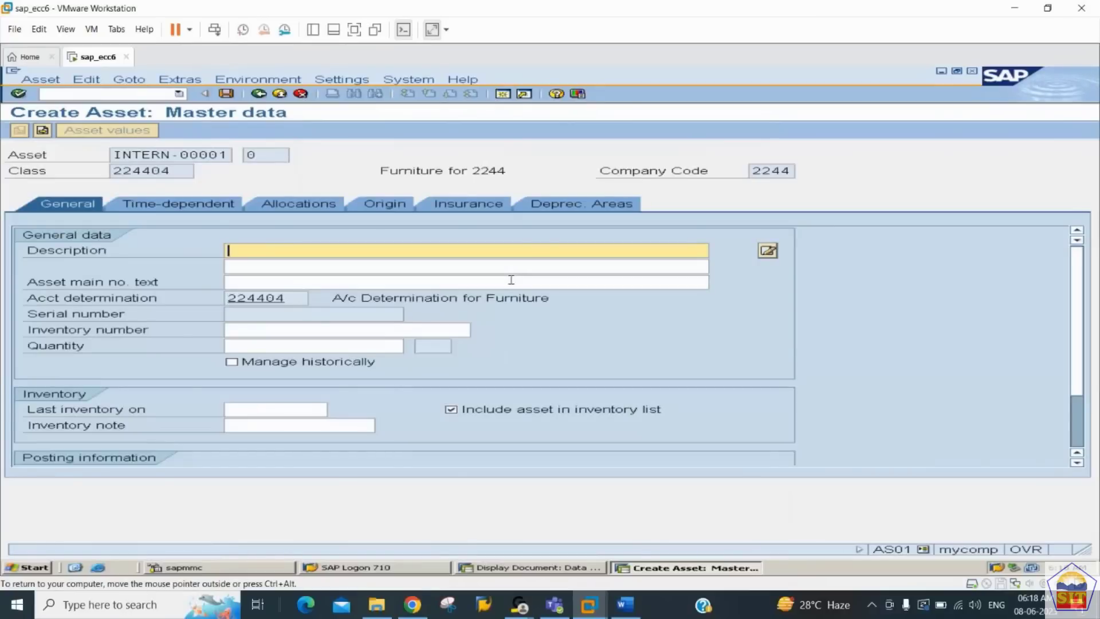
# Enter "Furniture for 2244" as the description of the new assets
pyautogui.write('Furniture for 2244')
pyautogui.press('Tab')
pyautogui.press('Tab')
pyautogui.press('Tab')
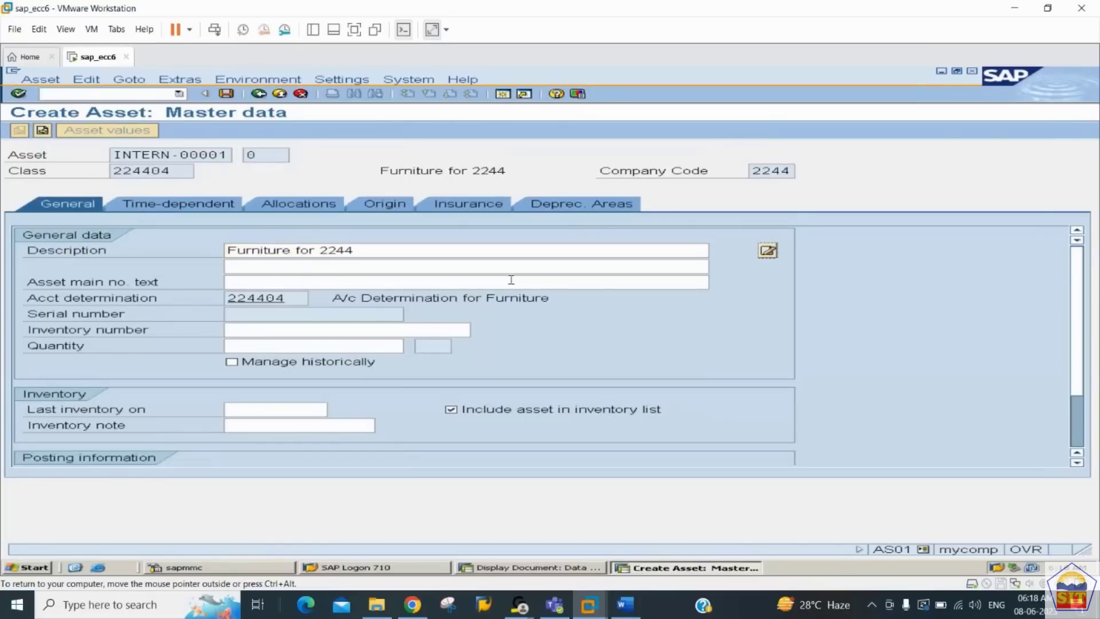
# Set the furniture assets' capitalization date to 01.01.2023 and assign business area 2244 in their time-dependent data
pyautogui.press('Tab')
pyautogui.press('Tab')
pyautogui.press('Tab')
pyautogui.press('Tab')
pyautogui.press('Tab')
pyautogui.press('Tab')
pyautogui.press('Tab')
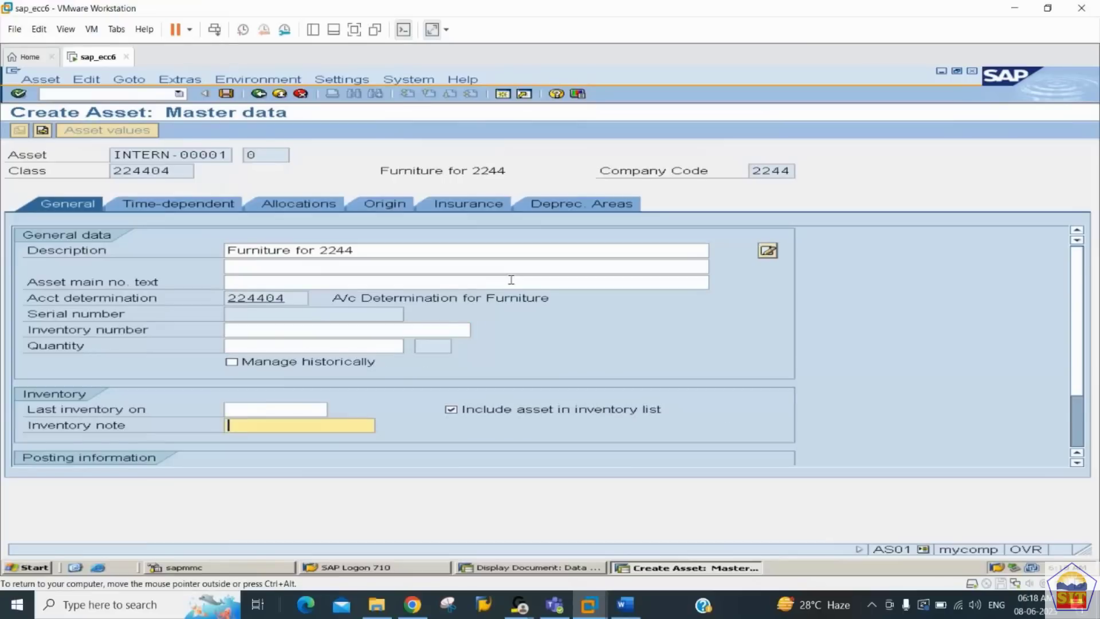
pyautogui.press('Down')
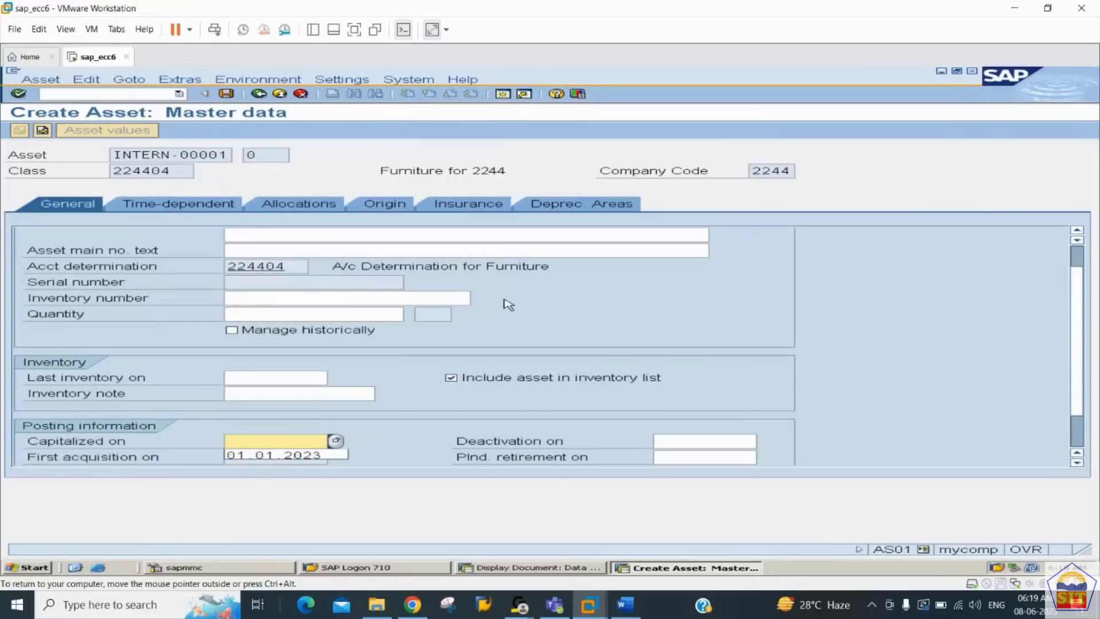
pyautogui.click(302, 456)
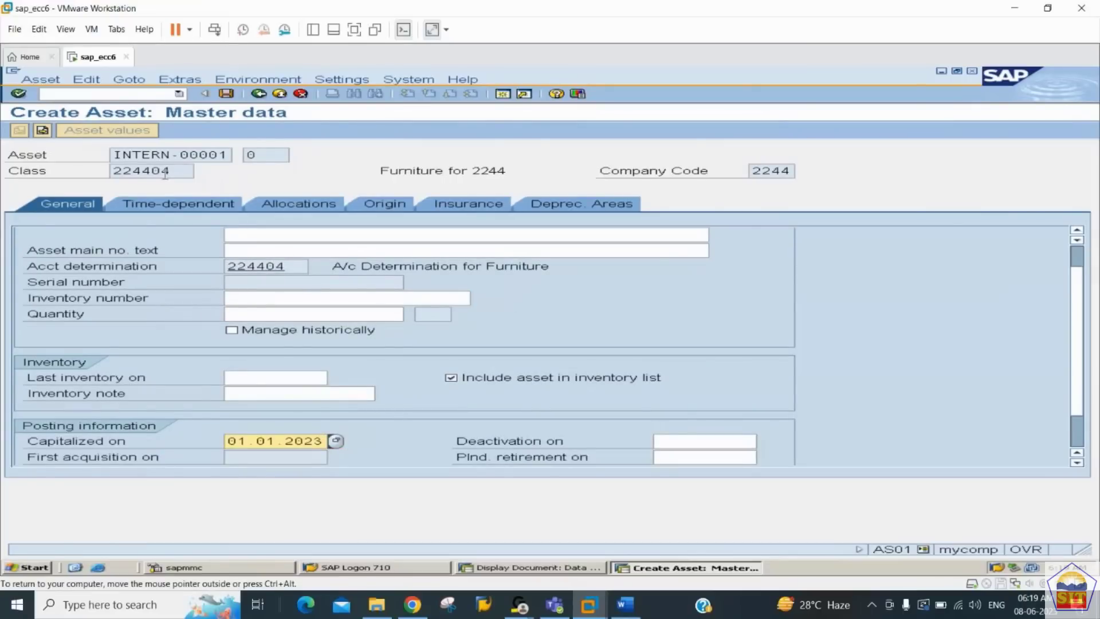
pyautogui.click(182, 208)
pyautogui.write('2244')
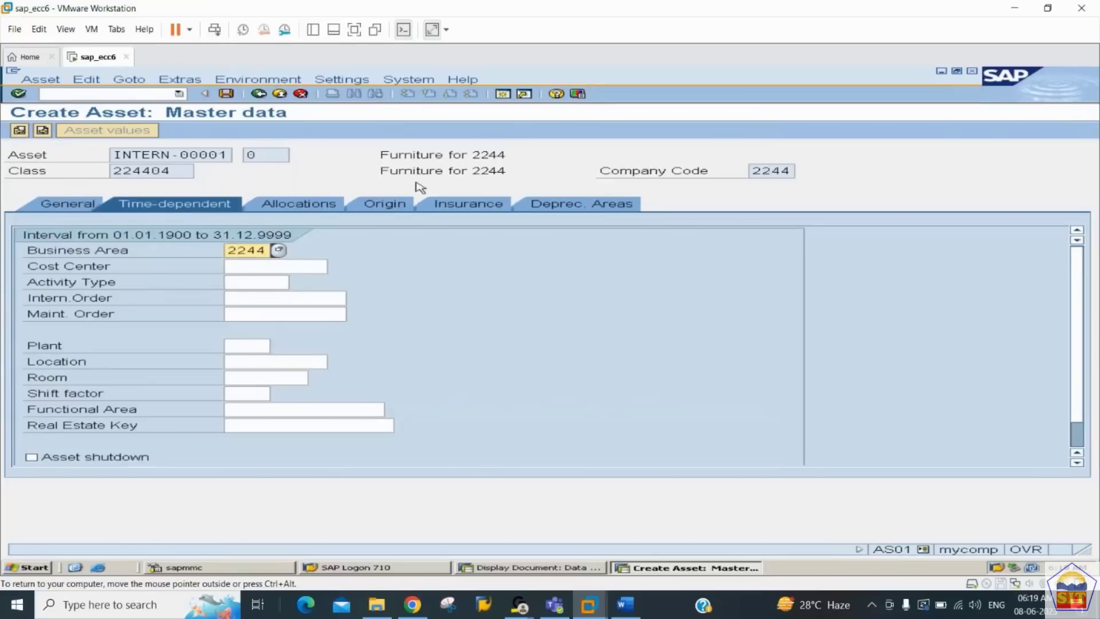
# Set the furniture's useful life to 10 years, 0 periods and depreciation start 01.01.2023, and create all five assets as identical records
pyautogui.click(569, 206)
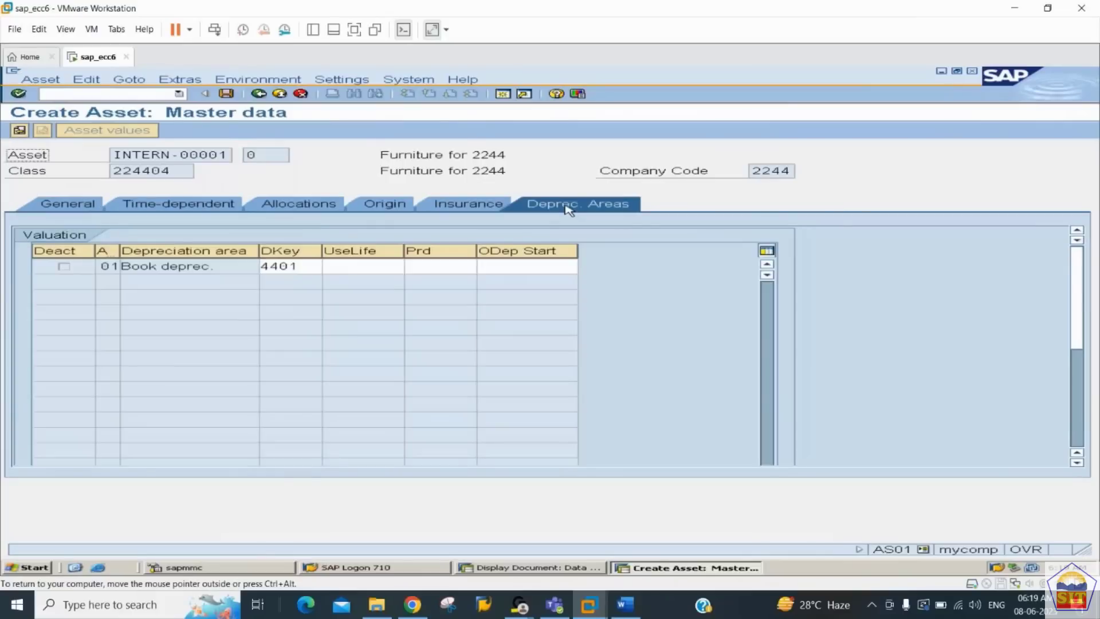
pyautogui.click(373, 265)
pyautogui.write('10')
pyautogui.press('Tab')
pyautogui.write('0')
pyautogui.press('Tab')
pyautogui.write('0')
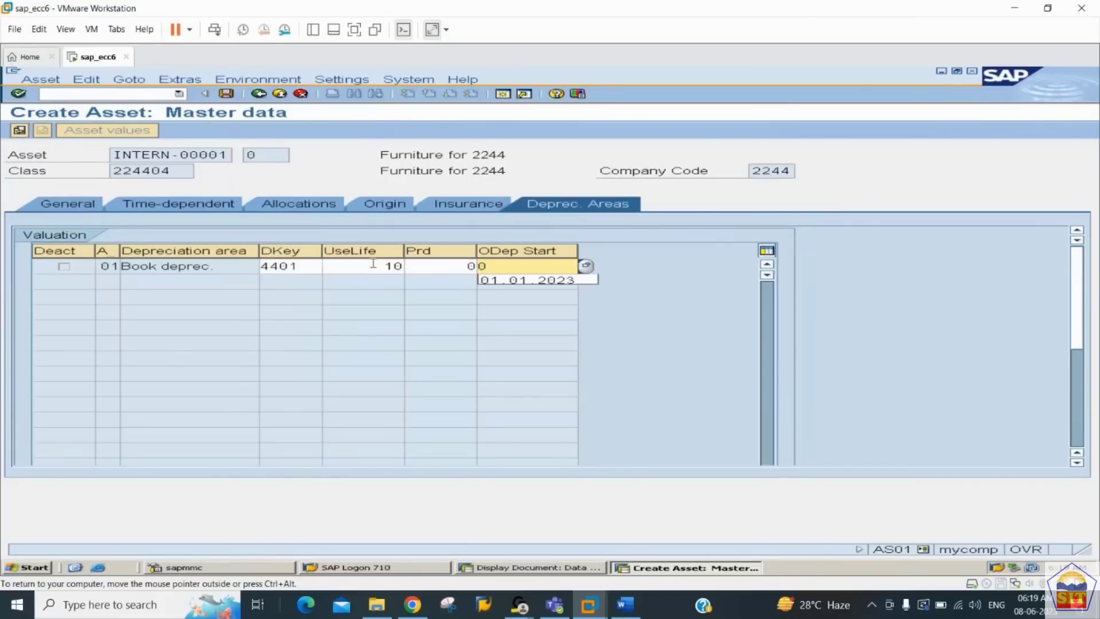
pyautogui.click(560, 280)
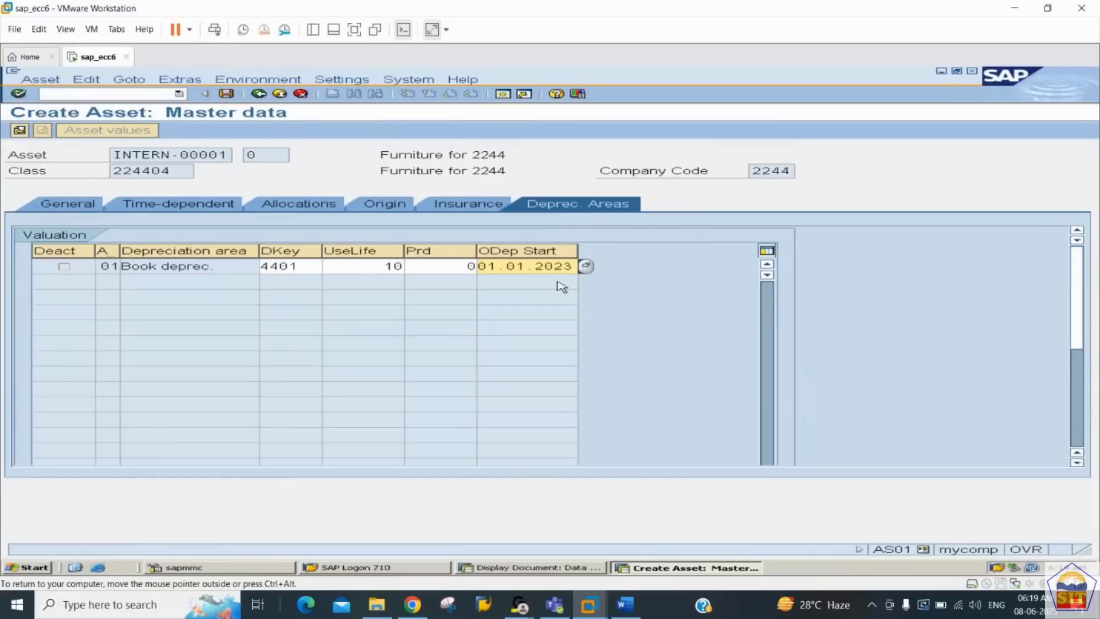
pyautogui.press('Return')
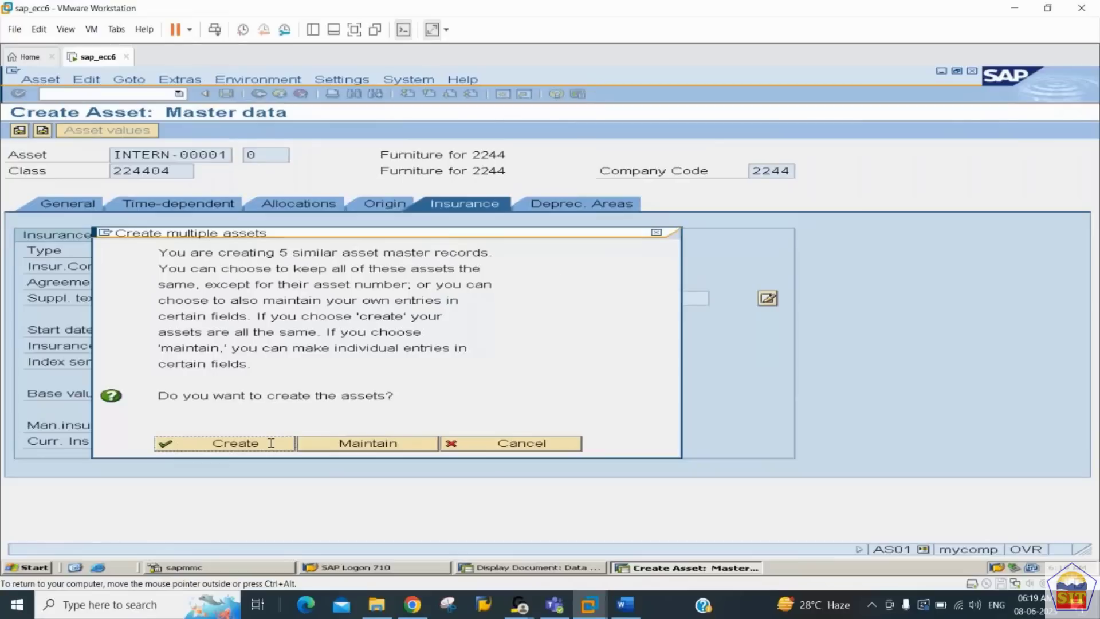
pyautogui.click(249, 445)
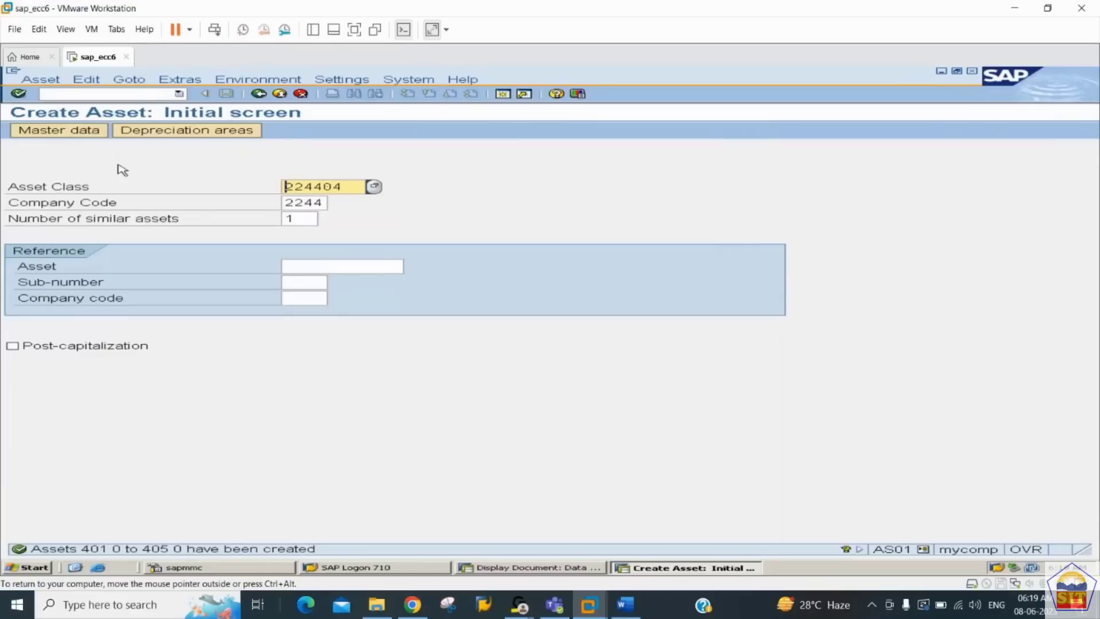
# Open asset 401 for changing, set its description to "Office Furniture for 2244" and save it
pyautogui.click(38, 83)
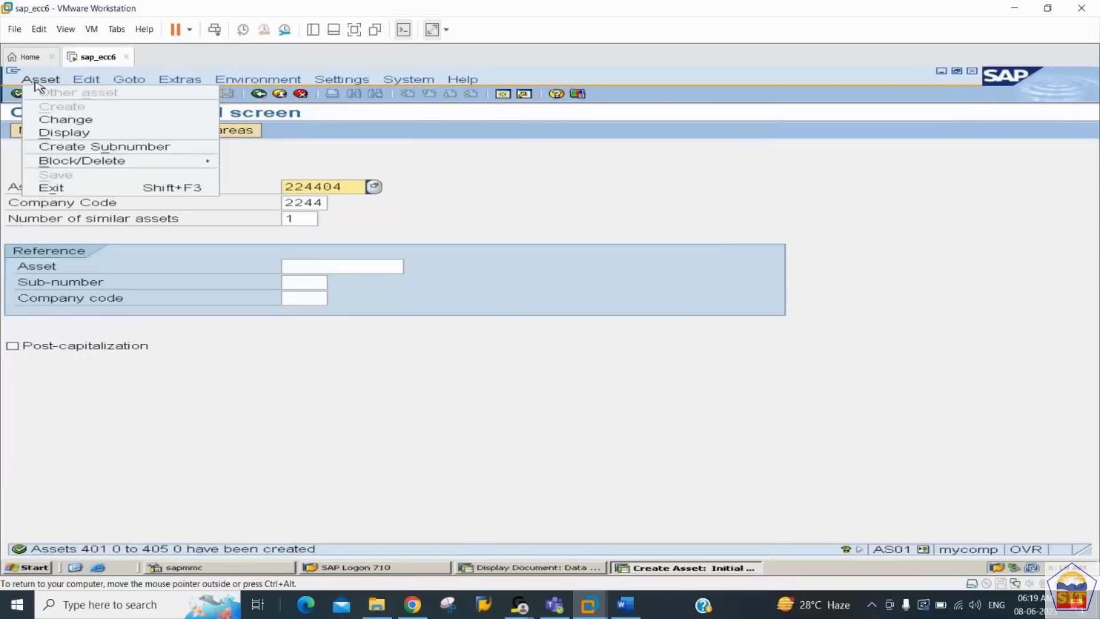
pyautogui.click(53, 124)
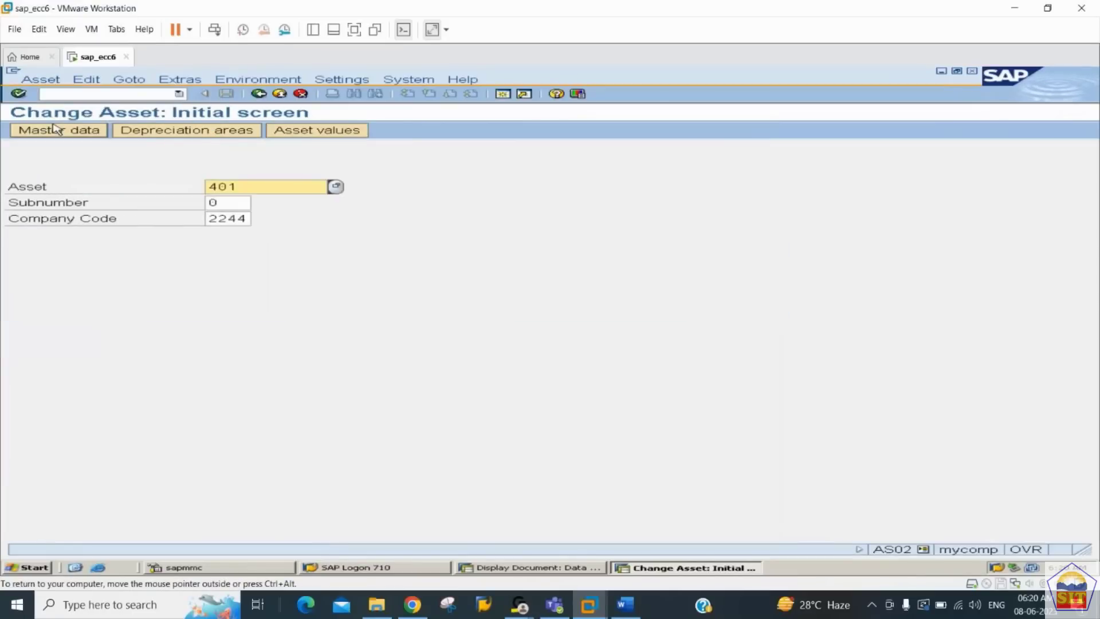
pyautogui.click(53, 127)
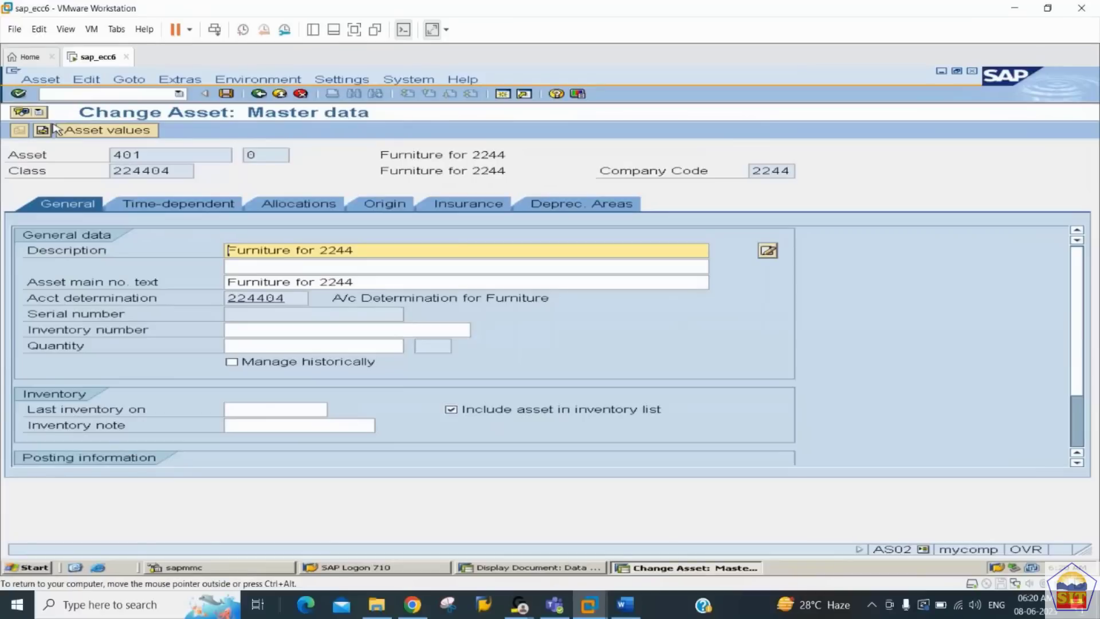
pyautogui.hotkey('shift', 'End')
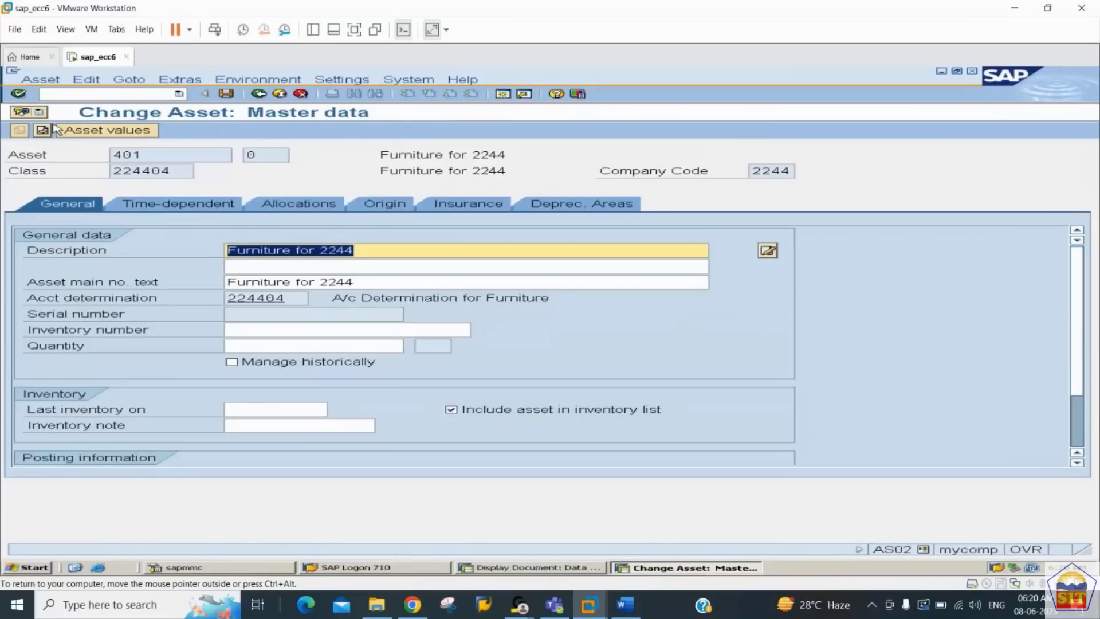
pyautogui.press('End')
pyautogui.press('Home')
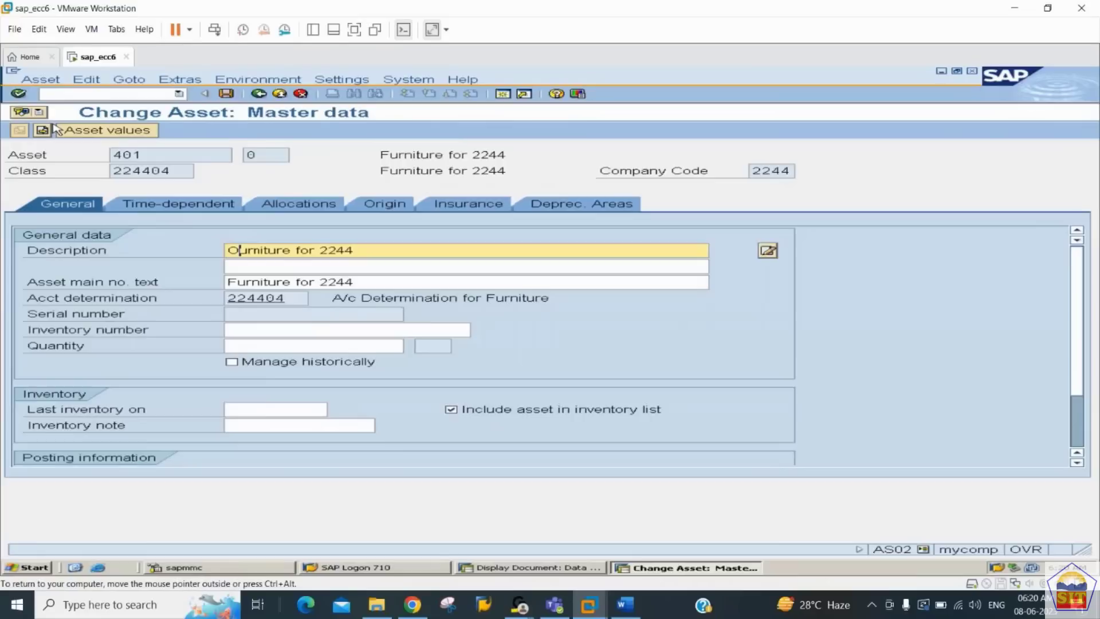
pyautogui.write('Office Furniture for 2244')
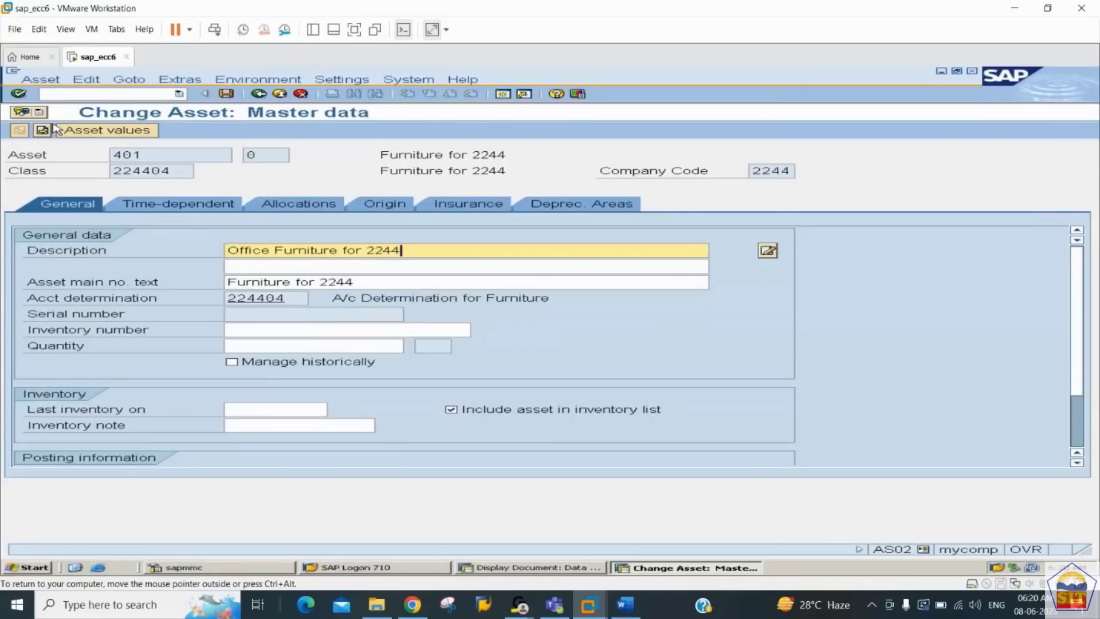
pyautogui.hotkey('ctrl', 's')
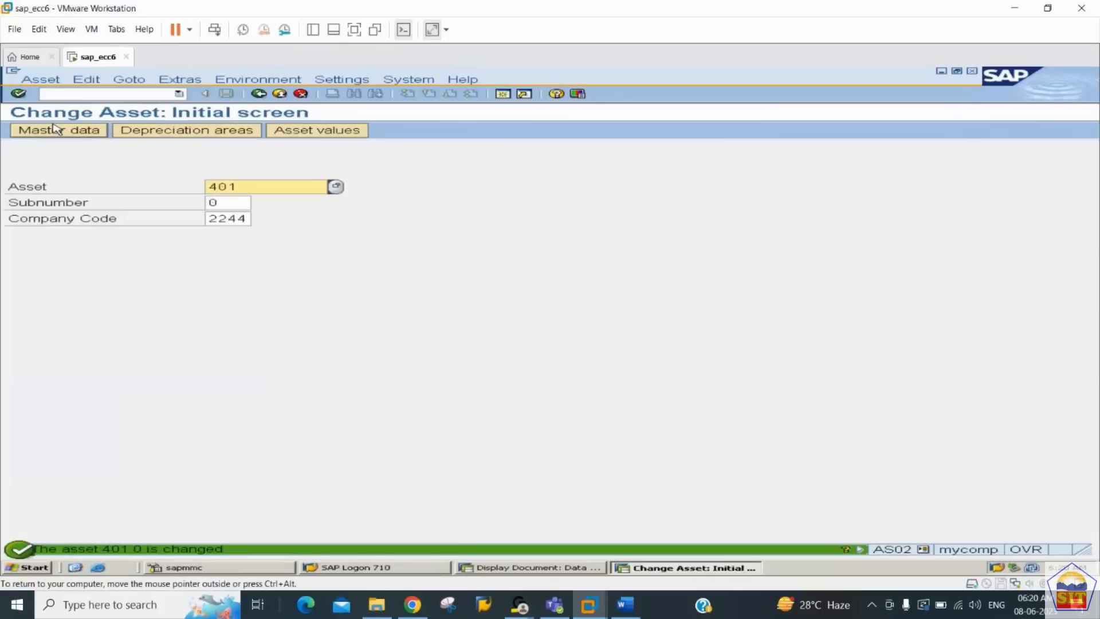
# Change the description of asset 402 to "Guest House Furniture for 2244" and save it
pyautogui.write('402')
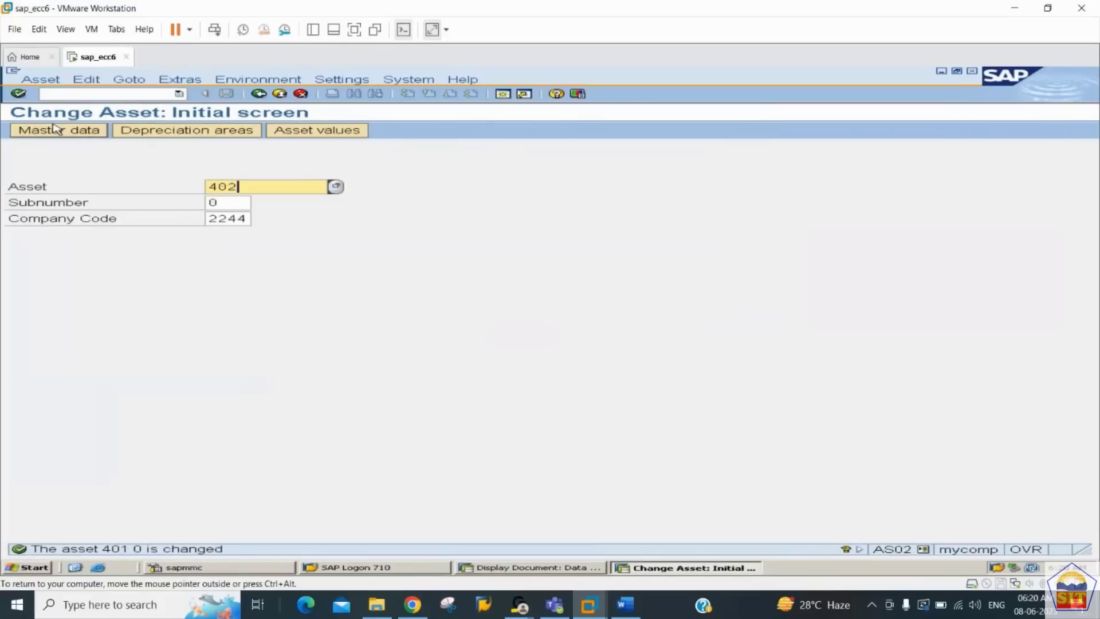
pyautogui.click(55, 130)
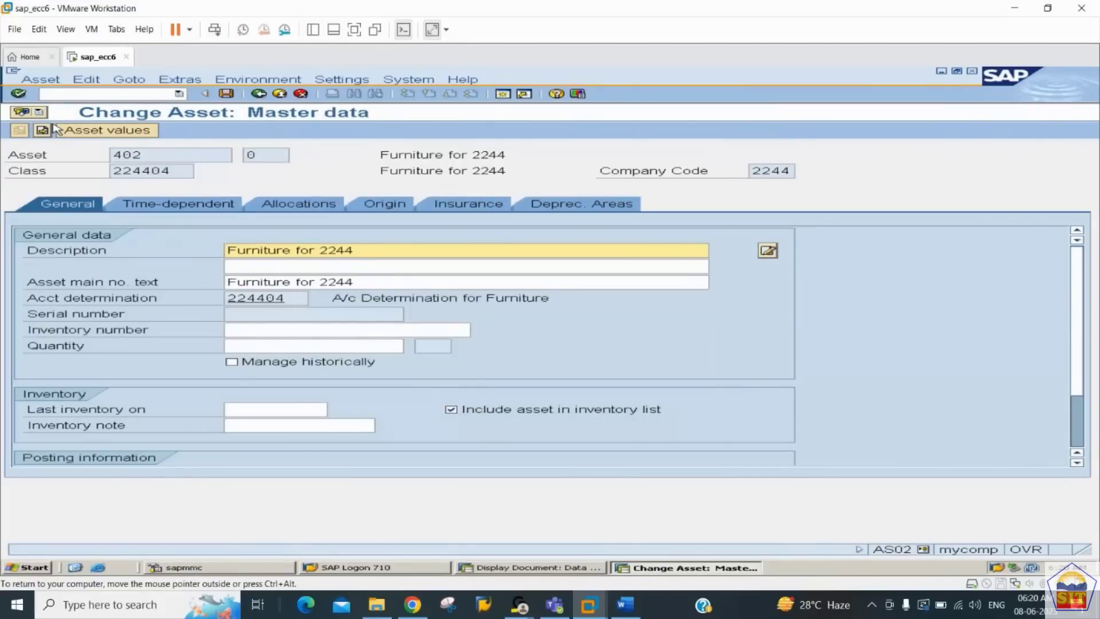
pyautogui.hotkey('shift', 'End')
pyautogui.press('Delete')
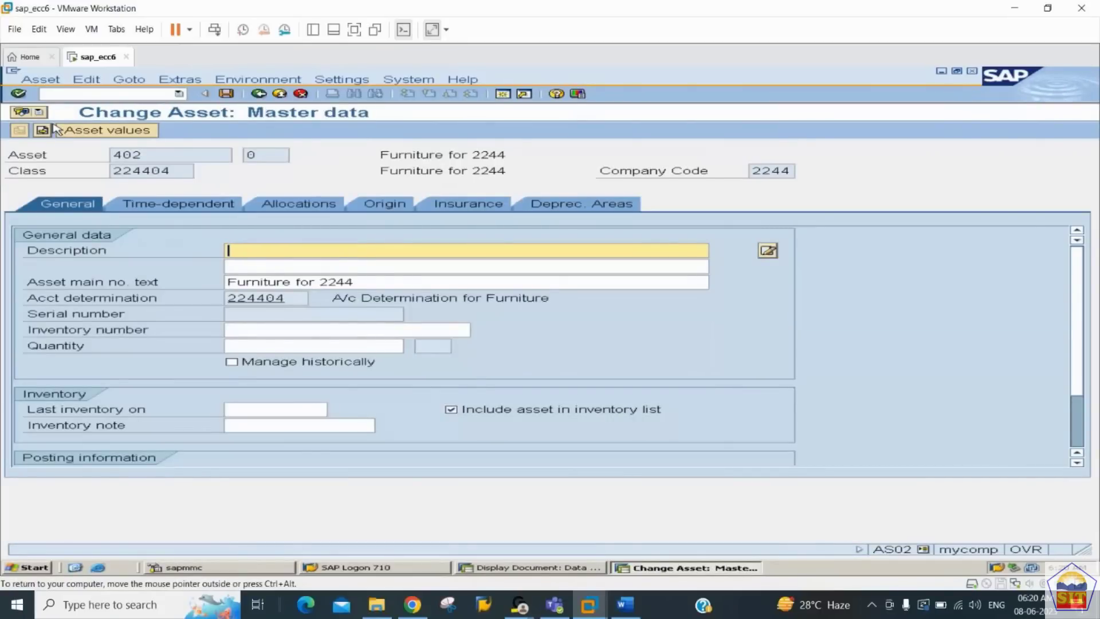
pyautogui.write('Guest House Furniture for 2244')
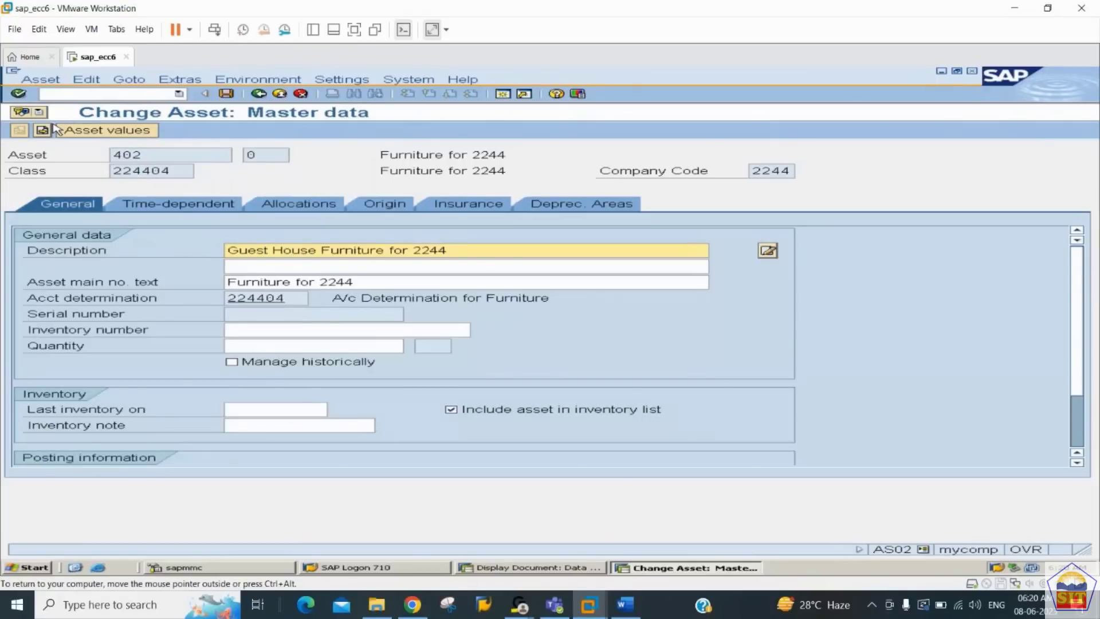
pyautogui.press('Return')
pyautogui.hotkey('ctrl', 's')
pyautogui.press('Right')
pyautogui.press('Right')
pyautogui.press('Right')
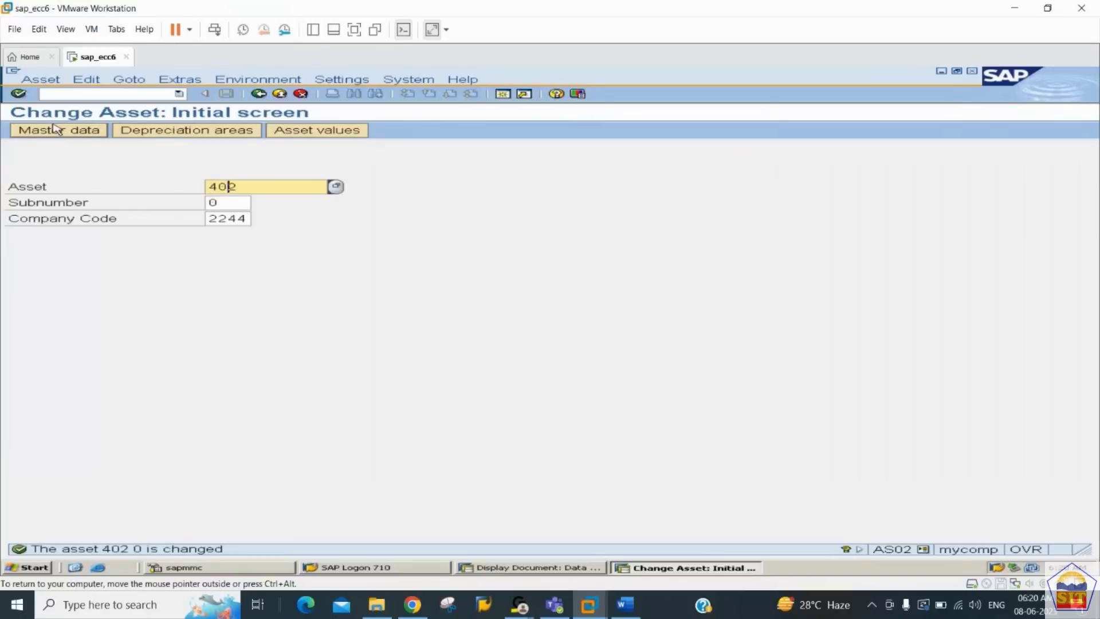
pyautogui.press('BackSpace')
pyautogui.write('3')
# Check the asset master transaction codes in the Word notes and start transaction AS01 in SAP
pyautogui.click(625, 606)
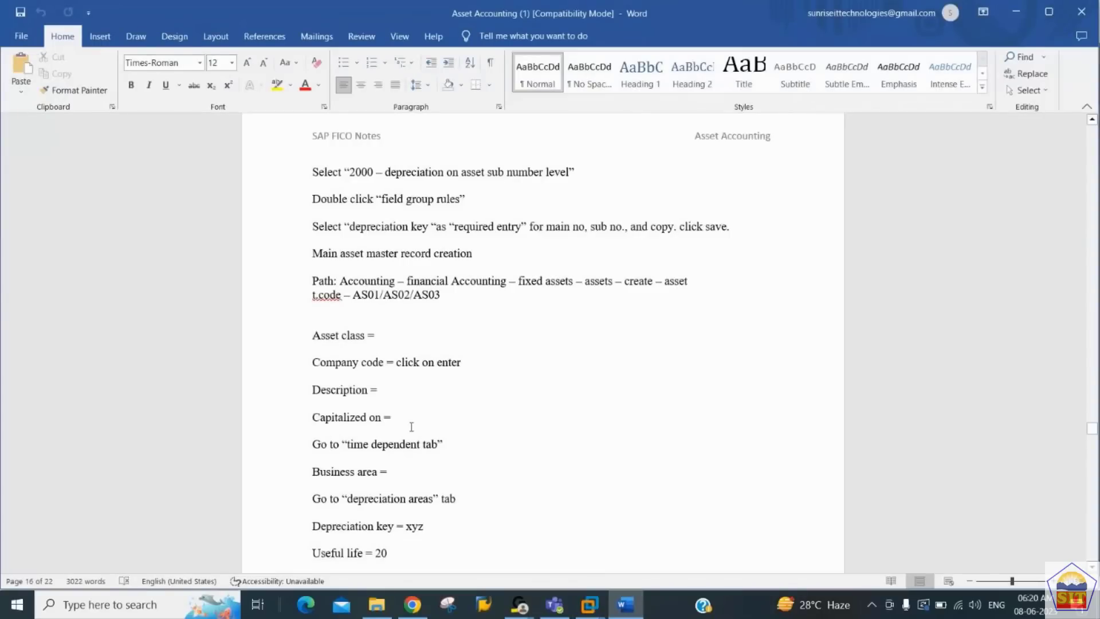
pyautogui.hotkey('alt', 'Tab')
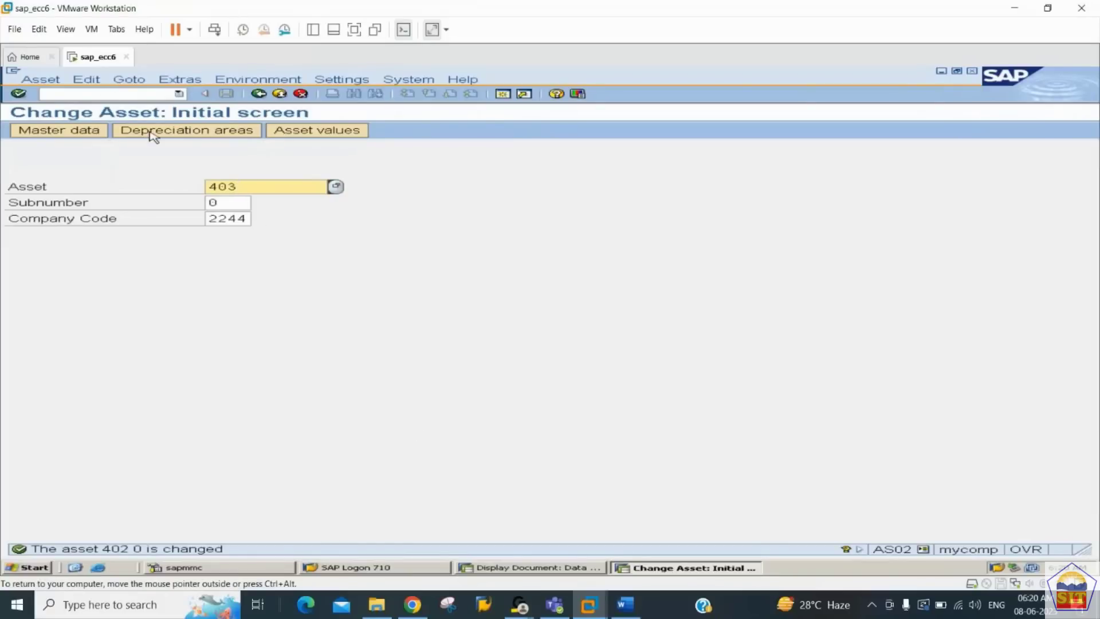
pyautogui.click(104, 93)
pyautogui.write('/nas01')
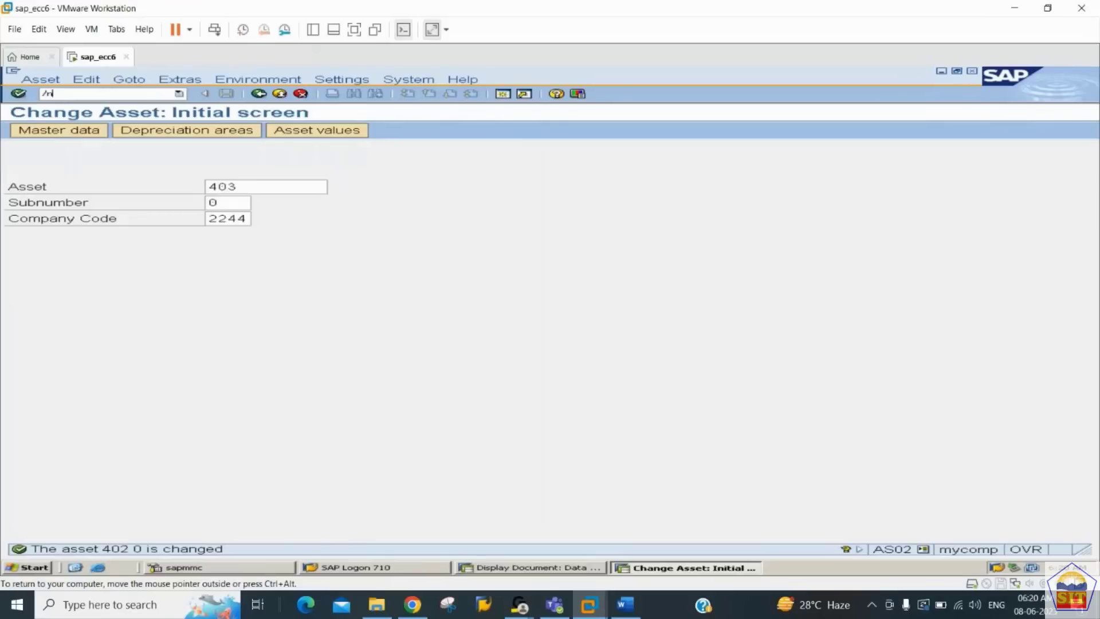
pyautogui.press('Return')
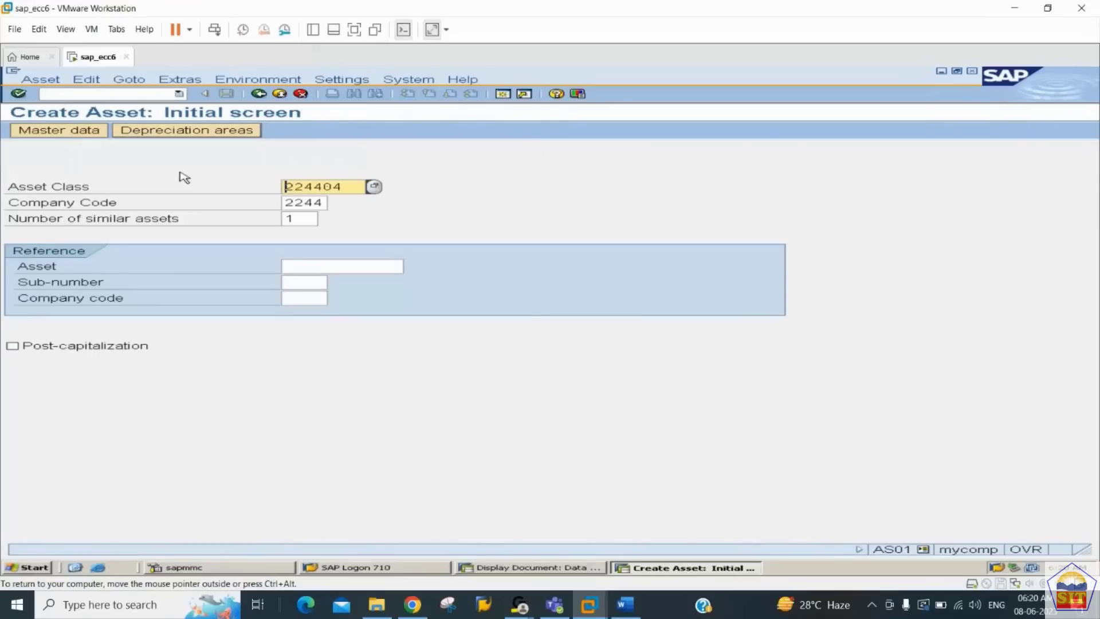
# Change the asset class to 224405 and proceed to the master data of a single asset for company code 2244
pyautogui.press('Right')
pyautogui.press('Right')
pyautogui.press('Right')
pyautogui.press('Right')
pyautogui.press('Right')
pyautogui.press('Right')
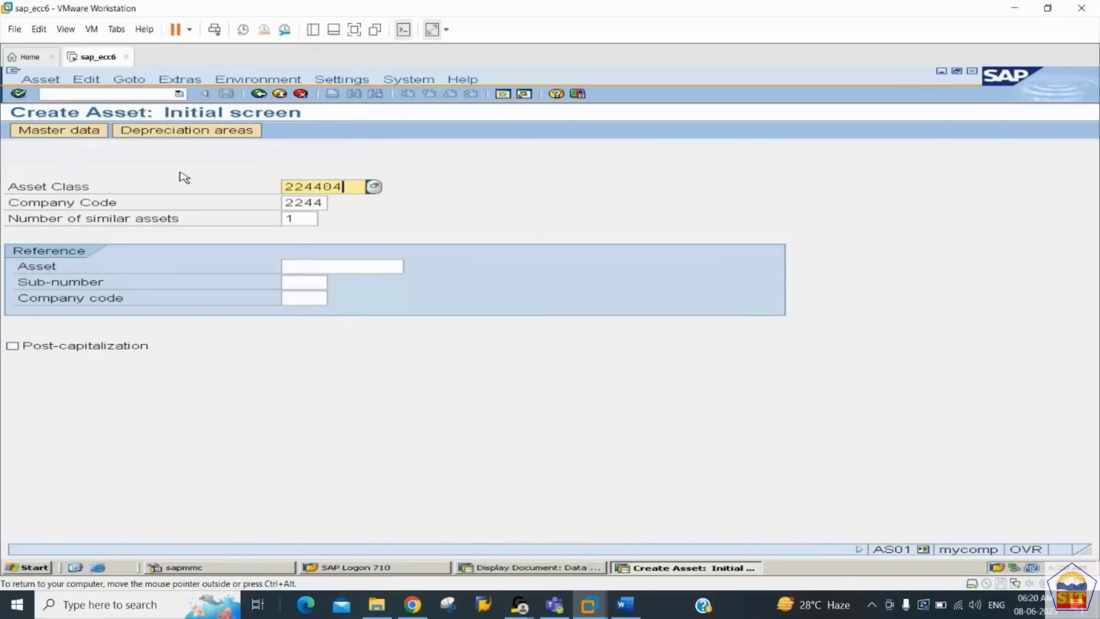
pyautogui.press('BackSpace')
pyautogui.write('5')
pyautogui.press('Tab')
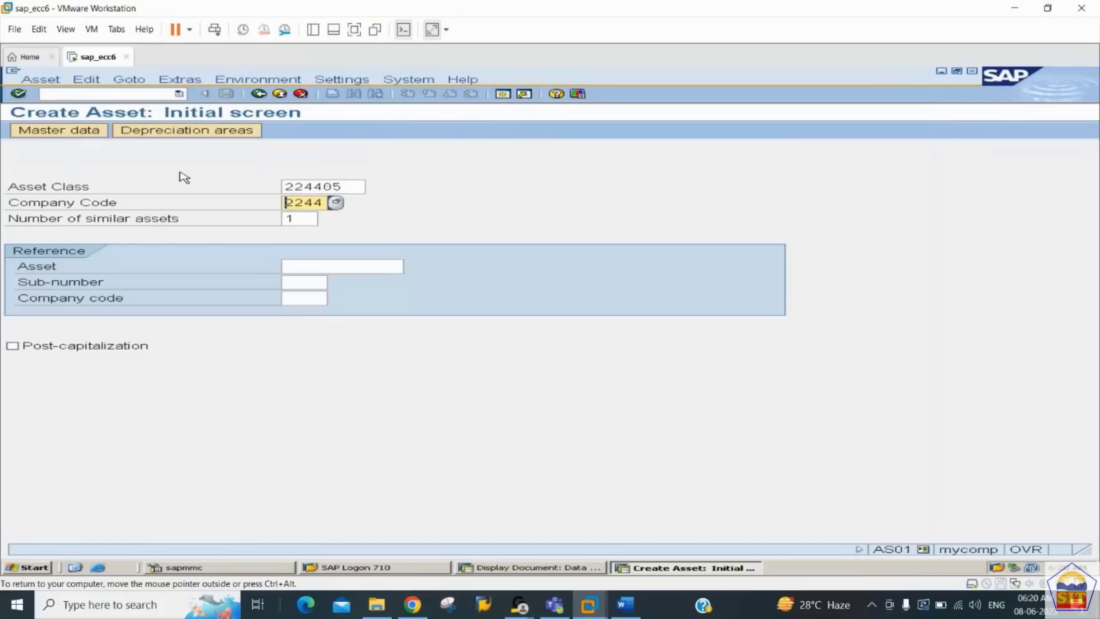
pyautogui.press('Tab')
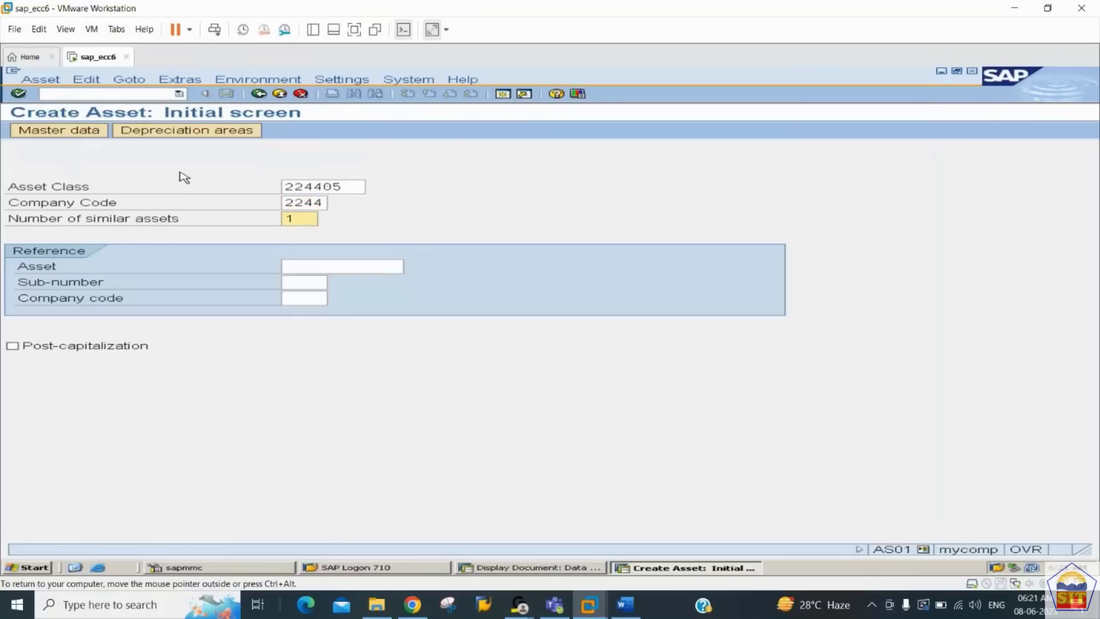
pyautogui.press('Return')
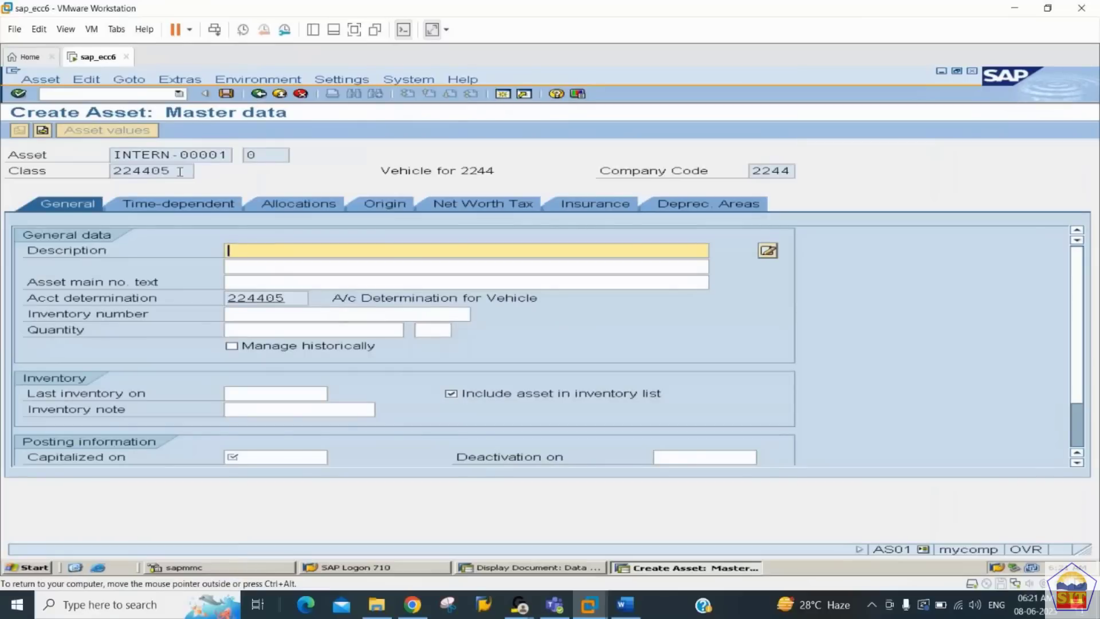
# Enter "Vehicle for 2244" as the new asset's description
pyautogui.write('Vehicle for 2244')
pyautogui.click(245, 267)
pyautogui.click(242, 283)
pyautogui.press('Tab')
pyautogui.press('Tab')
pyautogui.press('Tab')
pyautogui.press('Tab')
pyautogui.press('Tab')
pyautogui.press('Tab')
pyautogui.press('Tab')
pyautogui.press('Tab')
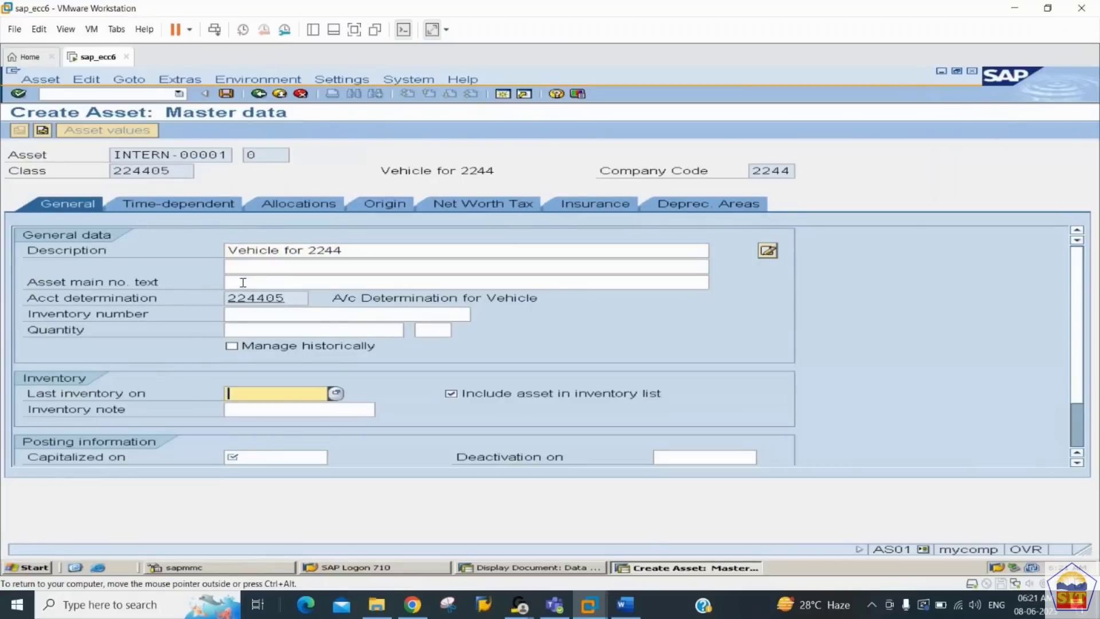
# Set the vehicle asset's capitalization date to 01.01.2023 and its business area to 2244
pyautogui.hotkey('shift', 'Tab')
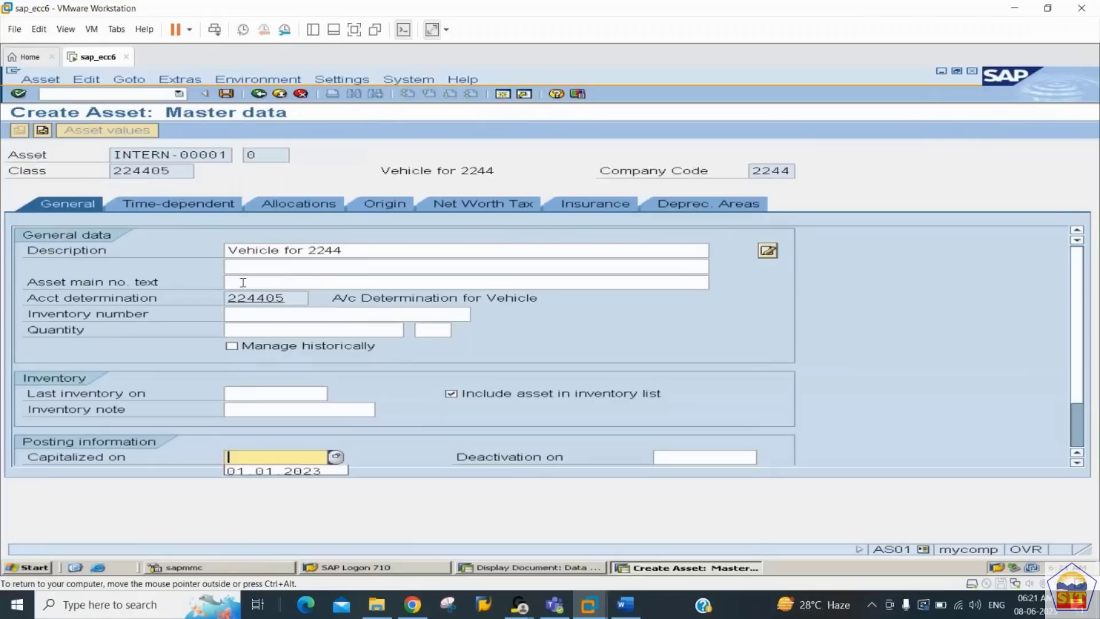
pyautogui.press('Down')
pyautogui.press('Tab')
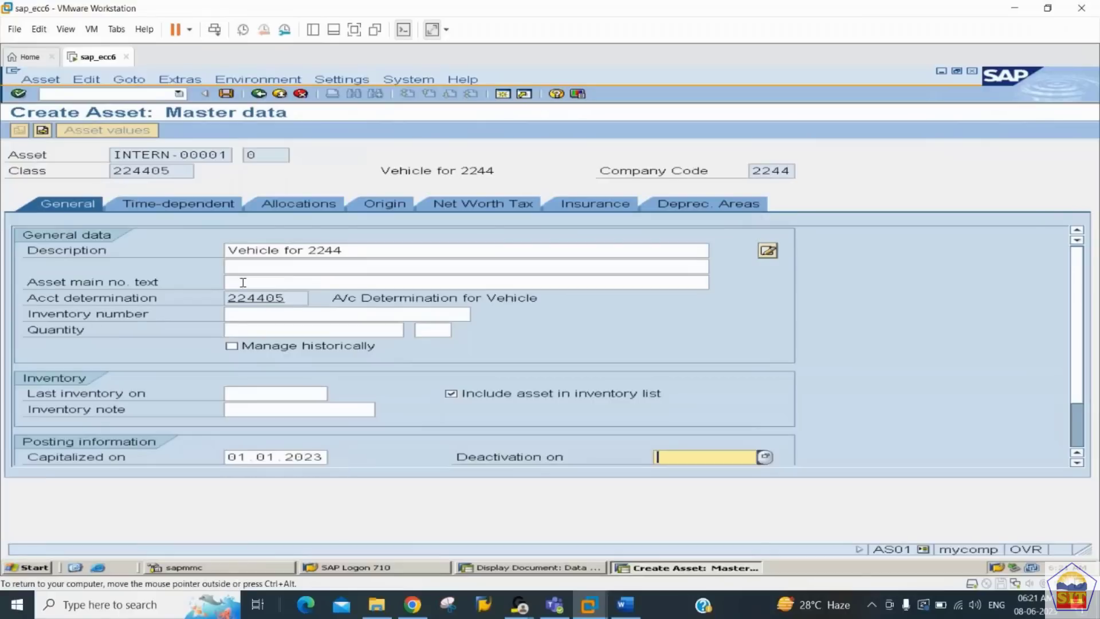
pyautogui.click(190, 207)
pyautogui.write('2244')
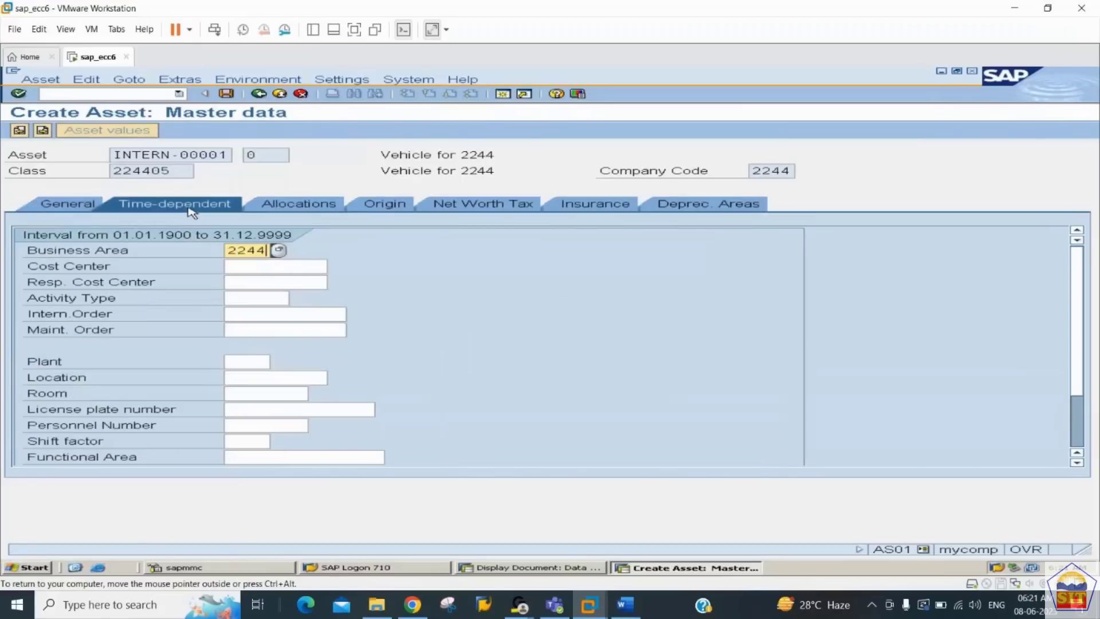
# Give the vehicle's book depreciation a useful life of 10, period 0 and start date 01.01.2023, and save the asset
pyautogui.click(721, 206)
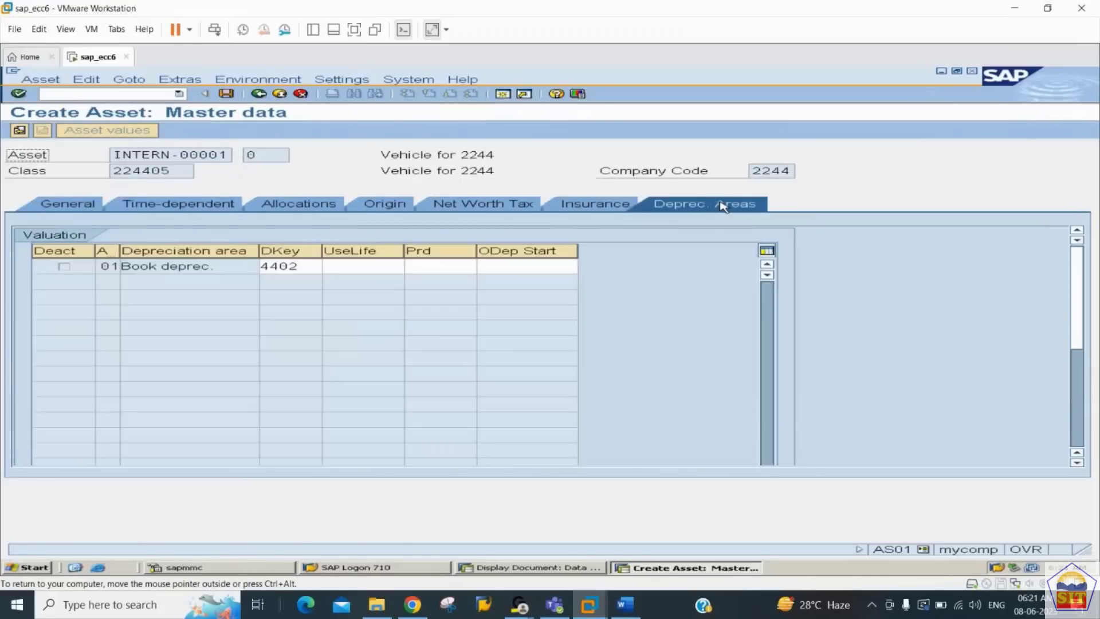
pyautogui.click(374, 265)
pyautogui.write('10')
pyautogui.press('Tab')
pyautogui.write('0')
pyautogui.press('Tab')
pyautogui.write('0')
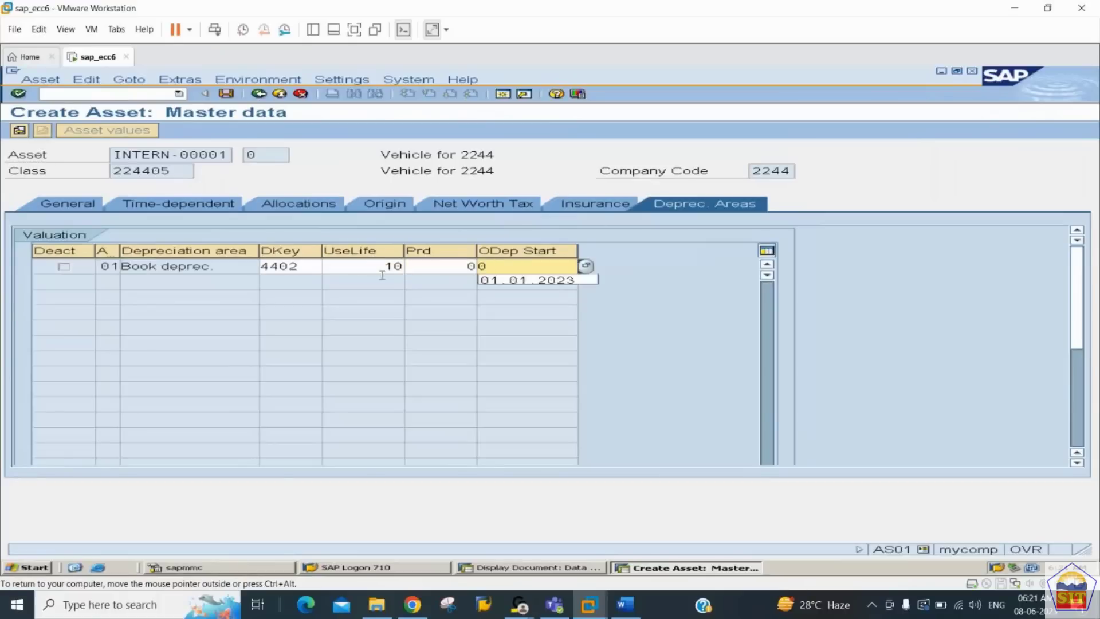
pyautogui.click(547, 281)
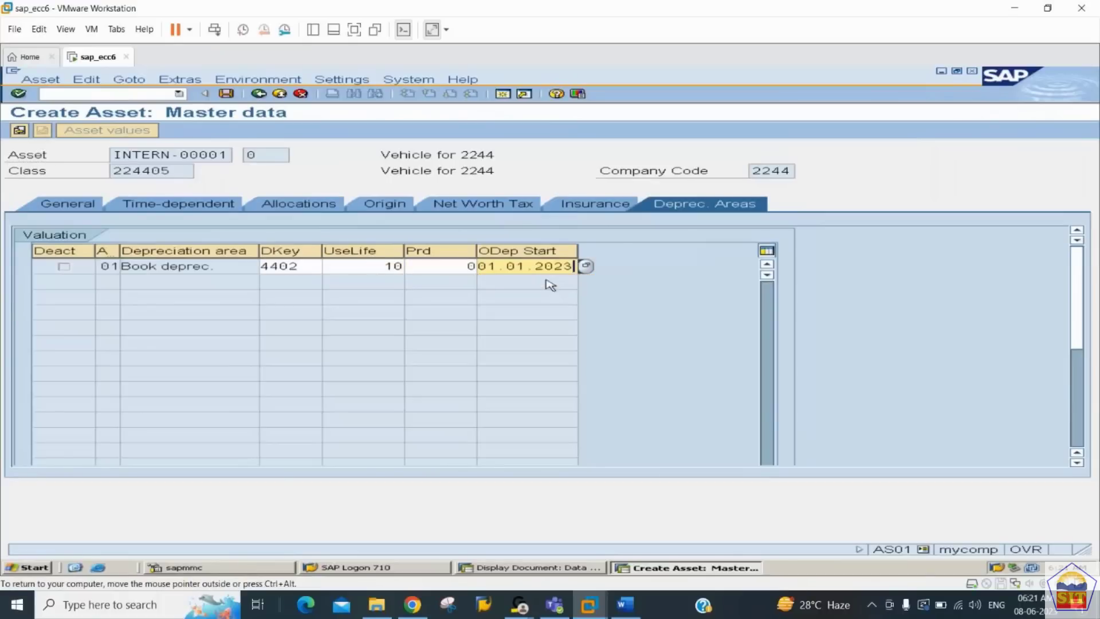
pyautogui.hotkey('ctrl', 's')
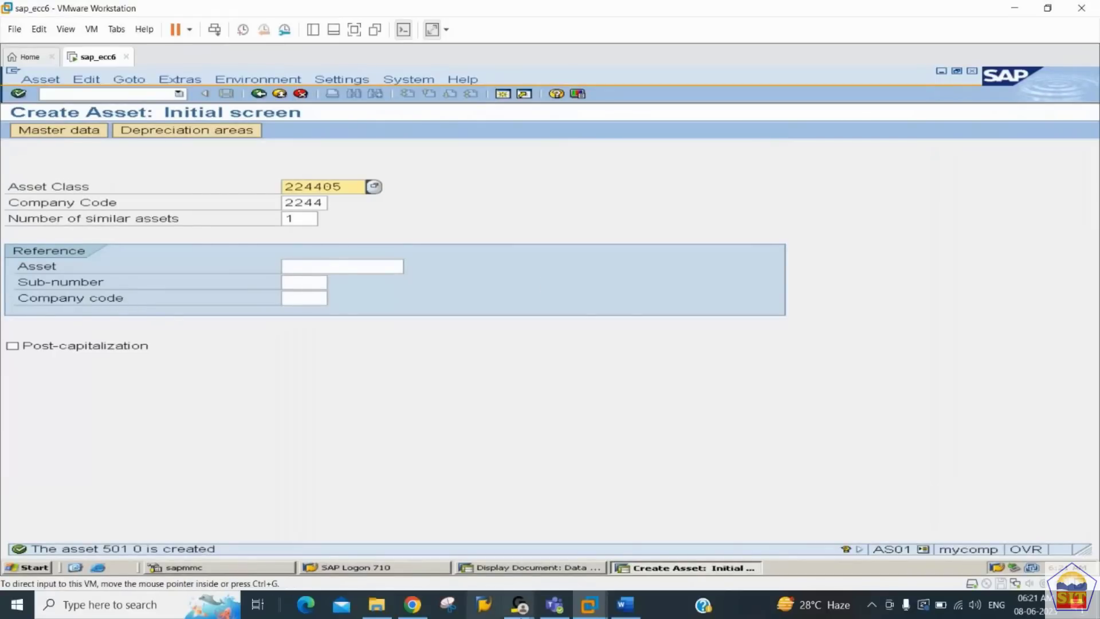
# Switch to the Word notes and examine the section on sub-asset master creation
pyautogui.click(621, 607)
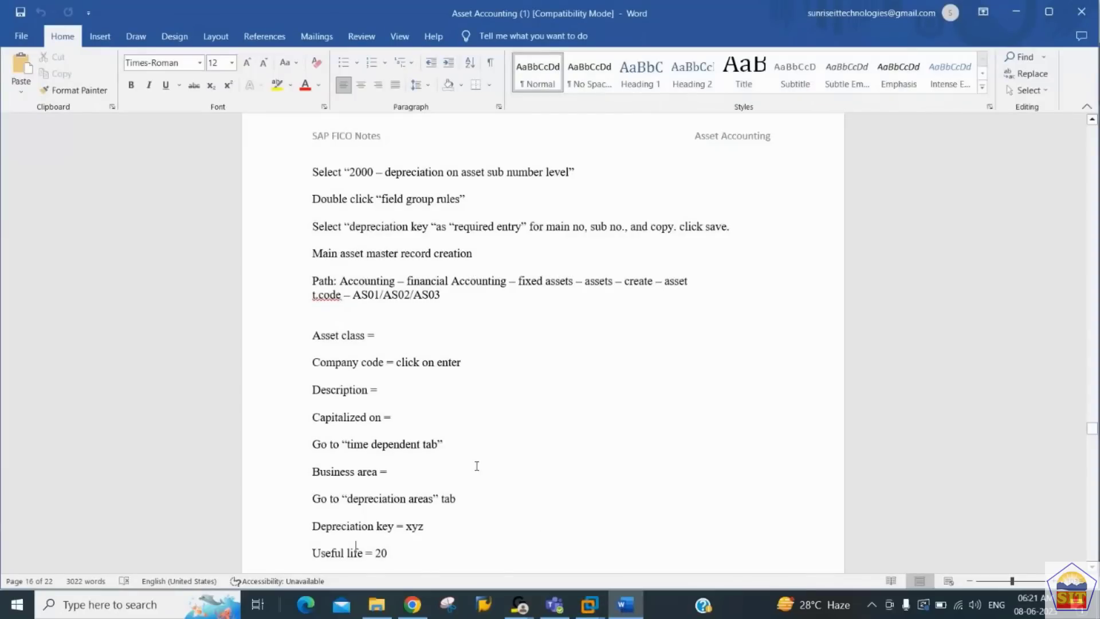
pyautogui.scroll(-2, 476, 466)
pyautogui.scroll(-5, 476, 466)
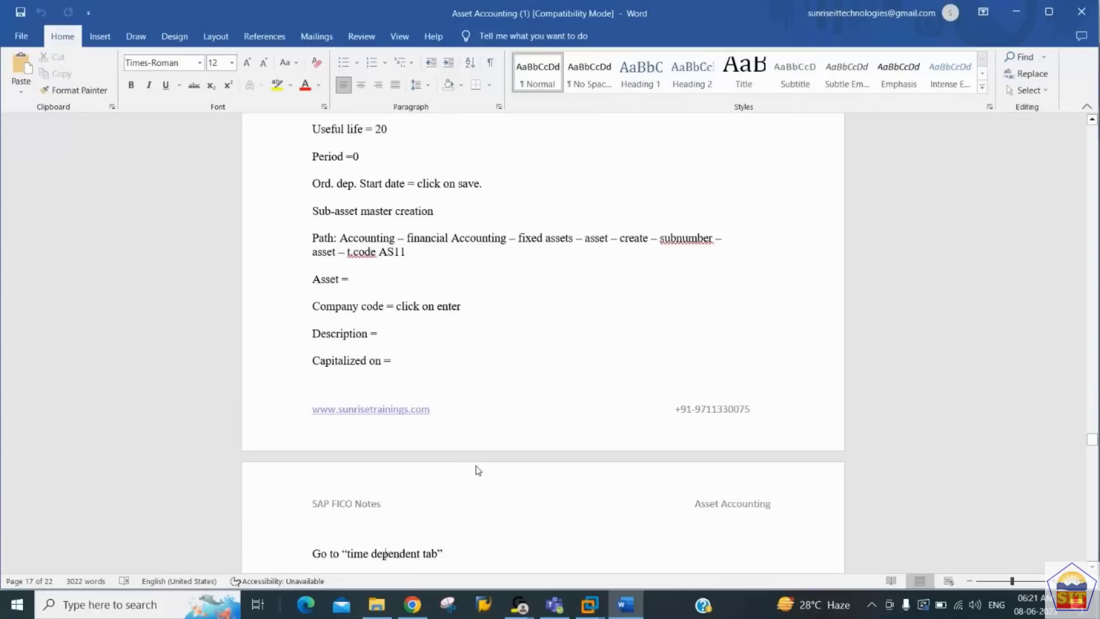
pyautogui.press('Up')
pyautogui.press('Up')
pyautogui.press('Up')
pyautogui.press('Up')
pyautogui.press('Down')
pyautogui.press('Down')
pyautogui.press('Down')
pyautogui.press('Up')
pyautogui.press('Up')
pyautogui.press('Up')
pyautogui.press('Up')
pyautogui.press('Up')
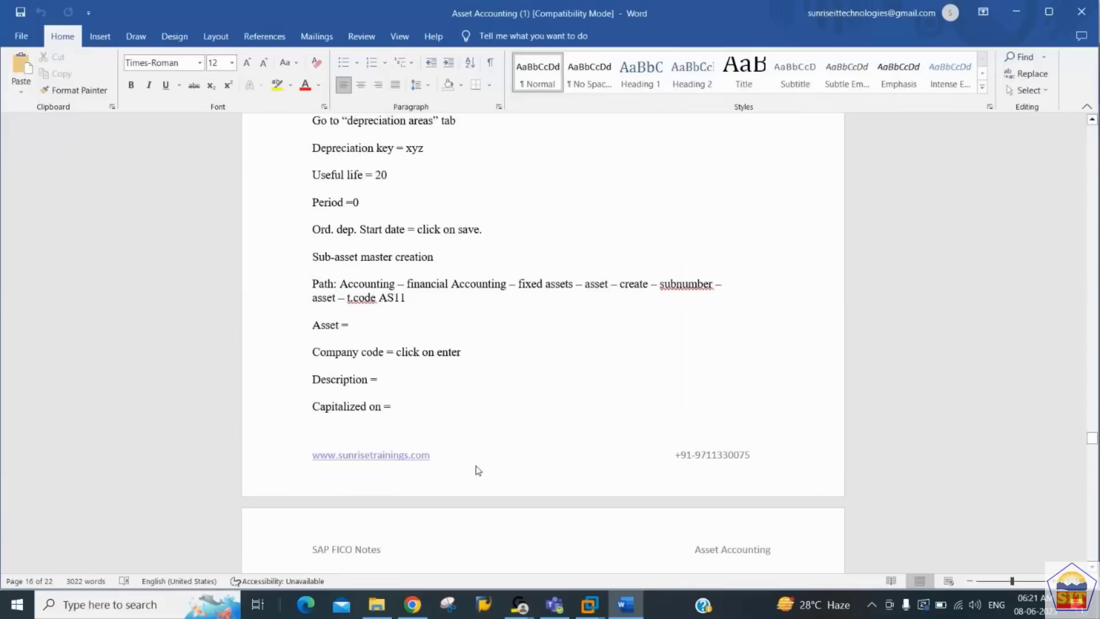
# Return to SAP, start subnumber creation and proceed to the master data for asset 201 in company code 2244
pyautogui.hotkey('alt', 'Tab')
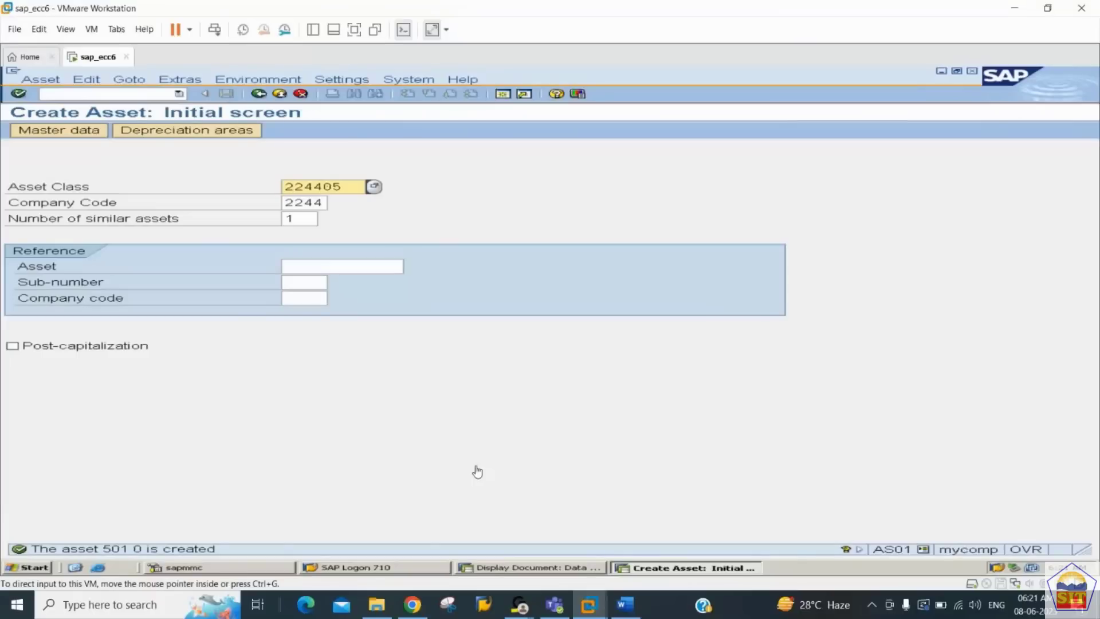
pyautogui.click(42, 80)
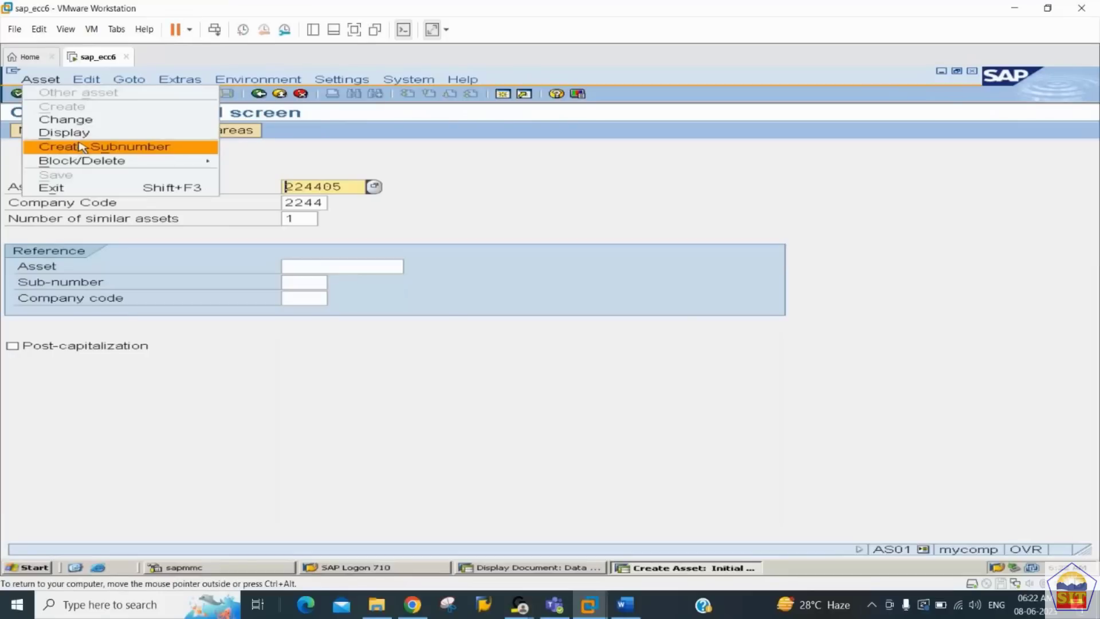
pyautogui.click(83, 147)
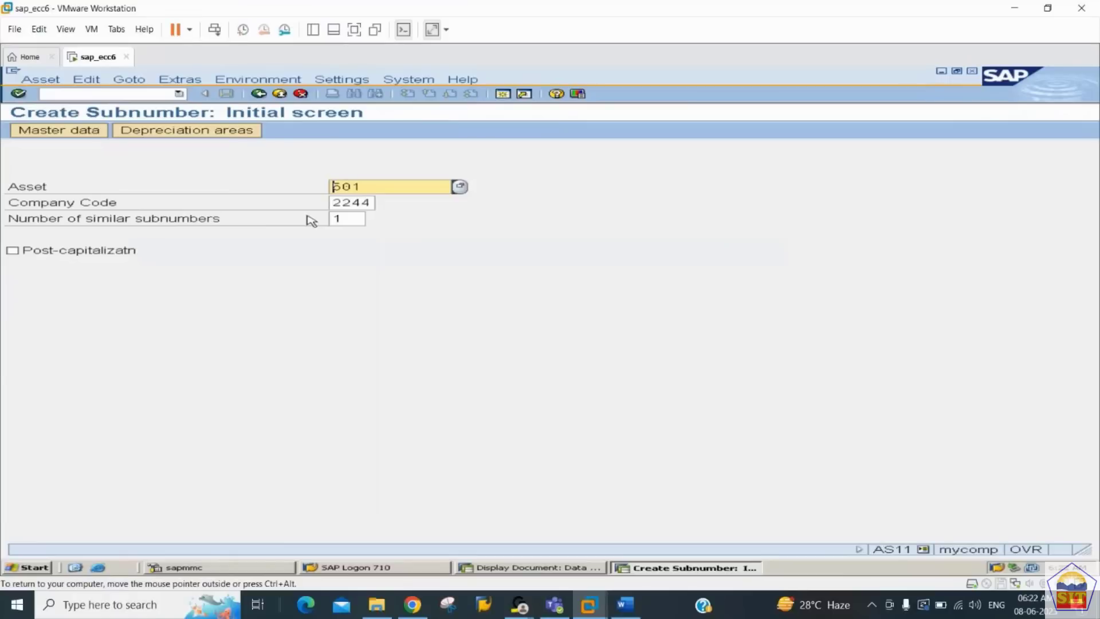
pyautogui.write('2')
pyautogui.press('Return')
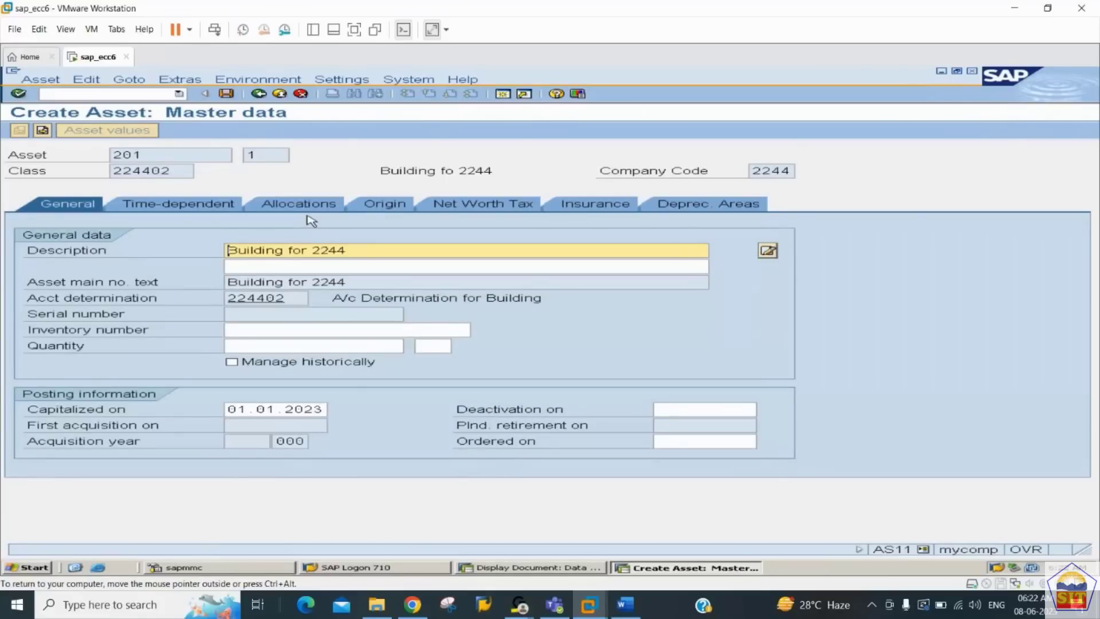
# Replace the sub-asset's description with "Lift for Building for 2244"
pyautogui.hotkey('shift', 'End')
pyautogui.hotkey('ctrl', 'c')
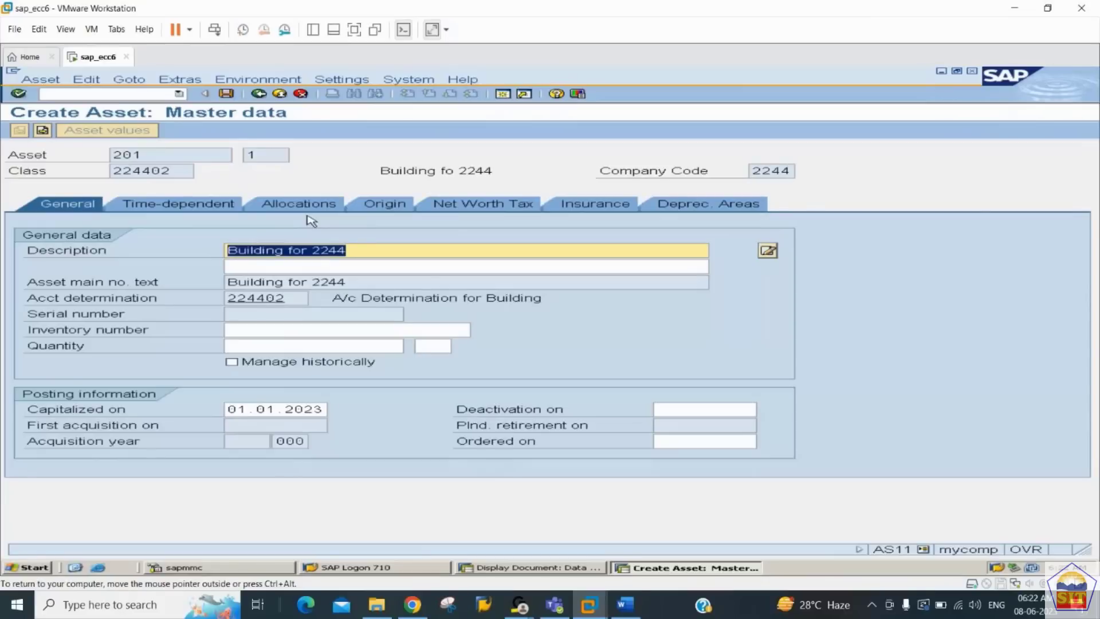
pyautogui.press('Delete')
pyautogui.write('L')
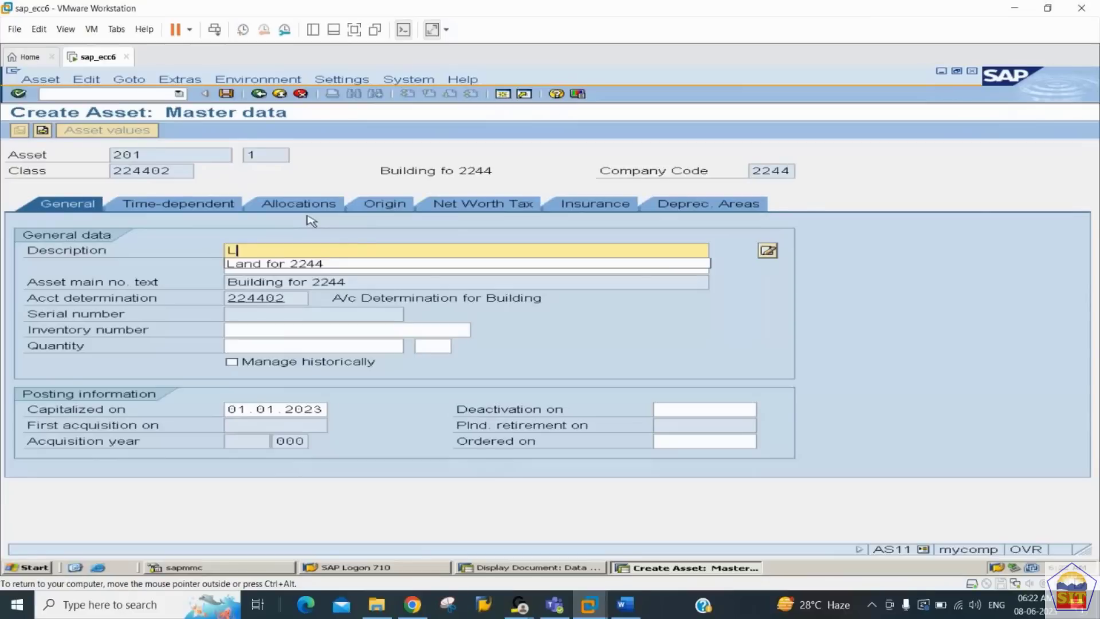
pyautogui.write('ef')
pyautogui.press('BackSpace')
pyautogui.press('BackSpace')
pyautogui.write('ift for')
pyautogui.hotkey('ctrl', 'v')
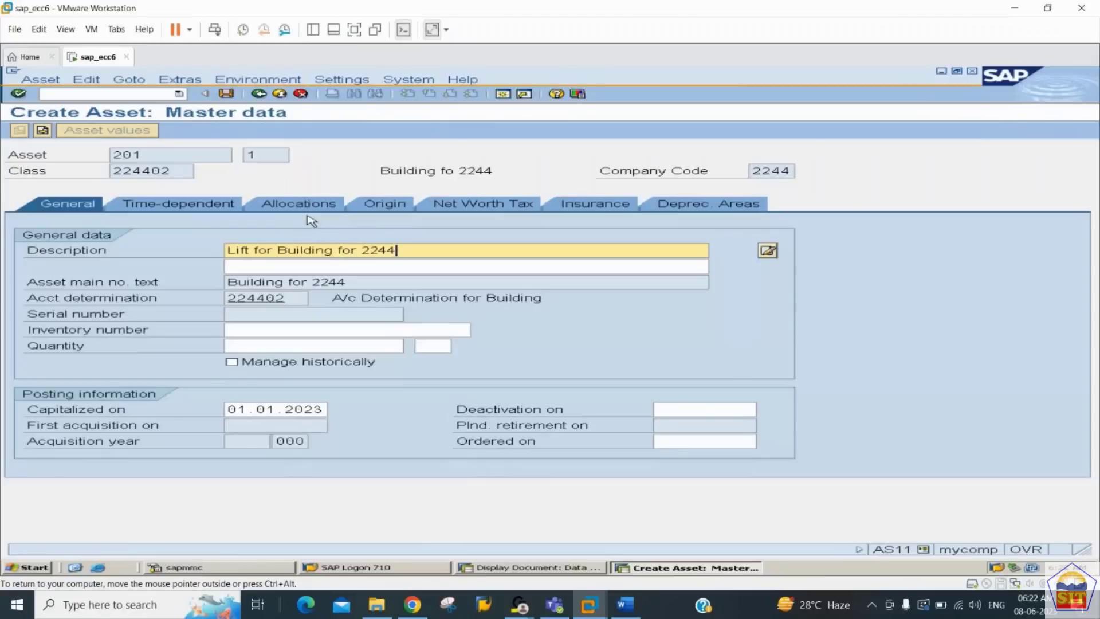
# Review the sub-asset's capitalization date, business area and depreciation terms, and save the subnumber
pyautogui.click(296, 408)
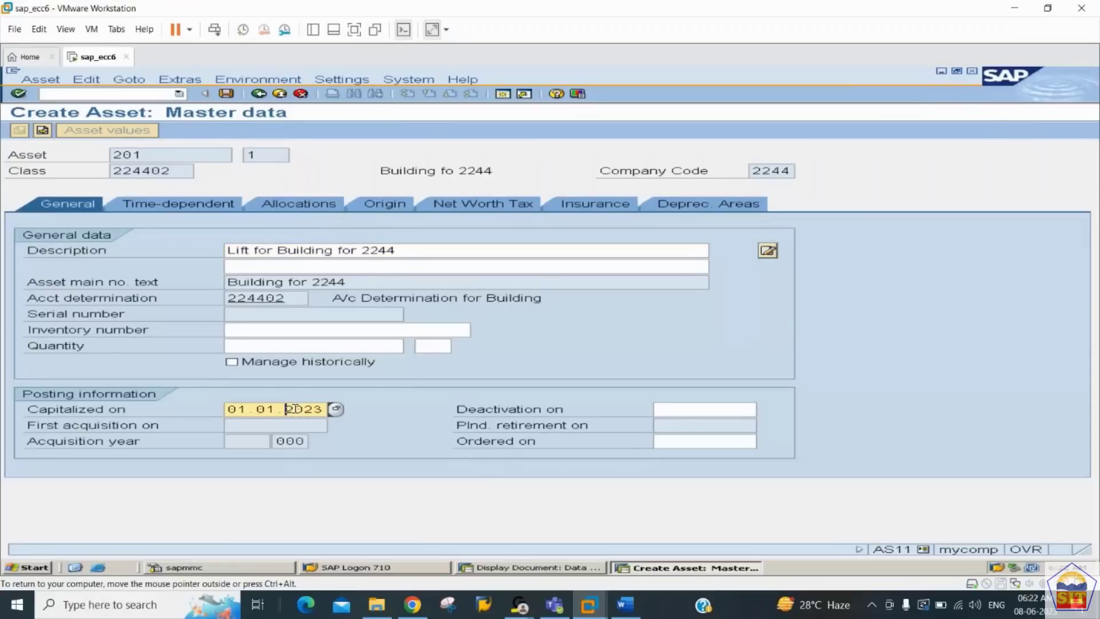
pyautogui.moveTo(295, 408); pyautogui.dragTo(192, 378)
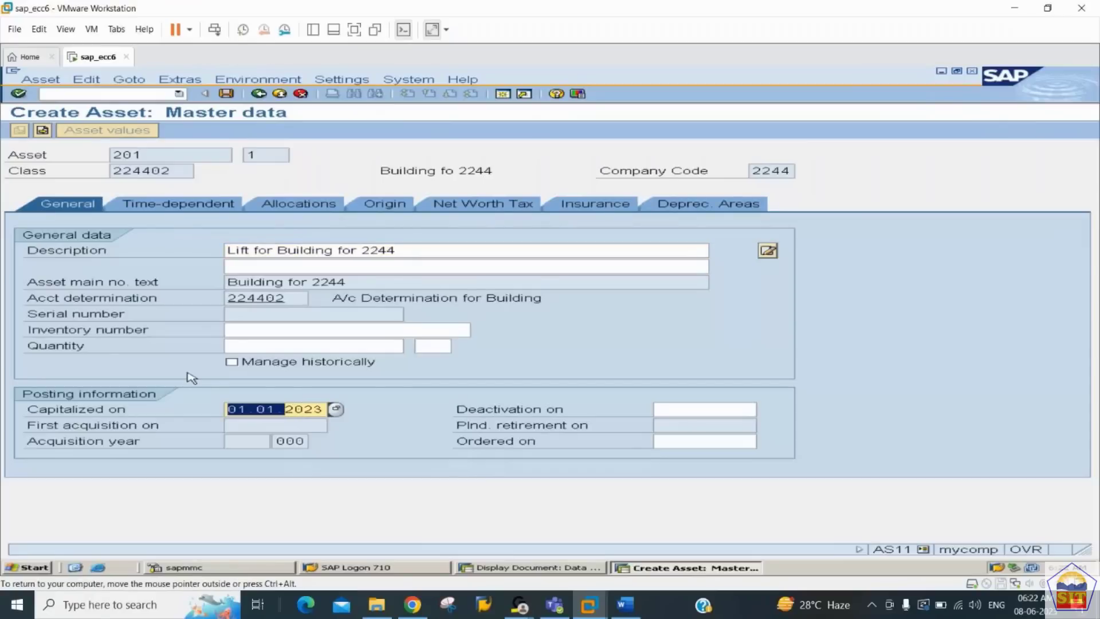
pyautogui.click(204, 210)
pyautogui.click(260, 252)
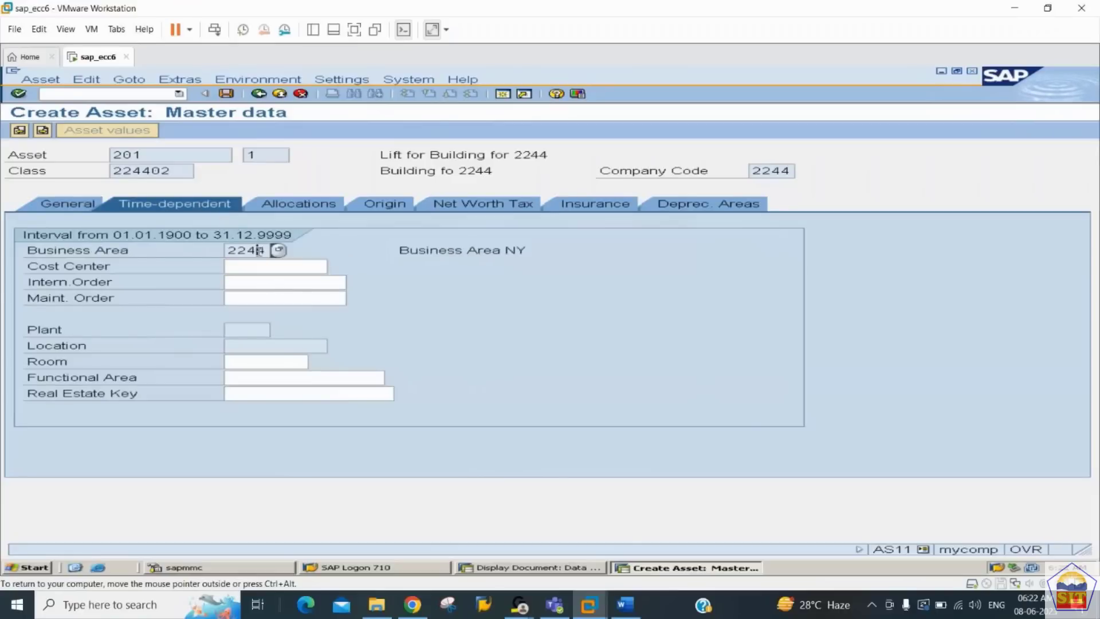
pyautogui.click(710, 204)
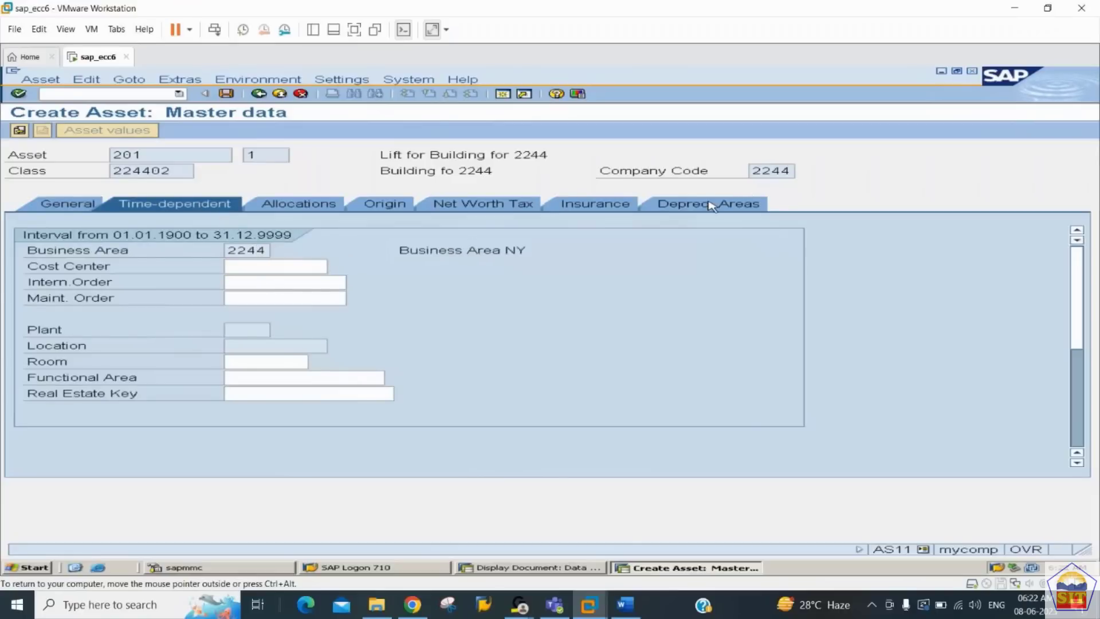
pyautogui.moveTo(259, 265)
pyautogui.mouseDown()
pyautogui.moveTo(296, 266)
pyautogui.moveTo(284, 252)
pyautogui.moveTo(249, 252)
pyautogui.mouseUp()
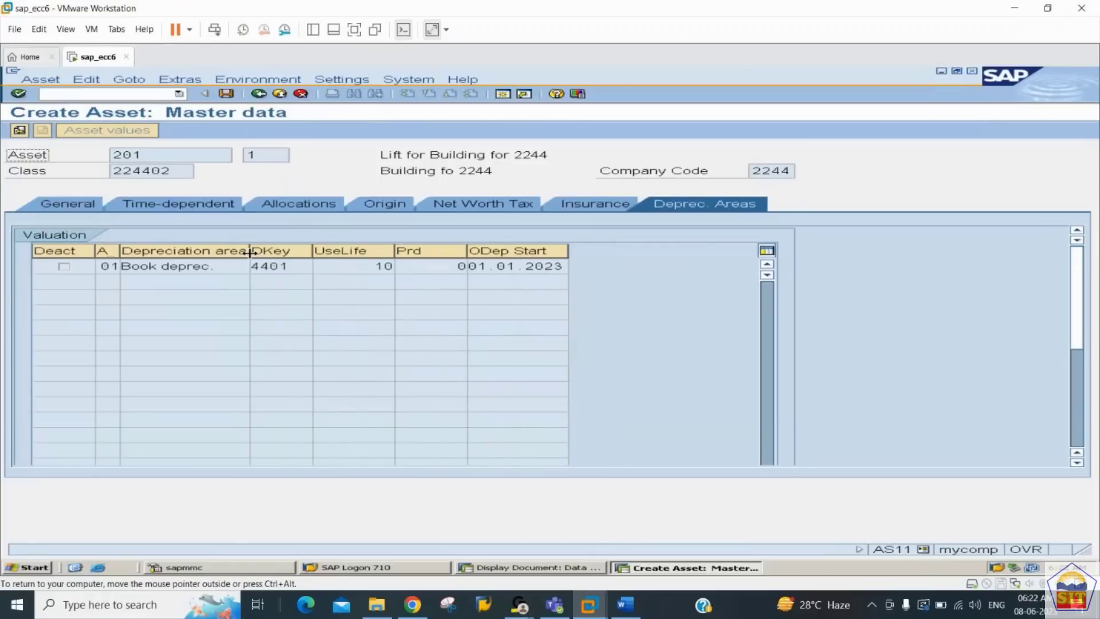
pyautogui.click(64, 206)
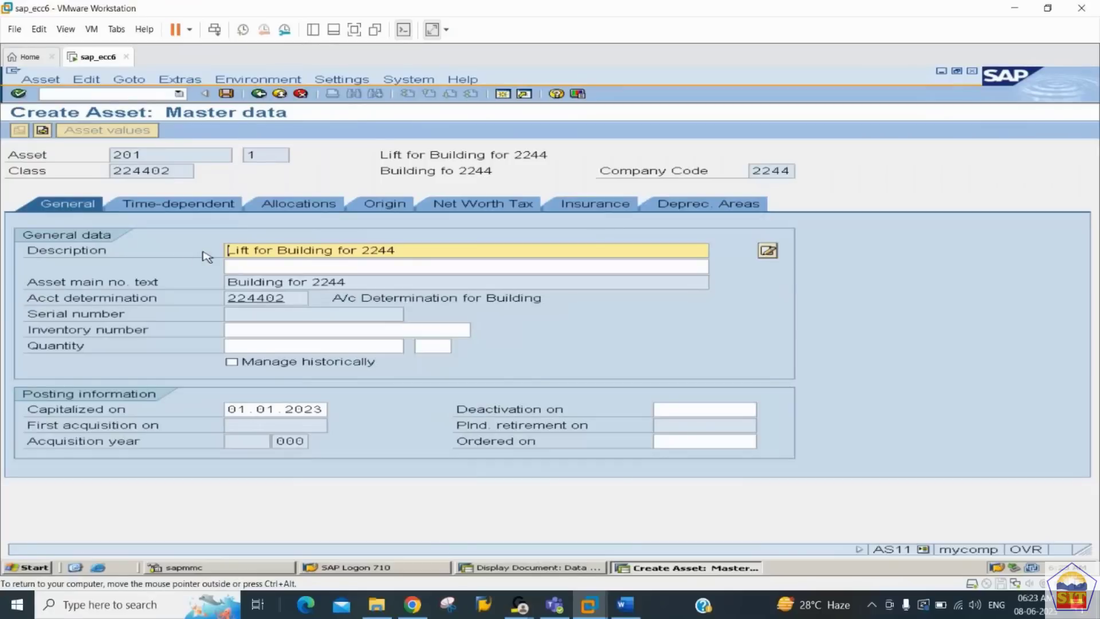
pyautogui.hotkey('ctrl', 's')
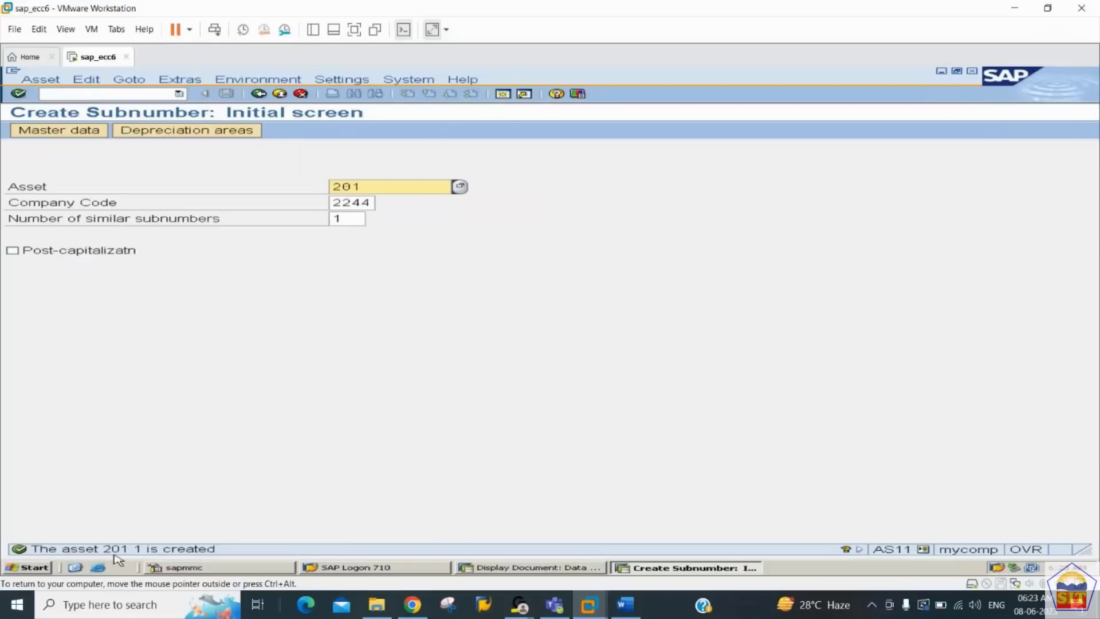
# Switch to the Word notes and examine the section on posting the purchase of a main asset
pyautogui.hotkey('alt', 'Tab')
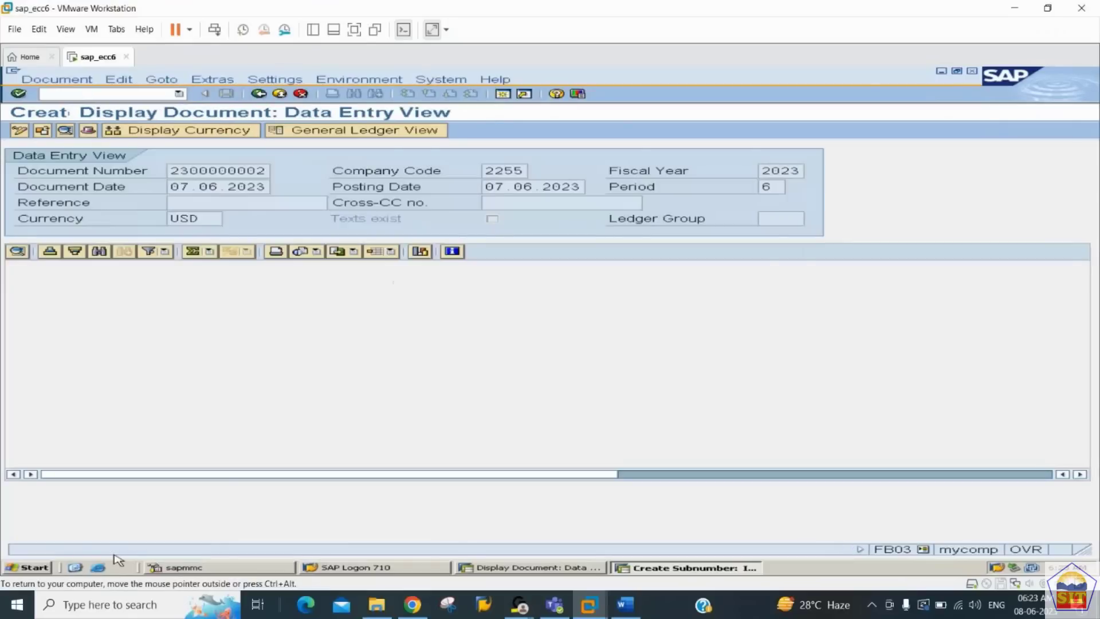
pyautogui.hotkey('alt', 'Tab')
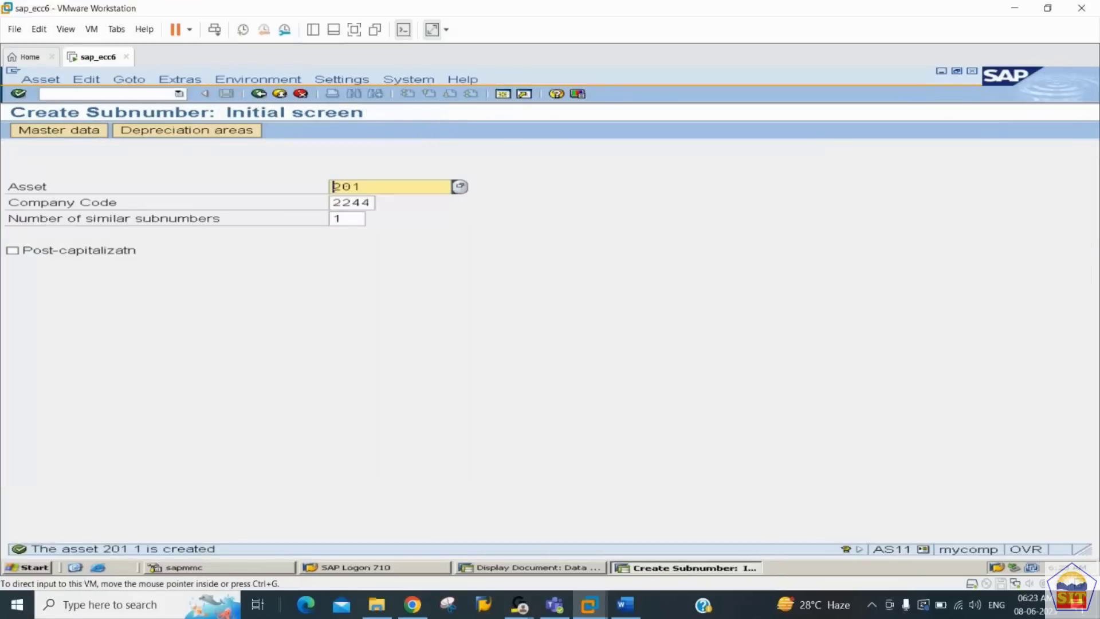
pyautogui.click(633, 606)
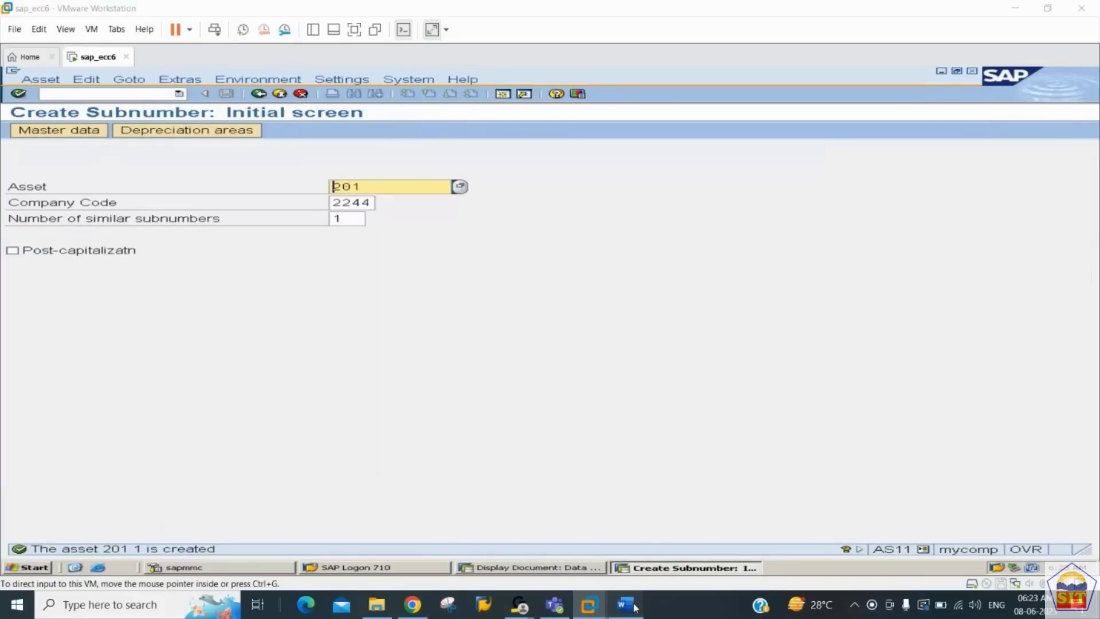
pyautogui.press('Down')
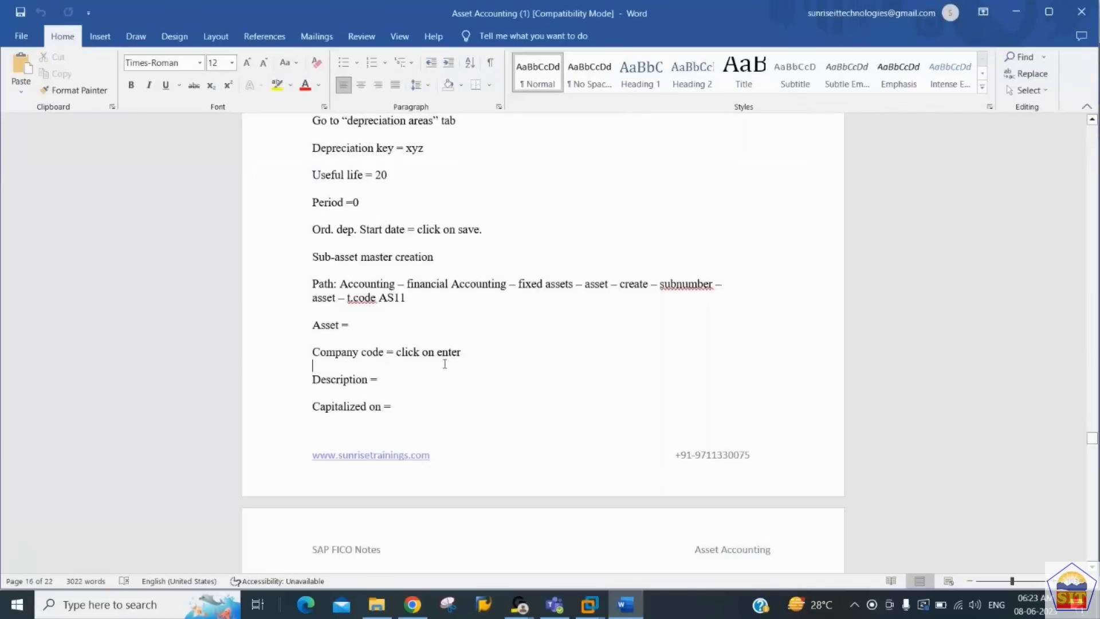
pyautogui.press('Down')
pyautogui.scroll(-5, 444, 364)
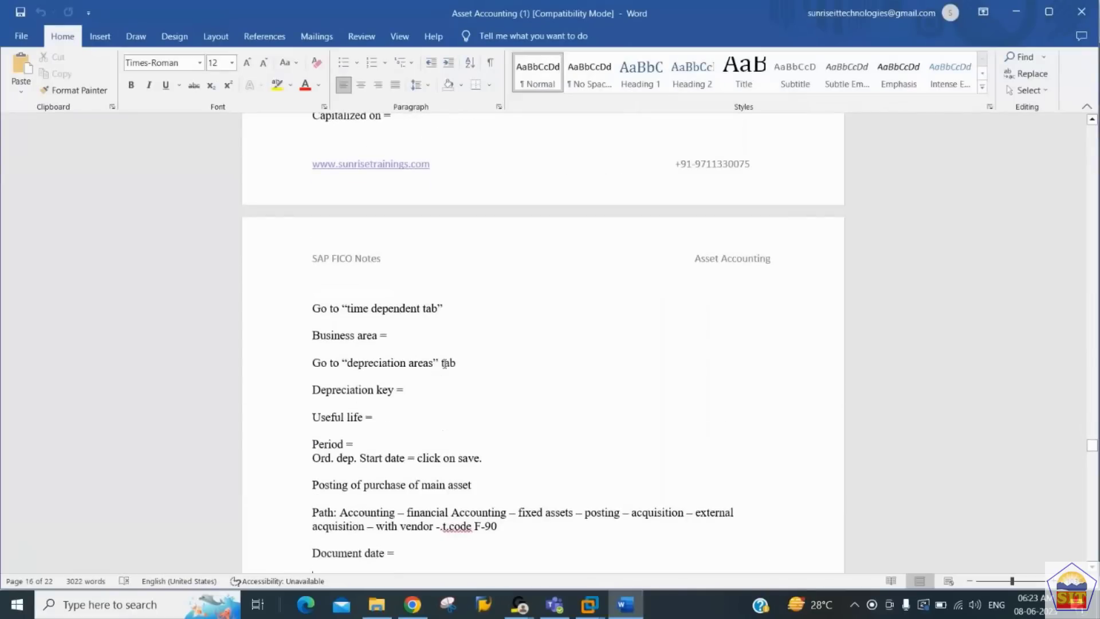
pyautogui.scroll(-3, 445, 364)
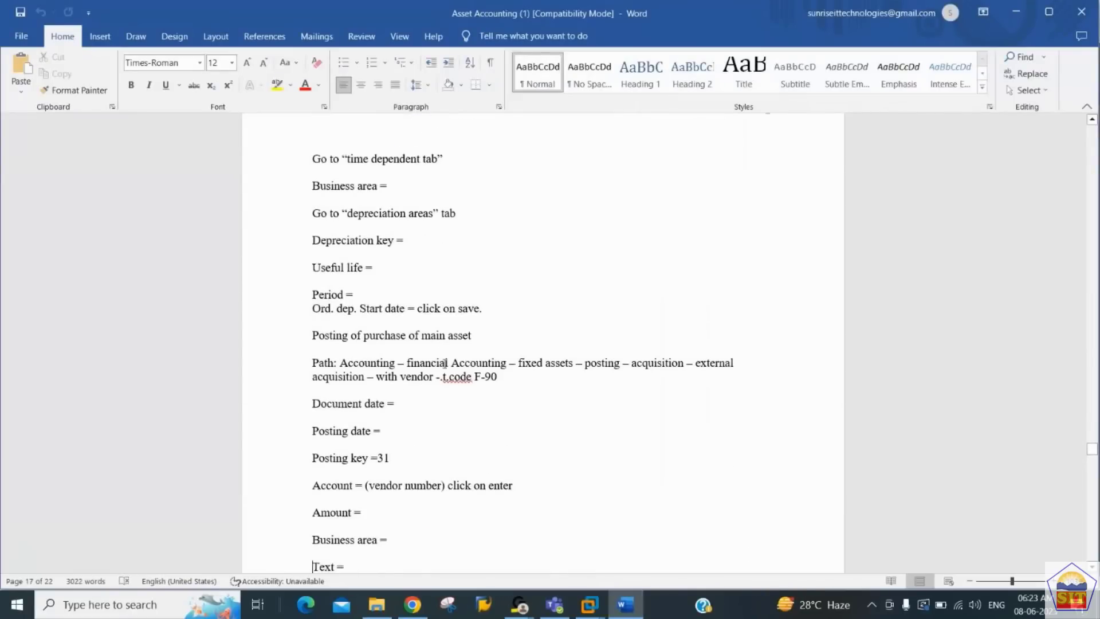
pyautogui.scroll(-2, 445, 364)
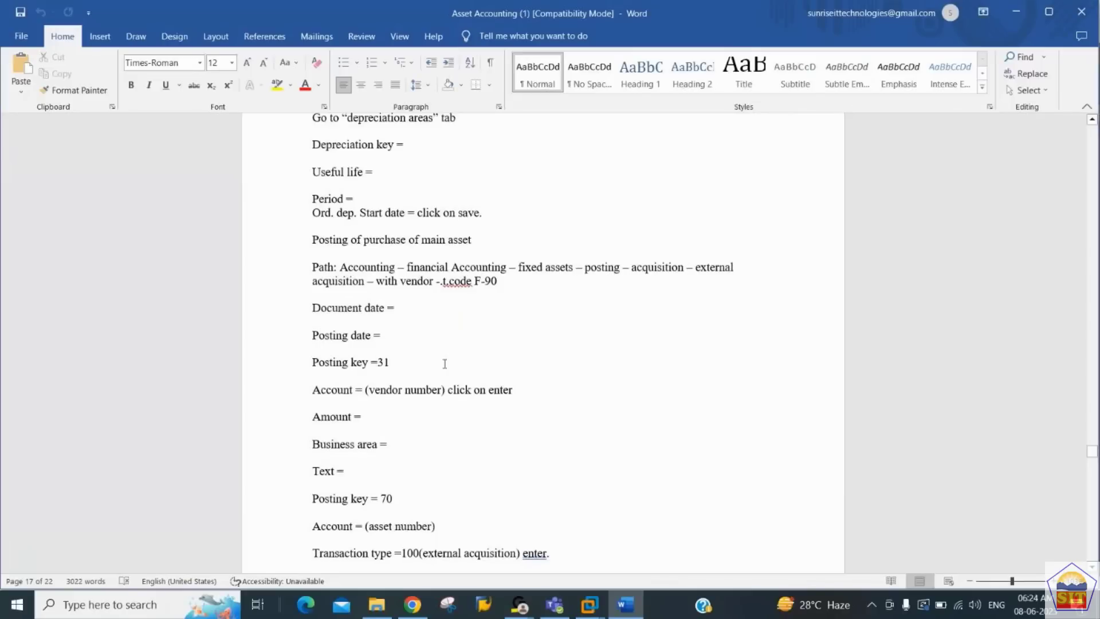
# Switch back to SAP and start transaction F-90 for an asset acquisition purchased from a vendor
pyautogui.hotkey('alt', 'Tab')
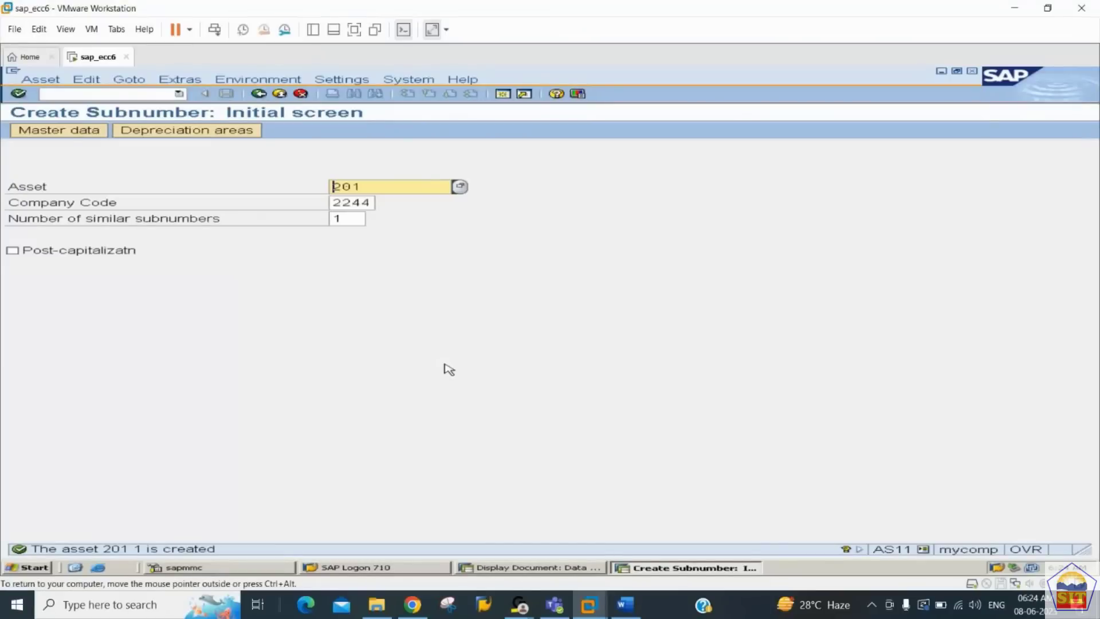
pyautogui.click(114, 92)
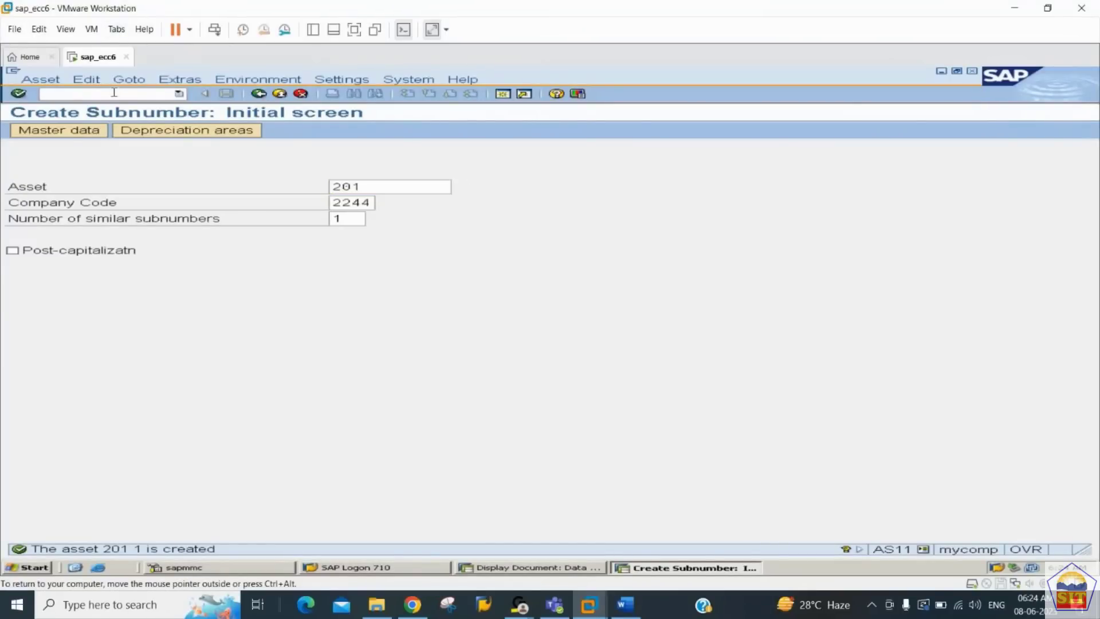
pyautogui.write('/nas11')
pyautogui.press('Return')
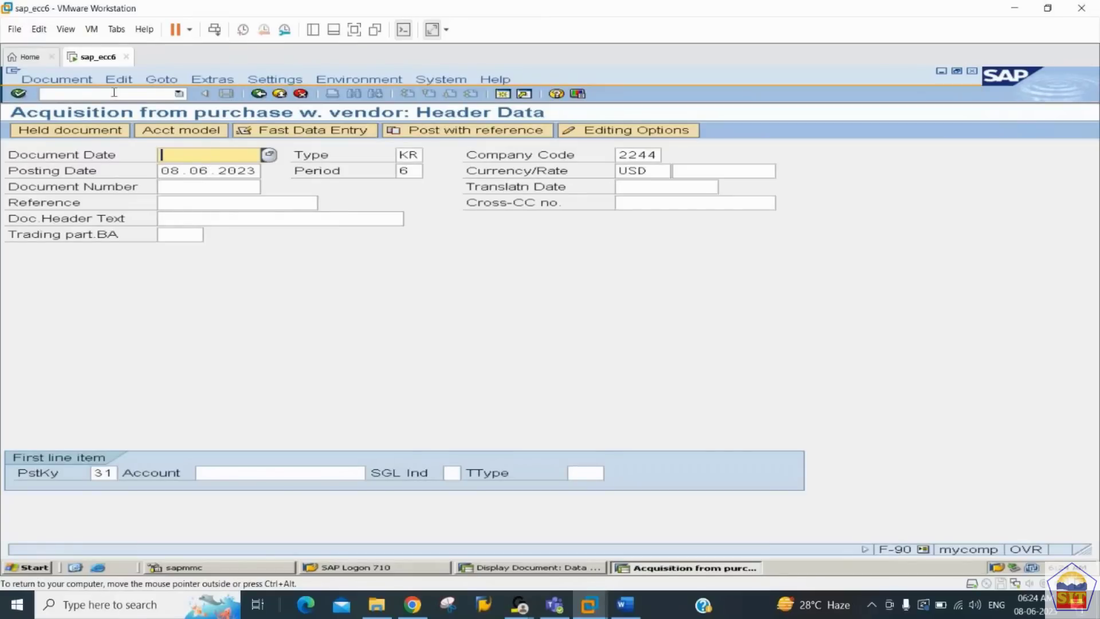
# Enter 01.01.2023 as both the document date and the posting date in the acquisition header
pyautogui.write('01.01.2023')
pyautogui.press('Tab')
pyautogui.press('Tab')
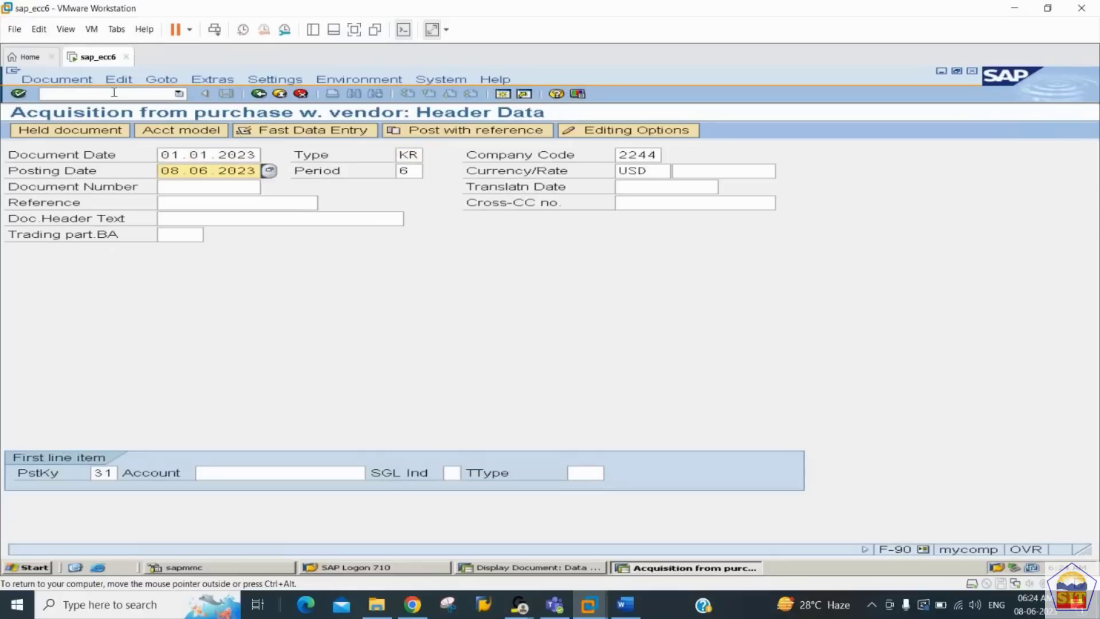
pyautogui.write('01.01')
pyautogui.press('Tab')
pyautogui.press('Tab')
pyautogui.press('Tab')
pyautogui.press('Tab')
pyautogui.press('Tab')
pyautogui.press('Tab')
pyautogui.press('Tab')
pyautogui.press('Tab')
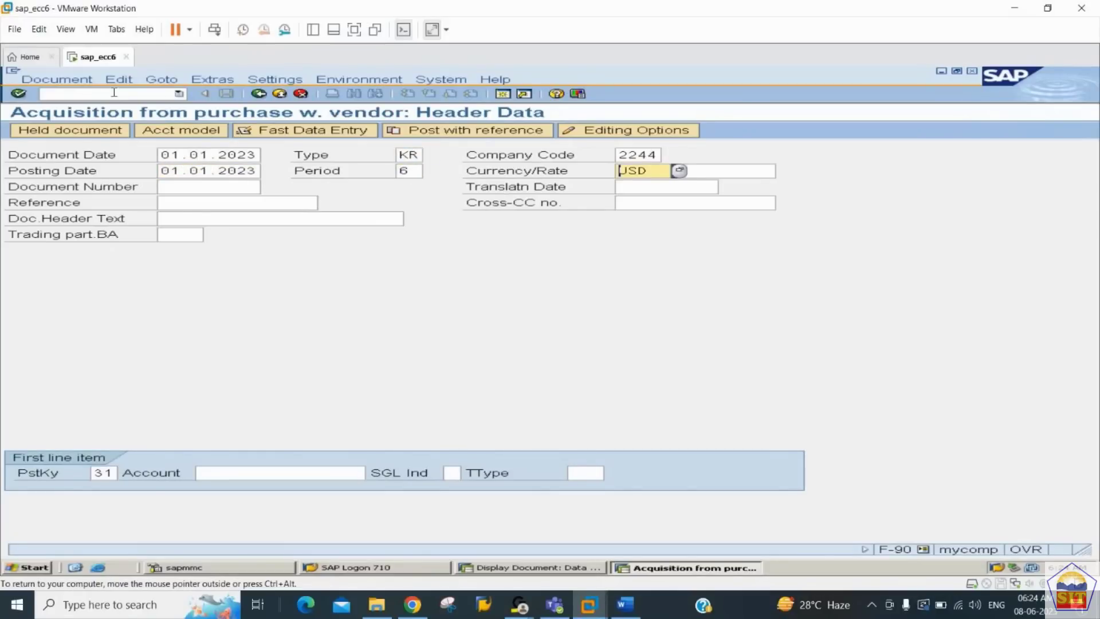
pyautogui.press('Tab')
pyautogui.press('Tab')
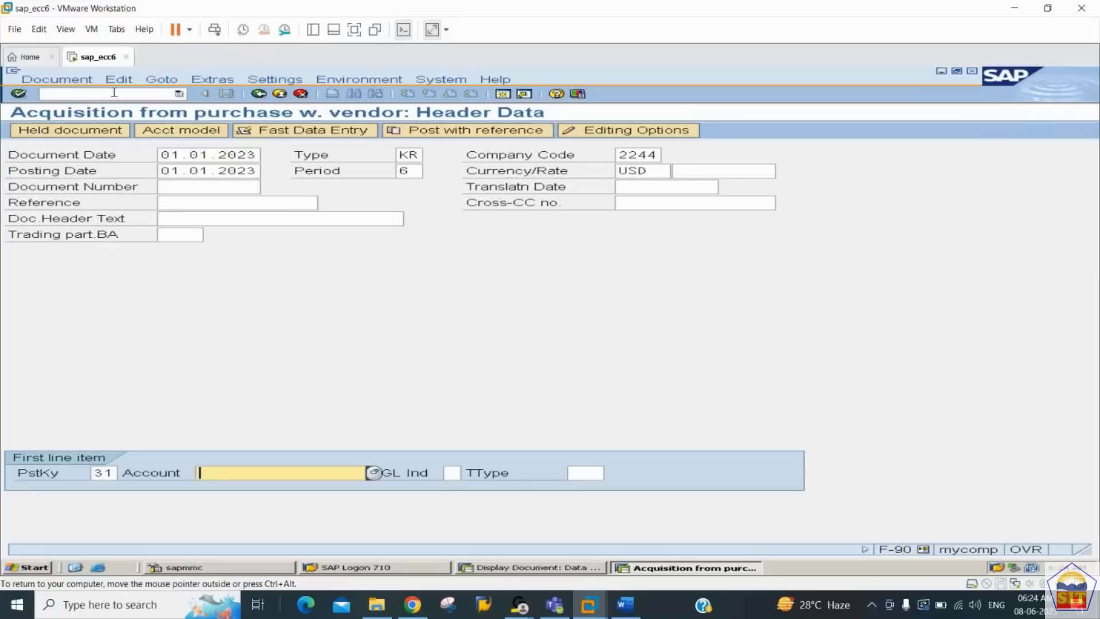
# Look up vendor Canon Printers in company code 2244 for posting key 31 and try to proceed to the vendor item
pyautogui.click(373, 473)
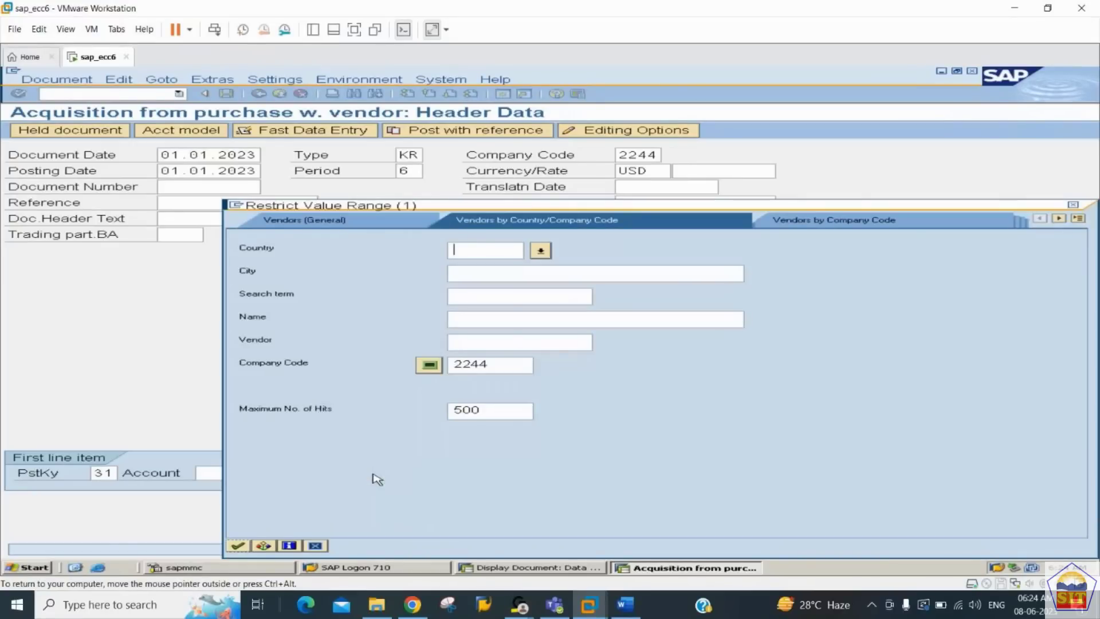
pyautogui.click(515, 364)
pyautogui.press('Return')
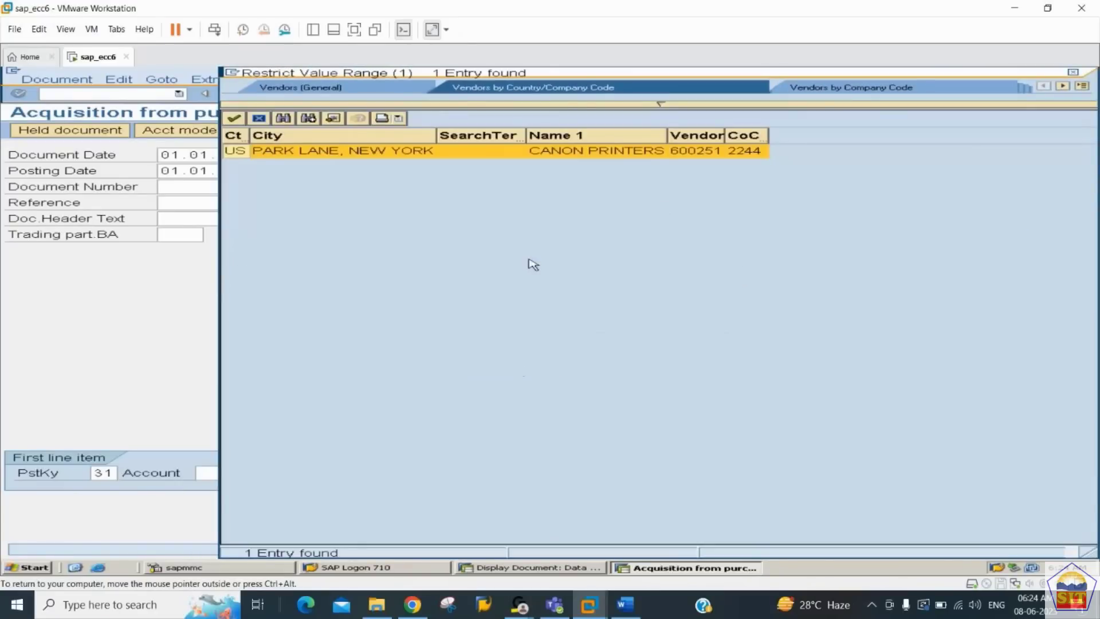
pyautogui.doubleClick(618, 151)
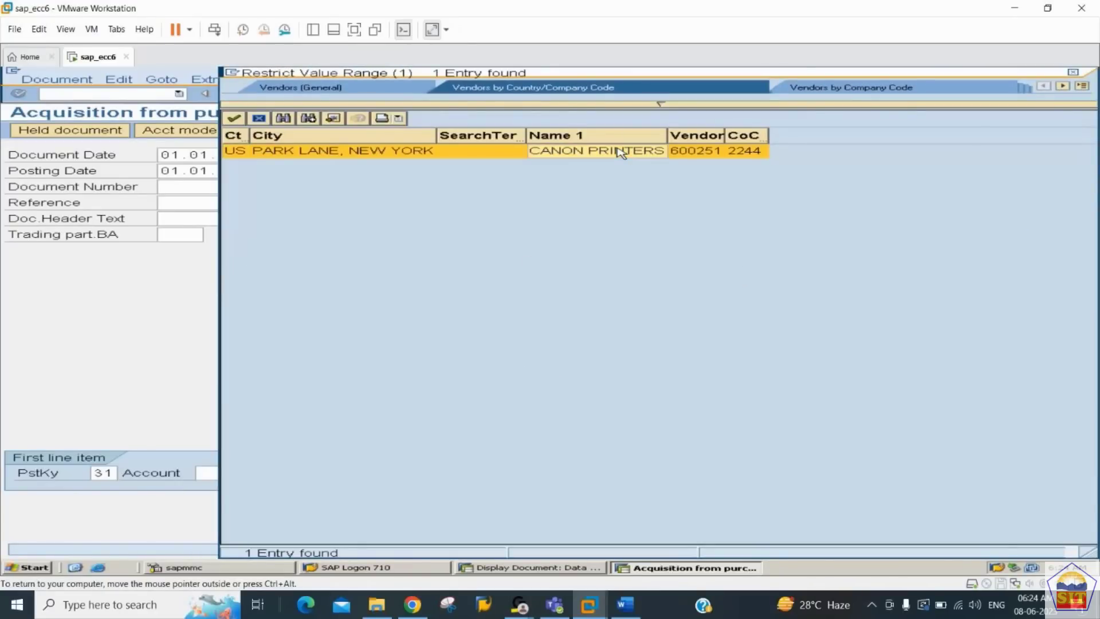
pyautogui.press('Return')
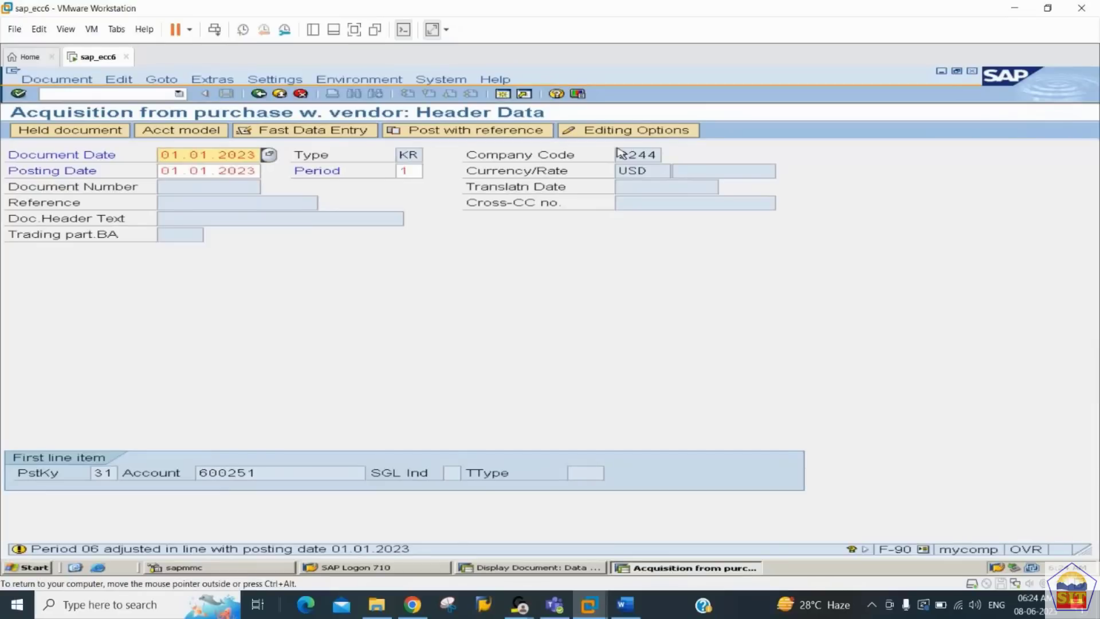
pyautogui.press('Return')
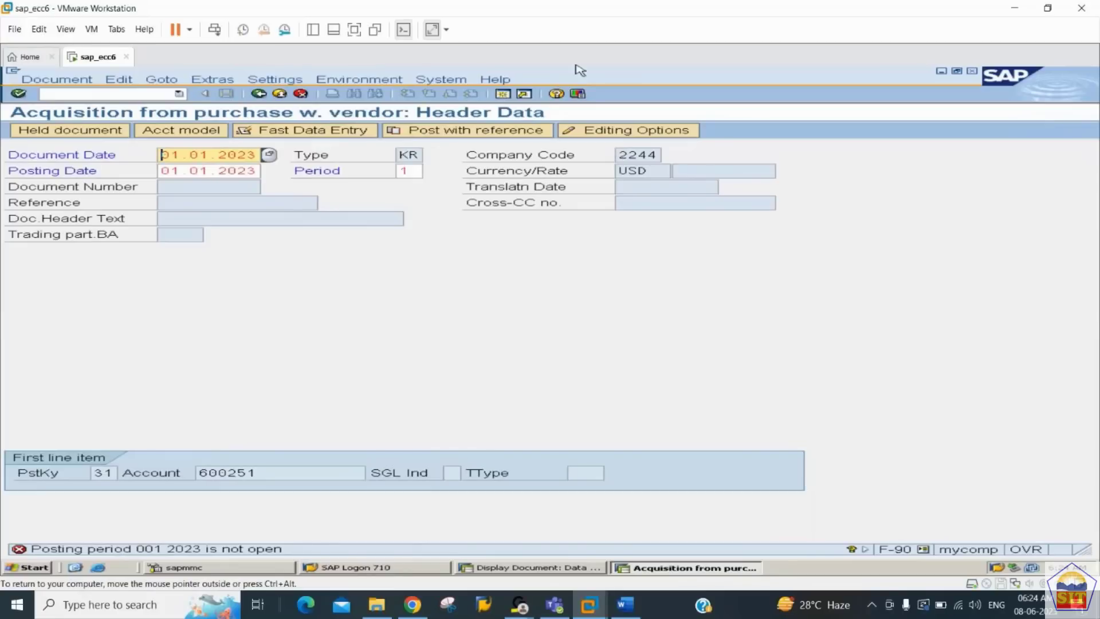
# Open posting period maintenance (OB52) and go to the entry for variant 2244
pyautogui.click(98, 93)
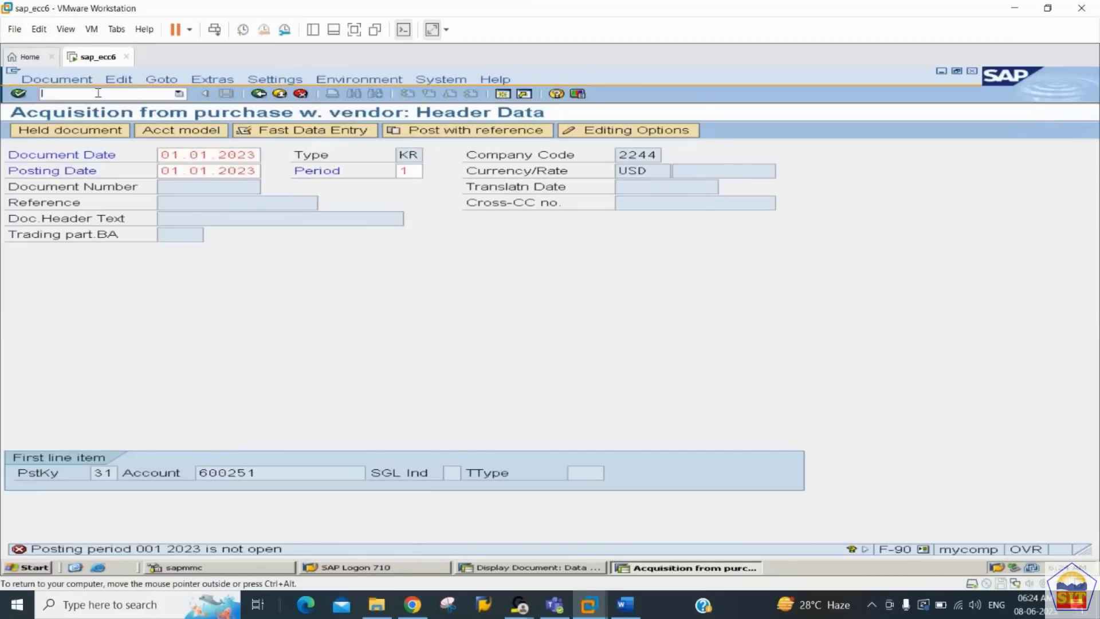
pyautogui.write('/oob52')
pyautogui.press('Return')
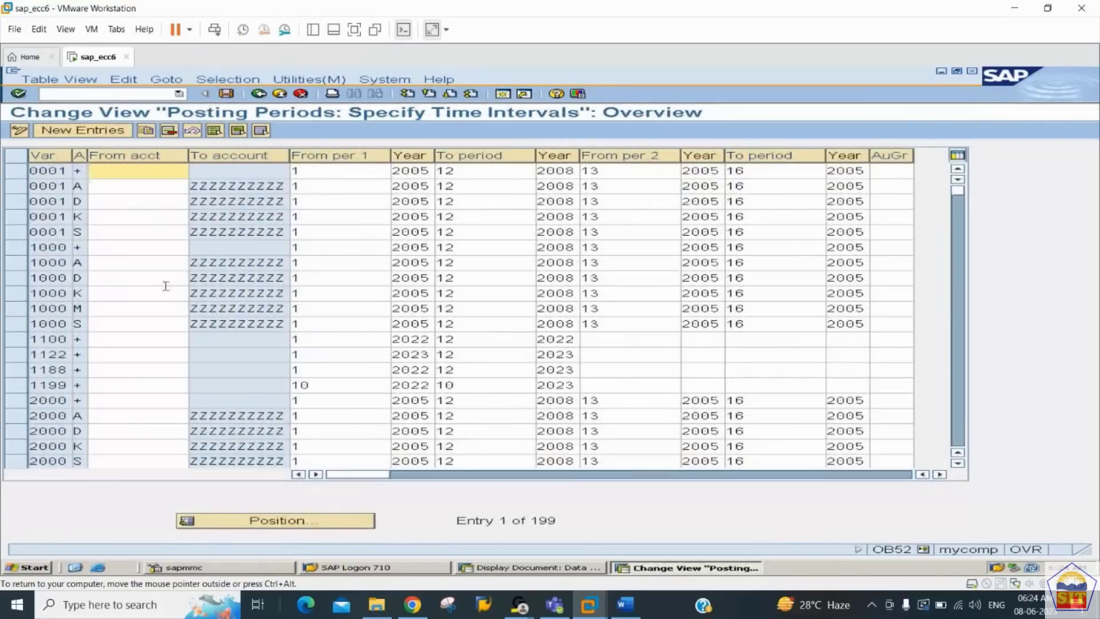
pyautogui.click(328, 522)
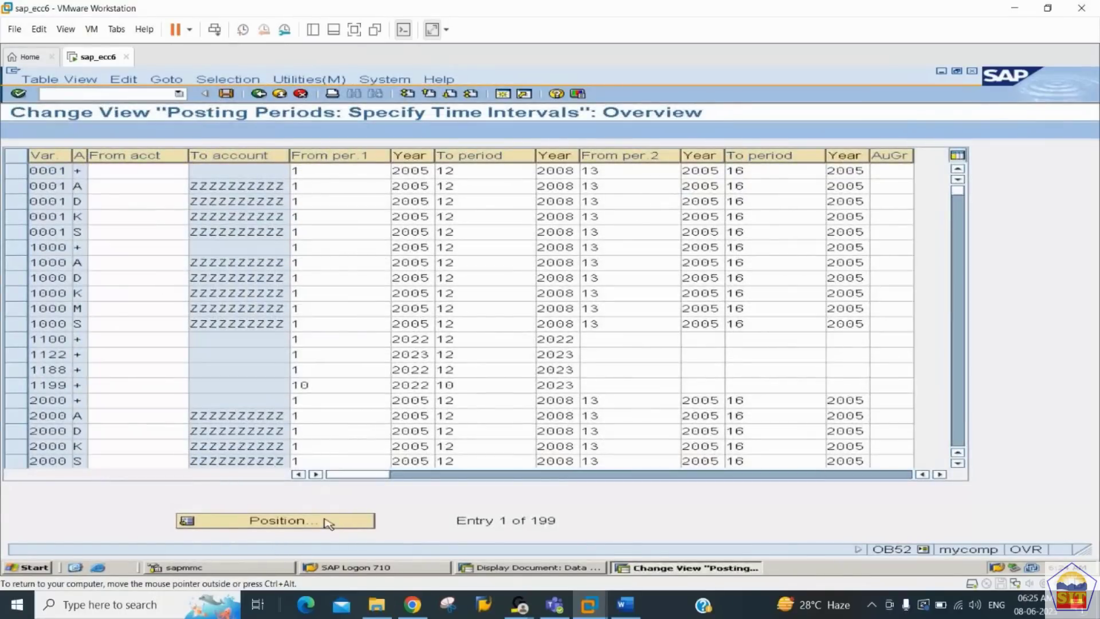
pyautogui.write('2244')
pyautogui.press('Return')
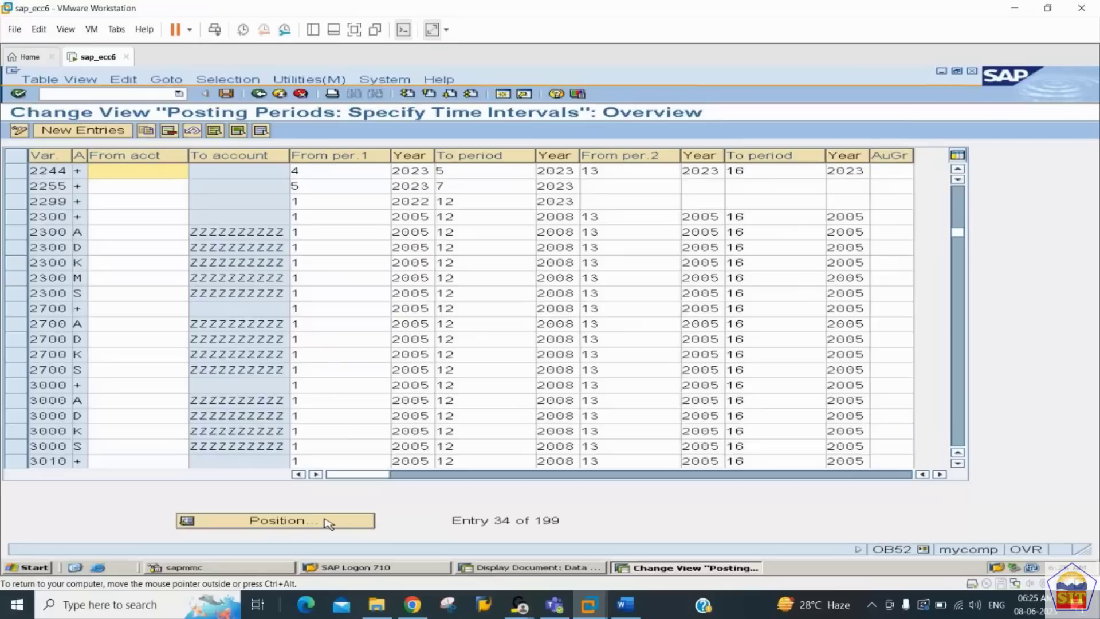
# Set variant 2244's first interval to run from period 1 to period 6 and save it with the proposed customizing request
pyautogui.press('Tab')
pyautogui.write('1')
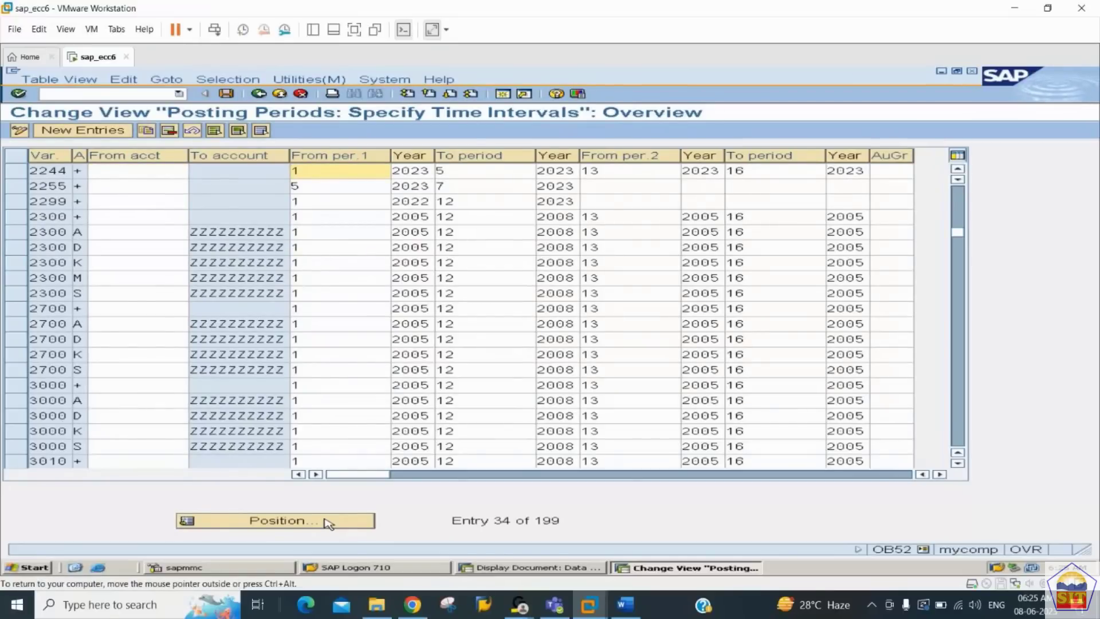
pyautogui.press('Tab')
pyautogui.press('Tab')
pyautogui.write('6')
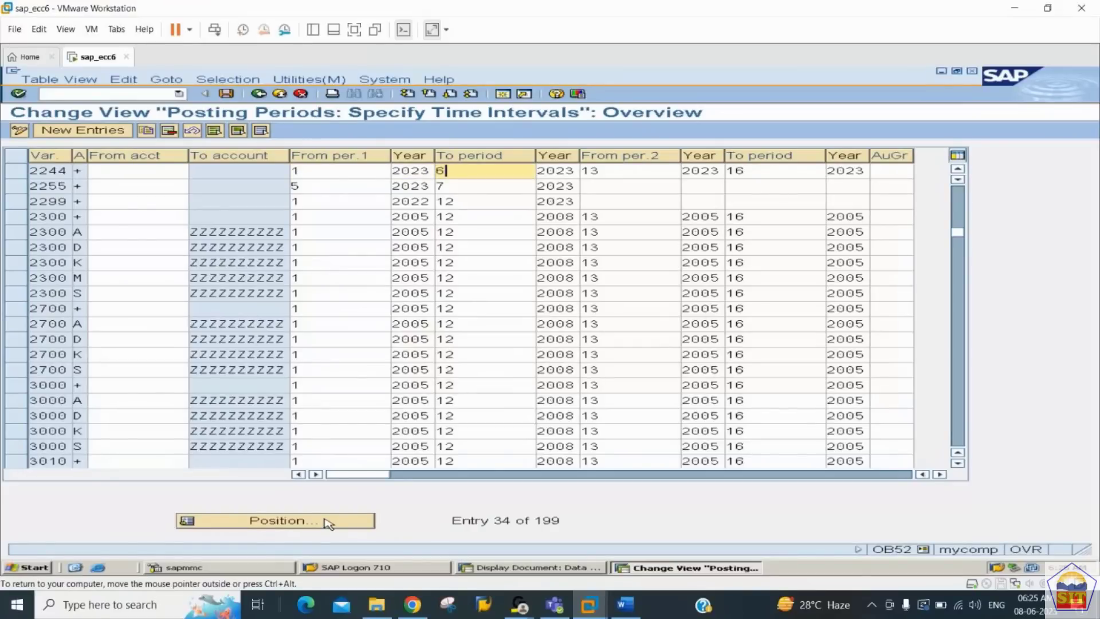
pyautogui.hotkey('ctrl', 's')
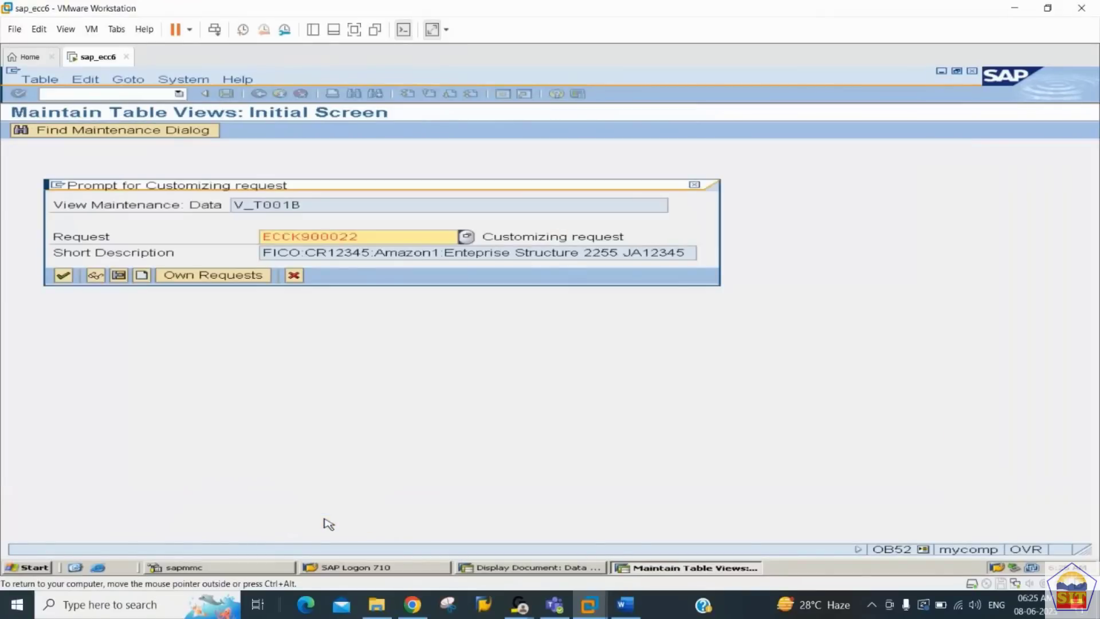
pyautogui.press('Return')
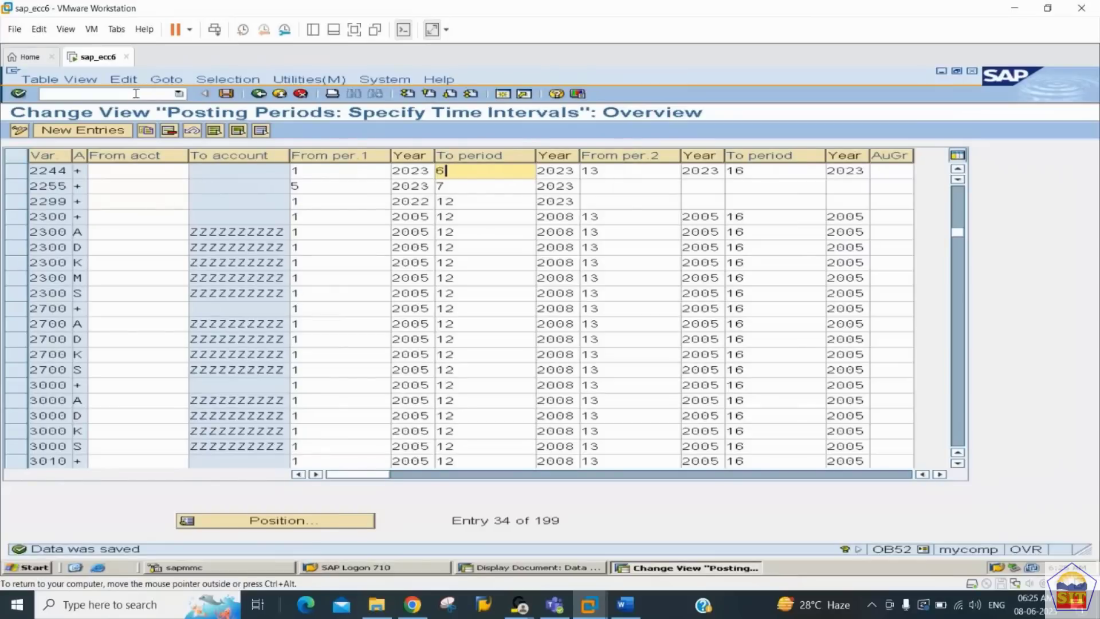
# Leave posting period maintenance and restart transaction F-90
pyautogui.click(50, 93)
pyautogui.write('/nH')
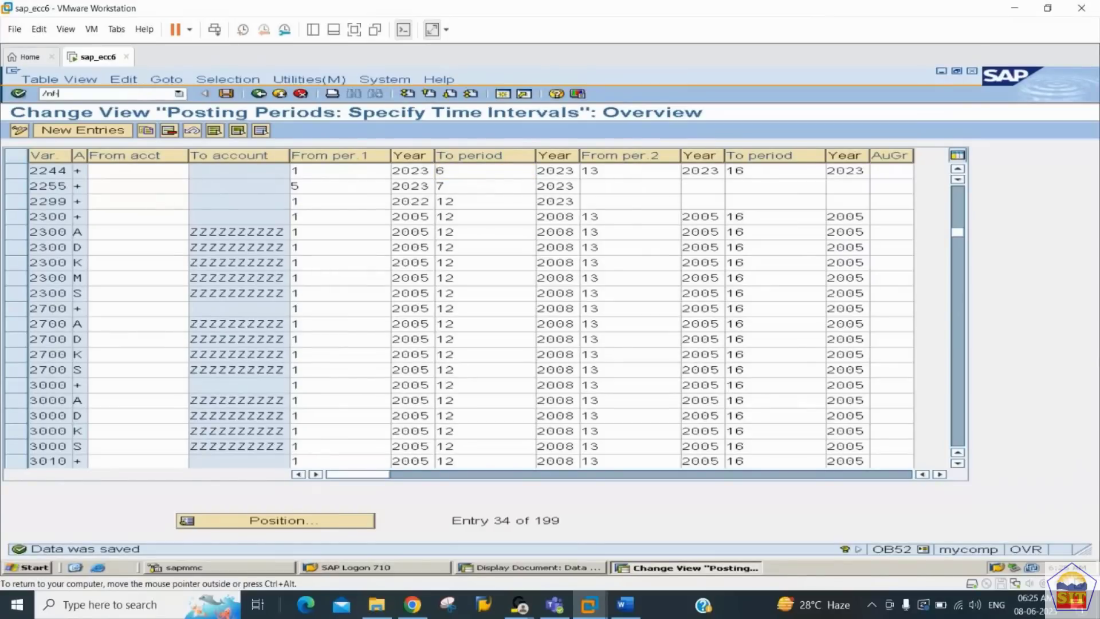
pyautogui.write('43')
pyautogui.press('BackSpace')
pyautogui.press('BackSpace')
pyautogui.write('90')
pyautogui.press('Return')
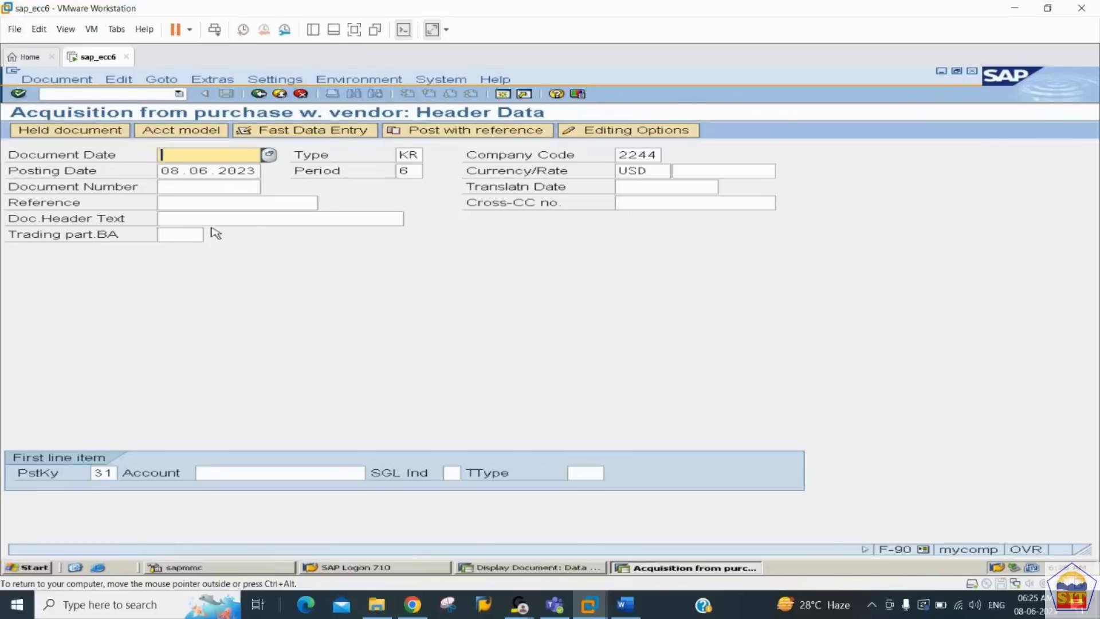
# Set the new acquisition document's document date and posting date to 01.01.2023
pyautogui.press('Down')
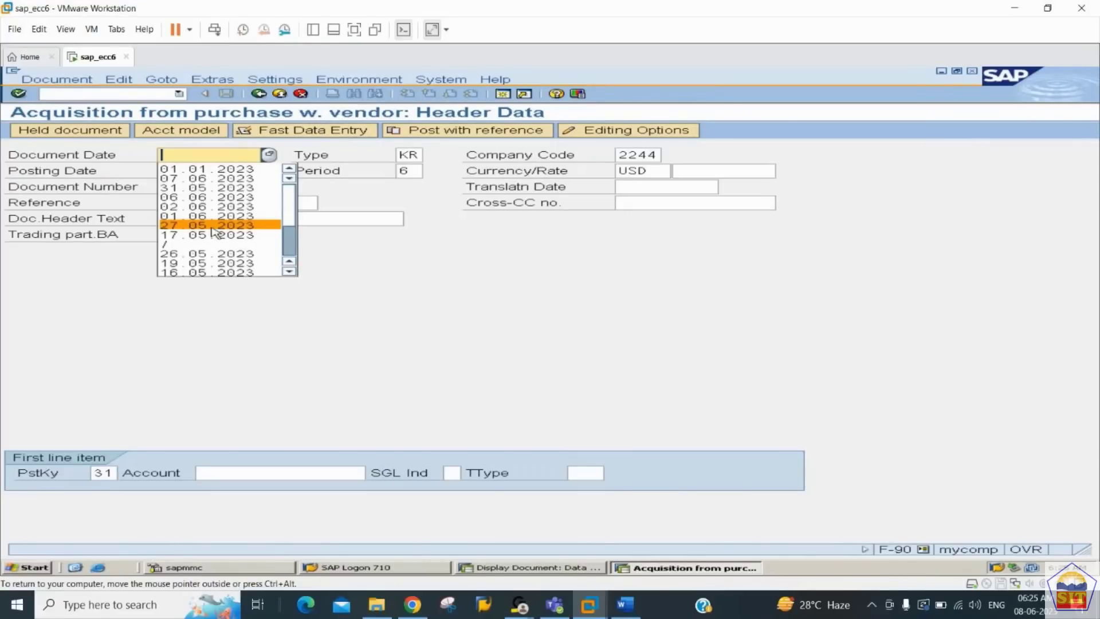
pyautogui.press('Up')
pyautogui.press('Up')
pyautogui.press('Up')
pyautogui.press('Up')
pyautogui.press('Up')
pyautogui.press('Up')
pyautogui.press('Return')
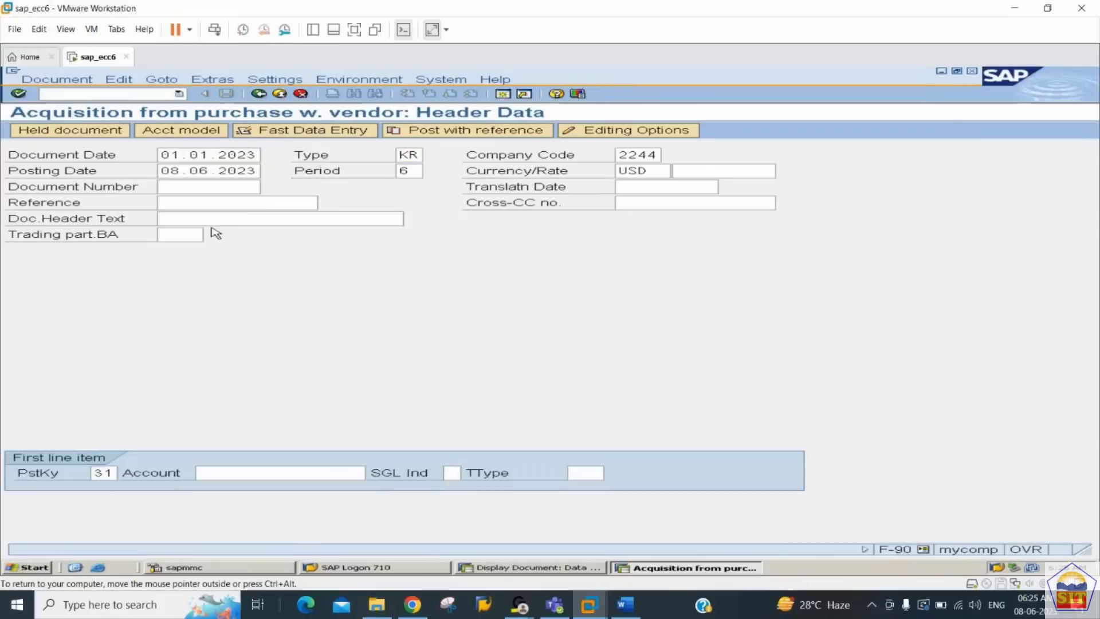
pyautogui.press('Tab')
pyautogui.write('01.0')
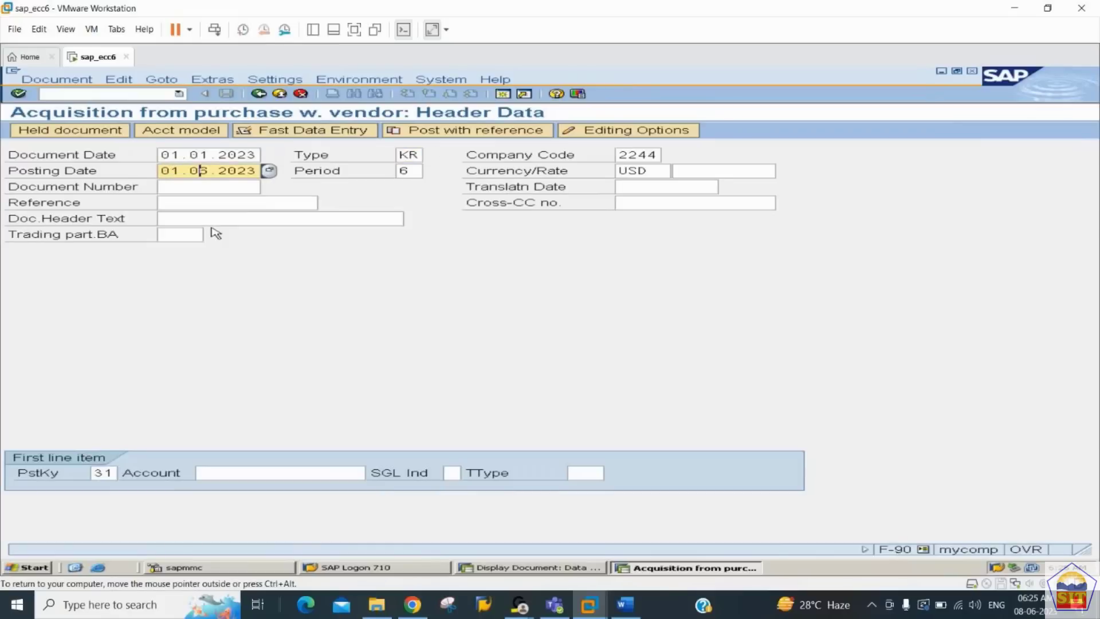
pyautogui.write('1')
# Fill in the Canon Printers vendor account for posting key 31 and proceed to the vendor item, accepting the period adjustment
pyautogui.press('Tab')
pyautogui.press('Tab')
pyautogui.press('Tab')
pyautogui.press('Tab')
pyautogui.press('Tab')
pyautogui.press('Tab')
pyautogui.press('Tab')
pyautogui.press('Tab')
pyautogui.press('Tab')
pyautogui.press('Tab')
pyautogui.press('Tab')
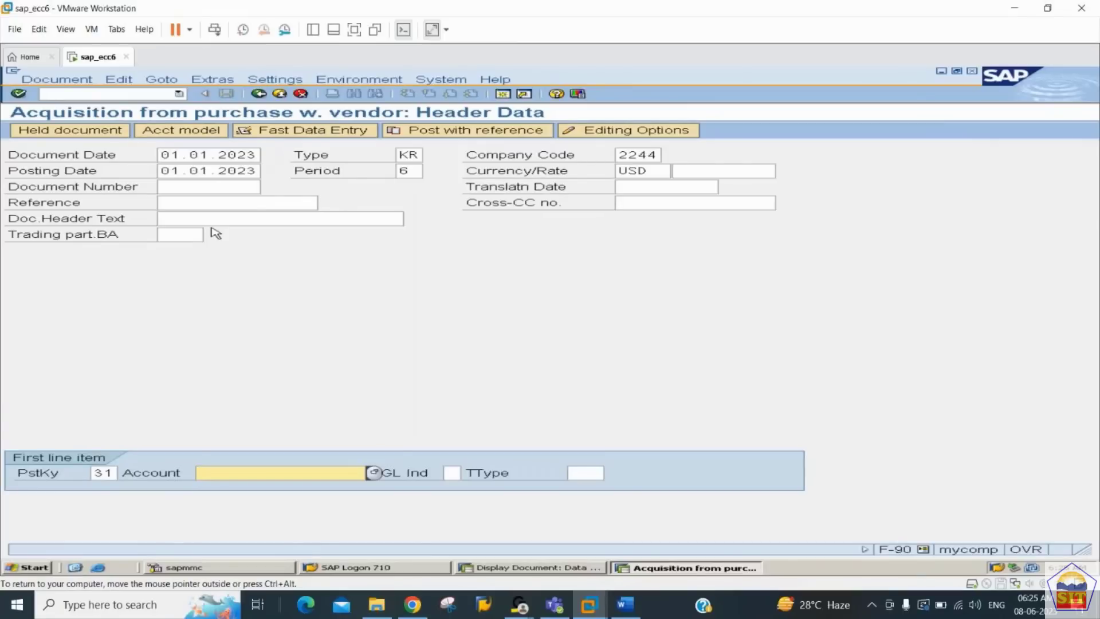
pyautogui.press('Down')
pyautogui.press('Down')
pyautogui.press('Tab')
pyautogui.press('Return')
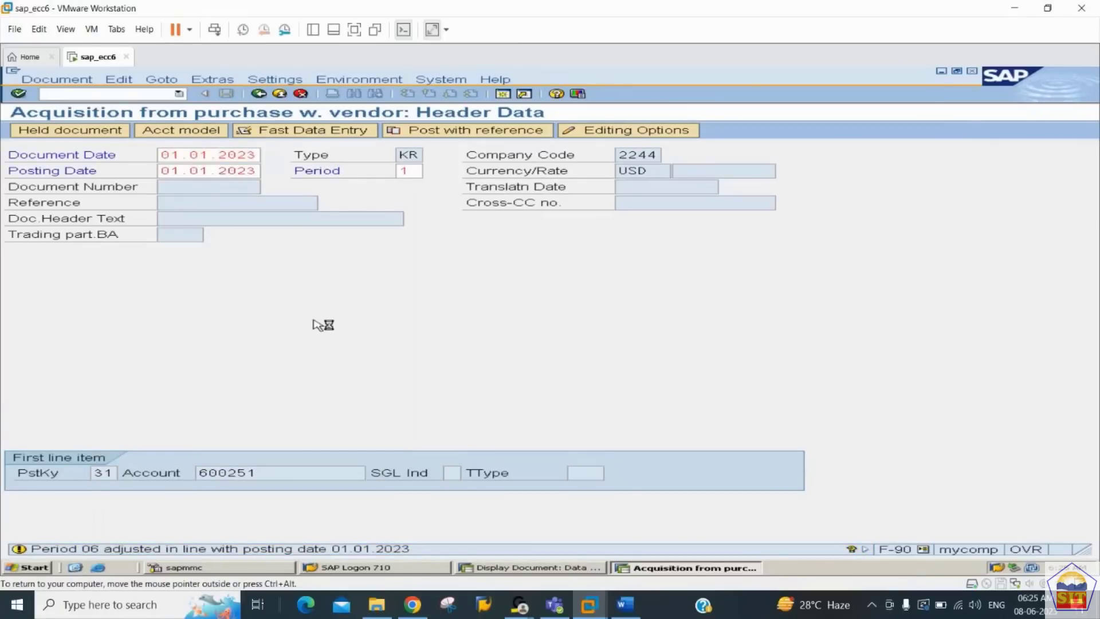
pyautogui.press('Return')
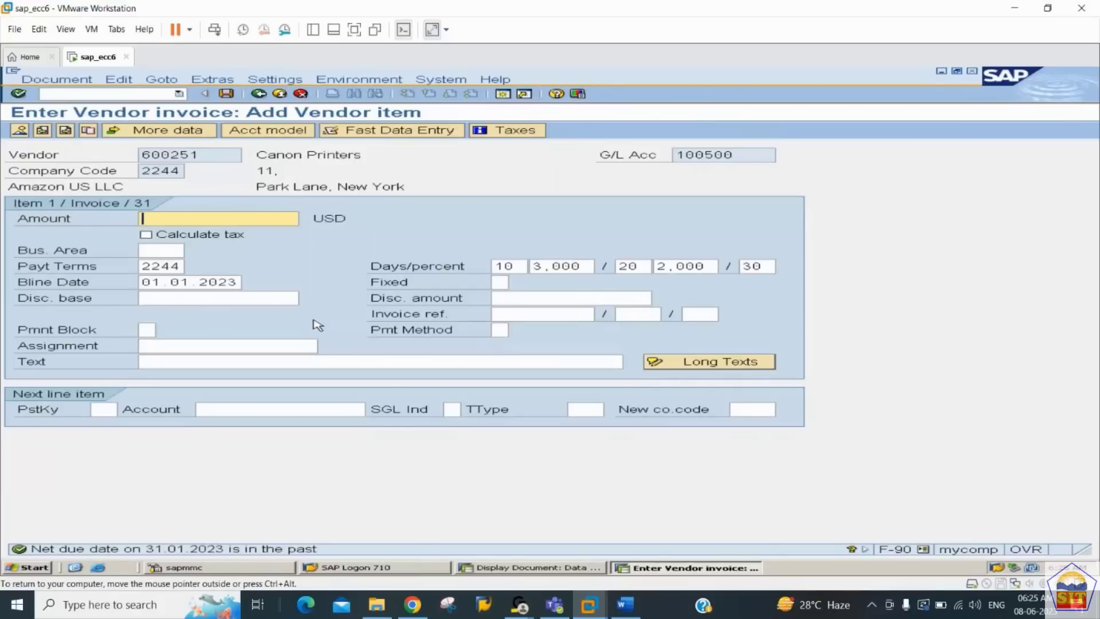
# Enter an amount of 200000 USD for the vendor item and clear its payment terms
pyautogui.write('200000')
pyautogui.press('Tab')
pyautogui.press('Tab')
pyautogui.press('Tab')
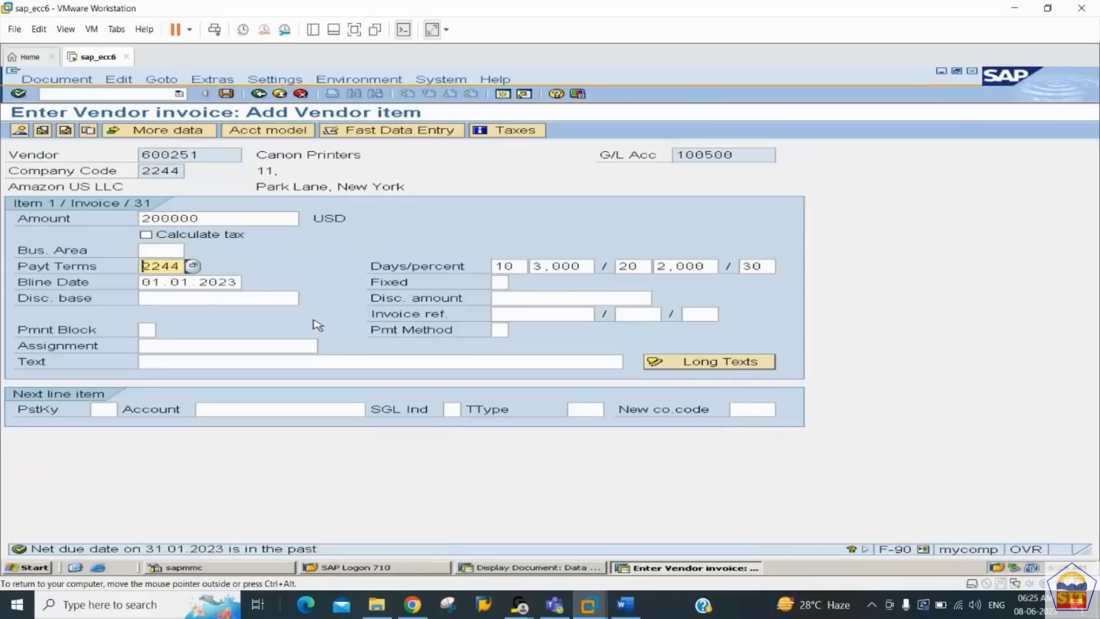
pyautogui.press('Delete')
pyautogui.press('Delete')
pyautogui.press('Delete')
pyautogui.press('Delete')
# Enter "asset acquisition" as the vendor item's text
pyautogui.press('Tab')
pyautogui.press('Tab')
pyautogui.press('Tab')
pyautogui.press('Tab')
pyautogui.press('Tab')
pyautogui.press('Tab')
pyautogui.press('Tab')
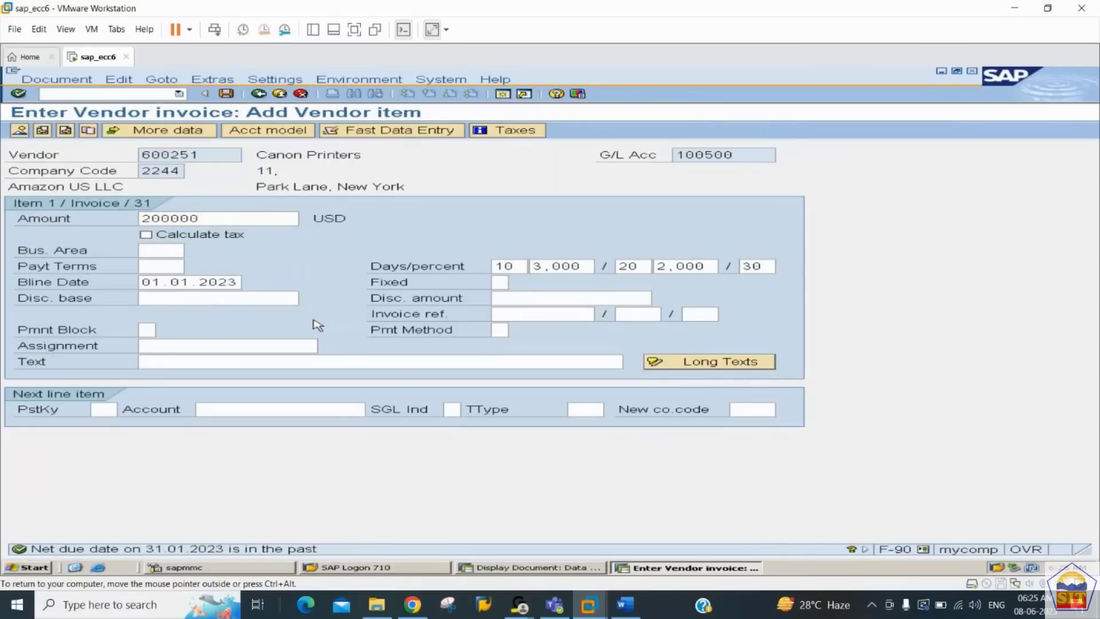
pyautogui.press('Tab')
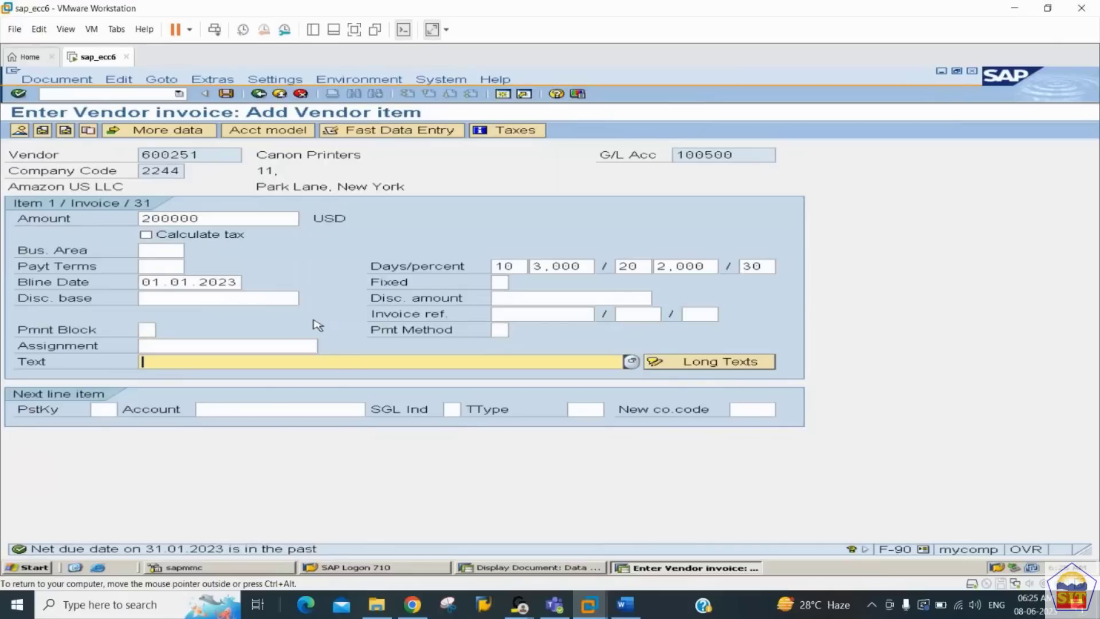
pyautogui.write('asset acquisition')
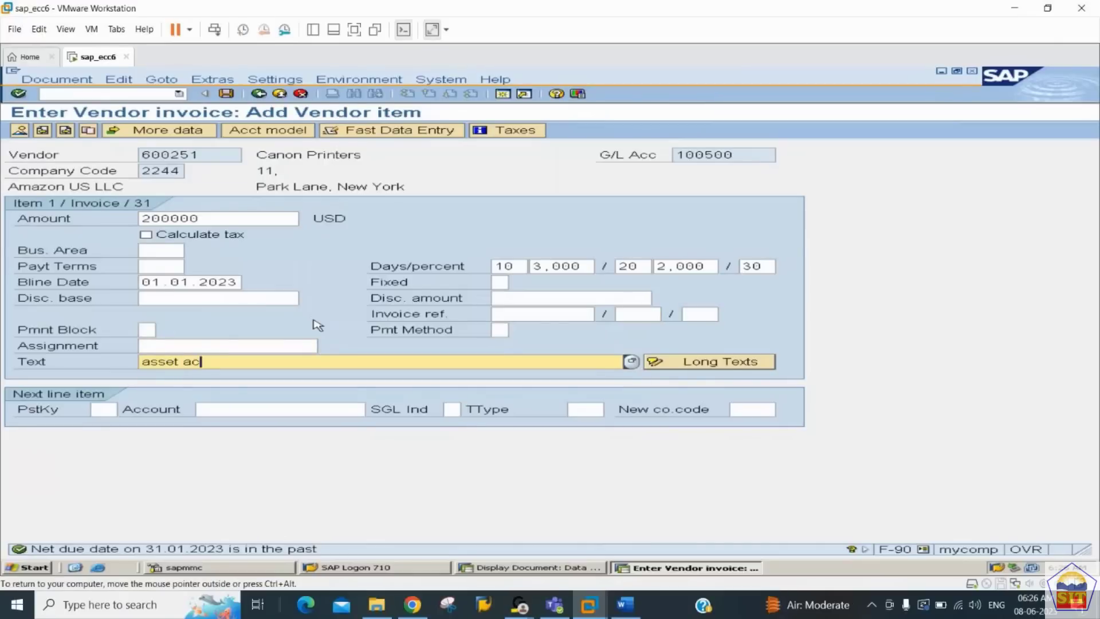
# Set the next line item's posting key to 70 and pick the land asset 101-0 as its account
pyautogui.press('Tab')
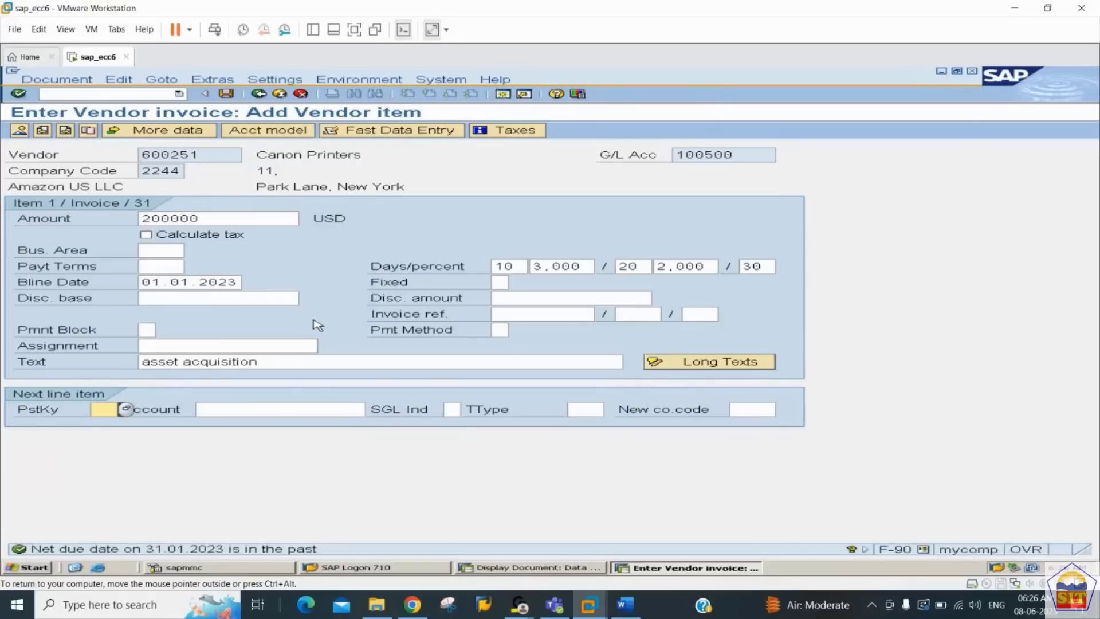
pyautogui.write('70')
pyautogui.press('Tab')
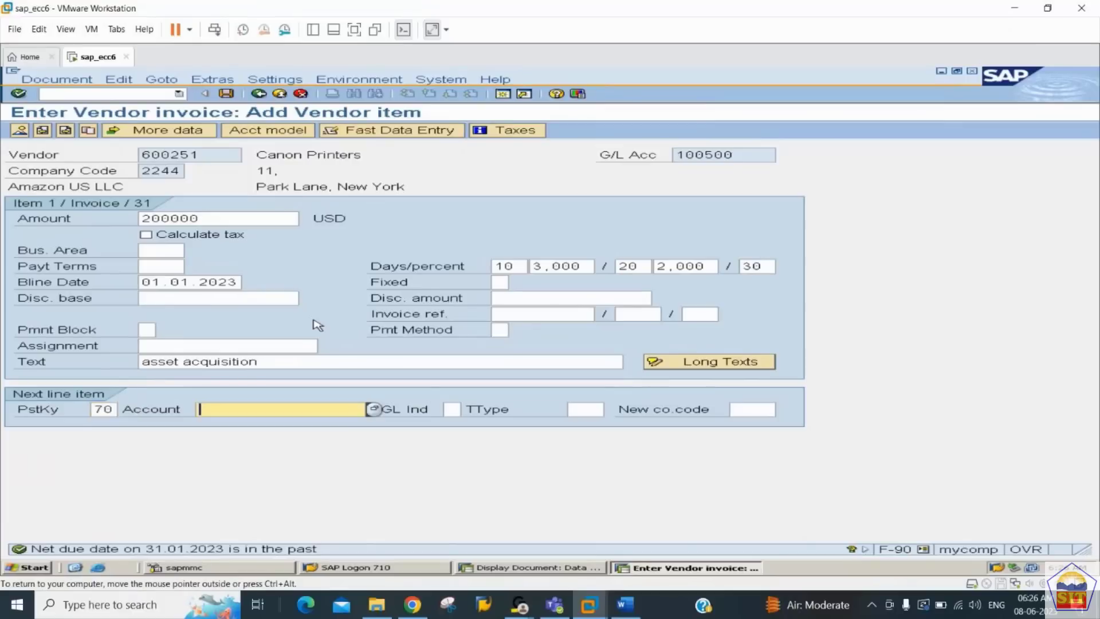
pyautogui.click(373, 409)
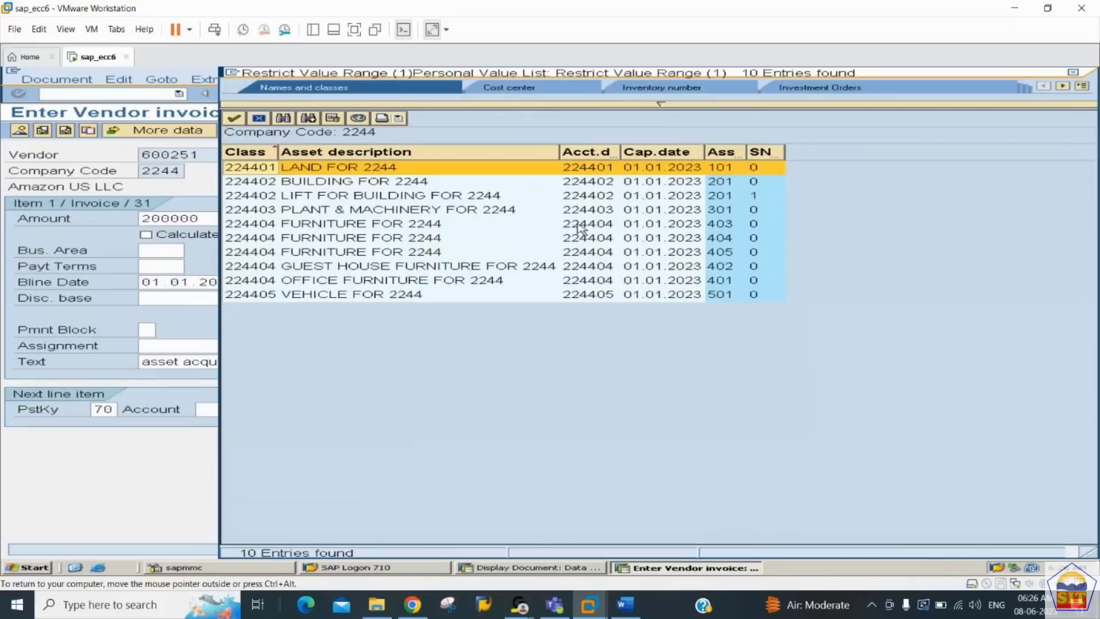
pyautogui.click(304, 172)
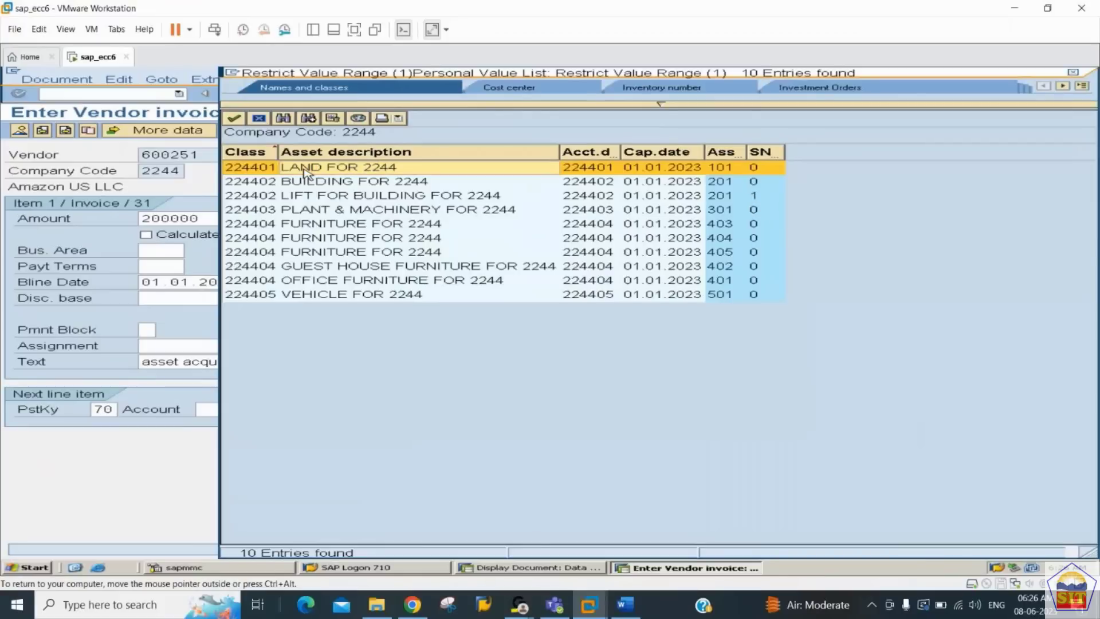
pyautogui.doubleClick(304, 170)
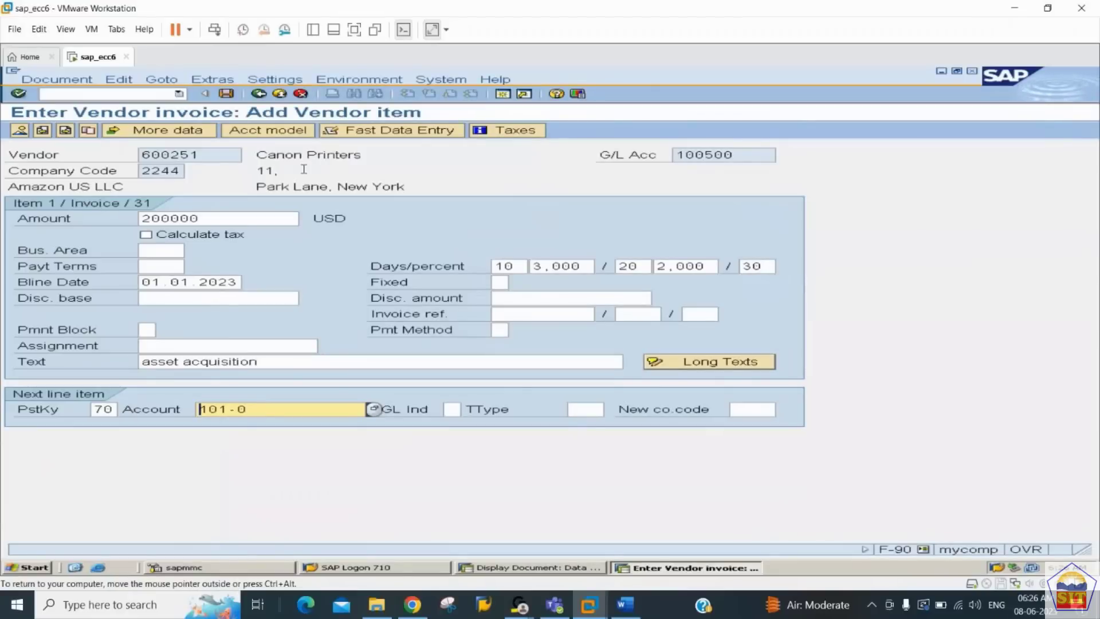
# Choose transaction type 100, External asset acquisition, for the land item and proceed to it, accepting the changed payment terms
pyautogui.press('Tab')
pyautogui.press('Tab')
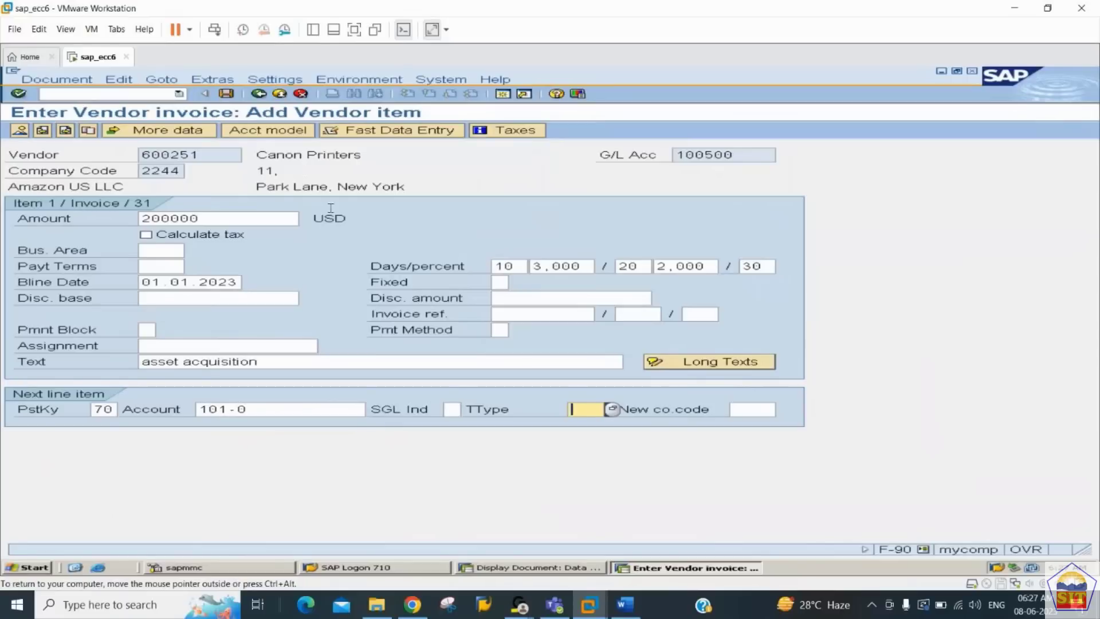
pyautogui.click(611, 408)
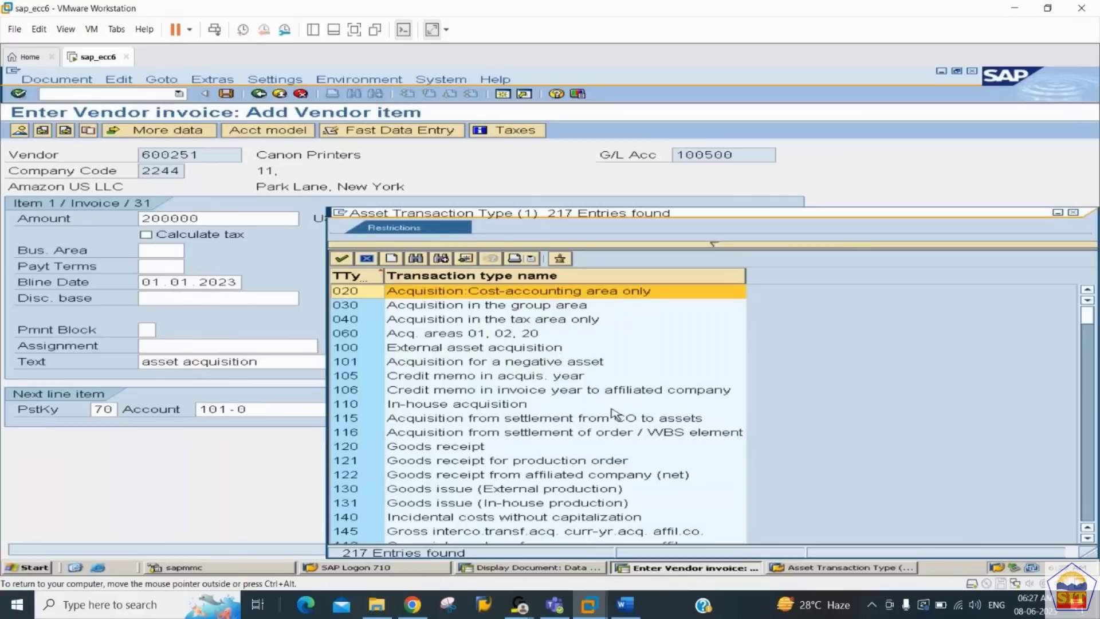
pyautogui.press('Down')
pyautogui.press('Down')
pyautogui.press('Down')
pyautogui.press('Down')
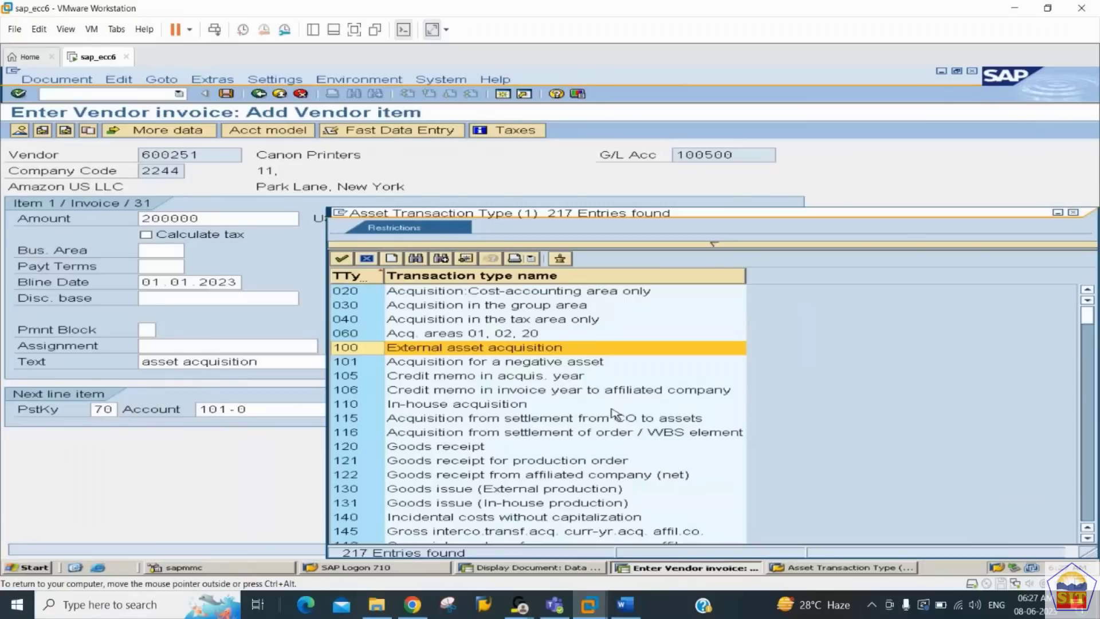
pyautogui.click(518, 349)
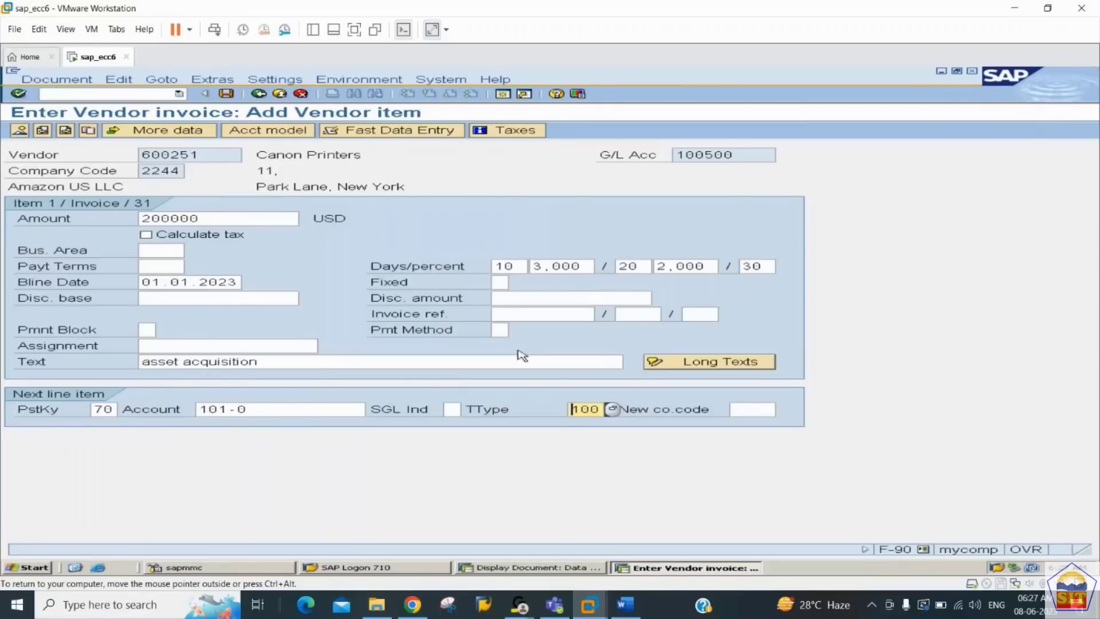
pyautogui.press('Return')
pyautogui.press('Return')
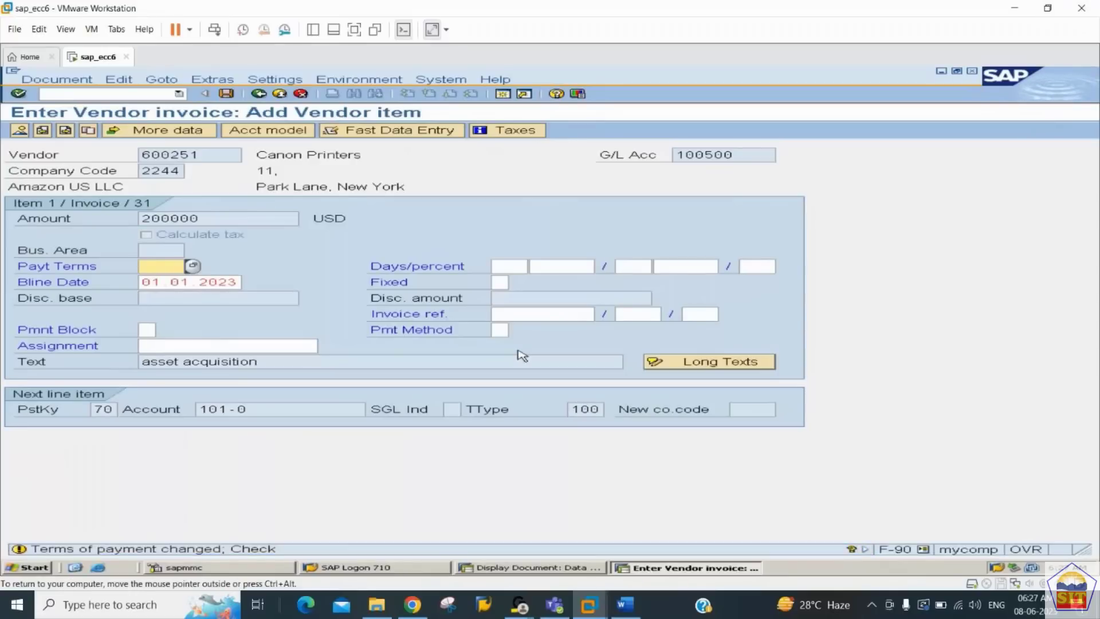
pyautogui.press('Return')
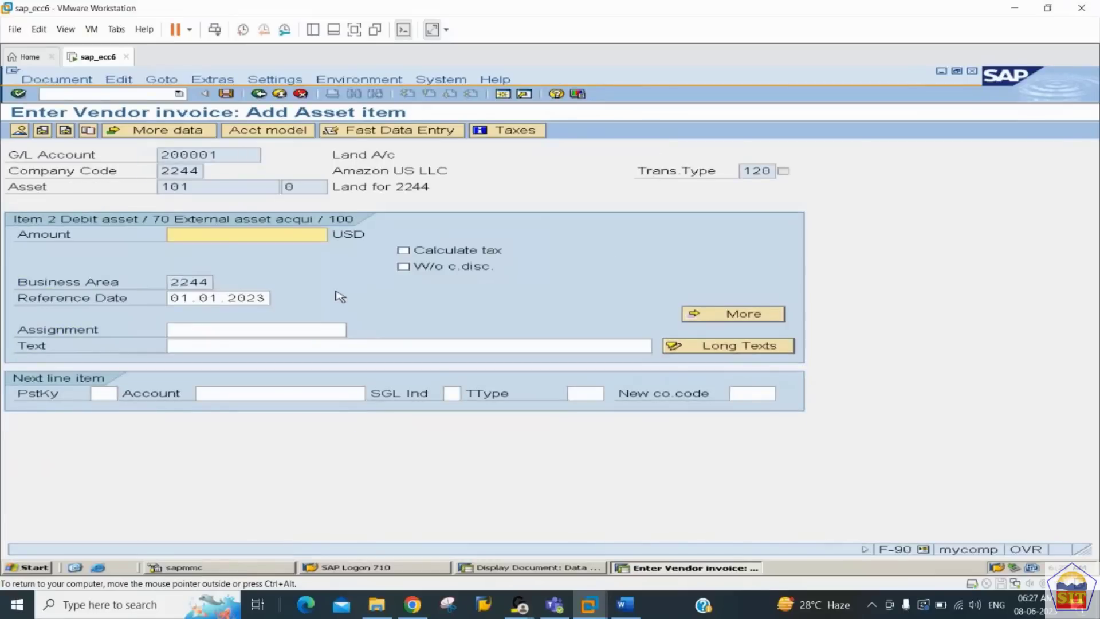
# Enter an amount of 50000 USD and the text "land purchase" for the land asset item
pyautogui.write('50000')
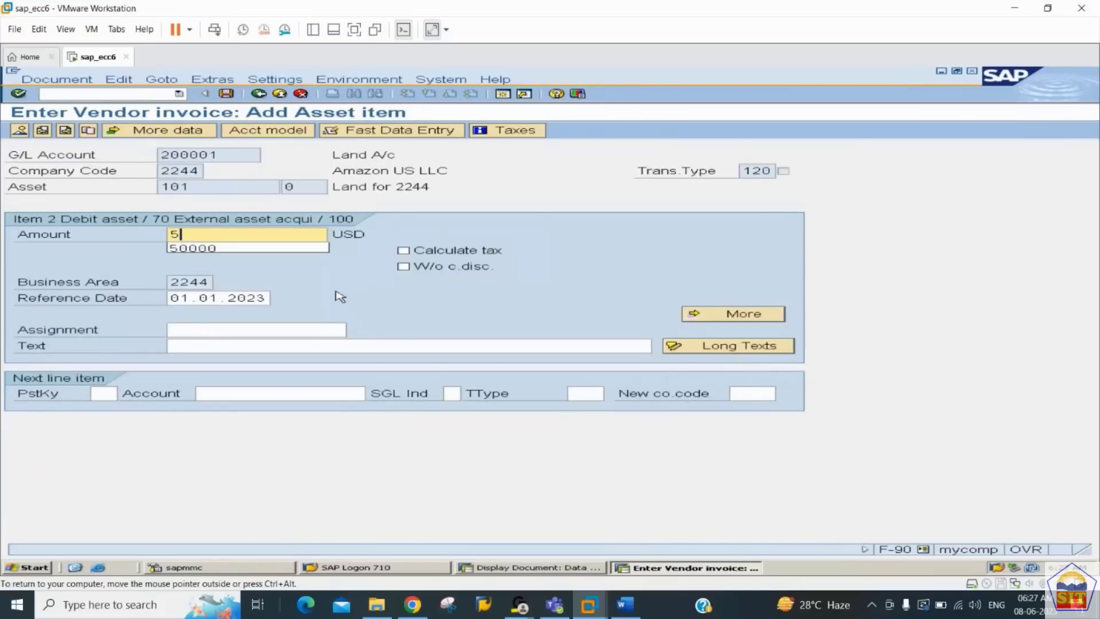
pyautogui.press('Tab')
pyautogui.press('Tab')
pyautogui.press('Tab')
pyautogui.press('Tab')
pyautogui.press('Tab')
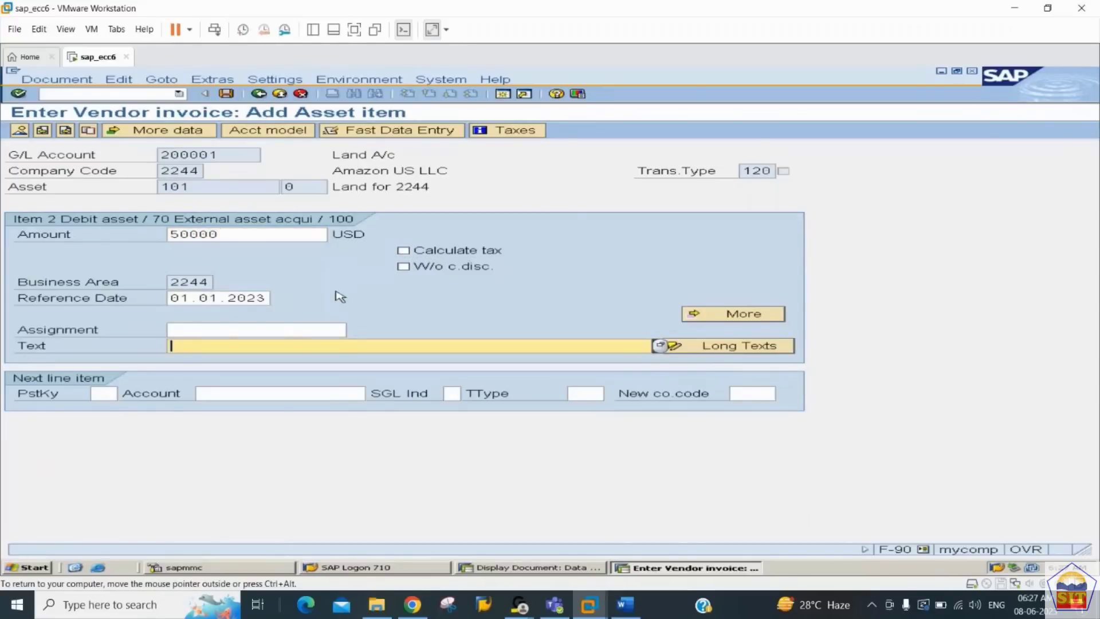
pyautogui.write('land purchase')
pyautogui.press('Tab')
# Add a next line item with posting key 70, building asset 201-0 and transaction type 100, and proceed to it
pyautogui.write('70')
pyautogui.press('Tab')
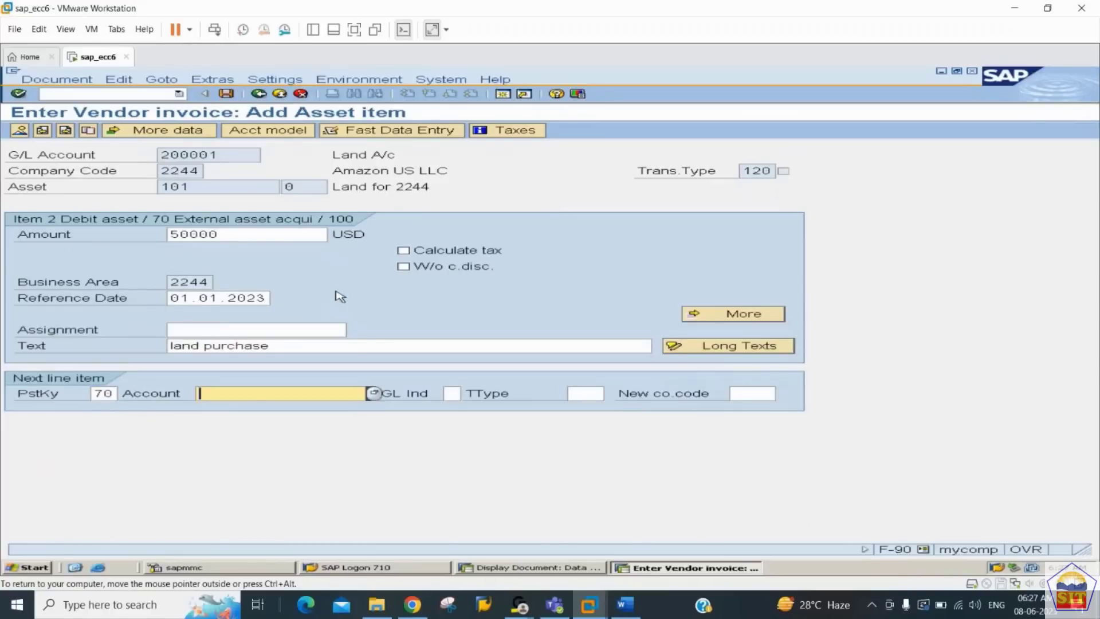
pyautogui.press('Down')
pyautogui.press('Down')
pyautogui.press('Return')
pyautogui.press('Home')
pyautogui.write('2')
pyautogui.press('Tab')
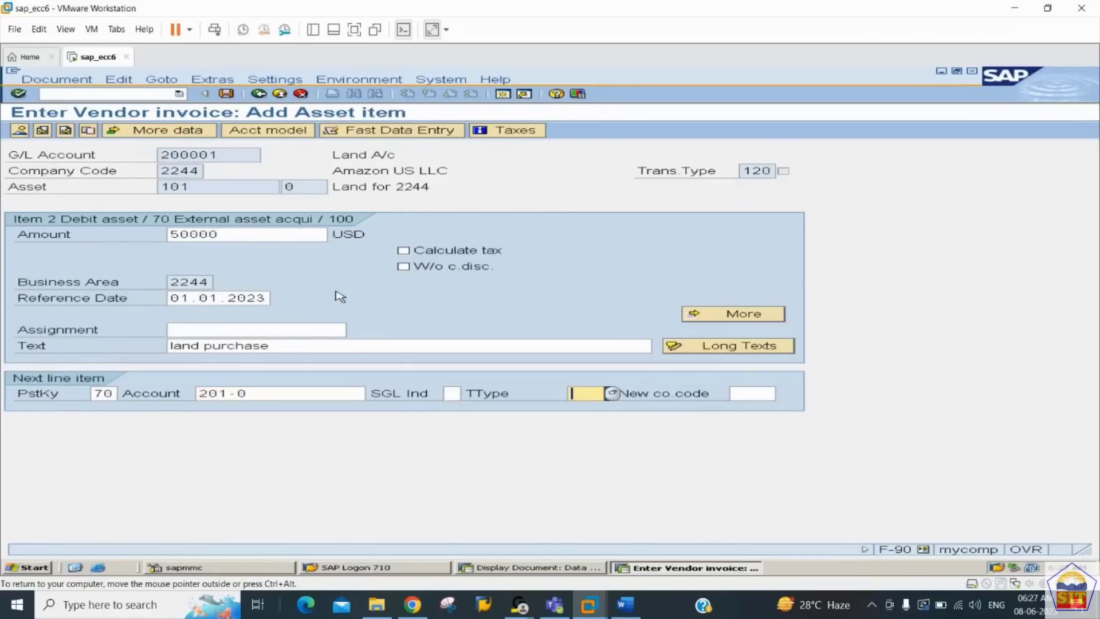
pyautogui.press('Tab')
pyautogui.hotkey('shift', 'Tab')
pyautogui.write('100')
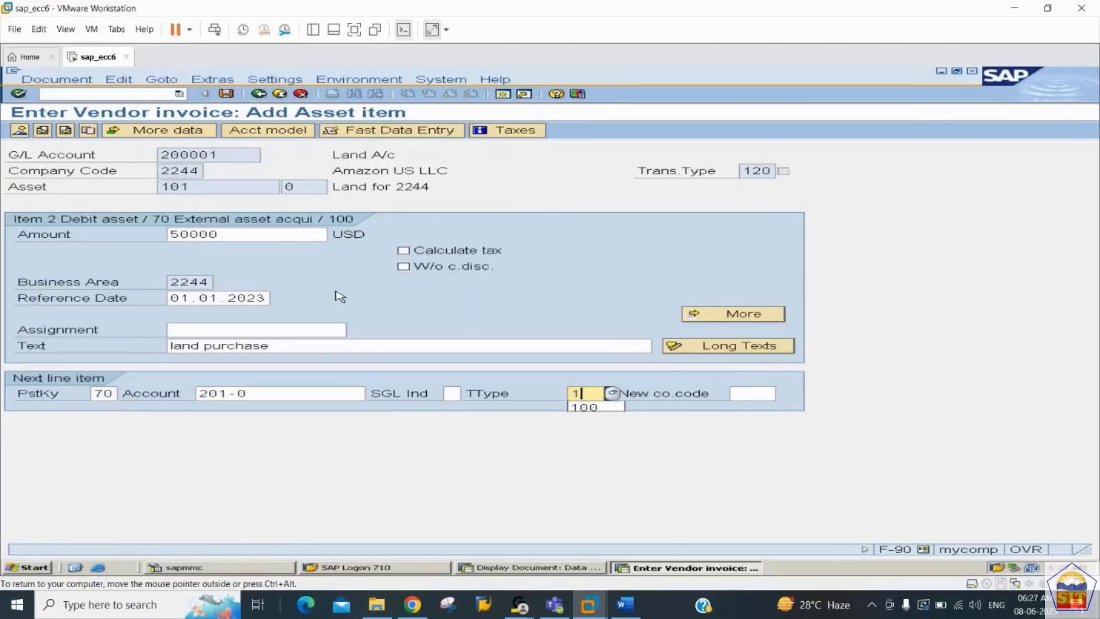
pyautogui.press('Return')
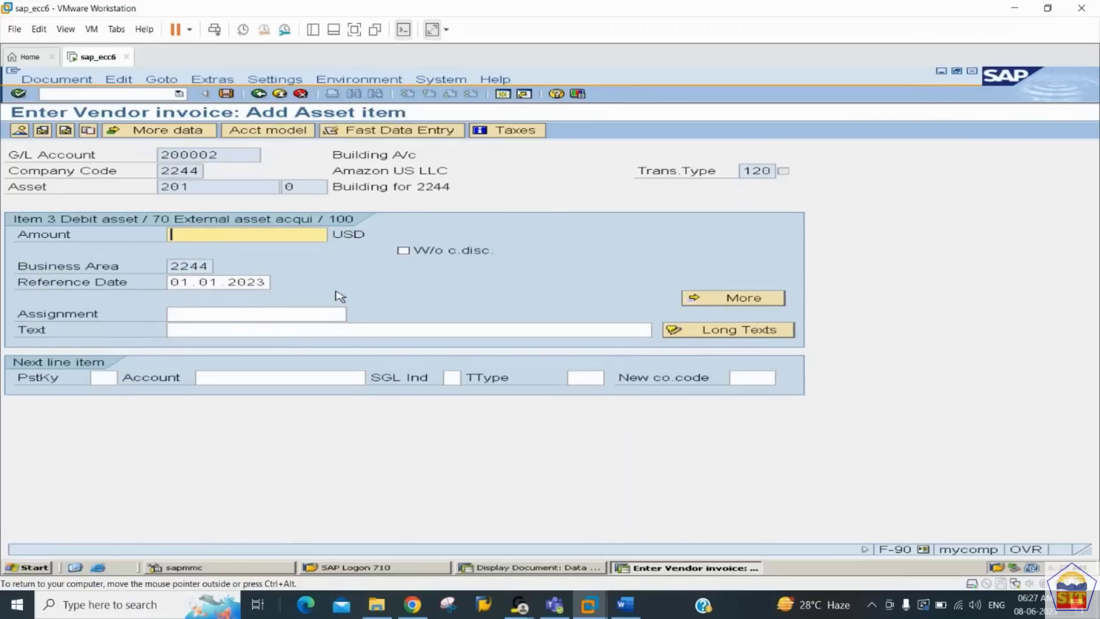
# Enter an amount of 40000 USD and the text "building purchase" for the building asset item
pyautogui.write('40000')
pyautogui.press('Tab')
pyautogui.press('Tab')
pyautogui.press('Tab')
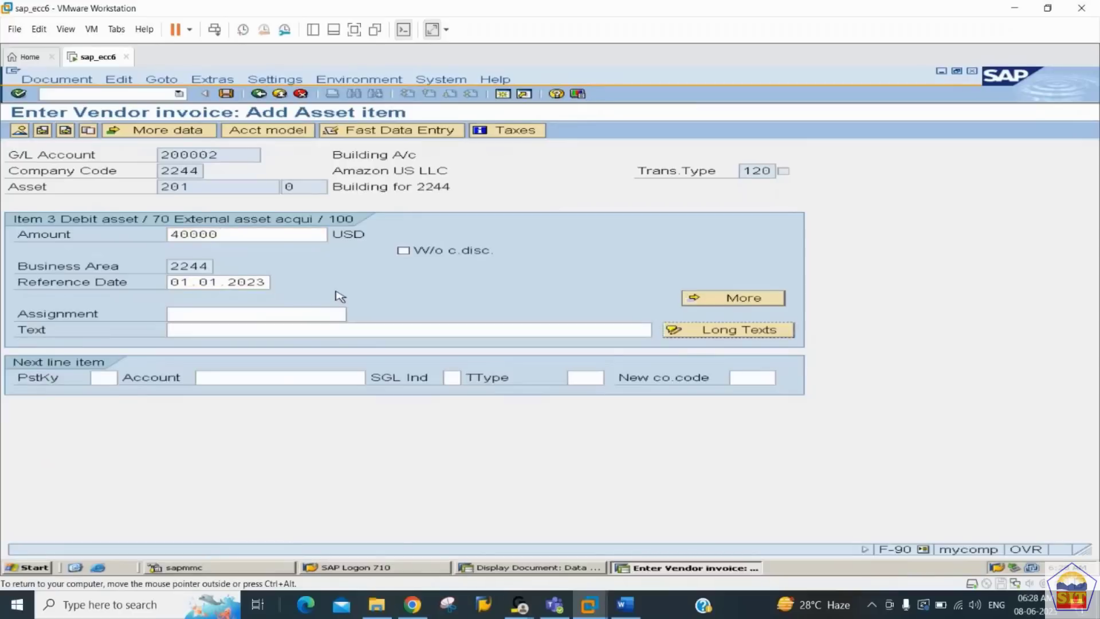
pyautogui.write('buil')
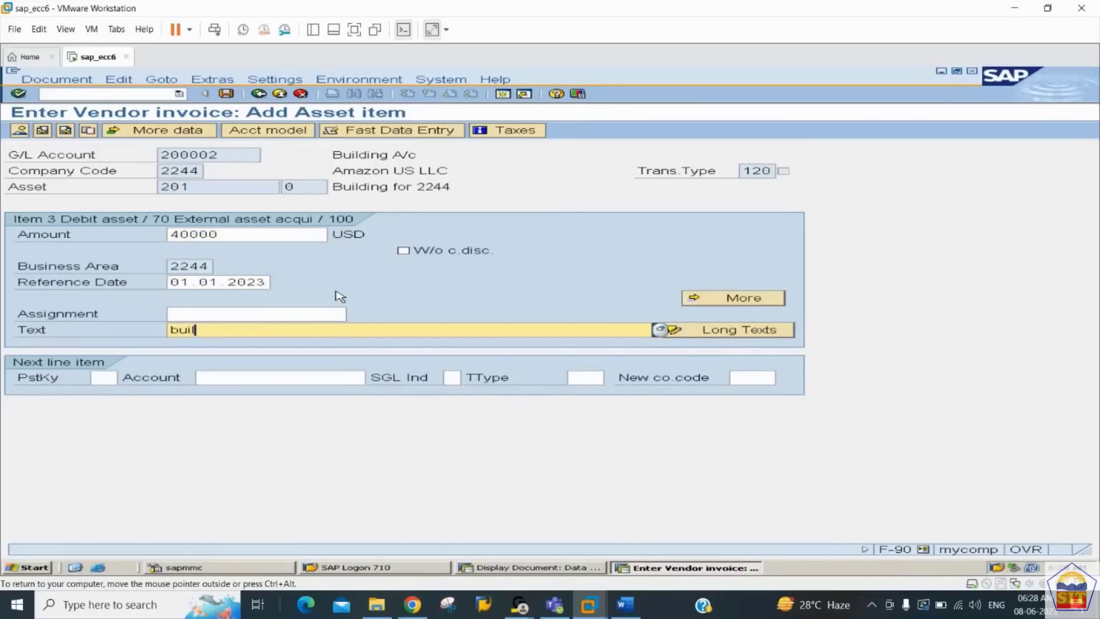
pyautogui.write('ding purchase')
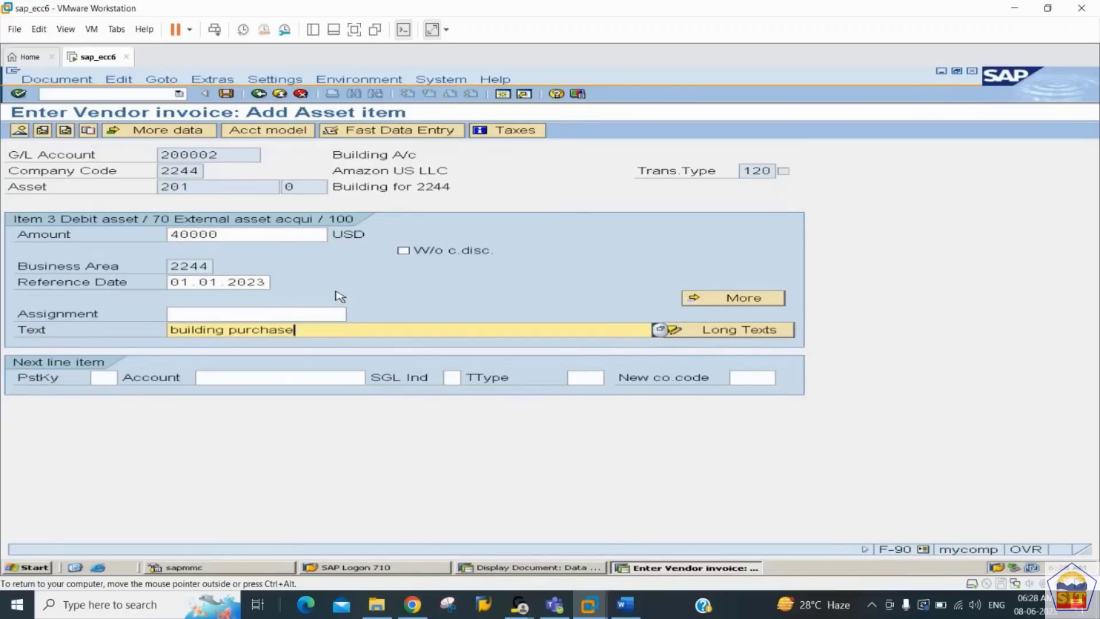
pyautogui.press('Tab')
# Add a next line item with posting key 70, lift sub-asset 201-1 and transaction type 100, and proceed to it
pyautogui.write('70')
pyautogui.press('Tab')
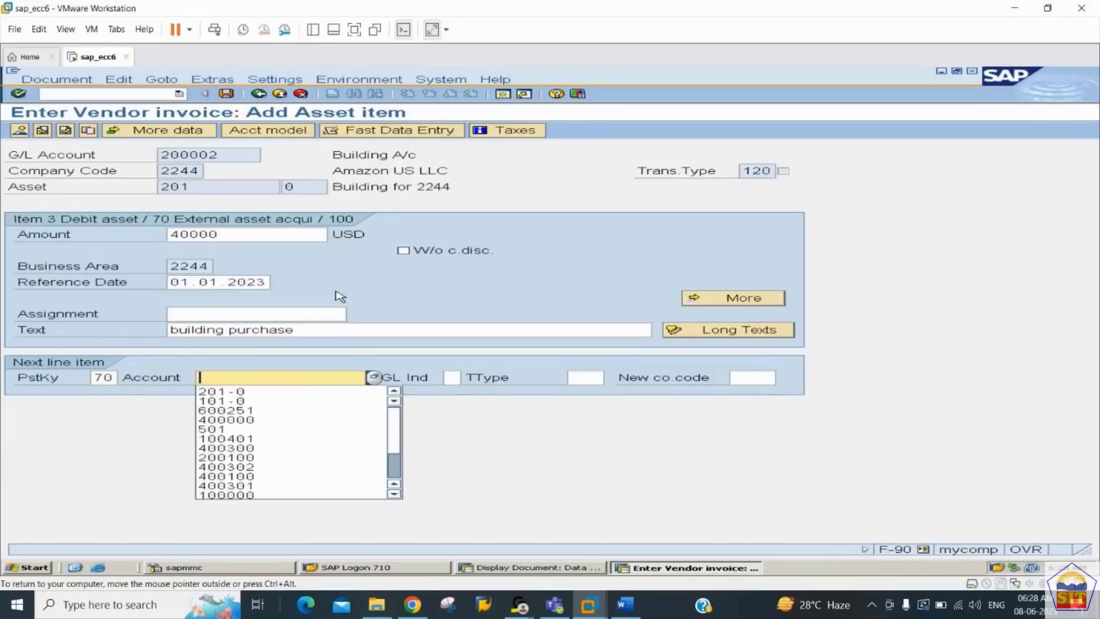
pyautogui.press('Down')
pyautogui.press('Return')
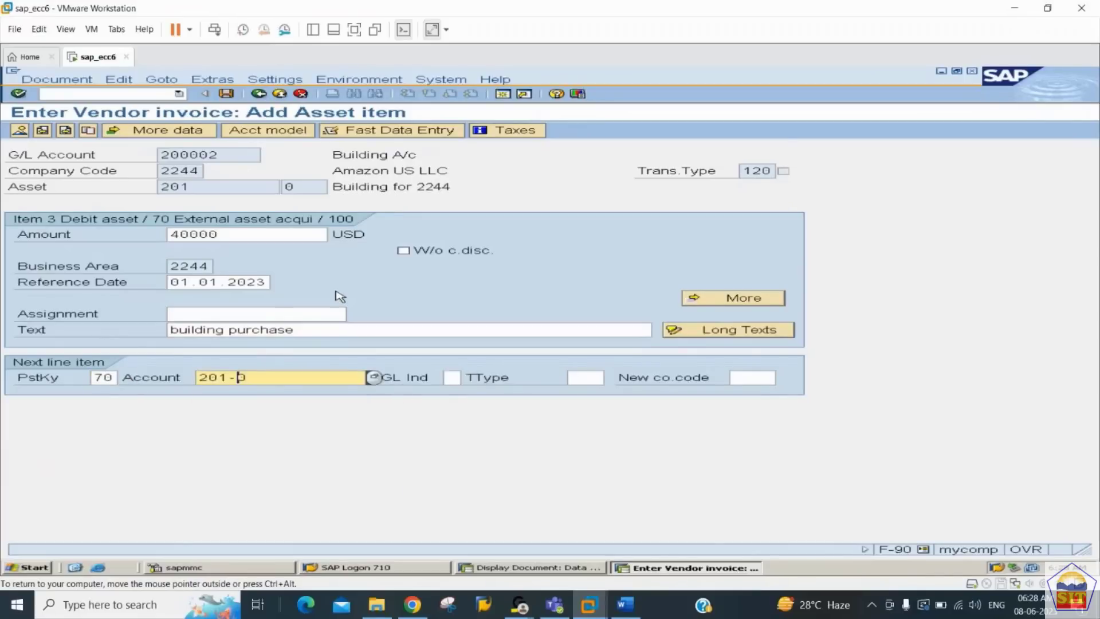
pyautogui.press('Right')
pyautogui.press('Right')
pyautogui.press('Right')
pyautogui.press('Right')
pyautogui.write('1')
pyautogui.press('Tab')
pyautogui.press('Tab')
pyautogui.write('100')
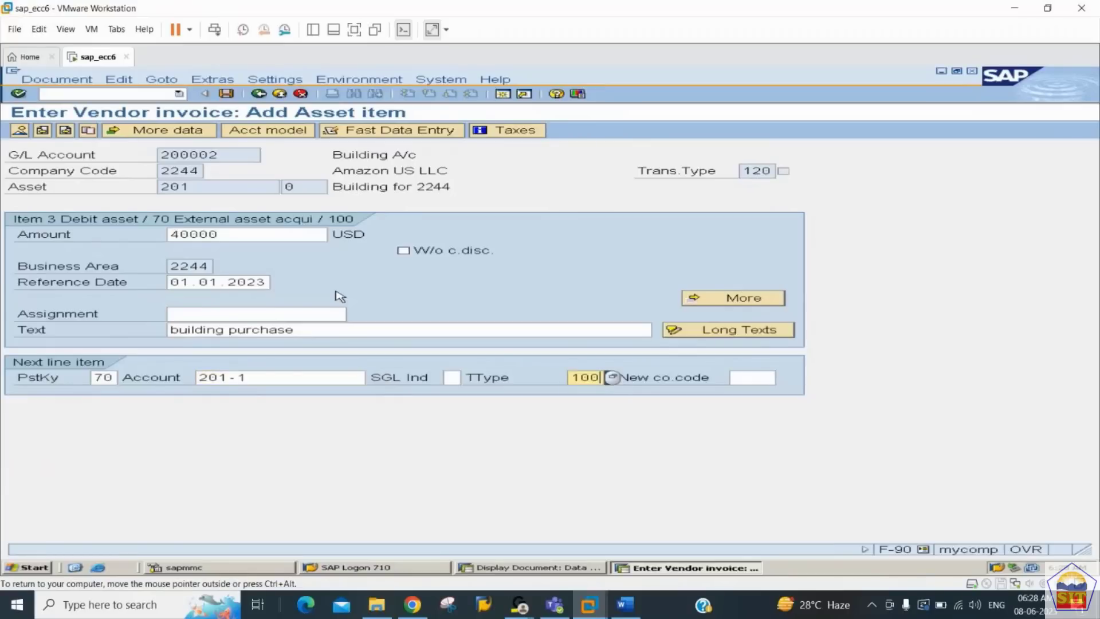
pyautogui.press('Return')
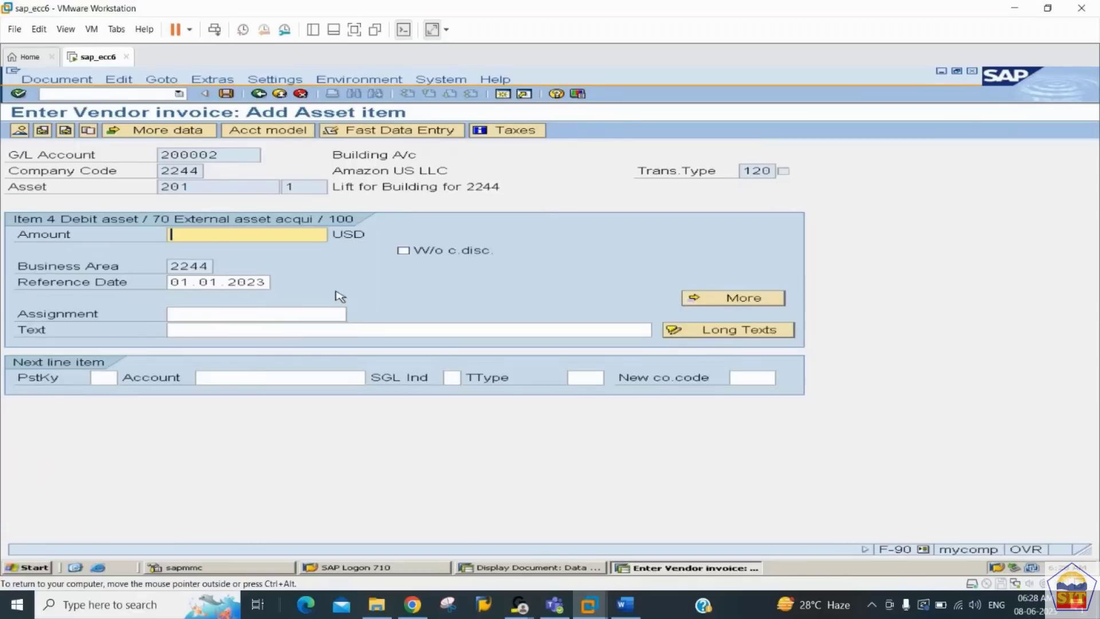
# Enter an amount of 10000 USD and the text "lift purchase" for the lift sub-asset item
pyautogui.write('10000')
pyautogui.press('Tab')
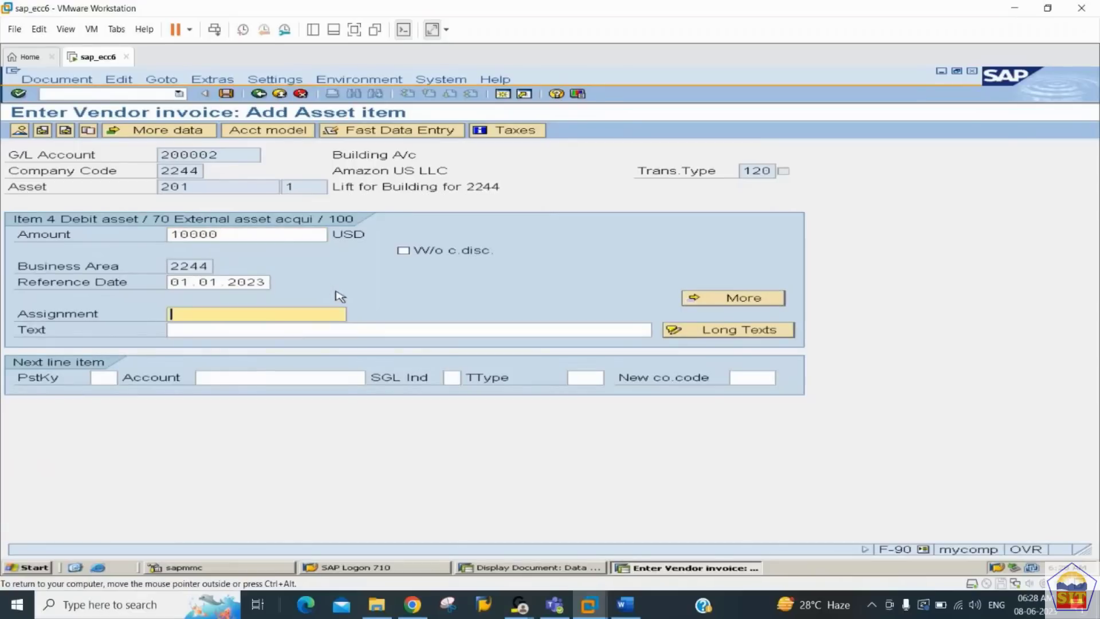
pyautogui.press('Tab')
pyautogui.write('lif')
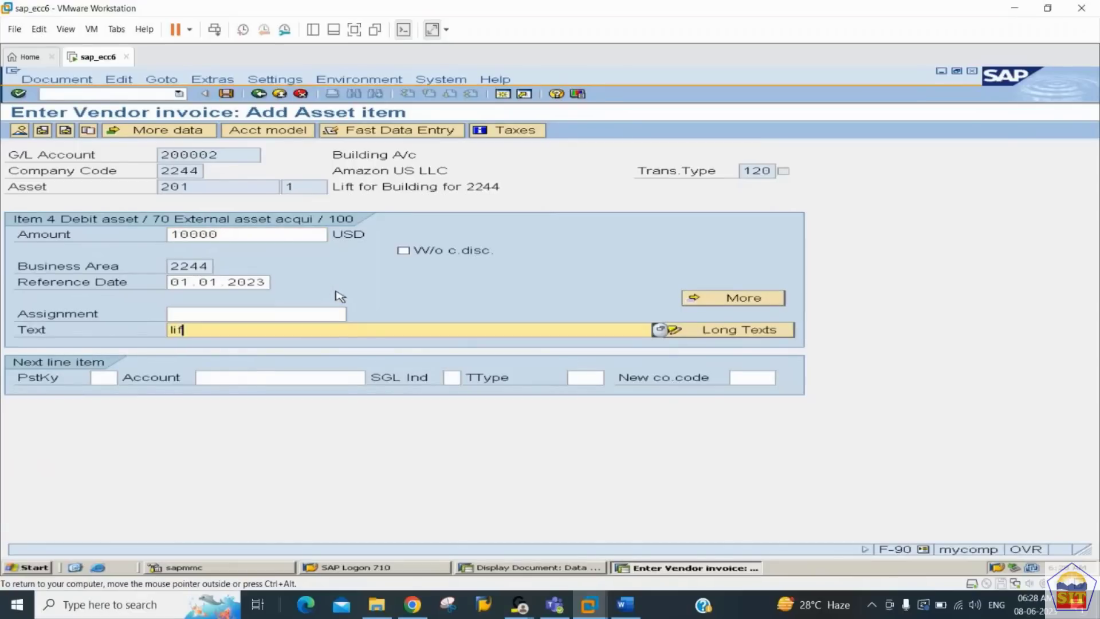
pyautogui.write('t purchase')
pyautogui.press('Tab')
# Add a next line item with posting key 70, plant and machinery asset 301-0 and transaction type 100, and proceed to it
pyautogui.write('70')
pyautogui.press('Tab')
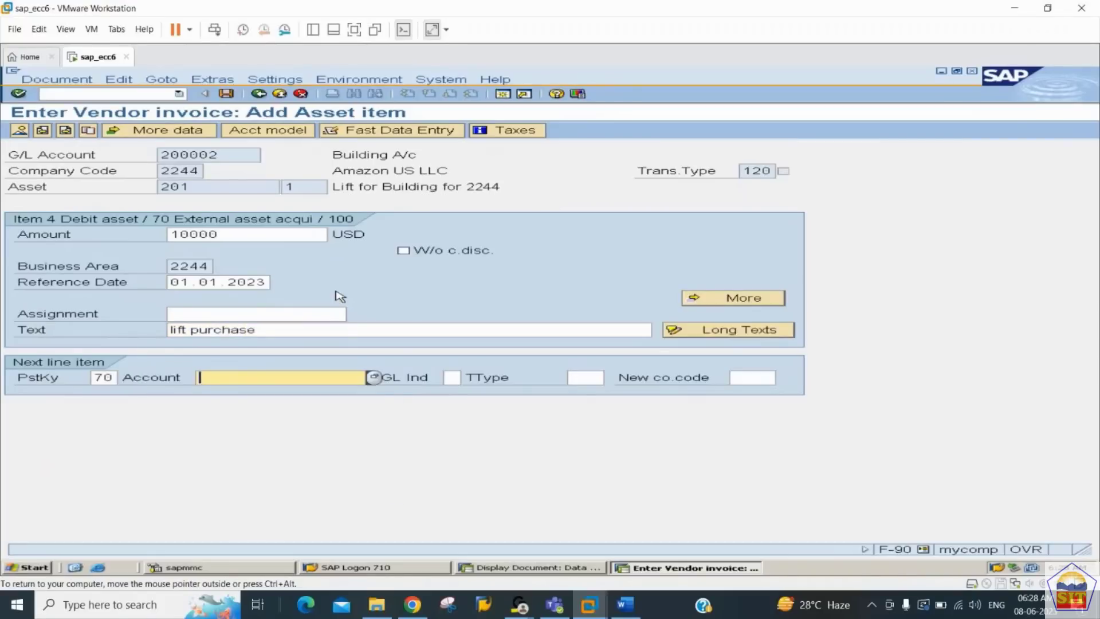
pyautogui.press('Down')
pyautogui.press('Down')
pyautogui.press('Down')
pyautogui.press('Tab')
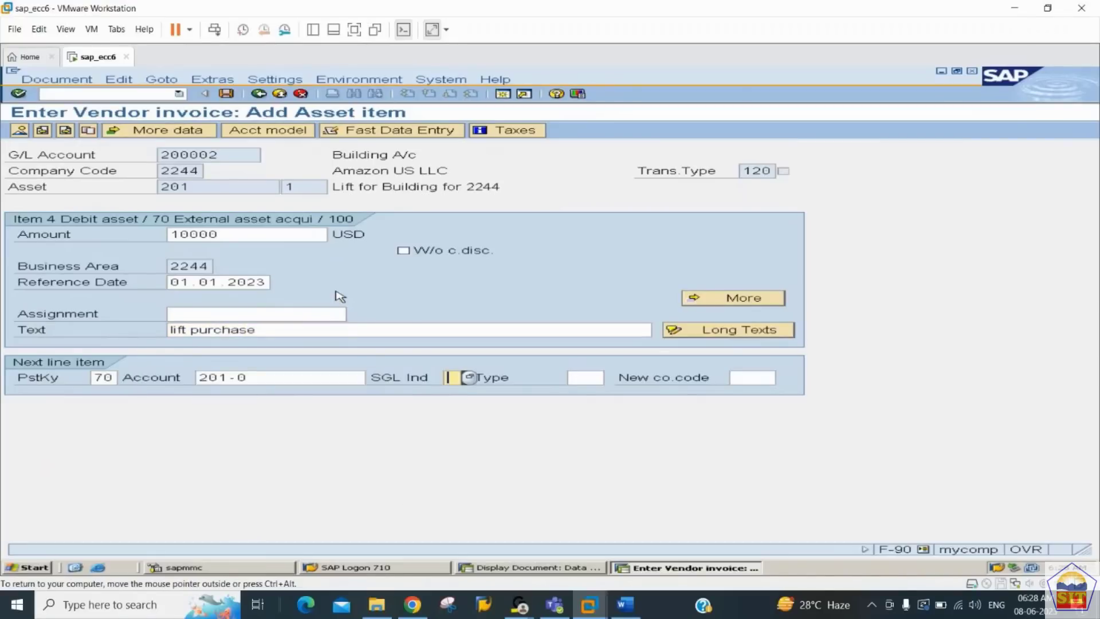
pyautogui.hotkey('shift', 'Tab')
pyautogui.press('Left')
pyautogui.press('Left')
pyautogui.press('Left')
pyautogui.press('Left')
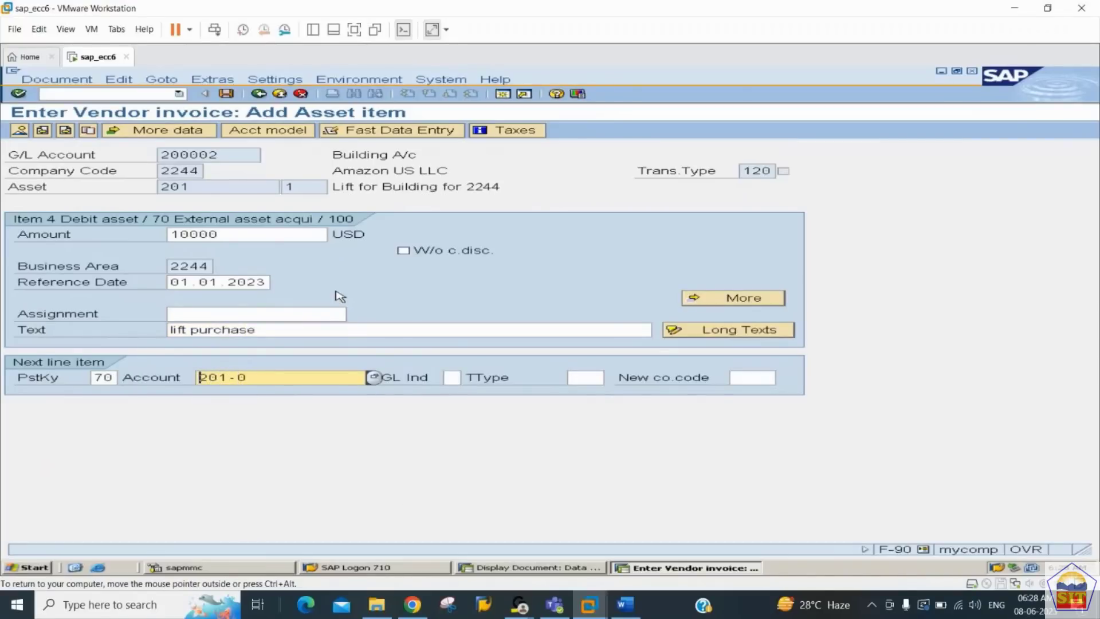
pyautogui.write('3')
pyautogui.press('Tab')
pyautogui.press('Tab')
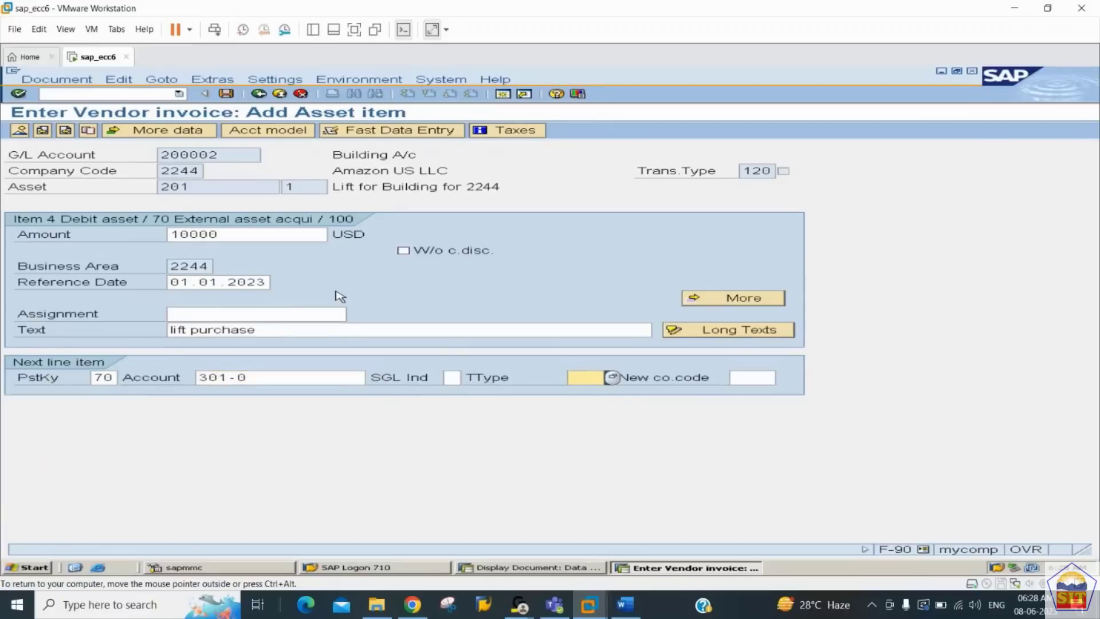
pyautogui.write('100')
pyautogui.press('Return')
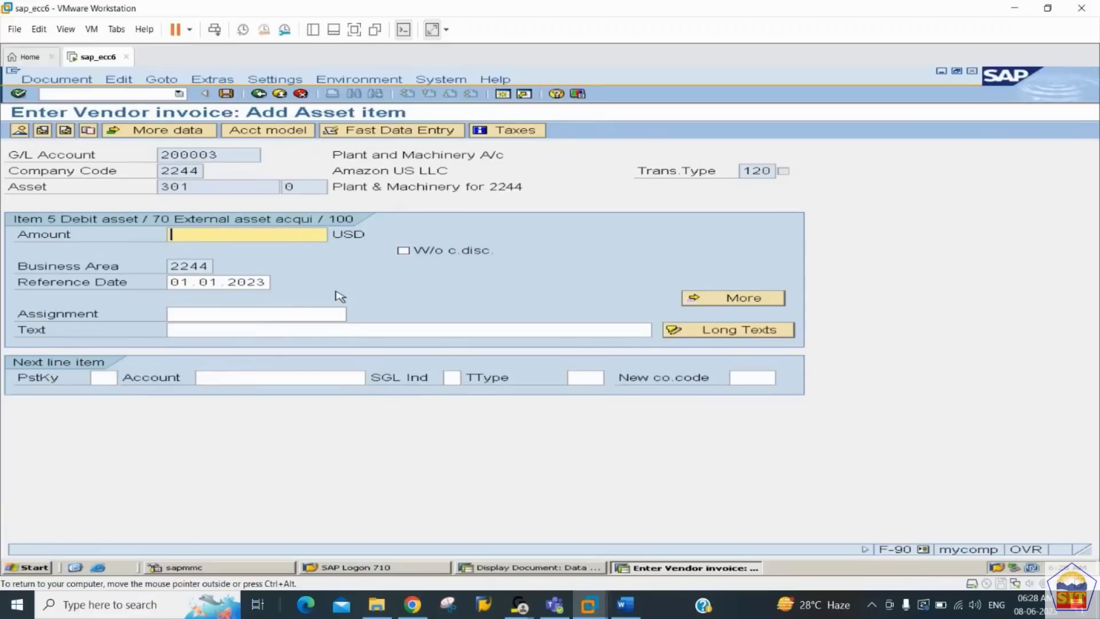
# Enter an amount of 35000 USD for the plant and machinery asset item
pyautogui.write('35000')
pyautogui.press('Tab')
pyautogui.press('Tab')
pyautogui.press('Tab')
pyautogui.press('Tab')
pyautogui.press('Tab')
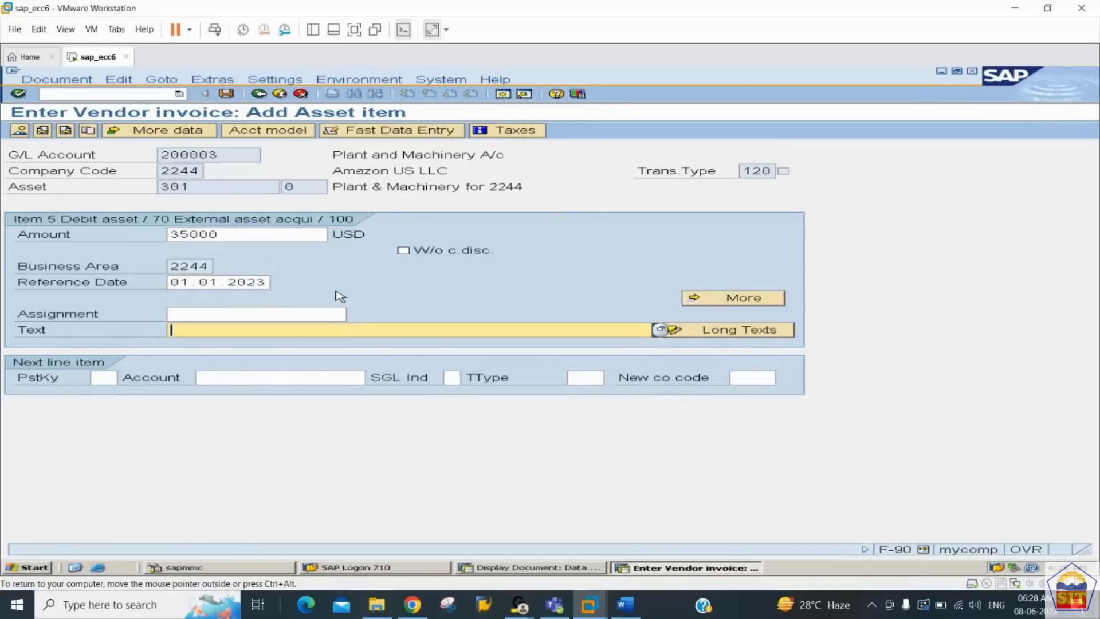
# Change the plant and machinery item's amount to 55000 USD
pyautogui.hotkey('shift', 'Tab')
pyautogui.hotkey('shift', 'Tab')
pyautogui.press('Return')
pyautogui.press('Right')
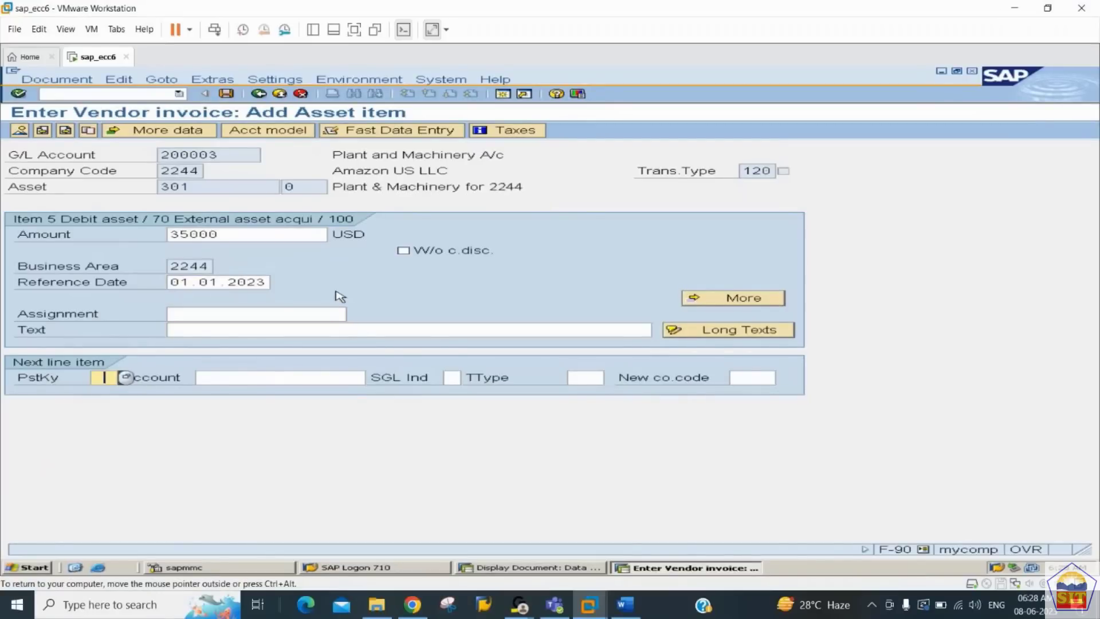
pyautogui.press('Left')
pyautogui.click(178, 236)
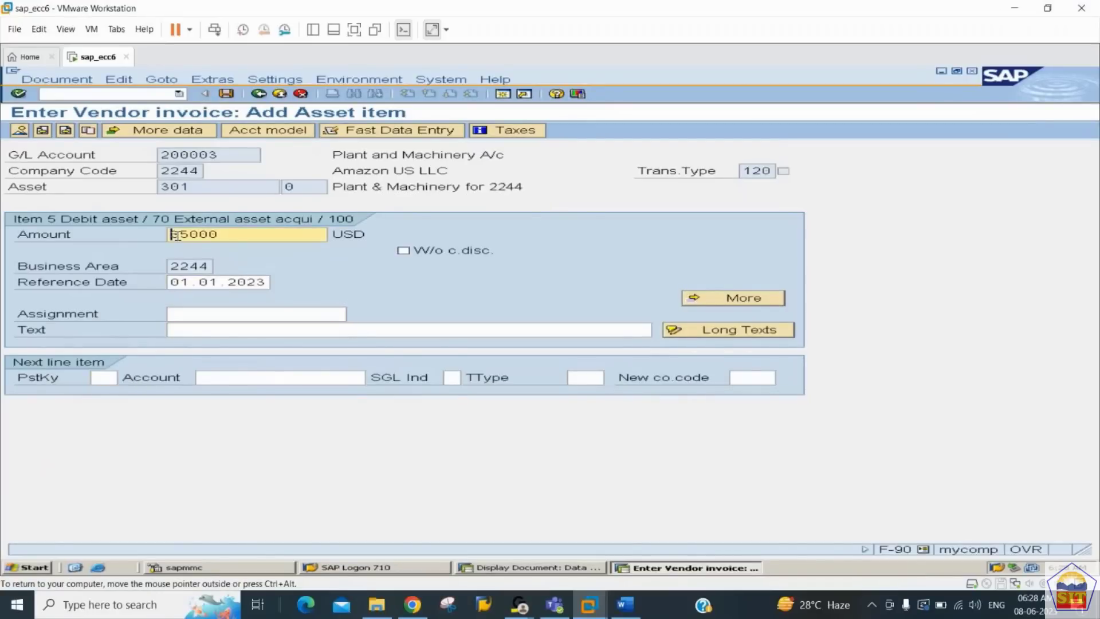
pyautogui.write('5')
pyautogui.press('Tab')
pyautogui.press('Tab')
pyautogui.press('Tab')
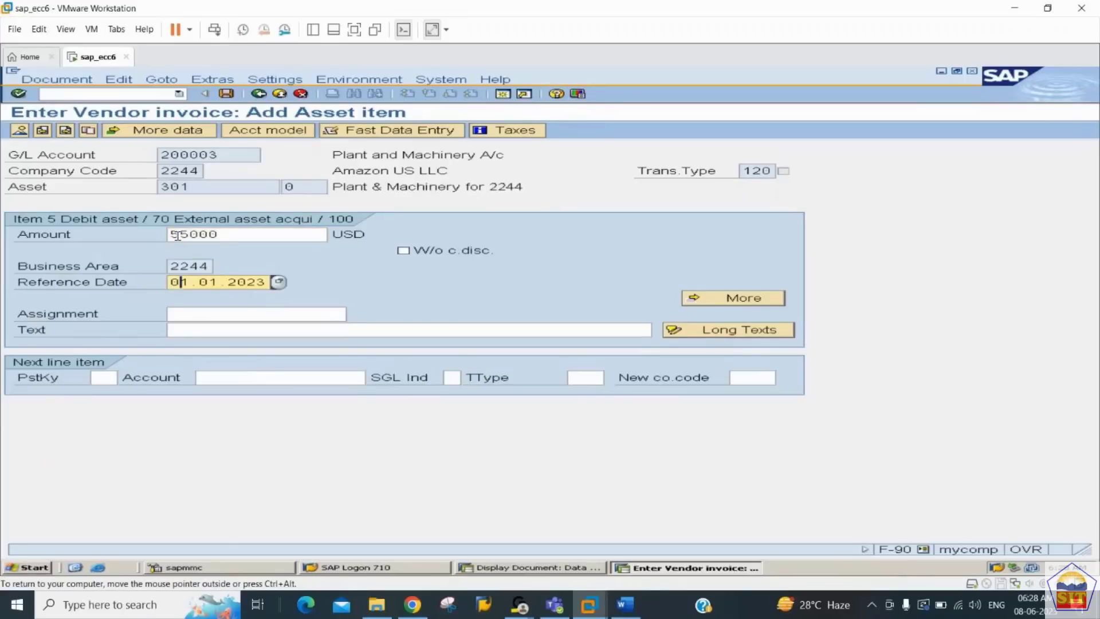
# Enter the text "plant purchase" for the plant and machinery asset item
pyautogui.press('Tab')
pyautogui.press('Tab')
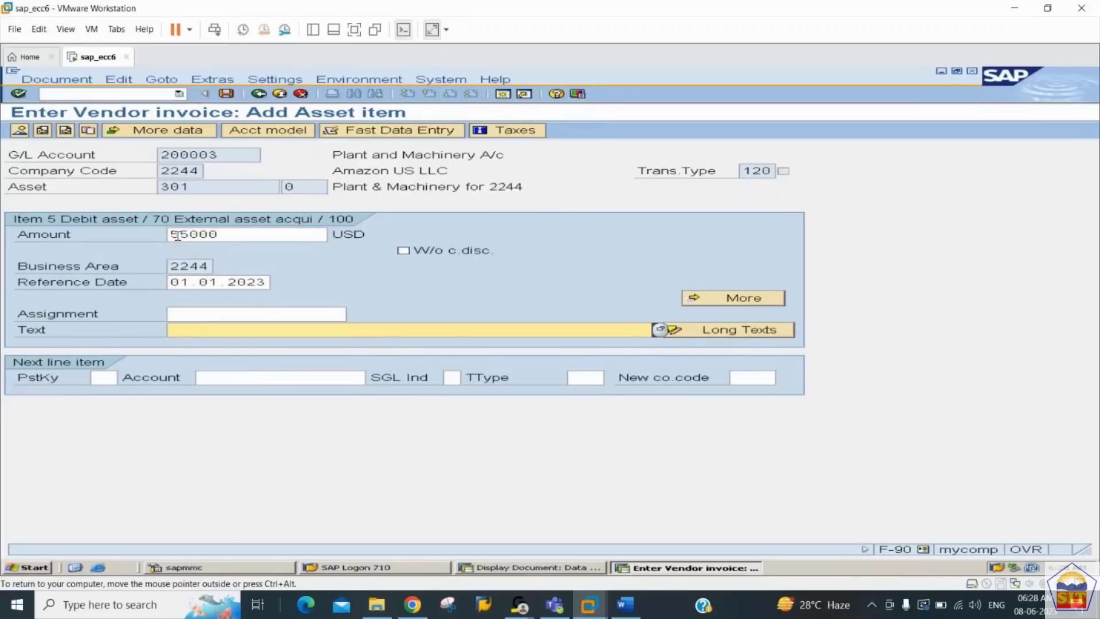
pyautogui.write('bu')
pyautogui.press('BackSpace')
pyautogui.press('BackSpace')
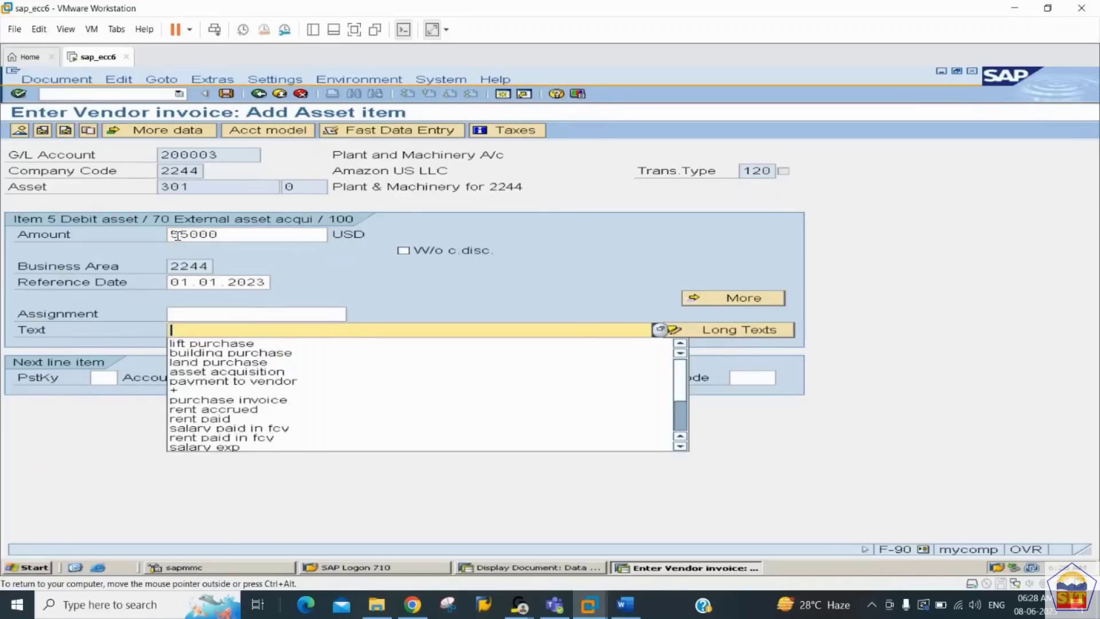
pyautogui.write('plant ')
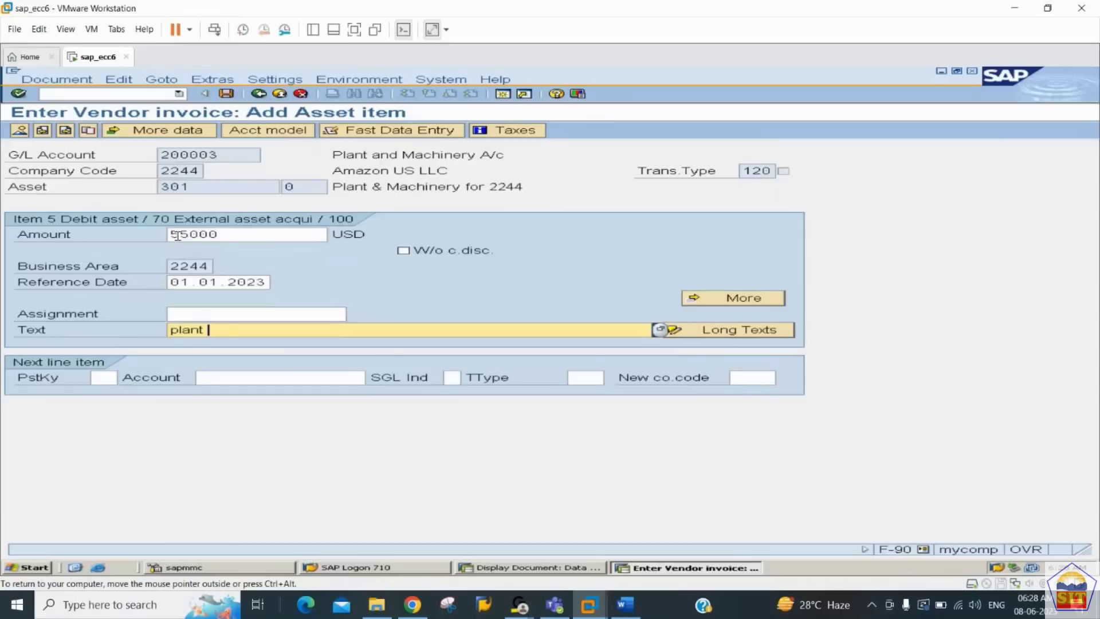
pyautogui.write('up')
pyautogui.press('BackSpace')
pyautogui.press('BackSpace')
pyautogui.write('purcha')
pyautogui.write('se')
# Add a next line item with posting key 70, office furniture asset 401-0 and transaction type 100, and proceed to it
pyautogui.write('70')
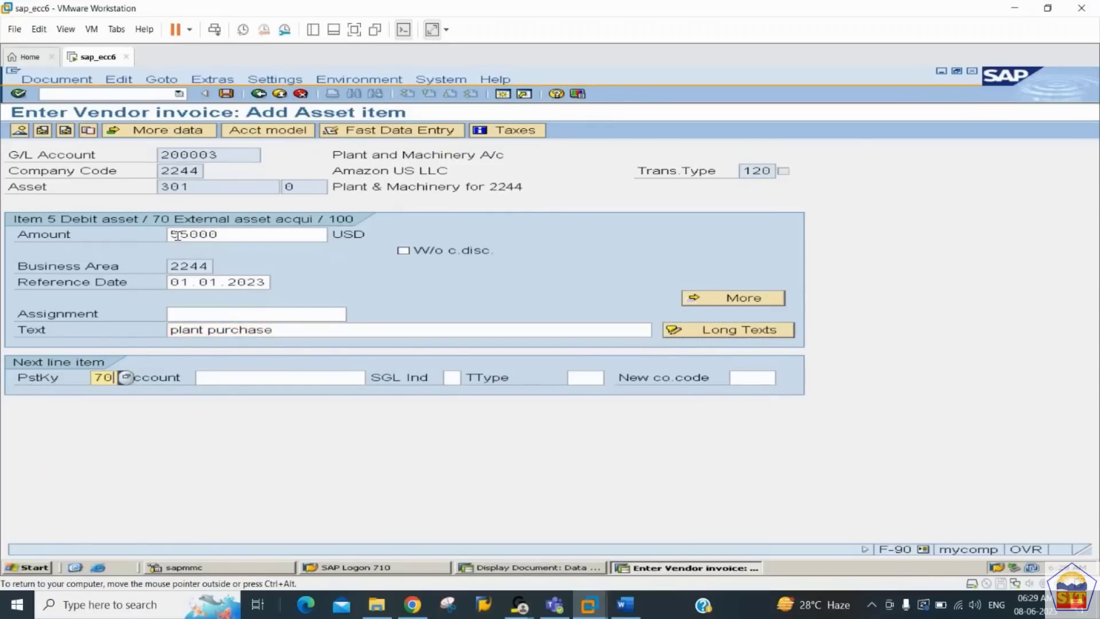
pyautogui.press('Tab')
pyautogui.press('Down')
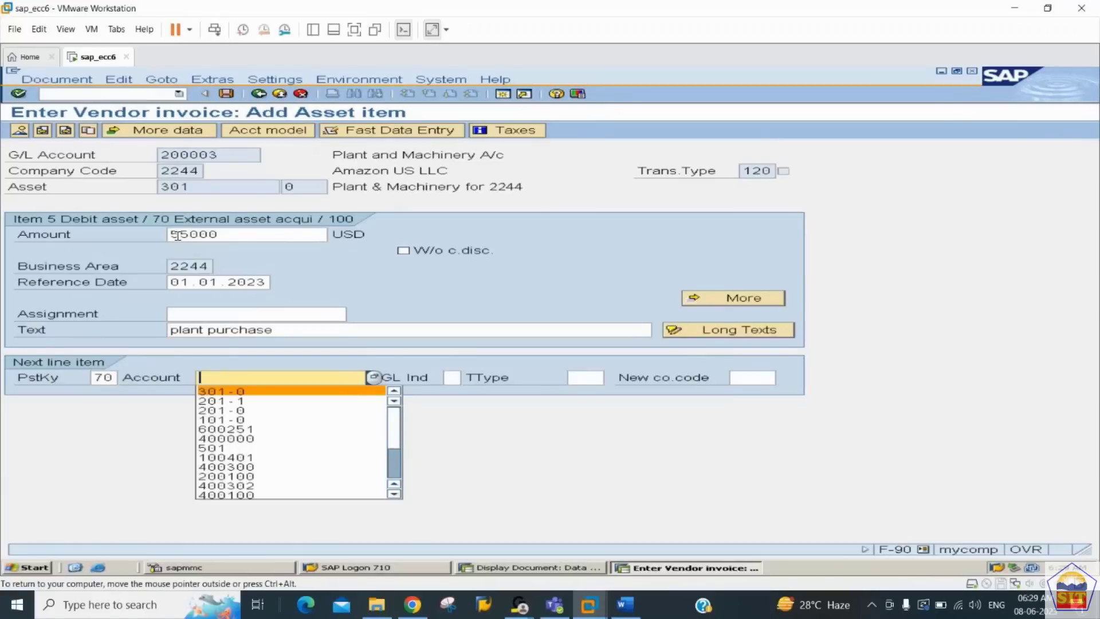
pyautogui.press('Return')
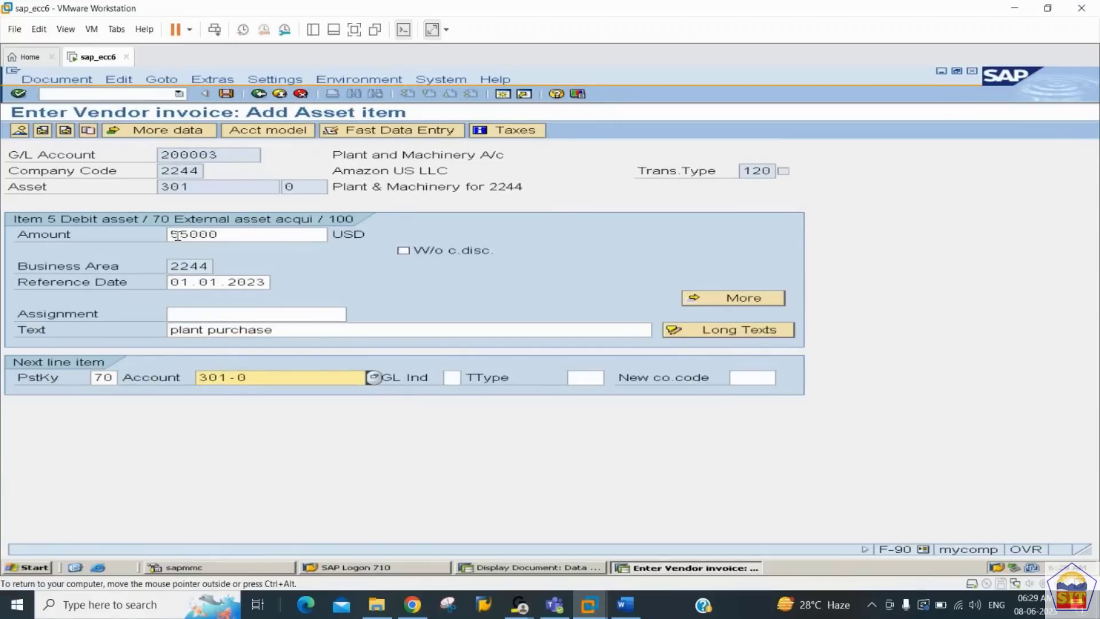
pyautogui.write('4')
pyautogui.press('Tab')
pyautogui.press('Tab')
pyautogui.write('1')
pyautogui.press('Down')
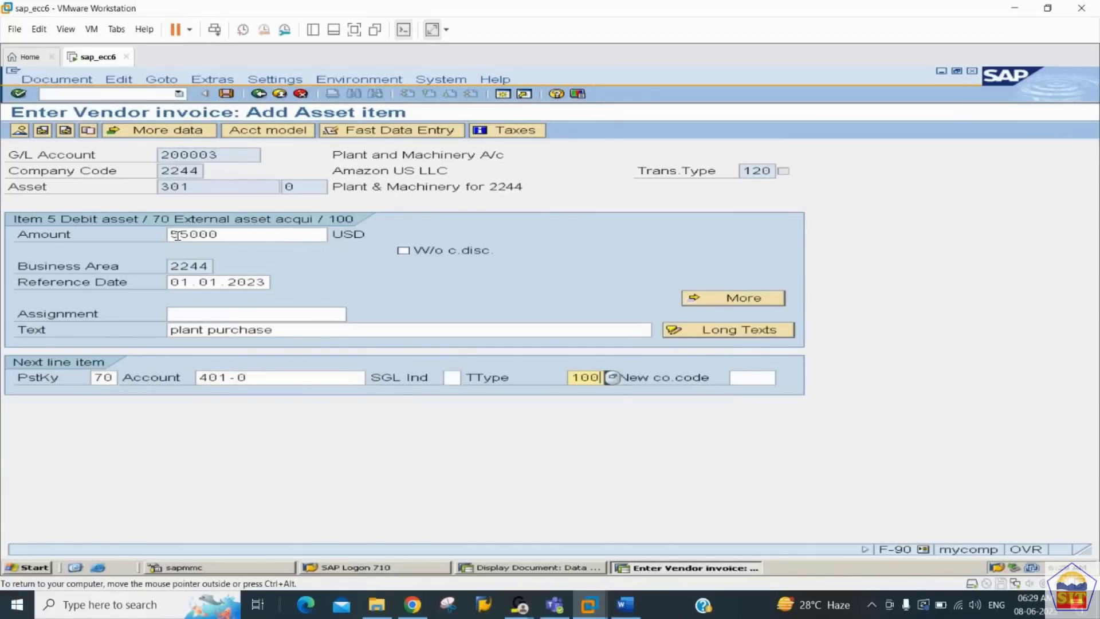
pyautogui.press('Return')
pyautogui.press('Return')
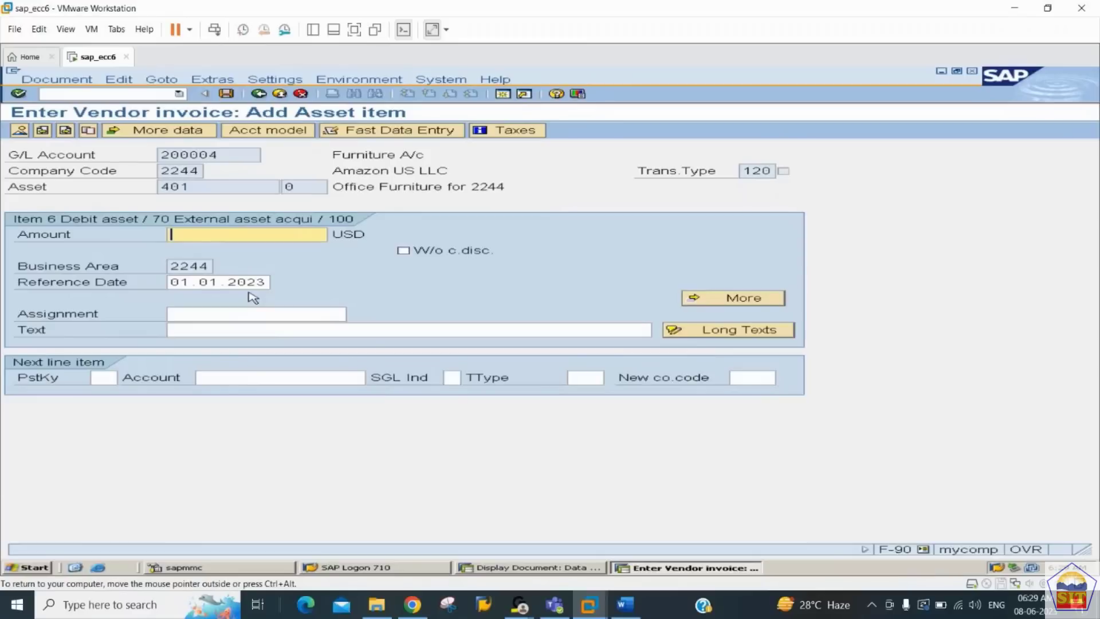
# Enter an amount of 25000 USD and the text "furniture office" for the office furniture item
pyautogui.write('25000')
pyautogui.press('Tab')
pyautogui.press('Tab')
pyautogui.press('Tab')
pyautogui.write('fu')
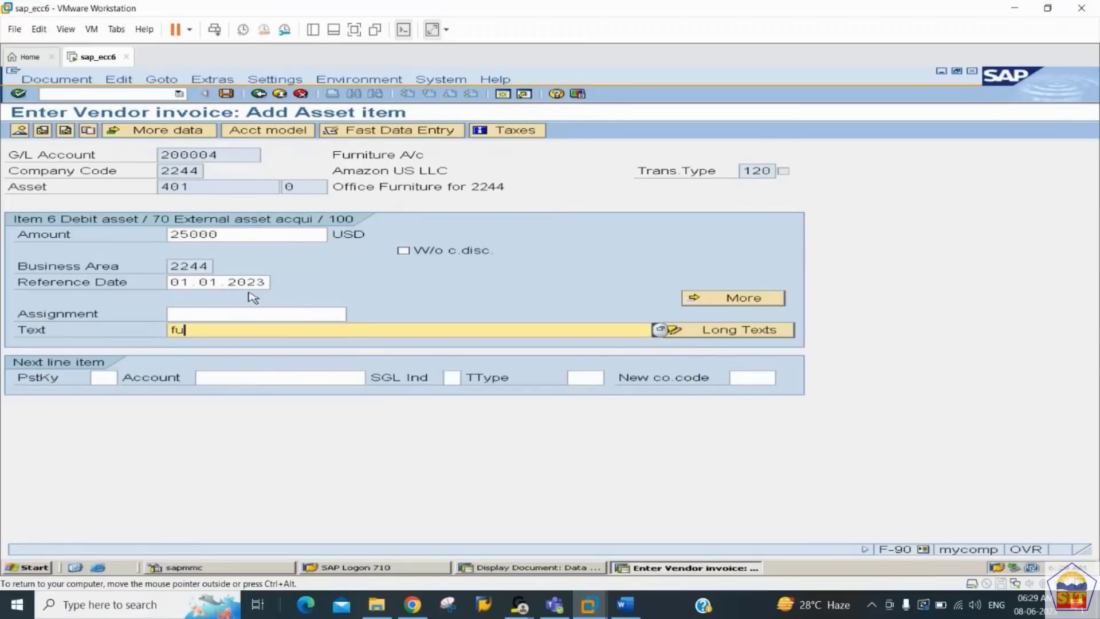
pyautogui.write('rniture office')
pyautogui.press('Tab')
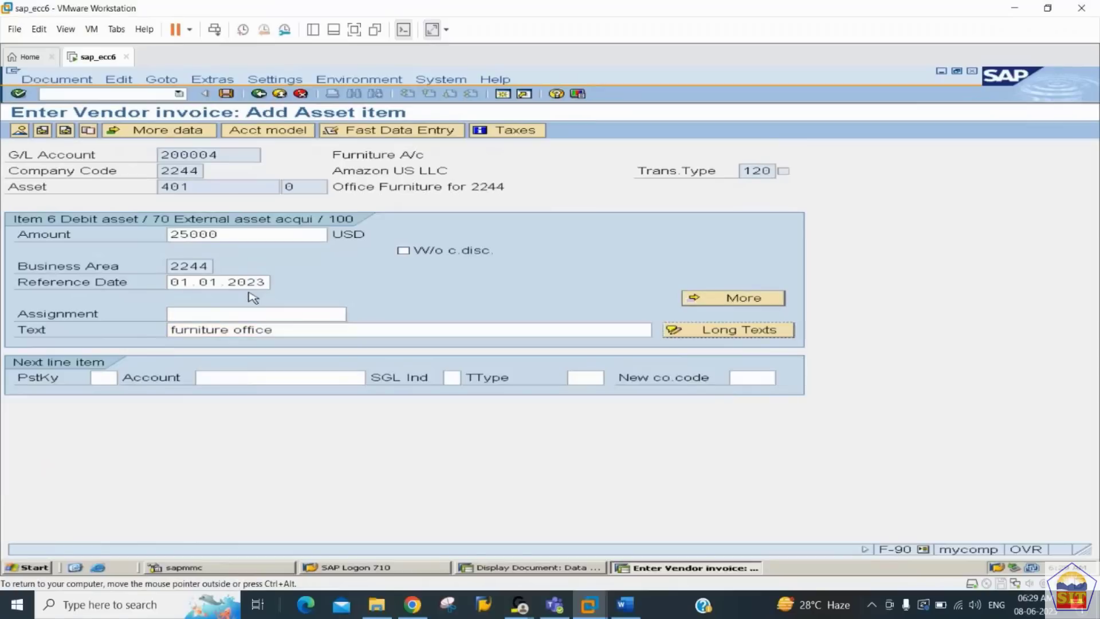
# Add a next line item with posting key 70, guest house furniture asset 402-0 and transaction type 100, and proceed to it
pyautogui.write('70')
pyautogui.press('Tab')
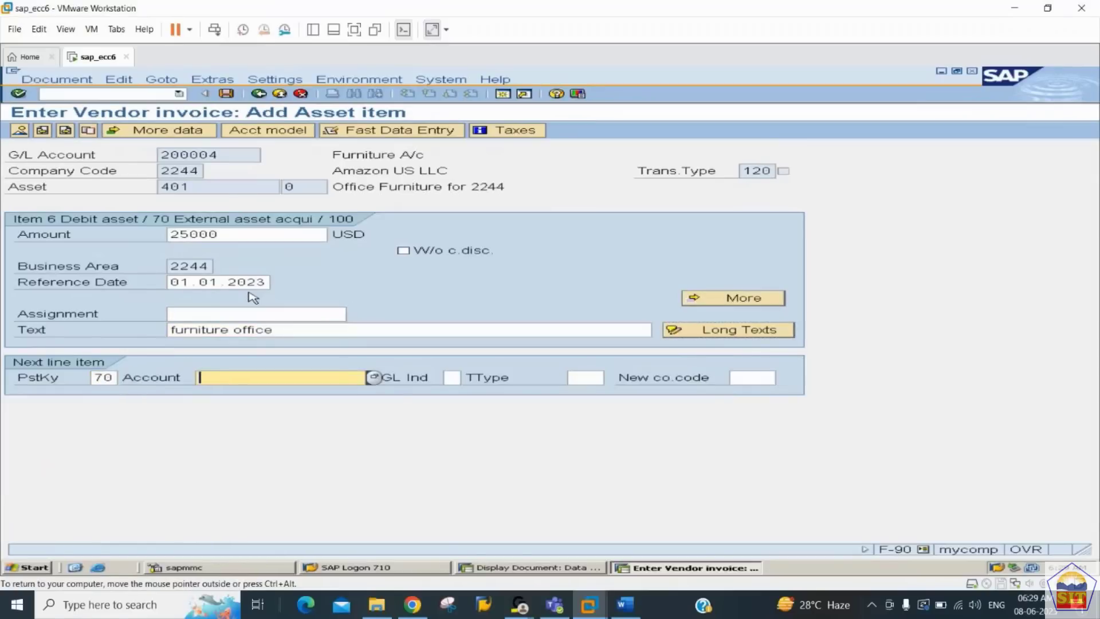
pyautogui.press('BackSpace')
pyautogui.press('Down')
pyautogui.press('Down')
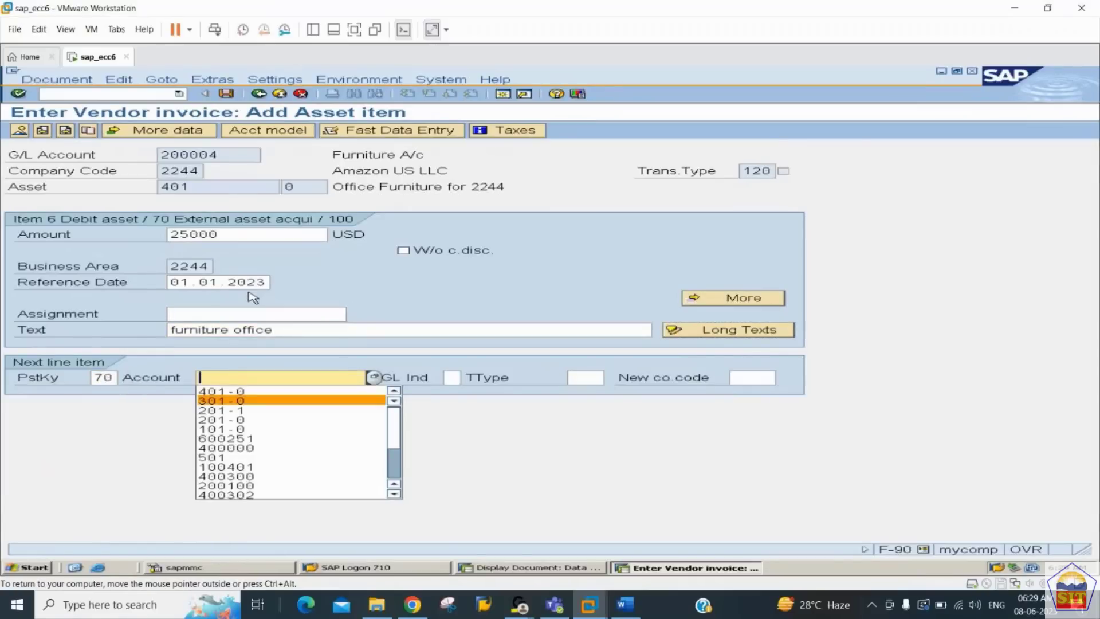
pyautogui.press('Return')
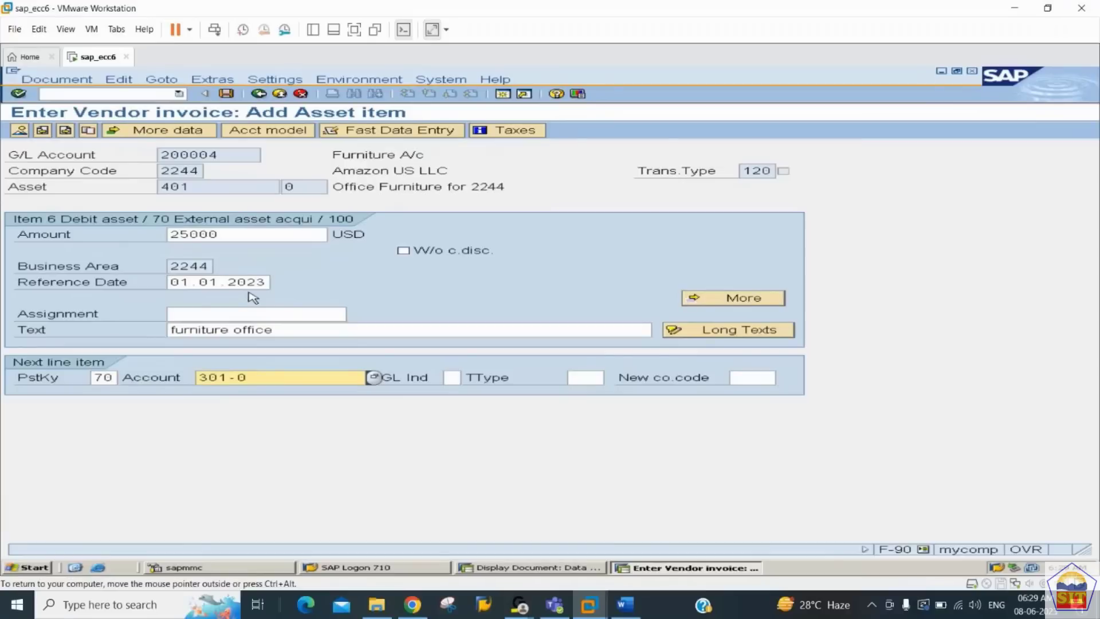
pyautogui.write('4')
pyautogui.press('Right')
pyautogui.press('Right')
pyautogui.press('Left')
pyautogui.write('2')
pyautogui.press('Tab')
pyautogui.press('Tab')
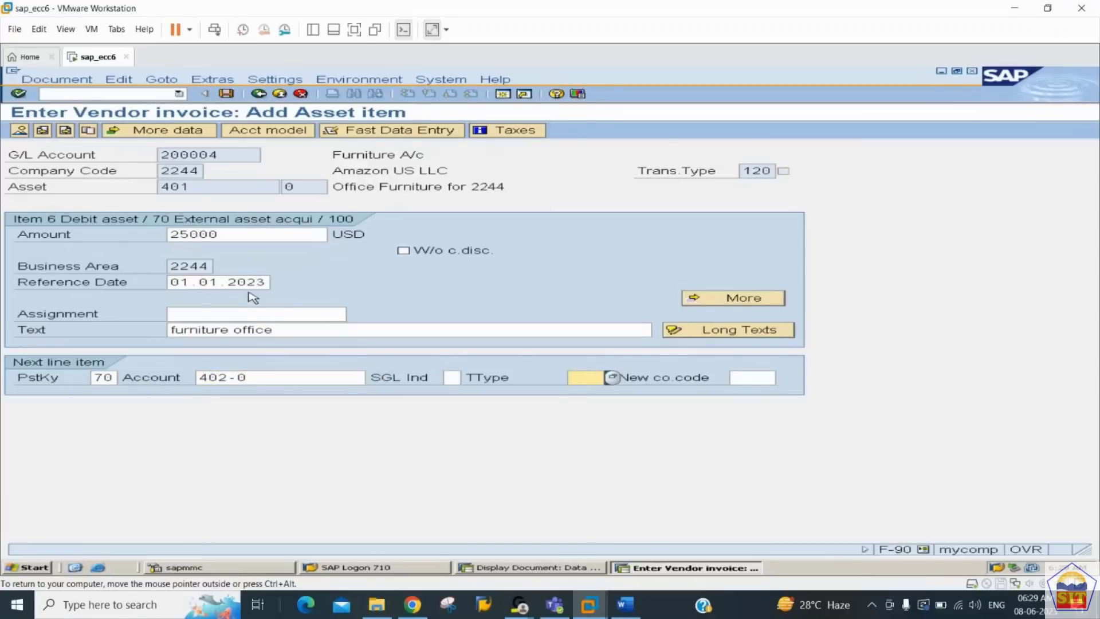
pyautogui.write('100')
pyautogui.press('Return')
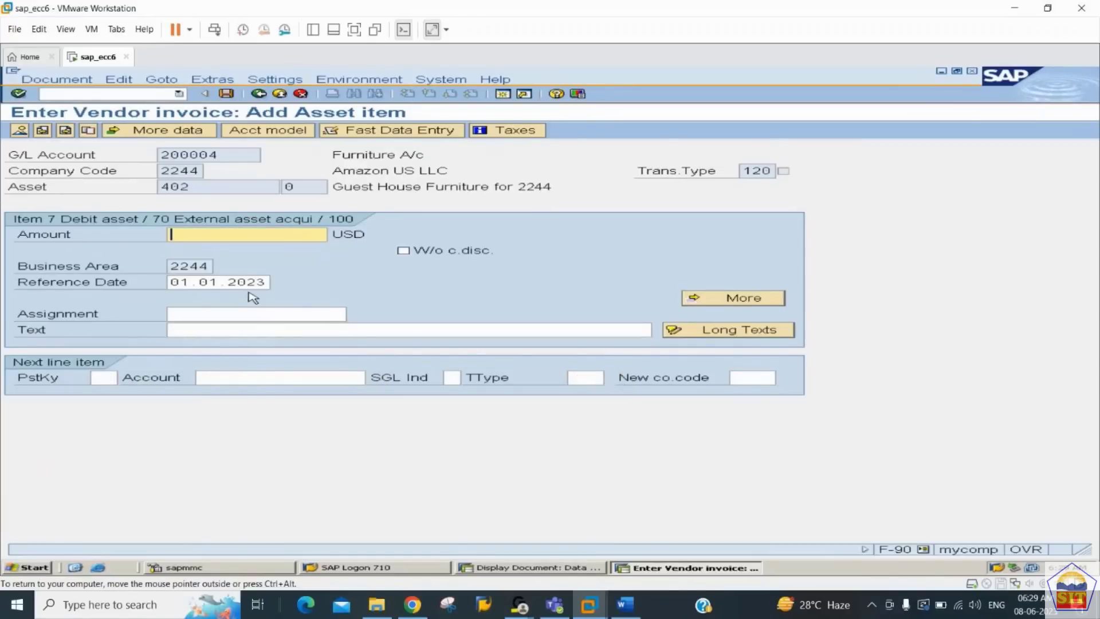
# Enter an amount of 20000 USD and the text "guest house furniture" for the guest house furniture item
pyautogui.write('2000')
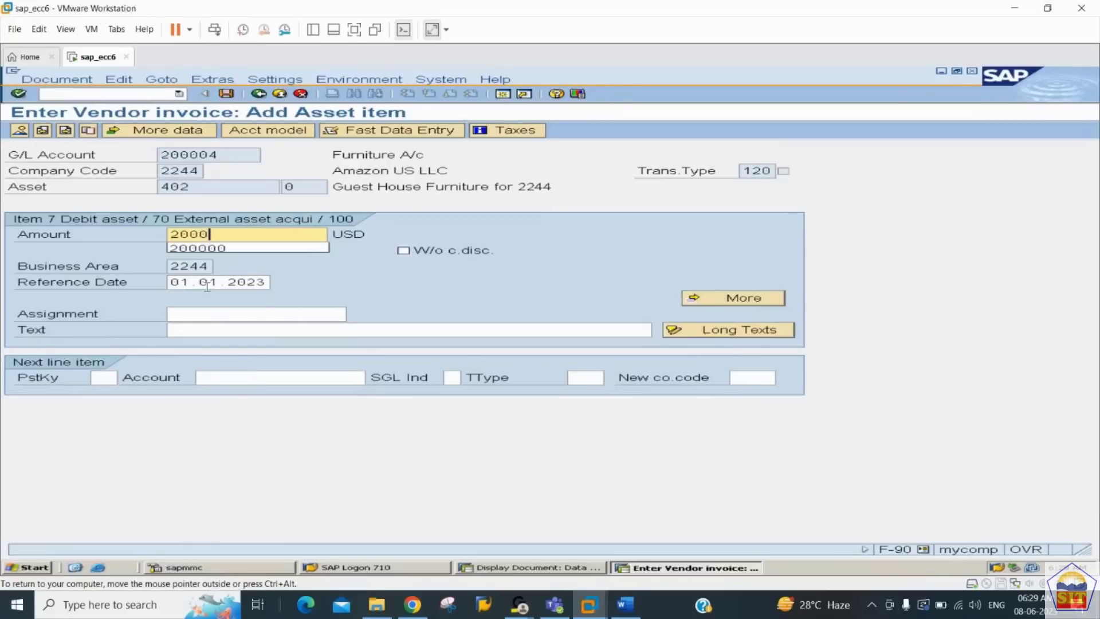
pyautogui.press('Tab')
pyautogui.hotkey('shift', 'Tab')
pyautogui.hotkey('shift', 'Tab')
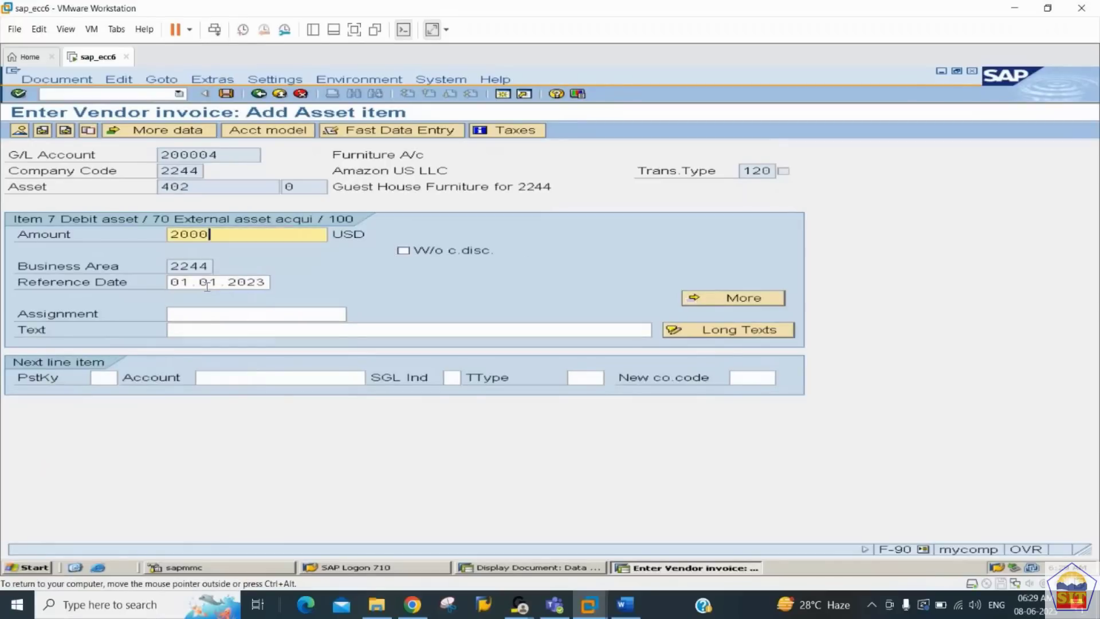
pyautogui.write('0')
pyautogui.press('Tab')
pyautogui.press('Tab')
pyautogui.press('Tab')
pyautogui.press('Tab')
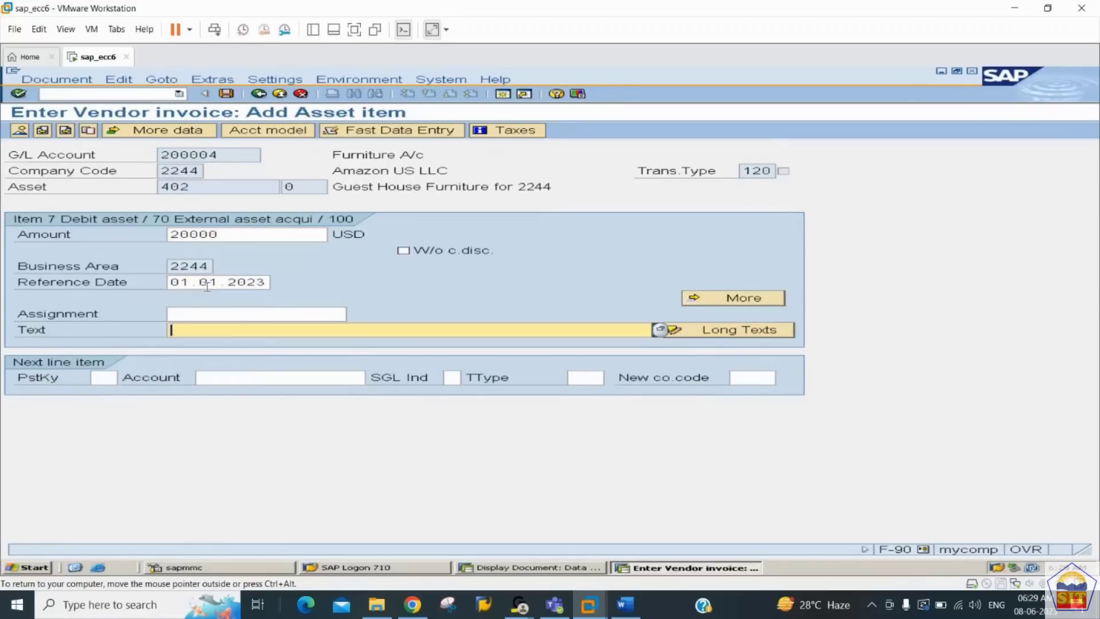
pyautogui.write('guest house furn')
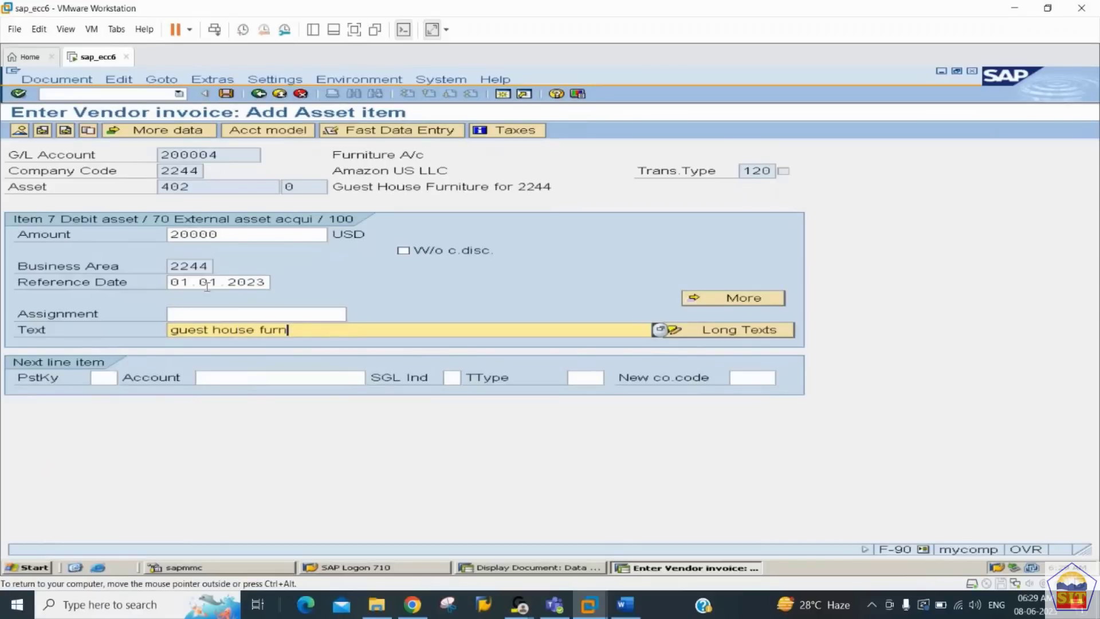
pyautogui.write('iture')
pyautogui.press('Tab')
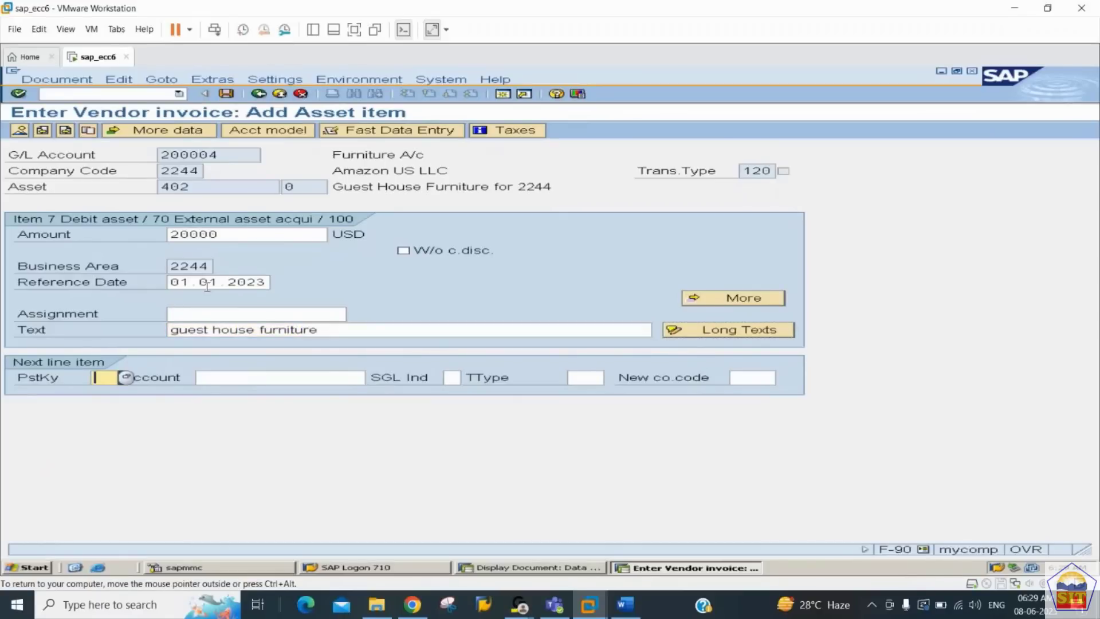
# Add a next line item with posting key 70, vehicle asset 501-0 and transaction type 100, and proceed to it
pyautogui.write('70')
pyautogui.press('Tab')
pyautogui.press('Down')
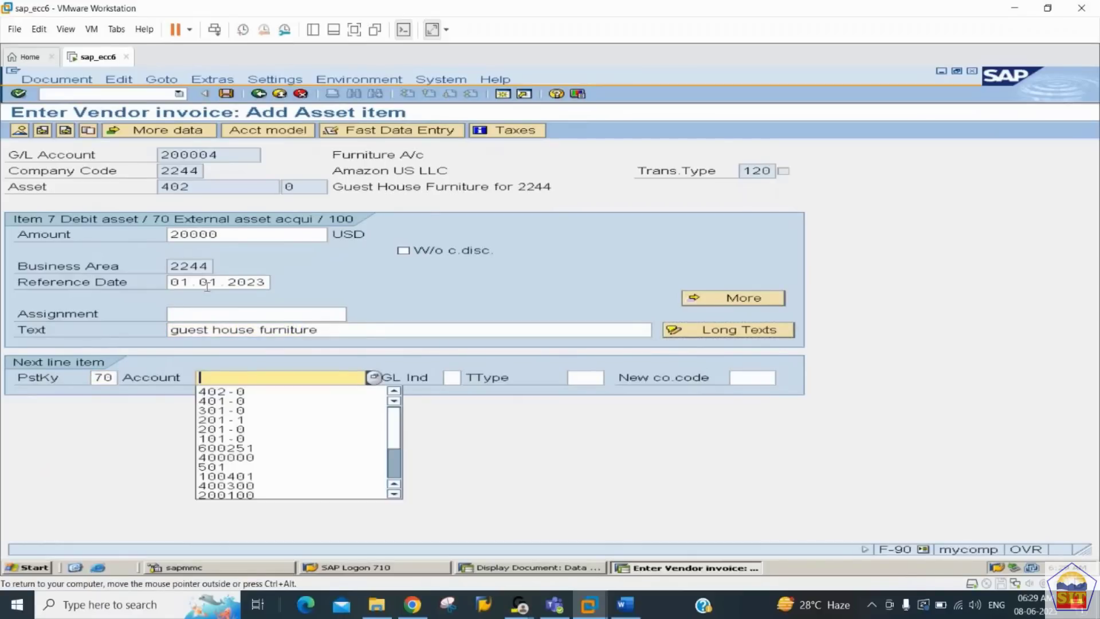
pyautogui.press('Down')
pyautogui.press('Down')
pyautogui.press('Tab')
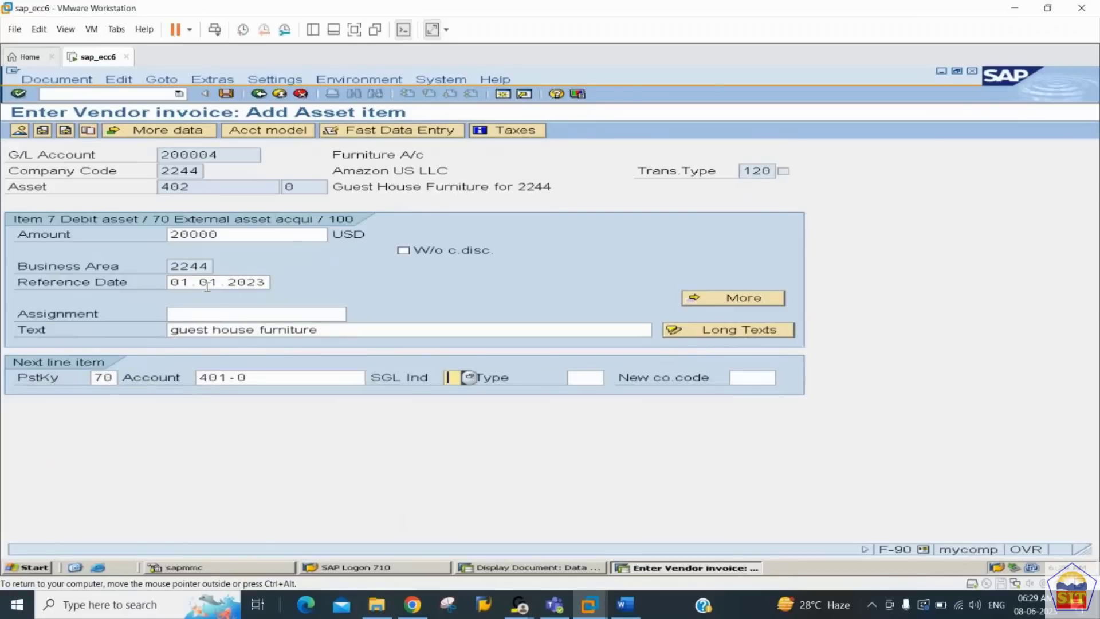
pyautogui.hotkey('shift', 'Tab')
pyautogui.press('Left')
pyautogui.press('Left')
pyautogui.press('Left')
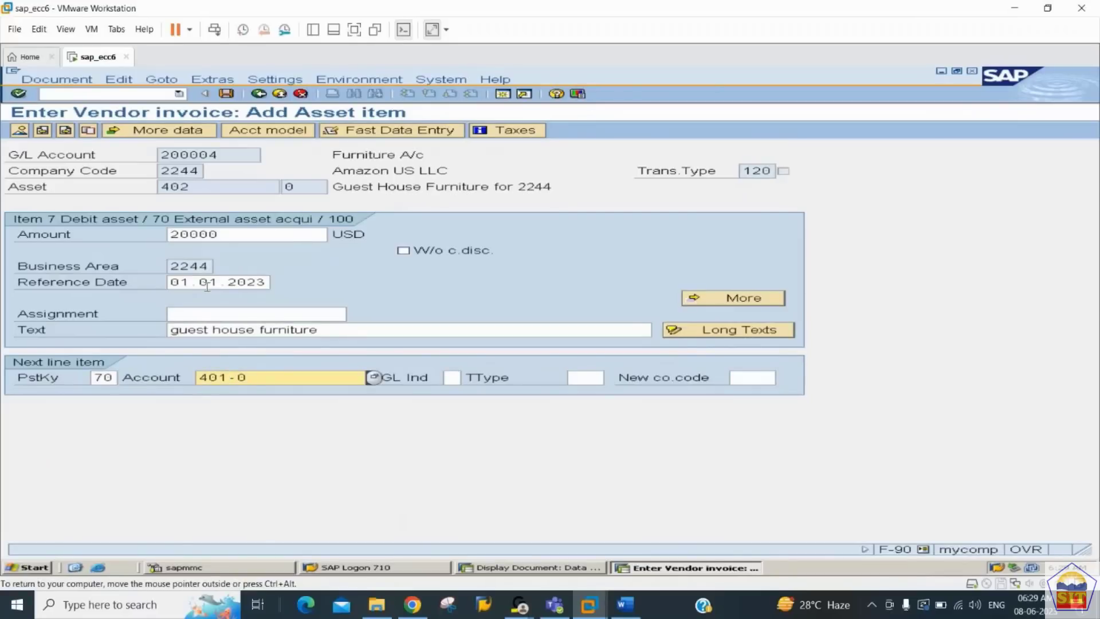
pyautogui.write('5')
pyautogui.press('Tab')
pyautogui.press('Tab')
pyautogui.write('10')
pyautogui.press('Return')
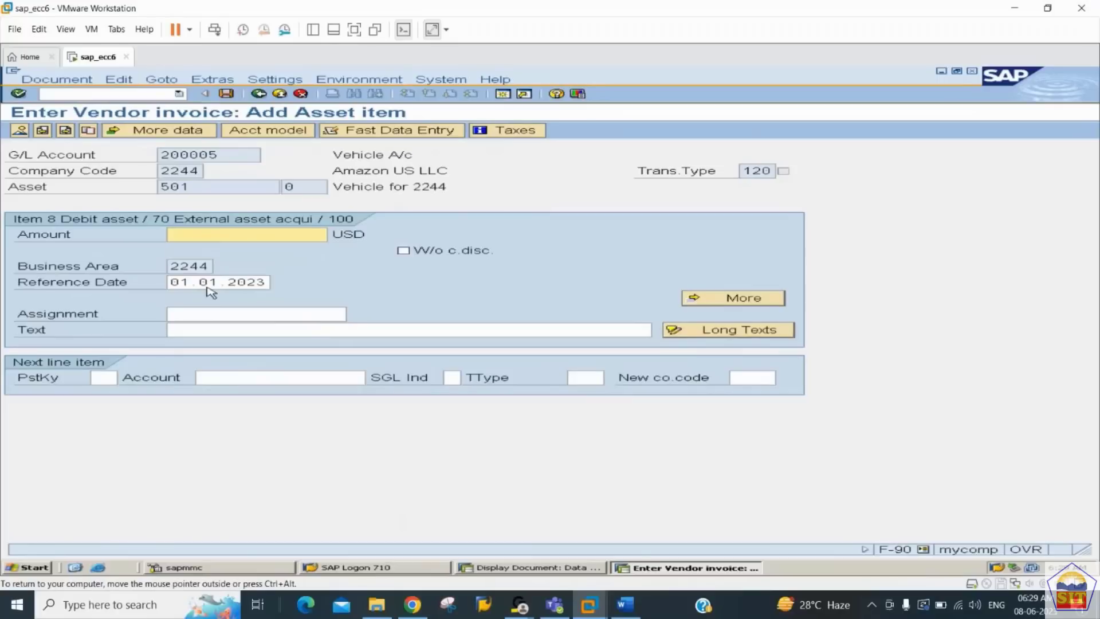
# Enter an amount of 15000 USD and the text "vehicle purchase" for the vehicle asset item
pyautogui.write('15000')
pyautogui.press('Tab')
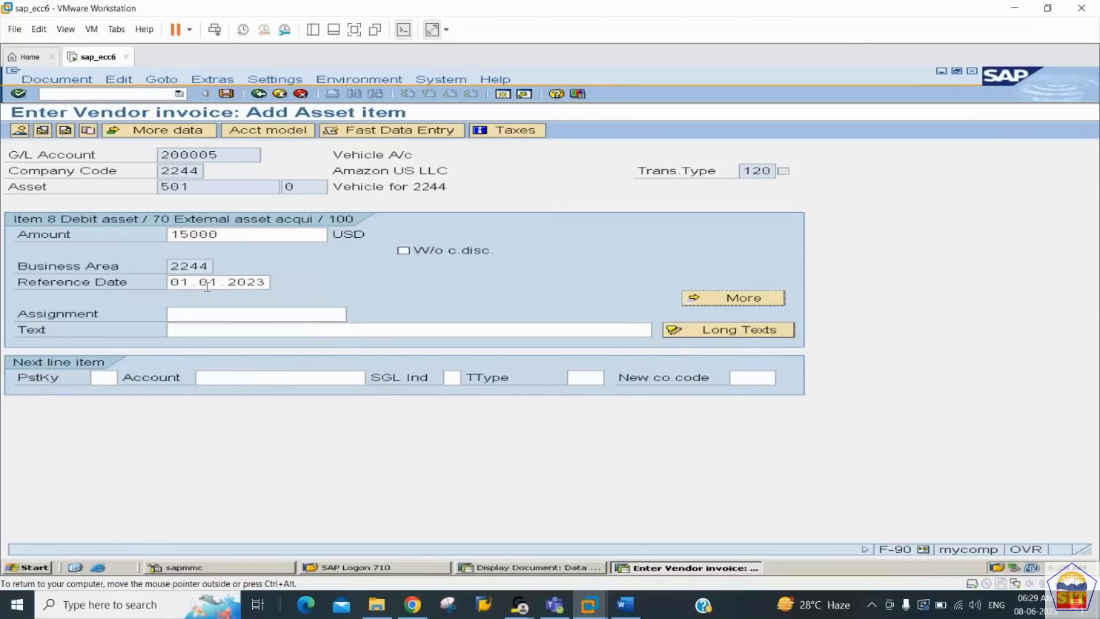
pyautogui.press('Tab')
pyautogui.write('vehicle')
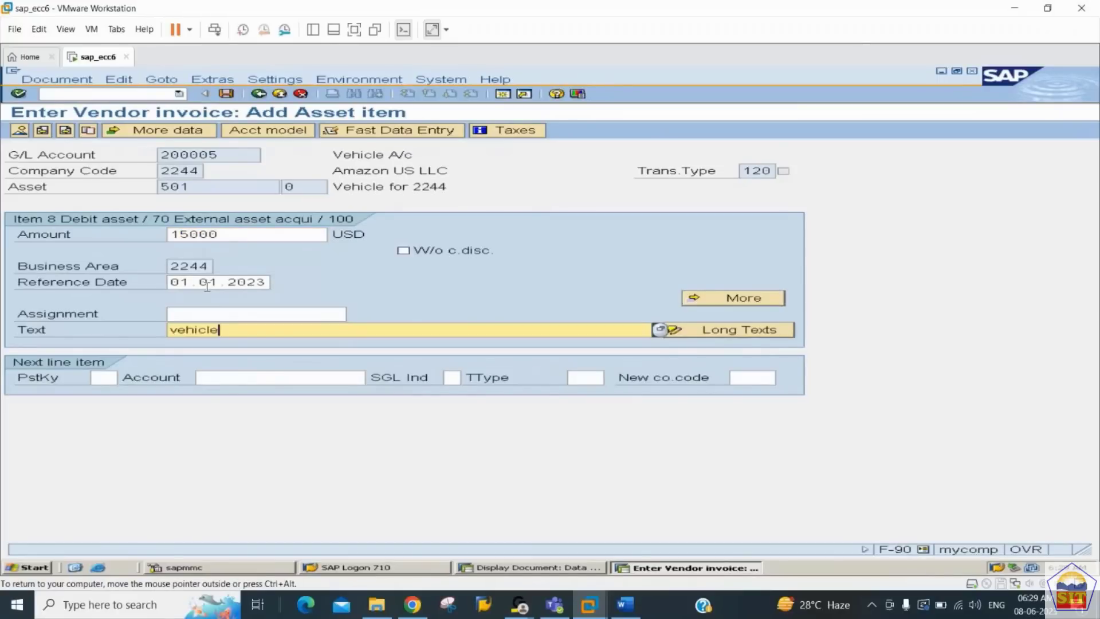
pyautogui.write(' purchase')
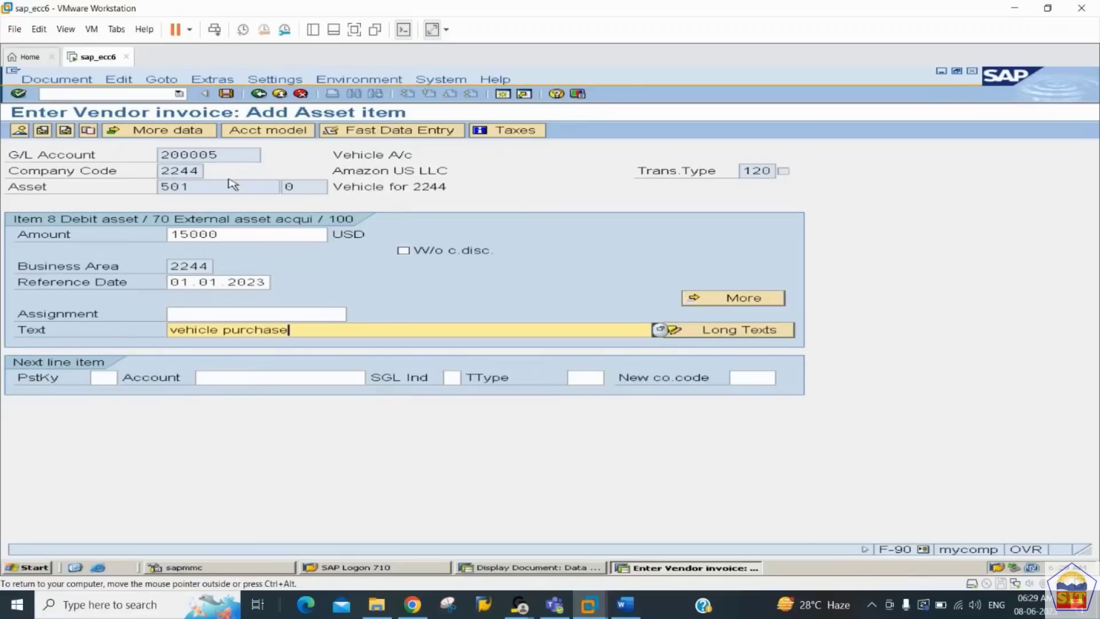
# Try to replace the vehicle item's amount with * and confirm the line item
pyautogui.doubleClick(229, 235)
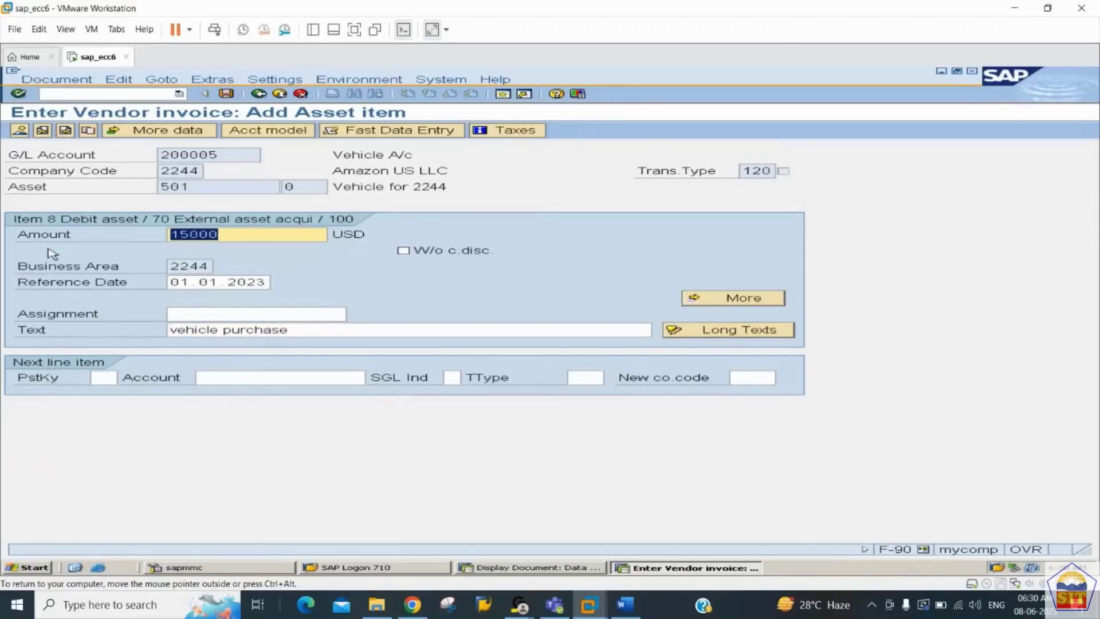
pyautogui.write('*')
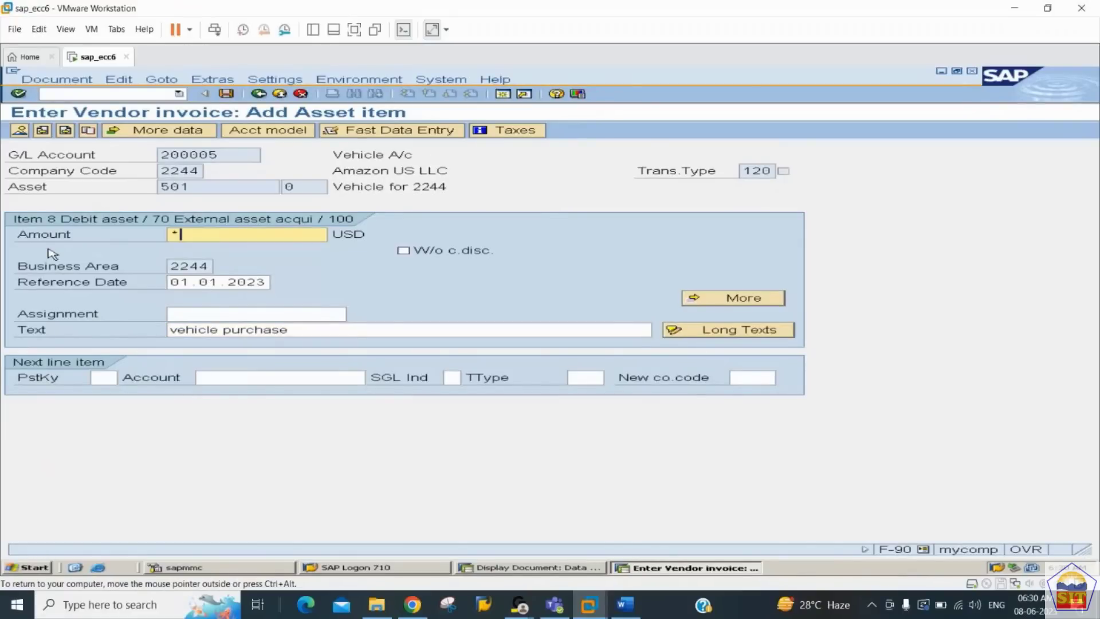
pyautogui.press('Tab')
pyautogui.press('Tab')
pyautogui.press('Tab')
pyautogui.press('Tab')
pyautogui.press('Tab')
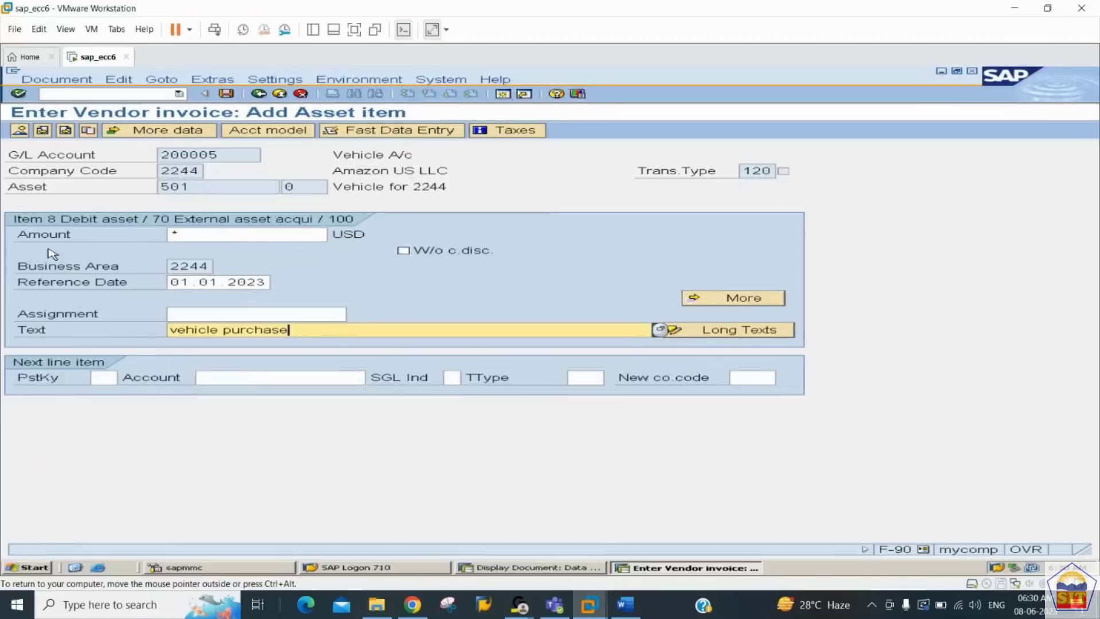
pyautogui.press('Return')
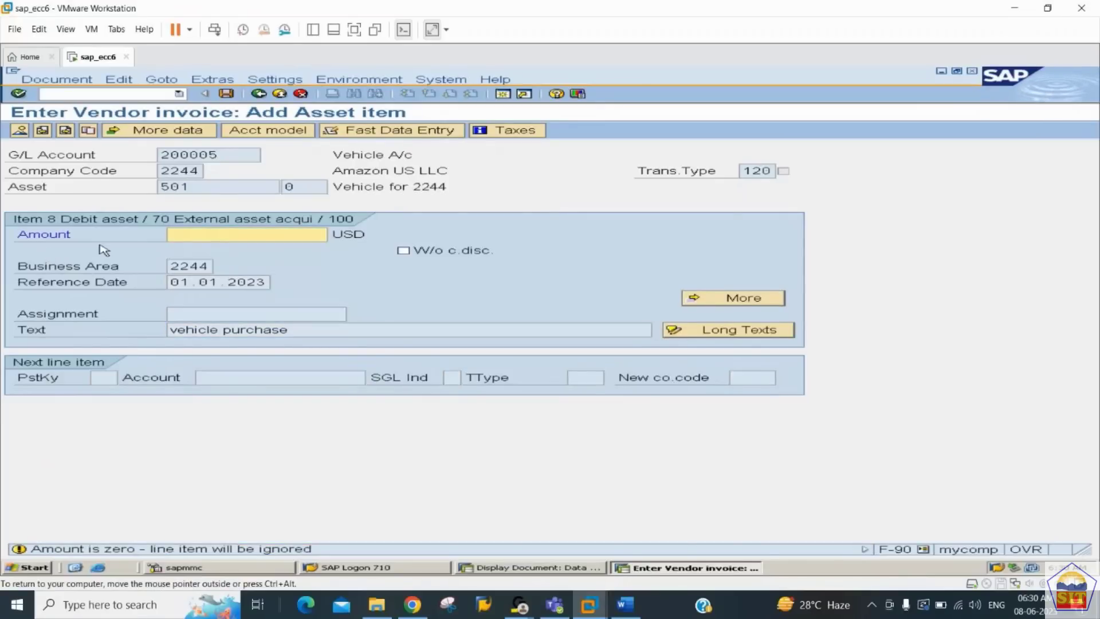
# Try to confirm the vehicle item with an amount of 0
pyautogui.write('0')
pyautogui.press('Return')
pyautogui.press('Return')
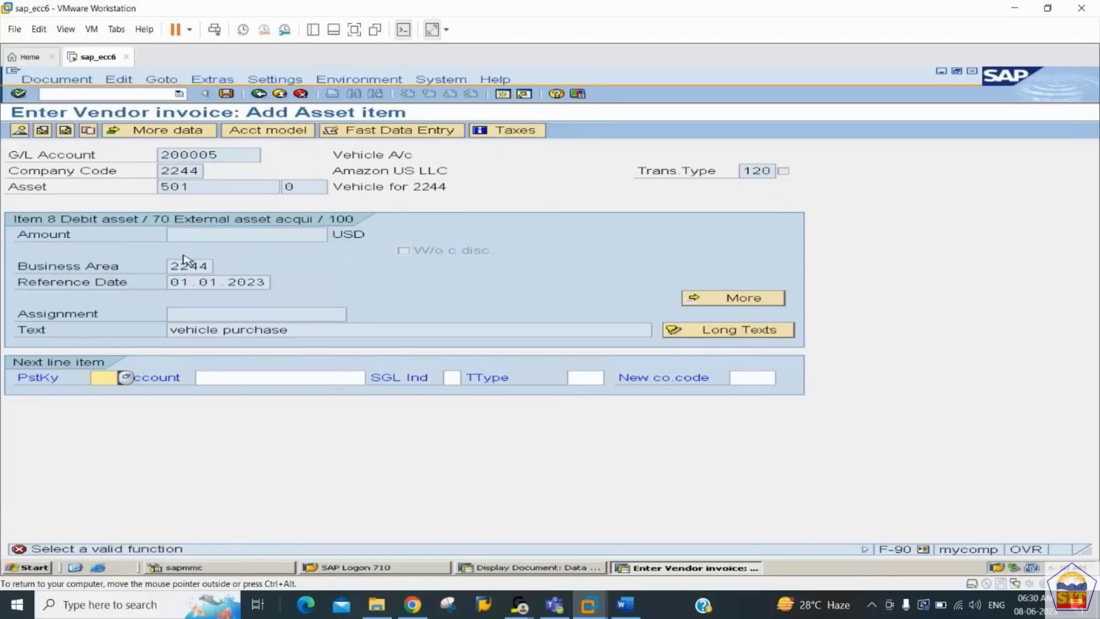
pyautogui.press('Return')
# Enter the next line item again with posting key 70, vehicle asset 501-0 and transaction type 100, and proceed to it
pyautogui.write('70')
pyautogui.press('Tab')
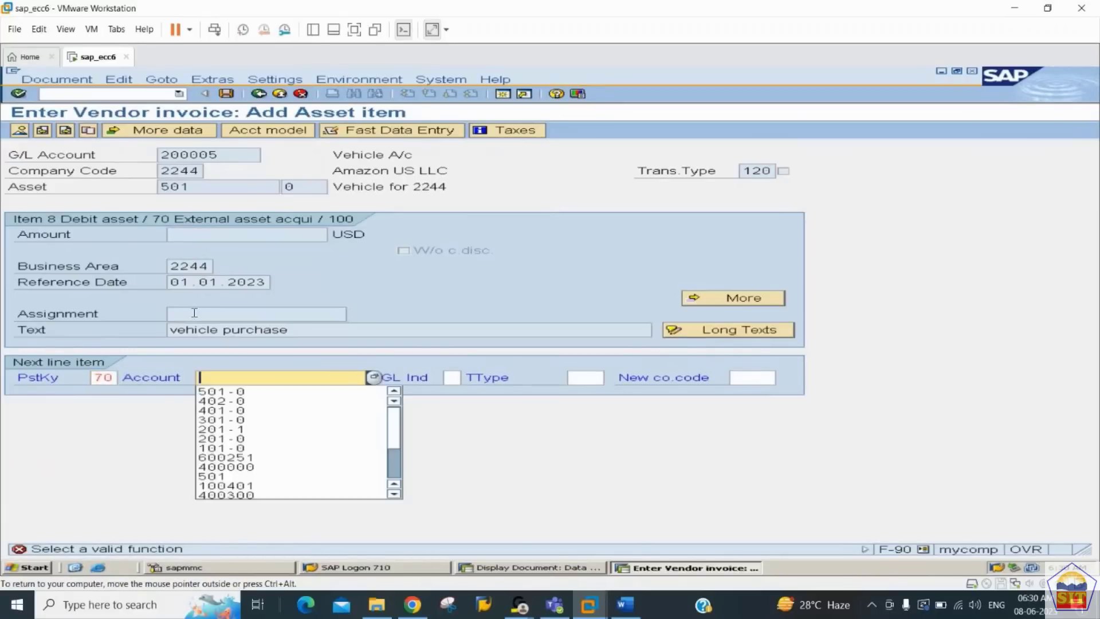
pyautogui.press('Down')
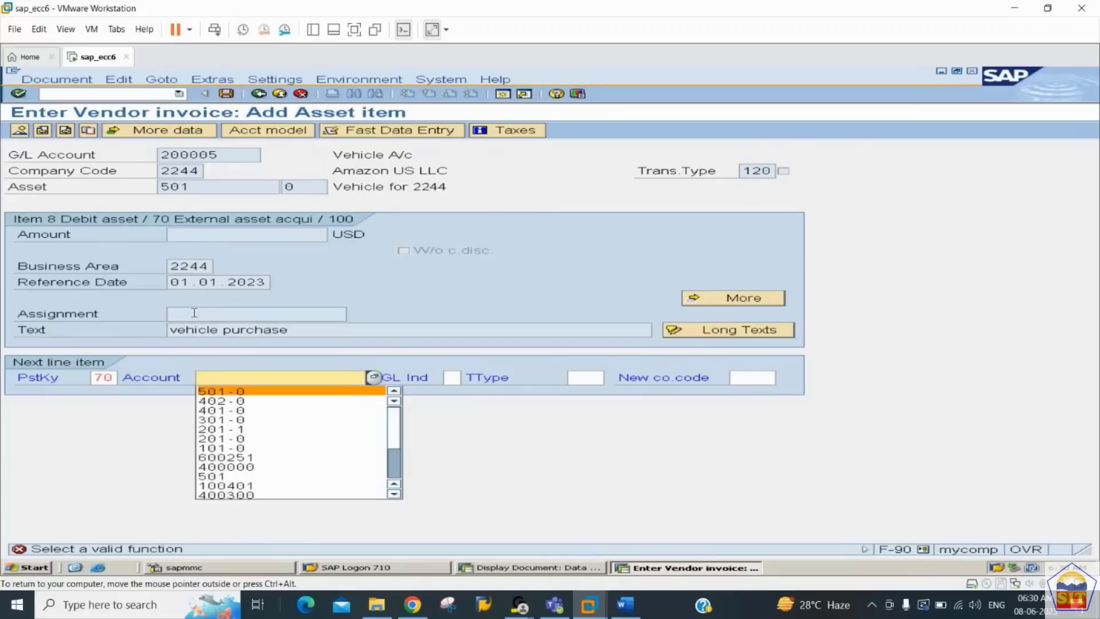
pyautogui.press('Tab')
pyautogui.press('Tab')
pyautogui.write('100')
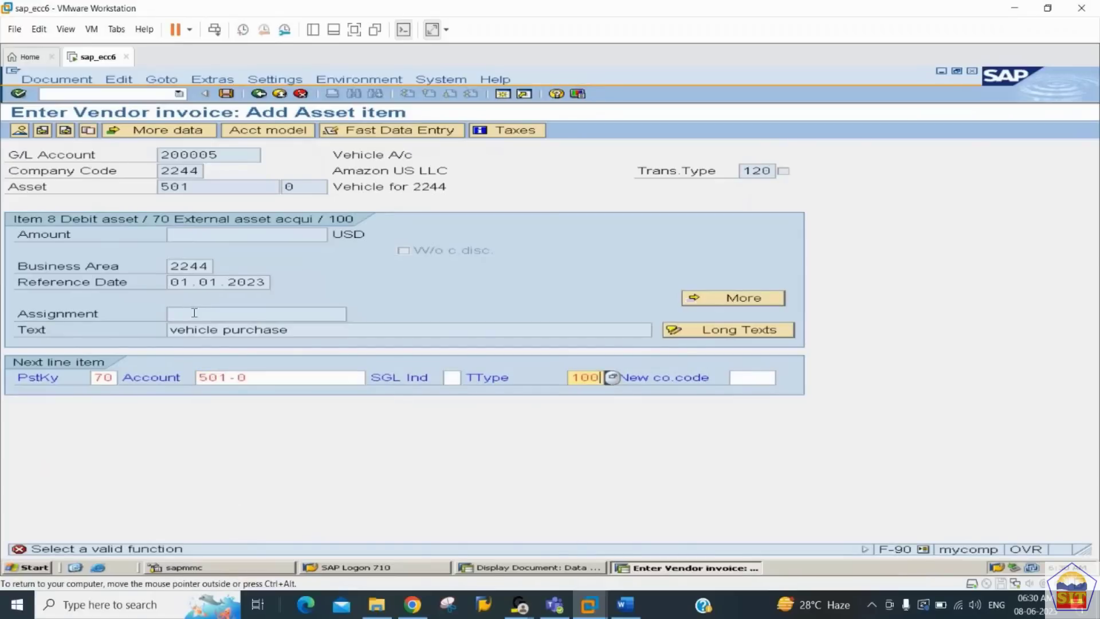
pyautogui.press('Return')
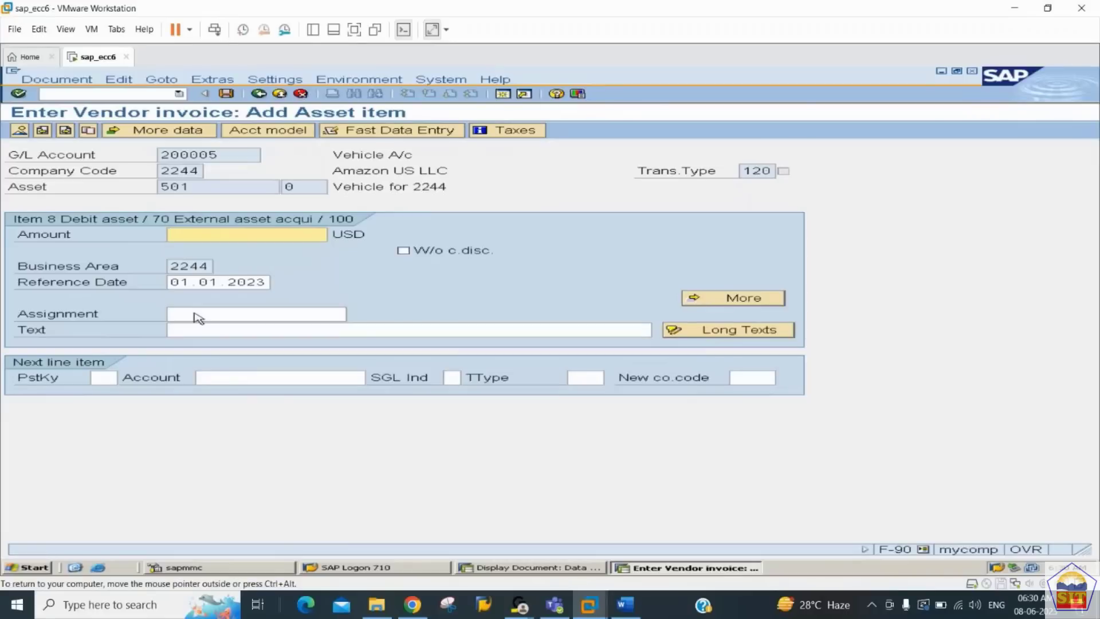
pyautogui.write('1')
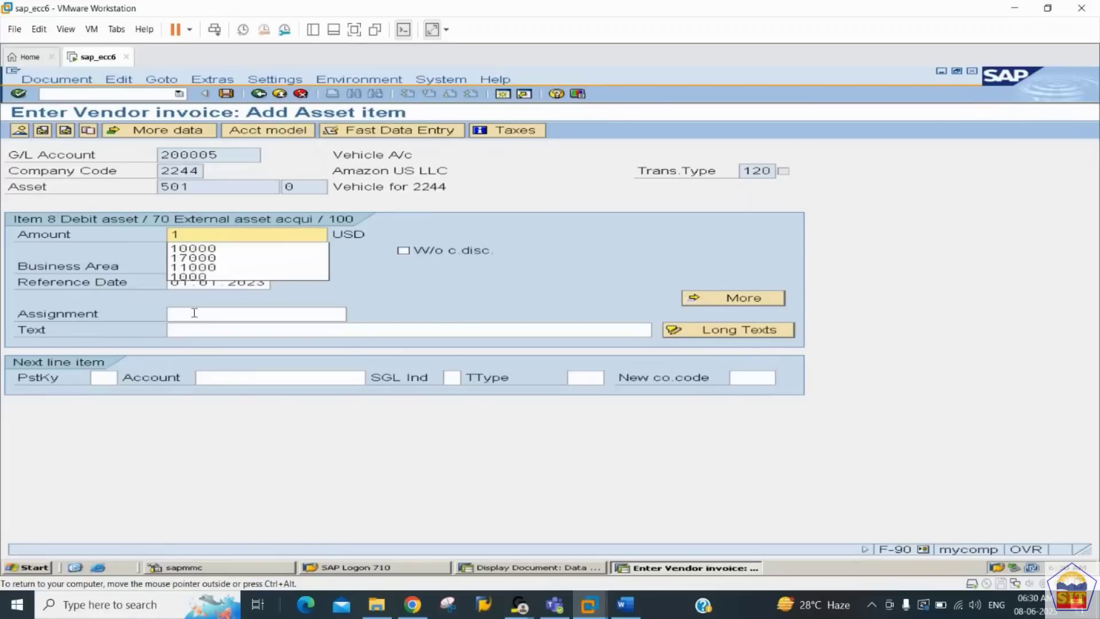
pyautogui.press('BackSpace')
pyautogui.write('0')
pyautogui.press('Tab')
pyautogui.press('Tab')
pyautogui.press('Tab')
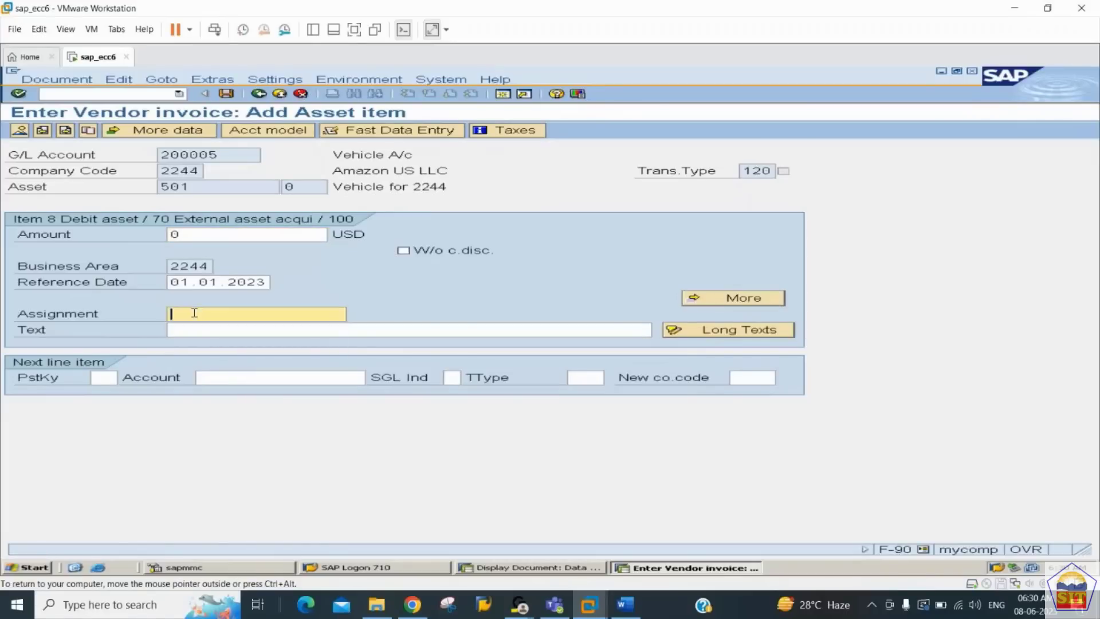
pyautogui.hotkey('shift', 'Tab')
pyautogui.hotkey('shift', 'Tab')
pyautogui.hotkey('shift', 'Tab')
pyautogui.hotkey('shift', 'Tab')
pyautogui.press('BackSpace')
# Enter an amount of 10 USD and the text "asset acquisition" for the vehicle asset item and confirm it
pyautogui.write('10')
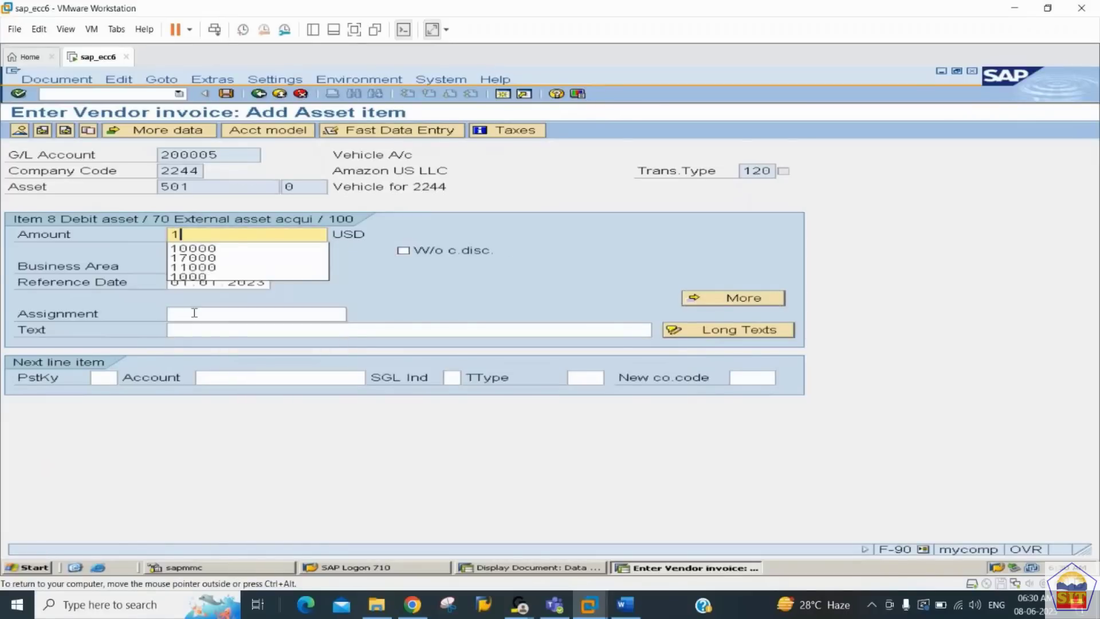
pyautogui.press('Tab')
pyautogui.press('Tab')
pyautogui.press('Tab')
pyautogui.press('Tab')
pyautogui.write('asset acquisition')
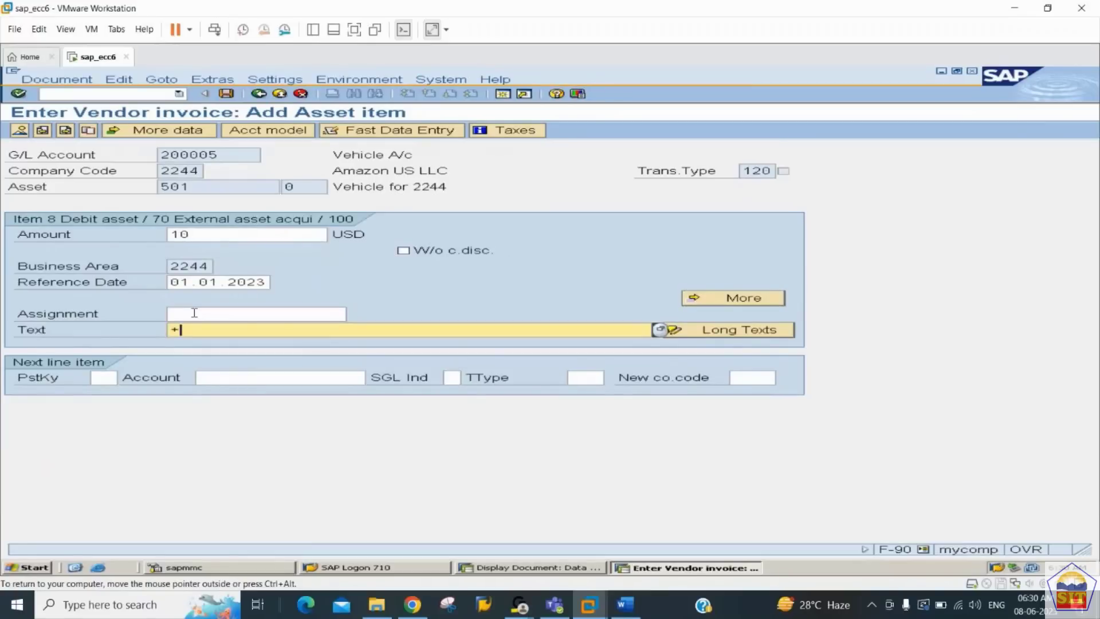
pyautogui.press('Return')
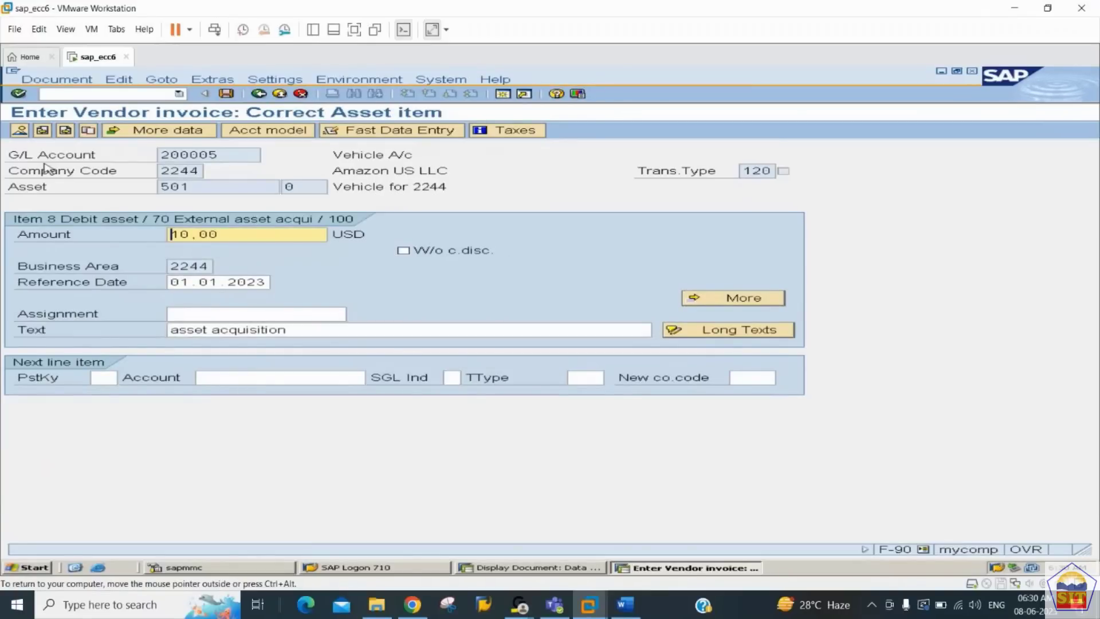
# Open the guest house furniture item, asset 402, from the document overview and set its amount to 10.000,00 USD
pyautogui.click(20, 130)
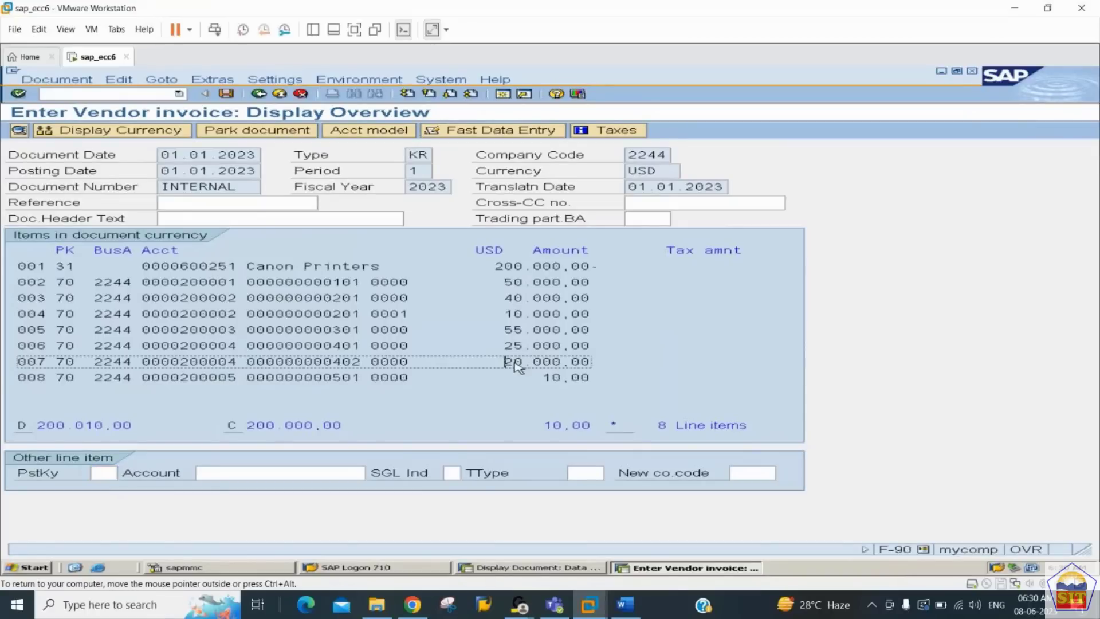
pyautogui.doubleClick(513, 361)
pyautogui.write('10.000,00')
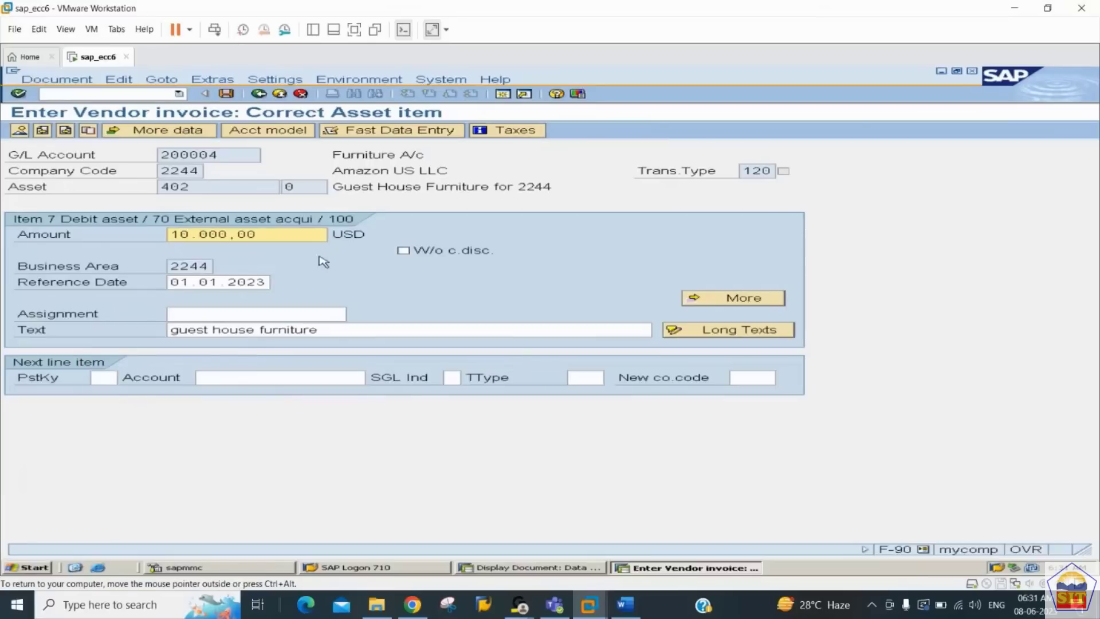
pyautogui.click(19, 131)
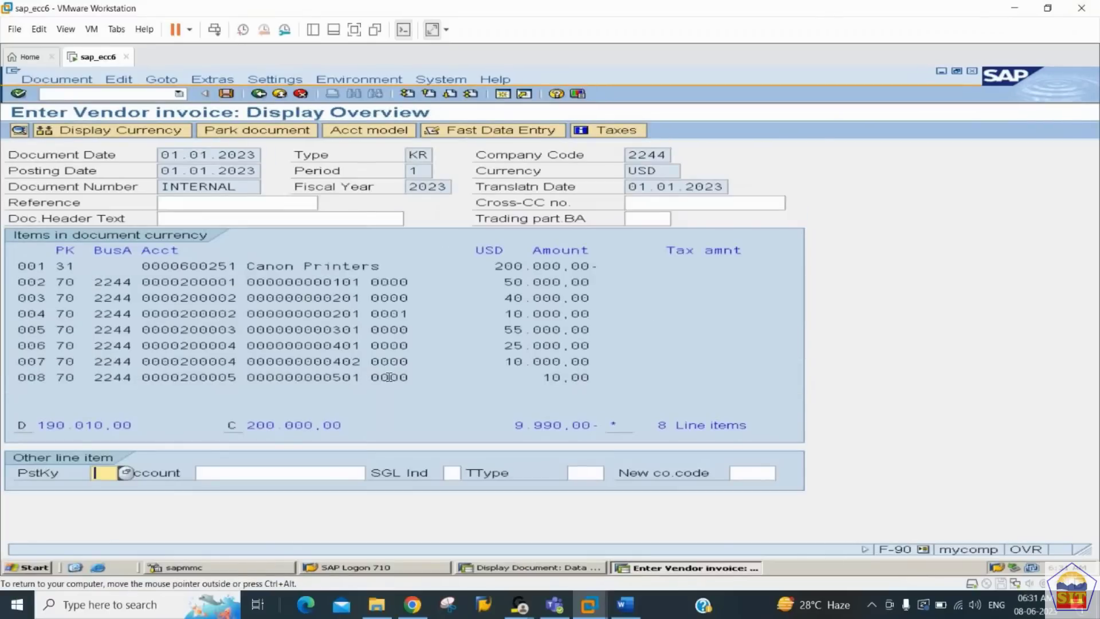
# Open the vehicle asset 501 line item from the overview and set its amount to 10.000,00 USD
pyautogui.click(534, 377)
pyautogui.doubleClick(534, 377)
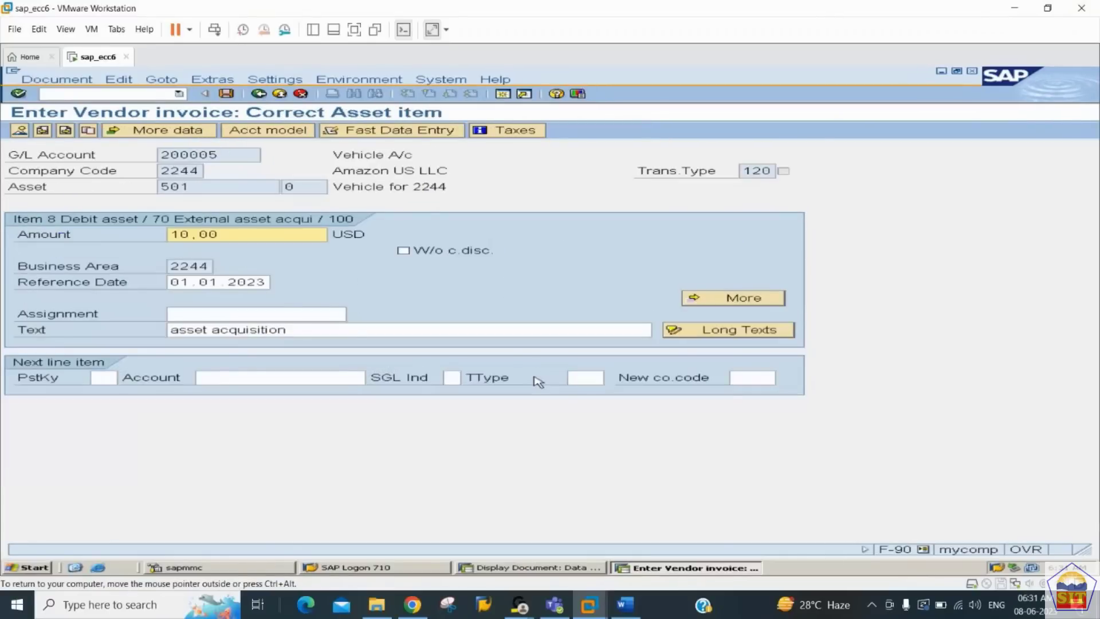
pyautogui.press('Right')
pyautogui.press('Right')
pyautogui.write('000')
pyautogui.press('Return')
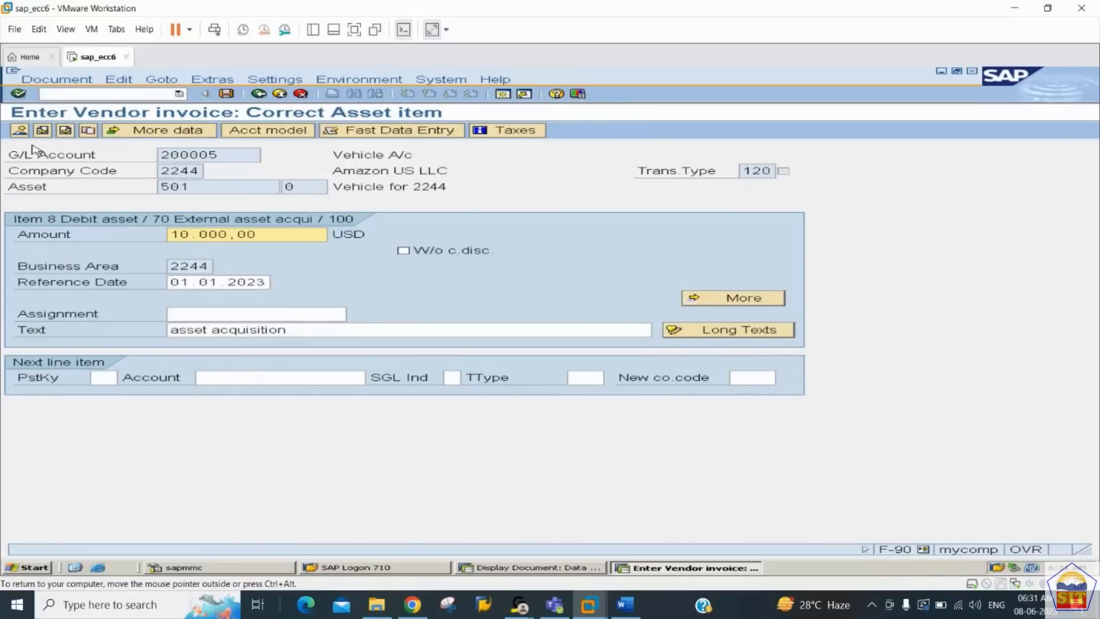
# Check the document balance in the overview and post the vendor invoice
pyautogui.click(20, 132)
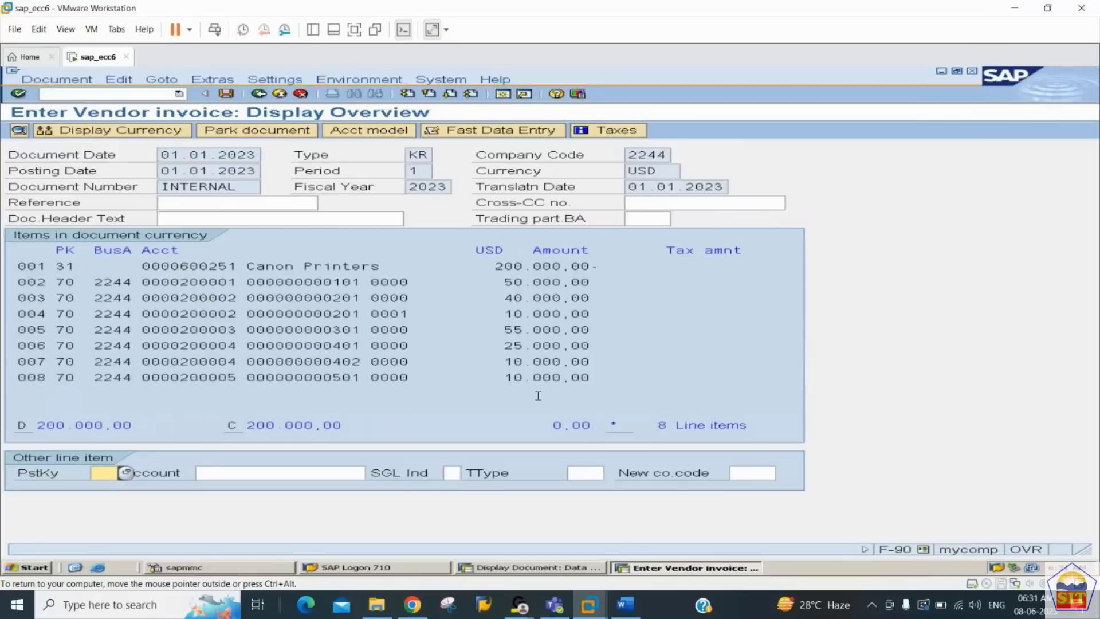
pyautogui.moveTo(547, 424); pyautogui.dragTo(648, 423)
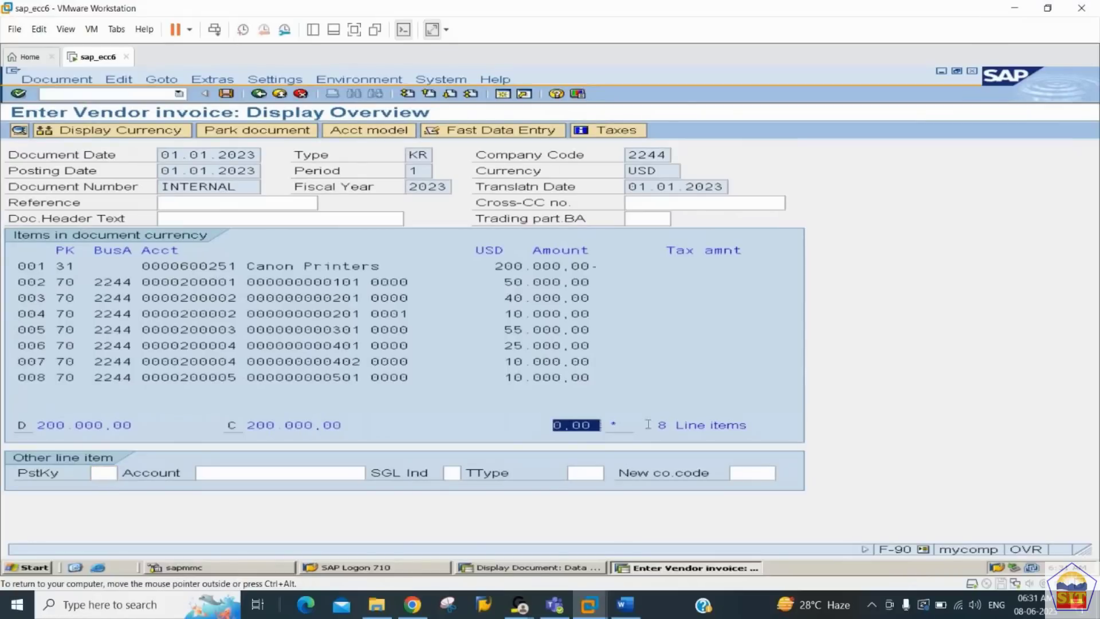
pyautogui.click(227, 97)
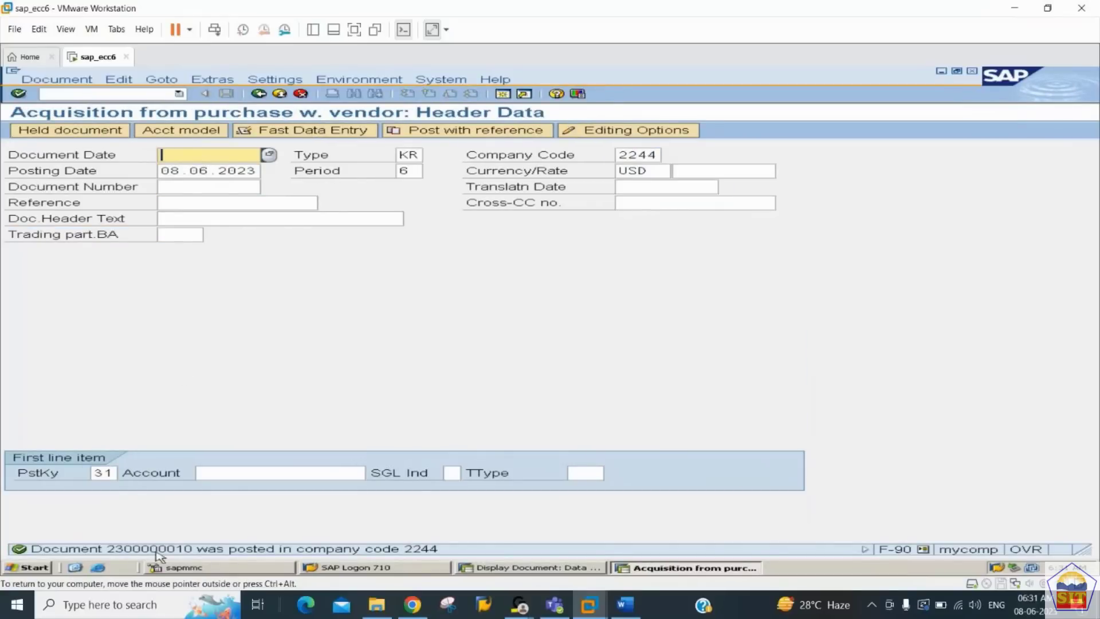
# Run transaction AS03 and examine the asset values of land asset 101-0 in company code 2244
pyautogui.click(81, 96)
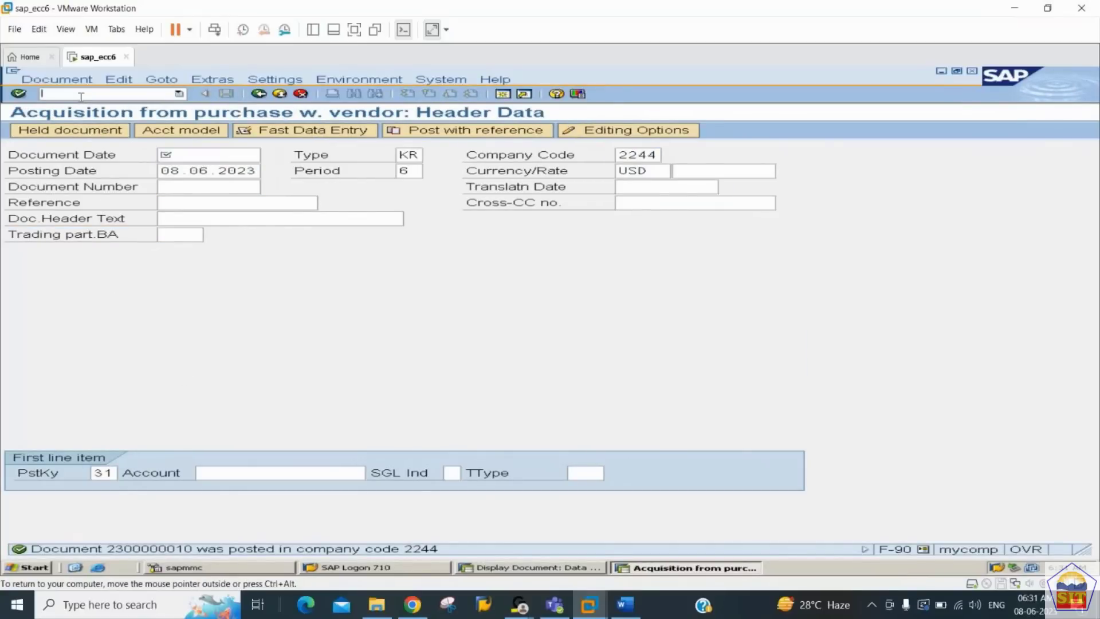
pyautogui.write('/nas03')
pyautogui.press('Return')
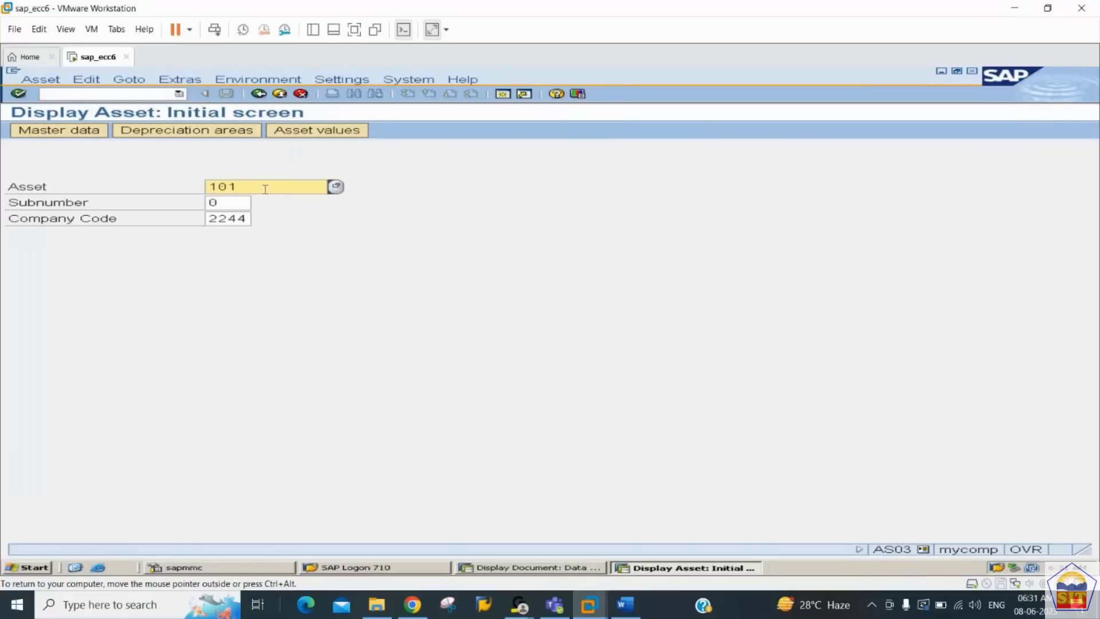
pyautogui.click(339, 136)
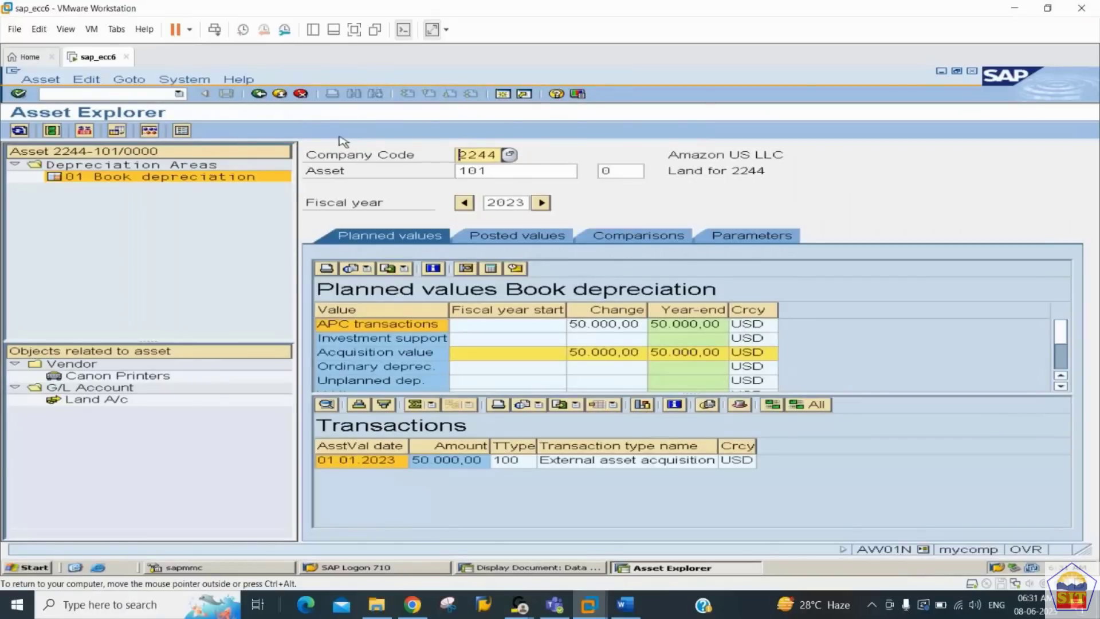
pyautogui.click(599, 329)
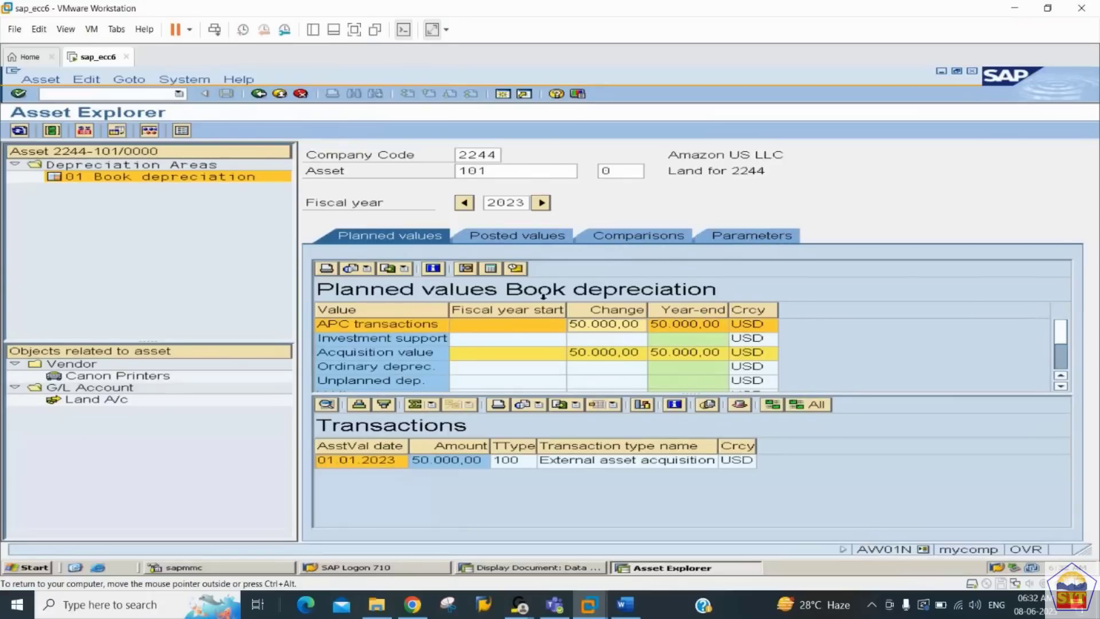
# Display building asset 201 in the Asset Explorer and examine its APC transactions, ordinary depreciation and acquisition transaction
pyautogui.click(497, 171)
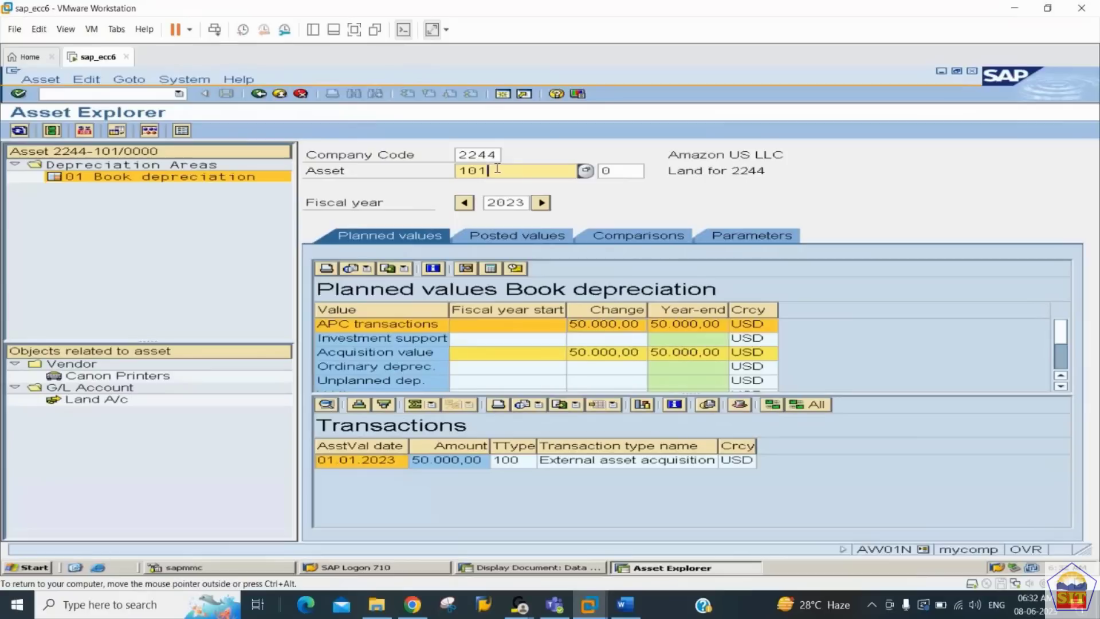
pyautogui.press('BackSpace')
pyautogui.press('BackSpace')
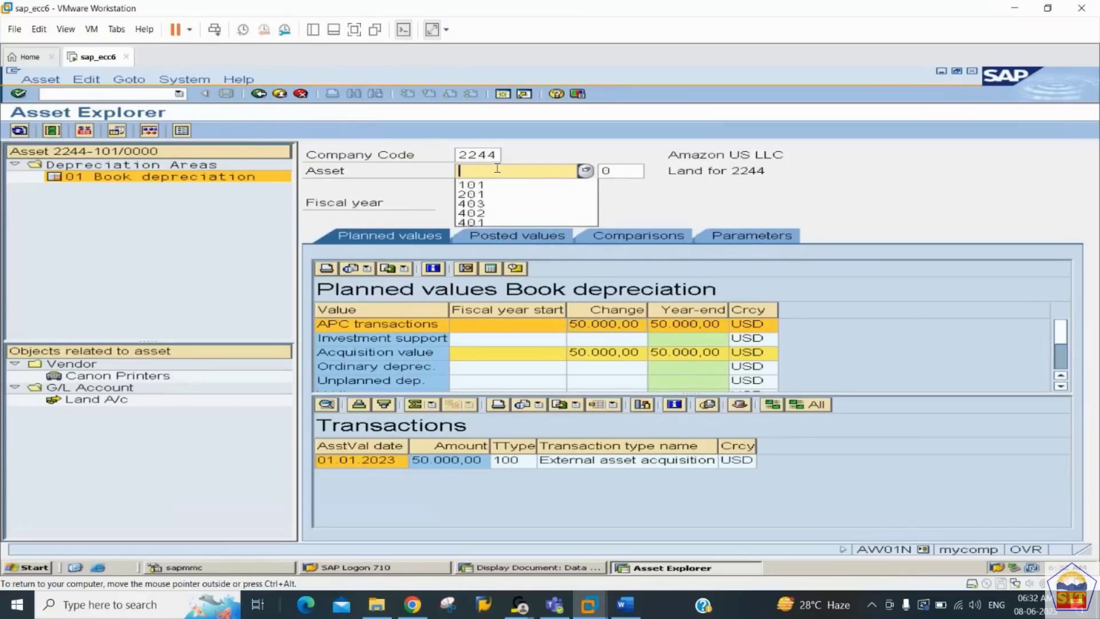
pyautogui.press('BackSpace')
pyautogui.write('201')
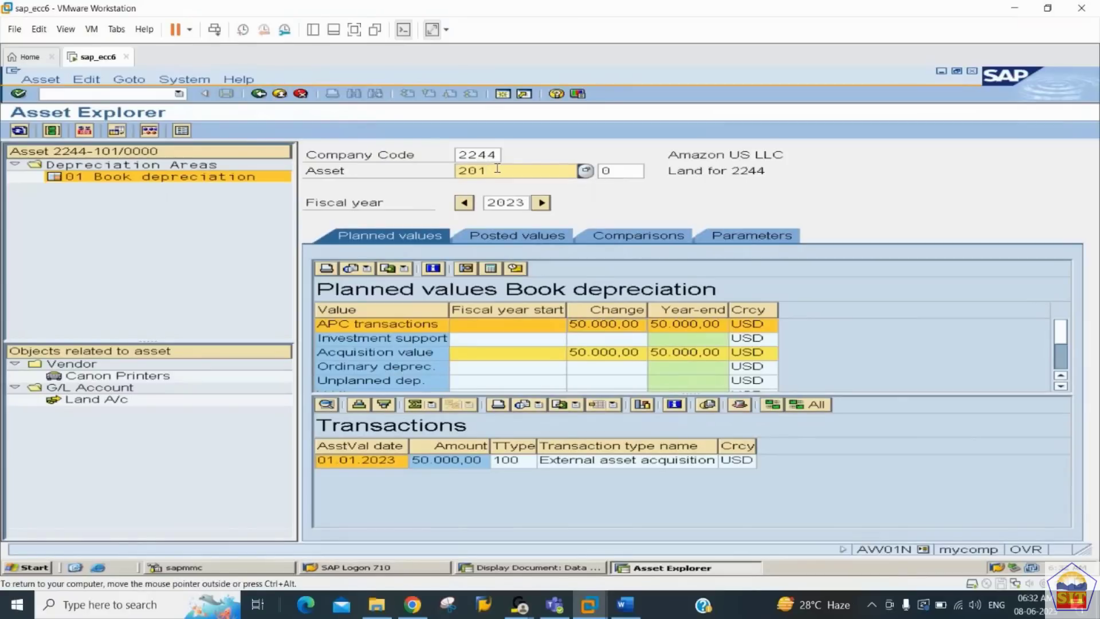
pyautogui.press('Return')
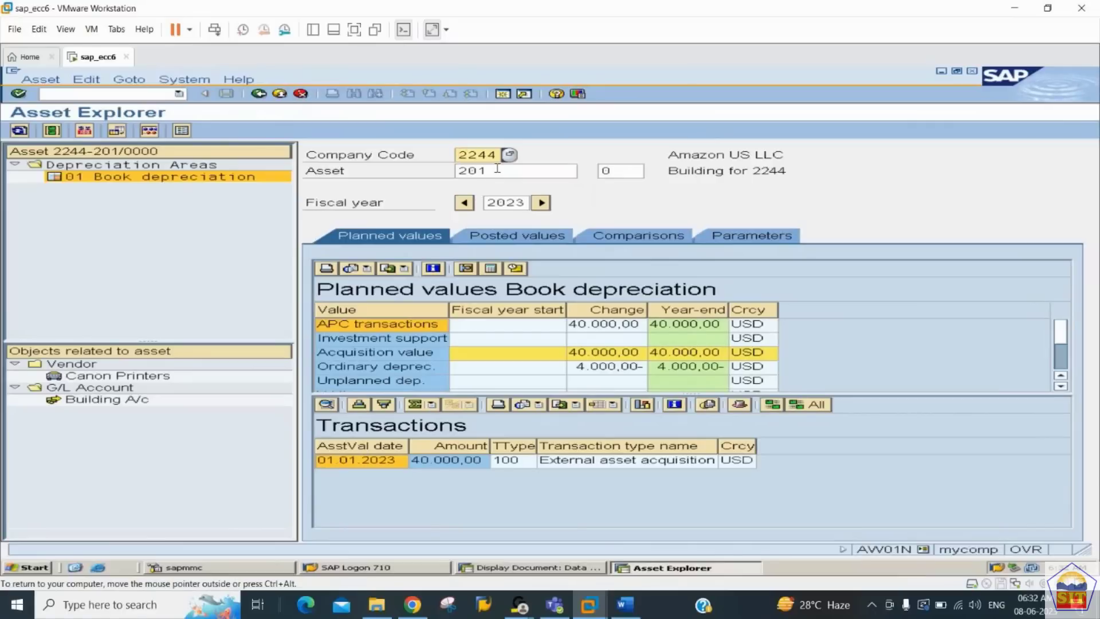
pyautogui.click(595, 330)
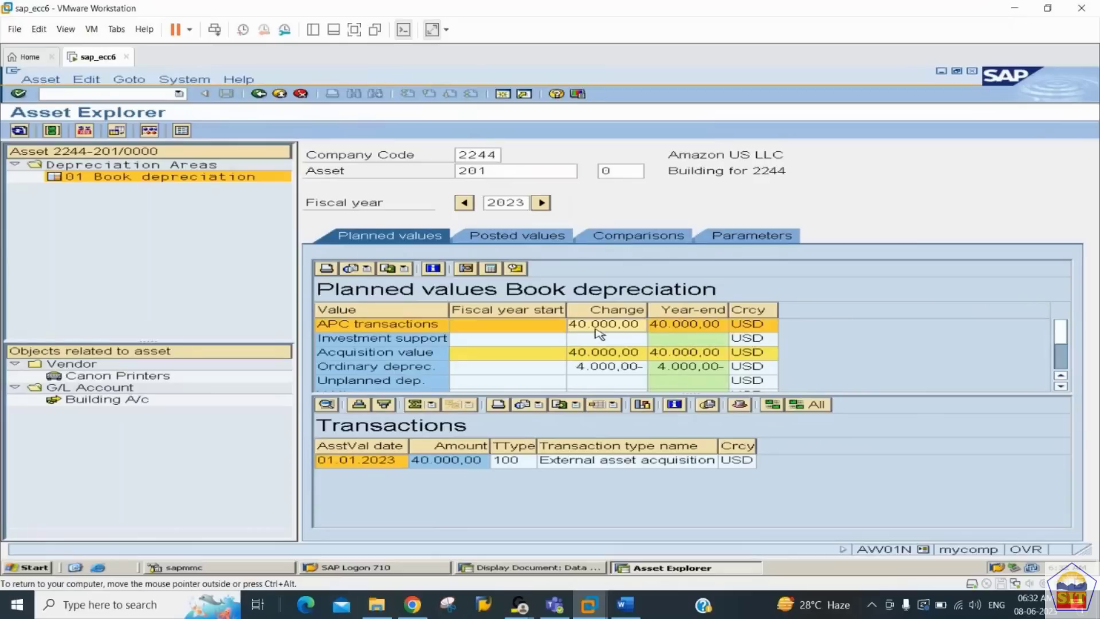
pyautogui.click(597, 374)
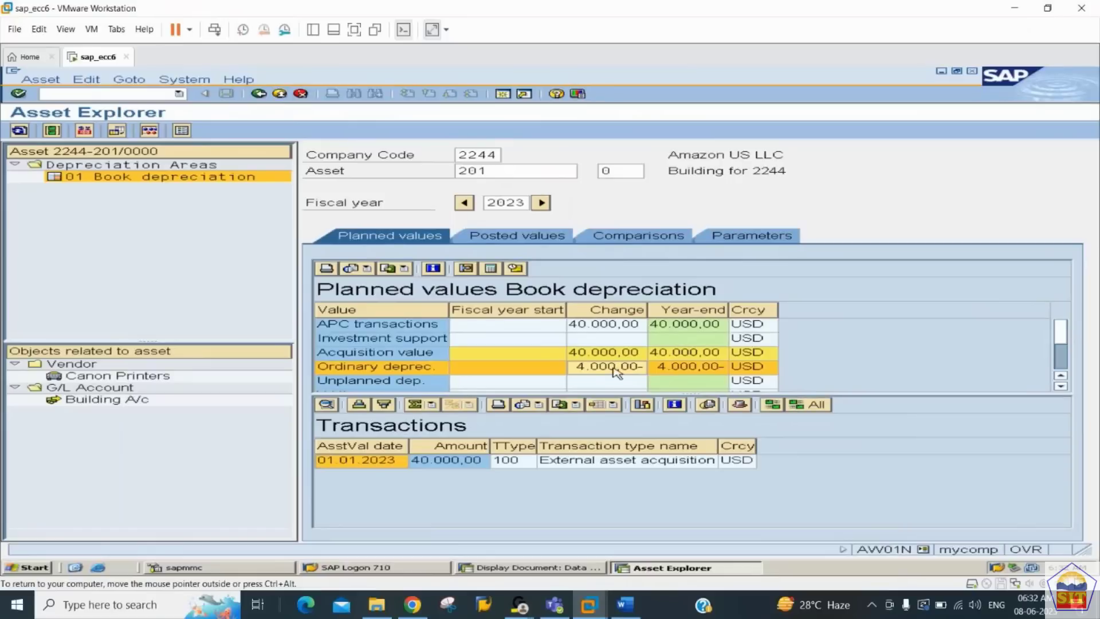
pyautogui.click(388, 463)
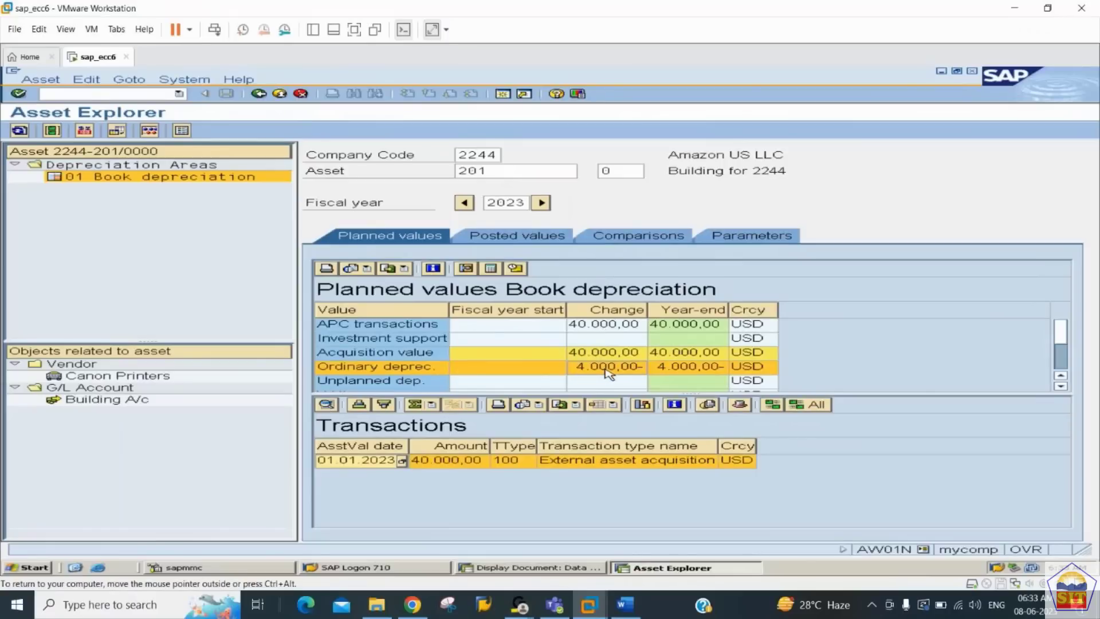
# Switch back to land asset 101 and check its planned ordinary depreciation
pyautogui.click(520, 174)
pyautogui.press('BackSpace')
pyautogui.press('BackSpace')
pyautogui.press('BackSpace')
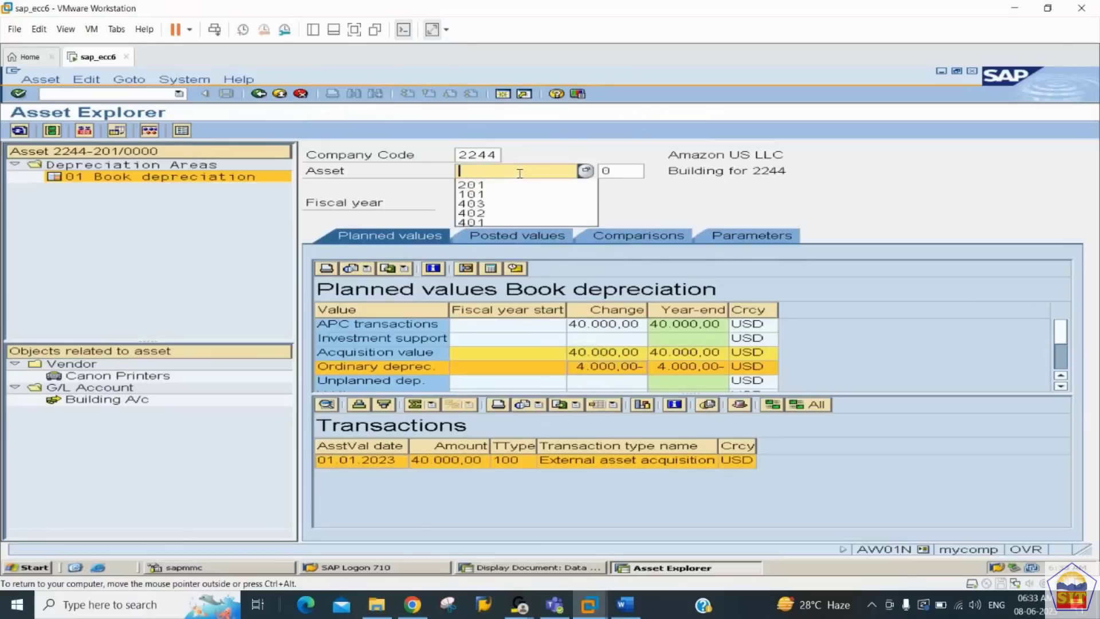
pyautogui.write('101')
pyautogui.press('Return')
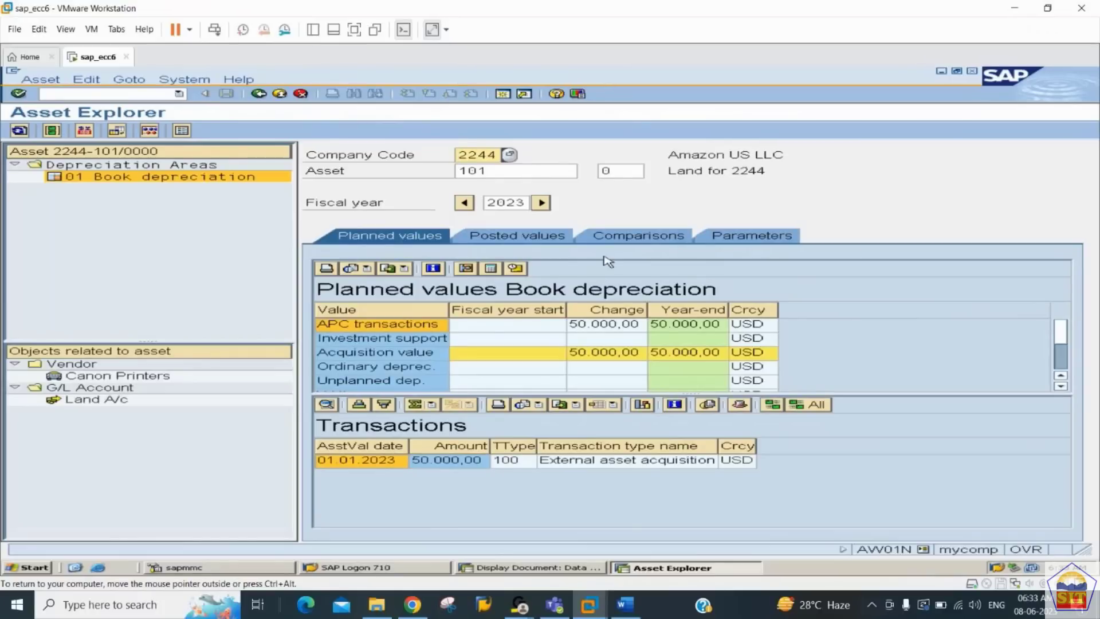
pyautogui.click(595, 370)
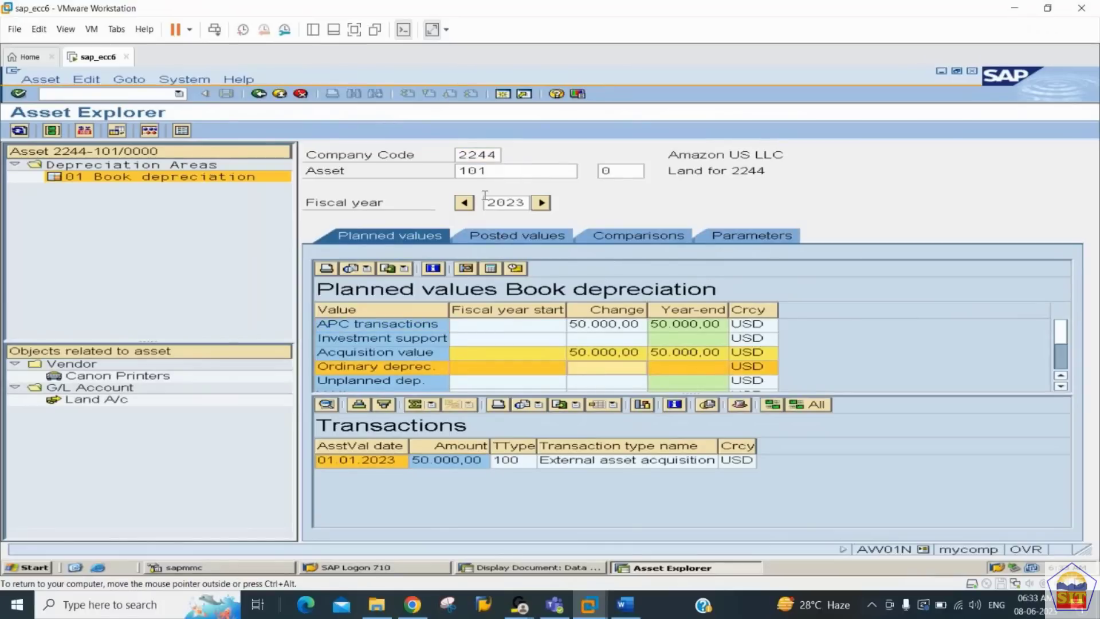
# Display building asset 201 again and check its planned ordinary depreciation for comparison with the land asset
pyautogui.click(495, 166)
pyautogui.press('BackSpace')
pyautogui.press('BackSpace')
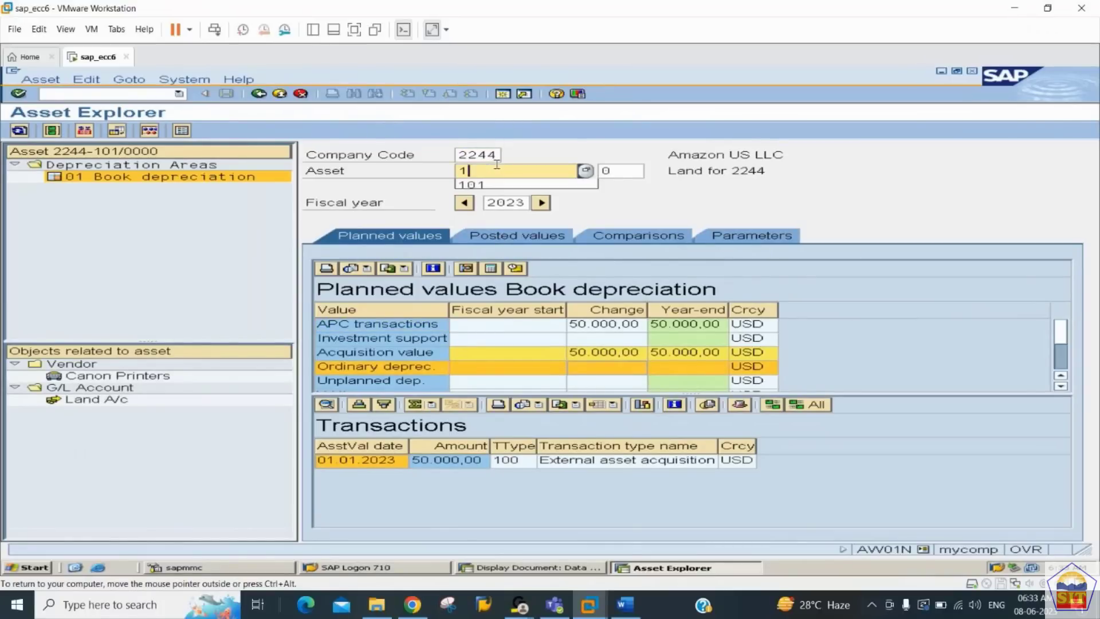
pyautogui.press('BackSpace')
pyautogui.write('201')
pyautogui.press('Return')
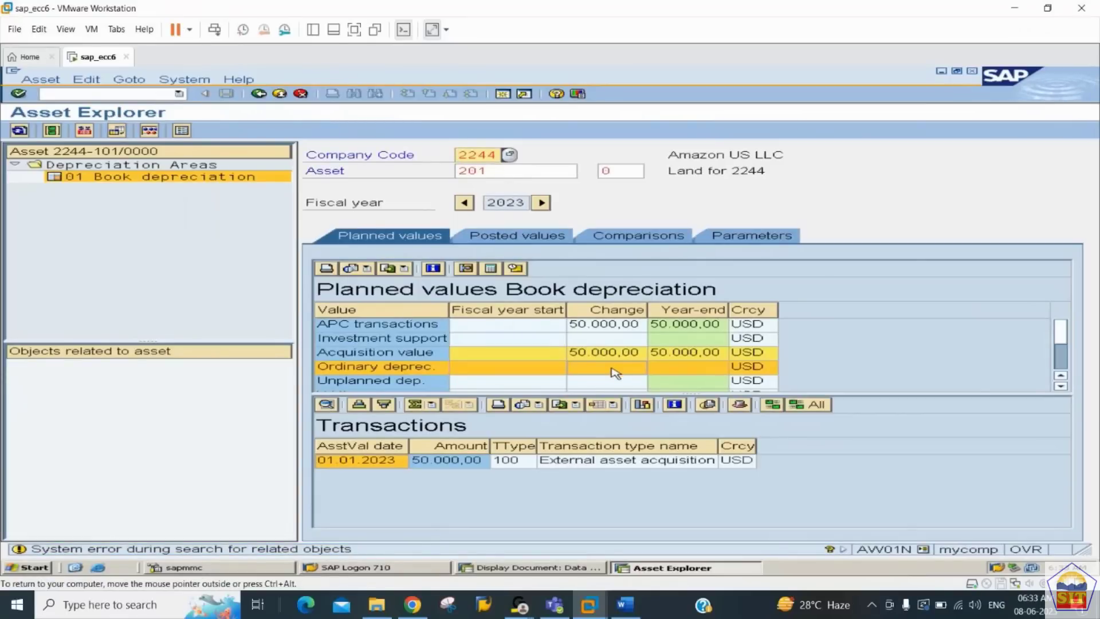
pyautogui.press('Return')
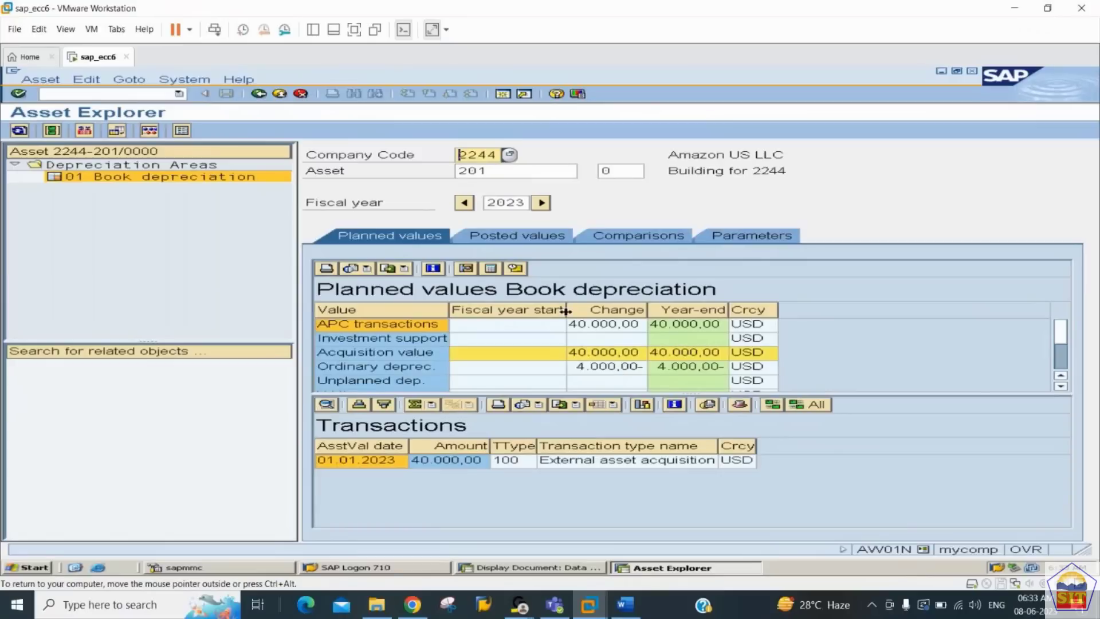
pyautogui.click(589, 371)
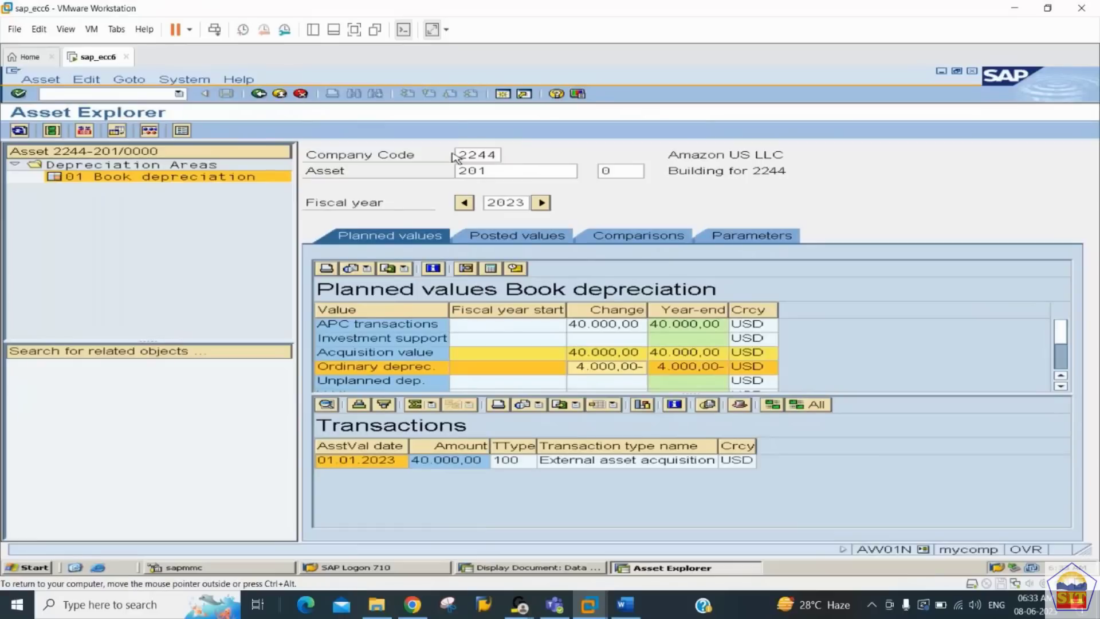
# Examine the posted values of building asset 201 for 2023, including APC transactions, ordinary depreciation and the depreciation amounts for periods 1 and 2
pyautogui.click(509, 237)
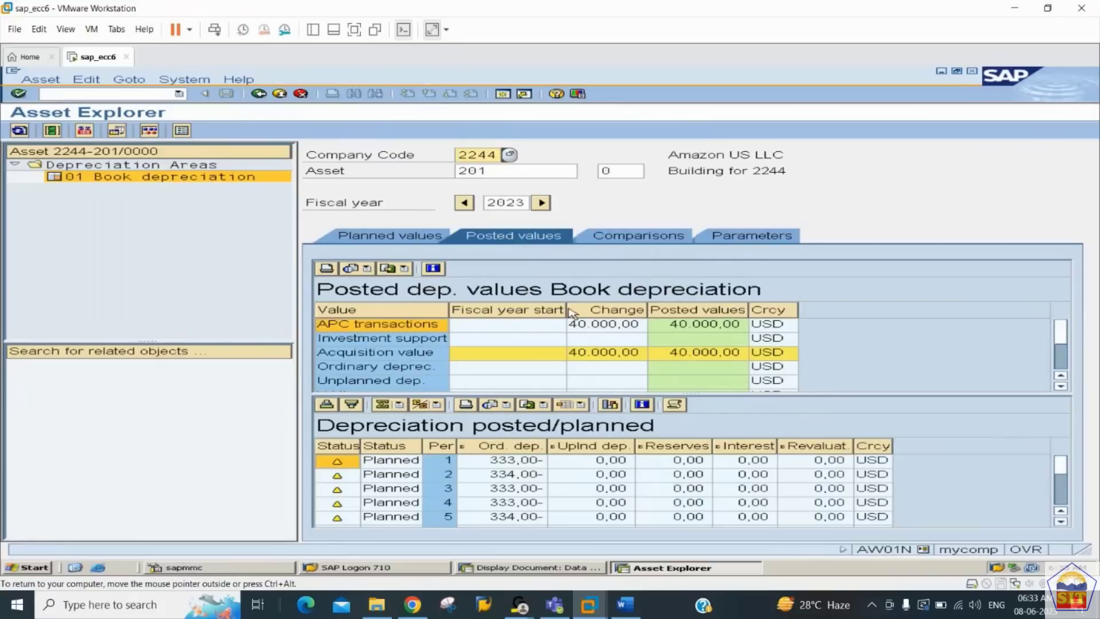
pyautogui.click(591, 328)
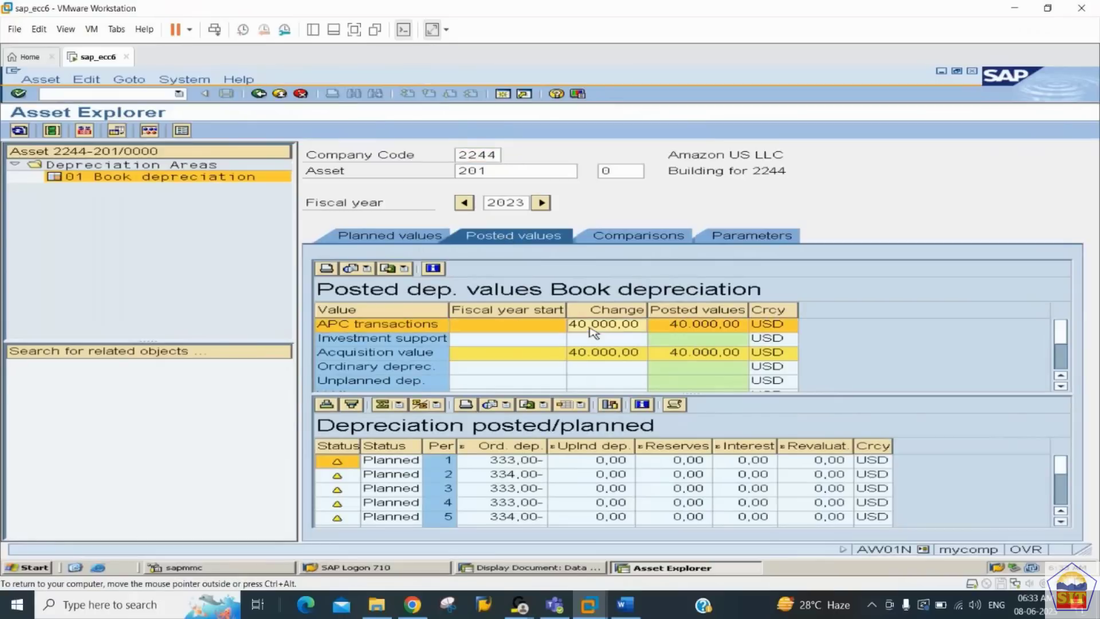
pyautogui.click(602, 367)
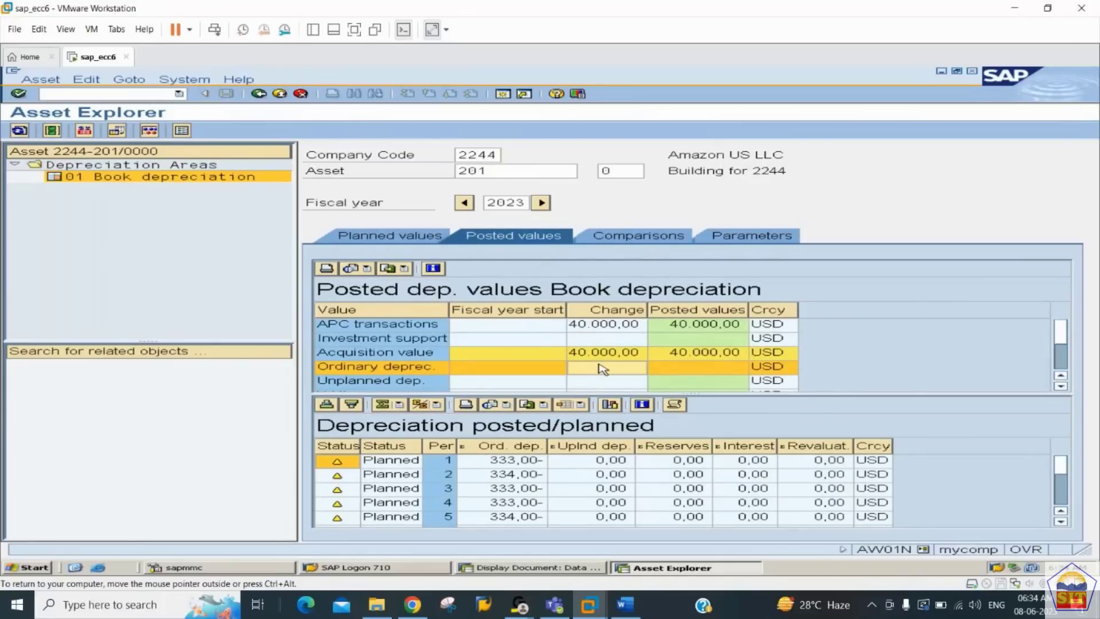
pyautogui.click(519, 463)
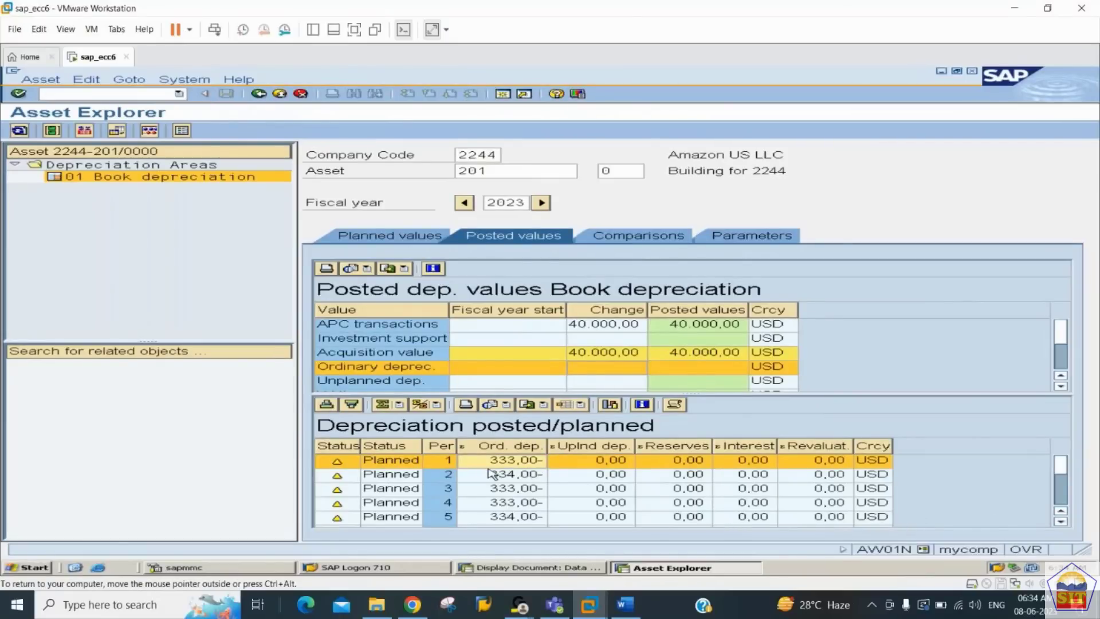
pyautogui.click(510, 476)
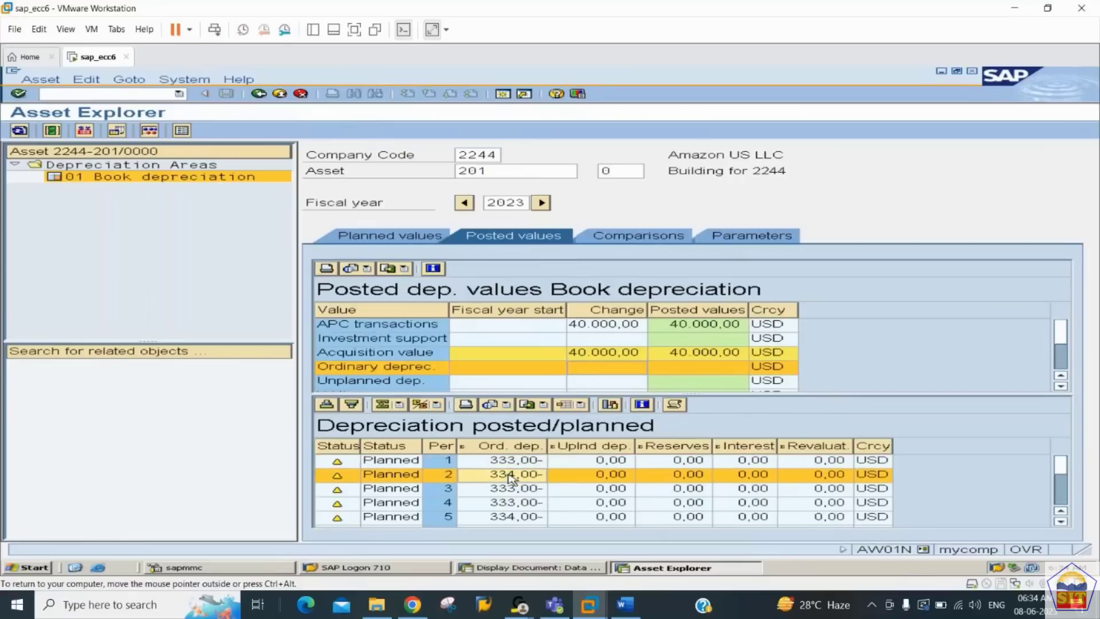
pyautogui.click(511, 464)
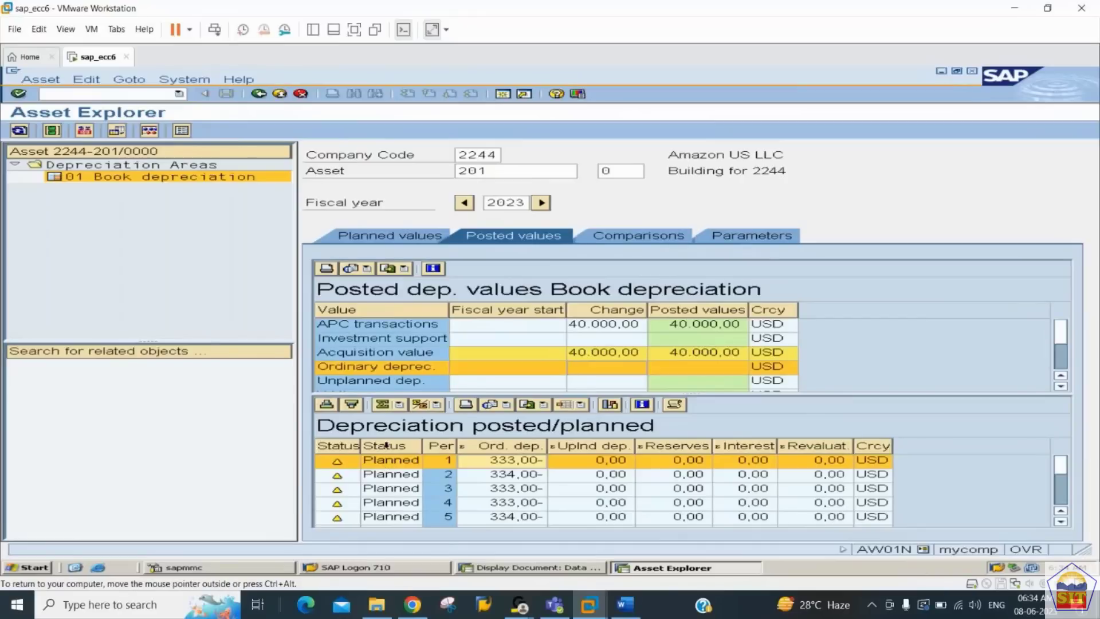
# Examine the planned ordinary depreciation of asset 201 for each 2023 period, down to the total row
pyautogui.click(507, 477)
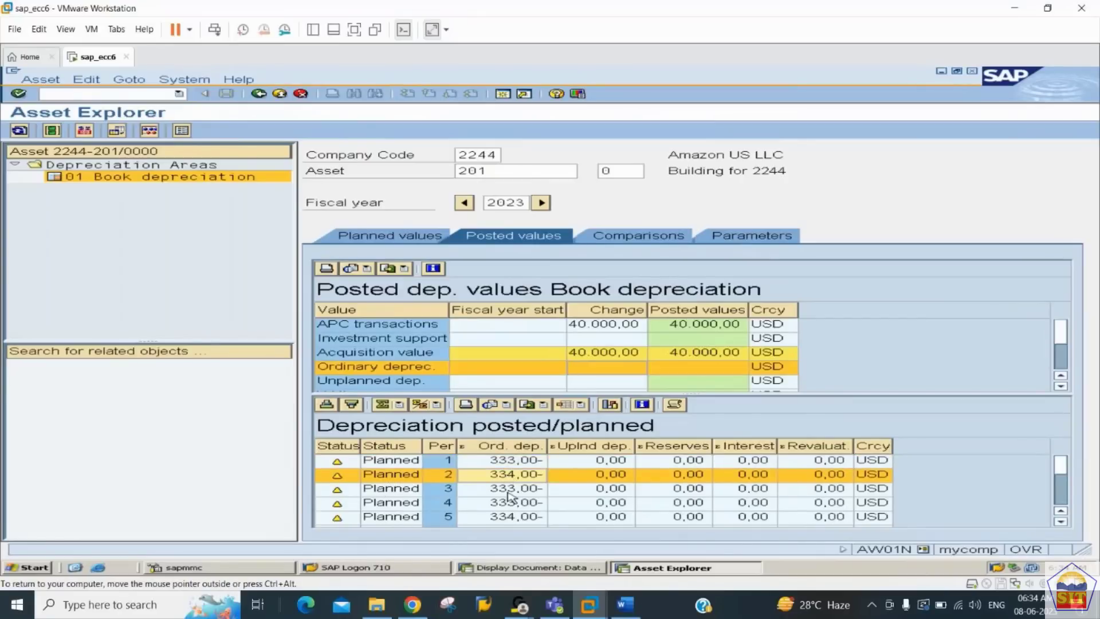
pyautogui.click(510, 492)
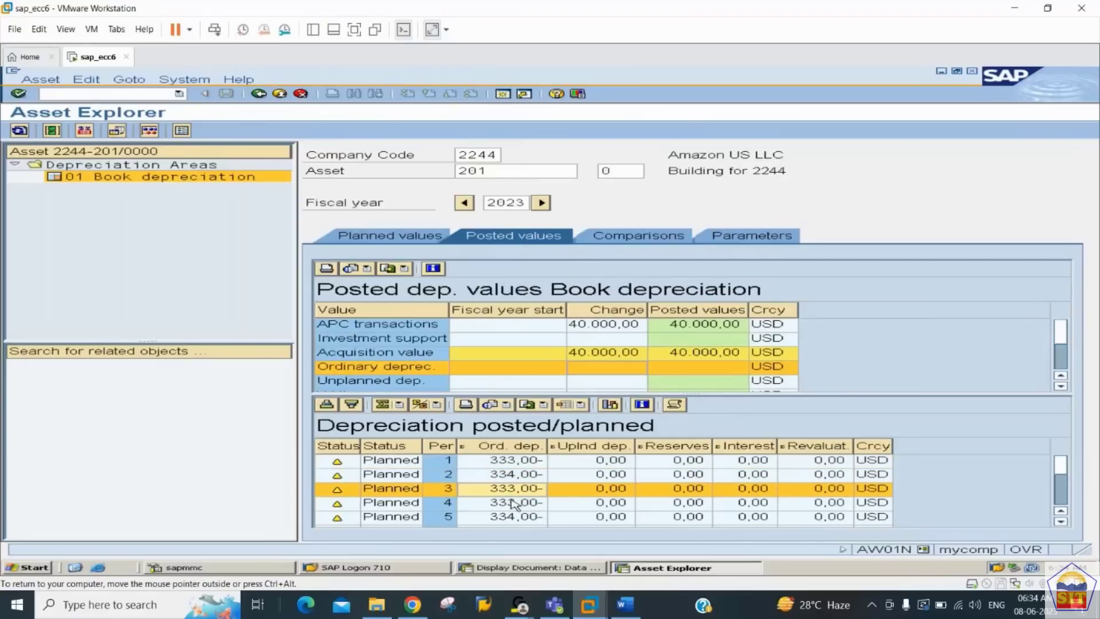
pyautogui.click(514, 504)
pyautogui.click(516, 519)
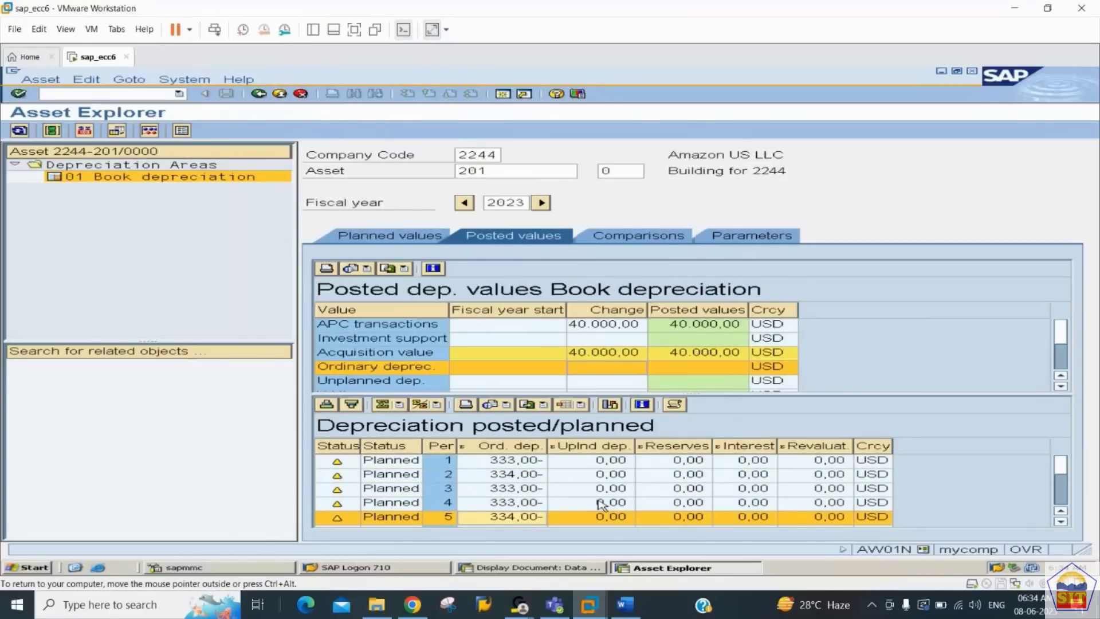
pyautogui.click(1062, 498)
pyautogui.click(1062, 497)
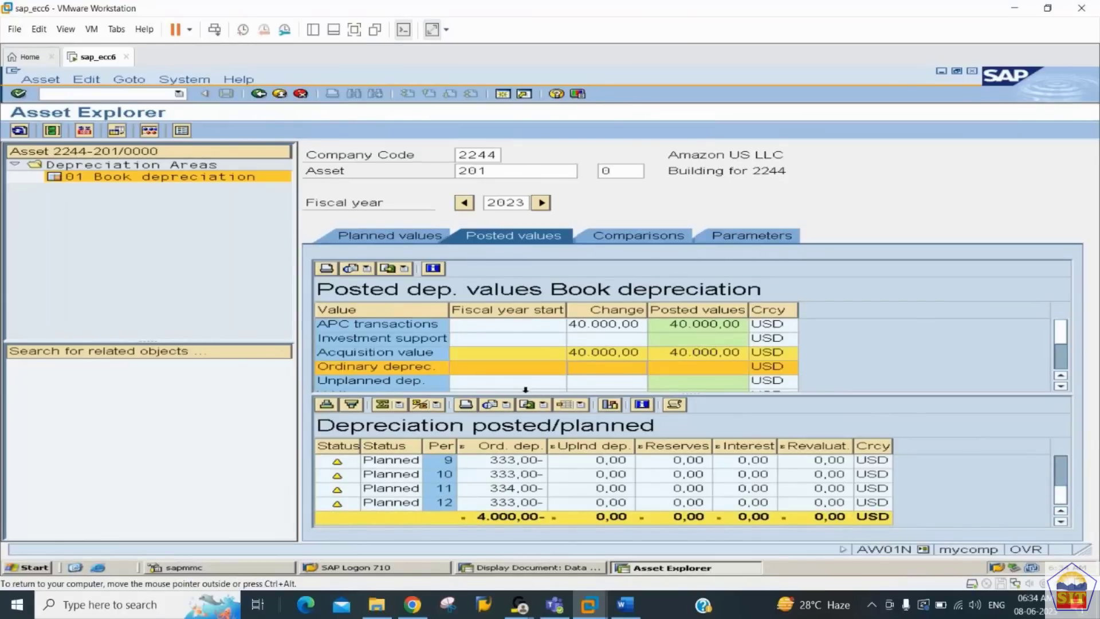
# Open the year comparison for asset 201 and examine its ordinary depreciation and net book value across the fiscal years
pyautogui.click(639, 245)
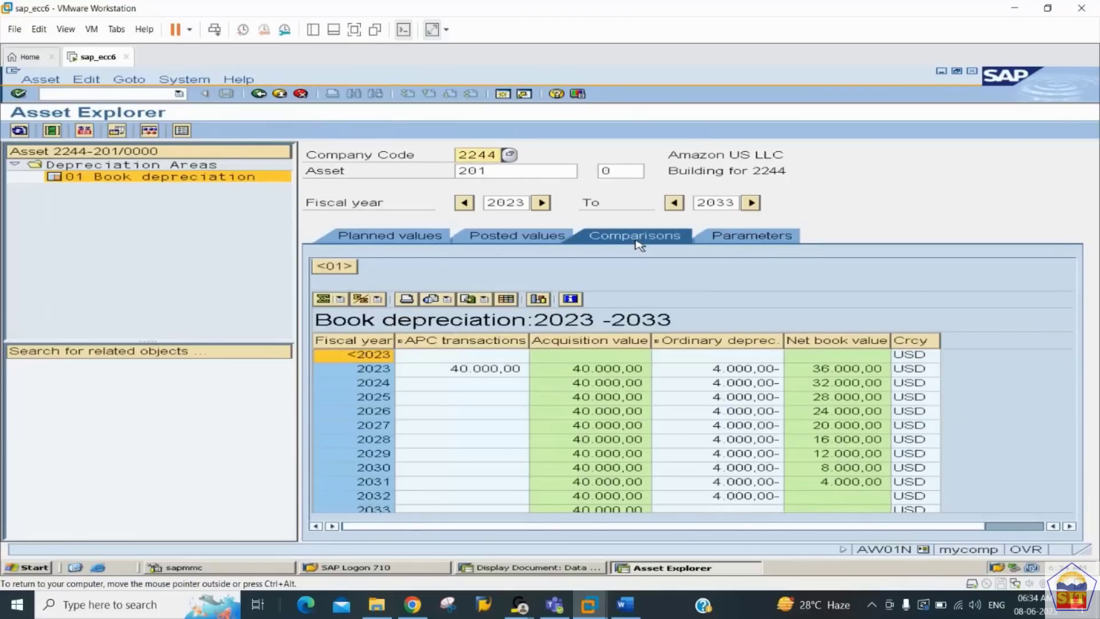
pyautogui.click(734, 371)
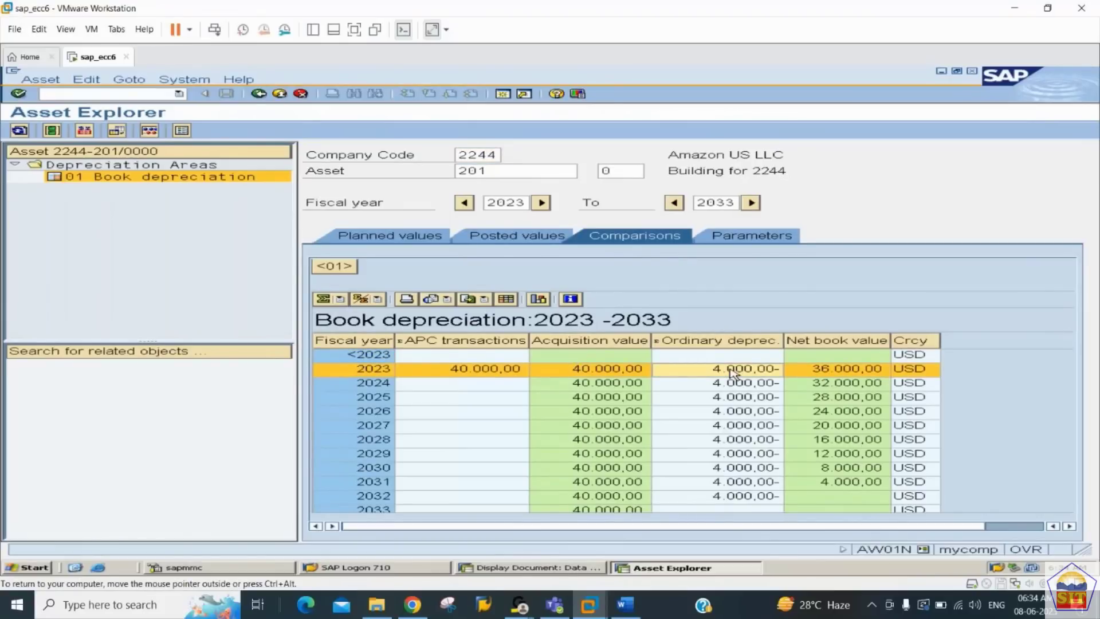
pyautogui.press('Down')
pyautogui.press('Down')
pyautogui.press('Down')
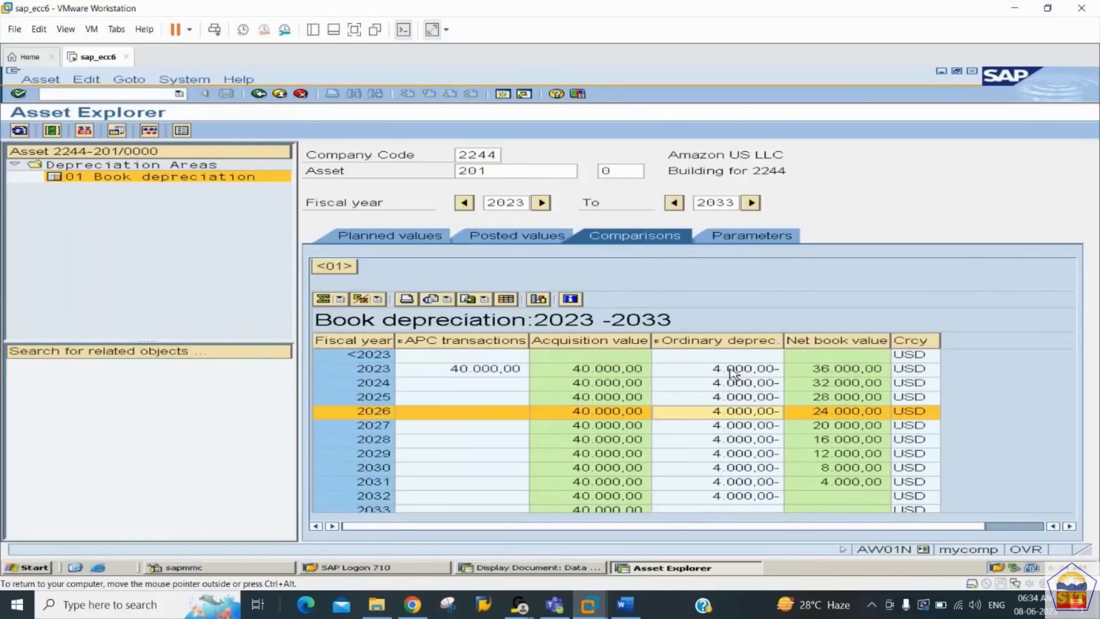
pyautogui.press('Down')
pyautogui.press('Down')
pyautogui.press('Down')
pyautogui.press('Down')
pyautogui.press('Down')
pyautogui.press('Up')
pyautogui.press('Up')
pyautogui.press('Up')
pyautogui.press('Up')
pyautogui.press('Up')
pyautogui.press('Up')
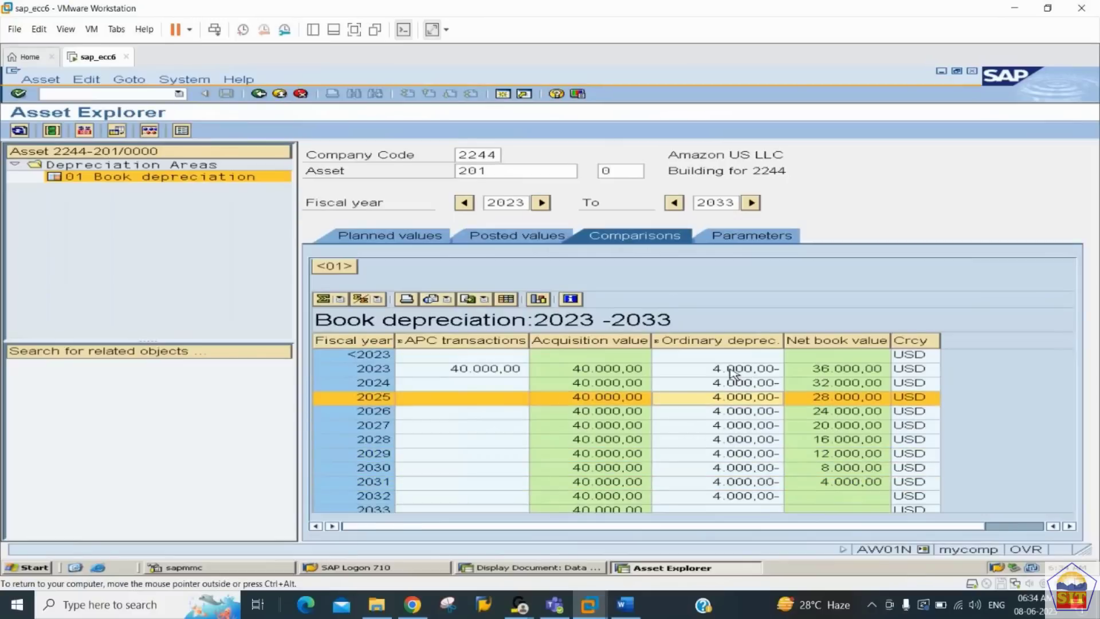
pyautogui.press('Up')
pyautogui.press('Up')
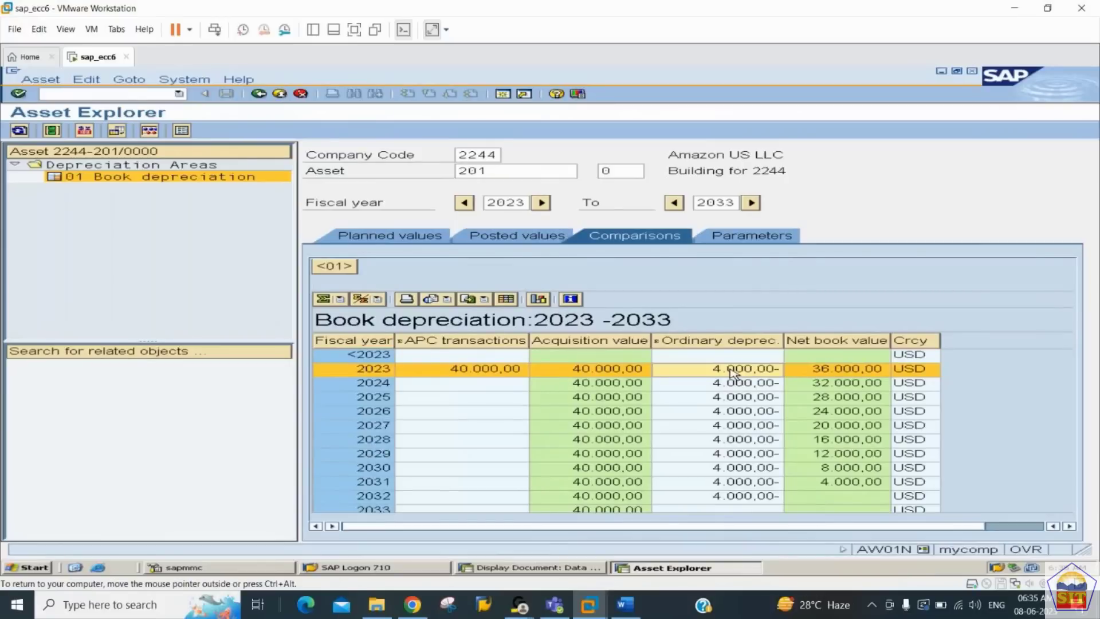
pyautogui.press('Down')
pyautogui.press('Down')
pyautogui.press('Down')
pyautogui.press('Down')
pyautogui.press('Down')
pyautogui.press('Down')
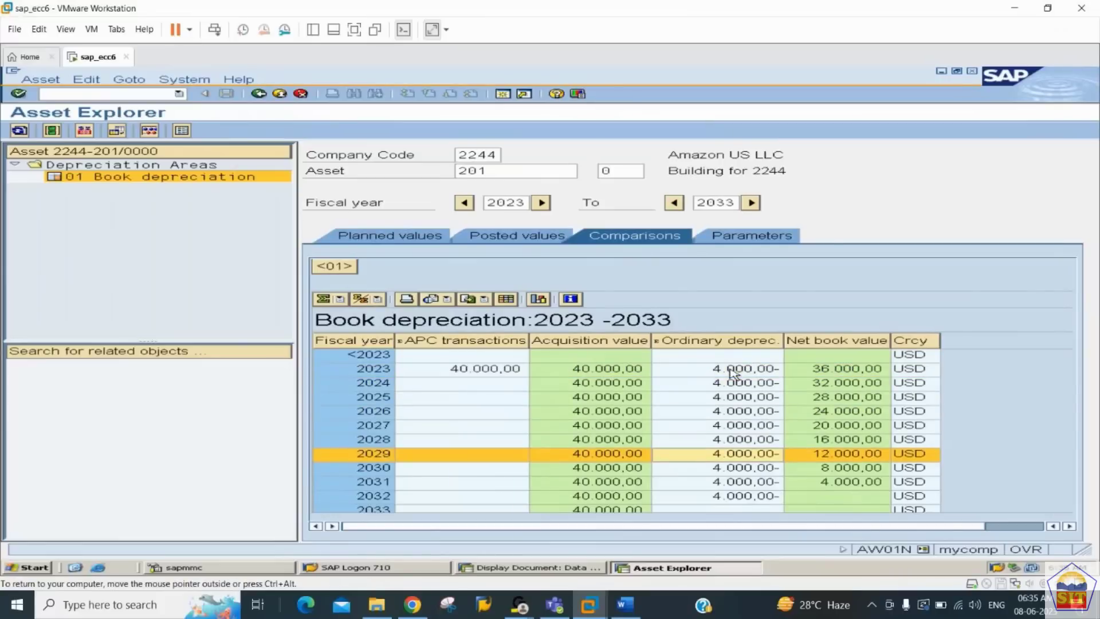
pyautogui.press('Up')
pyautogui.press('Up')
pyautogui.press('Up')
pyautogui.press('Up')
pyautogui.press('Up')
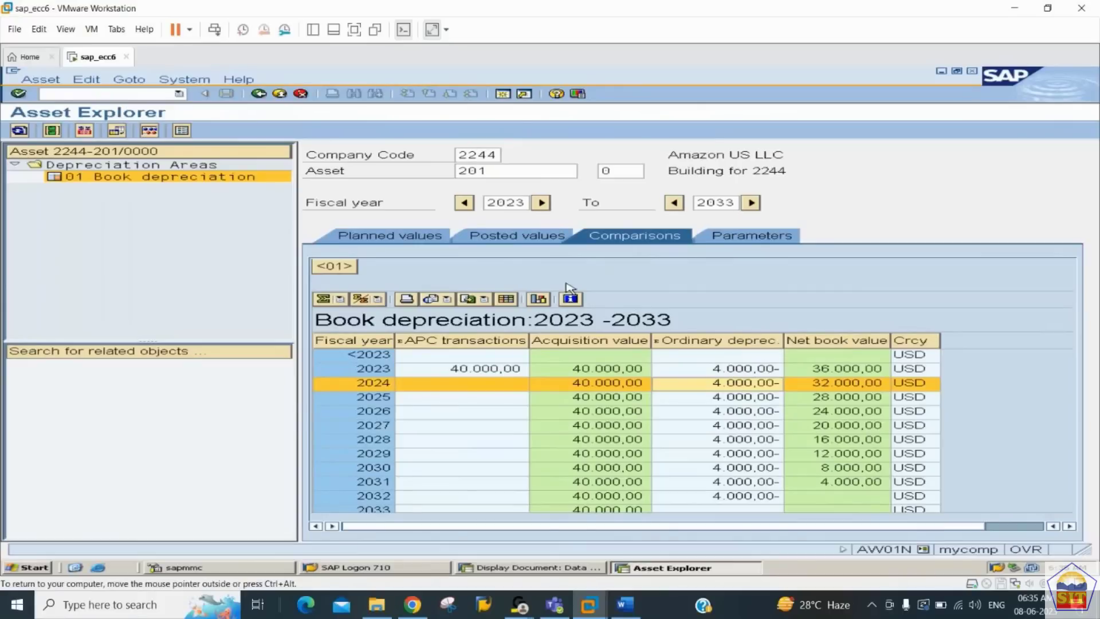
# Load asset 301 of company code 2244 in the yearly depreciation comparison
pyautogui.click(528, 171)
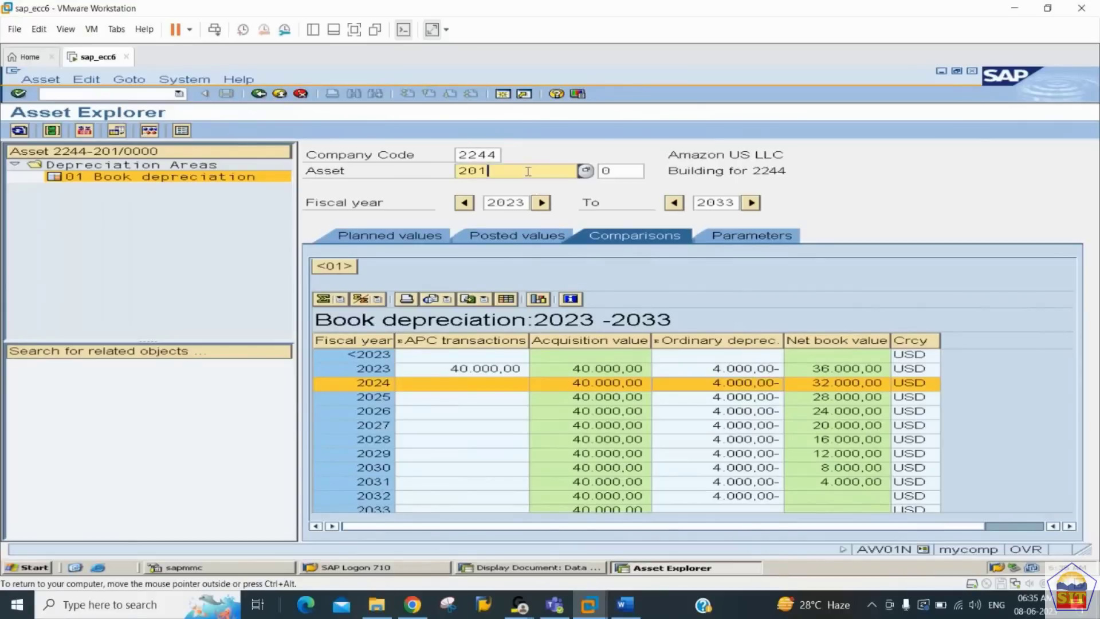
pyautogui.press('BackSpace')
pyautogui.press('BackSpace')
pyautogui.press('BackSpace')
pyautogui.write('301')
pyautogui.press('Return')
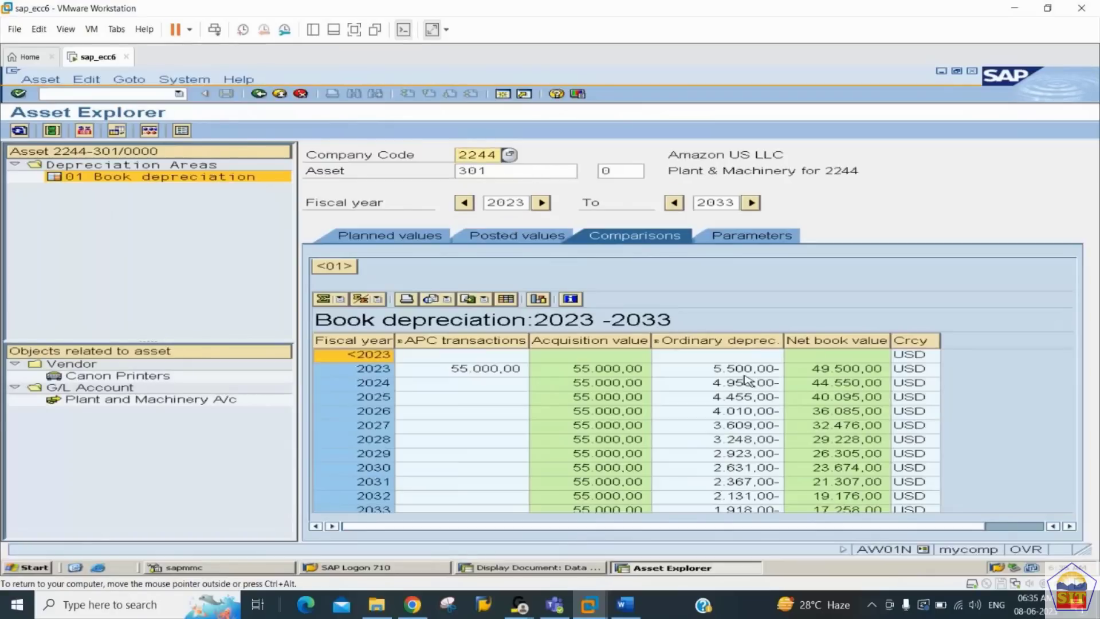
# Examine how the ordinary depreciation and net book value of asset 301 develop from fiscal year 2023 onward
pyautogui.click(746, 371)
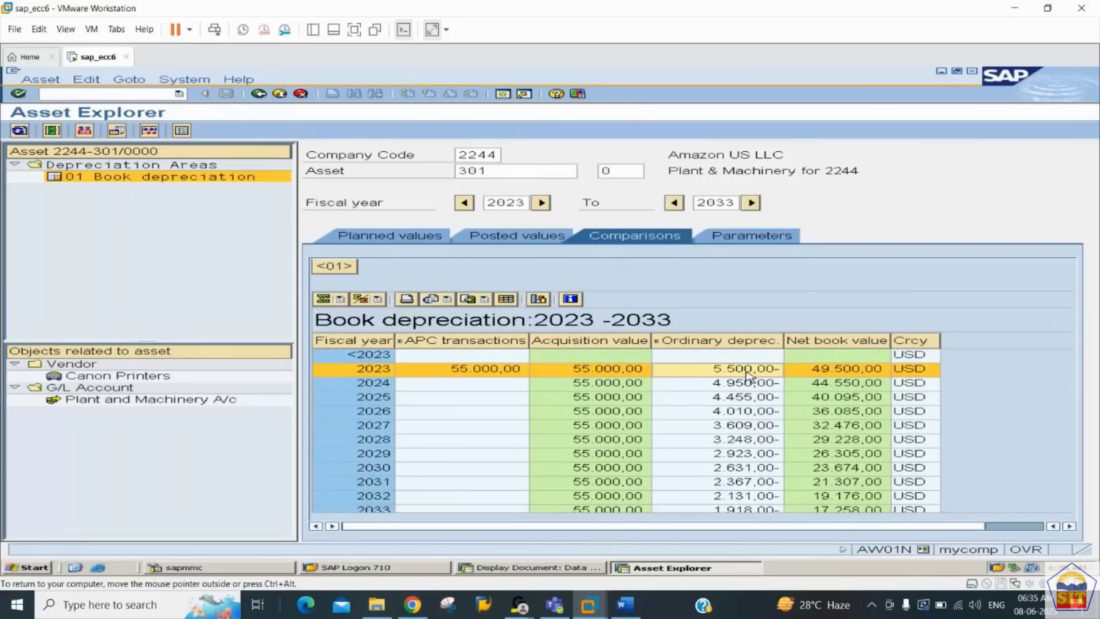
pyautogui.press('Down')
pyautogui.press('Down')
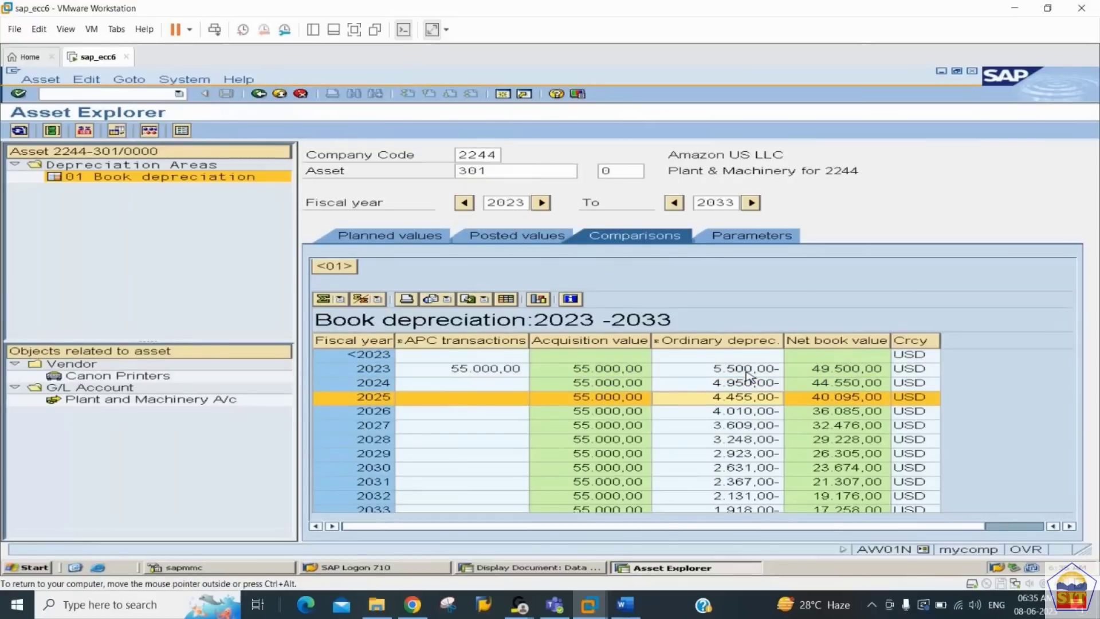
pyautogui.press('Down')
pyautogui.press('Down')
pyautogui.press('Down')
pyautogui.press('Down')
pyautogui.press('Down')
pyautogui.press('Down')
pyautogui.press('Down')
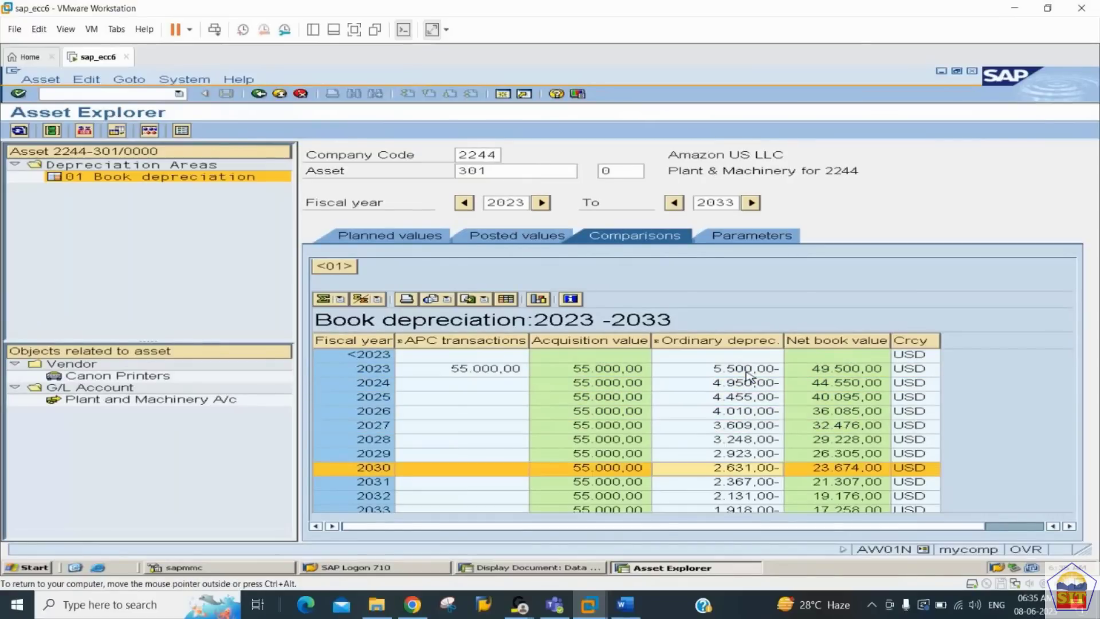
pyautogui.press('Up')
pyautogui.press('Up')
pyautogui.press('Up')
pyautogui.press('Up')
pyautogui.press('Up')
pyautogui.press('Up')
pyautogui.press('Up')
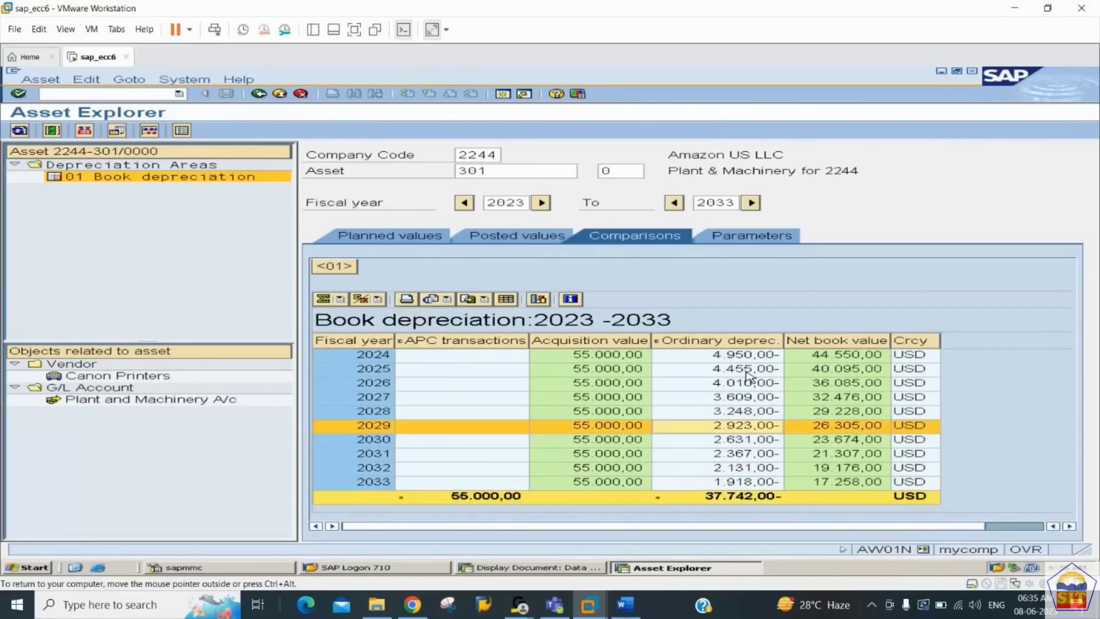
pyautogui.press('Up')
pyautogui.press('Up')
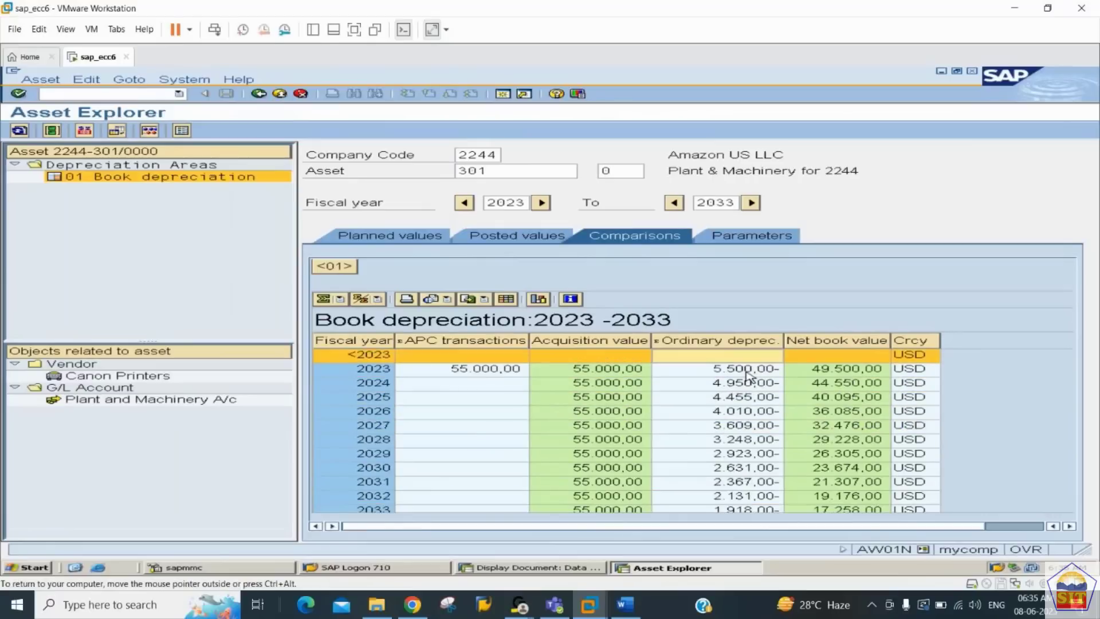
pyautogui.press('Down')
pyautogui.press('Down')
pyautogui.press('Down')
pyautogui.press('Down')
pyautogui.press('Down')
pyautogui.press('Down')
pyautogui.press('Down')
pyautogui.press('Down')
pyautogui.press('Down')
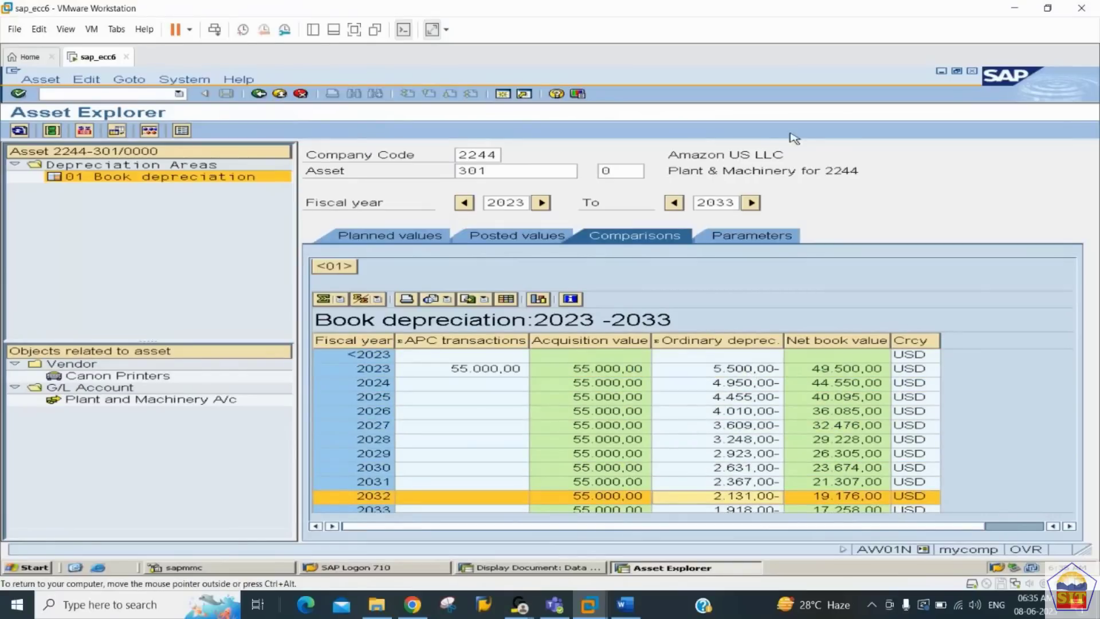
# Open the depreciation parameters of asset 301 and check its depreciation key, useful life and ordinary depreciation start date
pyautogui.click(752, 244)
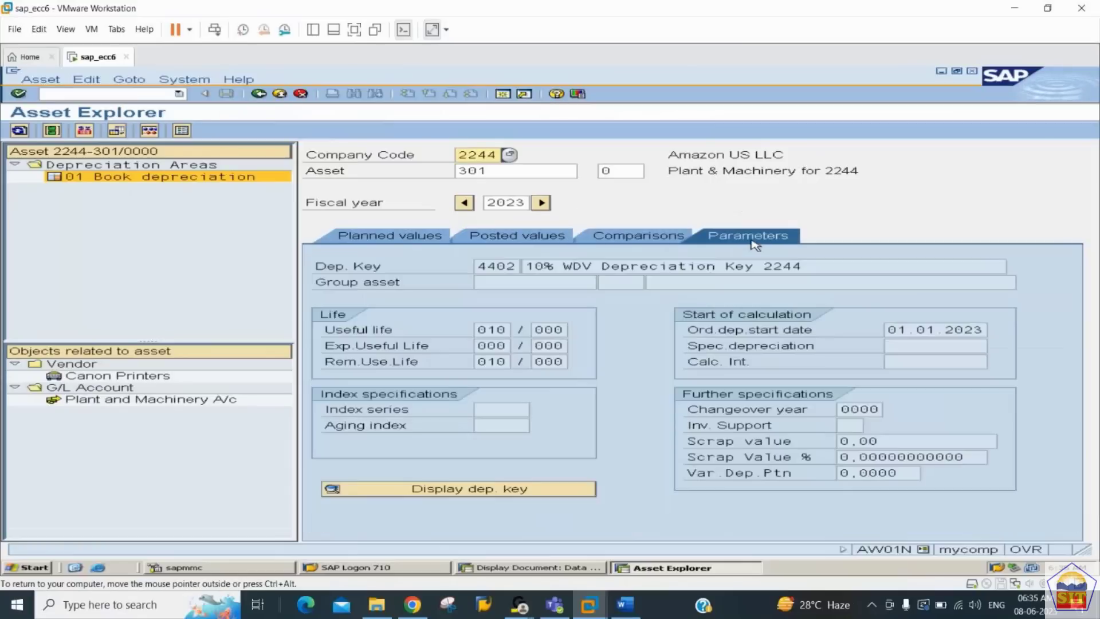
pyautogui.click(488, 265)
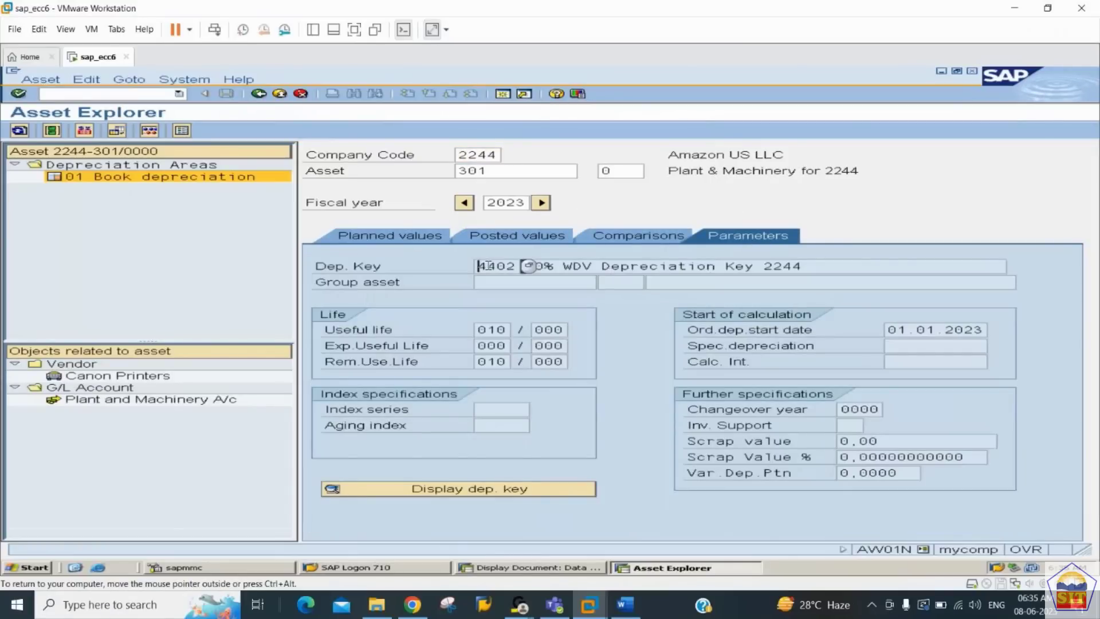
pyautogui.moveTo(478, 265); pyautogui.dragTo(595, 263)
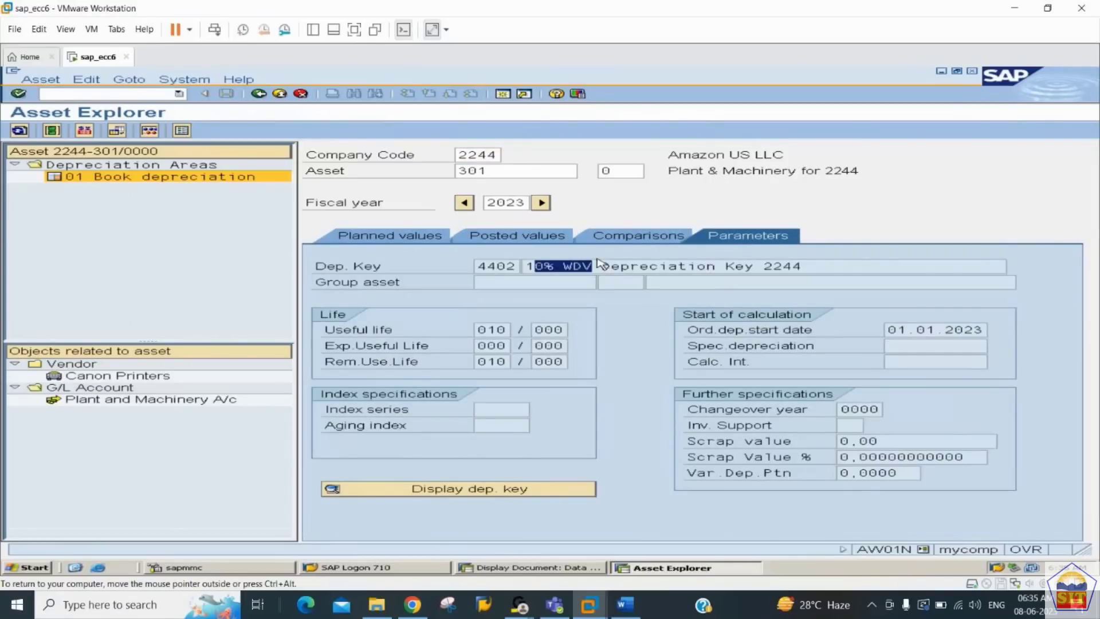
pyautogui.moveTo(479, 330); pyautogui.dragTo(506, 346)
pyautogui.click(490, 361)
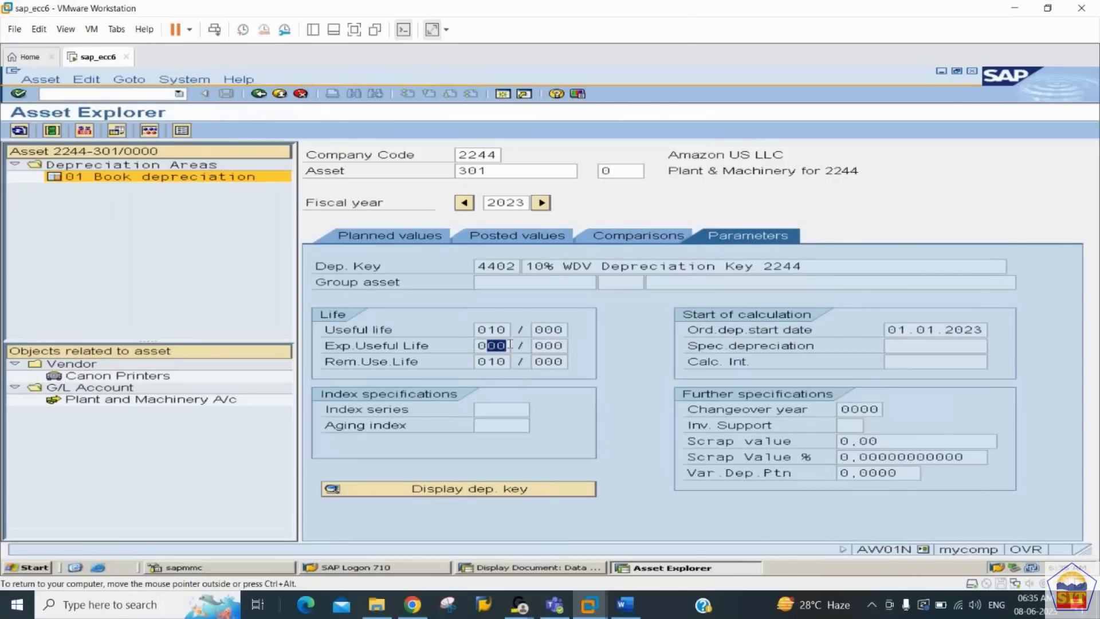
pyautogui.click(480, 331)
pyautogui.click(494, 359)
pyautogui.moveTo(889, 330); pyautogui.dragTo(954, 329)
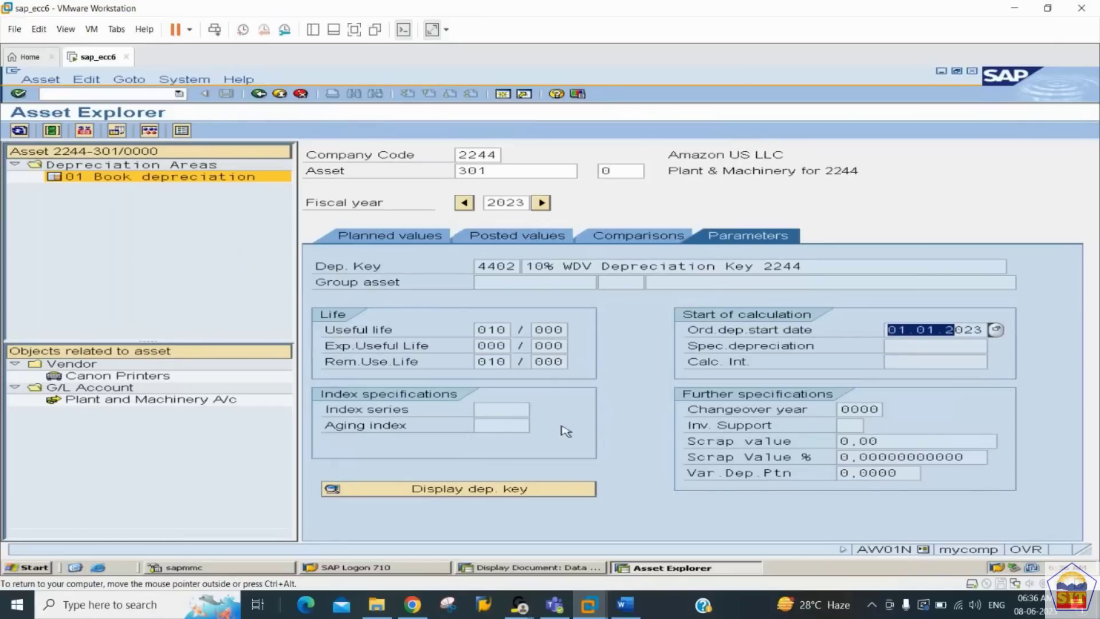
# Display the details of depreciation key 4402, including its calculation methods, and return to the asset's parameters
pyautogui.moveTo(488, 266); pyautogui.dragTo(527, 271)
pyautogui.click(518, 494)
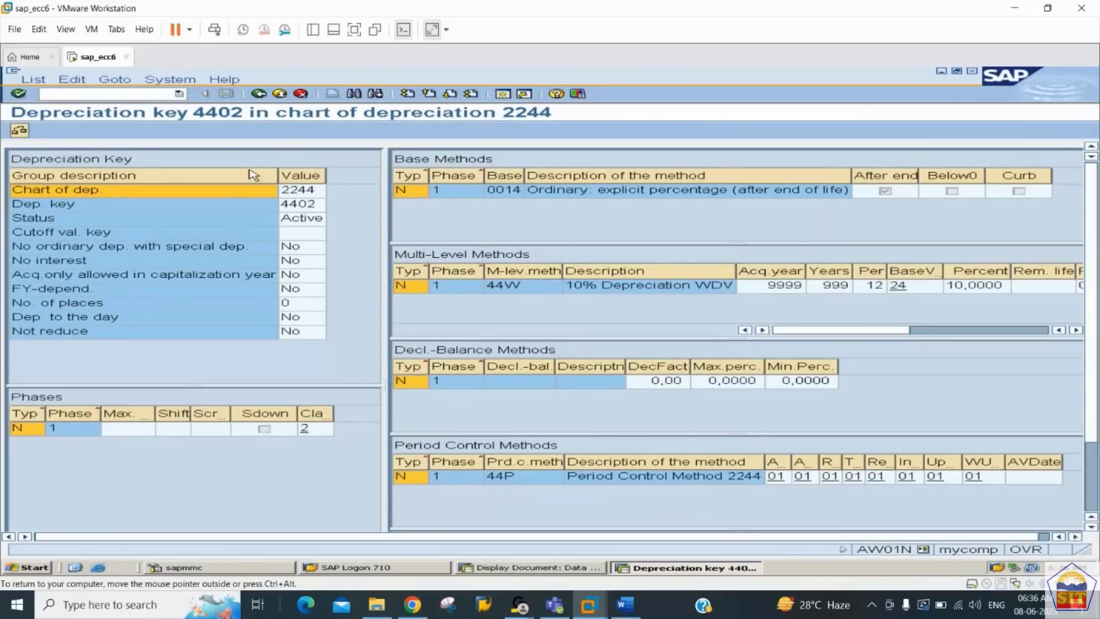
pyautogui.click(258, 93)
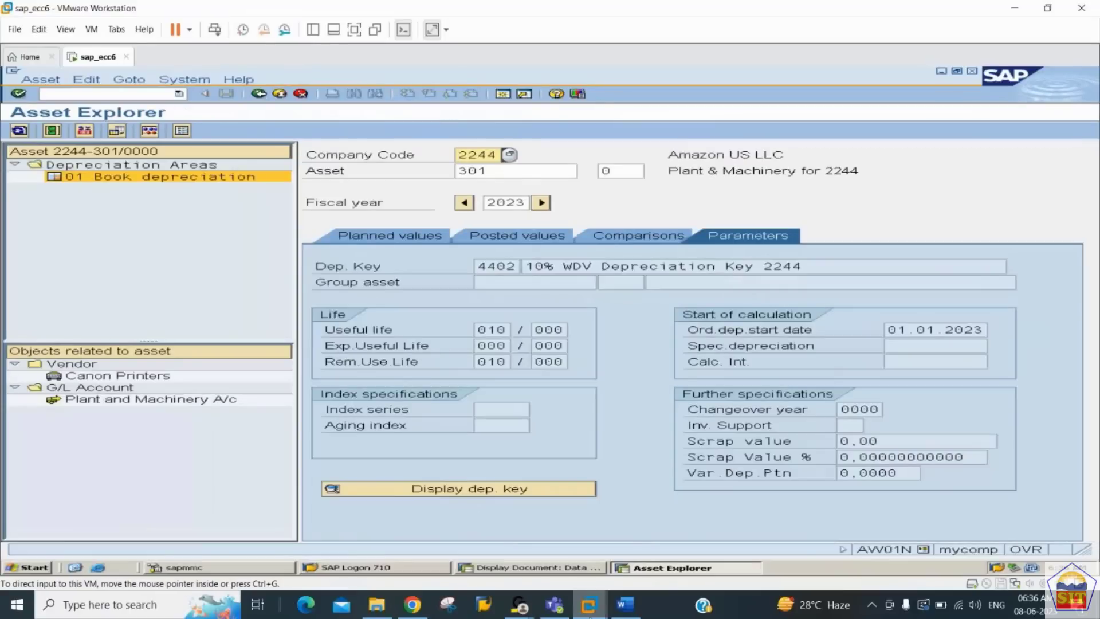
# Switch to the Asset Accounting notes in Word and review the instructions on asset purchase posting and the asset explorer
pyautogui.click(625, 604)
pyautogui.press('Down')
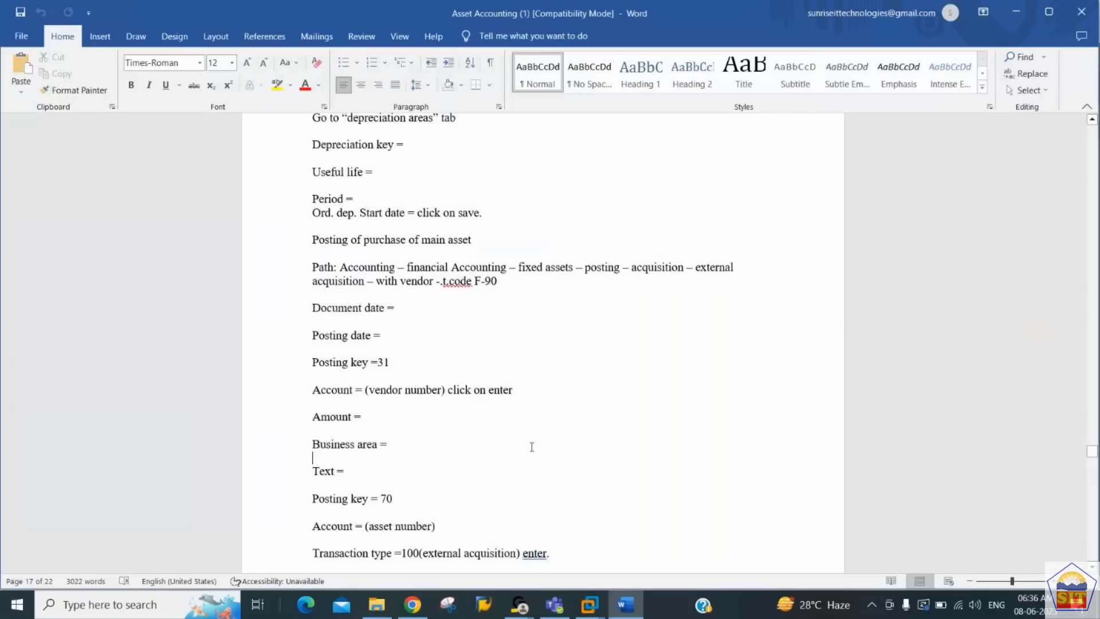
pyautogui.scroll(-3, 531, 447)
pyautogui.scroll(-4, 532, 447)
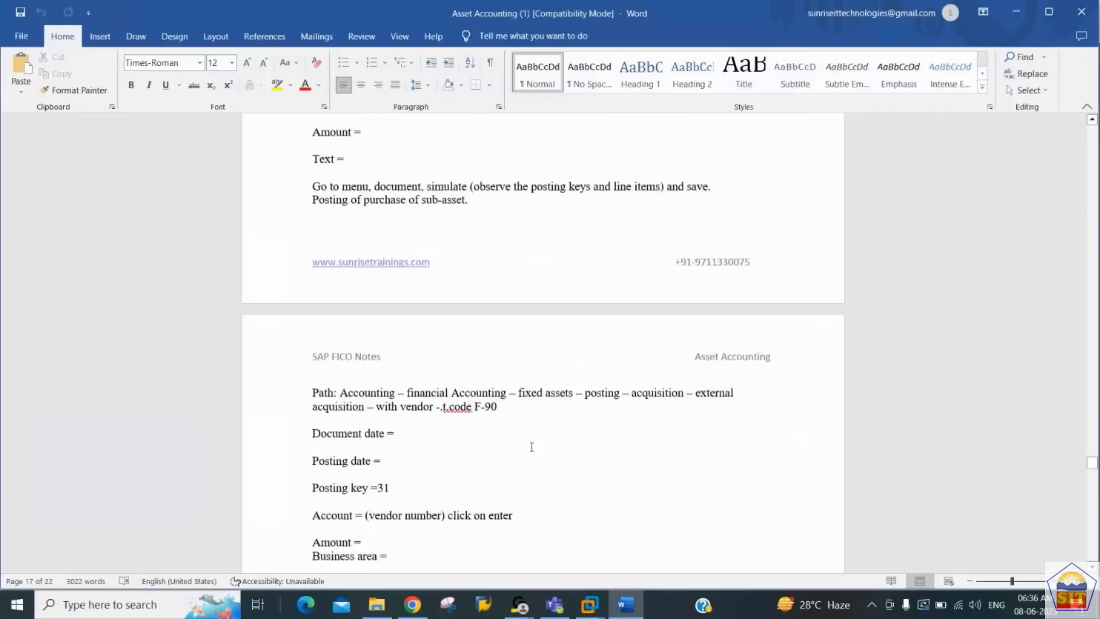
pyautogui.press('Down')
pyautogui.scroll(-7, 532, 447)
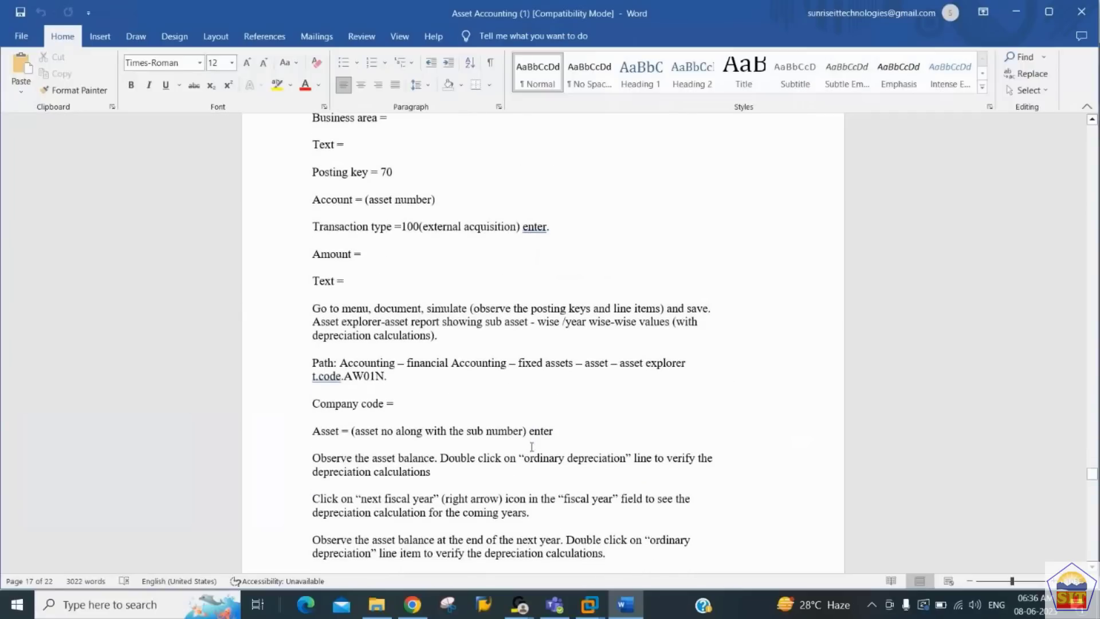
pyautogui.press('Up')
pyautogui.scroll(7, 532, 446)
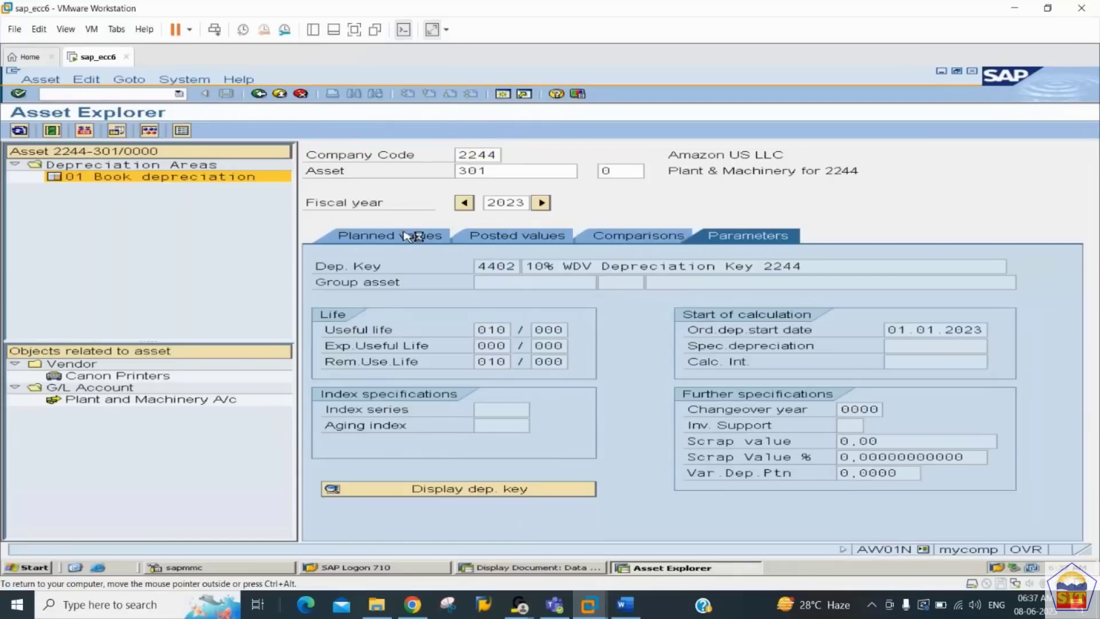
# Display the planned values of asset 301 in SAP, and go back to asset 101
pyautogui.click(409, 236)
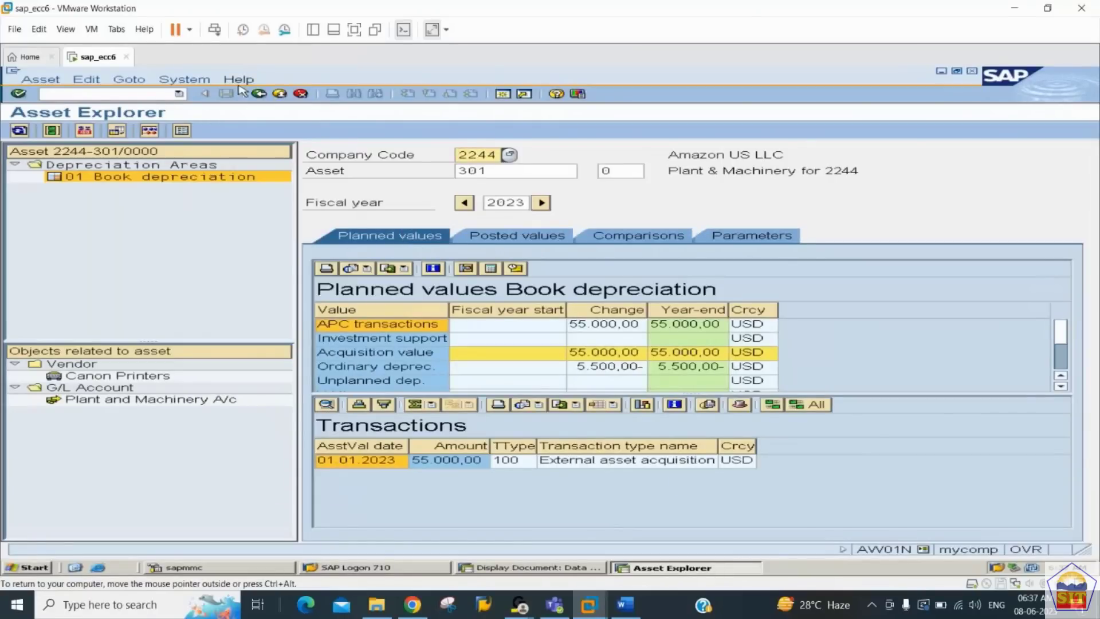
pyautogui.click(259, 93)
pyautogui.click(319, 136)
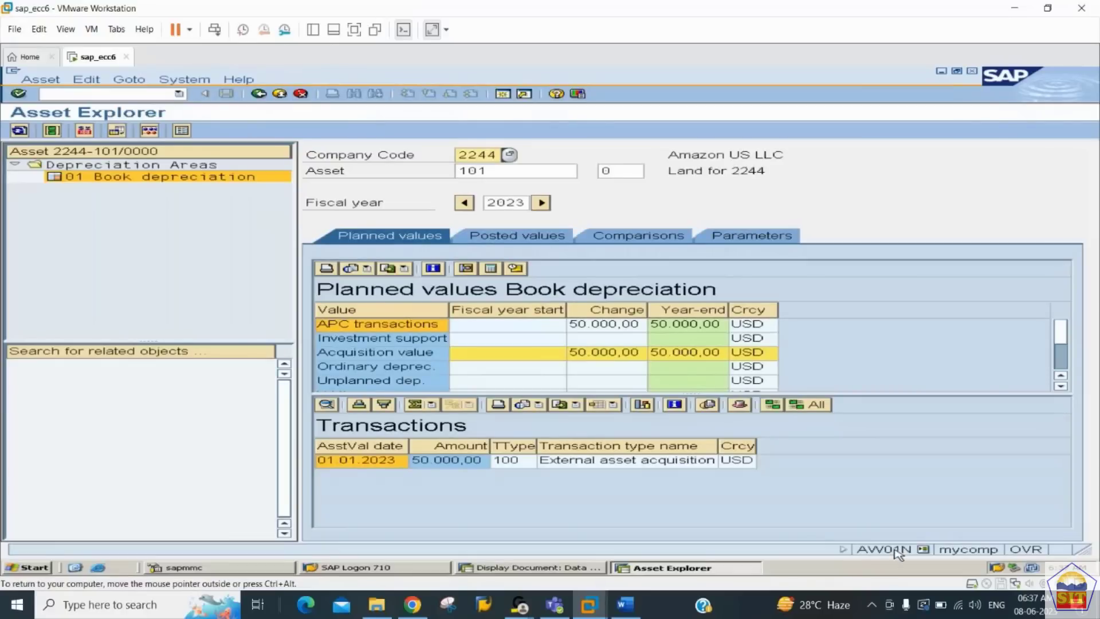
# Return to the SAP Easy Access screen with /n and start the Asset Explorer again using transaction code AW01N
pyautogui.click(69, 93)
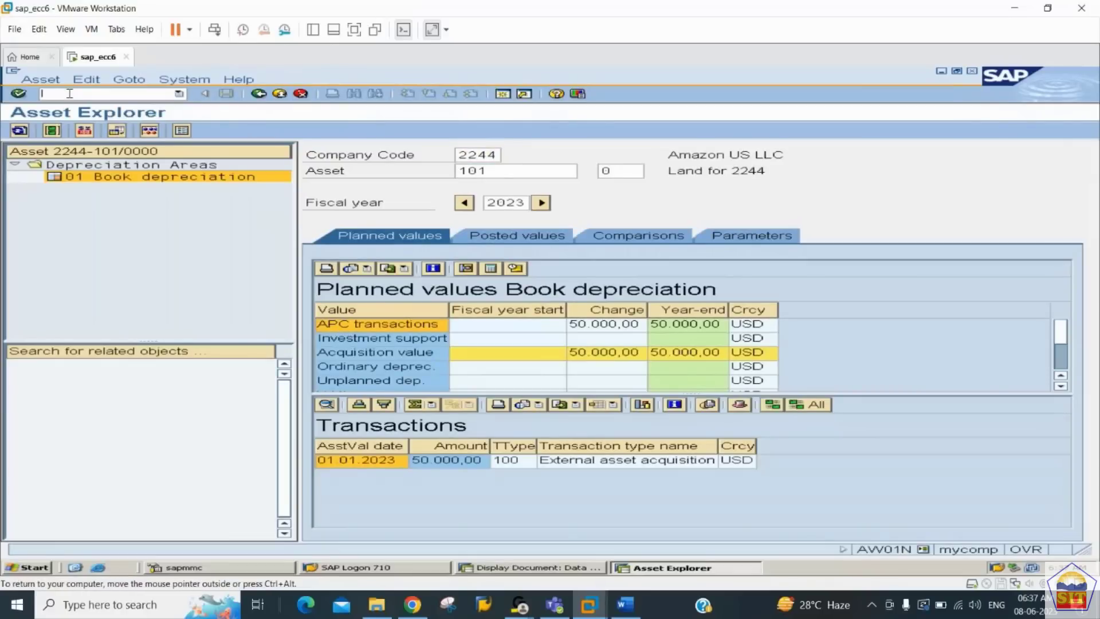
pyautogui.write('/n')
pyautogui.write('AW01N')
pyautogui.press('BackSpace')
pyautogui.press('BackSpace')
pyautogui.press('BackSpace')
pyautogui.press('BackSpace')
pyautogui.press('BackSpace')
pyautogui.press('BackSpace')
pyautogui.write('n')
pyautogui.press('Return')
pyautogui.write('AW01N')
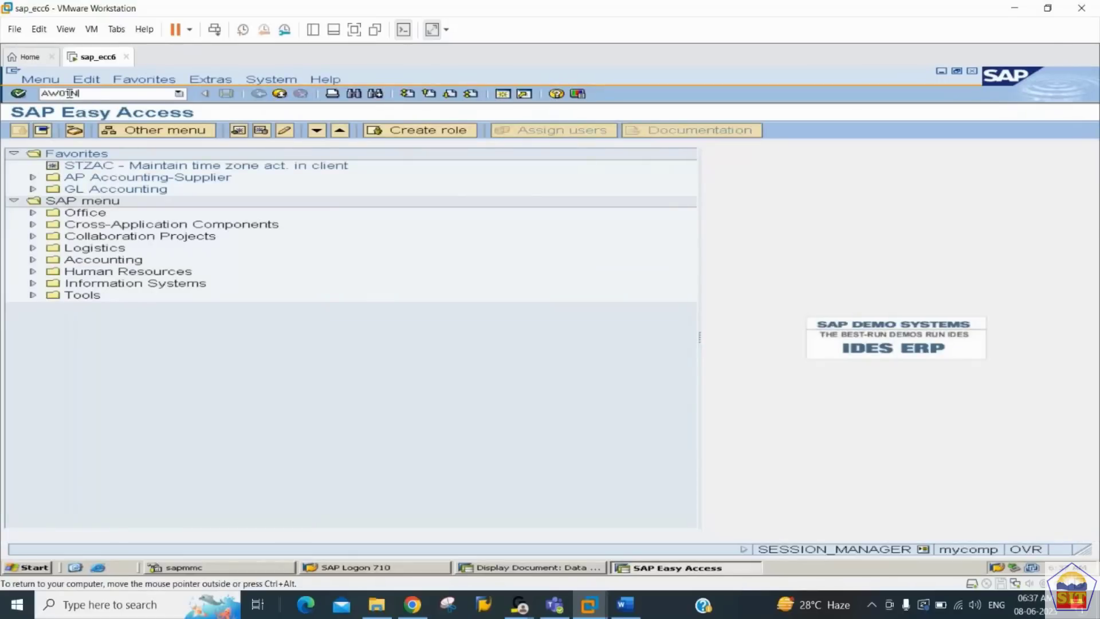
pyautogui.press('Return')
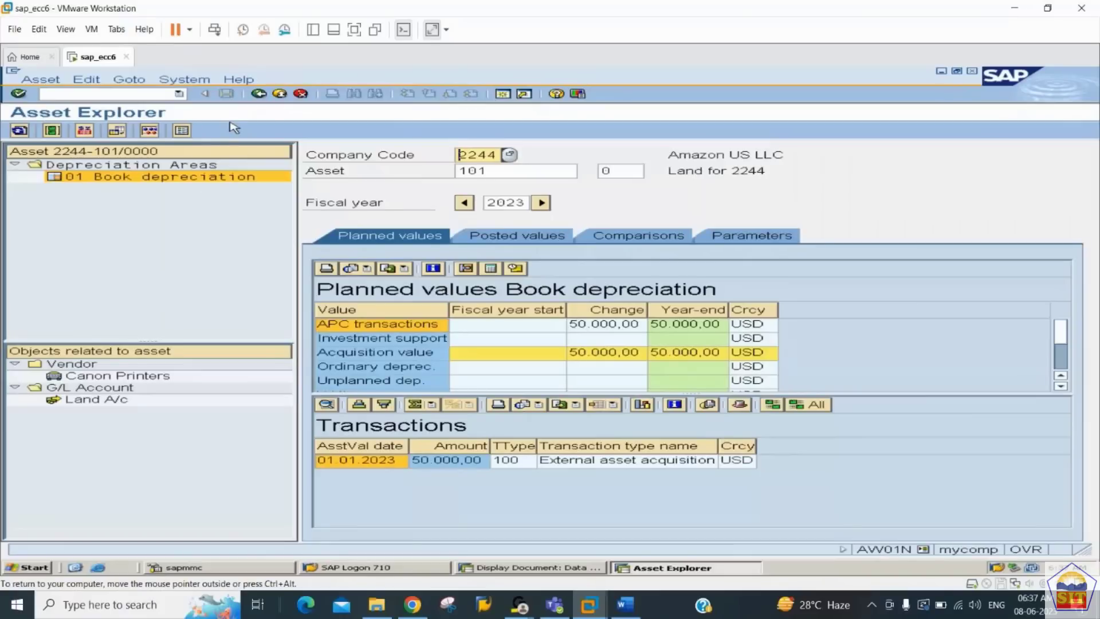
# Switch to the Asset Accounting notes in Word and select the transaction code S_ALR_87011965 in the asset report section
pyautogui.hotkey('alt', 'Tab')
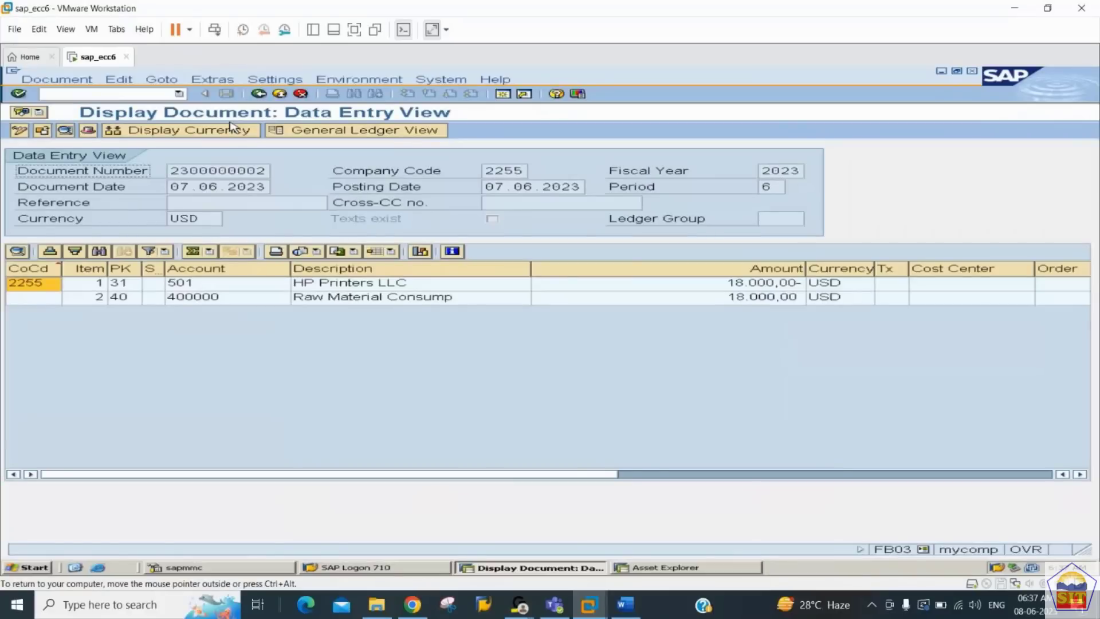
pyautogui.hotkey('alt', 'Tab')
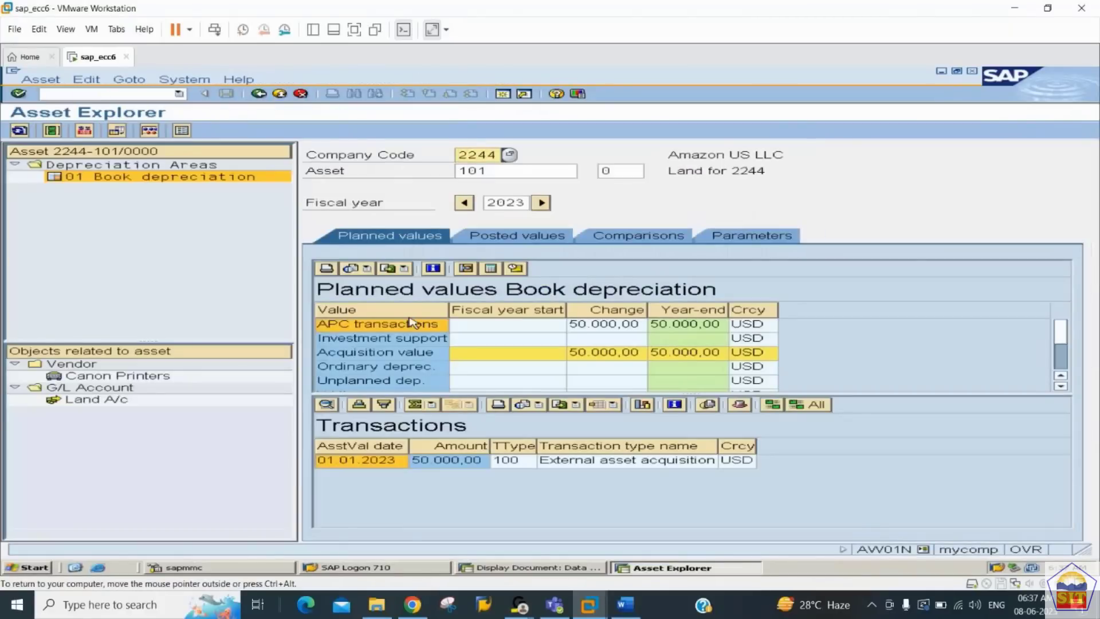
pyautogui.click(625, 604)
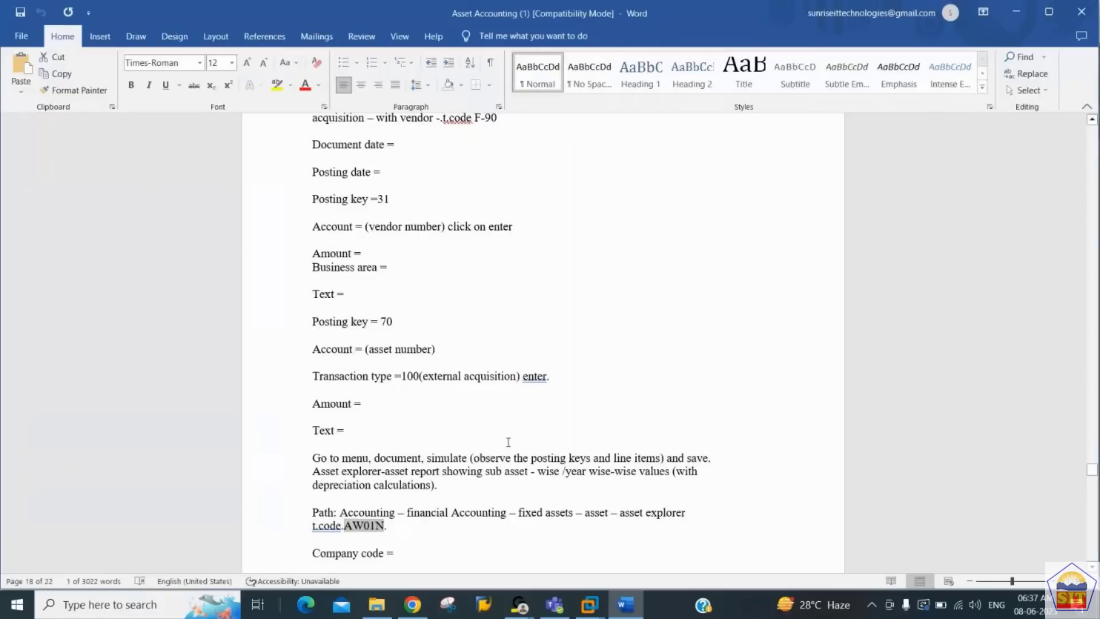
pyautogui.click(508, 442)
pyautogui.scroll(-10, 508, 442)
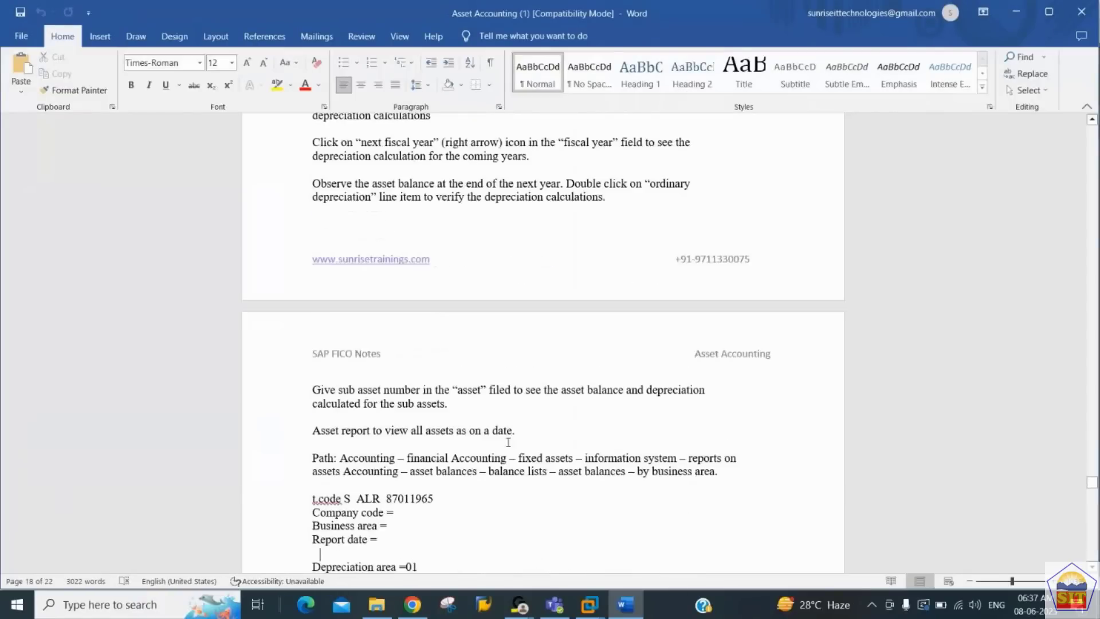
pyautogui.press('Up')
pyautogui.press('Up')
pyautogui.press('Up')
pyautogui.press('Up')
pyautogui.press('Up')
pyautogui.press('Up')
pyautogui.press('Up')
pyautogui.press('Up')
pyautogui.press('Up')
pyautogui.press('Up')
pyautogui.press('Up')
pyautogui.press('Up')
pyautogui.press('Up')
pyautogui.press('Down')
pyautogui.press('Down')
pyautogui.press('Down')
pyautogui.press('Down')
pyautogui.press('Down')
pyautogui.press('Down')
pyautogui.press('Down')
pyautogui.press('Down')
pyautogui.press('Down')
pyautogui.press('Right')
pyautogui.press('Right')
pyautogui.press('Right')
pyautogui.press('Right')
pyautogui.press('Right')
pyautogui.press('Right')
pyautogui.press('Right')
pyautogui.press('Right')
pyautogui.press('Right')
pyautogui.press('Right')
pyautogui.press('Right')
pyautogui.press('Right')
pyautogui.press('Right')
pyautogui.press('Left')
pyautogui.press('Left')
pyautogui.press('Left')
pyautogui.press('Left')
pyautogui.press('Left')
pyautogui.press('Left')
pyautogui.hotkey('shift', 'Right')
pyautogui.hotkey('shift', 'Right')
pyautogui.hotkey('shift', 'Right')
pyautogui.hotkey('shift', 'Right')
pyautogui.hotkey('shift', 'Right')
pyautogui.hotkey('shift', 'Right')
pyautogui.hotkey('shift', 'Right')
pyautogui.hotkey('shift', 'Right')
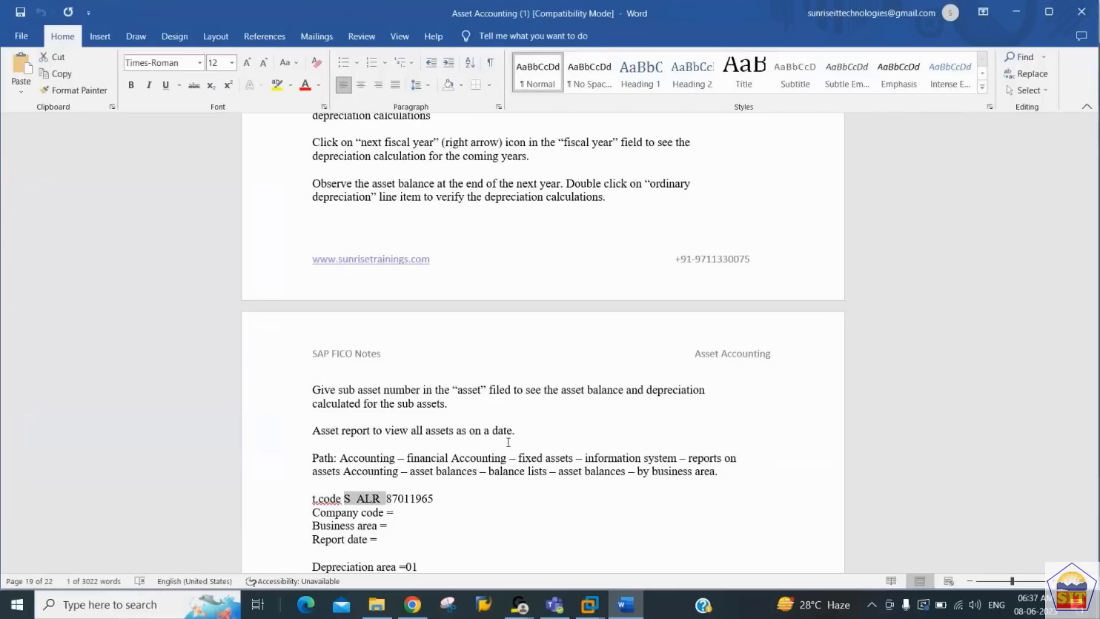
pyautogui.hotkey('shift', 'Right')
pyautogui.hotkey('shift', 'Right')
pyautogui.hotkey('shift', 'Right')
pyautogui.hotkey('shift', 'Right')
pyautogui.hotkey('shift', 'Right')
pyautogui.hotkey('shift', 'Right')
pyautogui.hotkey('shift', 'Right')
pyautogui.hotkey('shift', 'Right')
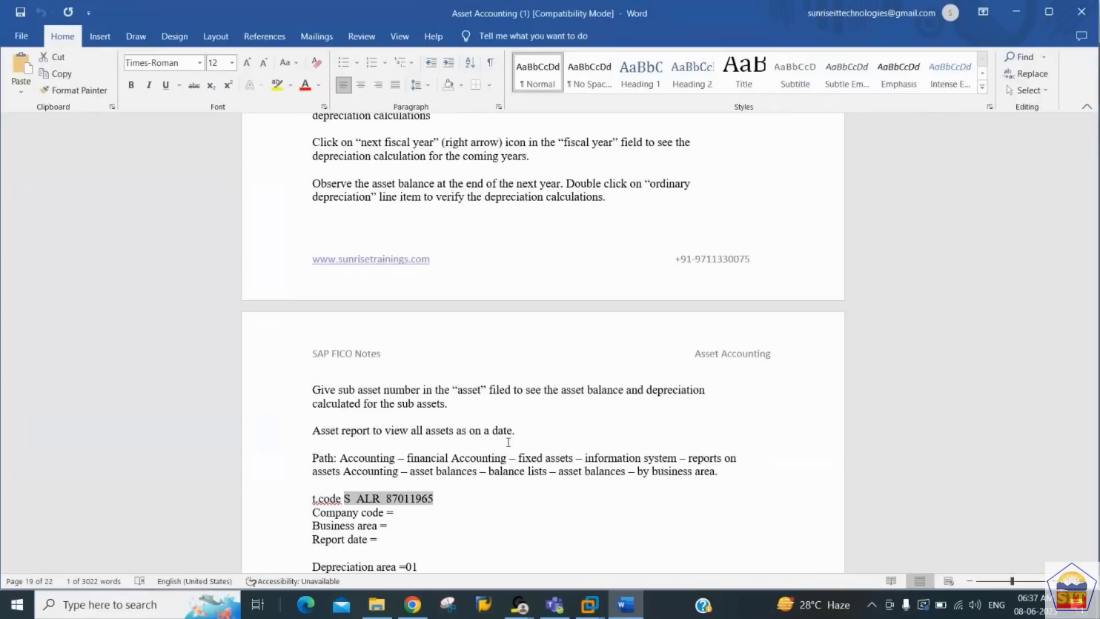
# Switch back to SAP and start the Asset Balances report with the transaction code /nS_ALR_87011965
pyautogui.hotkey('alt', 'Tab')
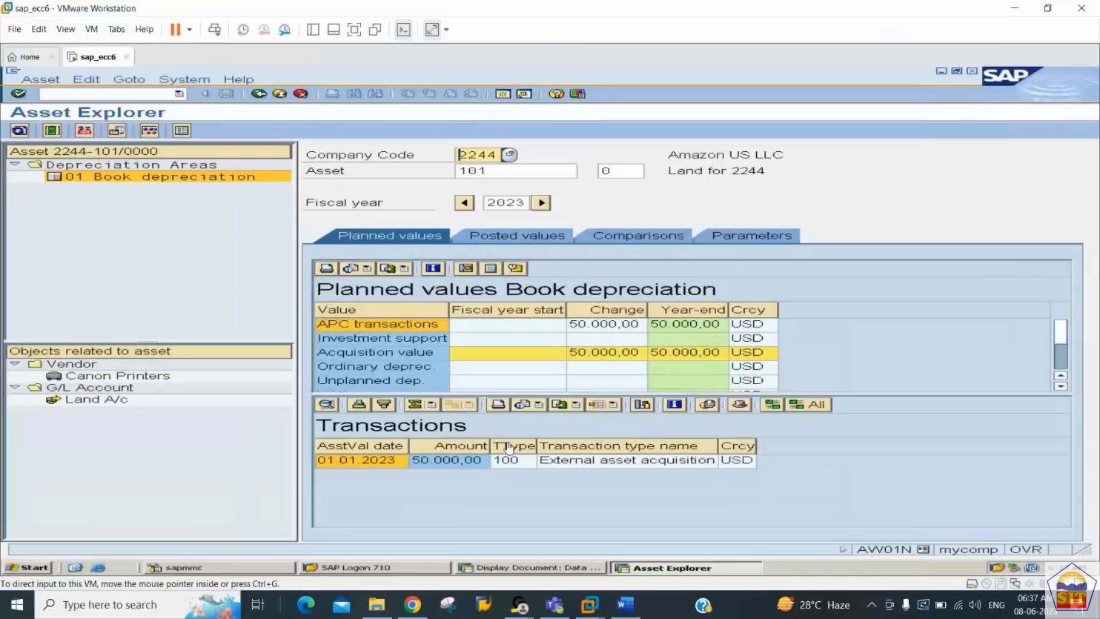
pyautogui.click(138, 94)
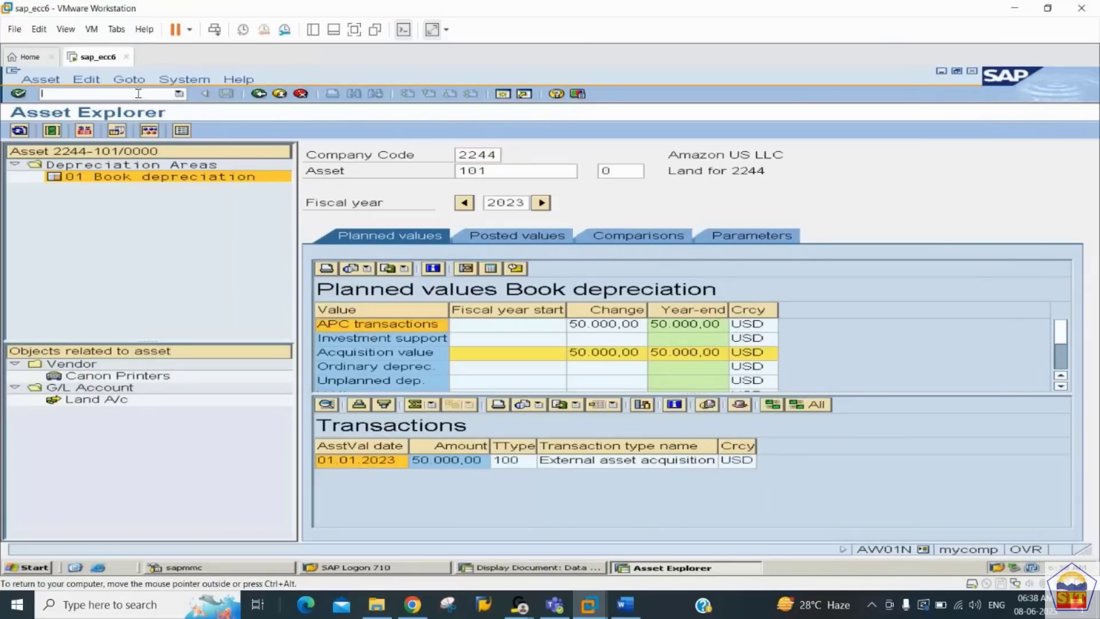
pyautogui.write('/n')
pyautogui.write('S_ALR_87011990')
pyautogui.press('Return')
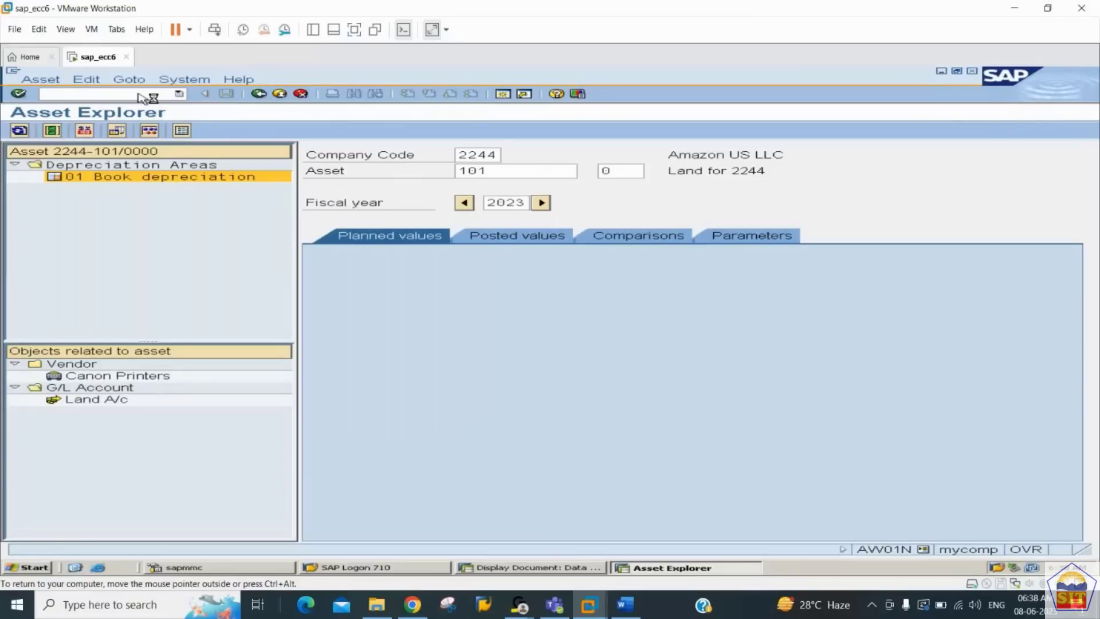
# Run the Asset Balances report for business area 2244 of company code 2244 with the List assets option
pyautogui.press('Tab')
pyautogui.press('Tab')
pyautogui.press('Tab')
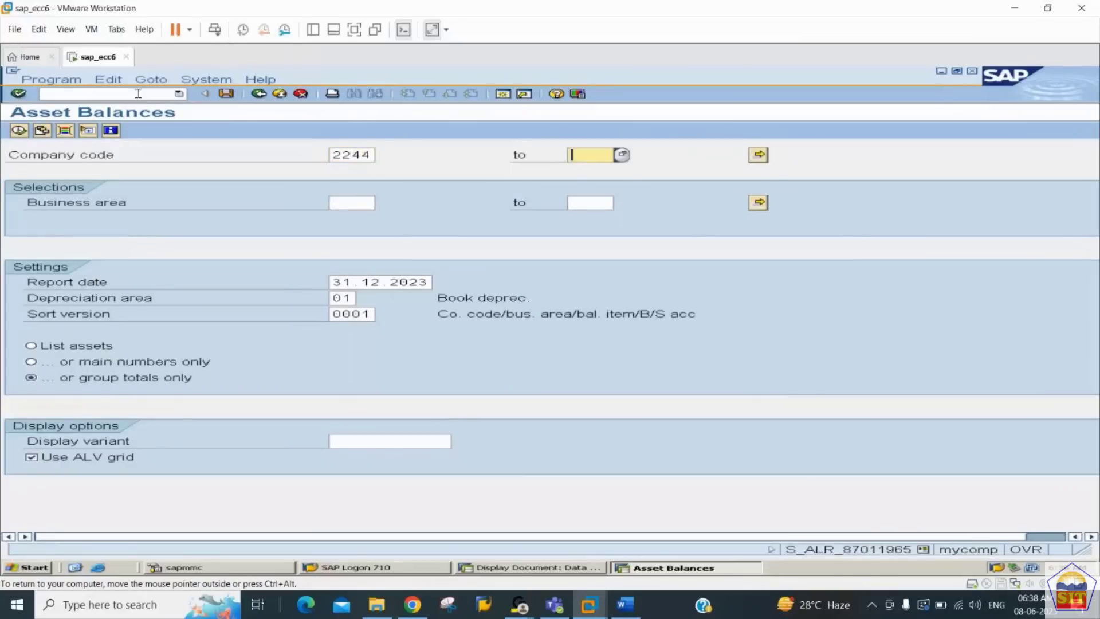
pyautogui.write('2244')
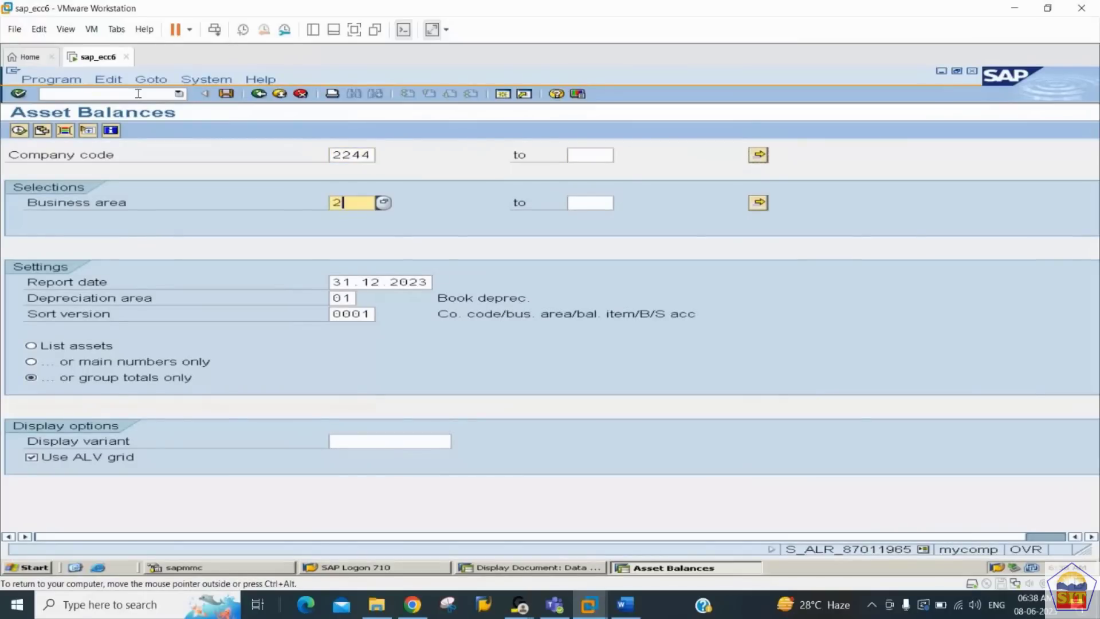
pyautogui.press('Tab')
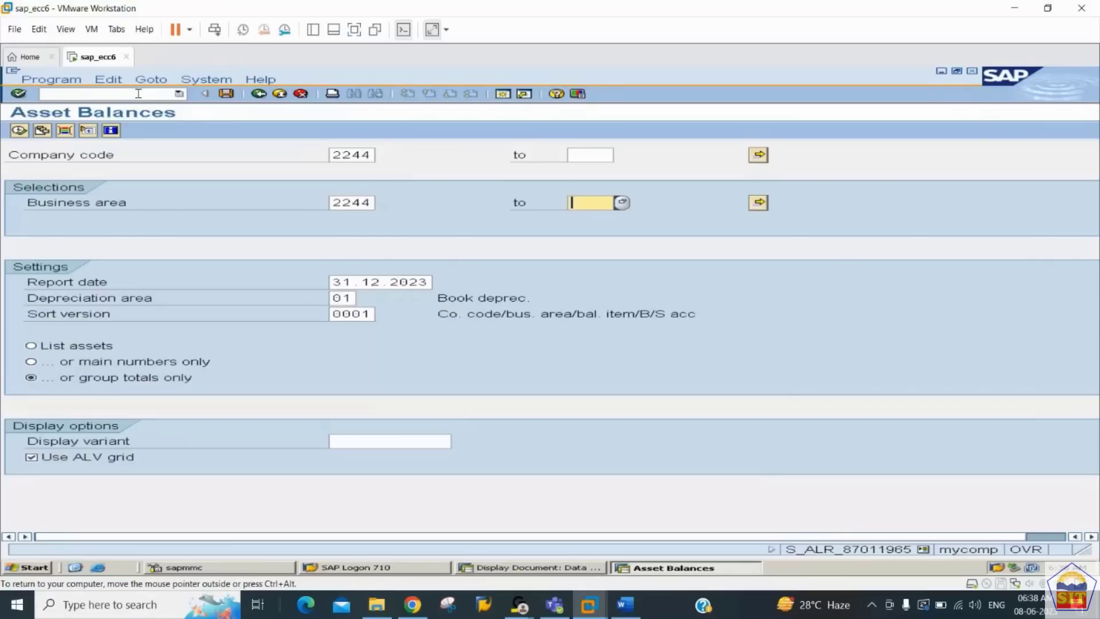
pyautogui.press('Tab')
pyautogui.press('Tab')
pyautogui.press('Tab')
pyautogui.hotkey('shift', 'Tab')
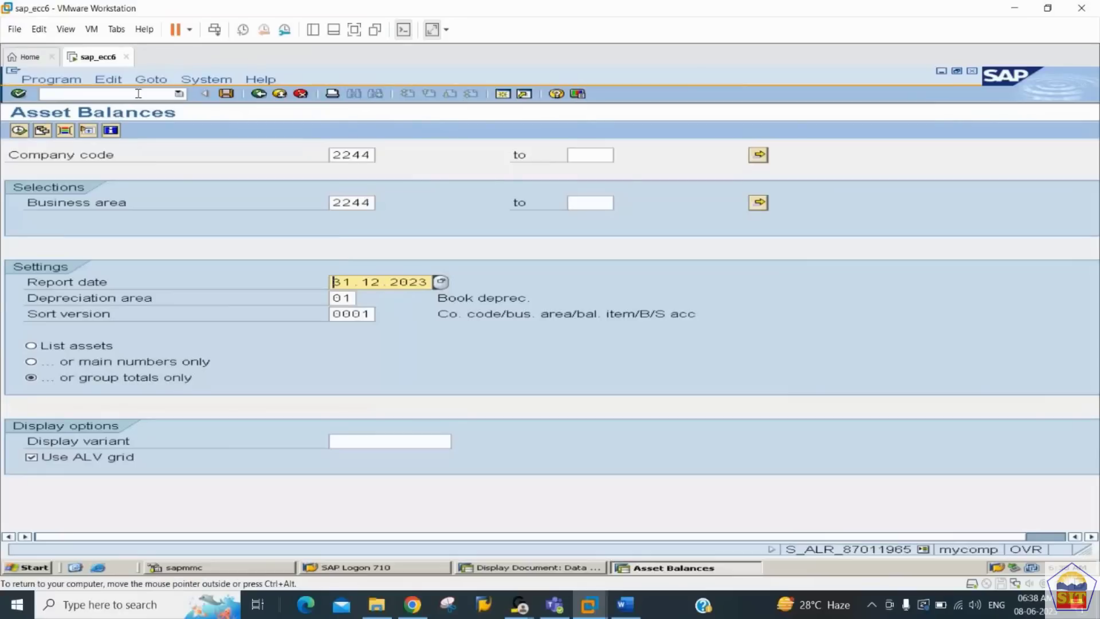
pyautogui.press('Tab')
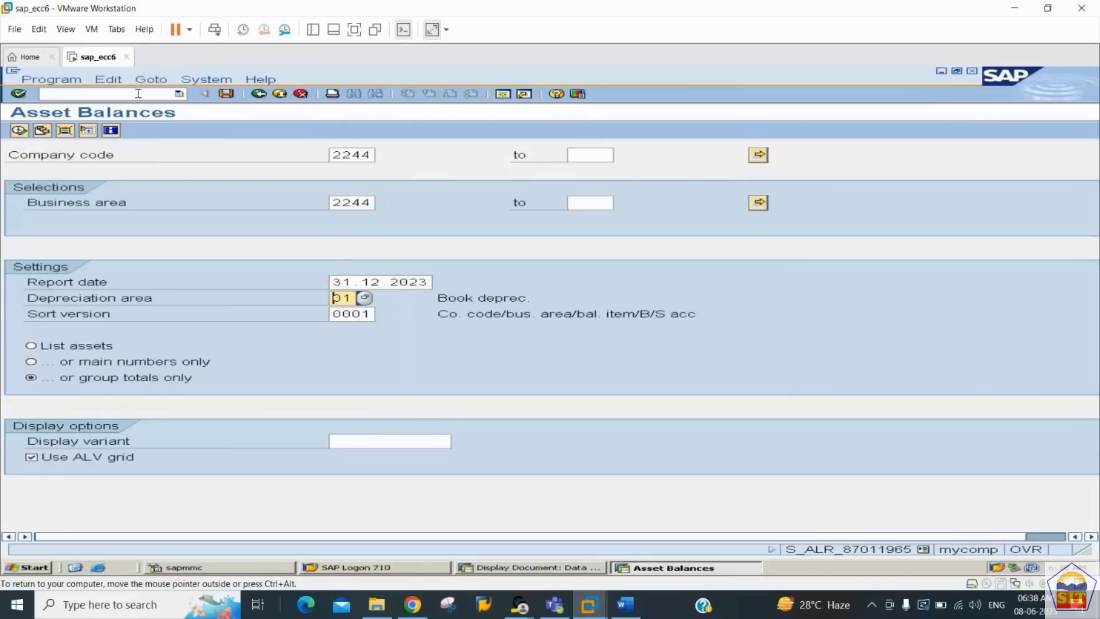
pyautogui.press('Tab')
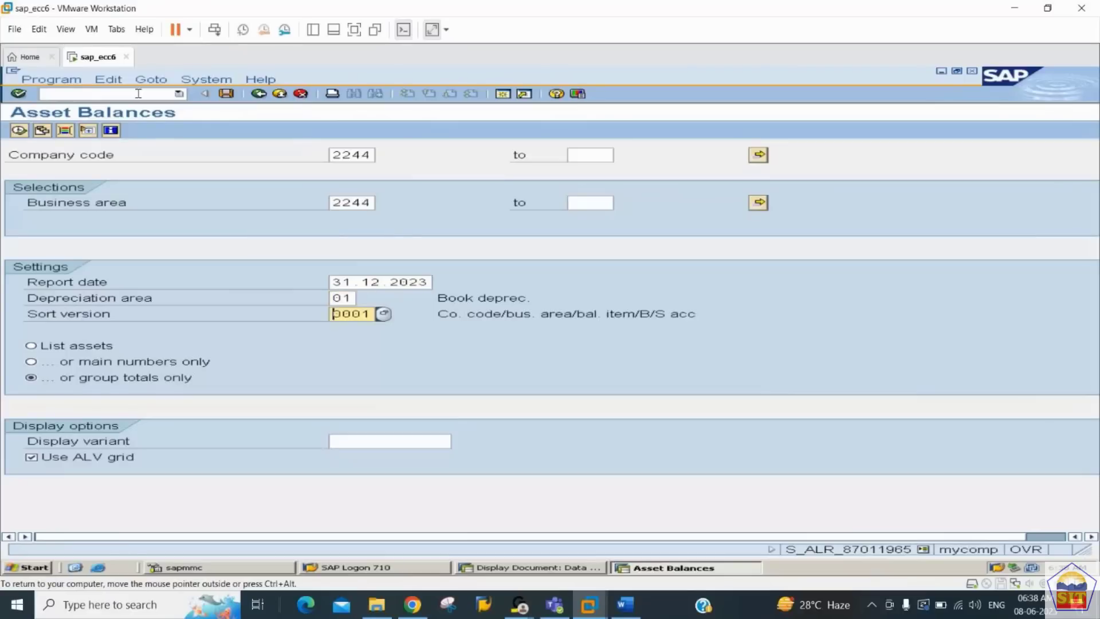
pyautogui.click(32, 346)
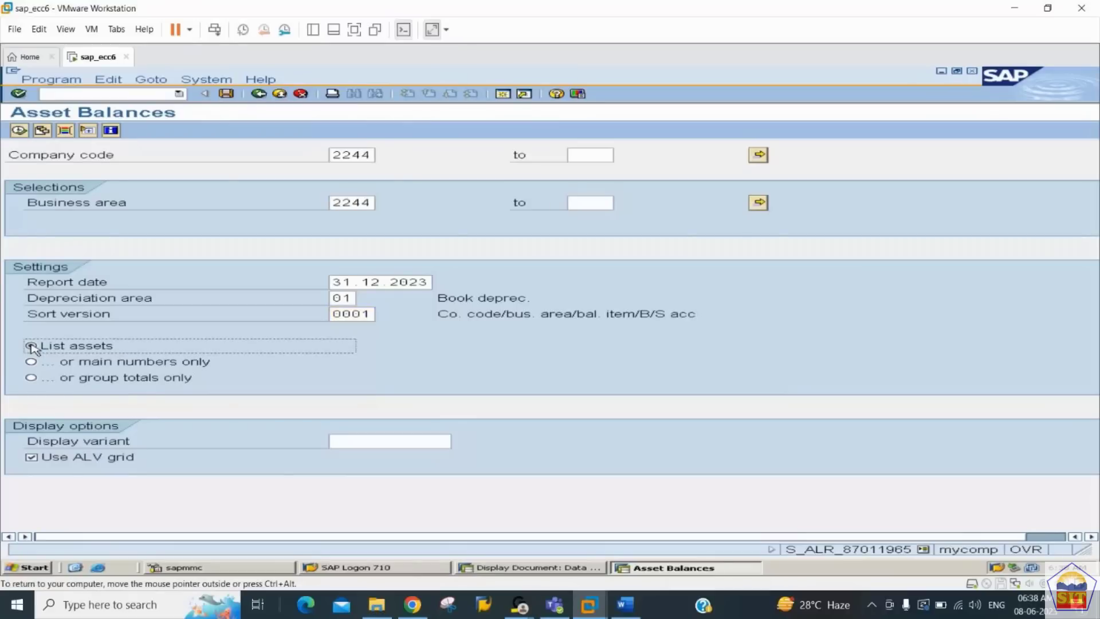
pyautogui.click(19, 131)
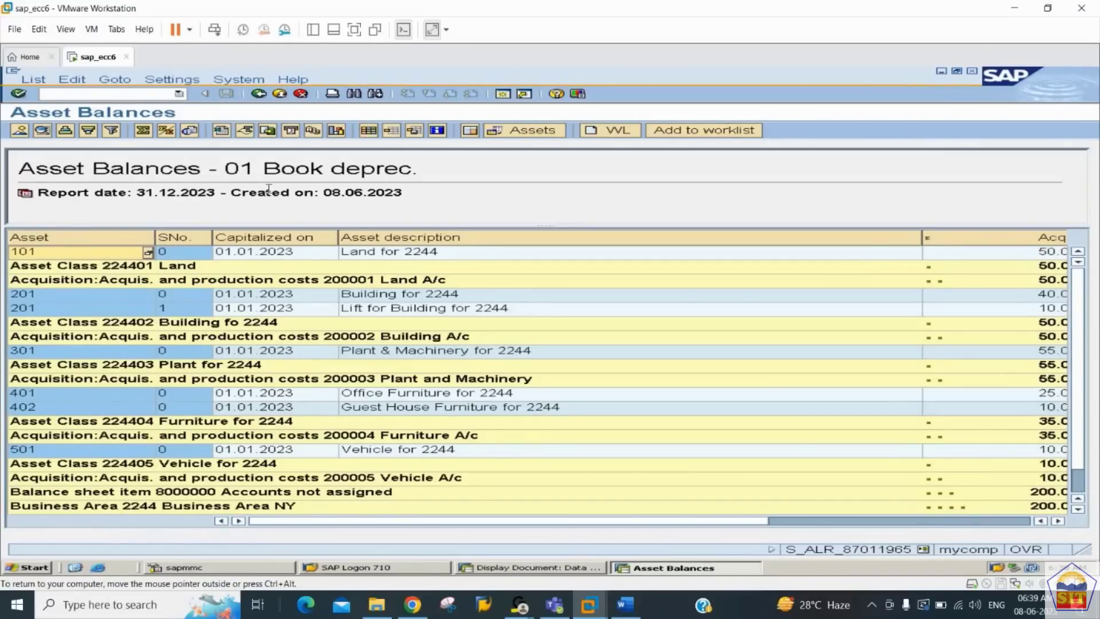
# Go through the report's columns, and narrow the asset description, accumulated depreciation and book value columns
pyautogui.click(118, 241)
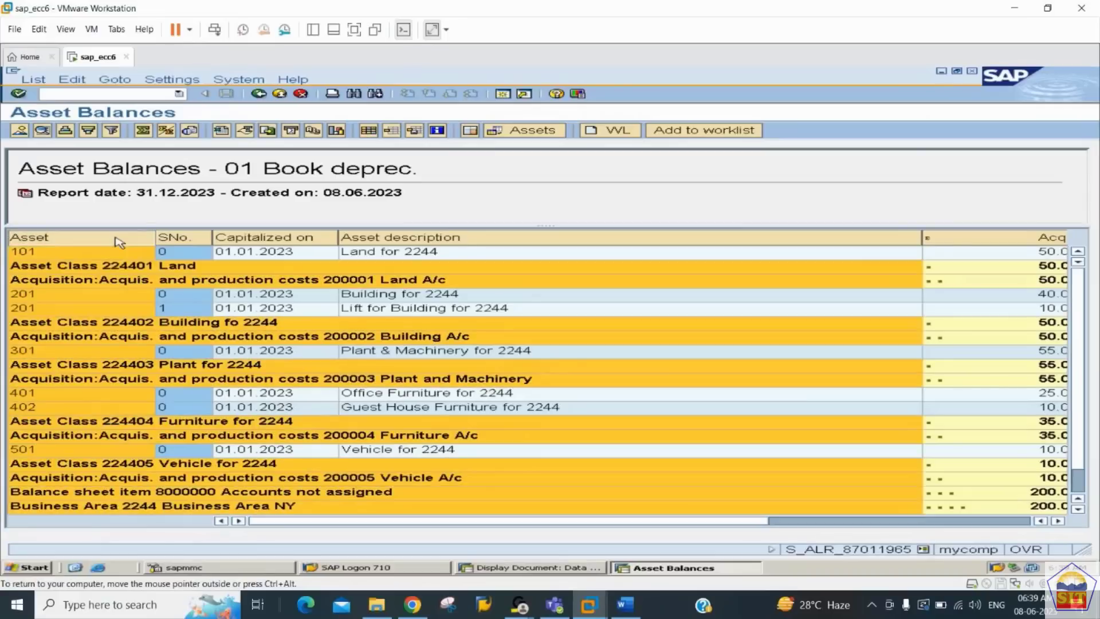
pyautogui.click(193, 237)
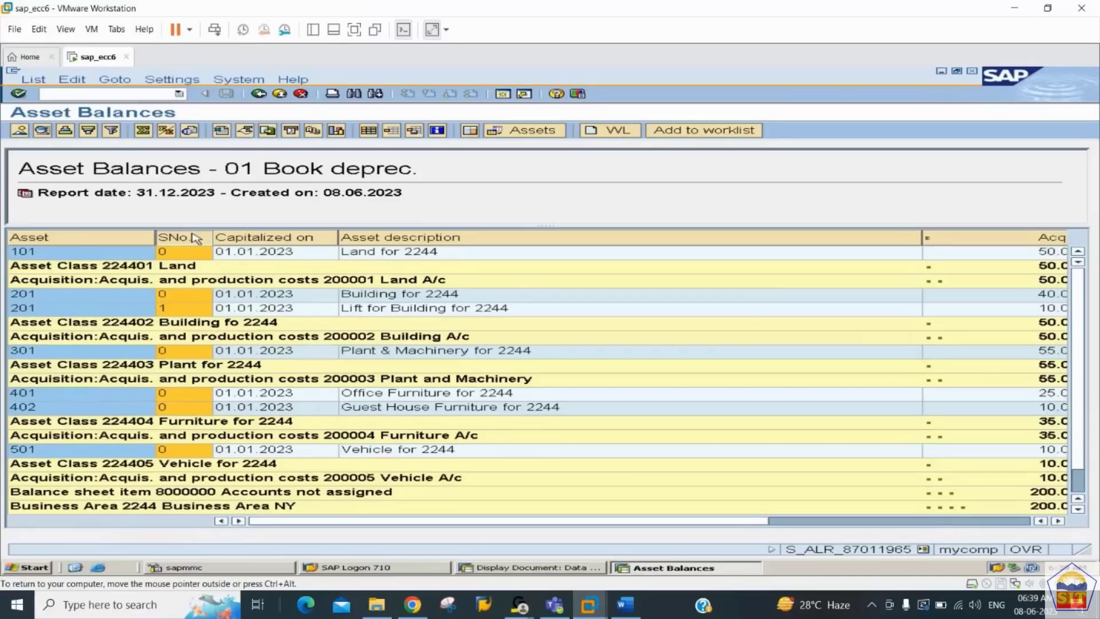
pyautogui.click(244, 238)
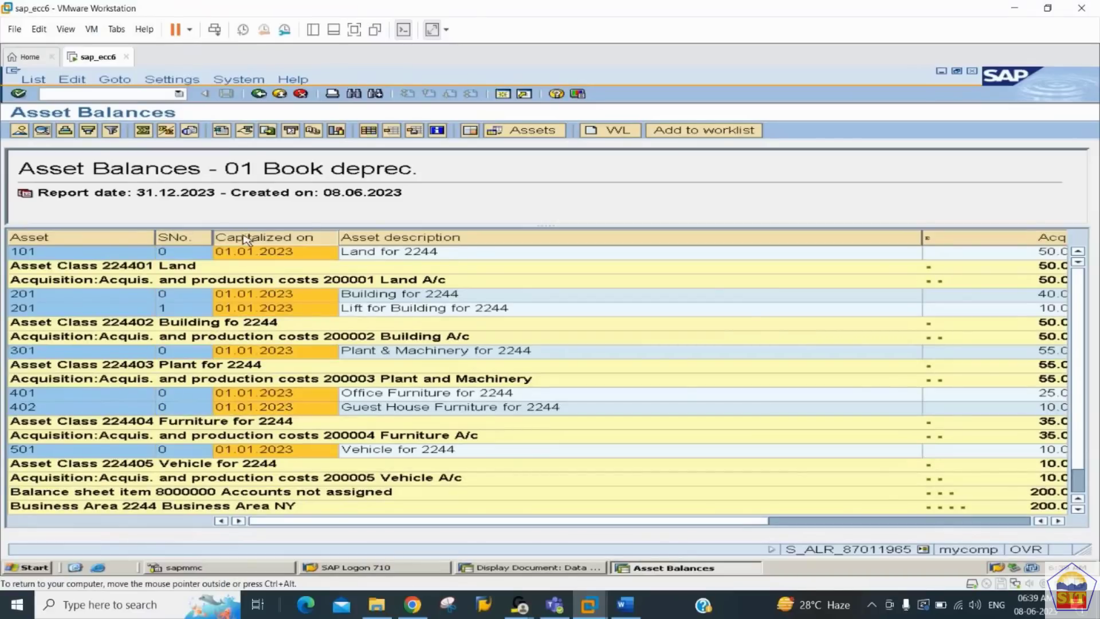
pyautogui.click(407, 237)
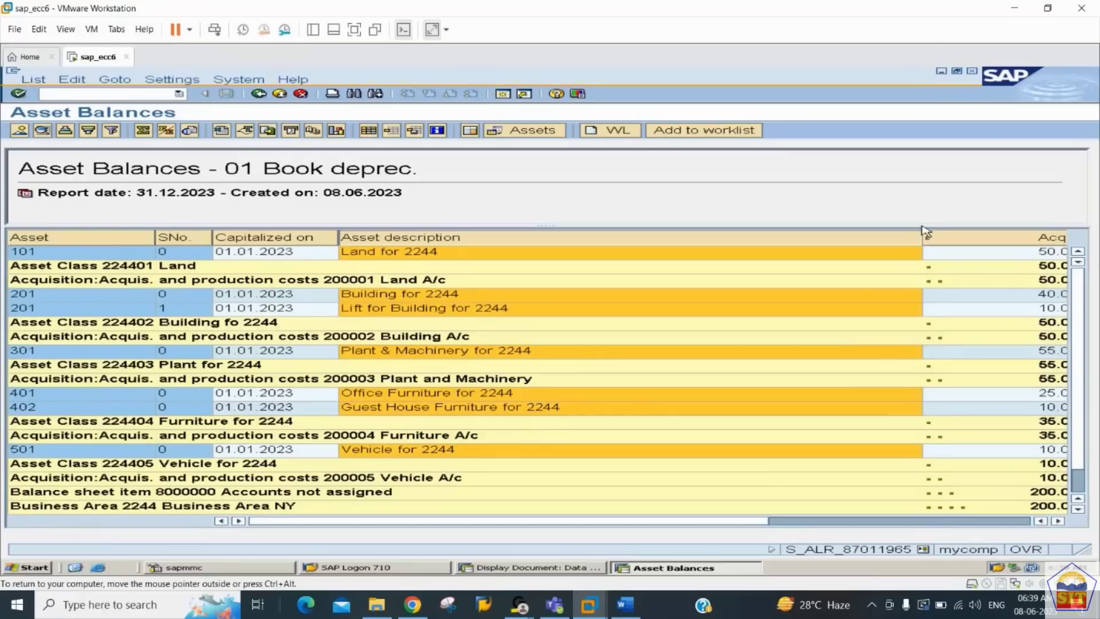
pyautogui.moveTo(922, 233); pyautogui.dragTo(694, 251)
pyautogui.moveTo(695, 251); pyautogui.dragTo(528, 242)
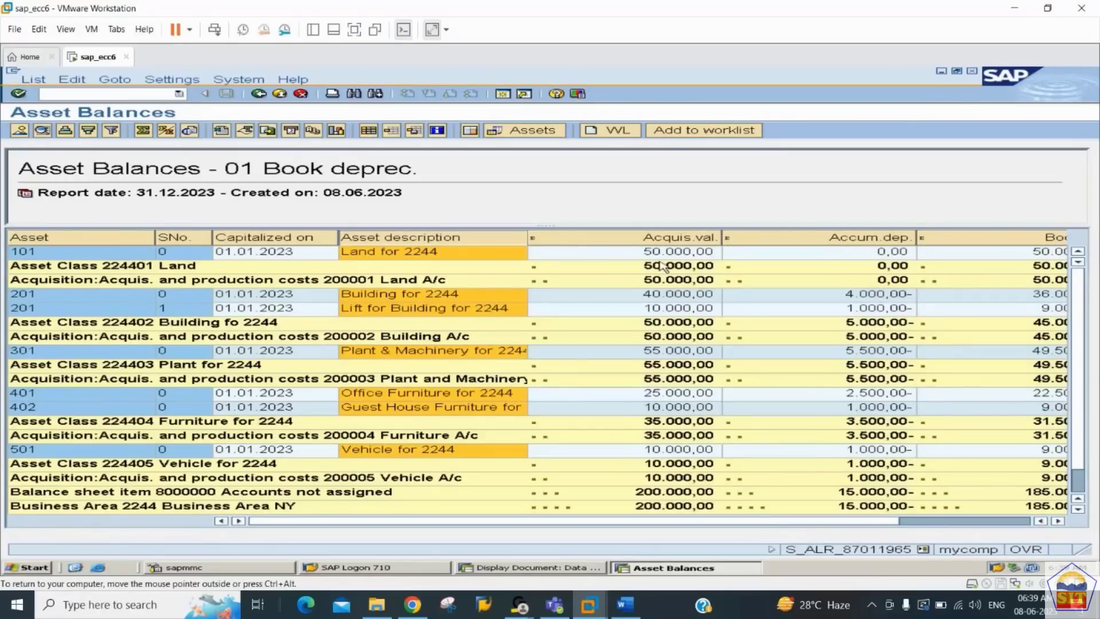
pyautogui.click(676, 237)
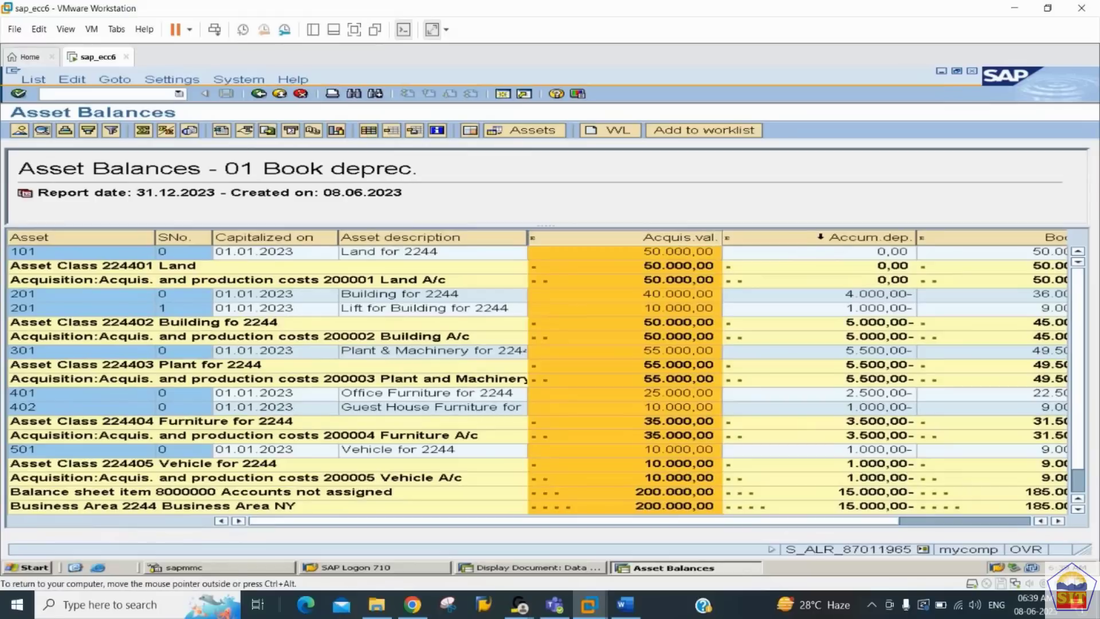
pyautogui.click(820, 238)
pyautogui.moveTo(916, 237); pyautogui.dragTo(859, 240)
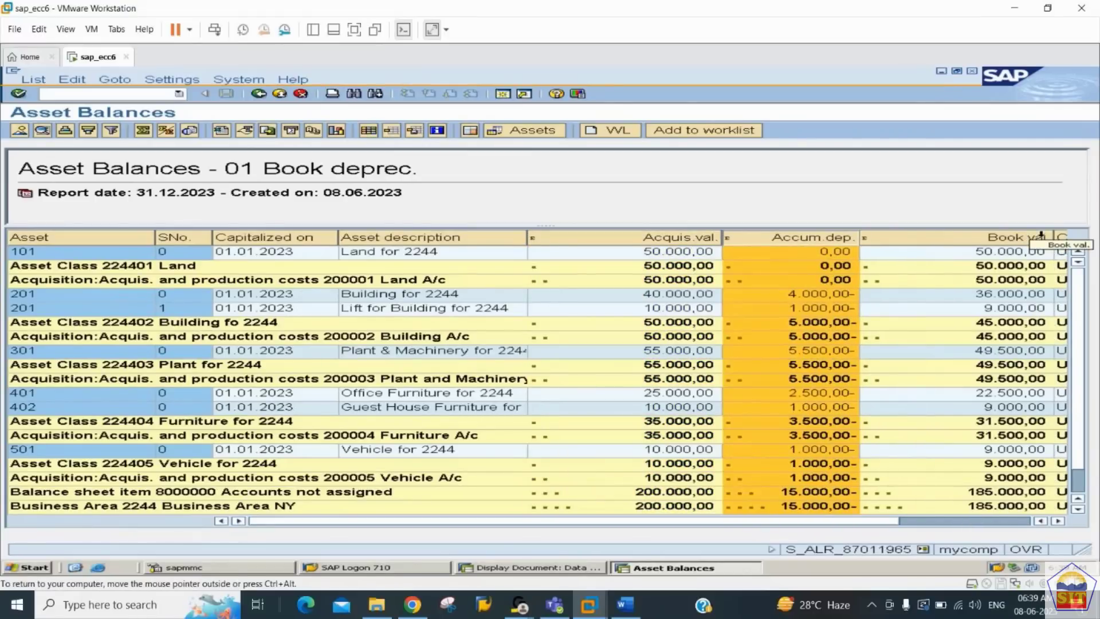
pyautogui.moveTo(1054, 237); pyautogui.dragTo(1003, 248)
# Compare acquisition value, accumulated depreciation and book value for the land, building, machinery and furniture assets, down to the company code total
pyautogui.click(861, 254)
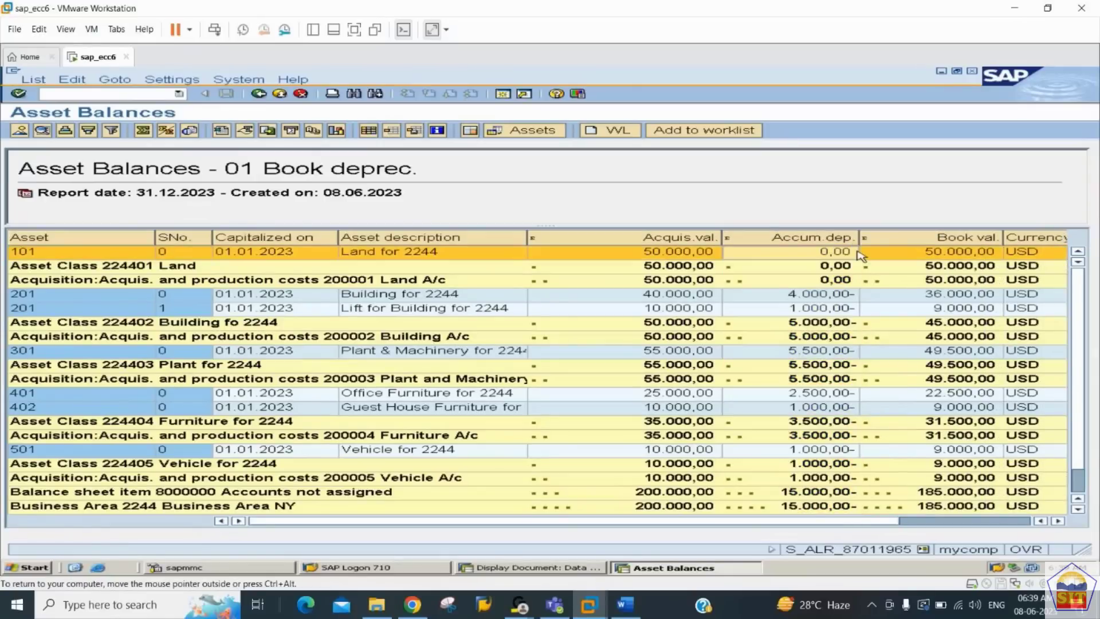
pyautogui.click(963, 255)
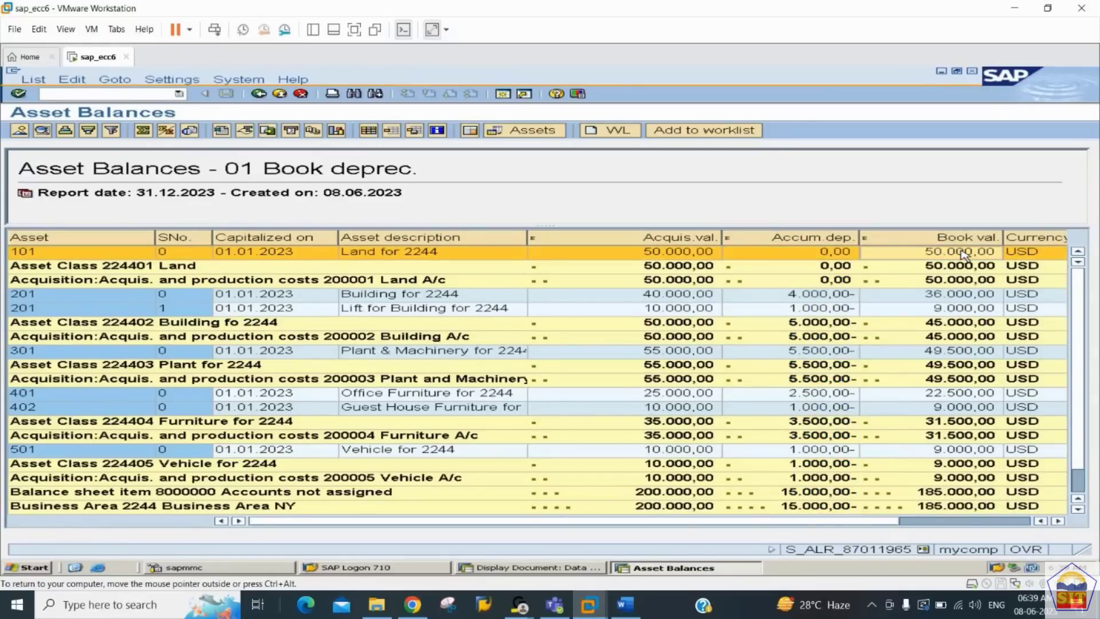
pyautogui.click(687, 294)
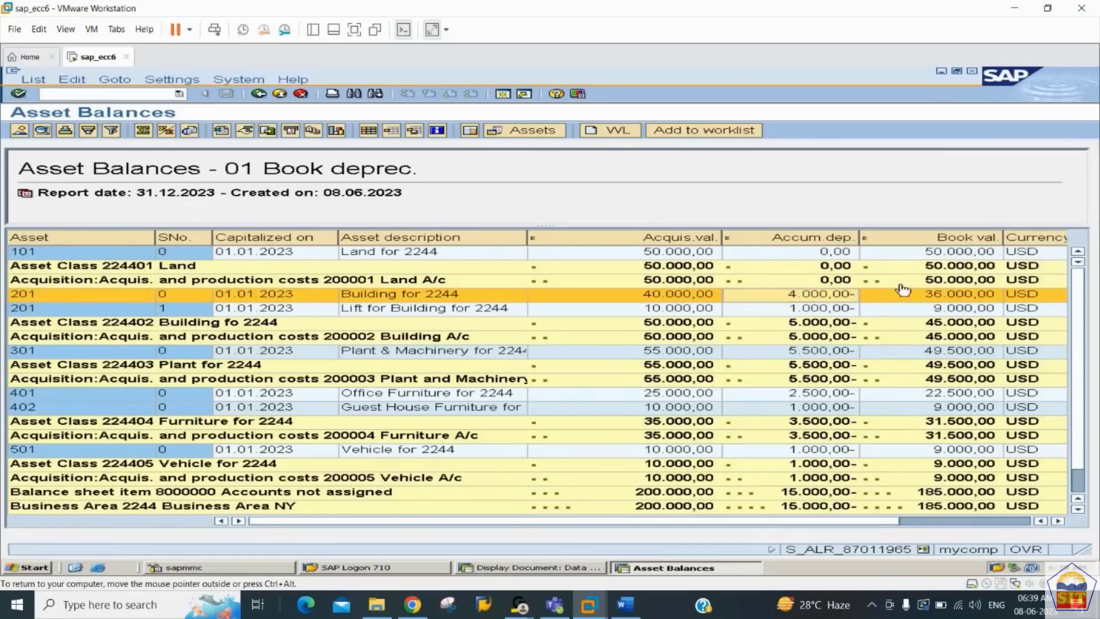
pyautogui.click(954, 298)
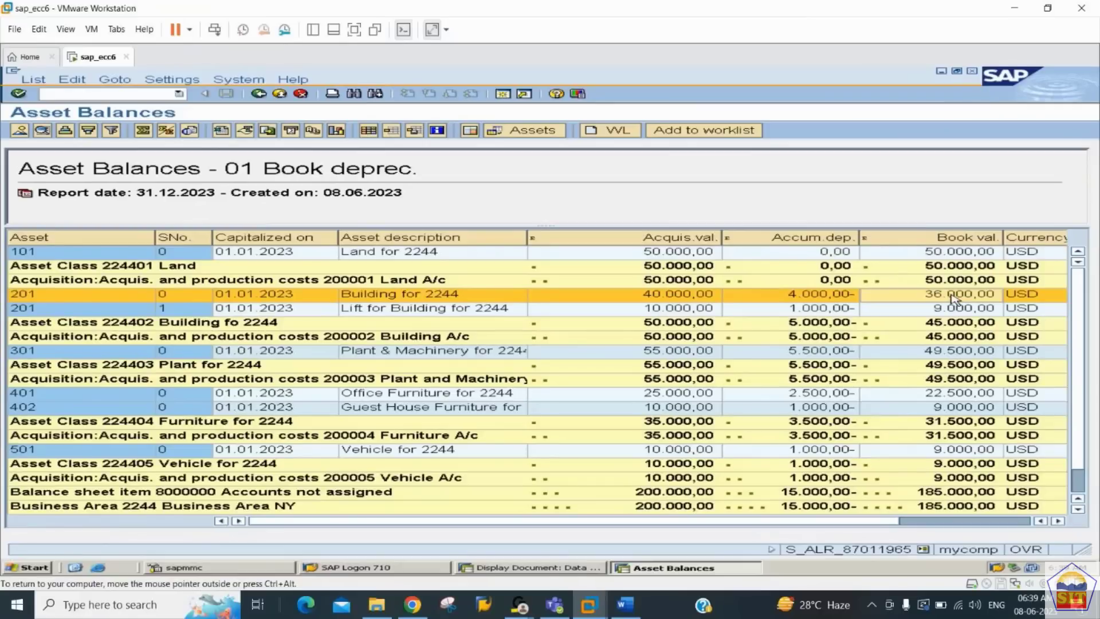
pyautogui.click(954, 312)
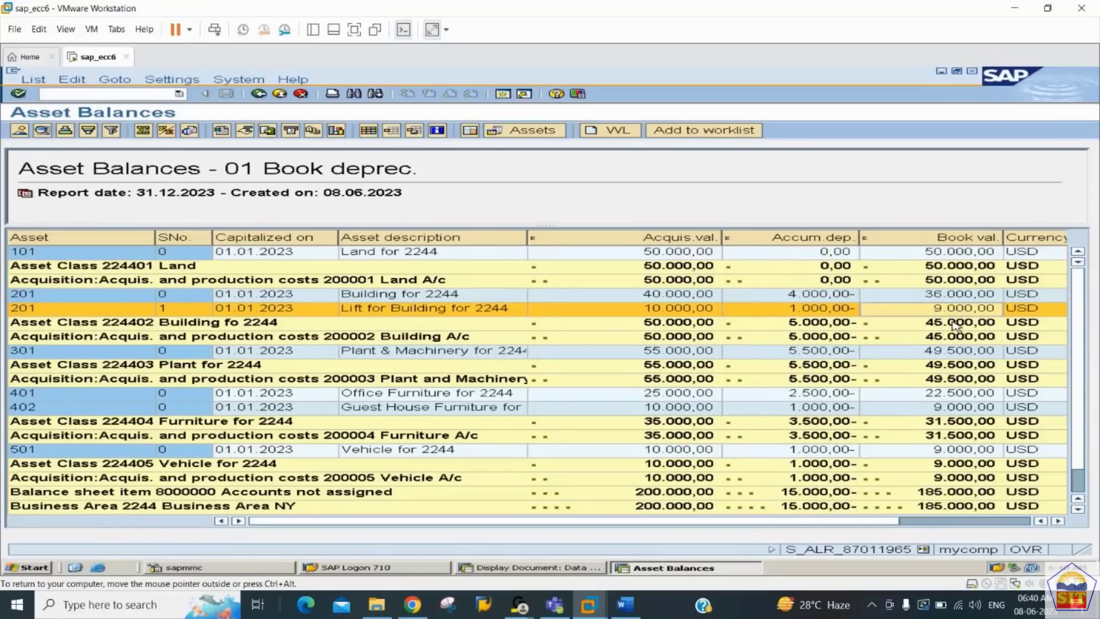
pyautogui.click(955, 325)
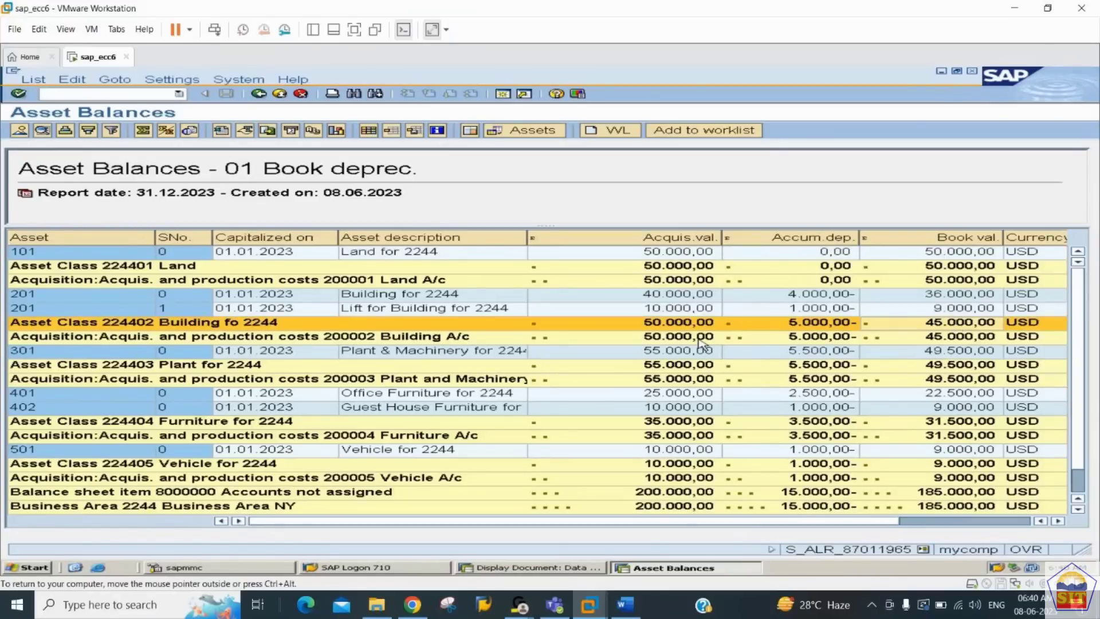
pyautogui.click(744, 351)
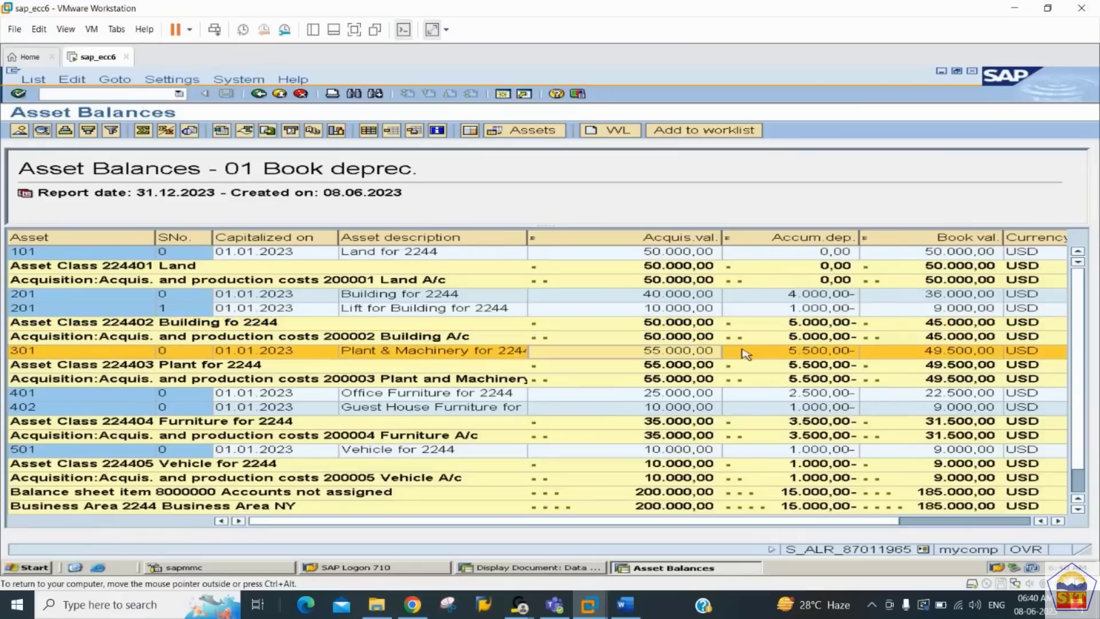
pyautogui.click(693, 395)
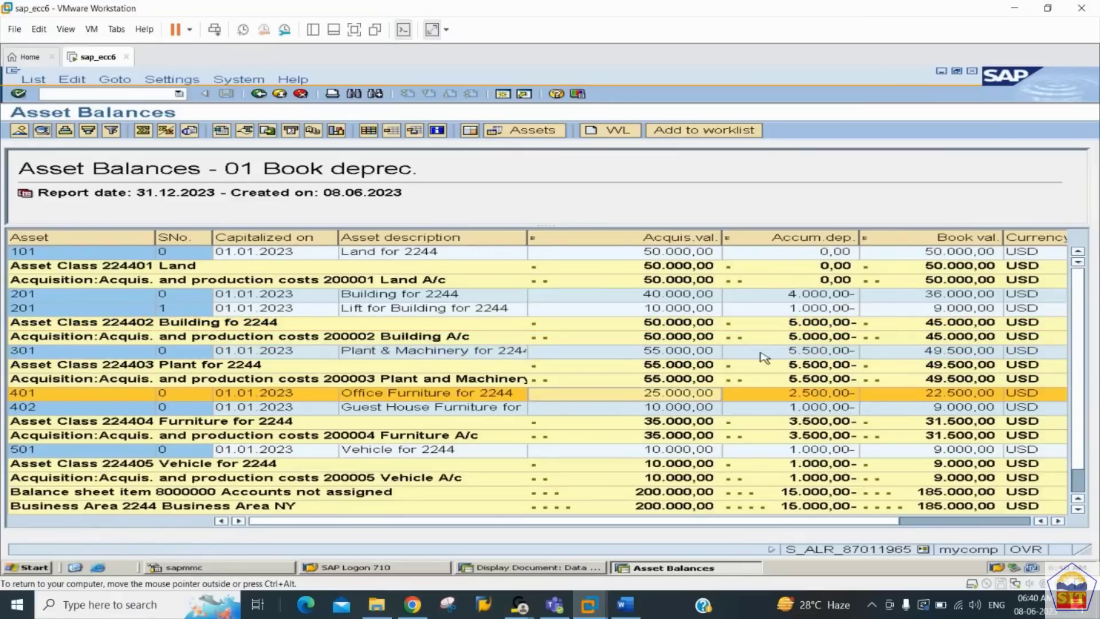
pyautogui.click(693, 352)
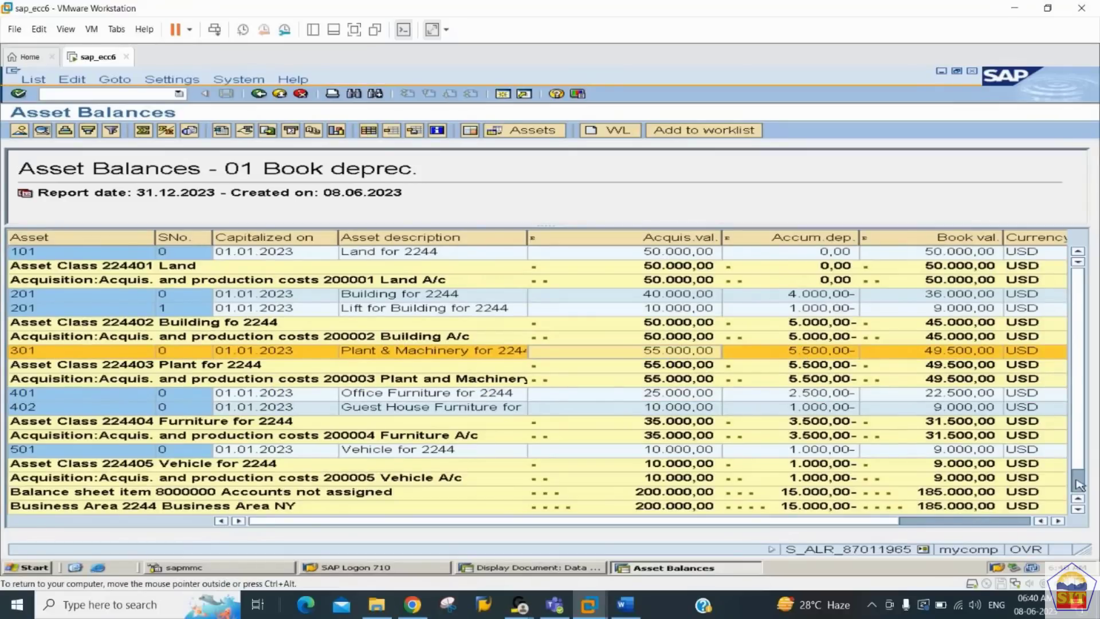
pyautogui.scroll(-1, 1079, 485)
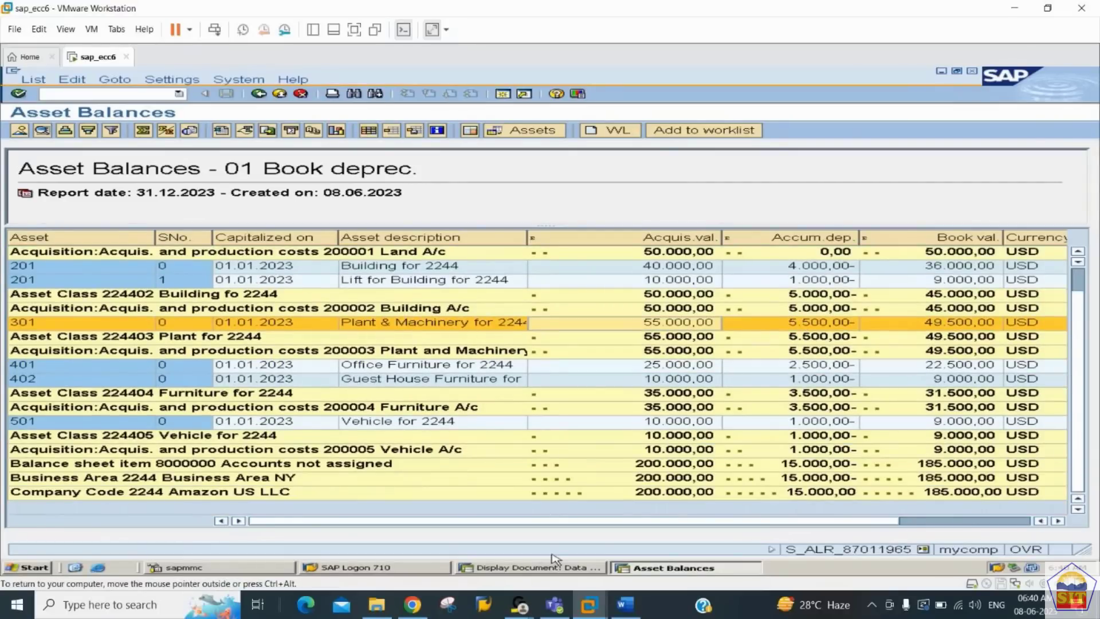
# Switch to the Asset Accounting notes in Word and copy the transaction code AFAB from the Depreciation run section
pyautogui.click(625, 604)
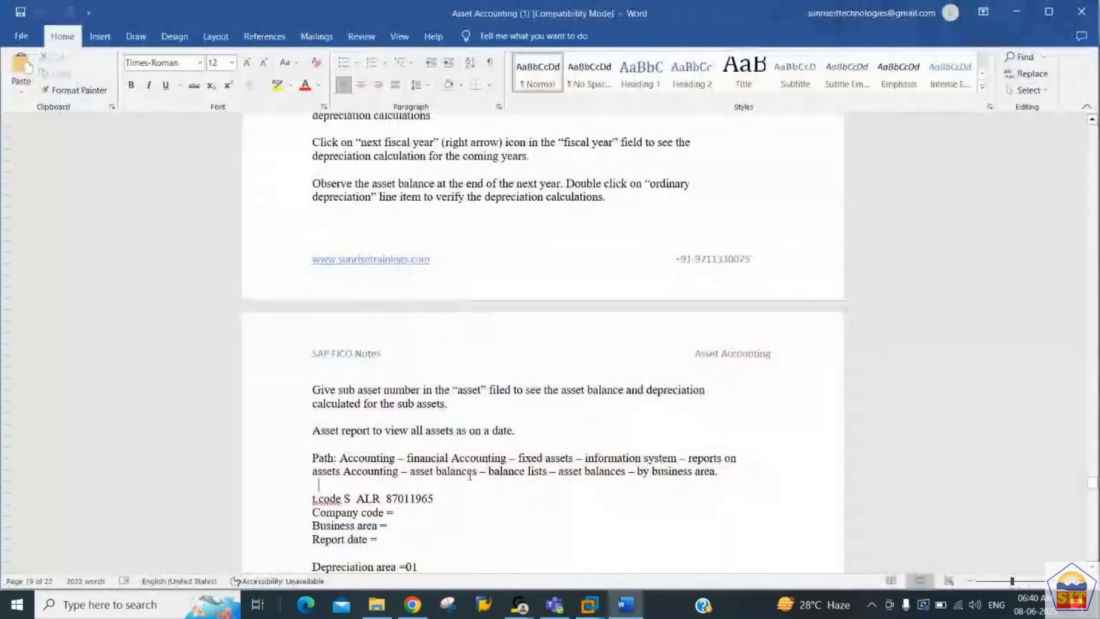
pyautogui.scroll(-5, 469, 476)
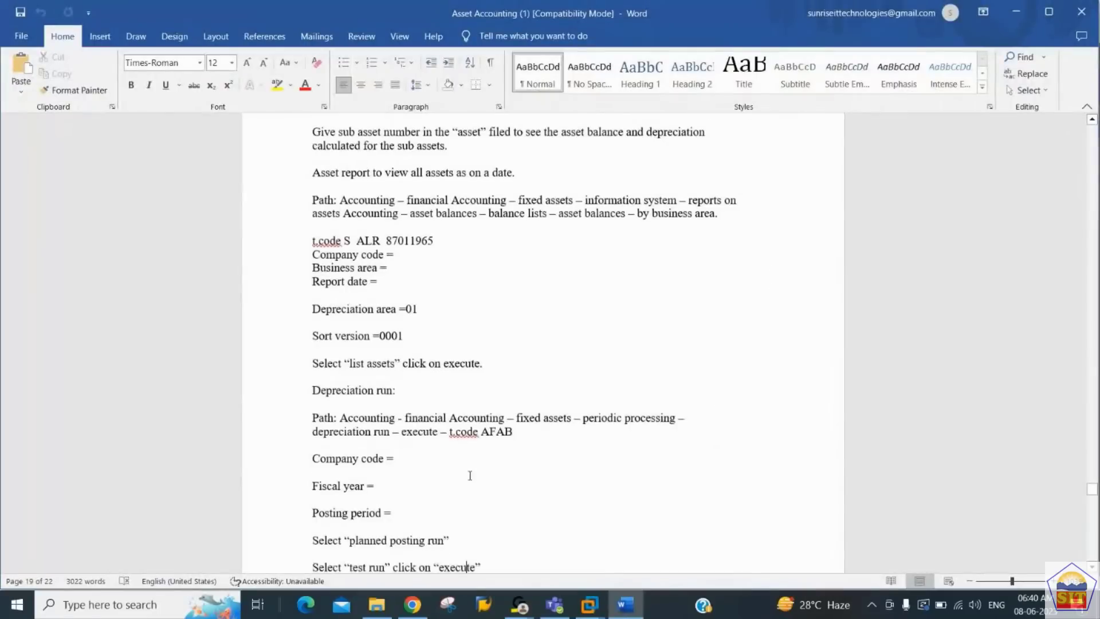
pyautogui.scroll(-2, 470, 476)
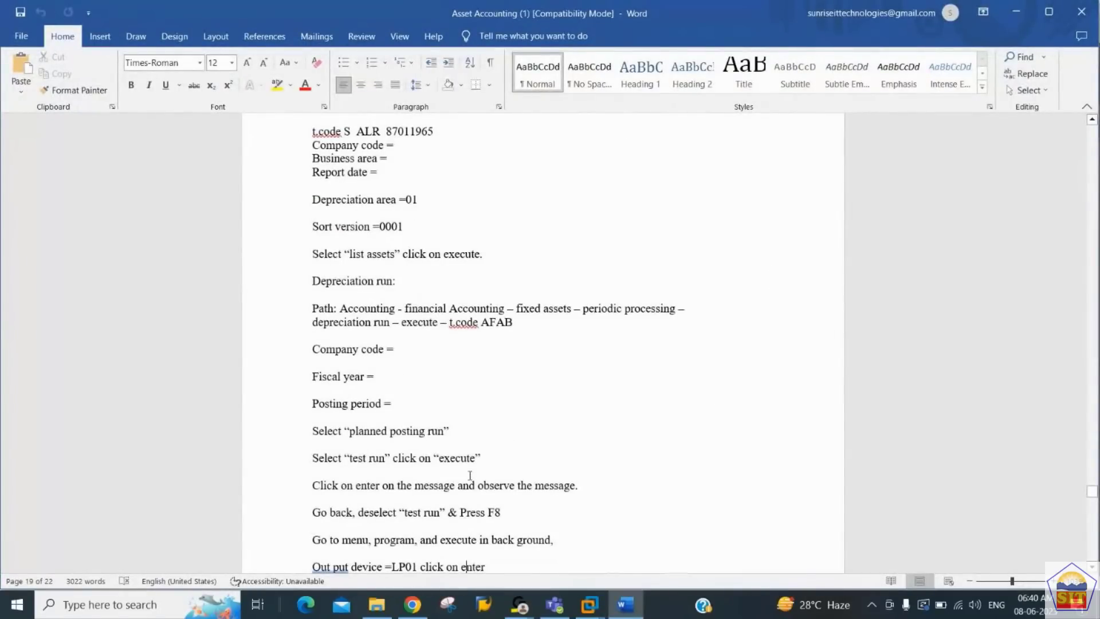
pyautogui.press('Up')
pyautogui.press('Up')
pyautogui.press('Up')
pyautogui.press('Up')
pyautogui.press('Up')
pyautogui.press('Up')
pyautogui.press('Up')
pyautogui.press('Up')
pyautogui.press('Up')
pyautogui.press('Up')
pyautogui.press('Up')
pyautogui.press('Up')
pyautogui.press('Up')
pyautogui.press('Up')
pyautogui.press('Up')
pyautogui.press('Up')
pyautogui.press('Up')
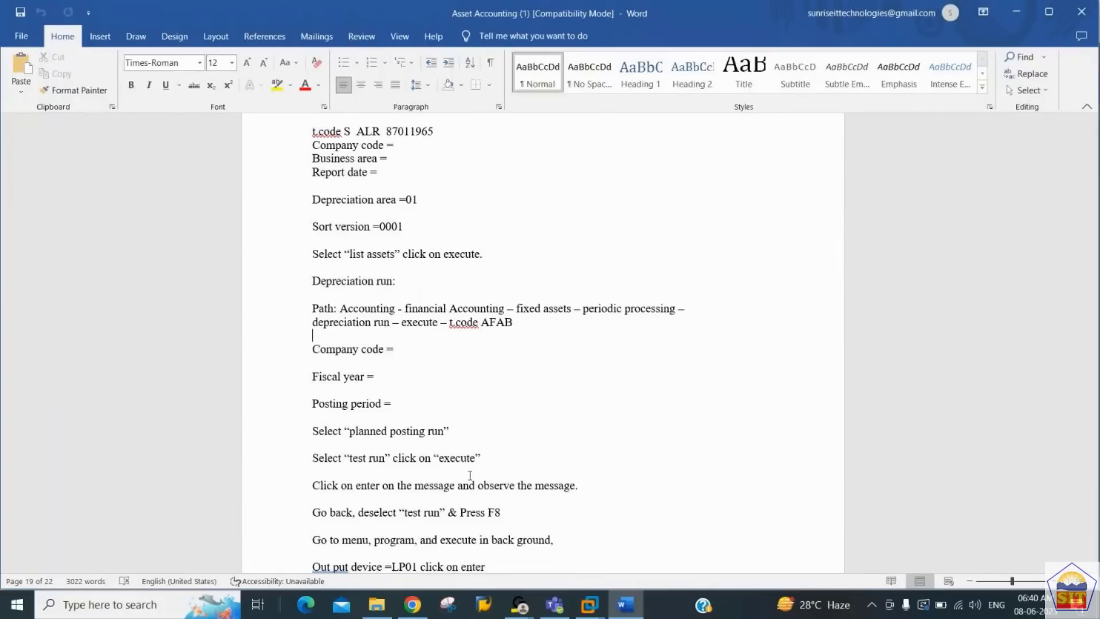
pyautogui.press('Left')
pyautogui.hotkey('shift', 'Left')
pyautogui.hotkey('shift', 'Left')
pyautogui.hotkey('shift', 'Left')
pyautogui.hotkey('shift', 'Left')
pyautogui.hotkey('ctrl', 'c')
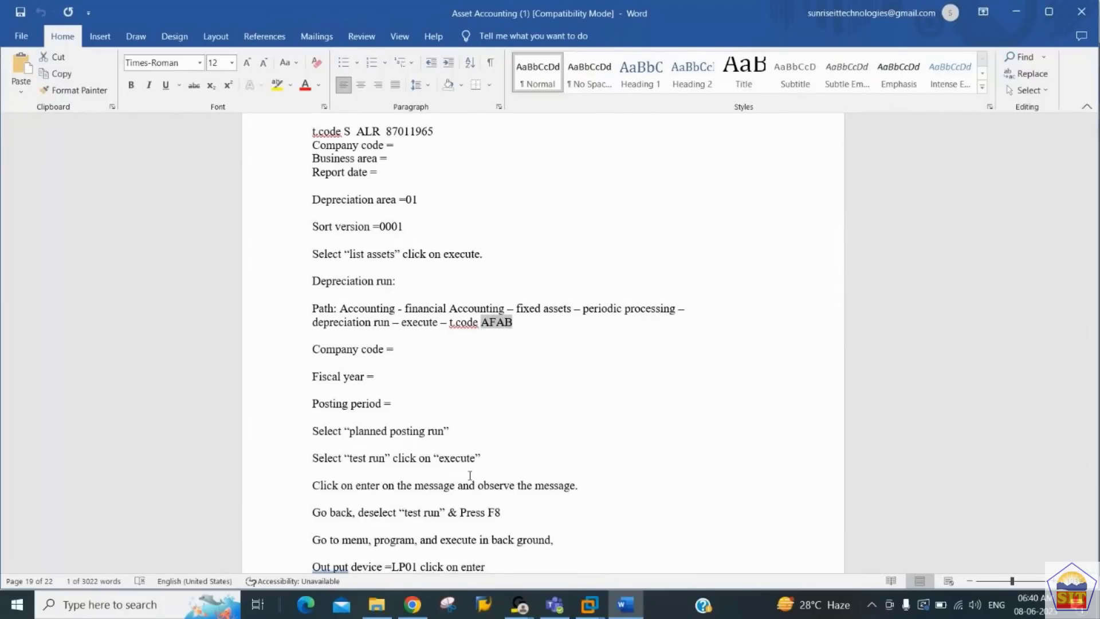
# Switch back to SAP and start the Depreciation Posting Run with the transaction code /nAFAB
pyautogui.hotkey('alt', 'Tab')
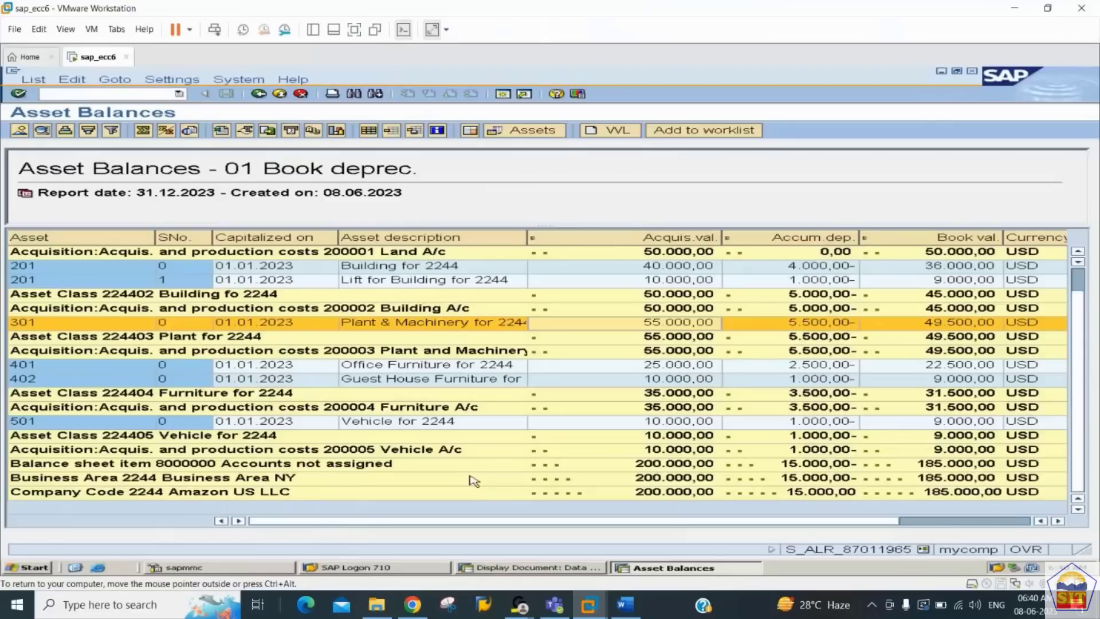
pyautogui.click(100, 95)
pyautogui.write('/n')
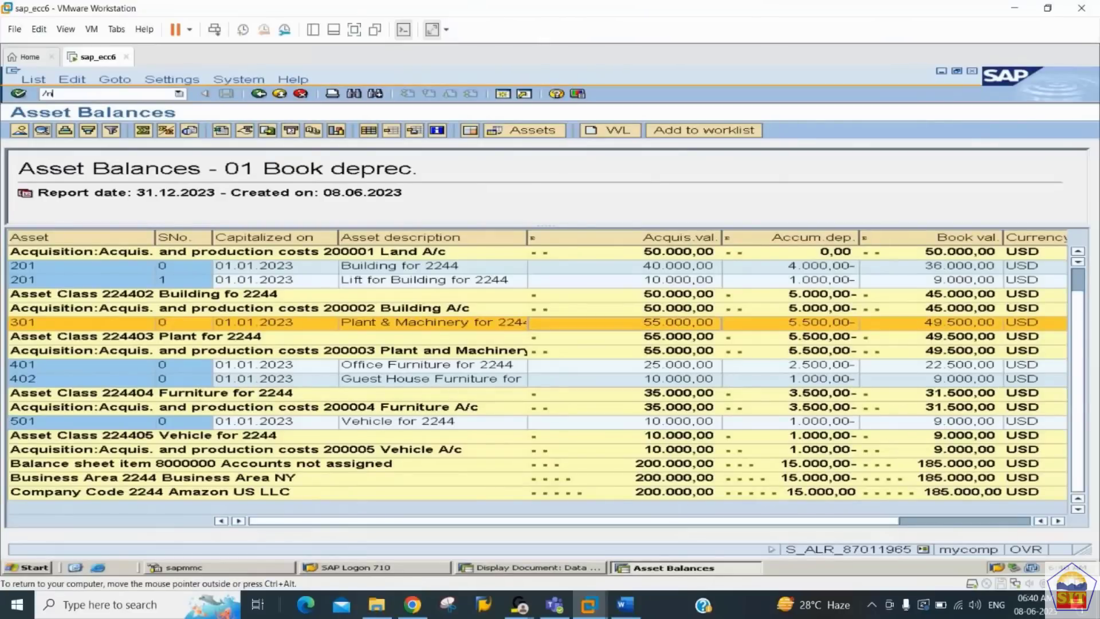
pyautogui.hotkey('ctrl', 'v')
pyautogui.press('Return')
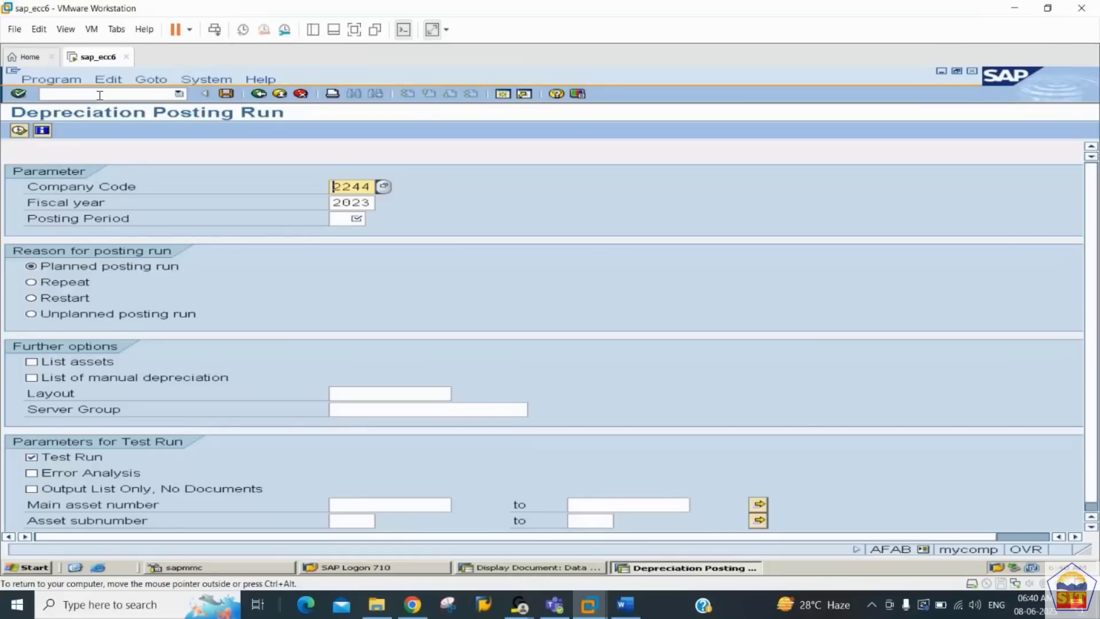
# Execute a planned posting test run for posting period 01 with List assets, accepting the online limitation and closing the security notice
pyautogui.press('Tab')
pyautogui.press('Tab')
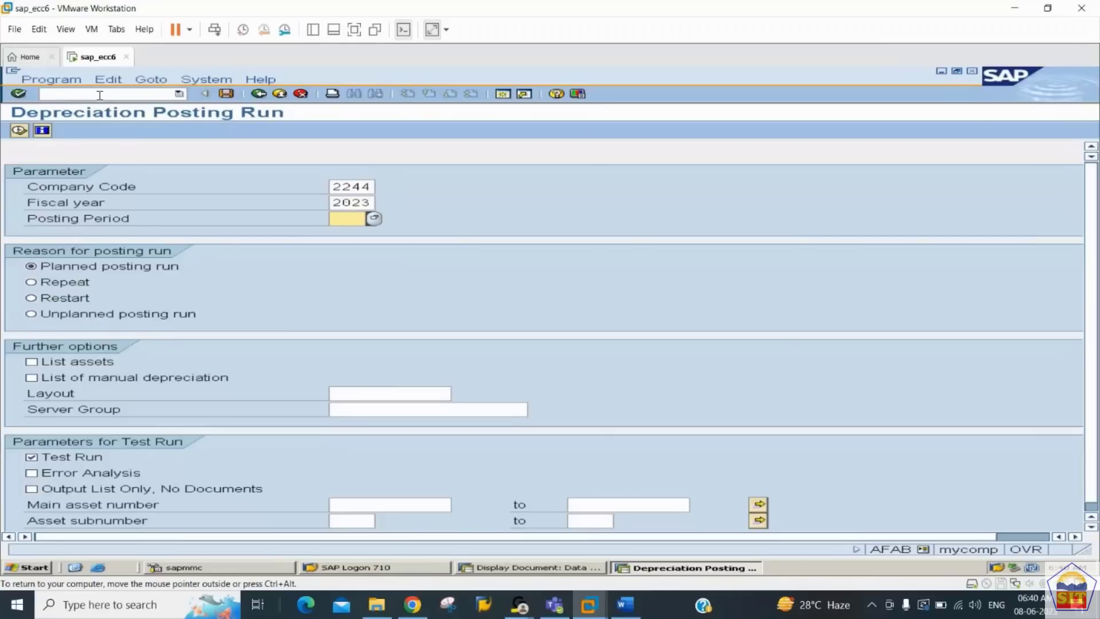
pyautogui.write('01')
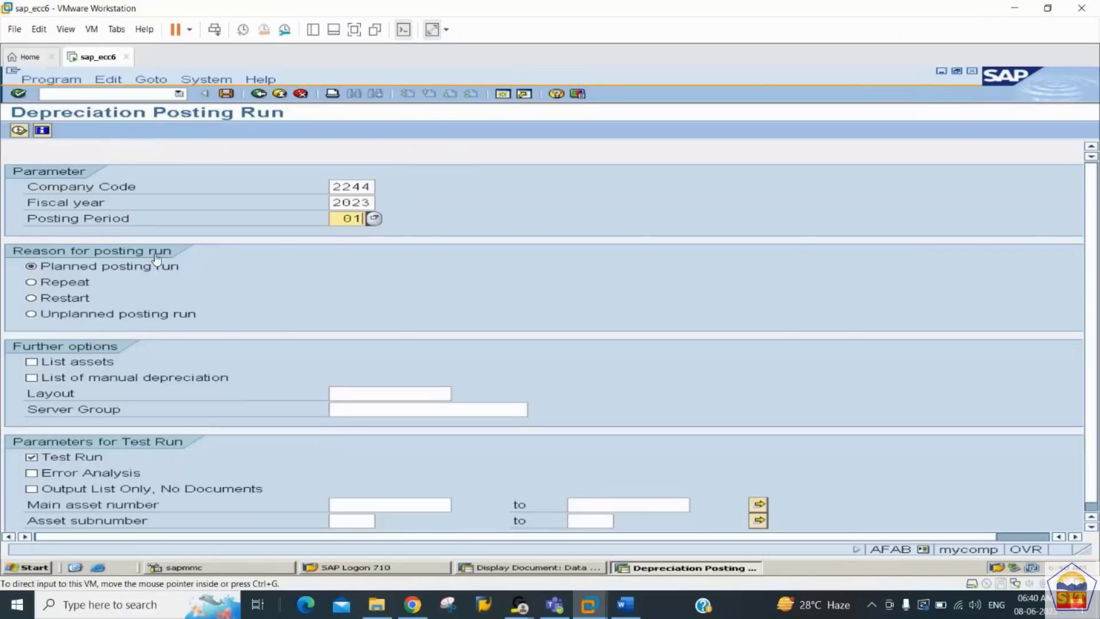
pyautogui.click(32, 362)
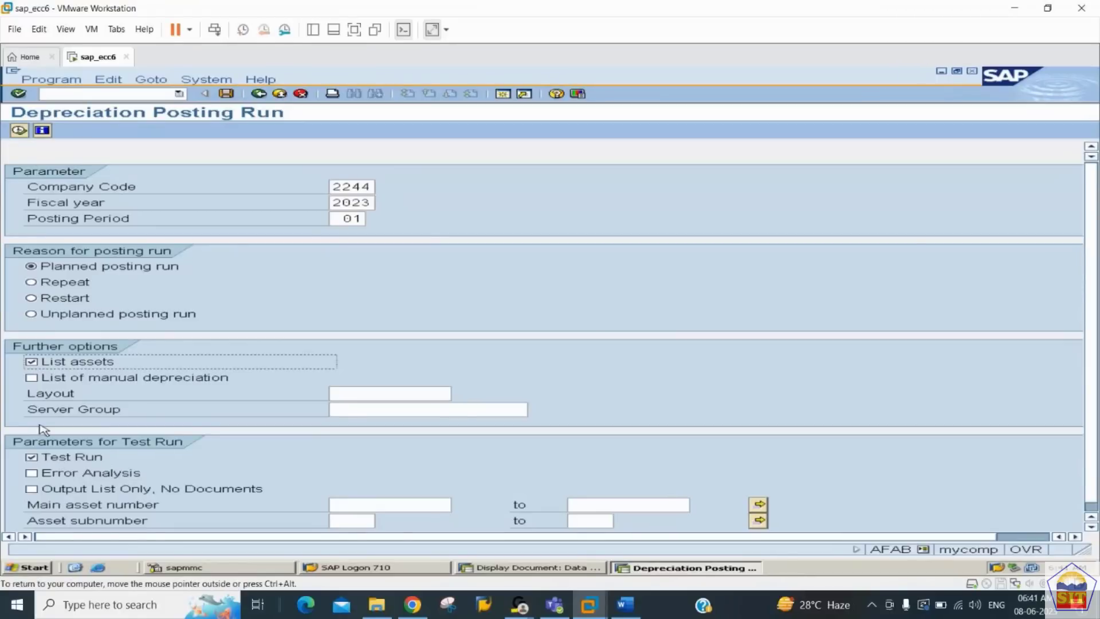
pyautogui.click(18, 131)
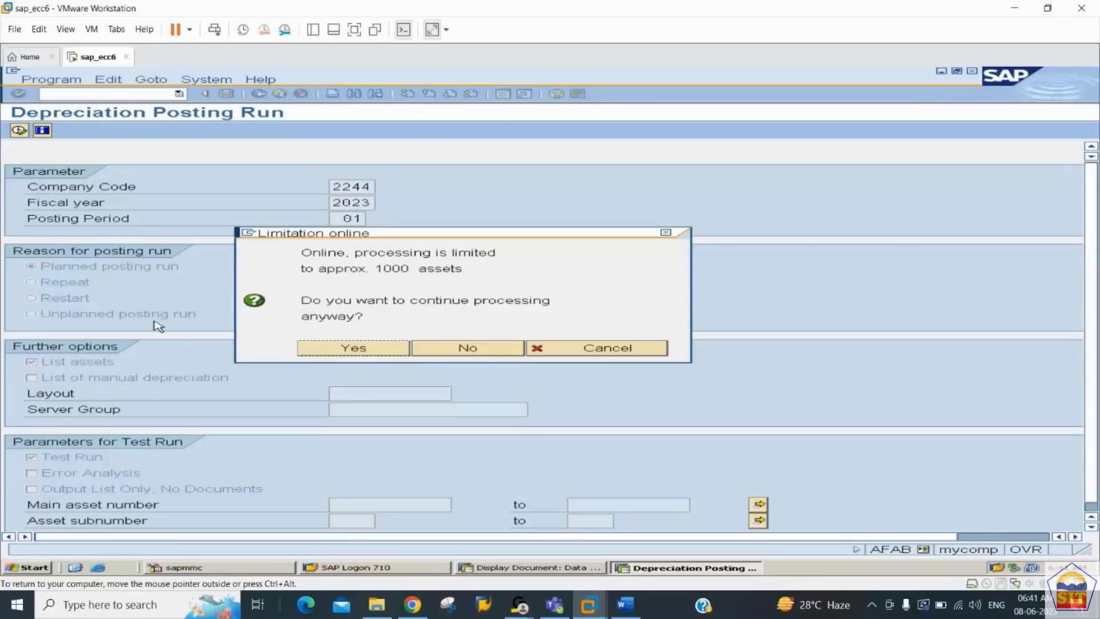
pyautogui.click(318, 351)
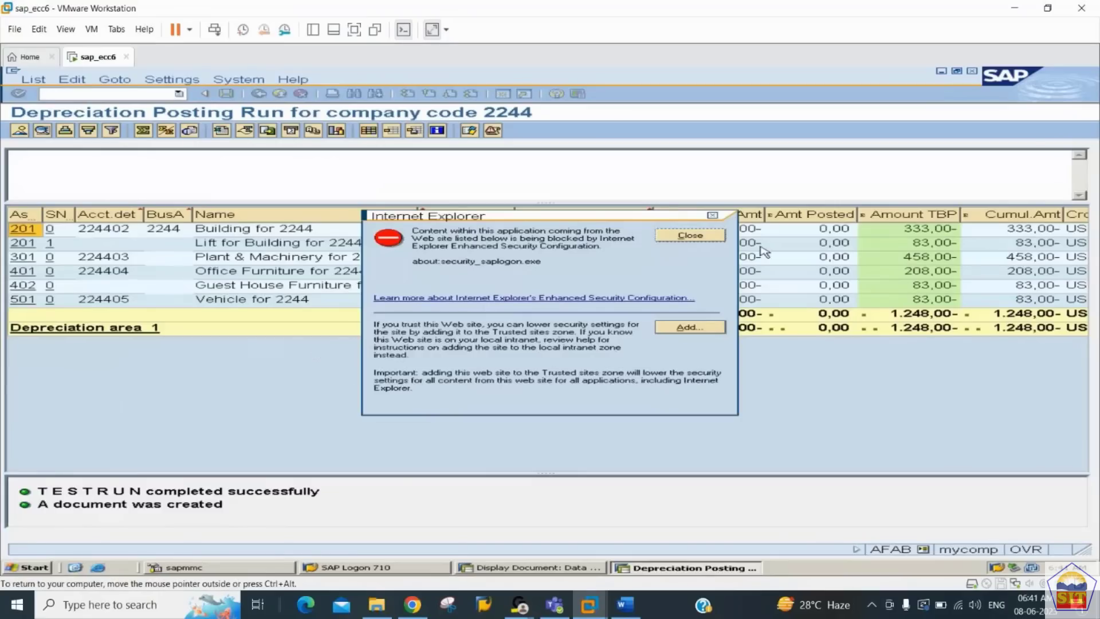
pyautogui.click(690, 236)
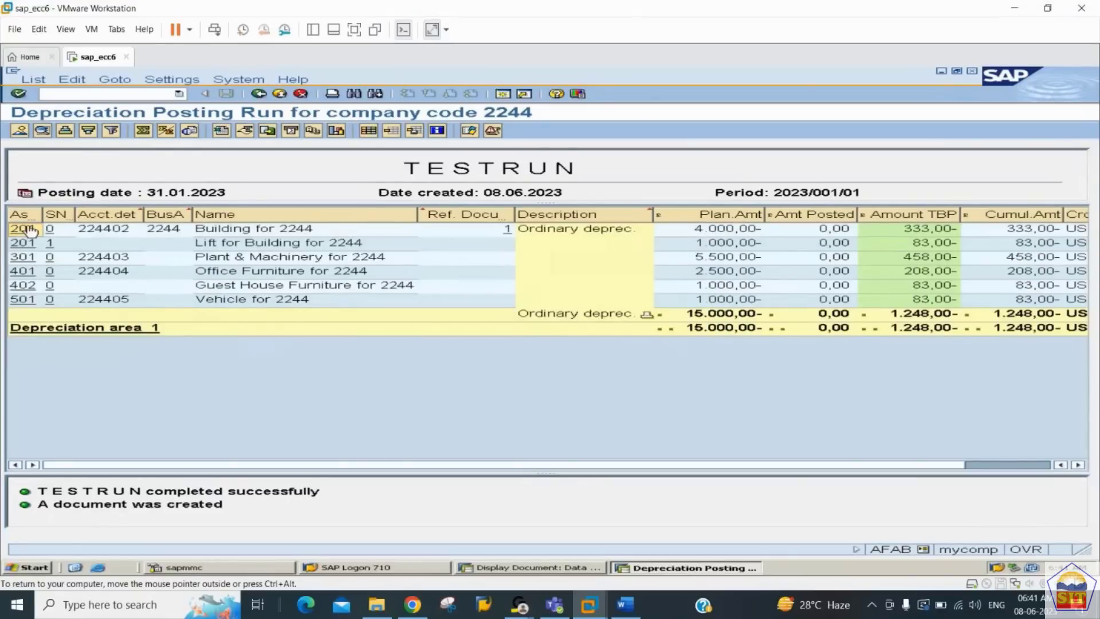
# Widen the asset and business area columns, and go through the subnumber, account determination, name and description columns of the test run
pyautogui.moveTo(42, 214); pyautogui.dragTo(65, 214)
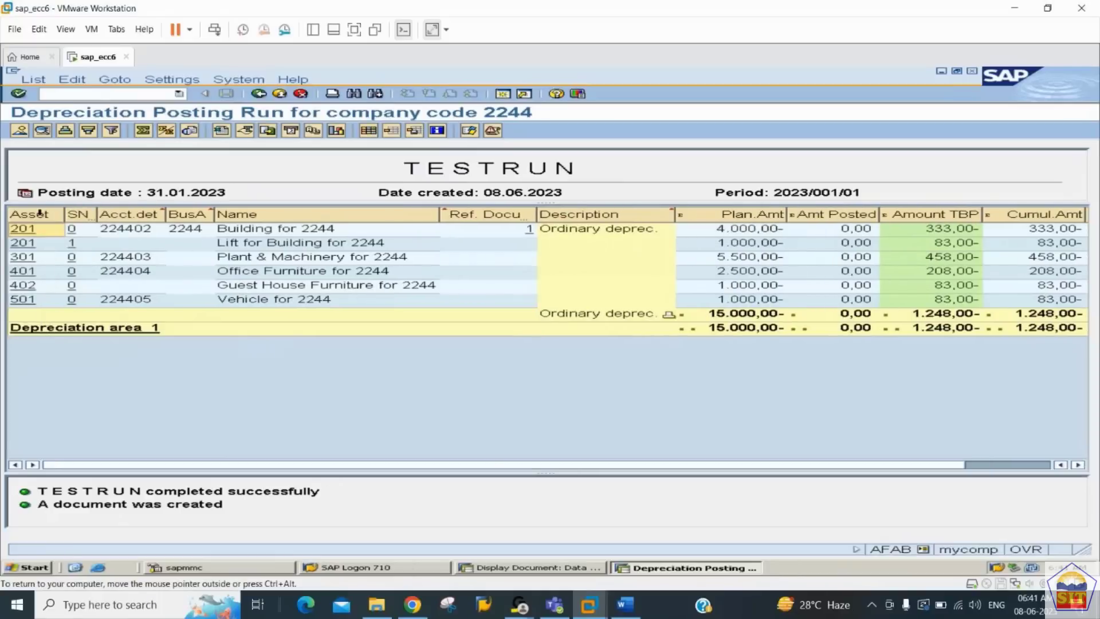
pyautogui.click(78, 214)
pyautogui.click(125, 214)
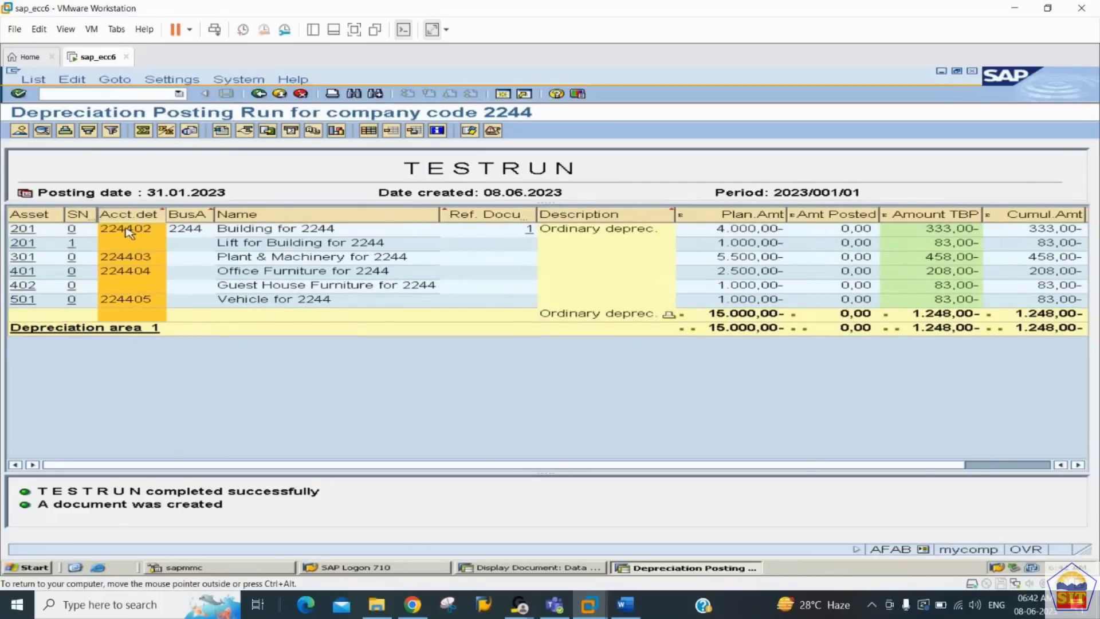
pyautogui.click(128, 232)
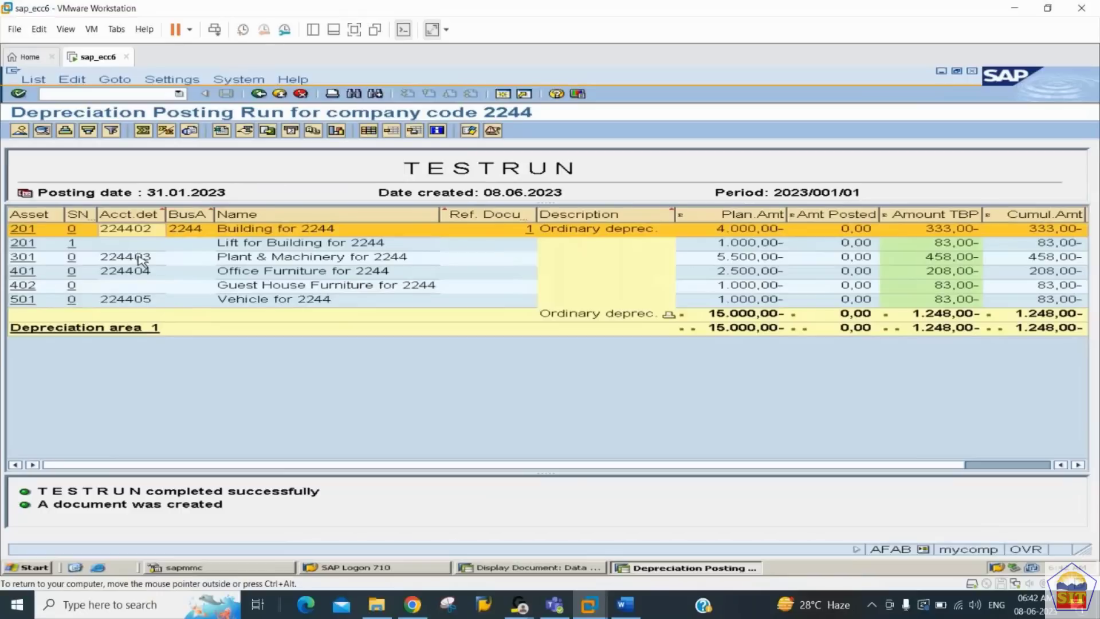
pyautogui.click(142, 258)
pyautogui.click(143, 272)
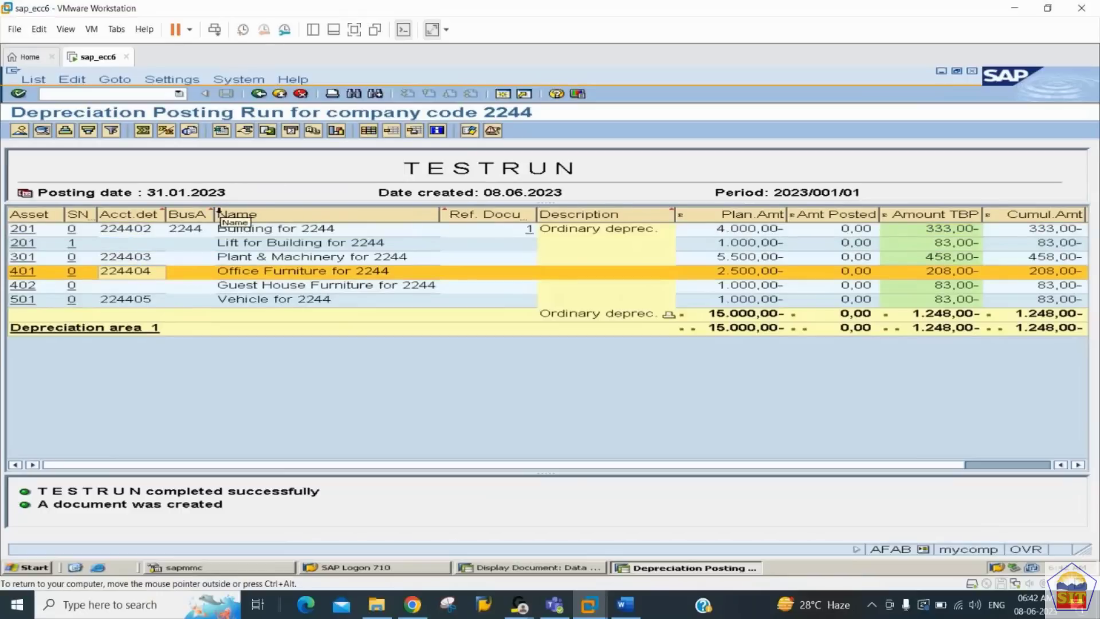
pyautogui.moveTo(213, 213); pyautogui.dragTo(234, 213)
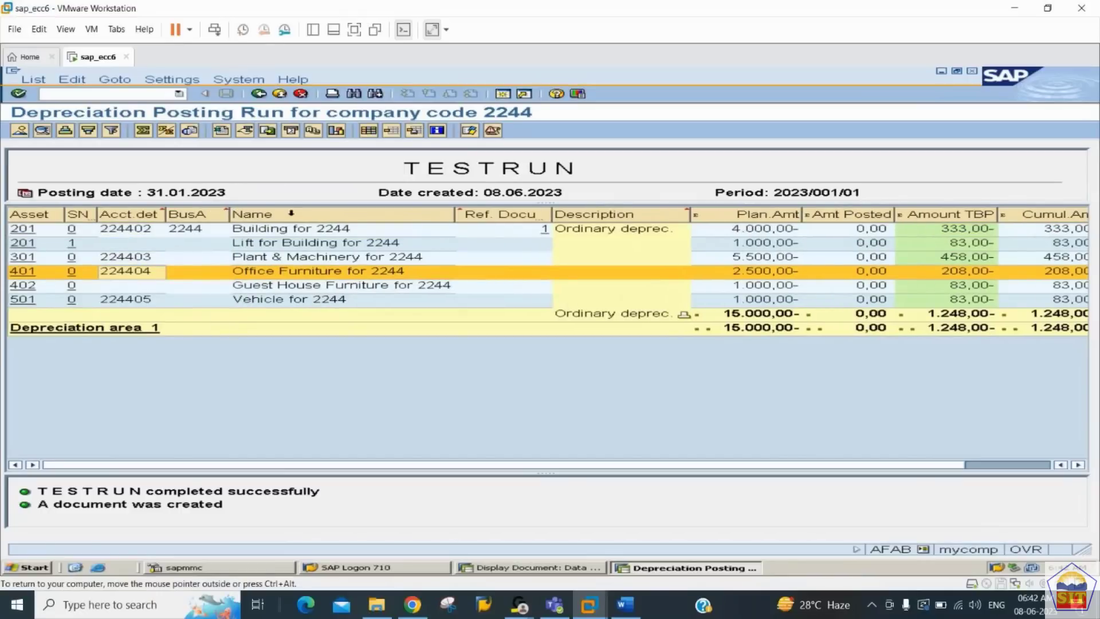
pyautogui.click(291, 213)
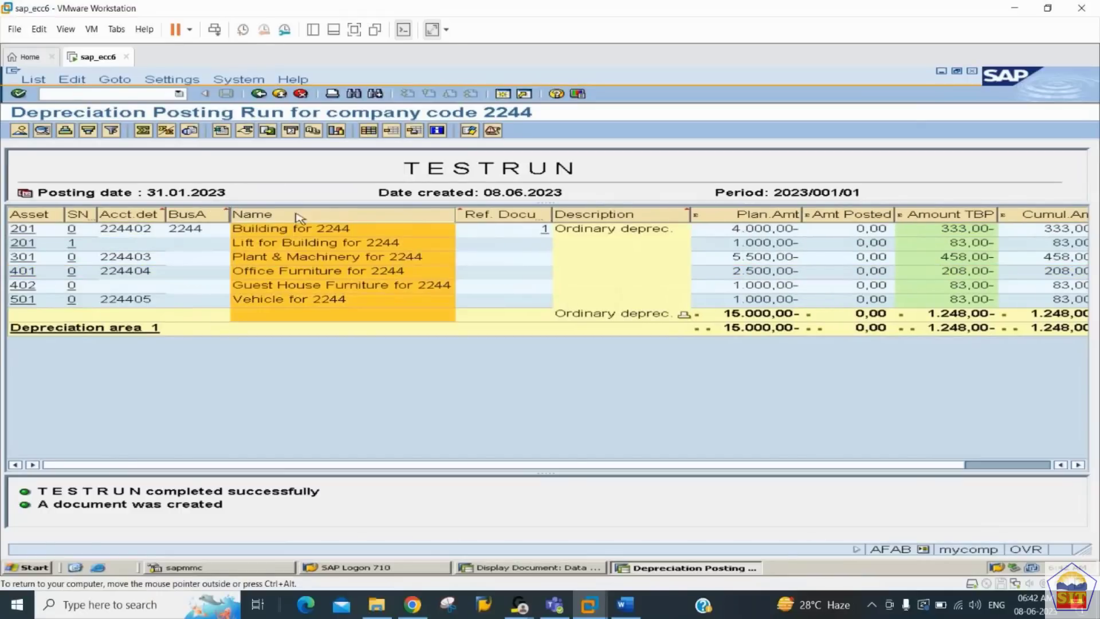
pyautogui.click(612, 215)
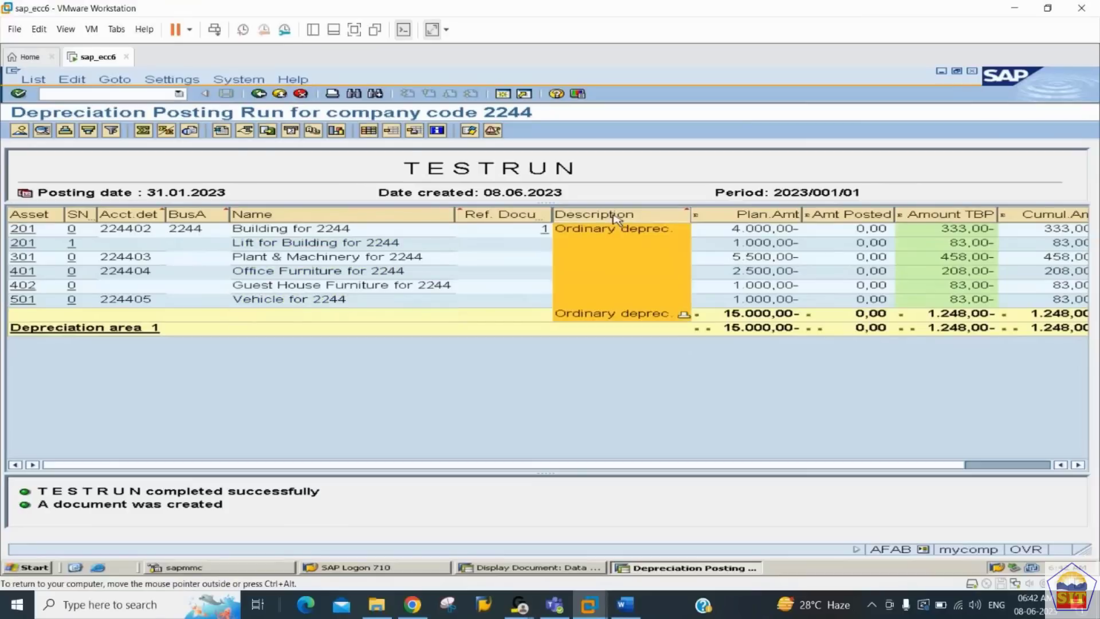
# Review the planned, posted, to-be-posted and cumulative depreciation amounts per asset and in total, narrowing the Amount TBP column
pyautogui.click(755, 217)
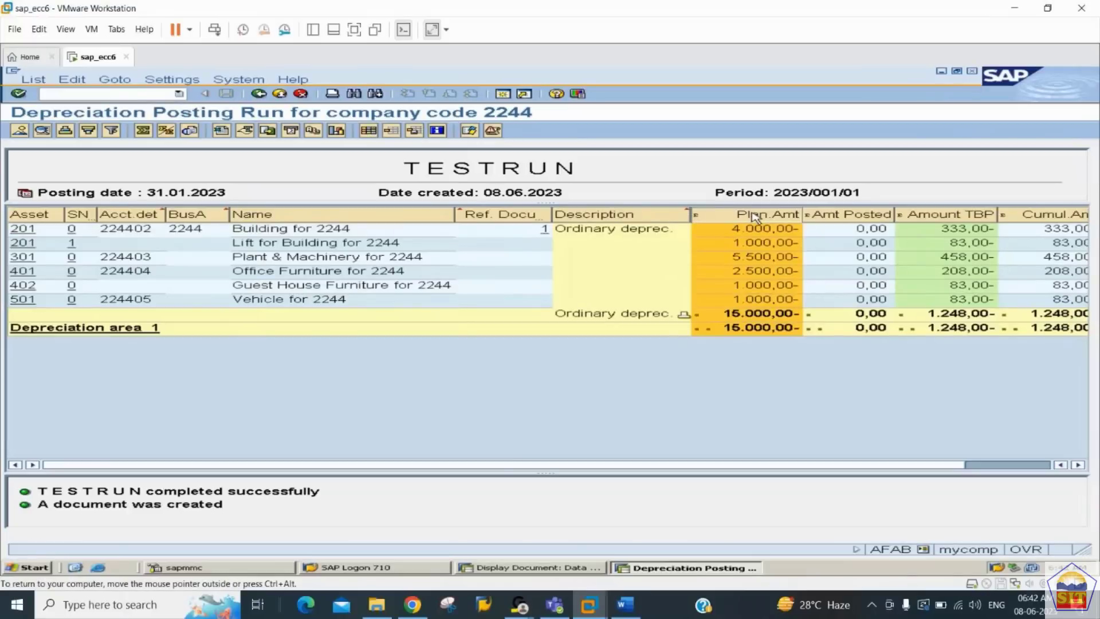
pyautogui.click(869, 217)
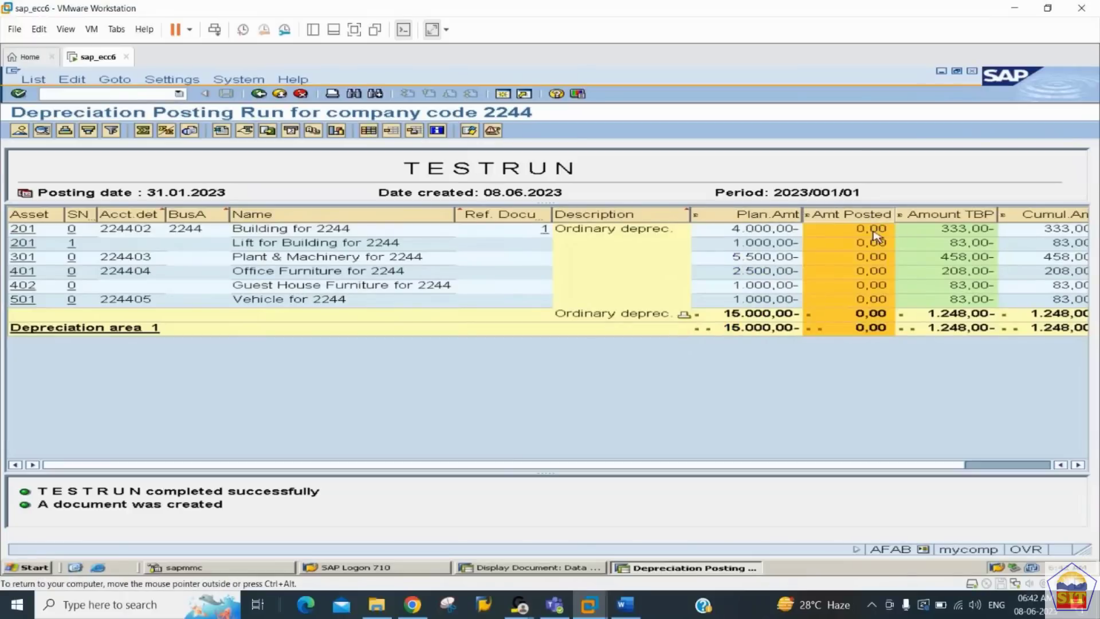
pyautogui.click(873, 232)
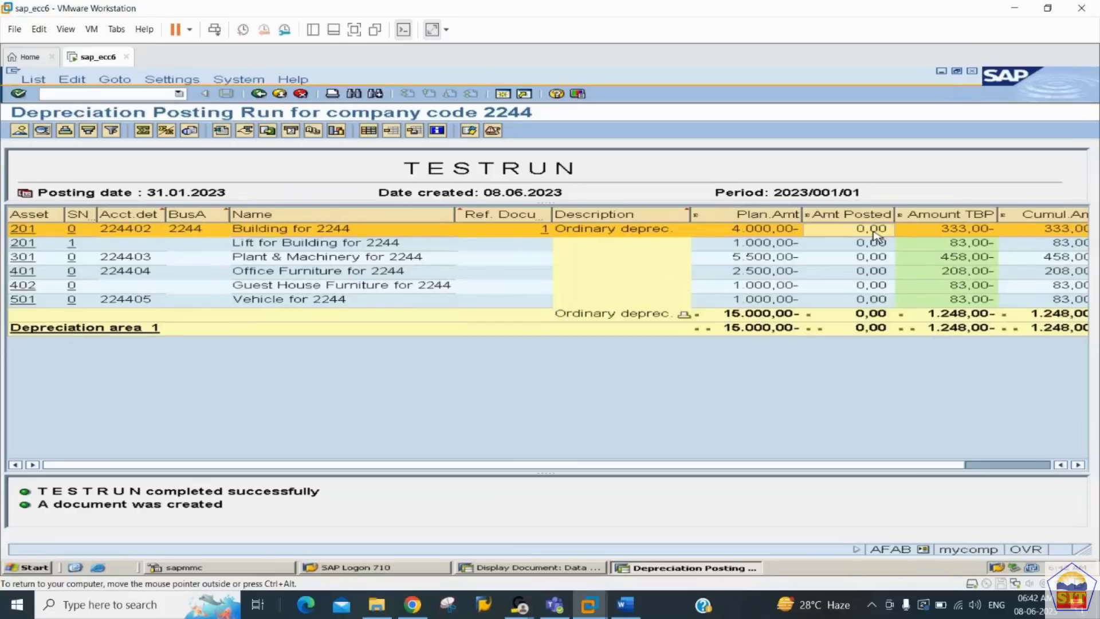
pyautogui.click(948, 216)
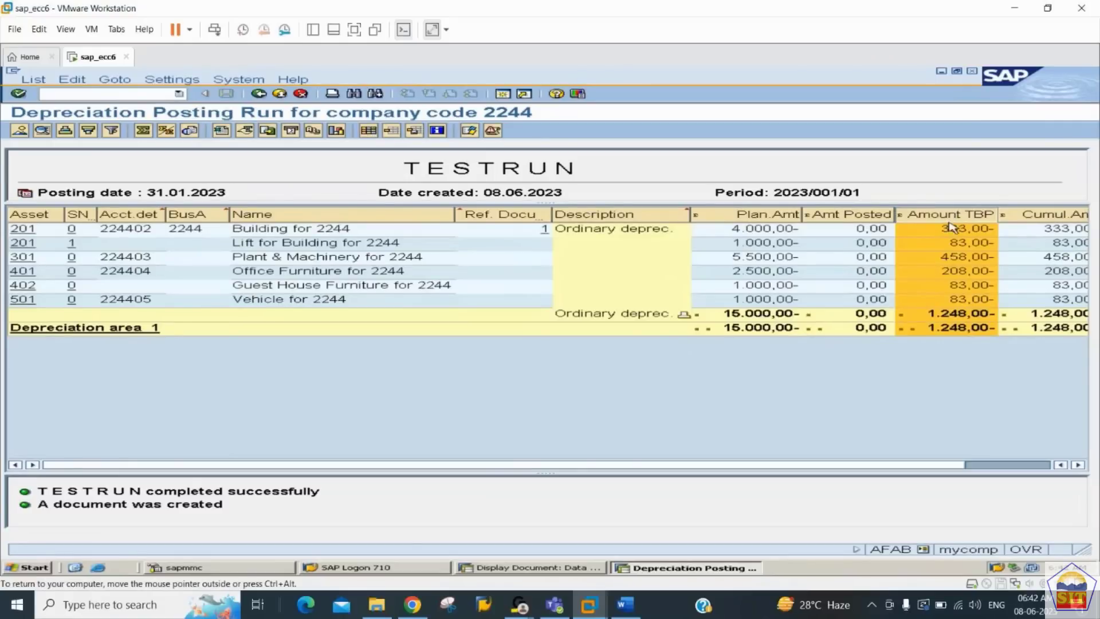
pyautogui.click(951, 231)
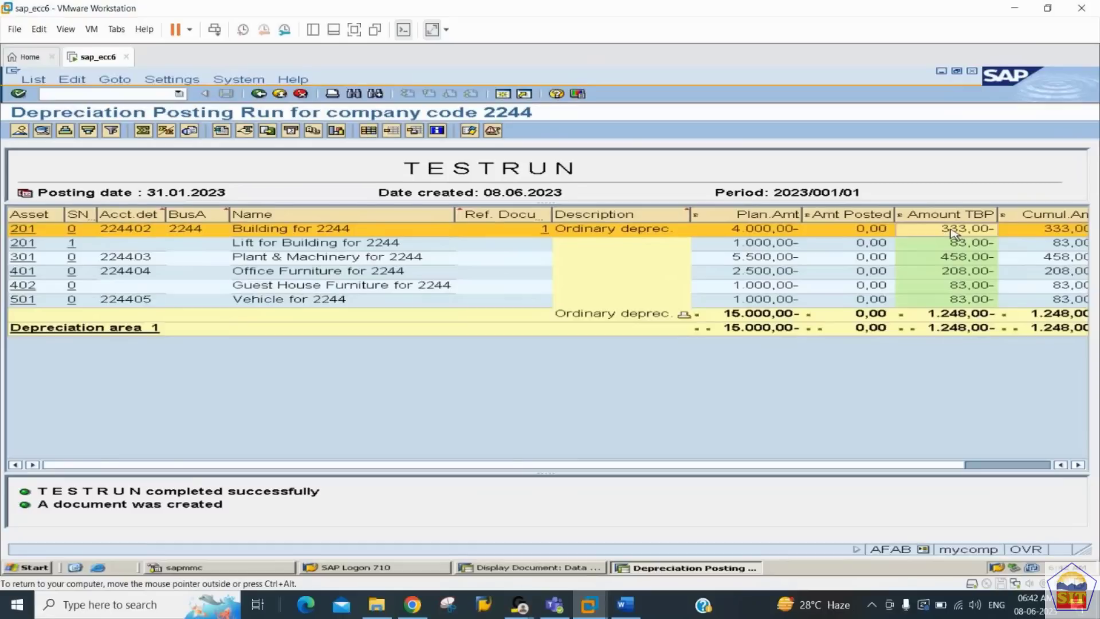
pyautogui.click(954, 249)
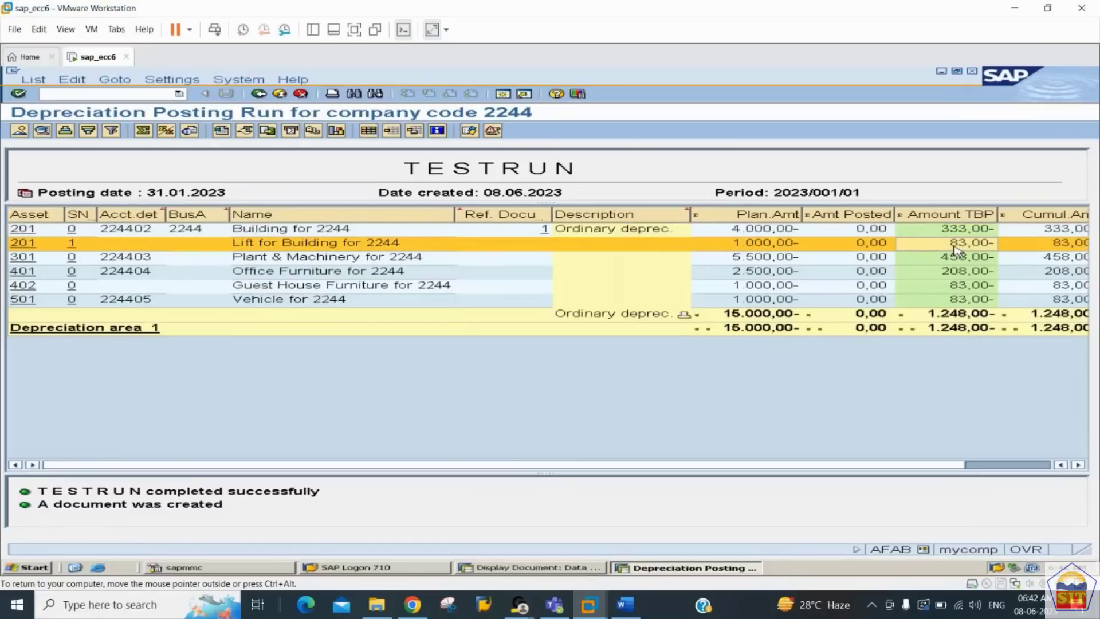
pyautogui.click(957, 259)
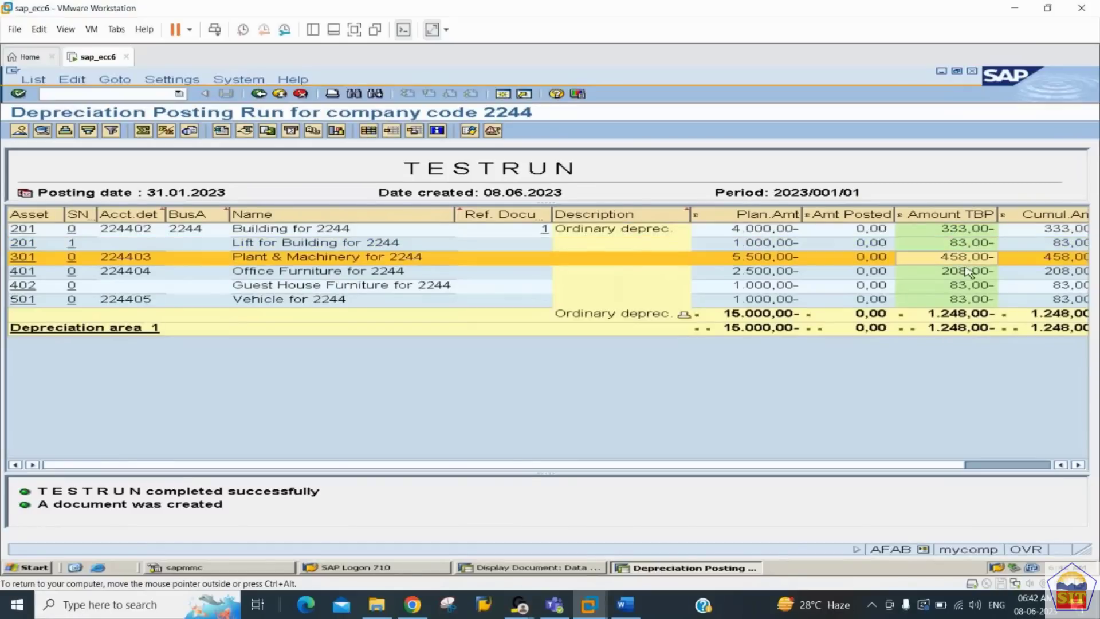
pyautogui.click(981, 316)
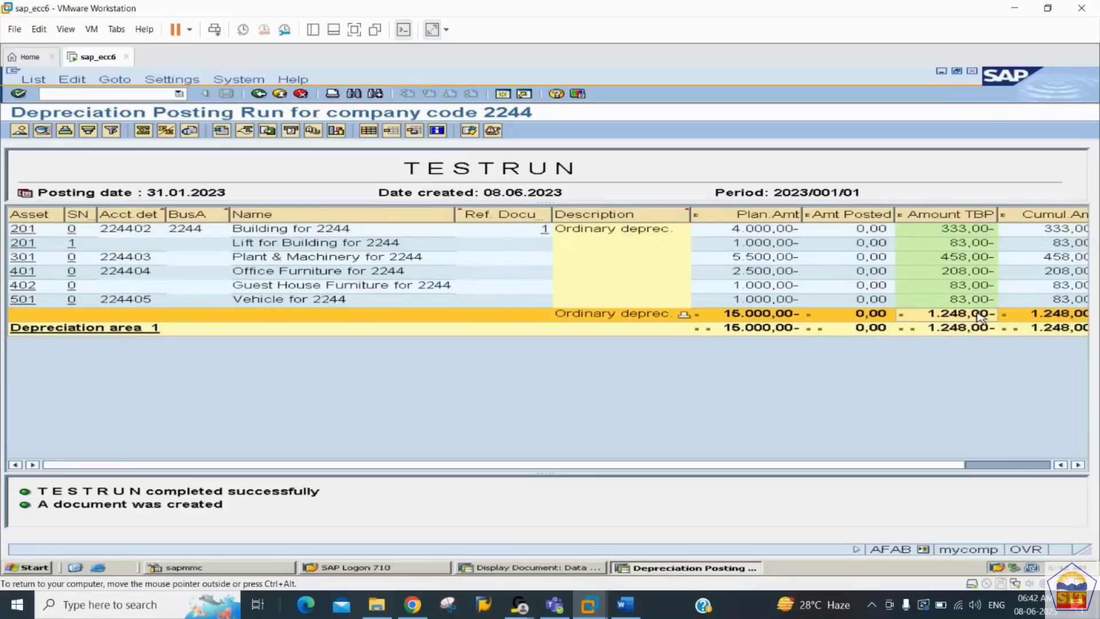
pyautogui.moveTo(998, 214); pyautogui.dragTo(985, 214)
pyautogui.click(1028, 231)
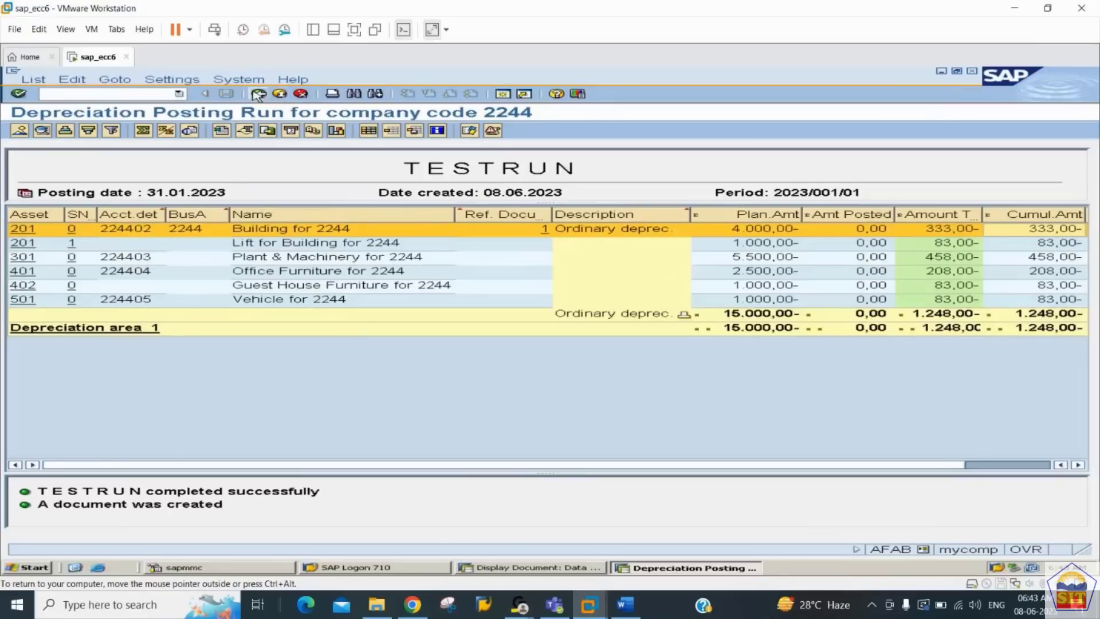
# Return to the selection screen, turn off Test Run, and try to execute the depreciation posting run online
pyautogui.click(258, 94)
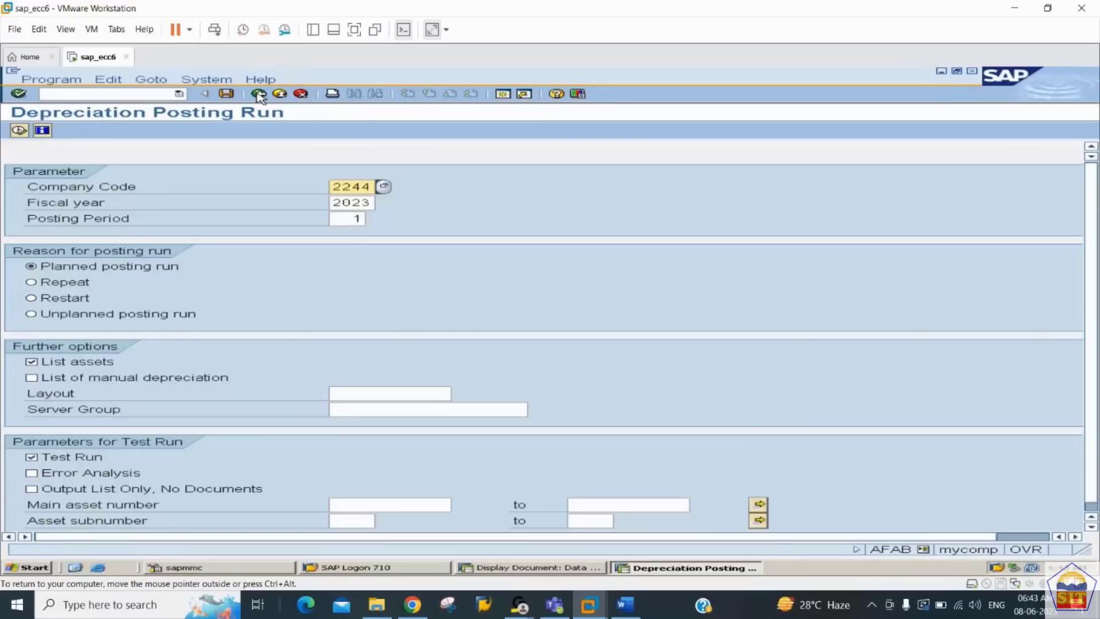
pyautogui.click(83, 456)
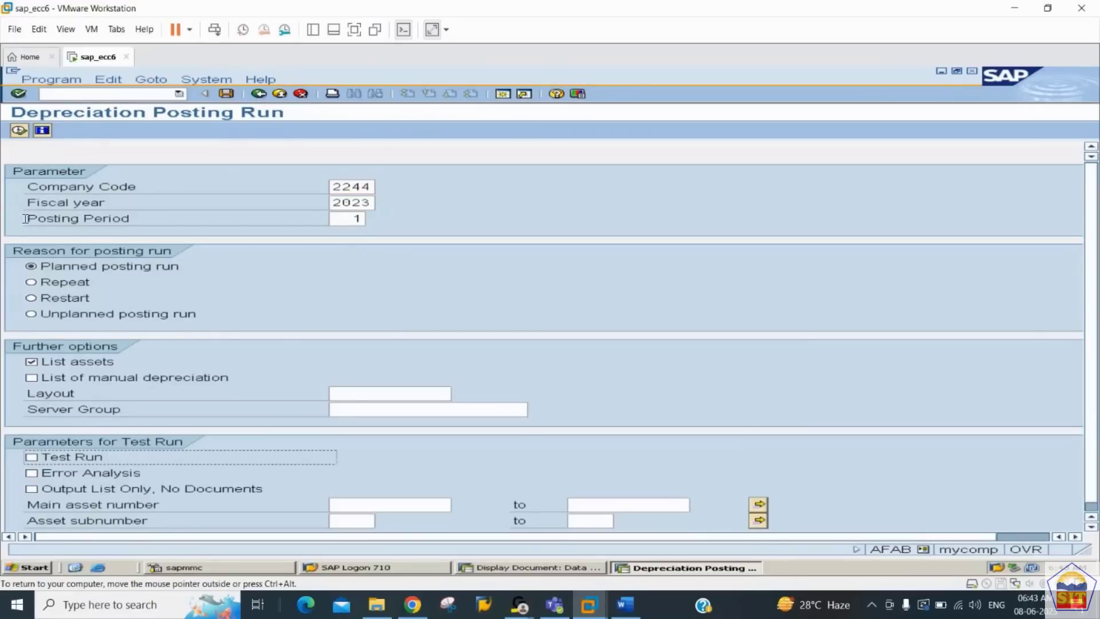
pyautogui.click(20, 131)
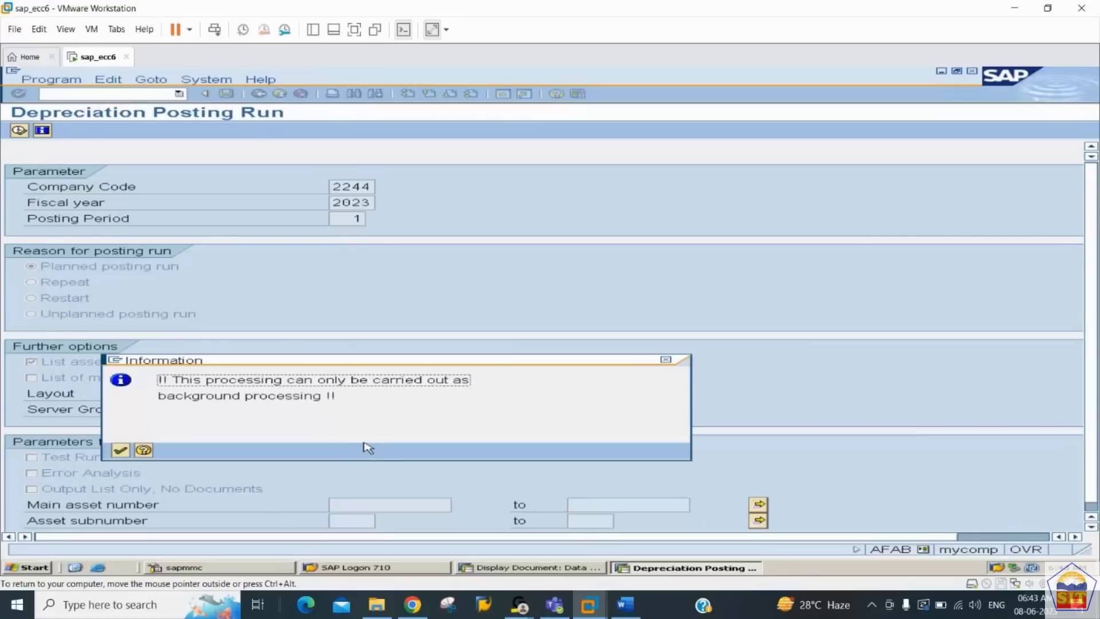
pyautogui.press('Return')
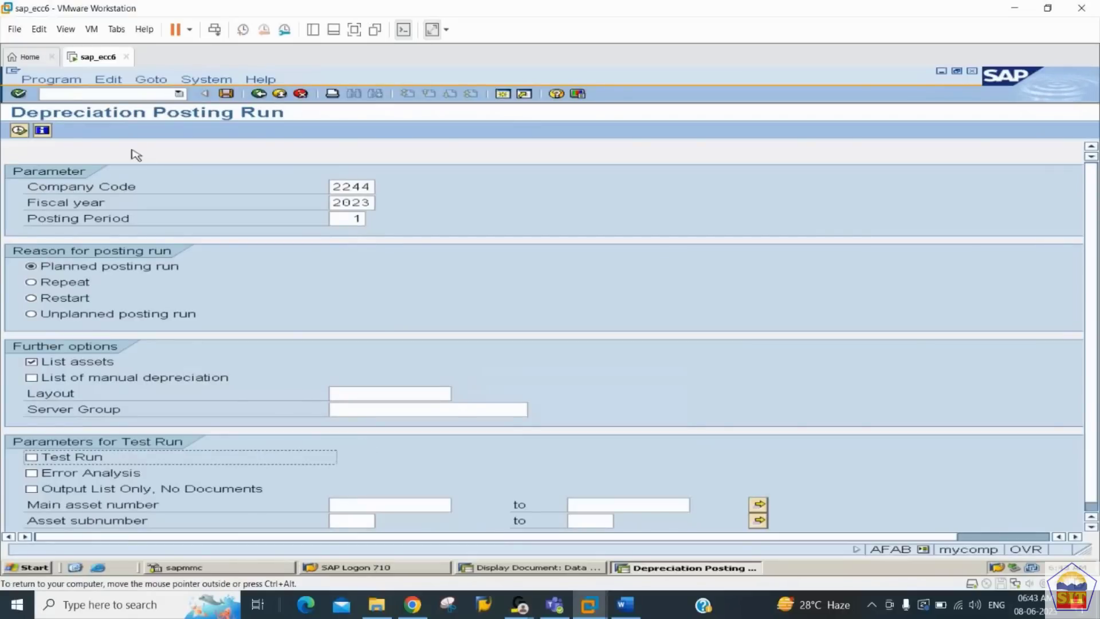
# Execute the depreciation posting run in the background with output device LP01, accepting the print formatting notice
pyautogui.click(65, 83)
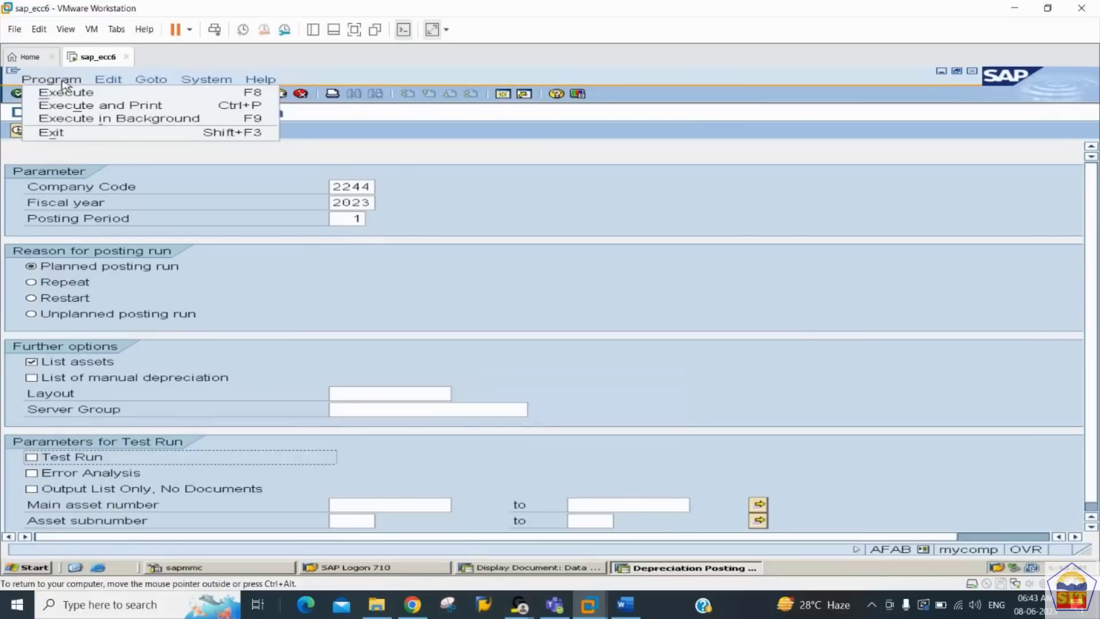
pyautogui.click(86, 118)
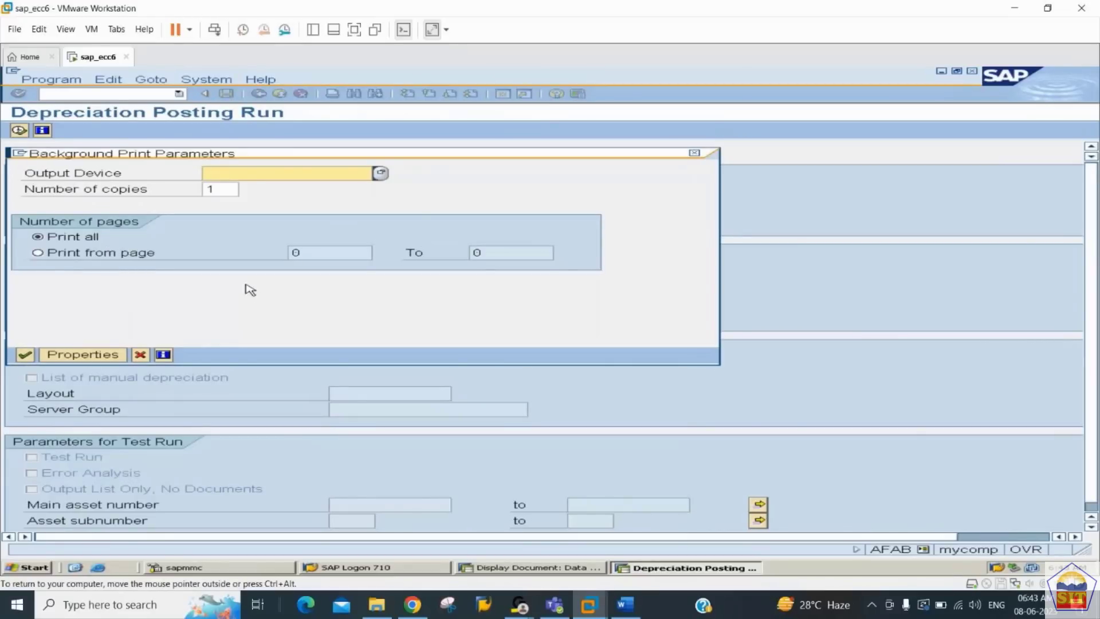
pyautogui.write('LP01')
pyautogui.click(25, 357)
pyautogui.click(25, 357)
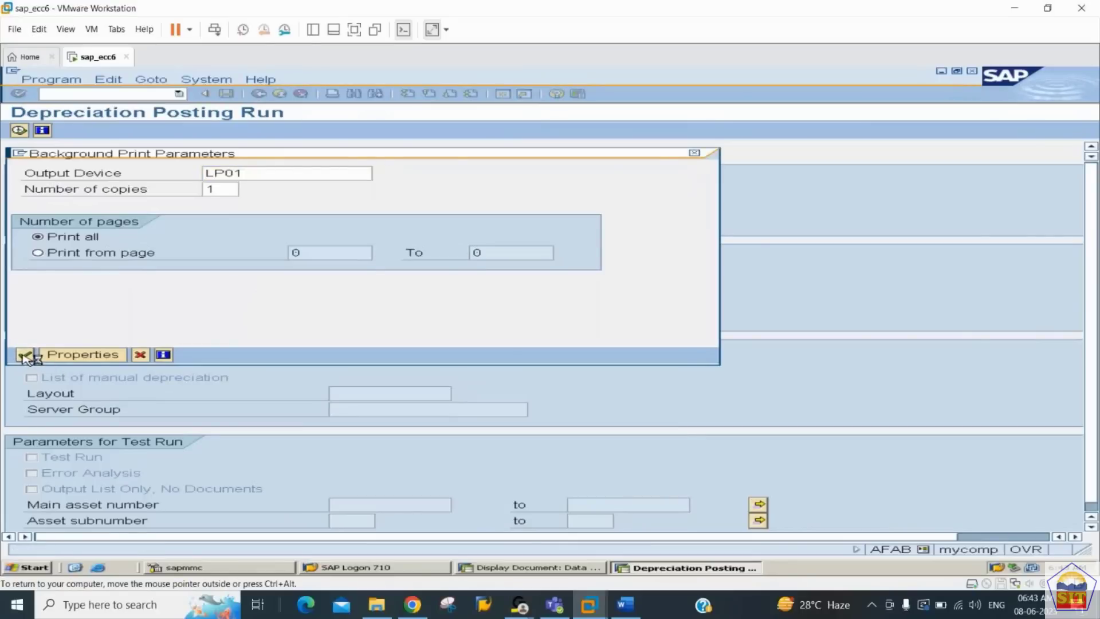
pyautogui.press('Return')
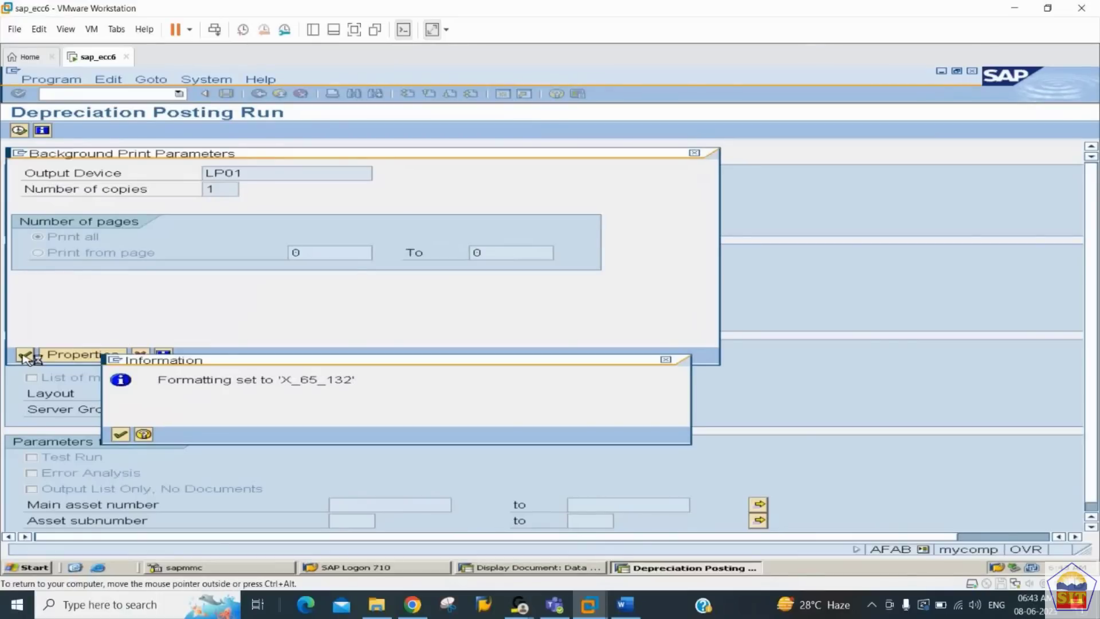
pyautogui.click(117, 430)
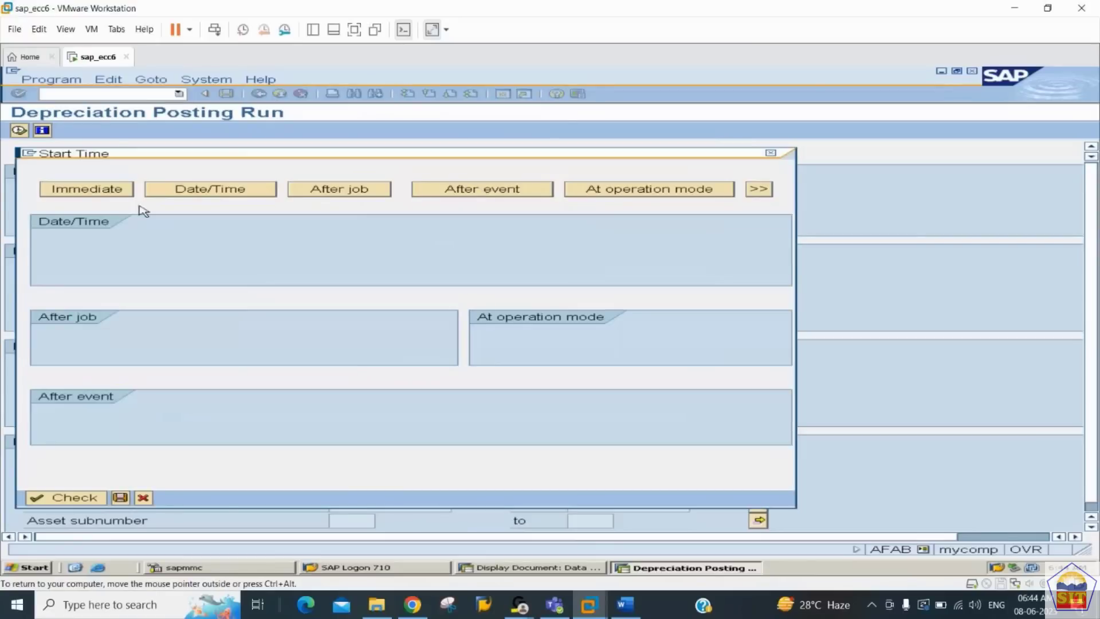
# Set the background job to an immediate start, check the start time and save it
pyautogui.click(93, 190)
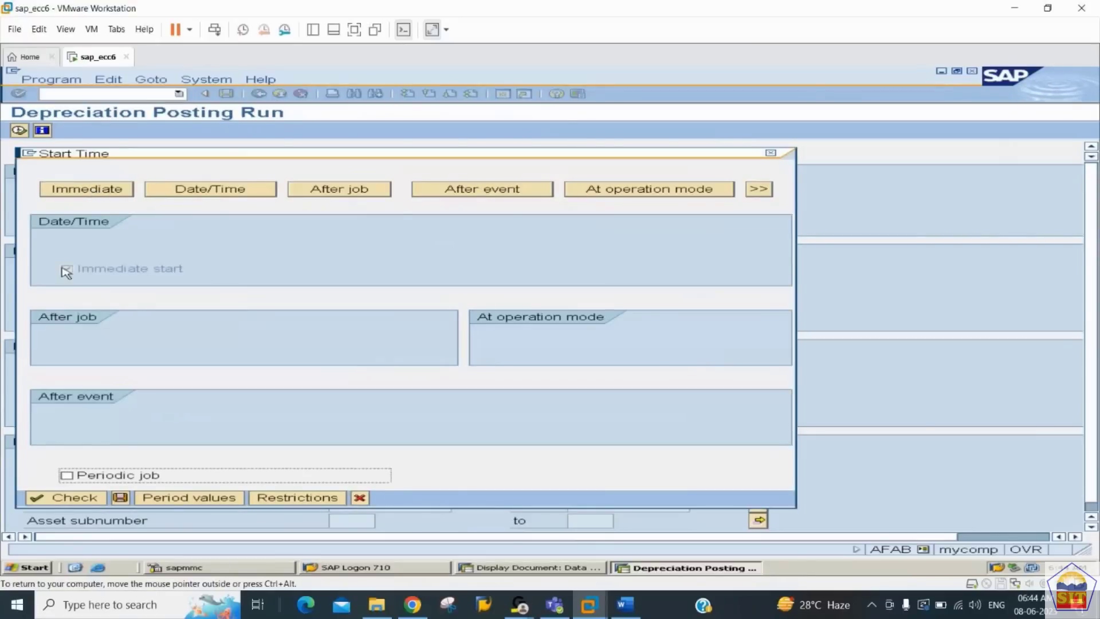
pyautogui.click(58, 497)
pyautogui.click(121, 497)
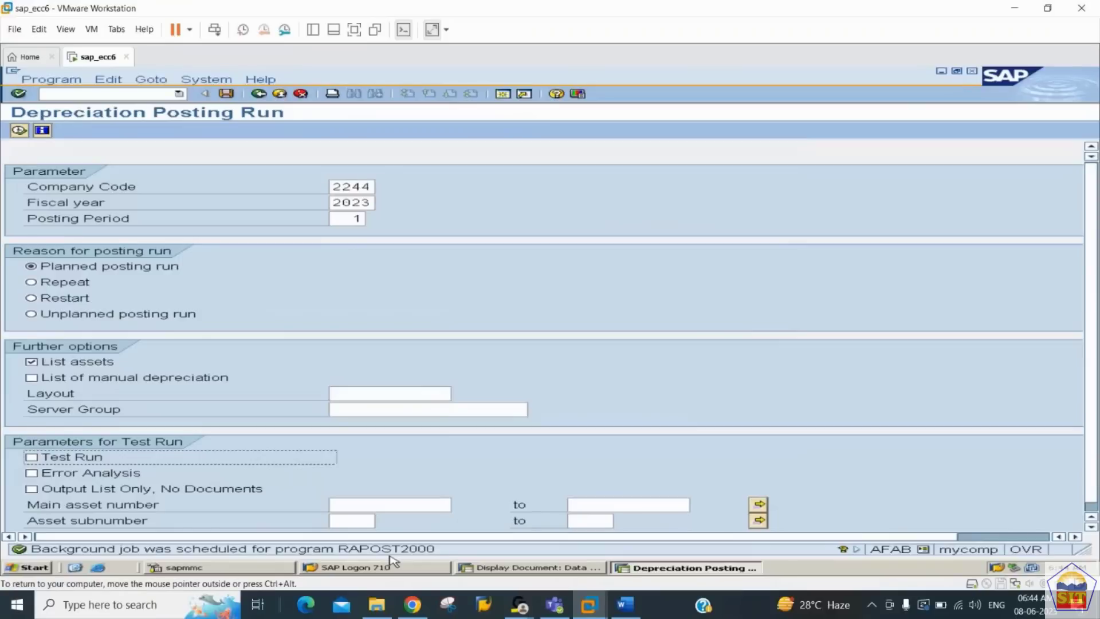
# Open the system's job overview and list SAPUSER's jobs for 08.06.2023
pyautogui.click(207, 79)
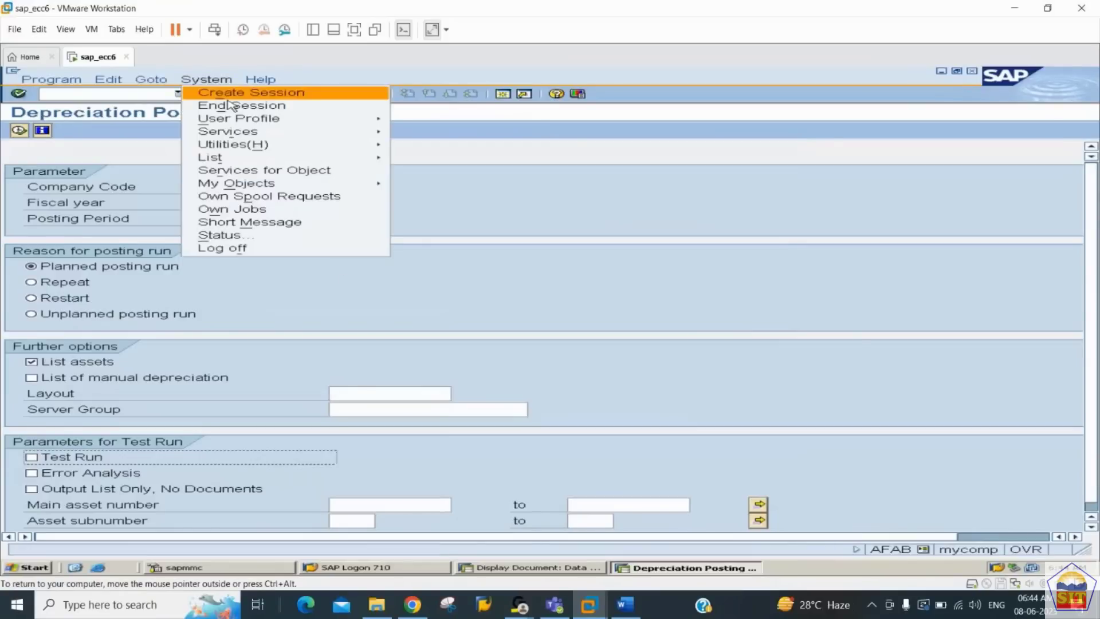
pyautogui.moveTo(240, 136)
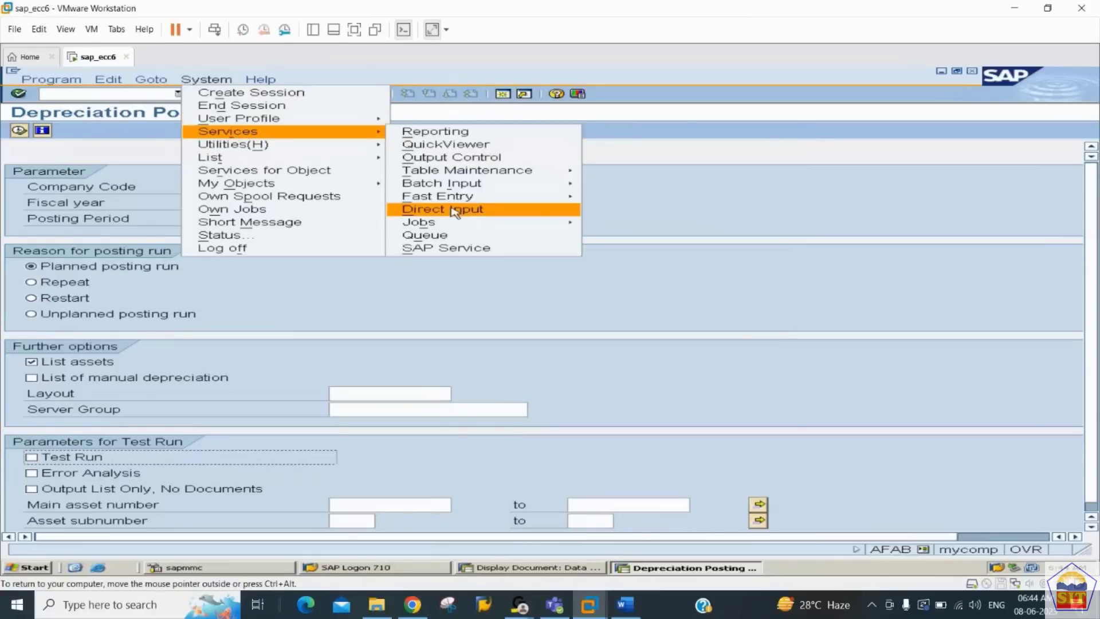
pyautogui.moveTo(458, 229)
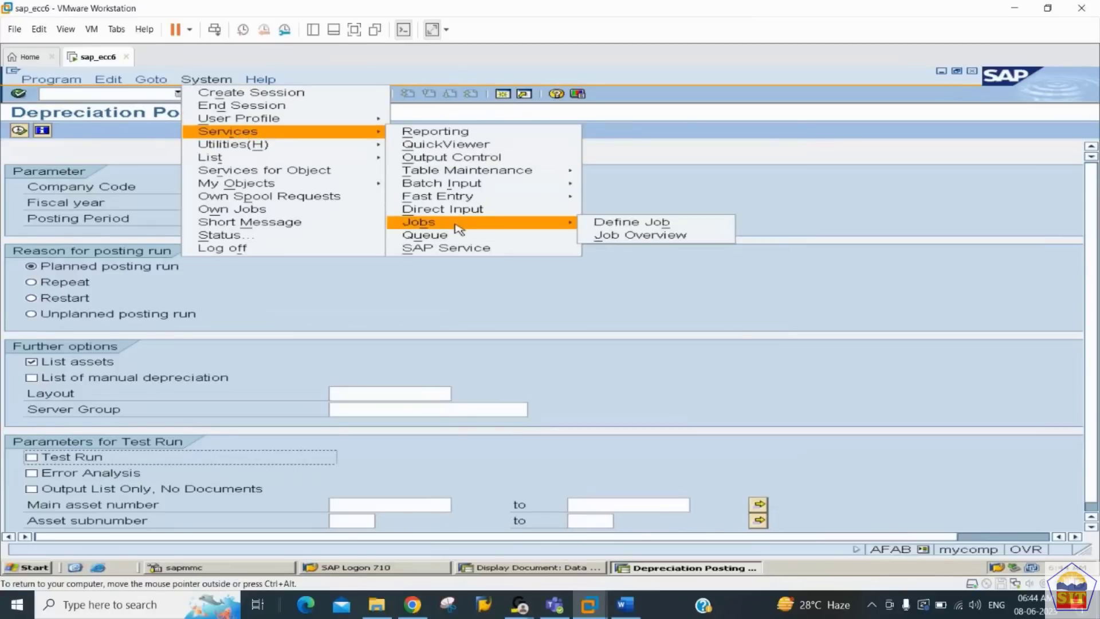
pyautogui.click(616, 236)
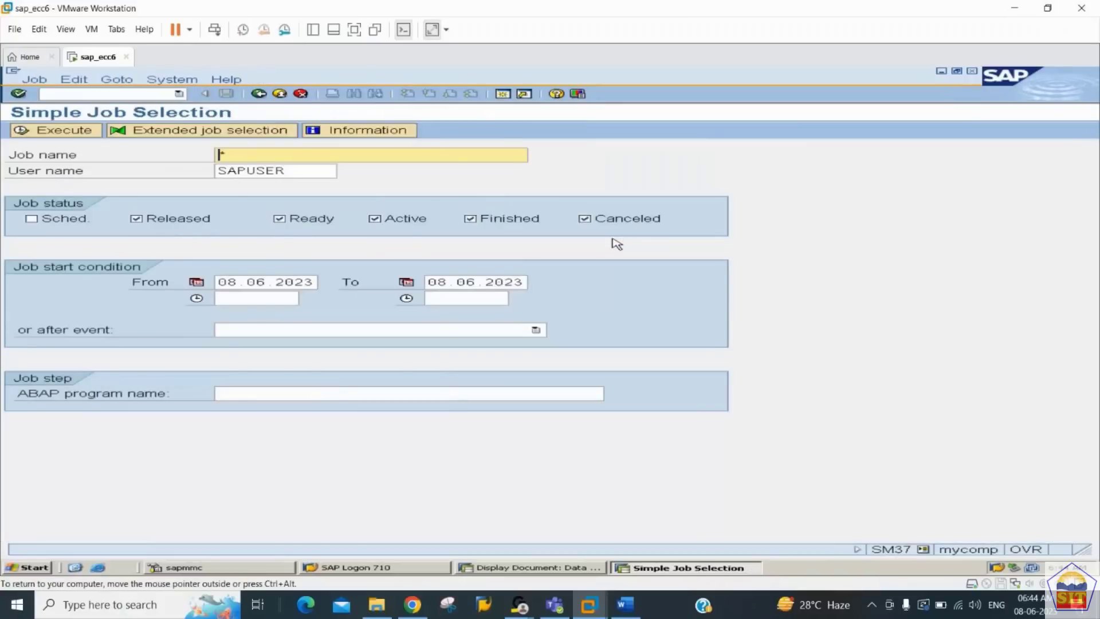
pyautogui.click(61, 130)
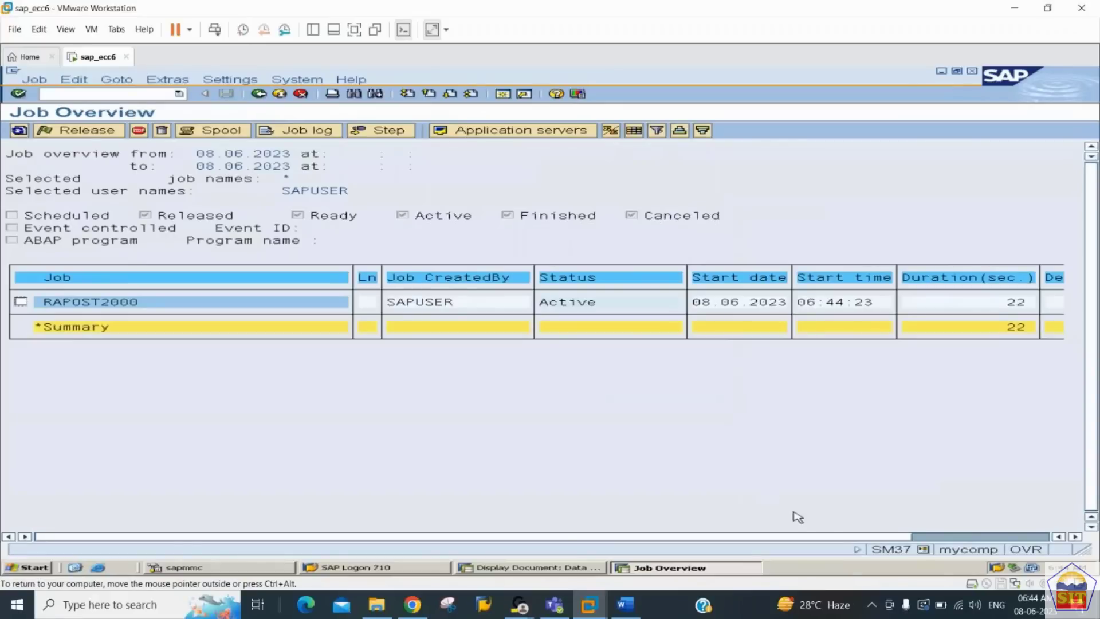
# Check the details and status of the RAPOST2000 job and refresh the job list
pyautogui.click(941, 537)
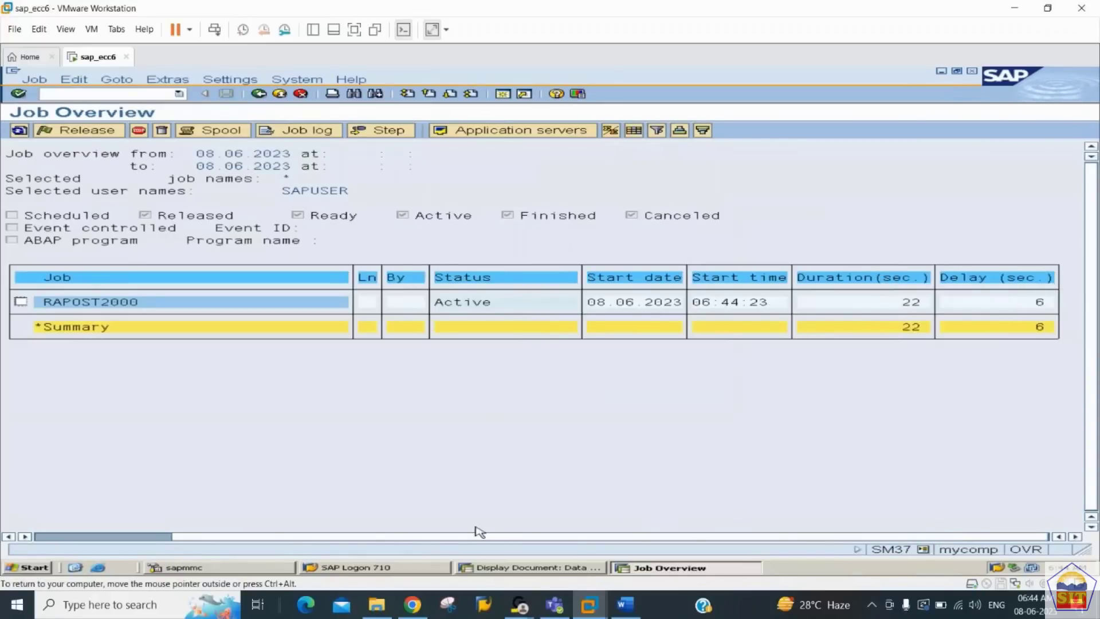
pyautogui.click(135, 535)
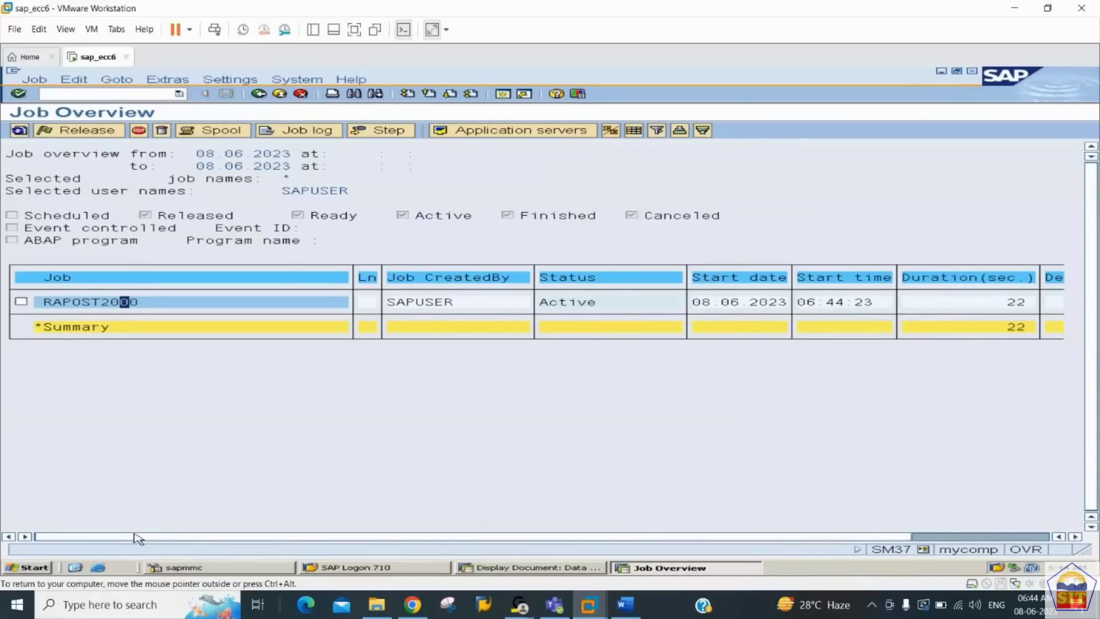
pyautogui.click(22, 304)
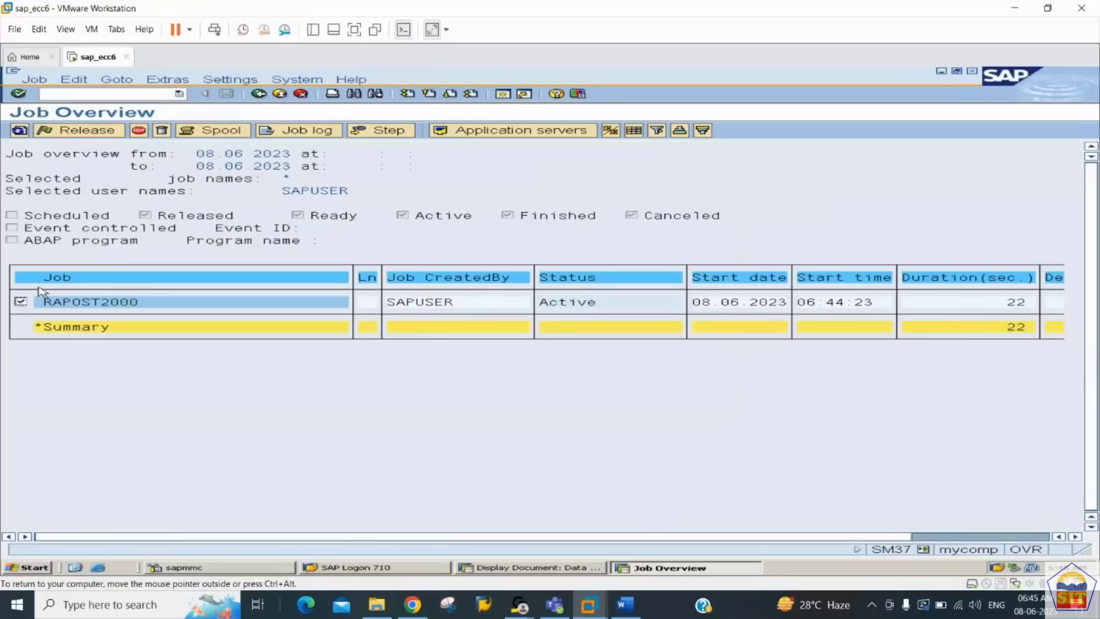
pyautogui.click(20, 301)
pyautogui.click(19, 131)
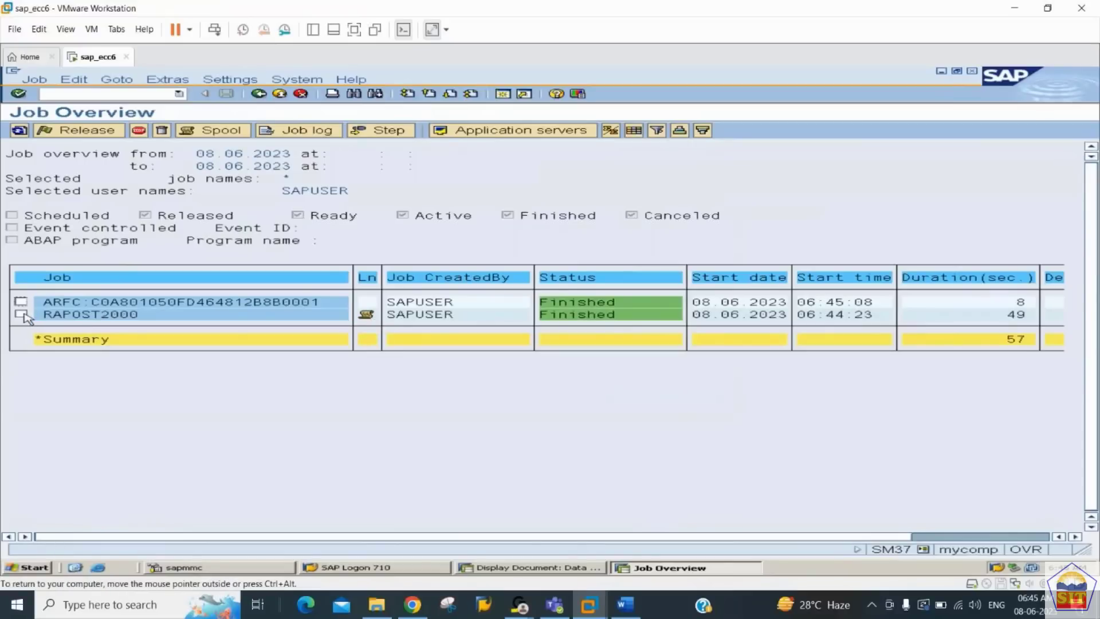
# Open the RAPOST2000 job's spool request and review the depreciation amounts per asset in its list
pyautogui.click(21, 315)
pyautogui.click(219, 130)
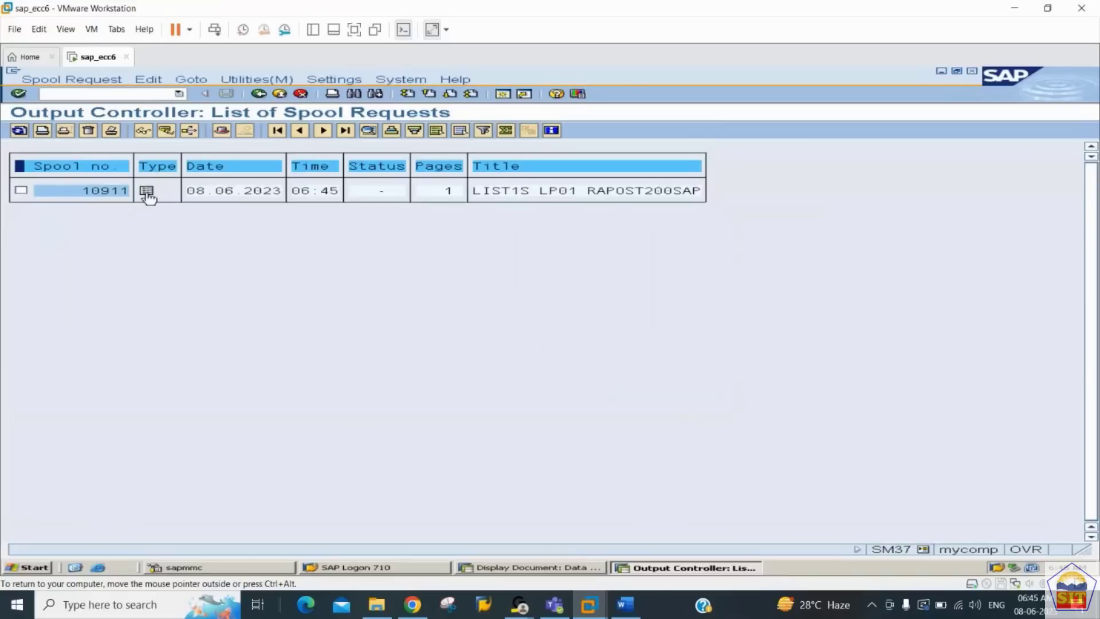
pyautogui.click(147, 192)
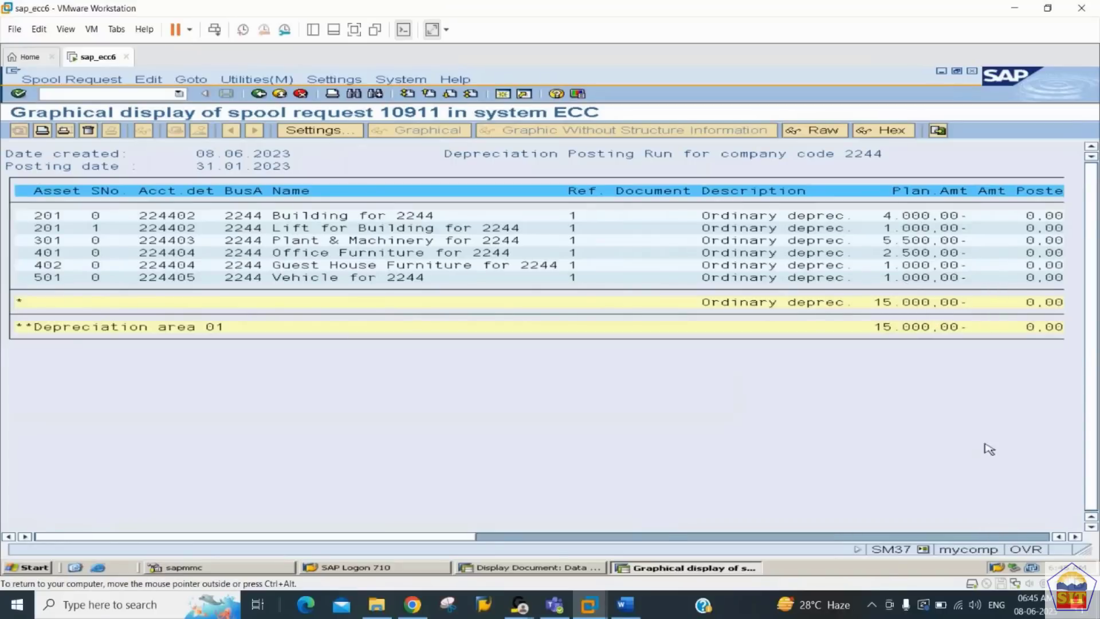
pyautogui.click(434, 536)
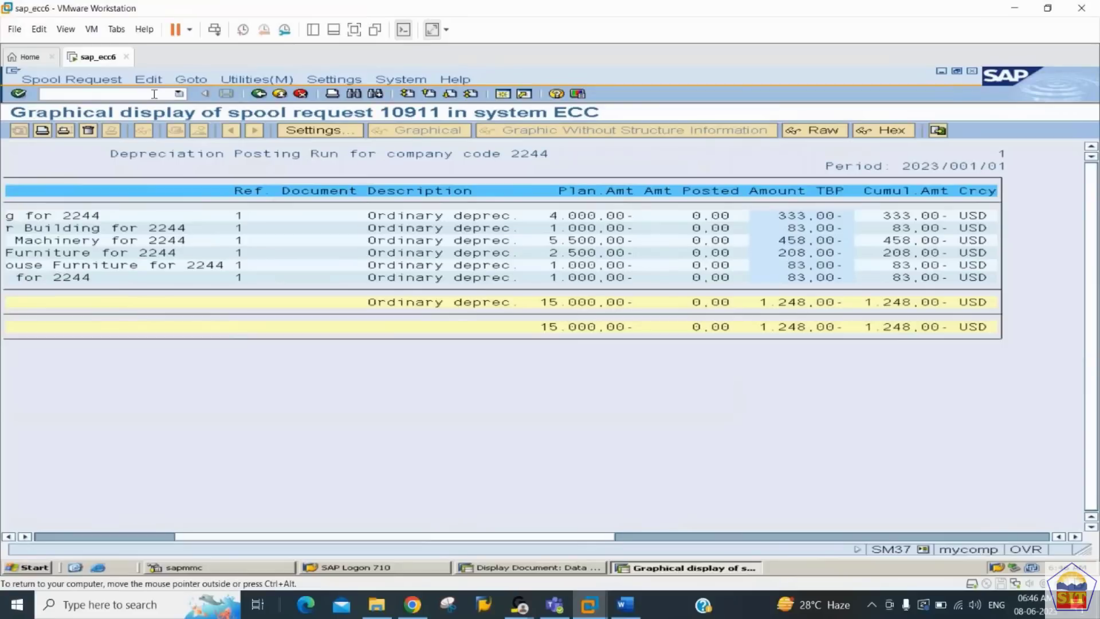
pyautogui.write('/nasw01')
pyautogui.press('BackSpace')
pyautogui.press('BackSpace')
pyautogui.press('BackSpace')
pyautogui.press('BackSpace')
pyautogui.write('s01')
pyautogui.press('Return')
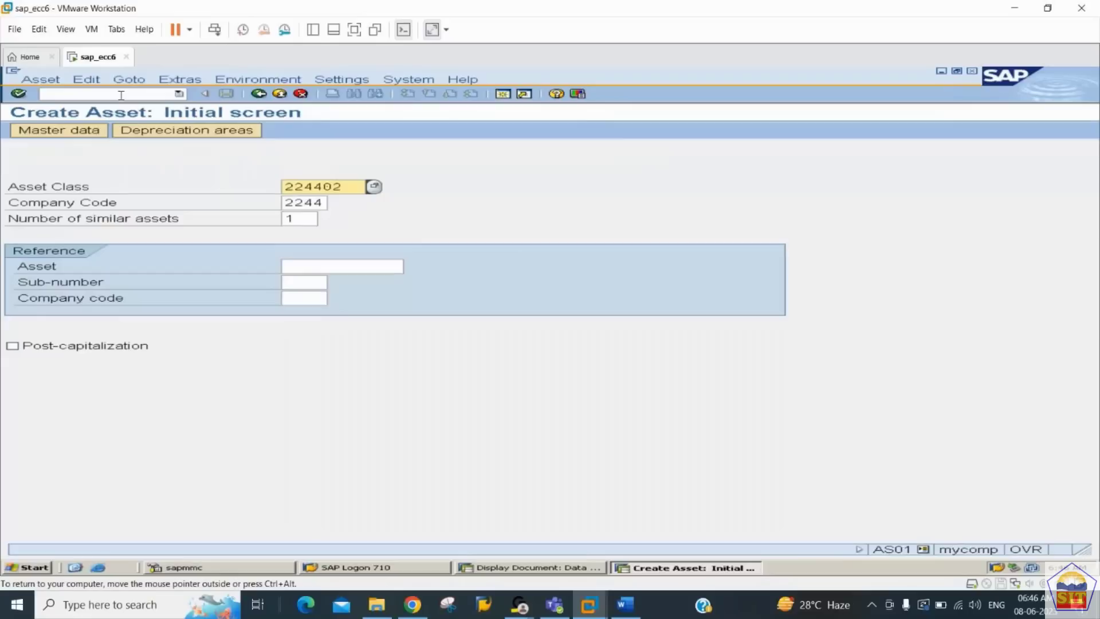
# Go to transaction AS03 to display an asset
pyautogui.click(121, 95)
pyautogui.write('/nas')
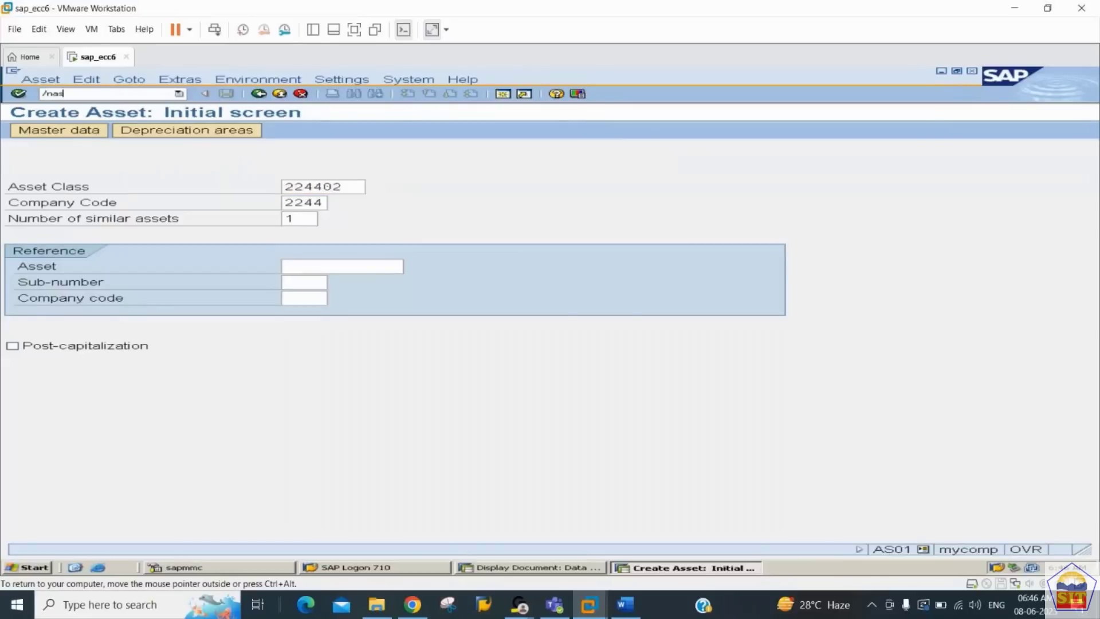
pyautogui.write('03')
pyautogui.press('Return')
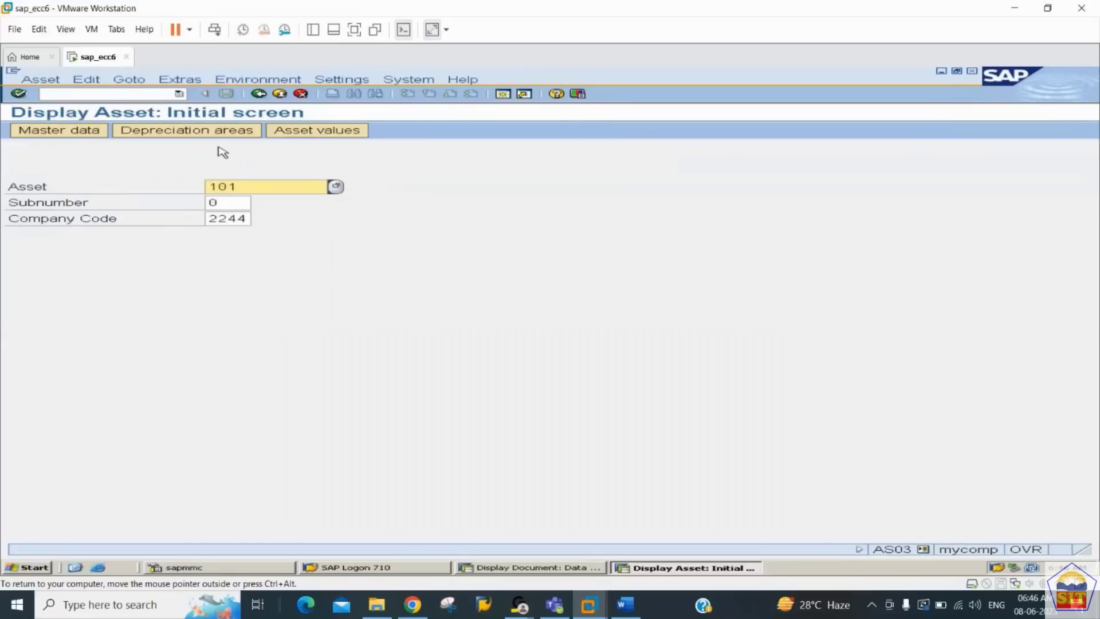
# Display the asset values of asset 201, subnumber 0, in company code 2244
pyautogui.click(258, 186)
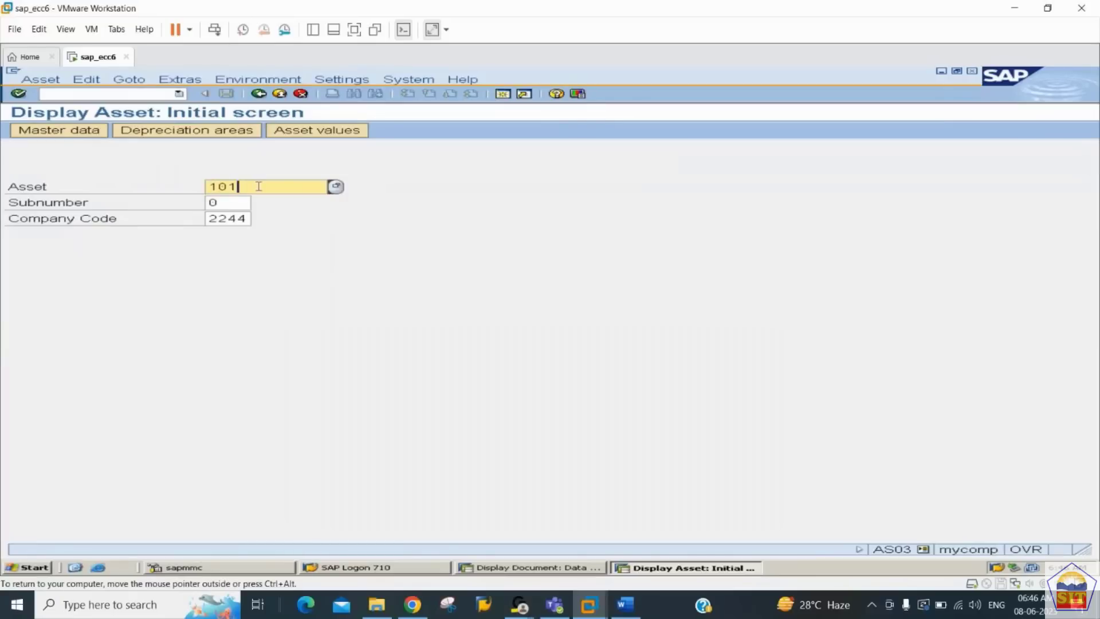
pyautogui.press('BackSpace')
pyautogui.press('BackSpace')
pyautogui.write('201')
pyautogui.press('BackSpace')
pyautogui.press('BackSpace')
pyautogui.press('BackSpace')
pyautogui.press('BackSpace')
pyautogui.write('201')
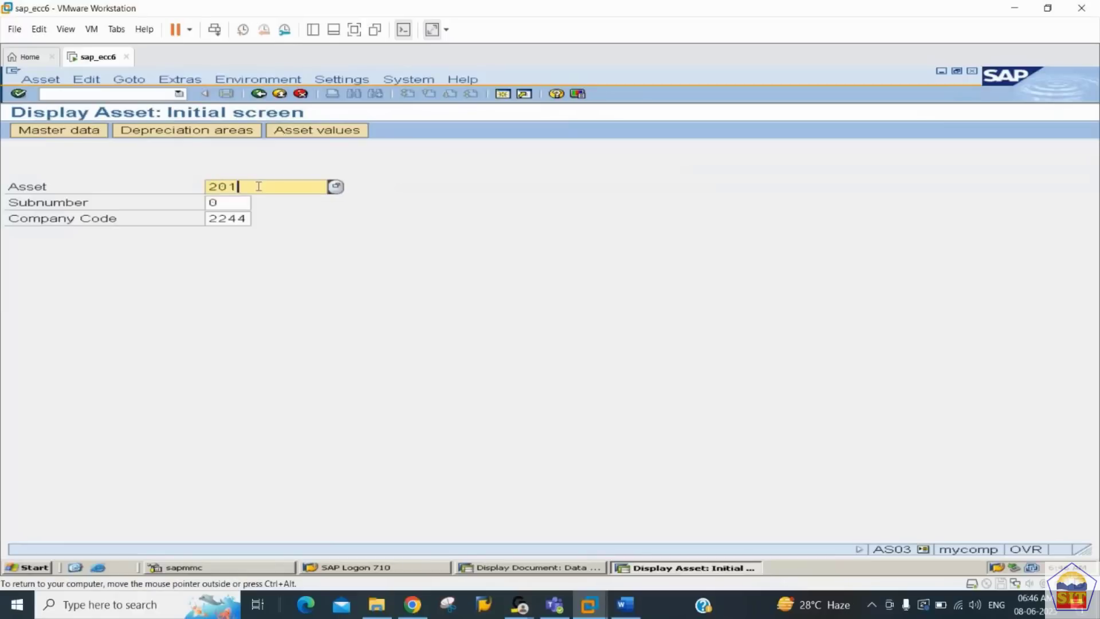
pyautogui.click(328, 133)
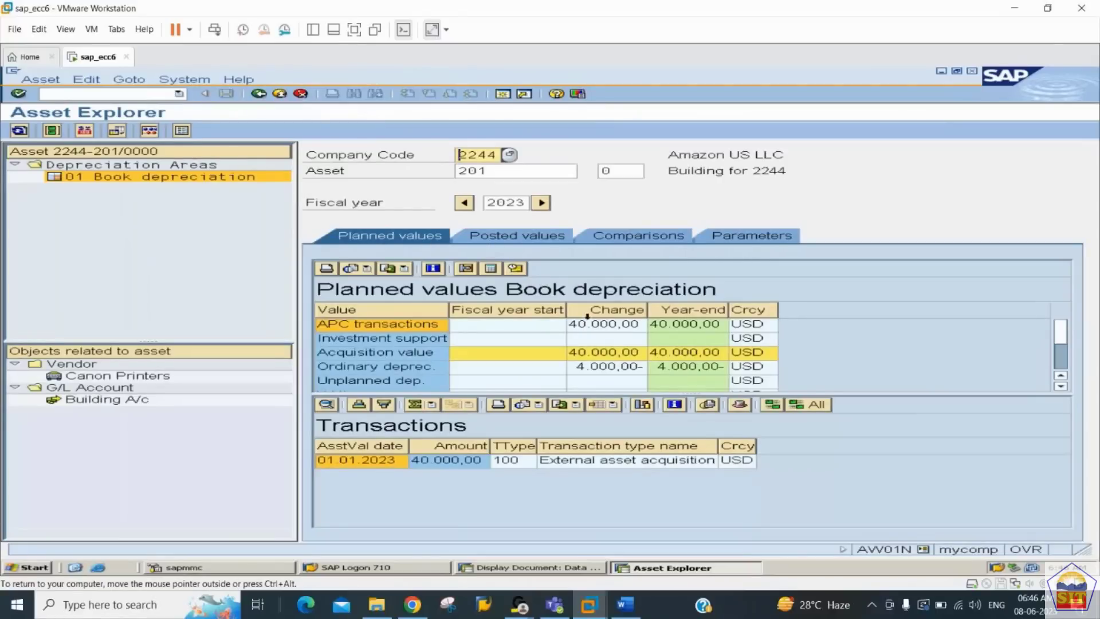
# Examine asset 201's planned and posted ordinary depreciation for 2023, including the period 1 posting
pyautogui.click(594, 372)
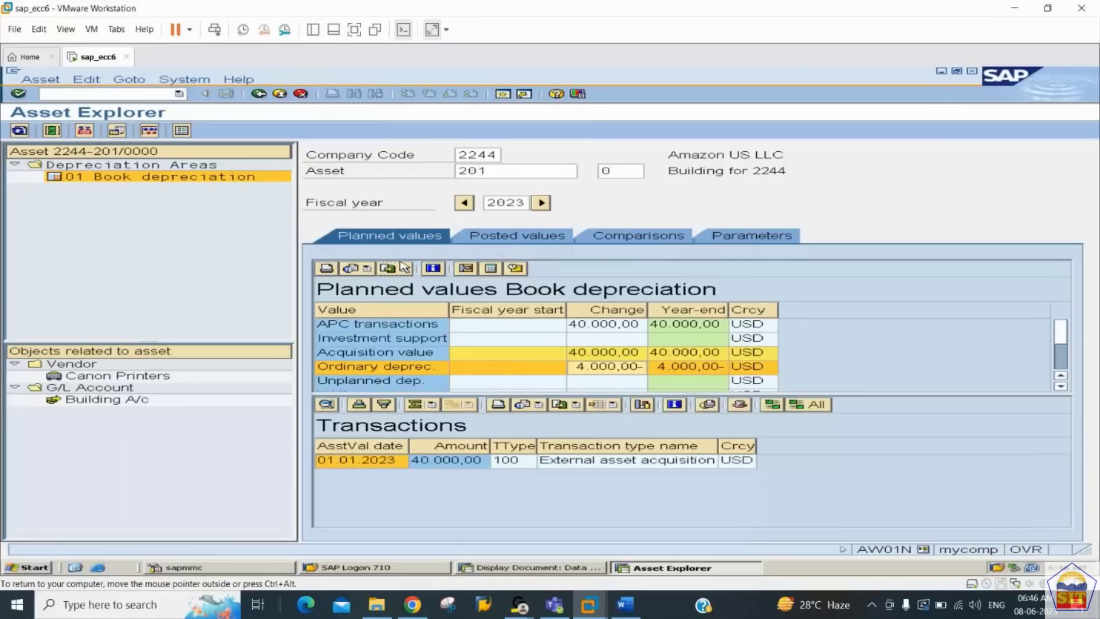
pyautogui.click(496, 238)
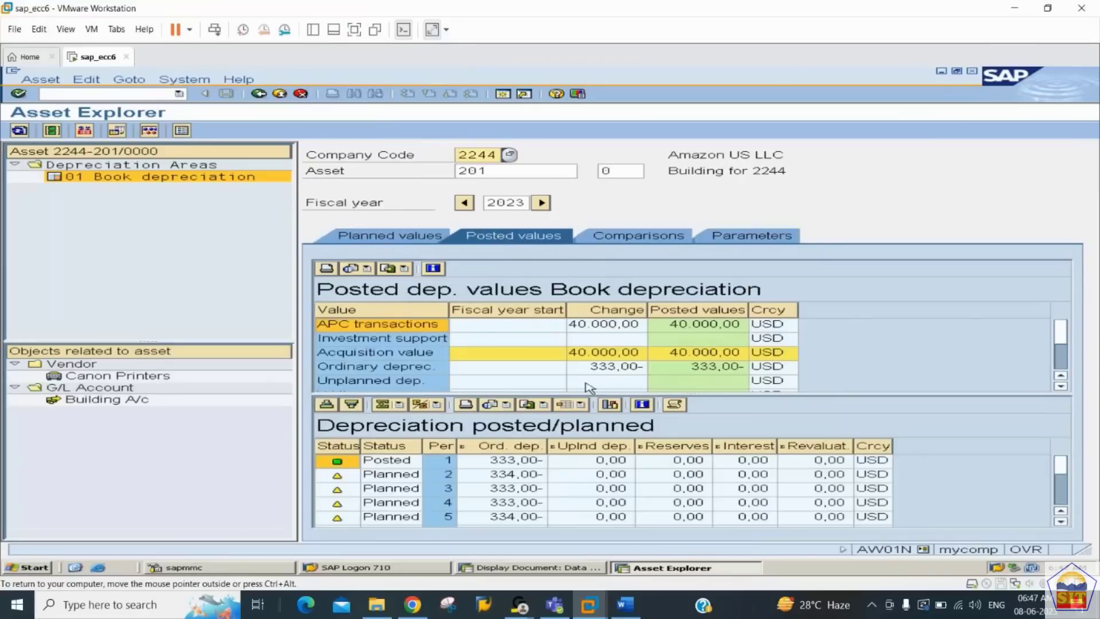
pyautogui.click(605, 372)
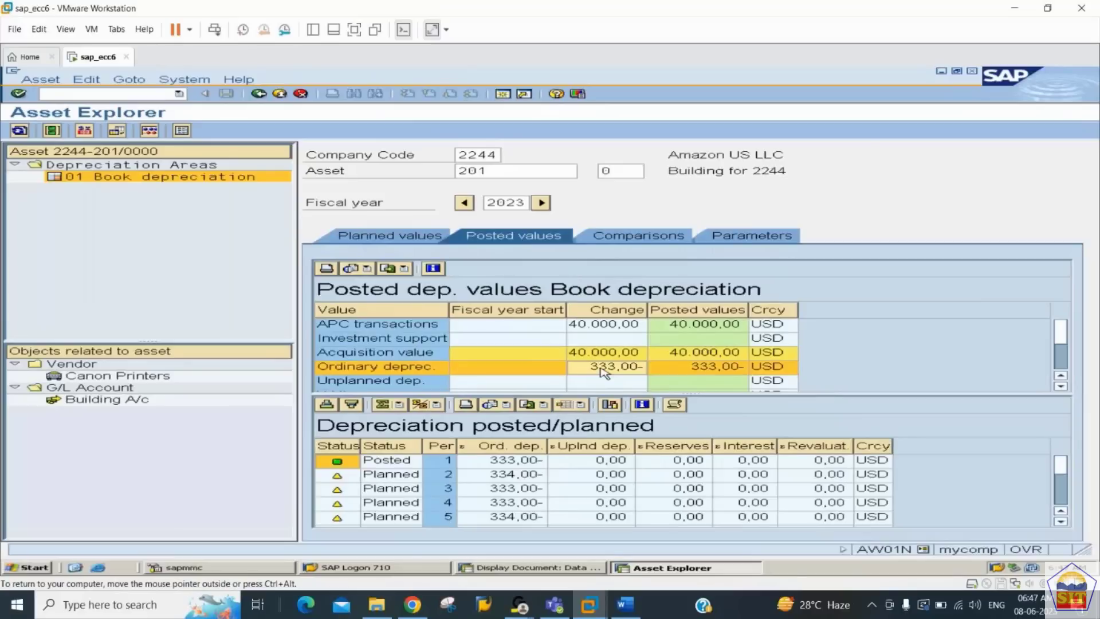
pyautogui.click(401, 463)
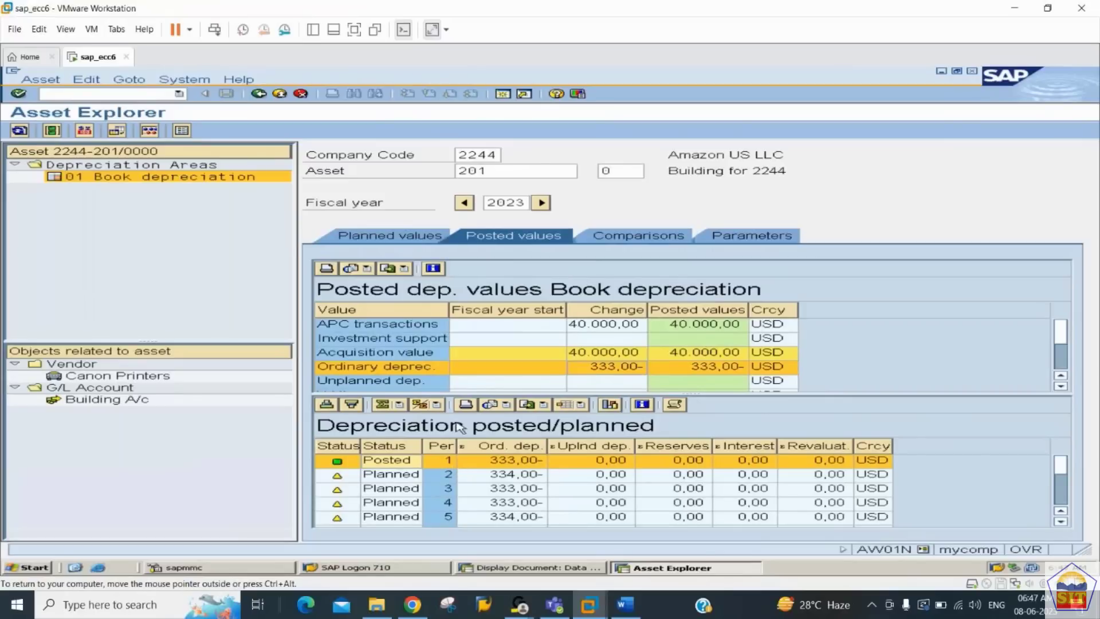
# Display the posted depreciation values of asset 301
pyautogui.click(509, 173)
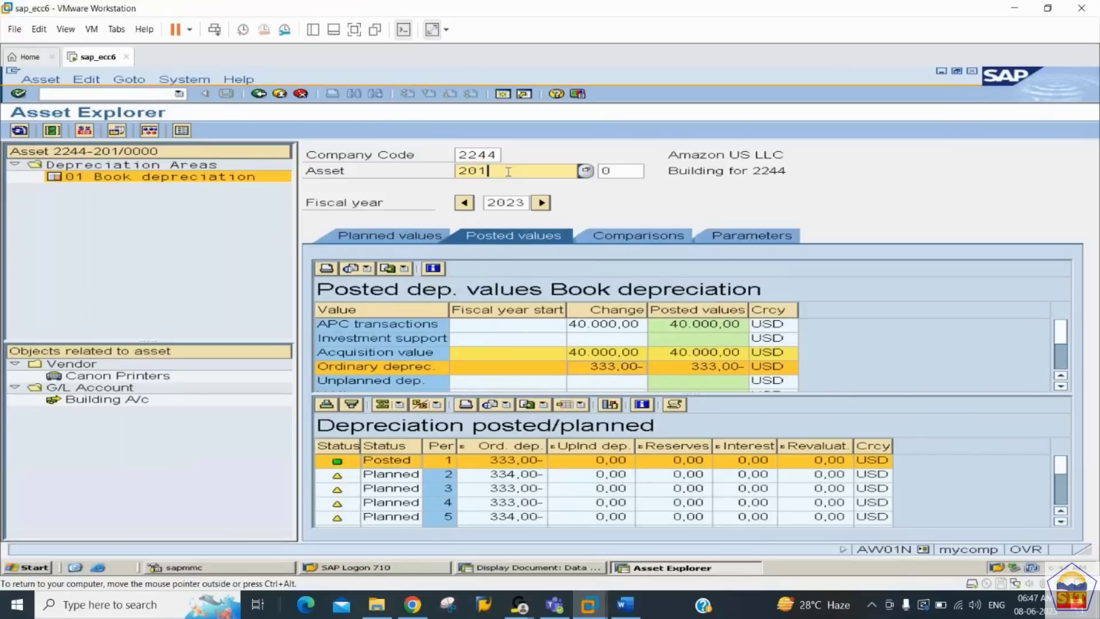
pyautogui.press('BackSpace')
pyautogui.press('BackSpace')
pyautogui.press('BackSpace')
pyautogui.write('301')
pyautogui.press('Return')
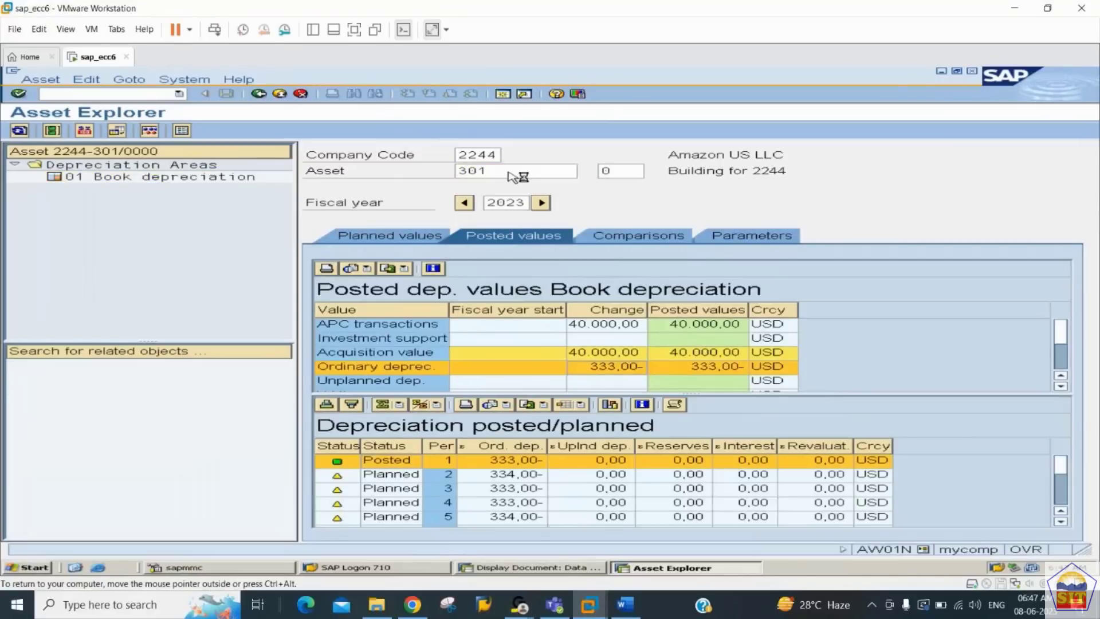
# Display the posted depreciation values of asset 401
pyautogui.click(508, 170)
pyautogui.press('BackSpace')
pyautogui.press('BackSpace')
pyautogui.press('BackSpace')
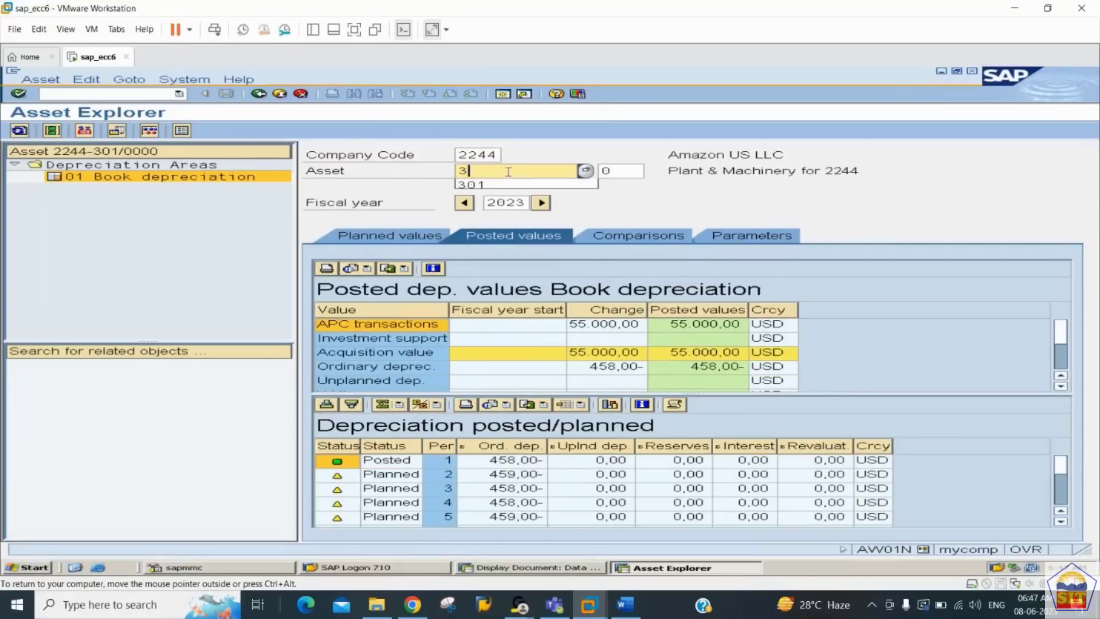
pyautogui.write('401')
pyautogui.press('Return')
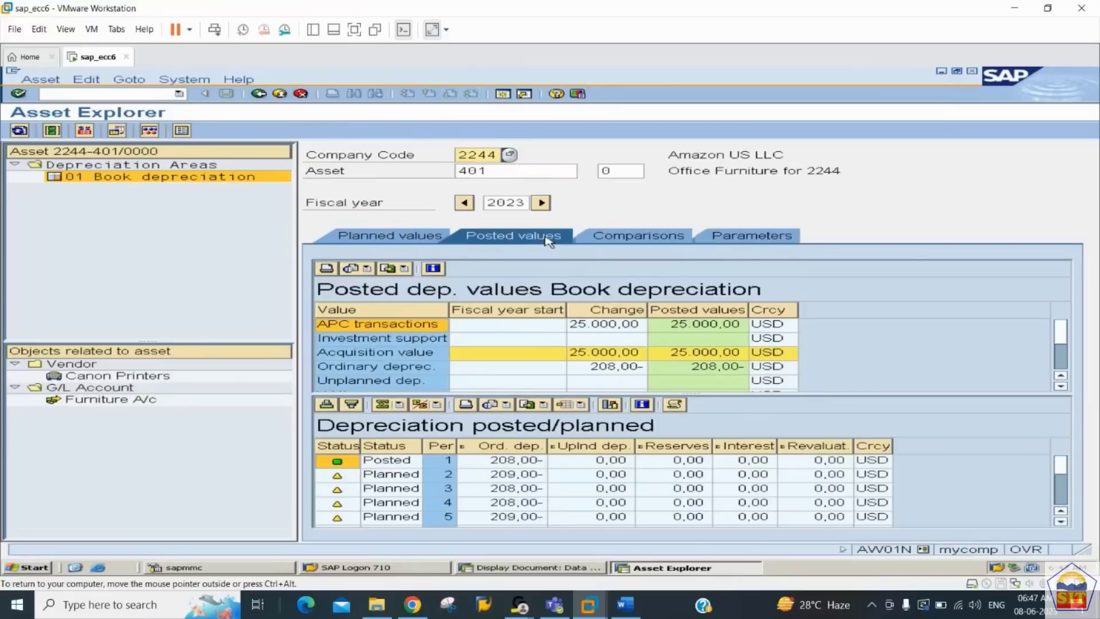
# Switch to the Asset Accounting notes in Word and go through the depreciation run instructions for AFAB
pyautogui.hotkey('alt', 'Tab')
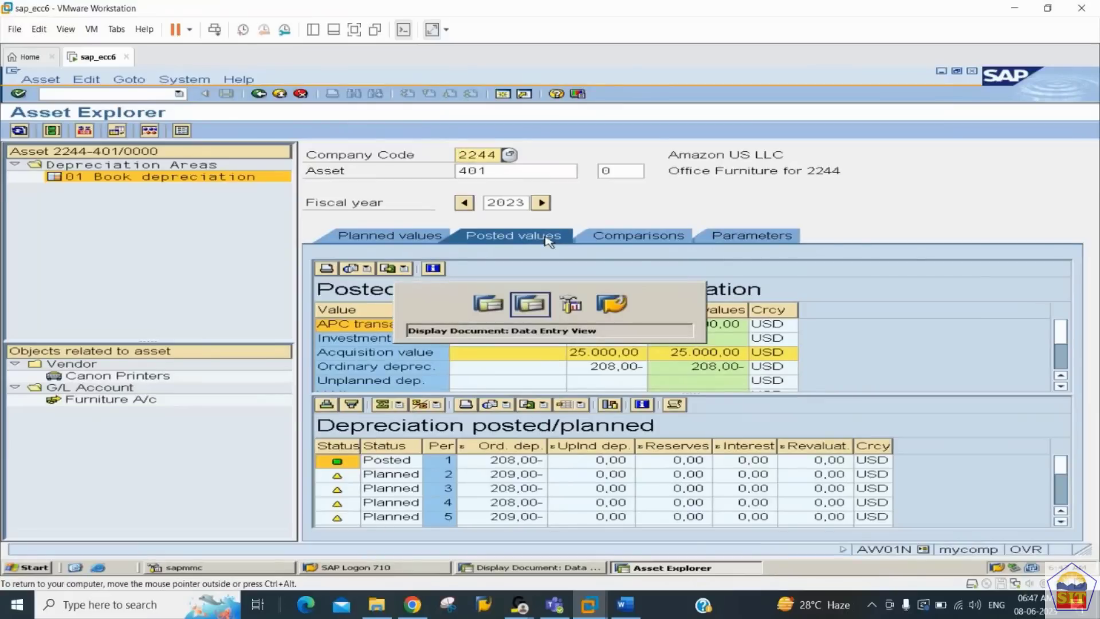
pyautogui.hotkey('alt', 'Tab')
pyautogui.press('Down')
pyautogui.press('Down')
pyautogui.press('Down')
pyautogui.press('Down')
pyautogui.press('Down')
pyautogui.press('Down')
pyautogui.press('Down')
pyautogui.press('Down')
pyautogui.press('Down')
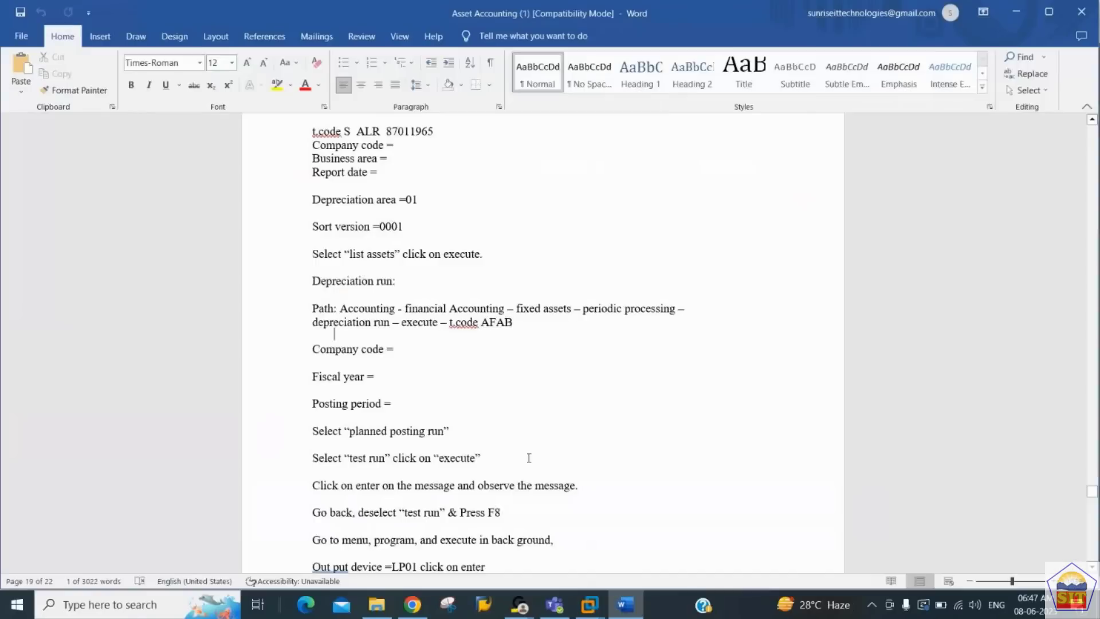
# Read on through the Word notes to the sale-of-asset section and highlight its transaction code F-92
pyautogui.press('Down')
pyautogui.press('Down')
pyautogui.press('Down')
pyautogui.press('Down')
pyautogui.press('Down')
pyautogui.press('Down')
pyautogui.press('Down')
pyautogui.press('Down')
pyautogui.press('Down')
pyautogui.press('Down')
pyautogui.press('Down')
pyautogui.press('Down')
pyautogui.press('Down')
pyautogui.press('Down')
pyautogui.press('Down')
pyautogui.press('Down')
pyautogui.press('Down')
pyautogui.press('Down')
pyautogui.press('Down')
pyautogui.press('Down')
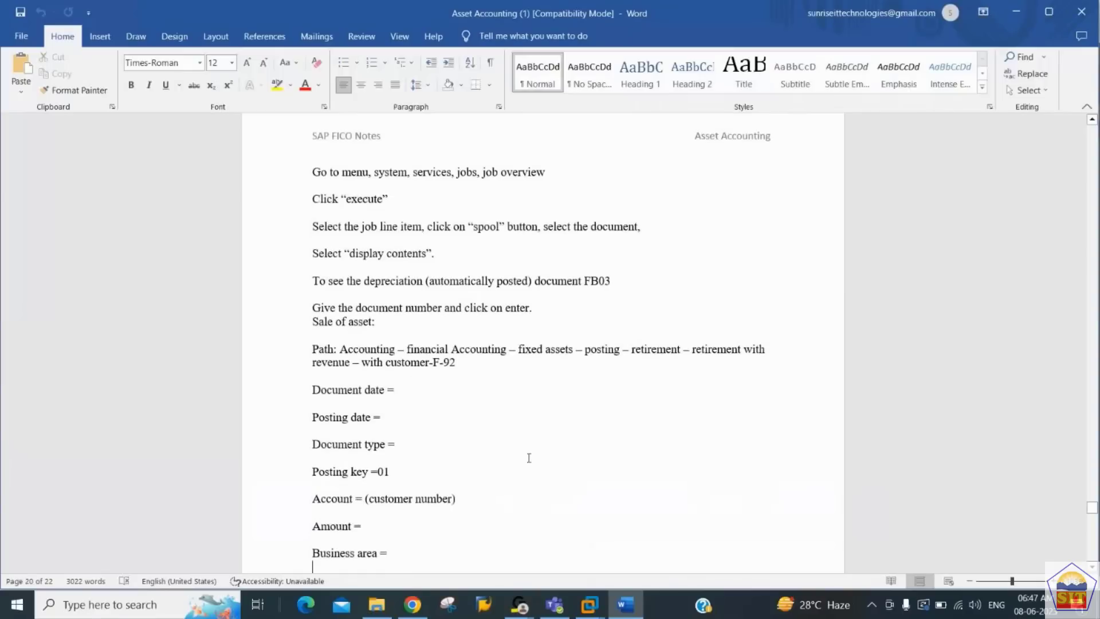
pyautogui.press('Up')
pyautogui.press('Up')
pyautogui.press('Up')
pyautogui.press('Up')
pyautogui.press('Up')
pyautogui.press('Up')
pyautogui.press('Up')
pyautogui.press('Up')
pyautogui.press('Up')
pyautogui.press('Up')
pyautogui.press('Up')
pyautogui.press('Up')
pyautogui.press('Up')
pyautogui.press('Up')
pyautogui.press('Up')
pyautogui.press('Up')
pyautogui.hotkey('shift', 'Left')
pyautogui.hotkey('shift', 'Left')
pyautogui.hotkey('shift', 'Left')
pyautogui.hotkey('shift', 'Left')
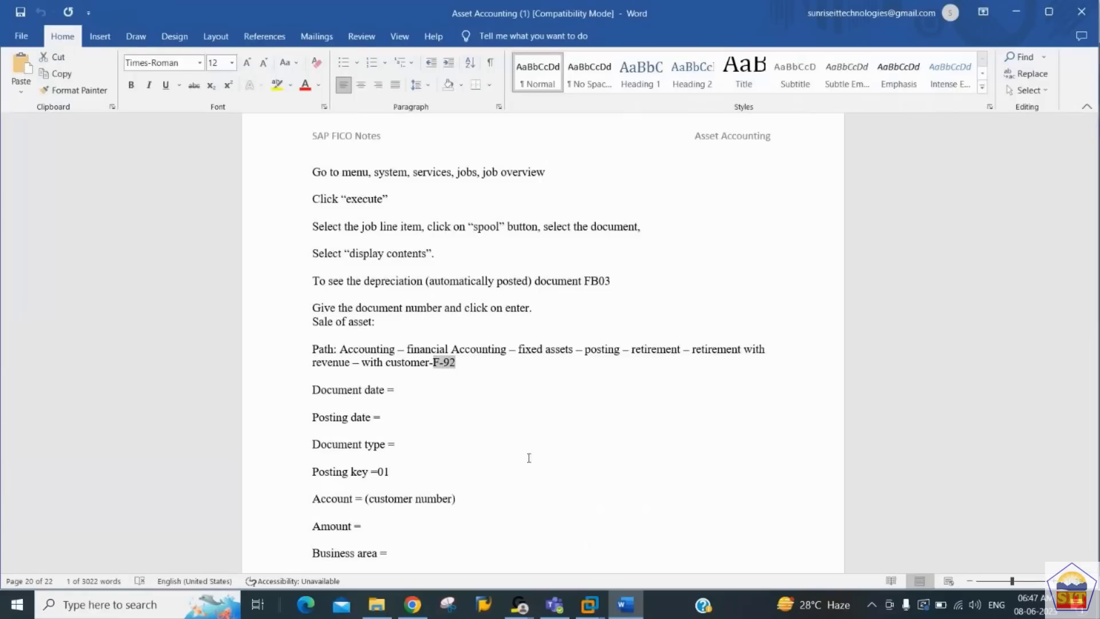
# Switch to the SAP session in VMware and start transaction F-92 for an asset sale with customer
pyautogui.hotkey('alt', 'Tab')
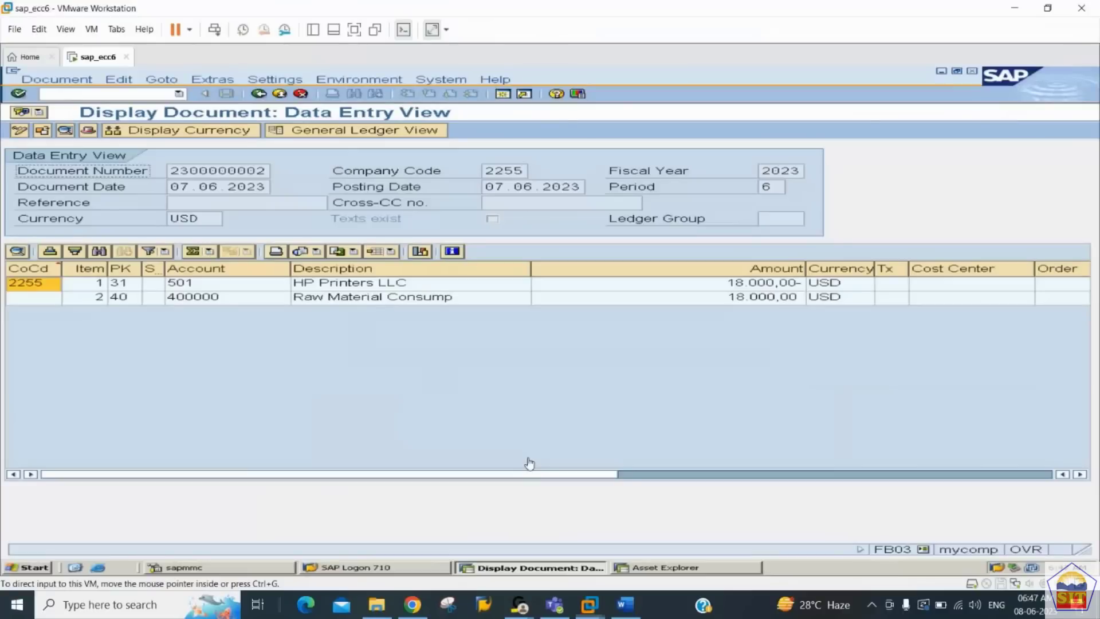
pyautogui.click(142, 92)
pyautogui.write('/nf-92')
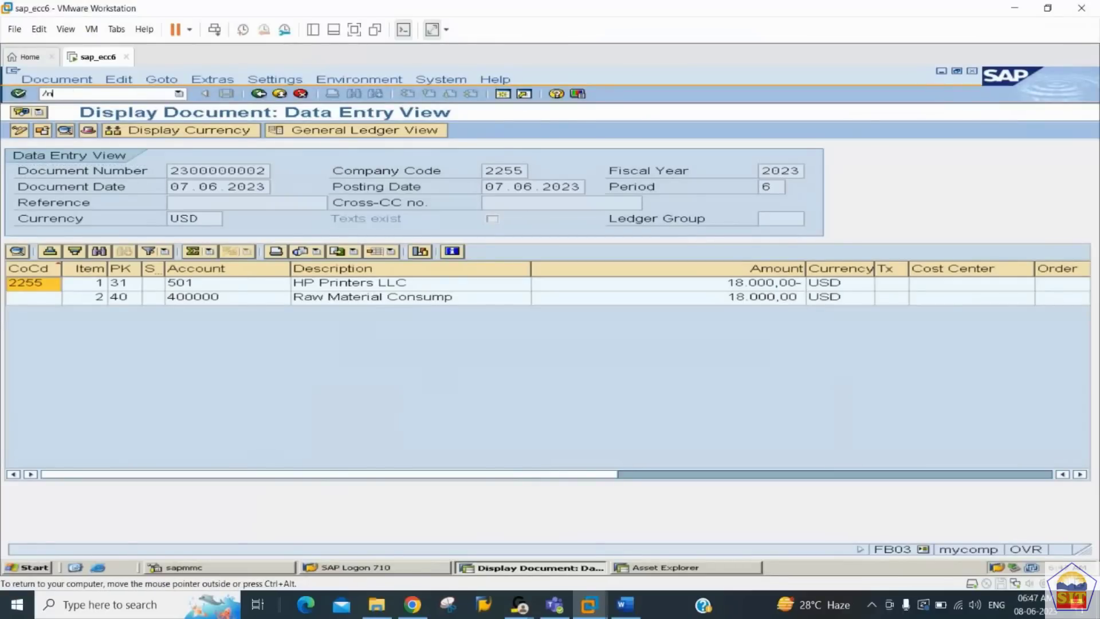
pyautogui.press('Return')
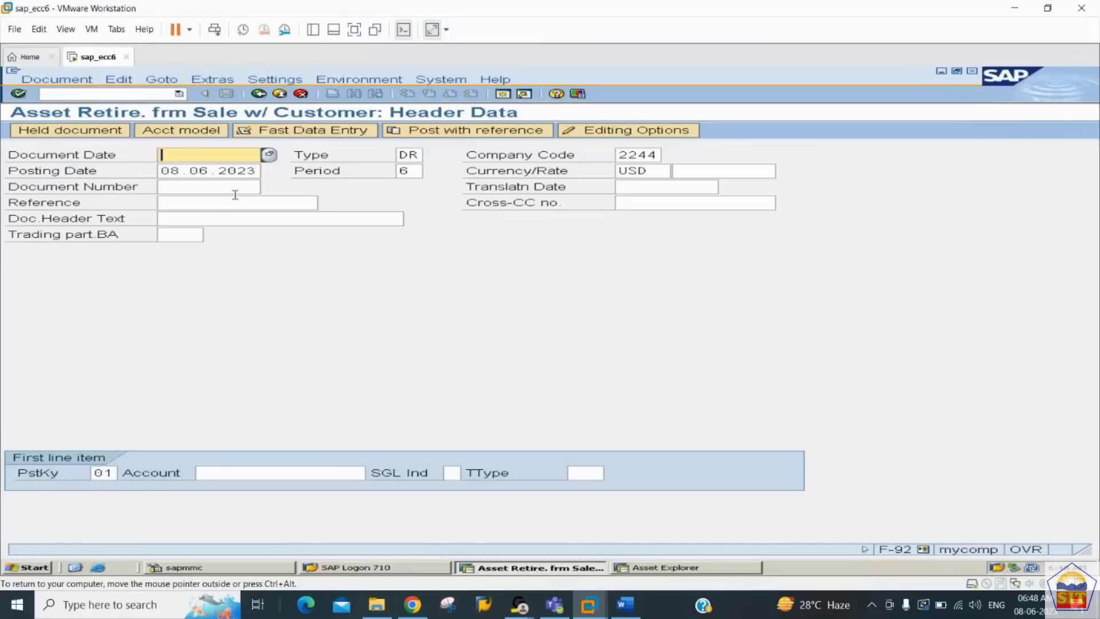
# Enter 08.06.2023 as the document date in the asset retirement header
pyautogui.write('0')
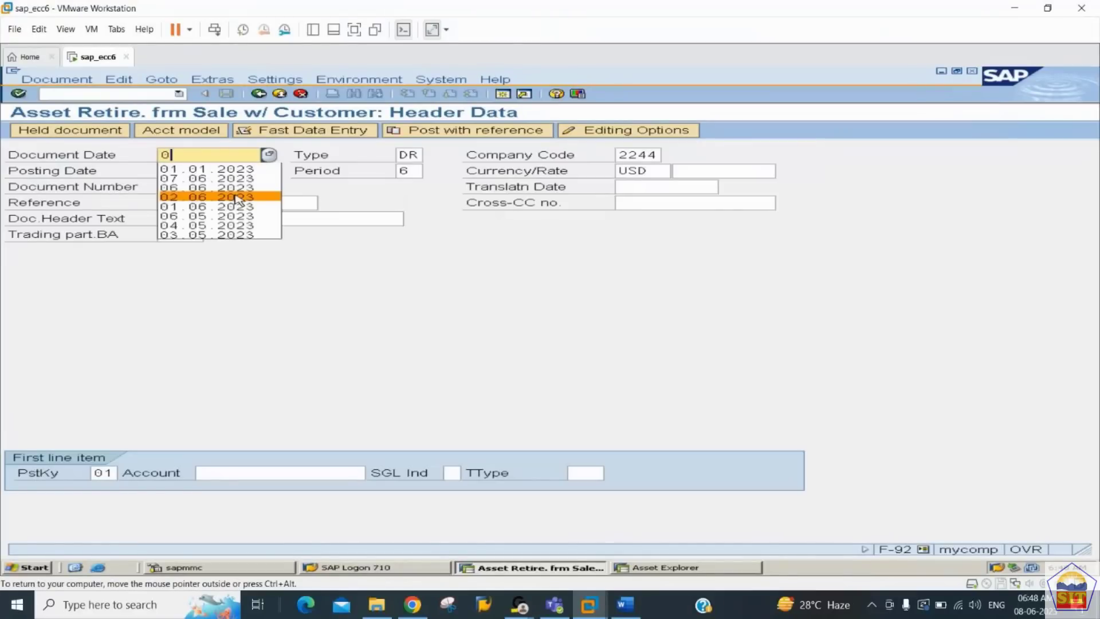
pyautogui.write('8.0')
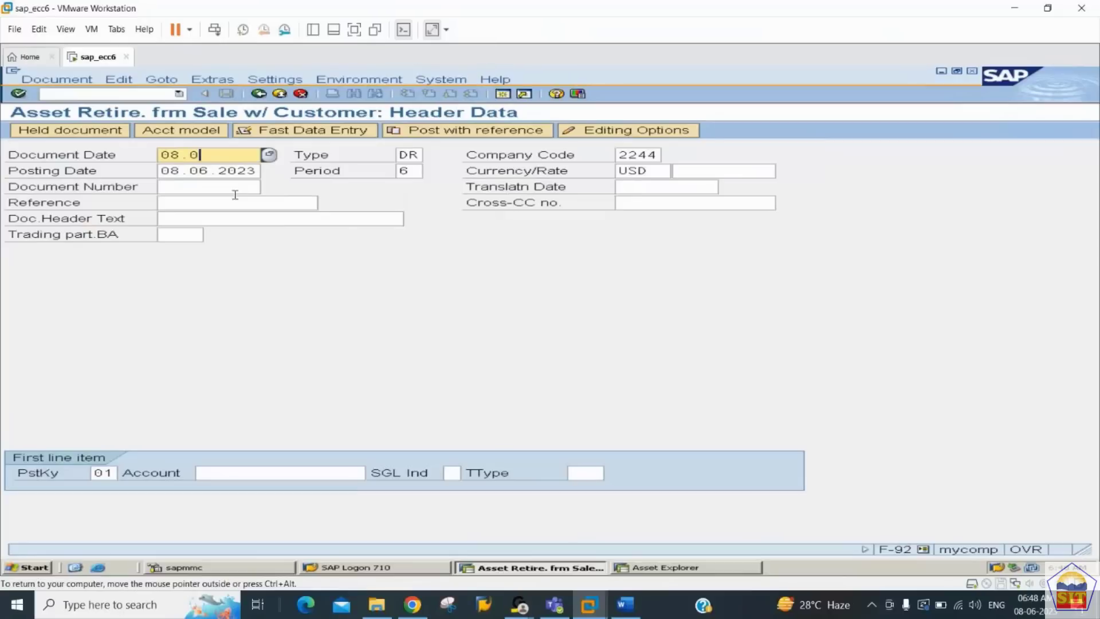
pyautogui.write('6.2023')
pyautogui.press('Tab')
pyautogui.press('Tab')
pyautogui.press('Tab')
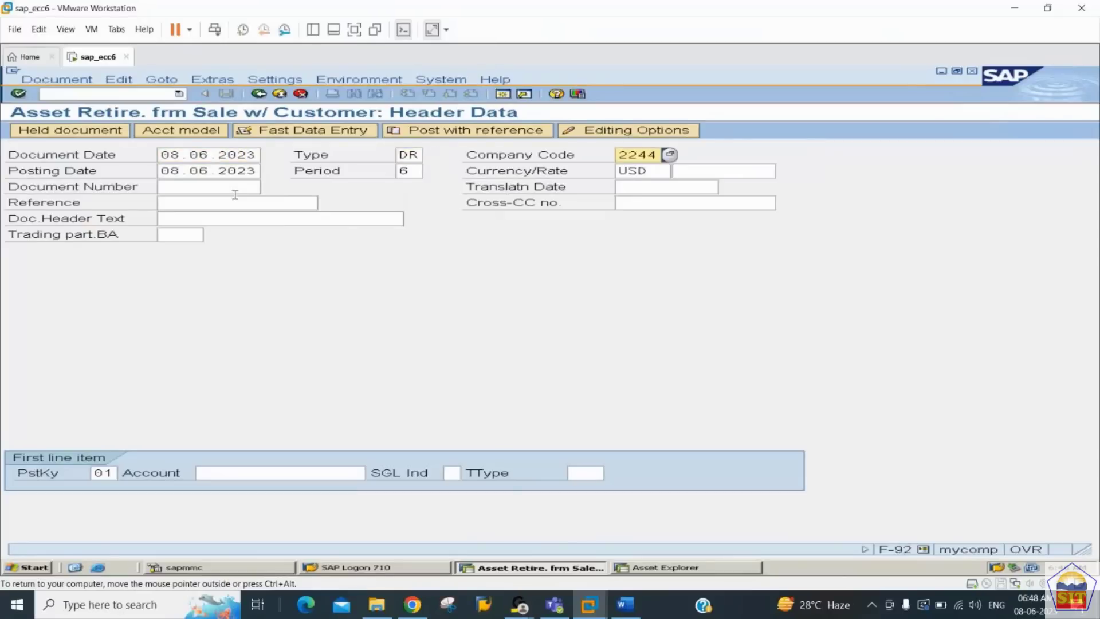
pyautogui.press('Tab')
pyautogui.press('Tab')
pyautogui.press('Tab')
pyautogui.press('Tab')
pyautogui.press('Tab')
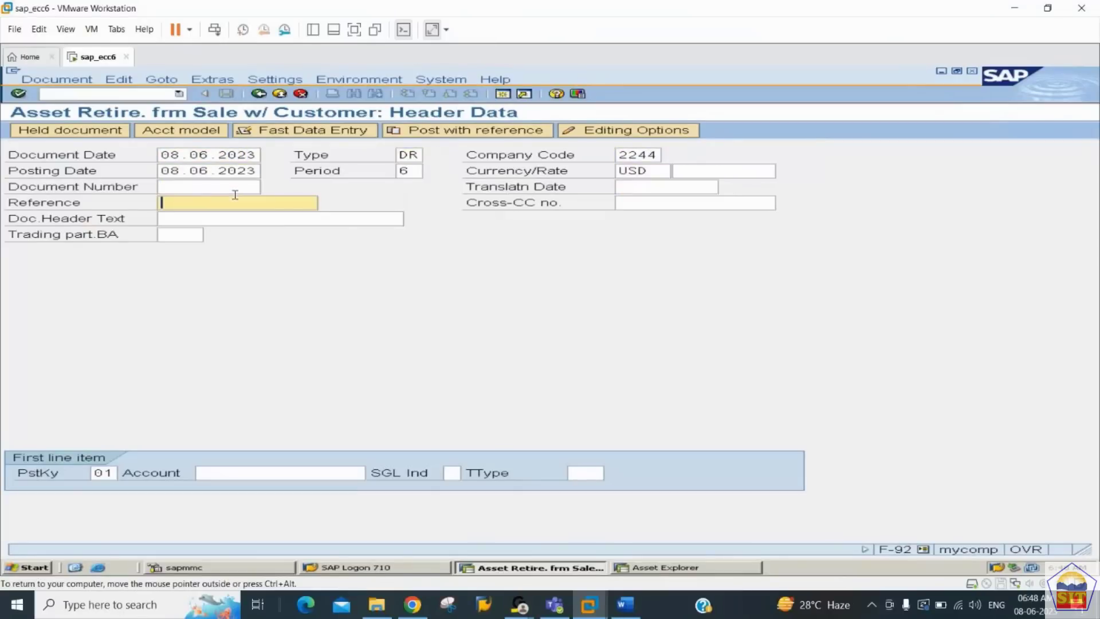
pyautogui.press('Tab')
pyautogui.press('Tab')
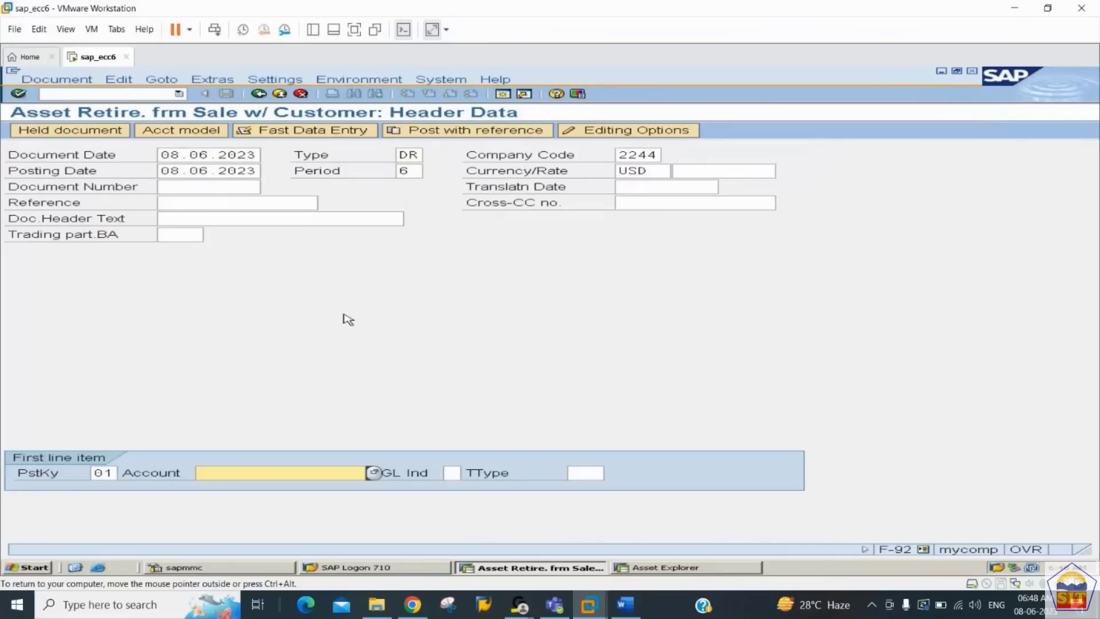
# Choose company code 2244's customer Canon Printers LLC for the first line item and proceed to the item's details
pyautogui.click(374, 474)
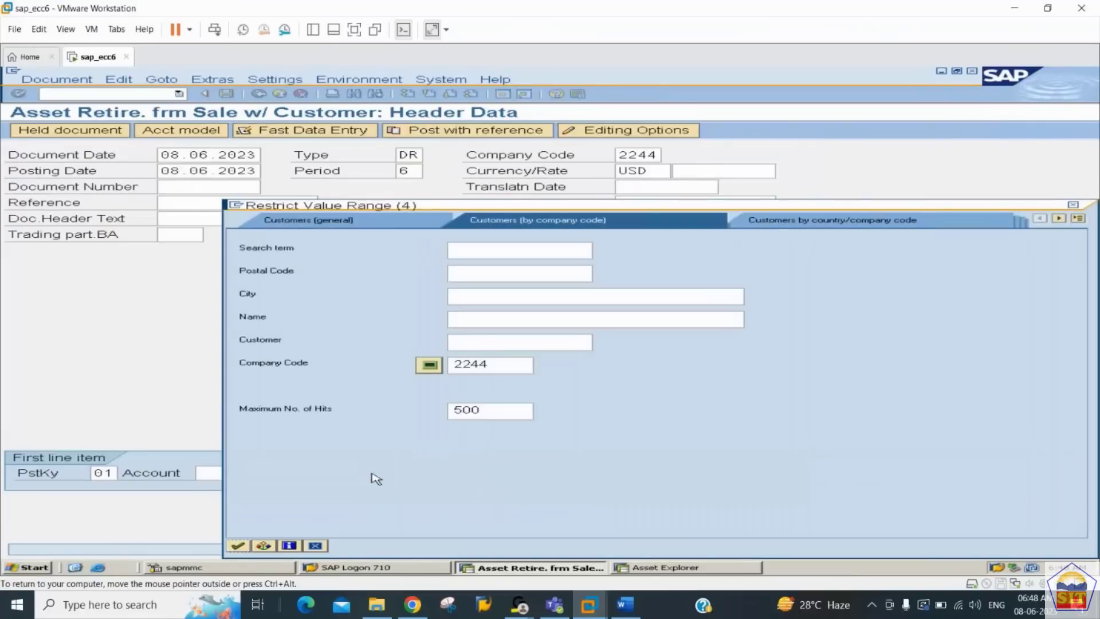
pyautogui.press('Return')
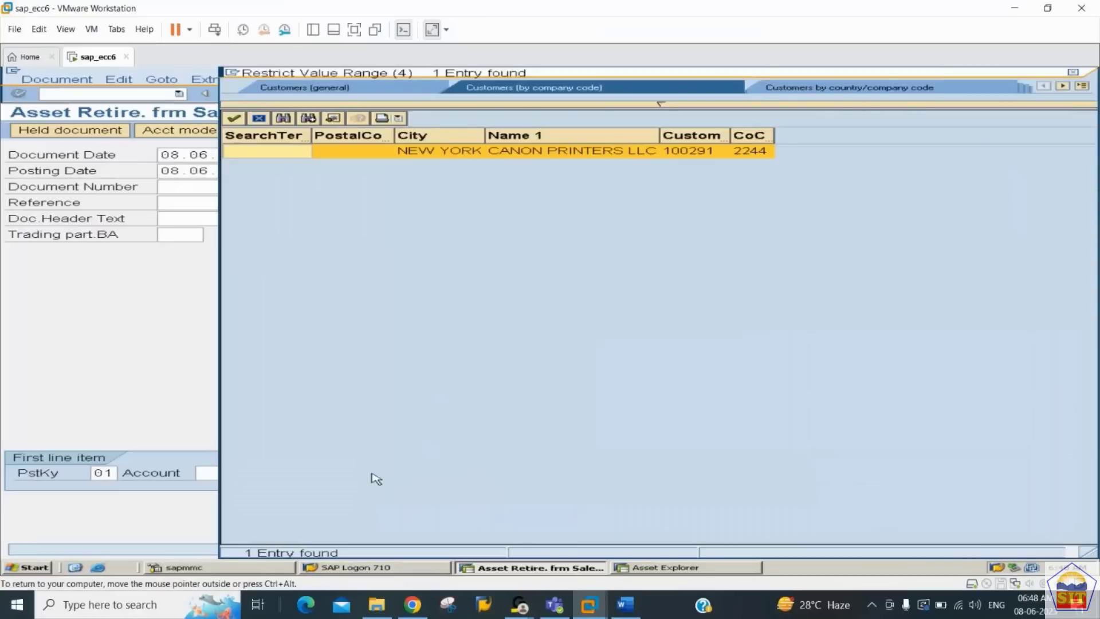
pyautogui.doubleClick(703, 153)
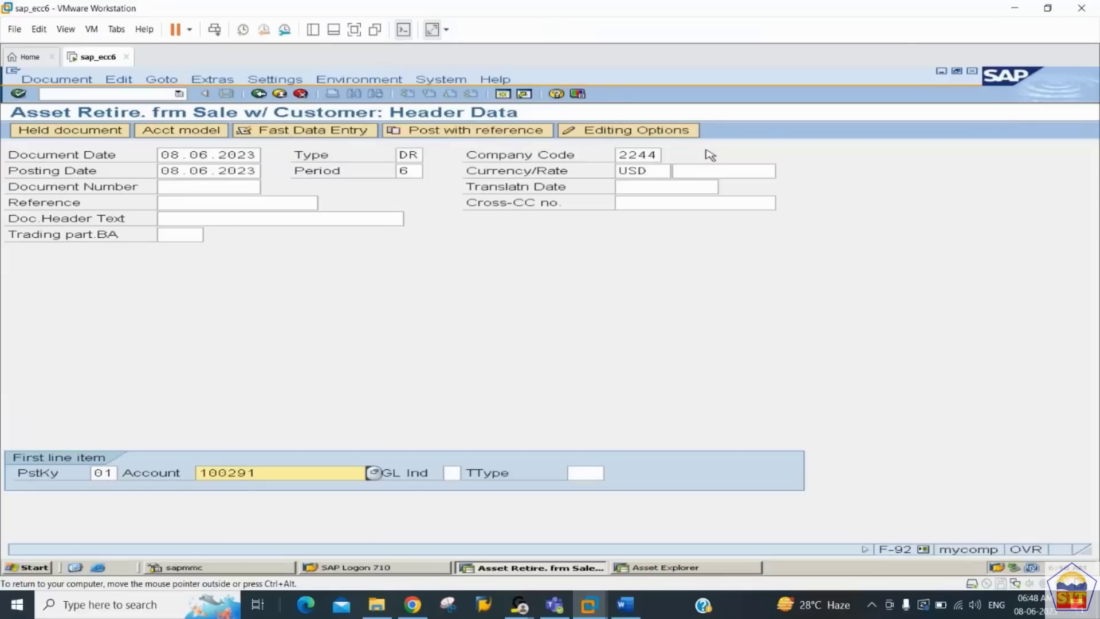
pyautogui.press('Return')
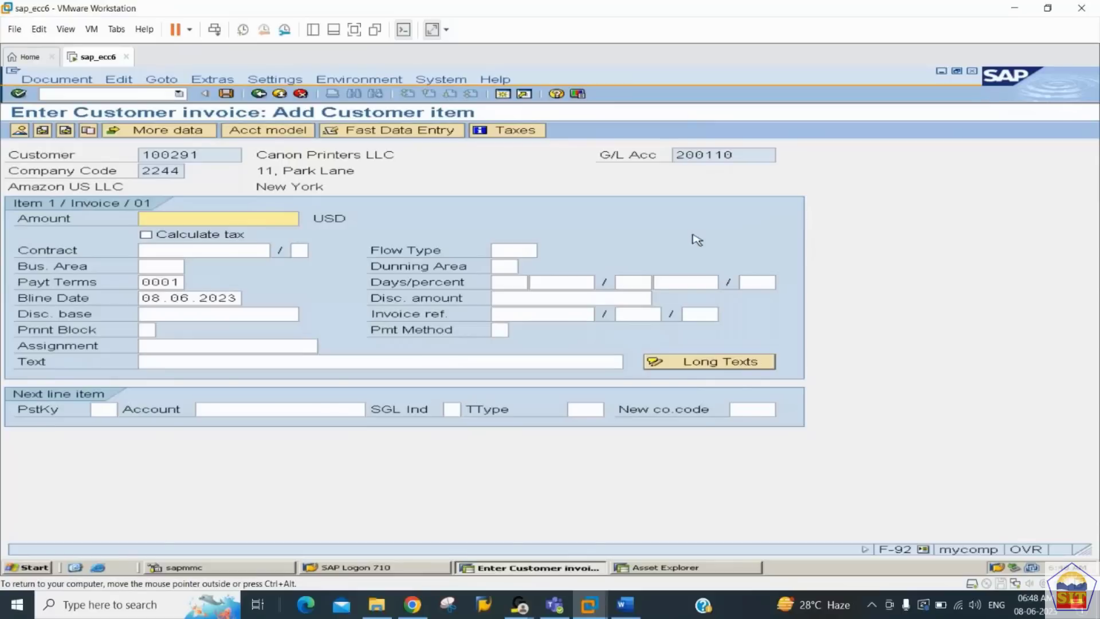
# Enter an amount of 50000 USD and the text "sale of asset" for the customer item
pyautogui.write('50000')
pyautogui.press('Tab')
pyautogui.press('Tab')
pyautogui.press('Tab')
pyautogui.press('Tab')
pyautogui.press('Tab')
pyautogui.press('Tab')
pyautogui.press('Tab')
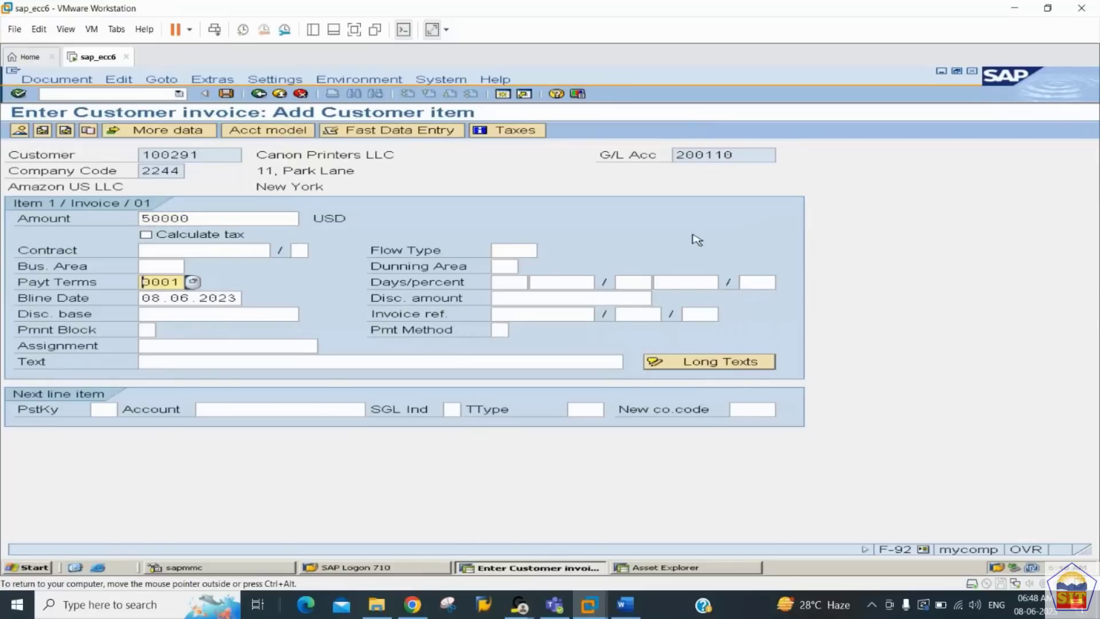
pyautogui.press('Tab')
pyautogui.press('Tab')
pyautogui.press('Tab')
pyautogui.press('Tab')
pyautogui.press('Tab')
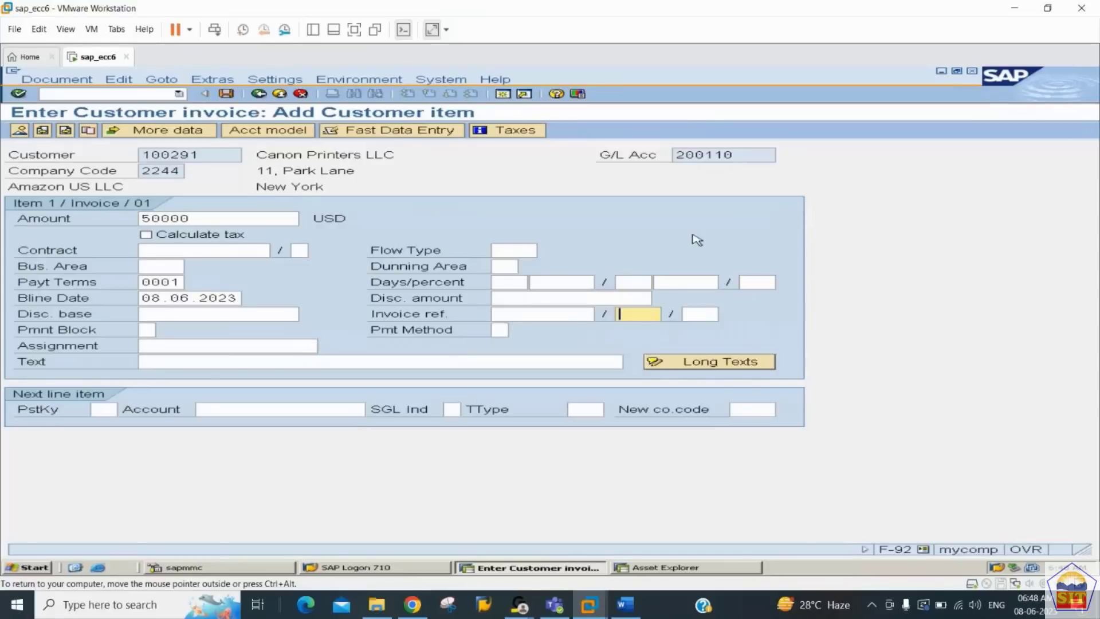
pyautogui.press('Tab')
pyautogui.press('Tab')
pyautogui.press('Tab')
pyautogui.press('Tab')
pyautogui.hotkey('shift', 'Tab')
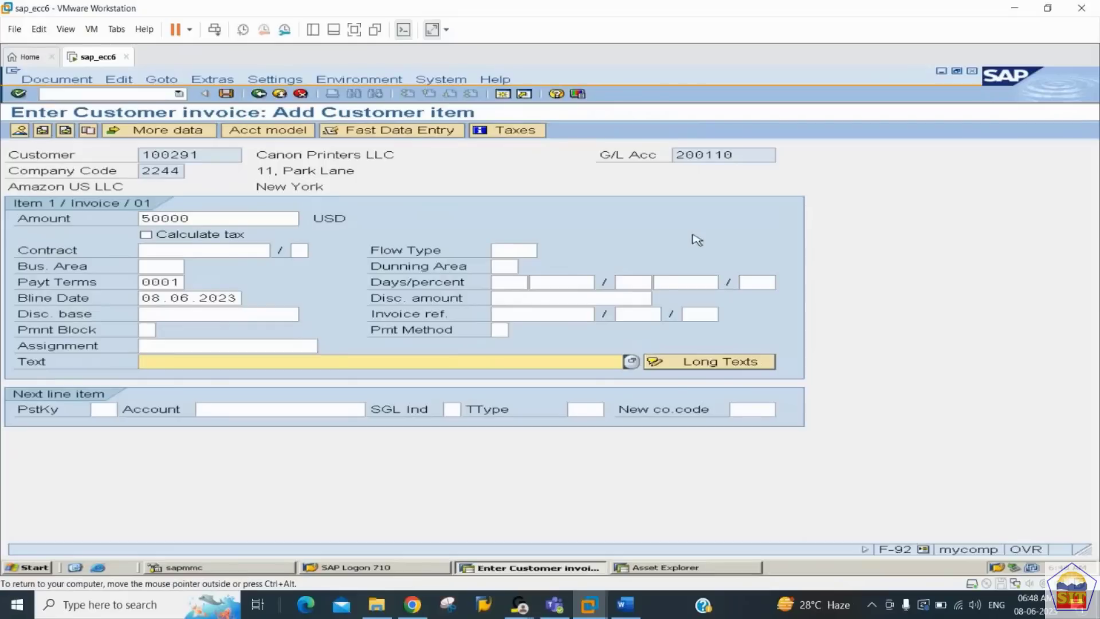
pyautogui.write('sale of asset')
pyautogui.press('Tab')
pyautogui.press('Tab')
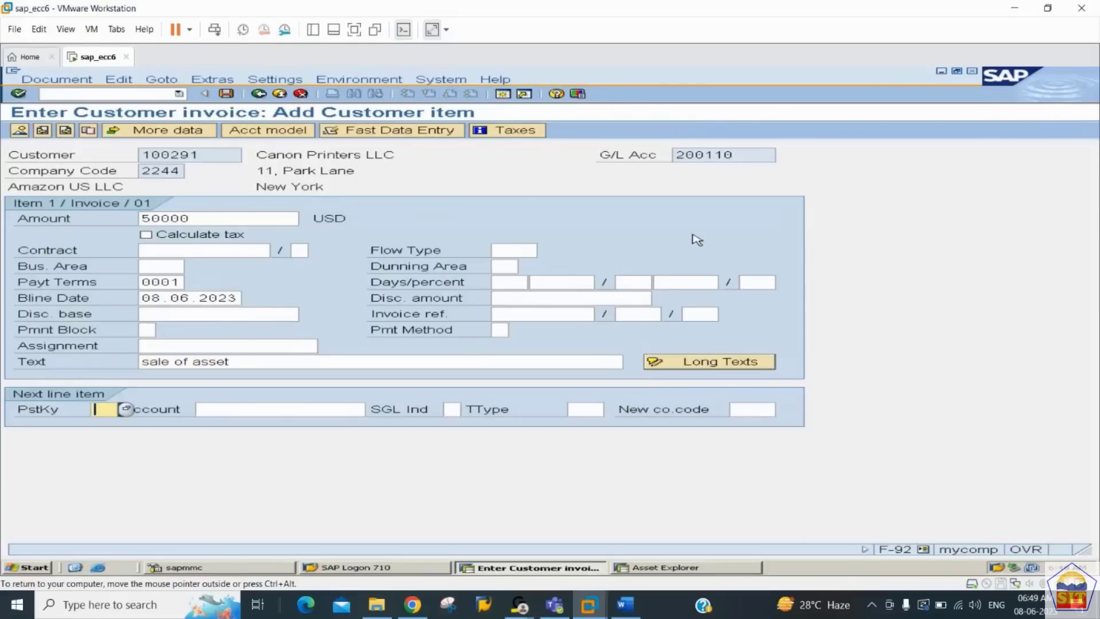
# Add the next line item with posting key 50 and G/L account 300100
pyautogui.write('50')
pyautogui.press('Tab')
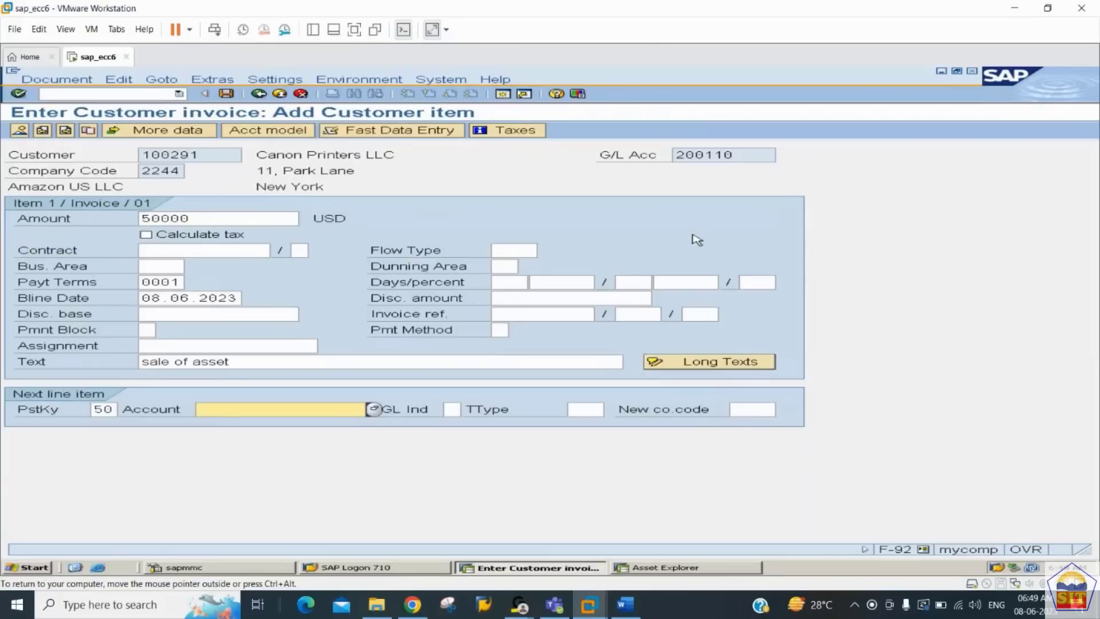
pyautogui.write('30000')
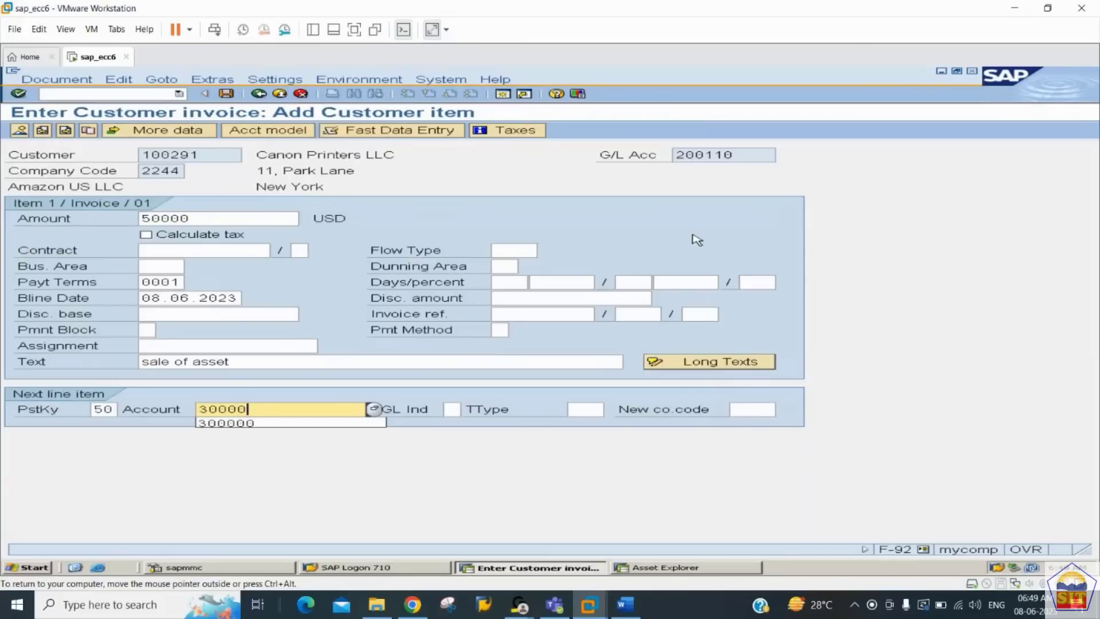
pyautogui.press('BackSpace')
pyautogui.press('BackSpace')
pyautogui.press('BackSpace')
pyautogui.write('010')
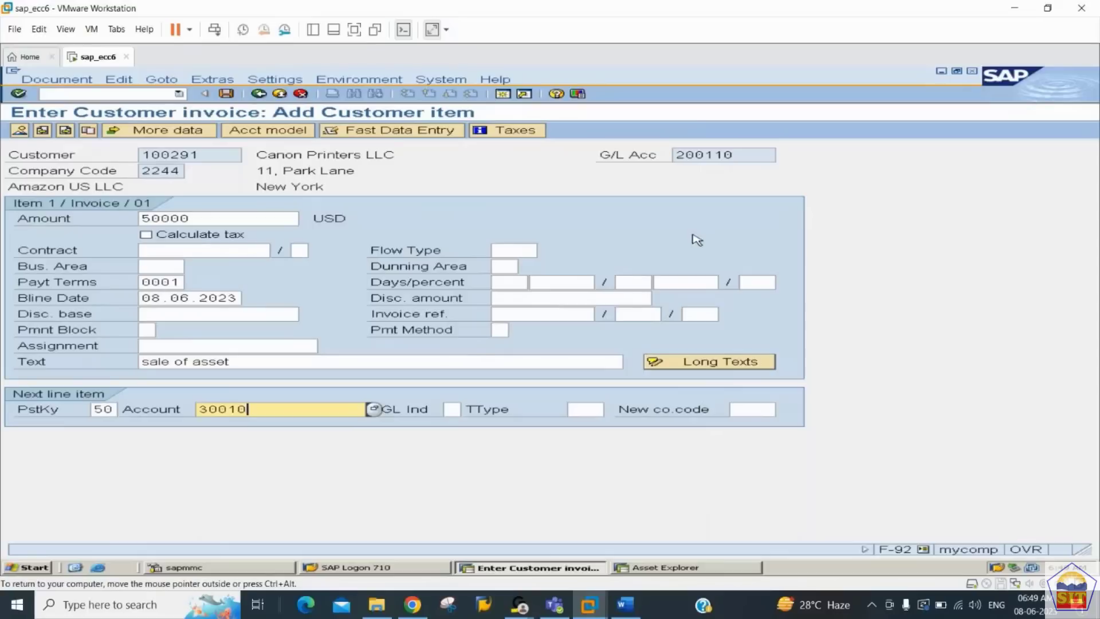
pyautogui.write('0')
pyautogui.press('Return')
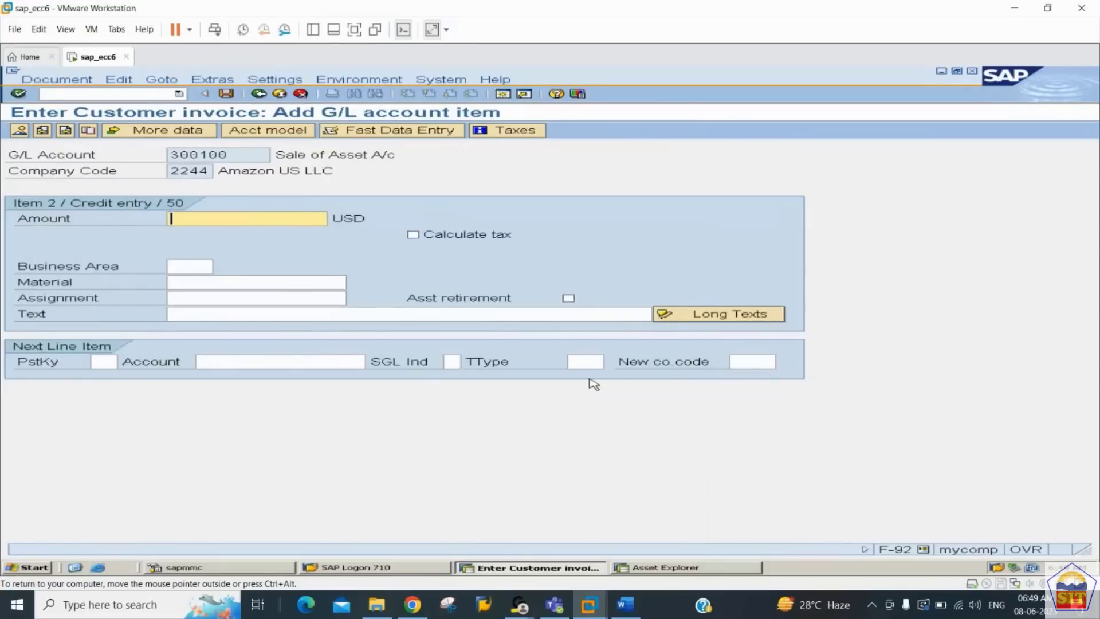
# Fill the G/L item's amount with * and text with +, mark it as an asset retirement, and proceed to the retirement details
pyautogui.write('*')
pyautogui.press('Tab')
pyautogui.press('Tab')
pyautogui.press('Tab')
pyautogui.press('Tab')
pyautogui.press('Tab')
pyautogui.press('Tab')
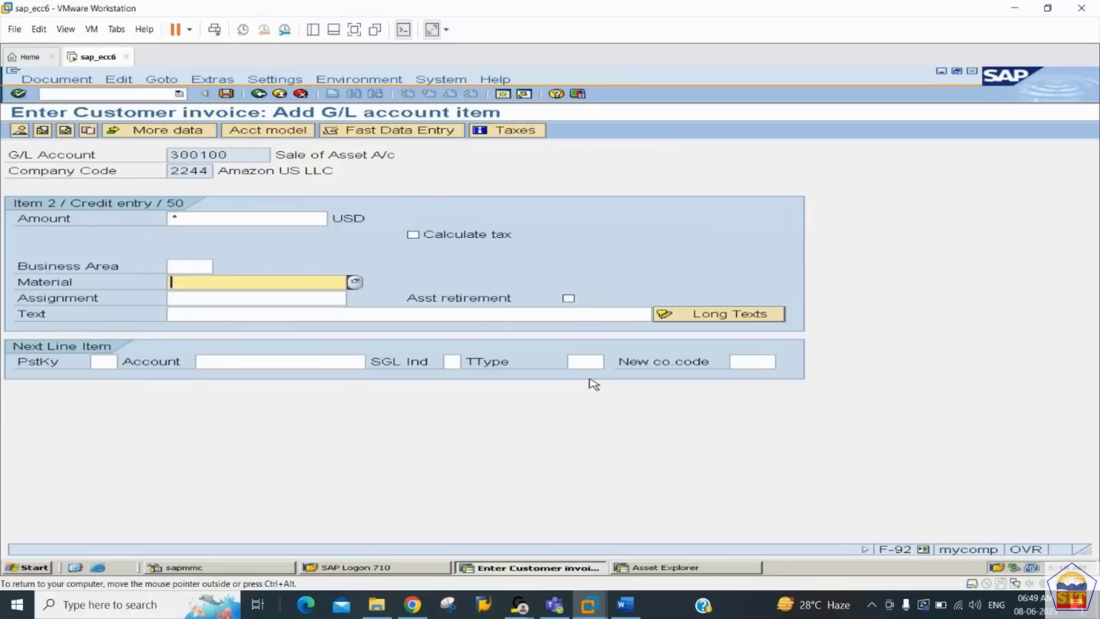
pyautogui.write('+')
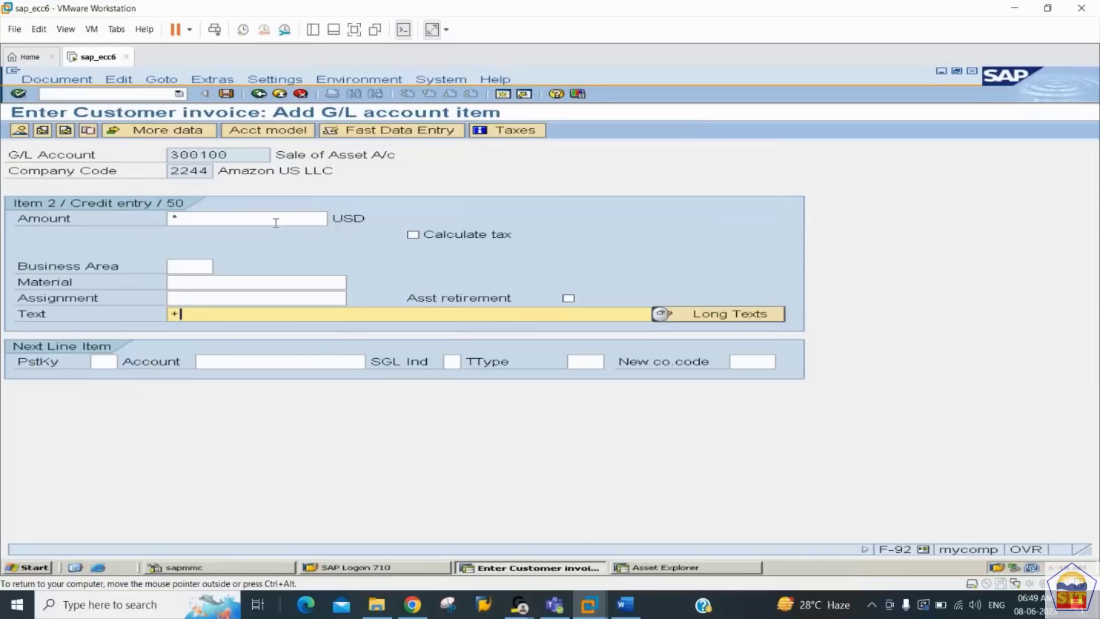
pyautogui.click(570, 299)
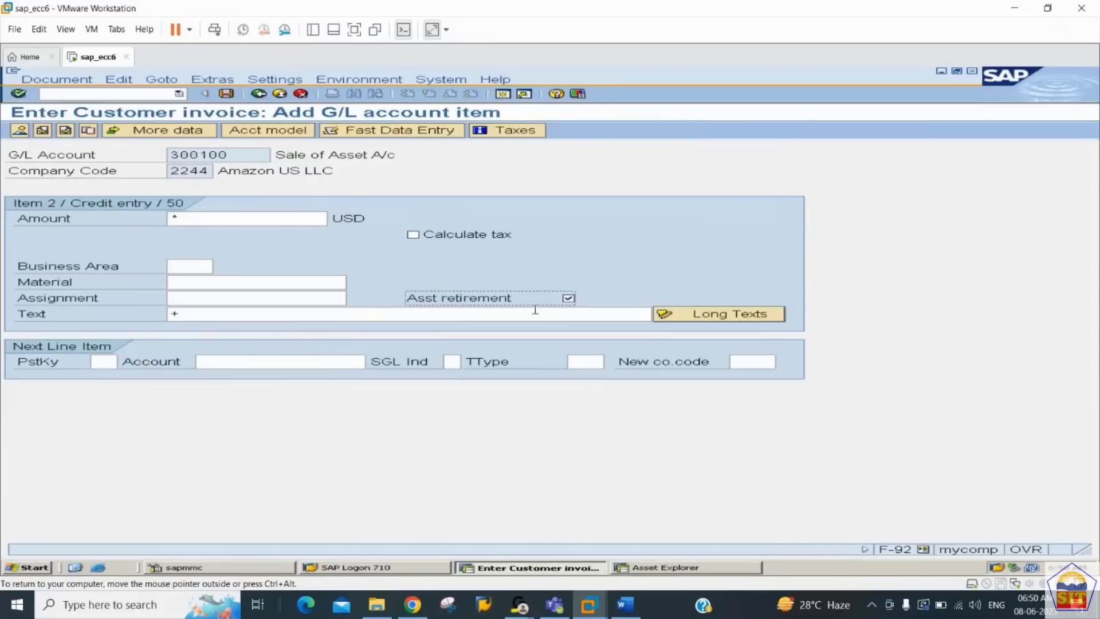
pyautogui.press('Return')
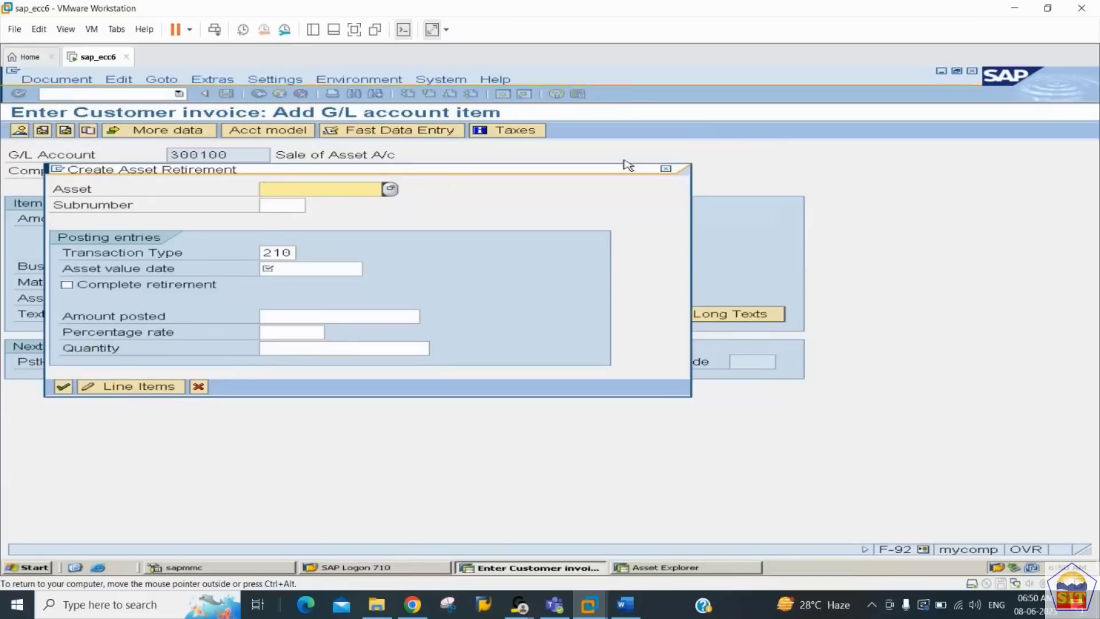
# Retire building asset 201, subnumber 0, completely with asset value date 08.06.2023
pyautogui.click(390, 186)
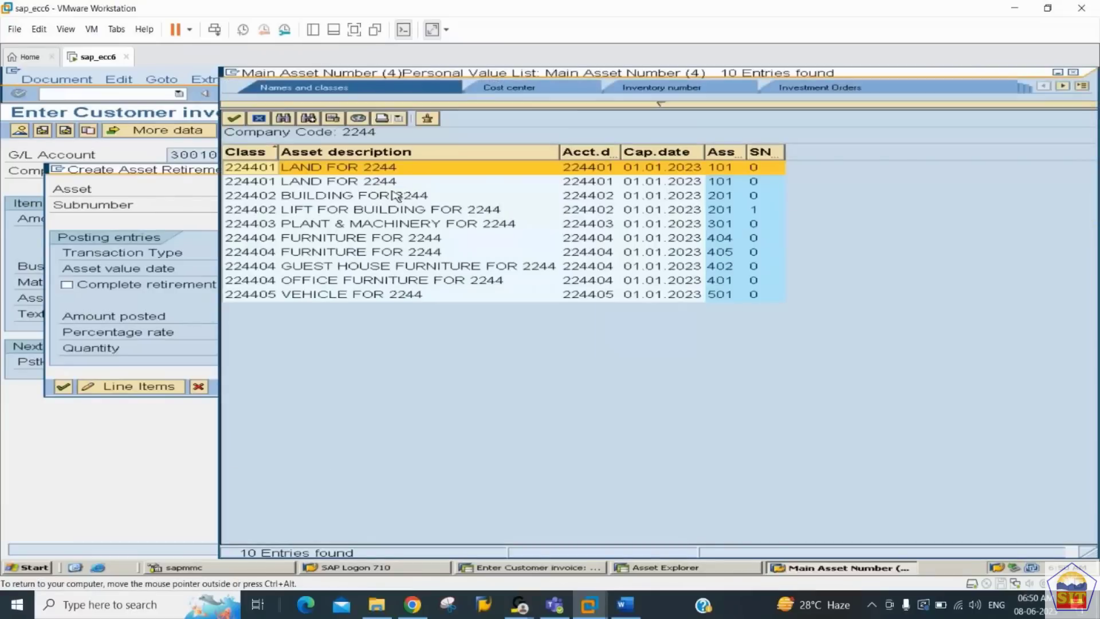
pyautogui.click(326, 196)
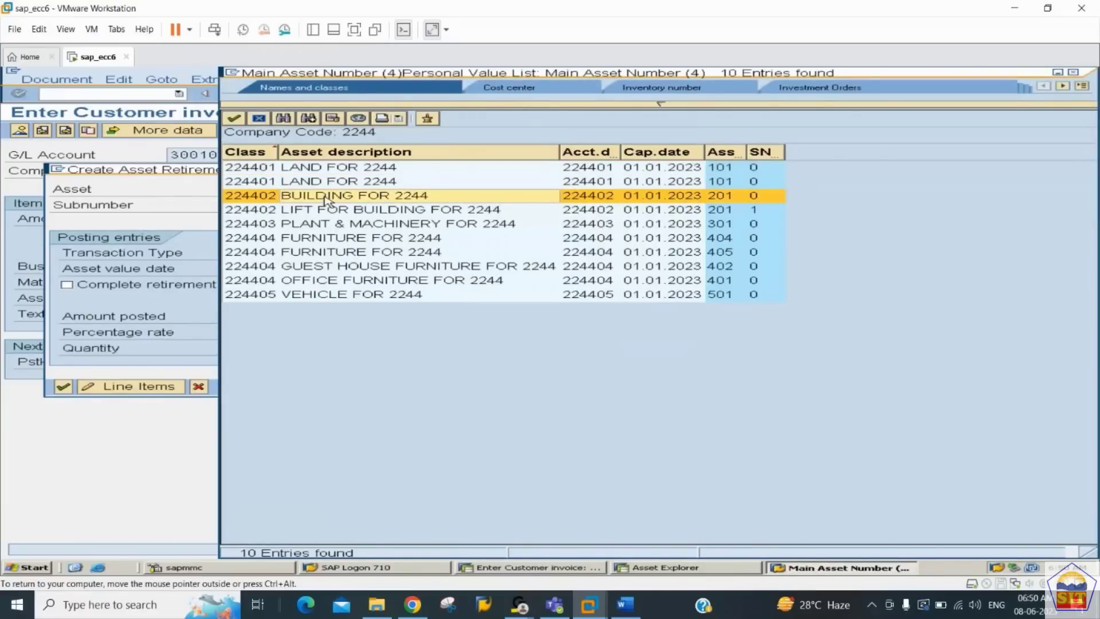
pyautogui.doubleClick(325, 200)
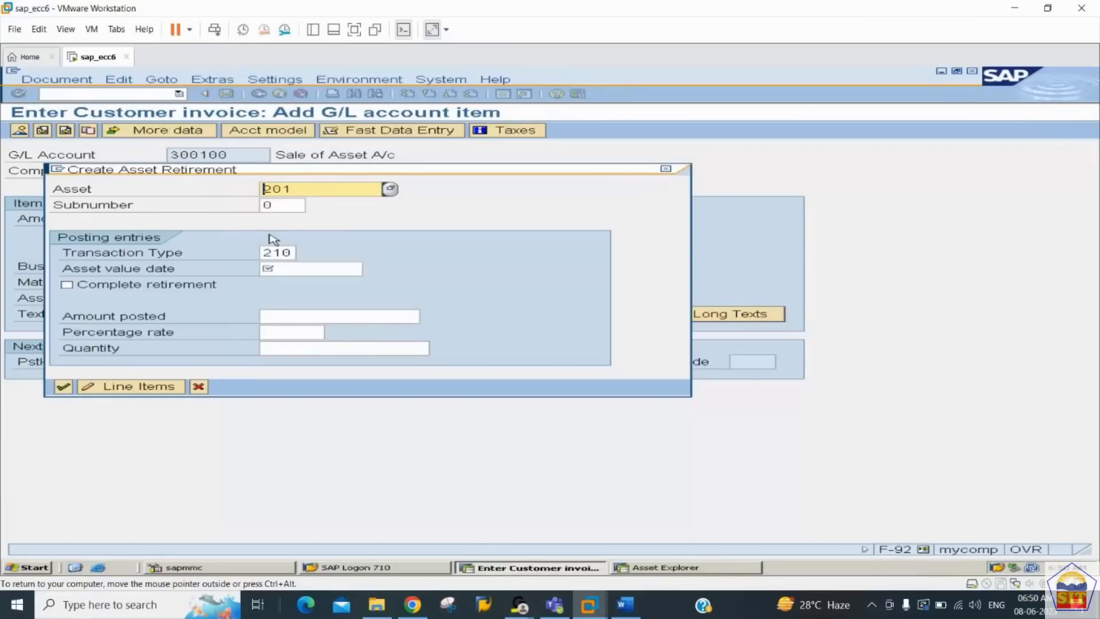
pyautogui.click(278, 268)
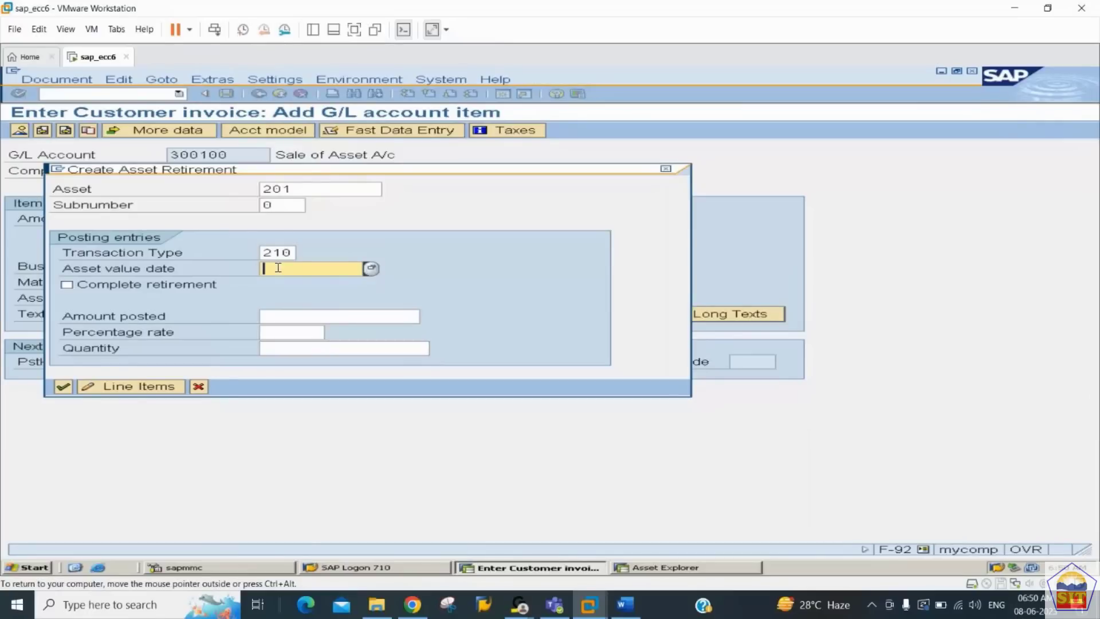
pyautogui.write('08.06.2023')
pyautogui.click(67, 285)
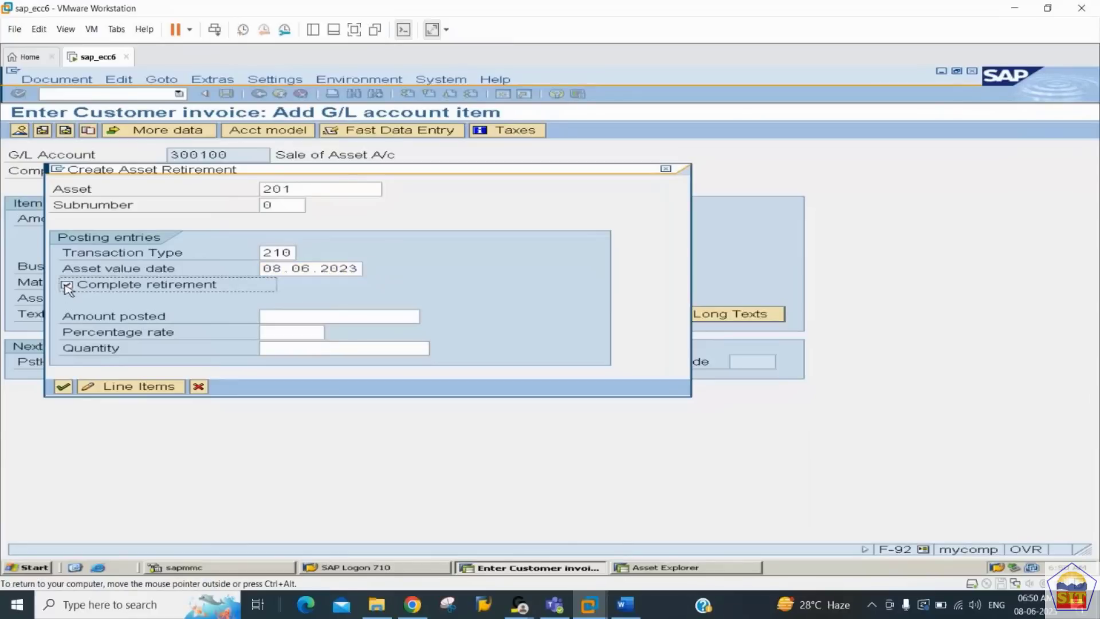
pyautogui.click(64, 387)
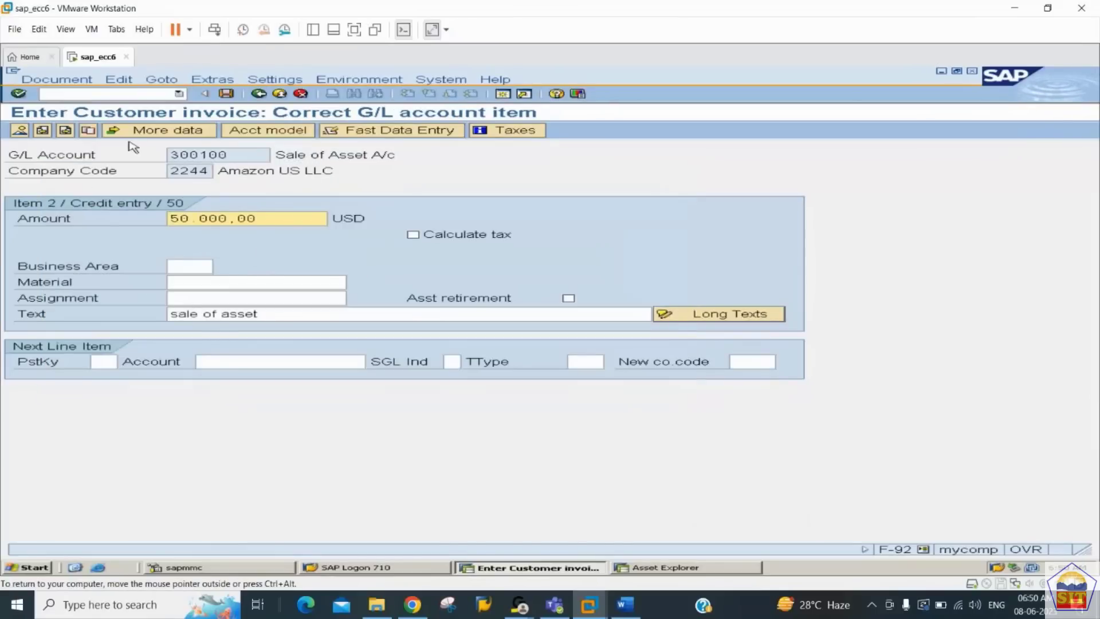
# Display the document overview and simulate the asset sale posting
pyautogui.click(20, 132)
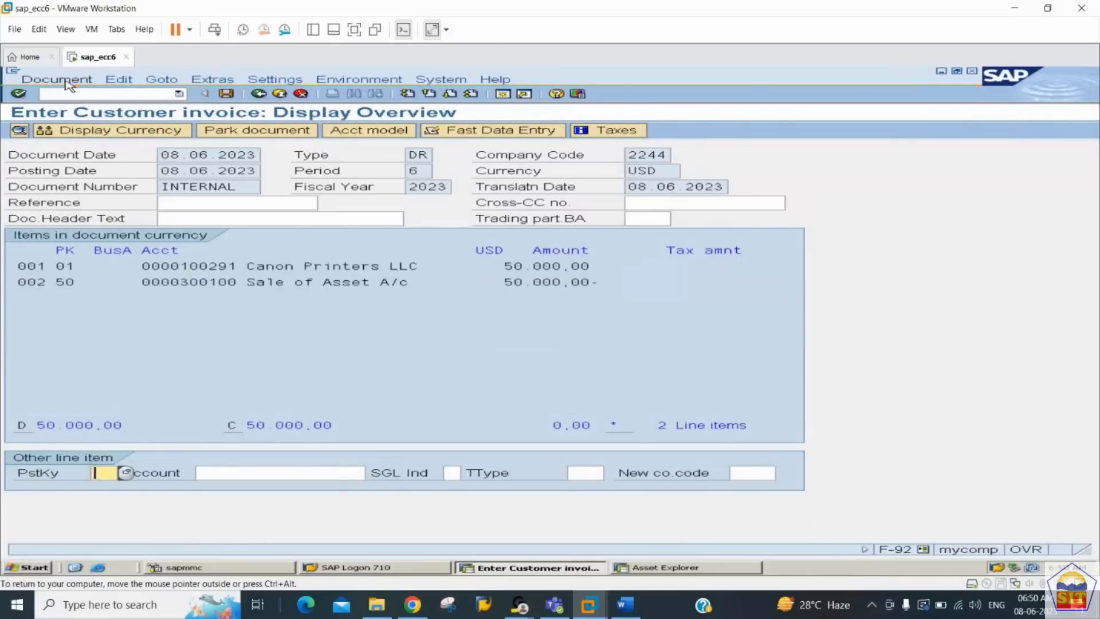
pyautogui.click(66, 83)
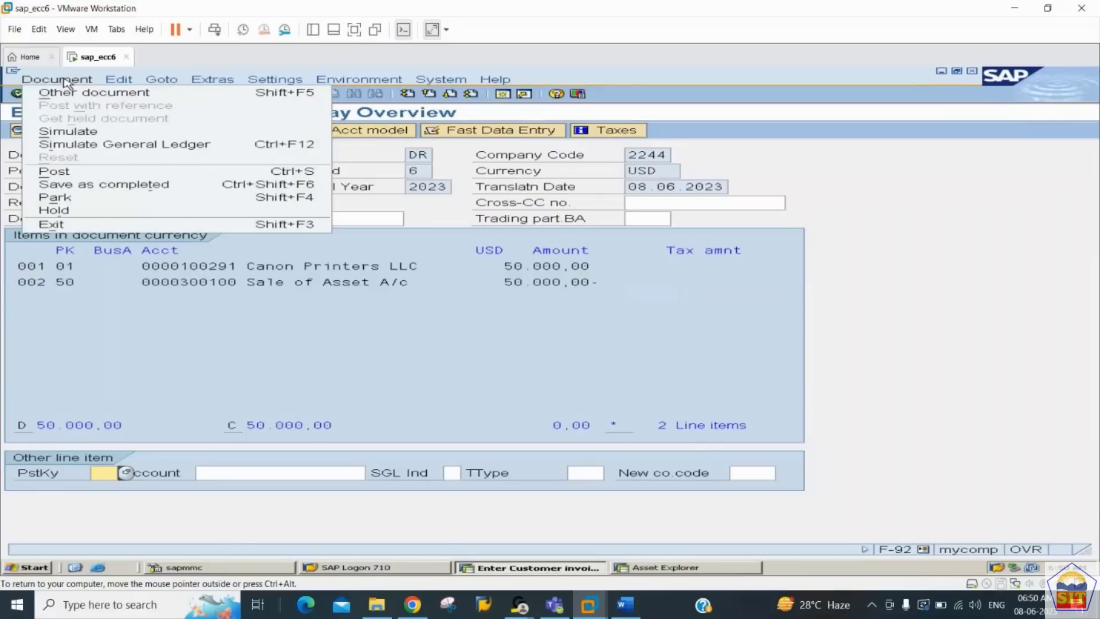
pyautogui.click(90, 145)
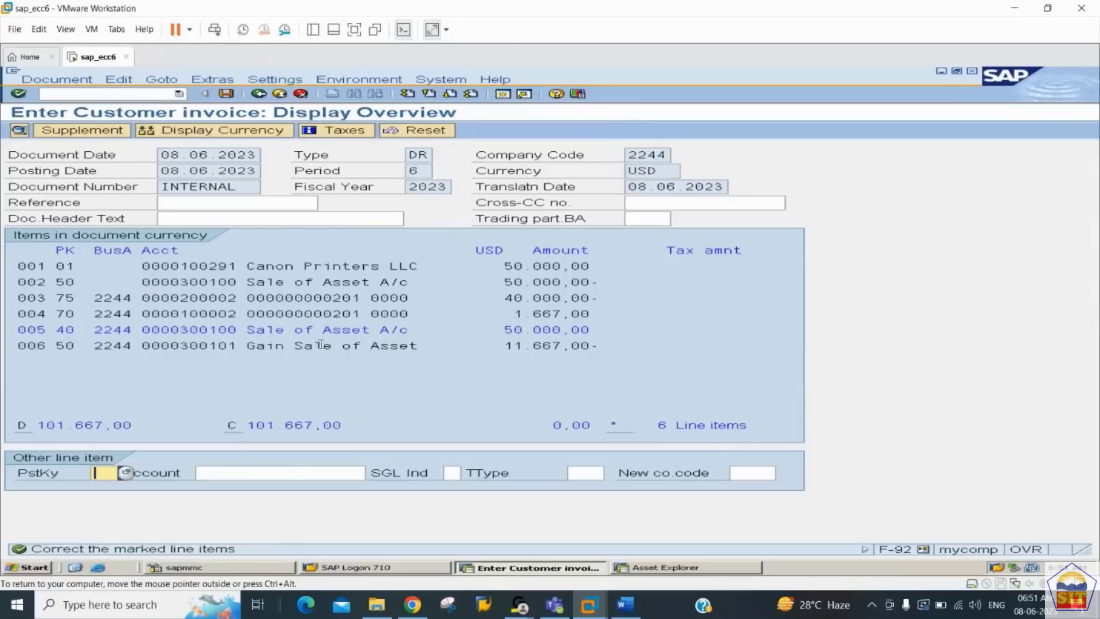
# Review the simulated line items of the asset sale, including the sale and gain accounts, and post the document
pyautogui.click(296, 297)
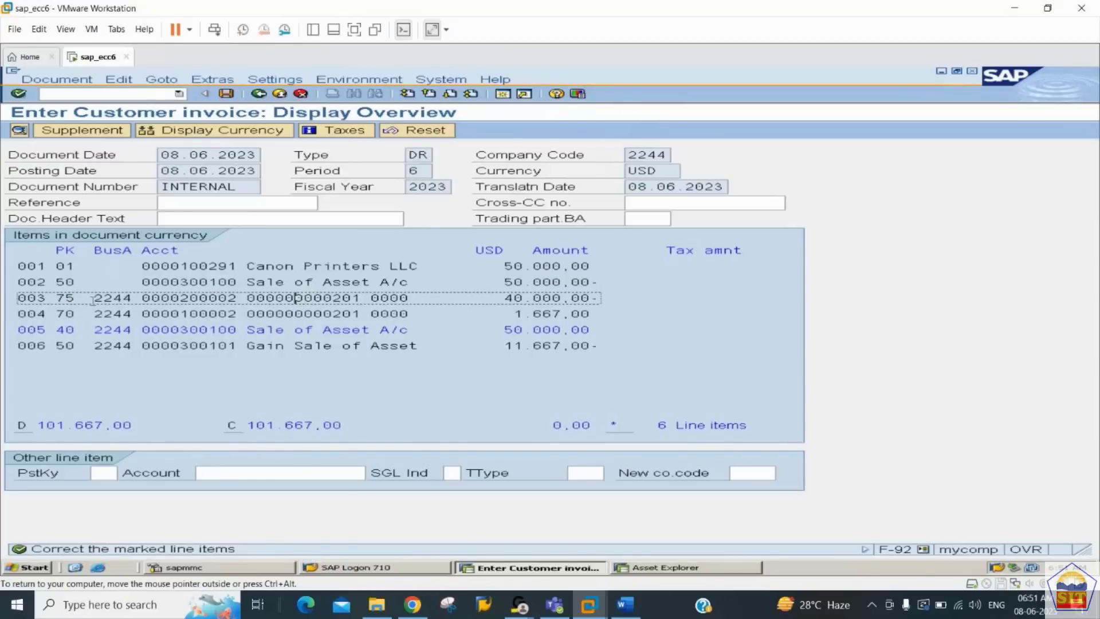
pyautogui.click(259, 313)
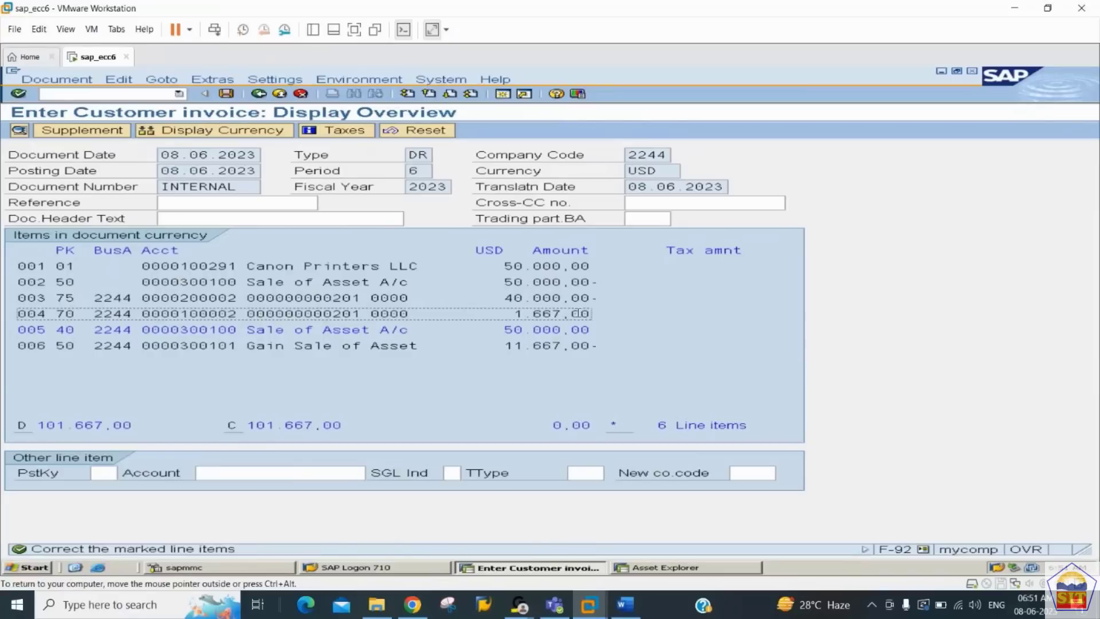
pyautogui.click(294, 282)
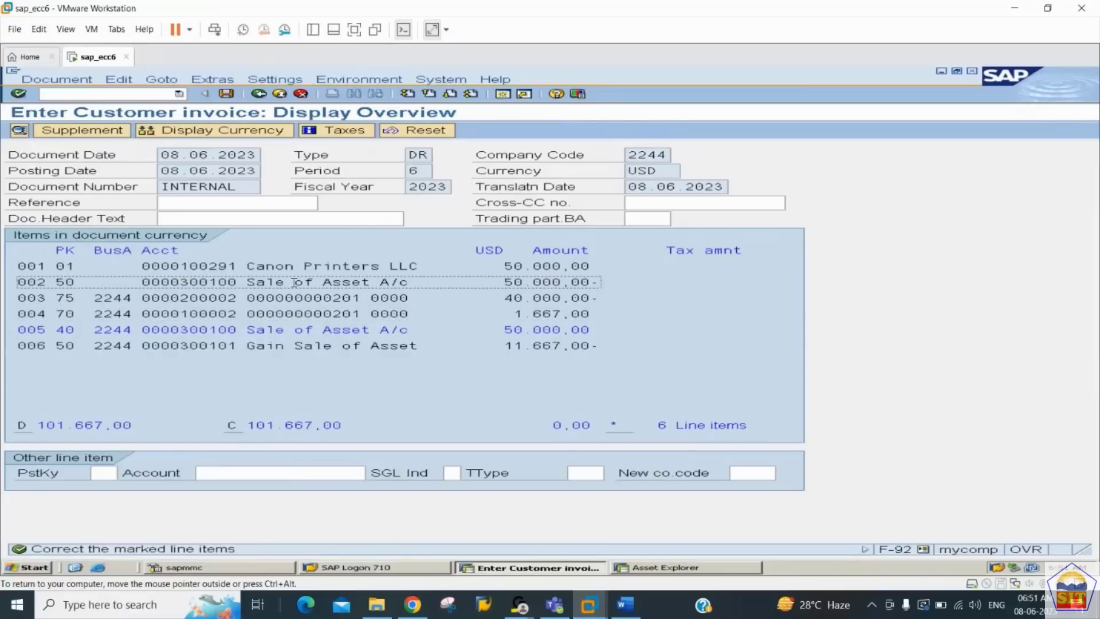
pyautogui.click(289, 329)
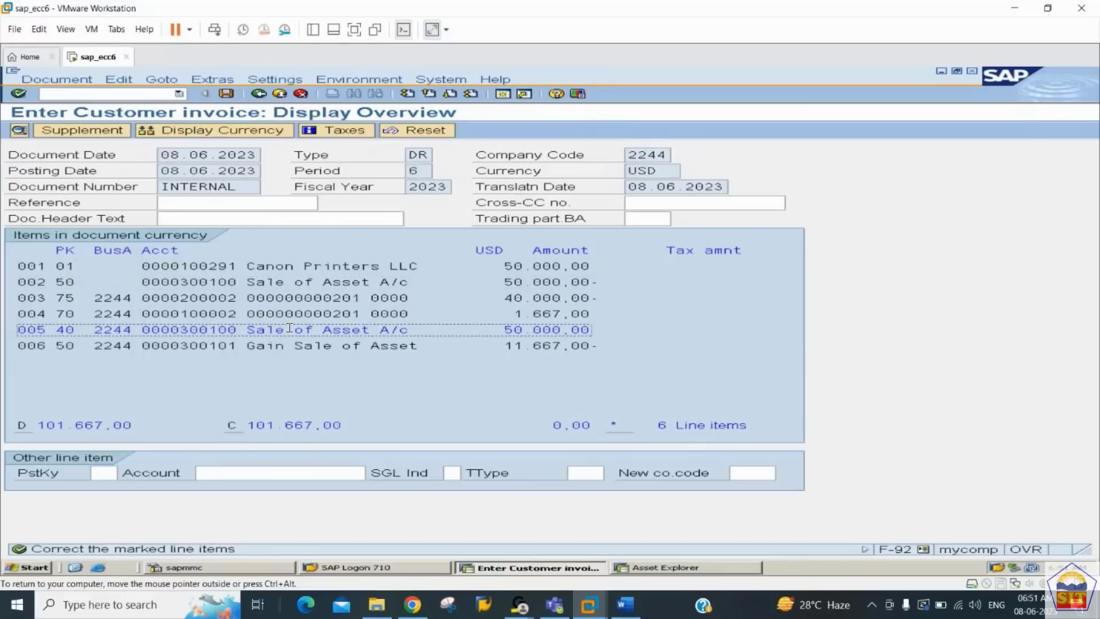
pyautogui.doubleClick(257, 330)
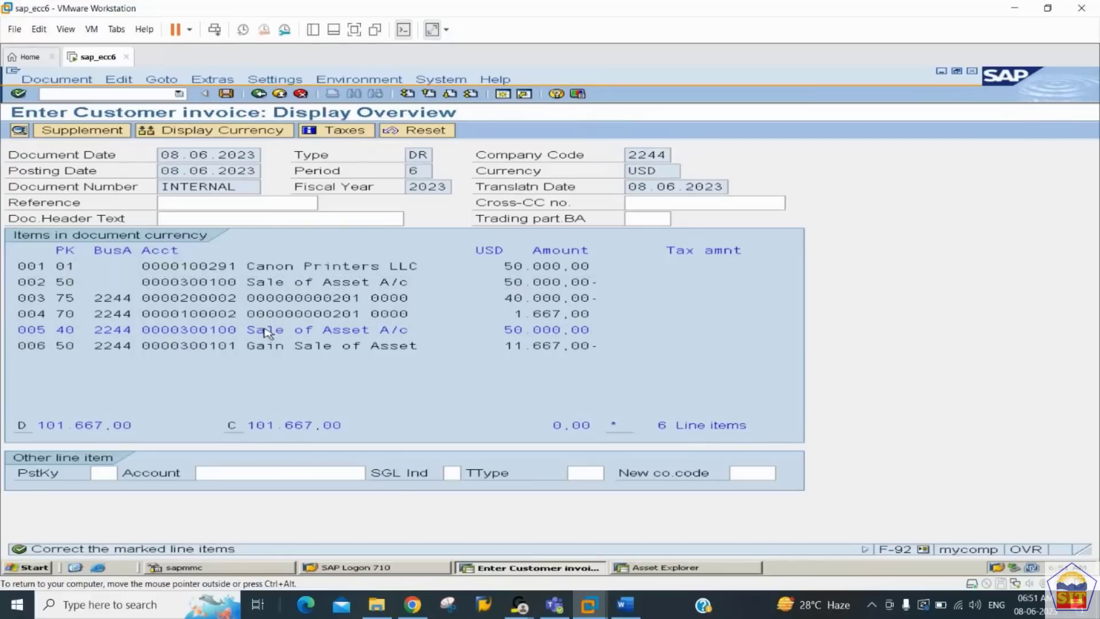
pyautogui.click(259, 94)
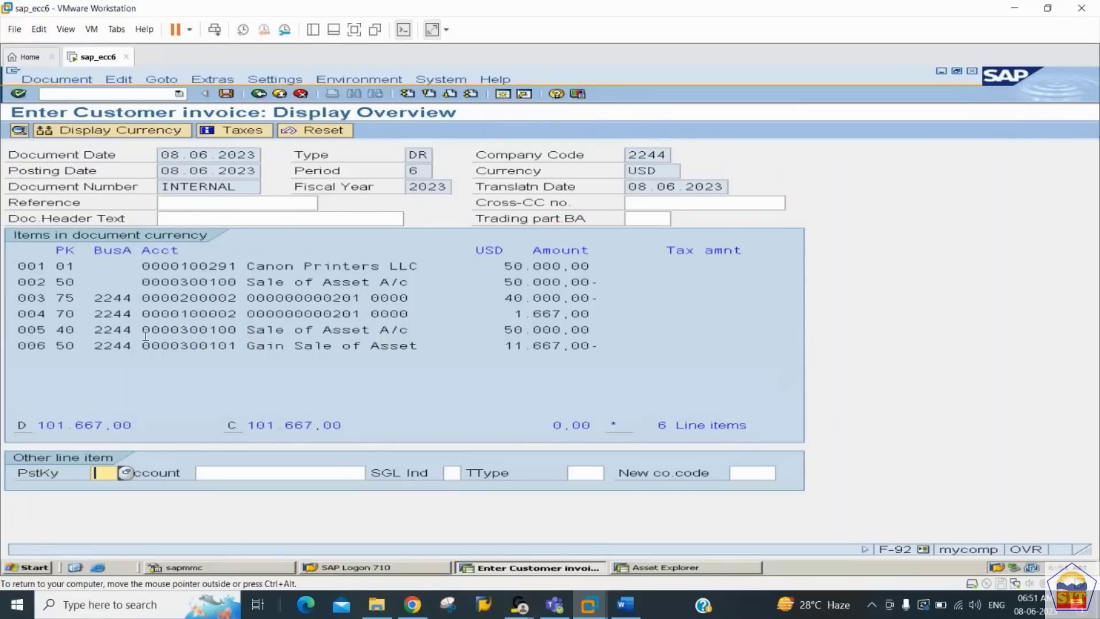
pyautogui.click(180, 344)
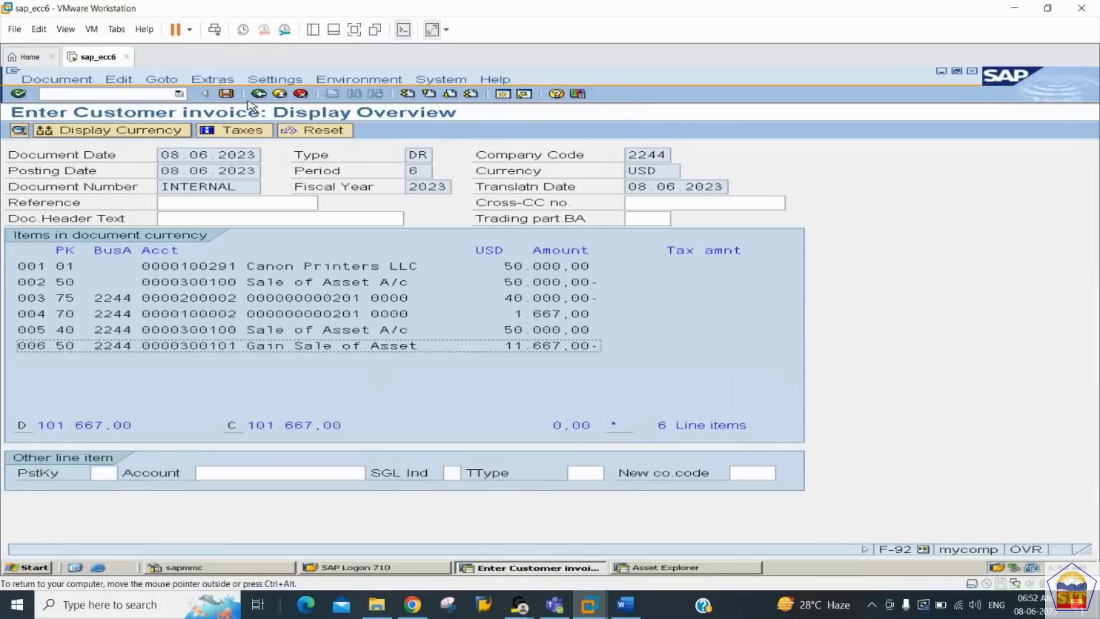
pyautogui.click(226, 93)
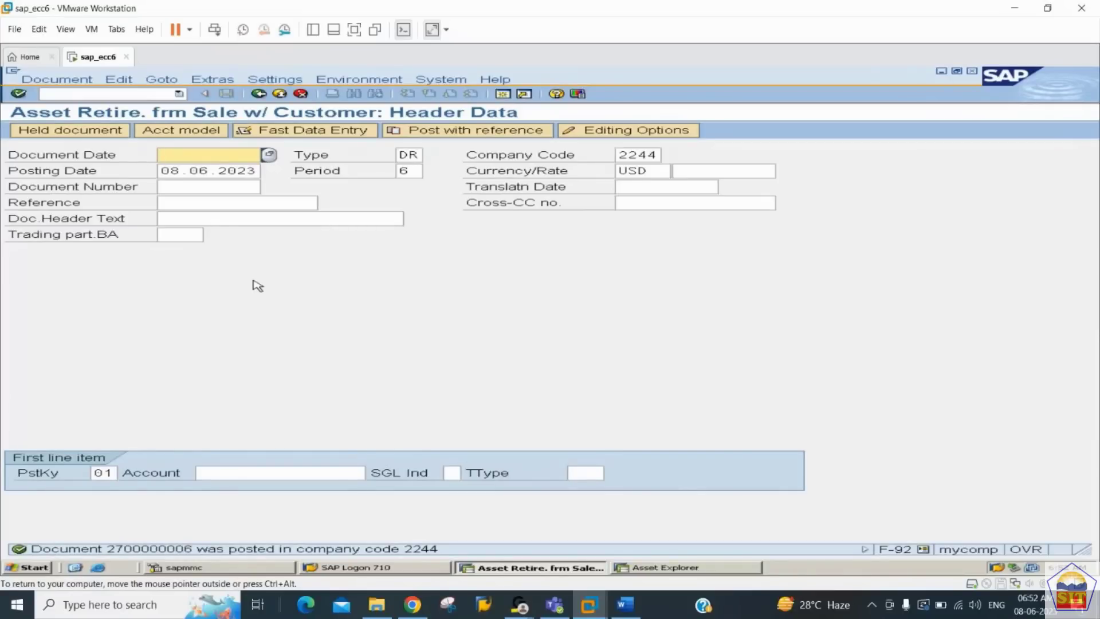
# Open transaction AS03 for asset 201, subnumber 0, in company code 2244 and display its asset values
pyautogui.click(138, 95)
pyautogui.write('/na')
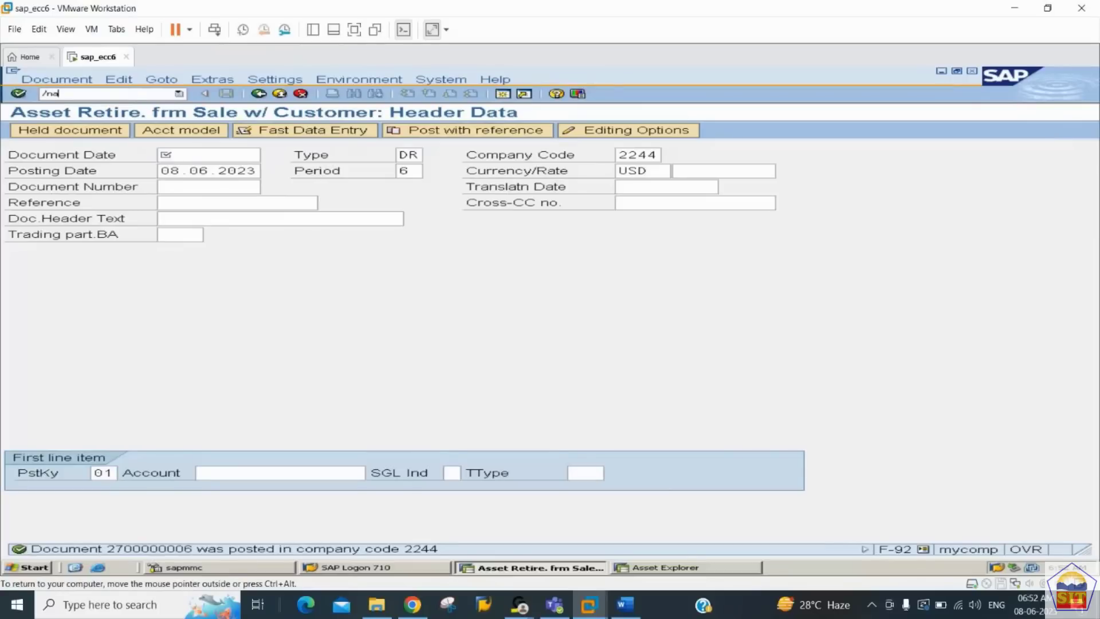
pyautogui.write('s03')
pyautogui.press('Return')
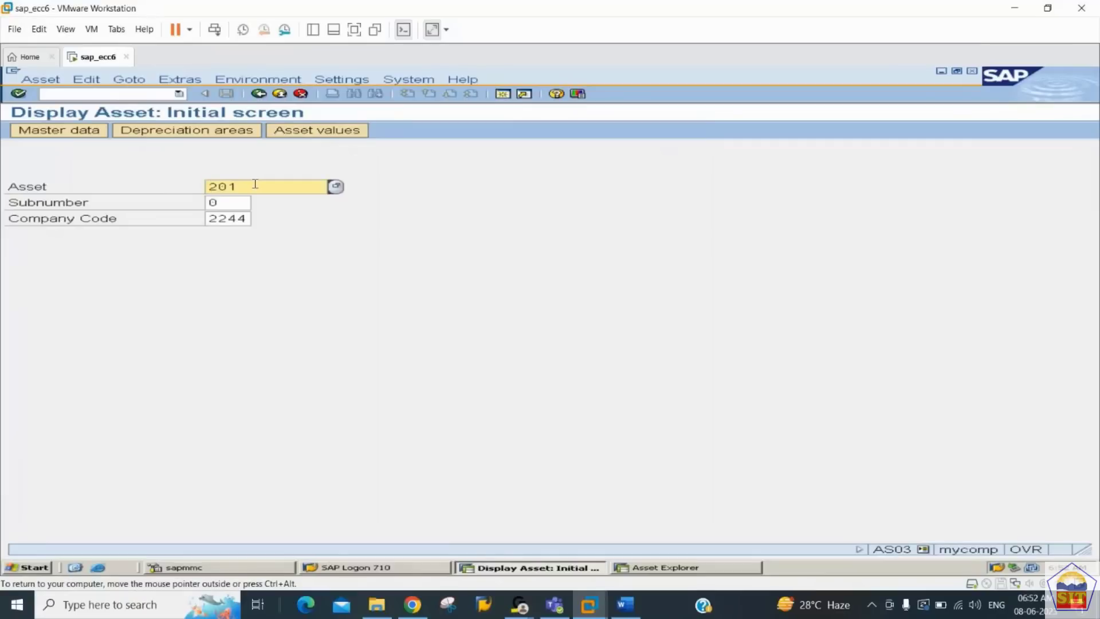
pyautogui.click(329, 135)
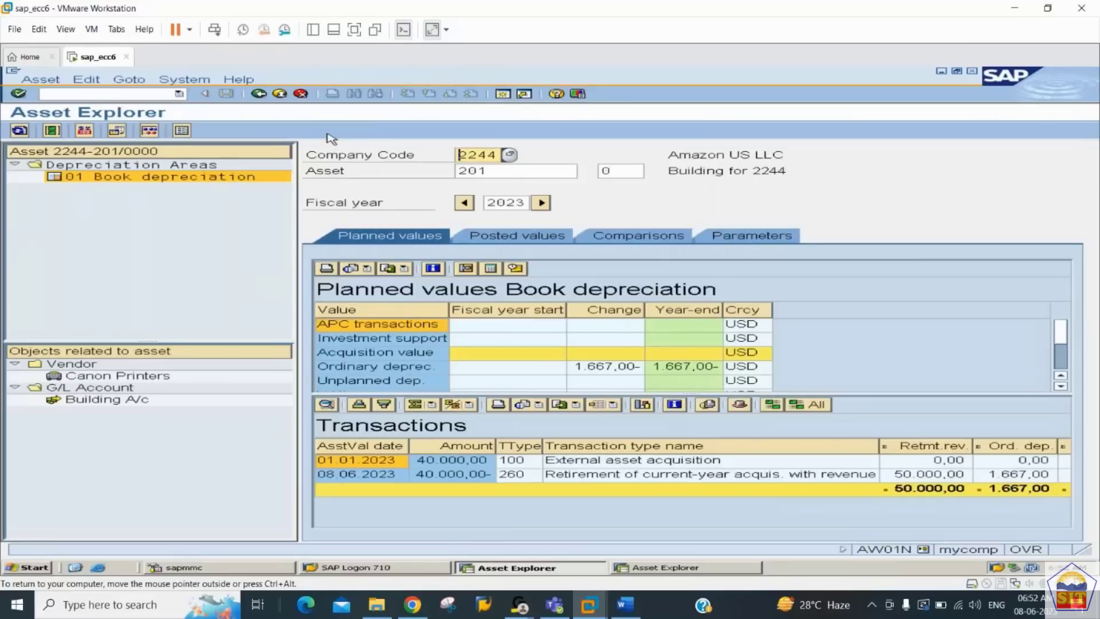
# Examine asset 201's planned values and its acquisition and retirement transactions, including the retirement revenue, depreciation and gain columns
pyautogui.click(604, 330)
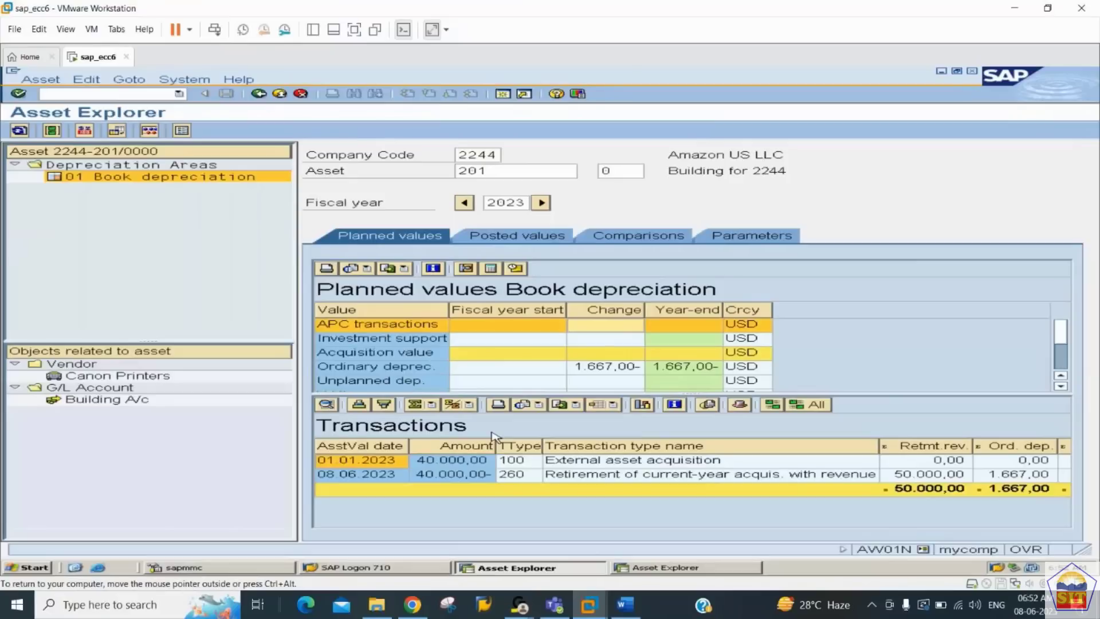
pyautogui.click(475, 460)
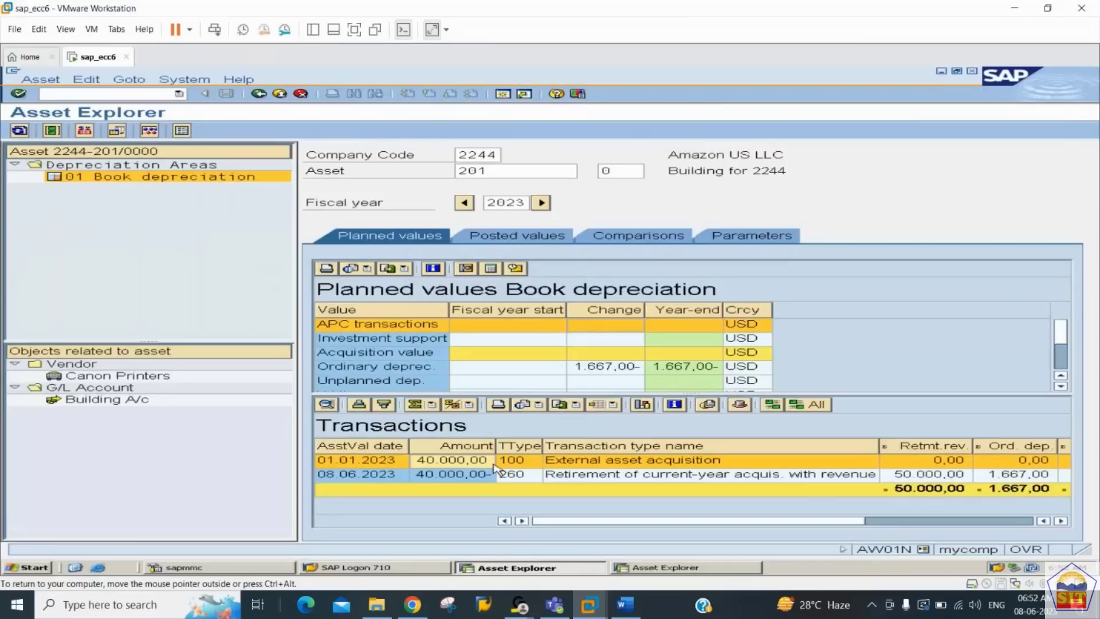
pyautogui.click(465, 476)
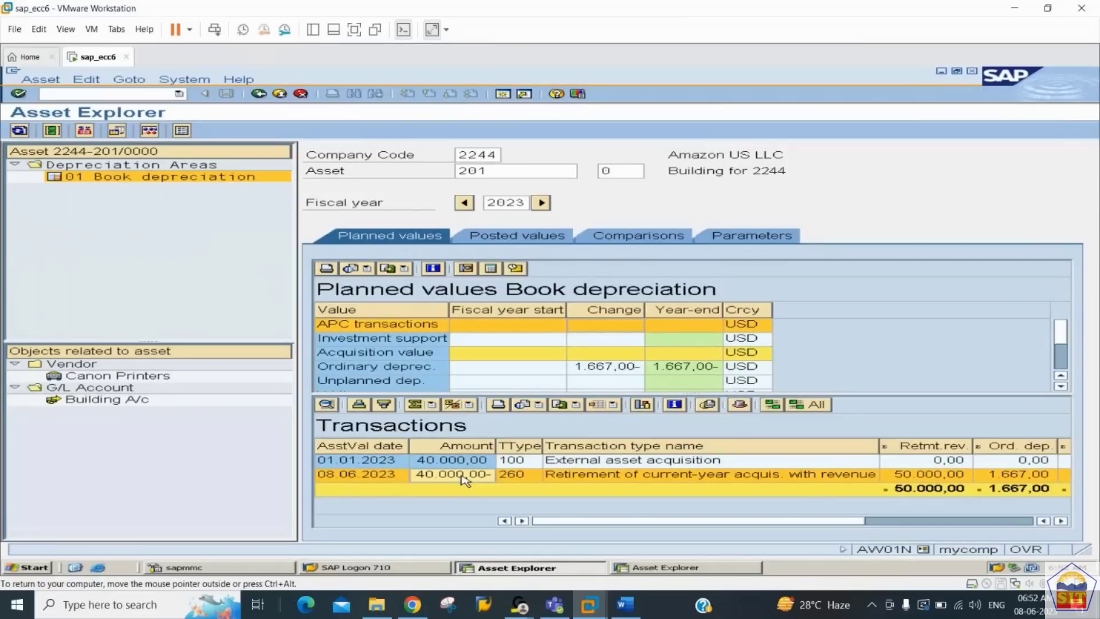
pyautogui.click(343, 479)
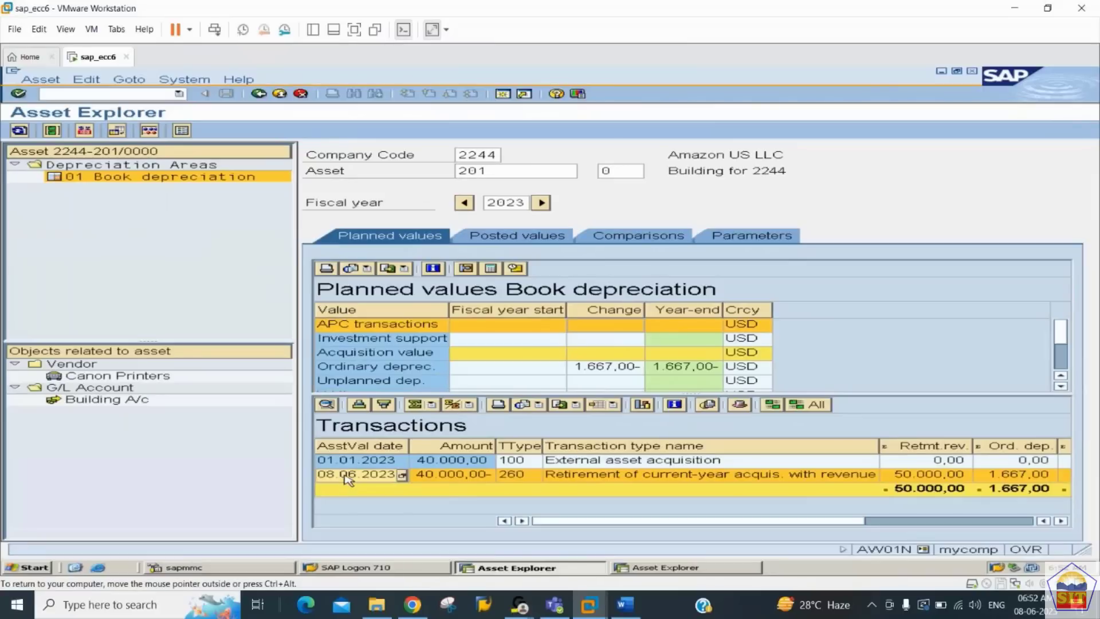
pyautogui.click(350, 463)
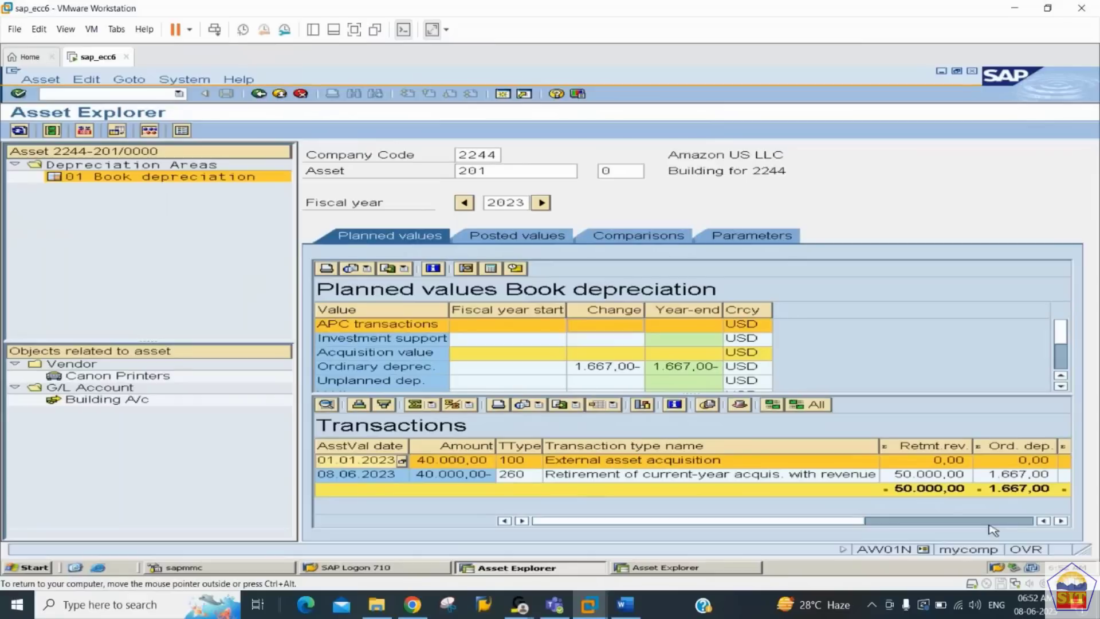
pyautogui.click(1062, 521)
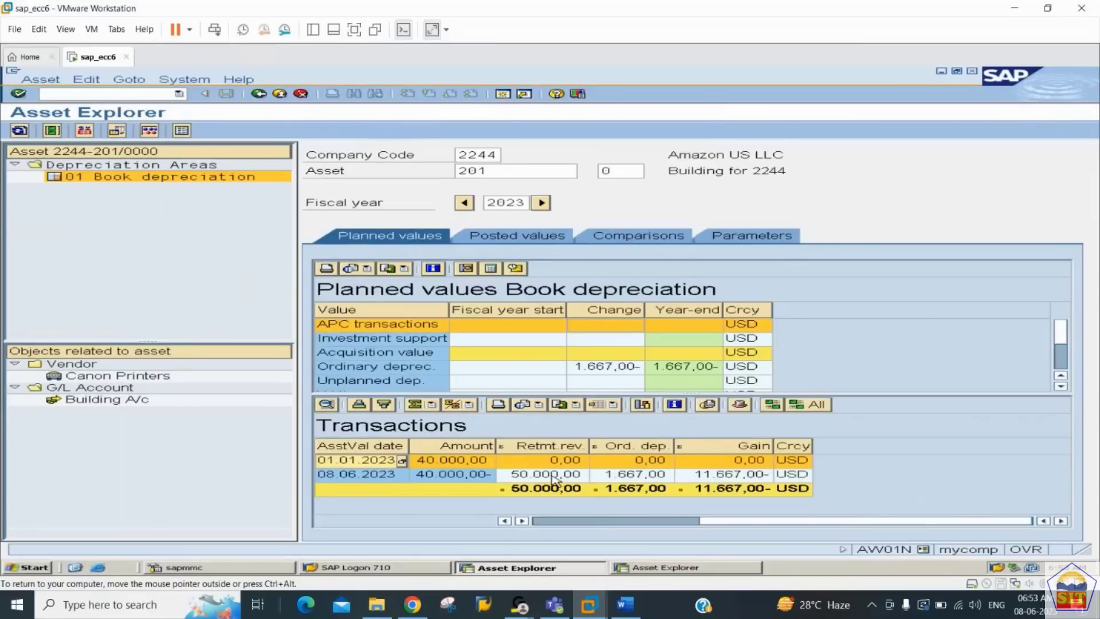
pyautogui.click(634, 478)
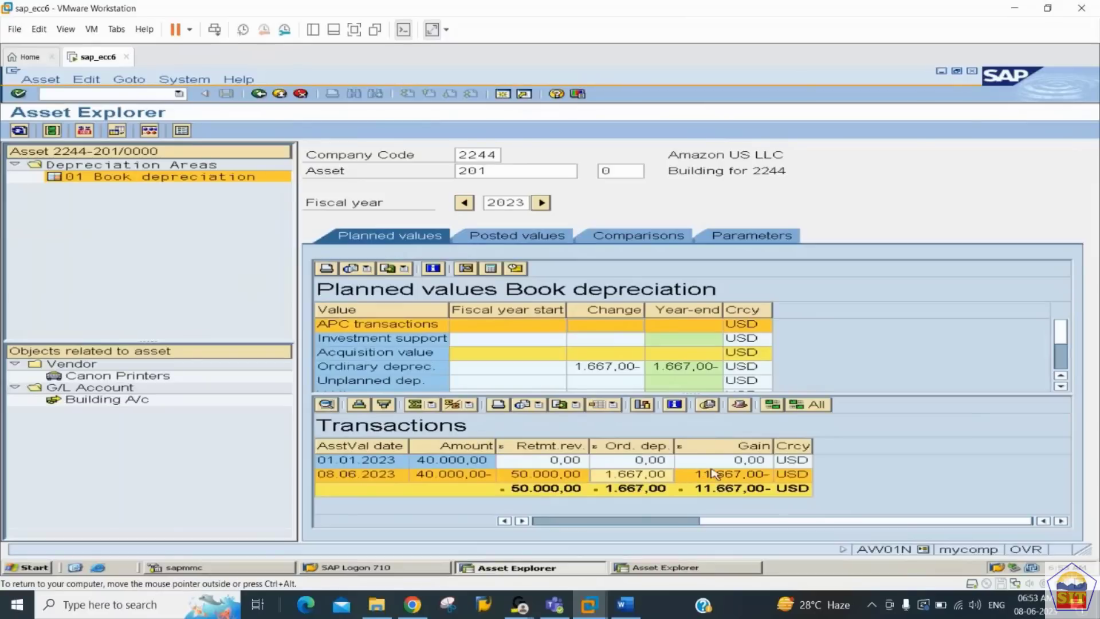
pyautogui.click(734, 476)
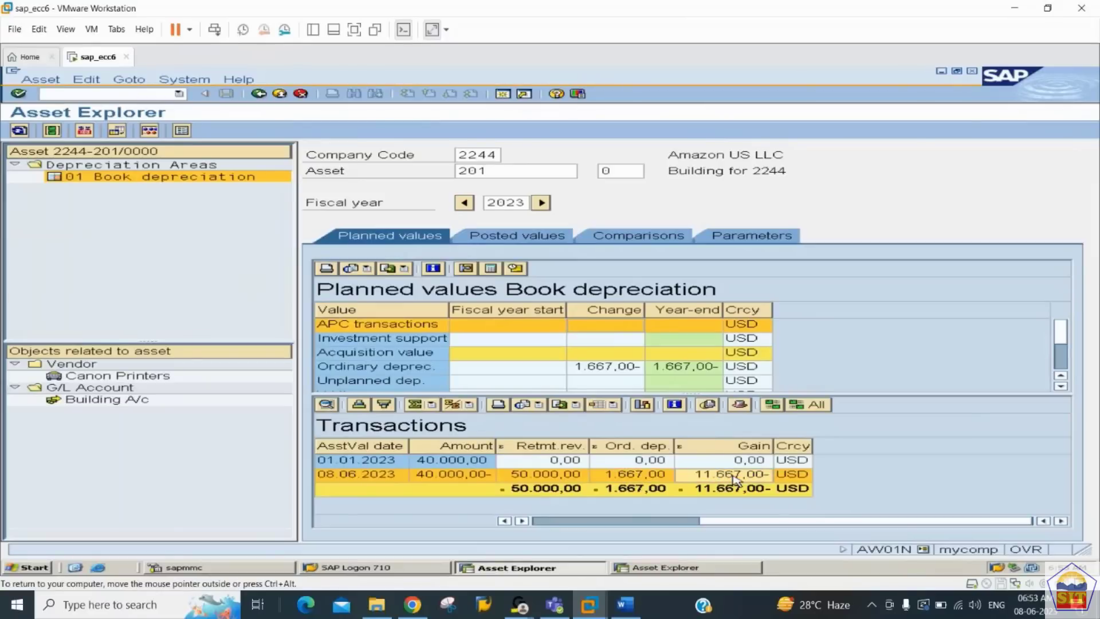
# Switch to the Asset Accounting notes in Word and read through the sale of asset instructions up to the asset transfer path
pyautogui.click(626, 605)
pyautogui.click(490, 464)
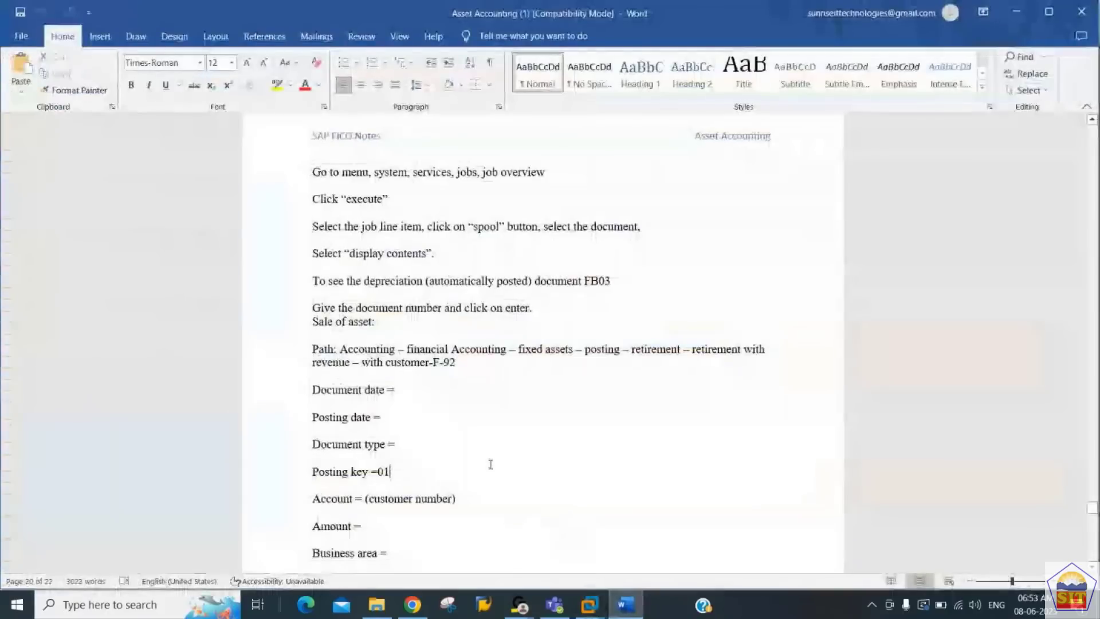
pyautogui.scroll(-4, 491, 463)
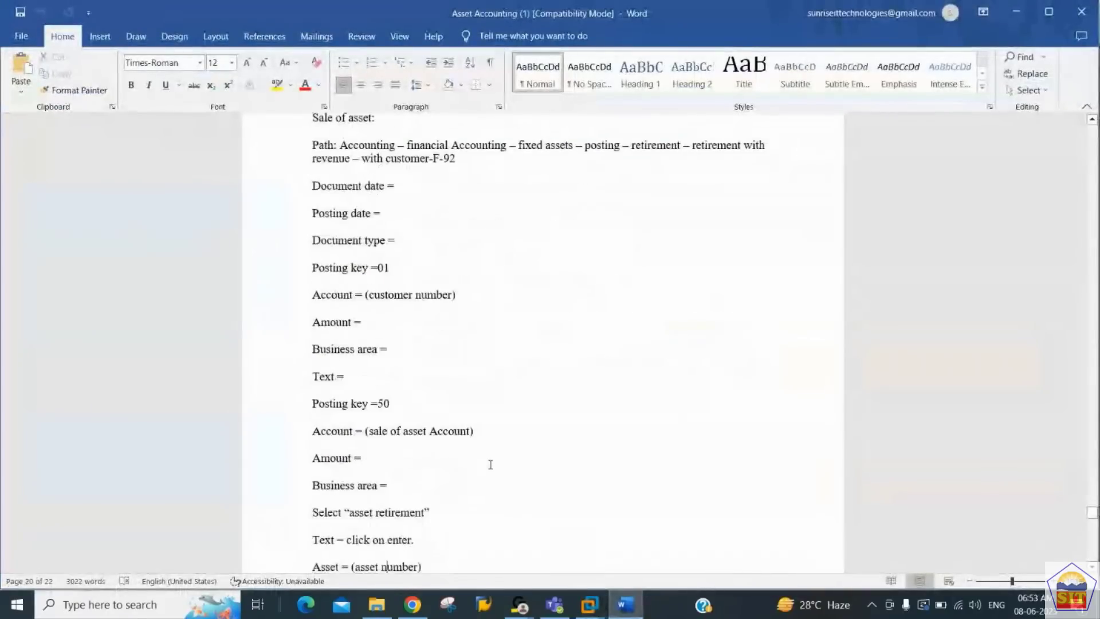
pyautogui.scroll(-7, 491, 464)
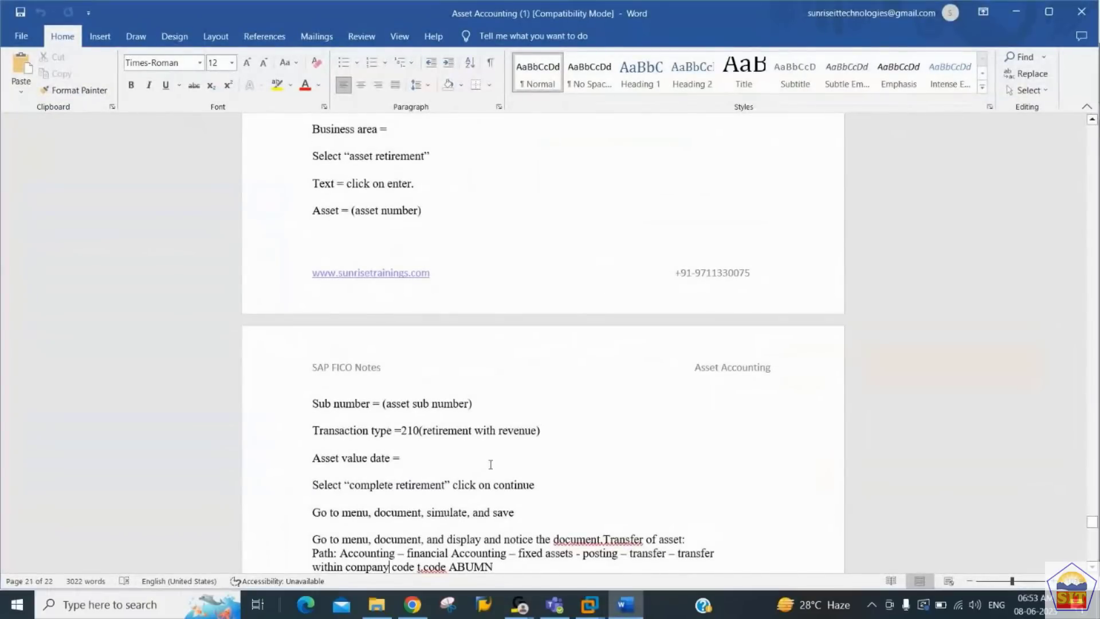
pyautogui.hotkey('alt', 'Tab')
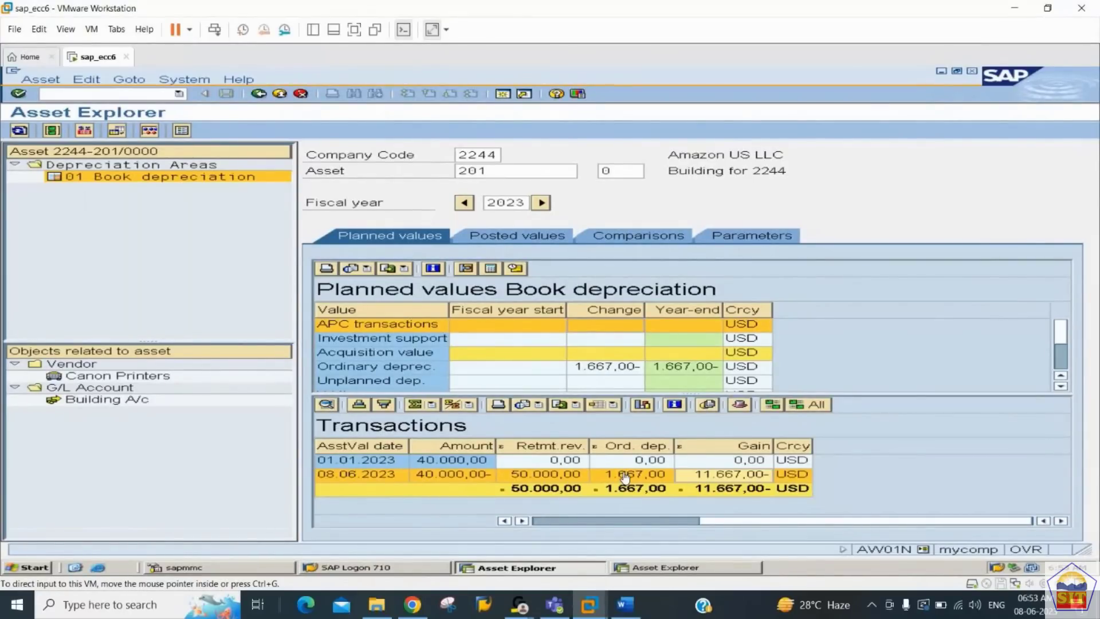
# Find the transfer of asset path in the Word notes and select its transaction code ABUMN
pyautogui.hotkey('alt', 'Tab')
pyautogui.press('Down')
pyautogui.press('Down')
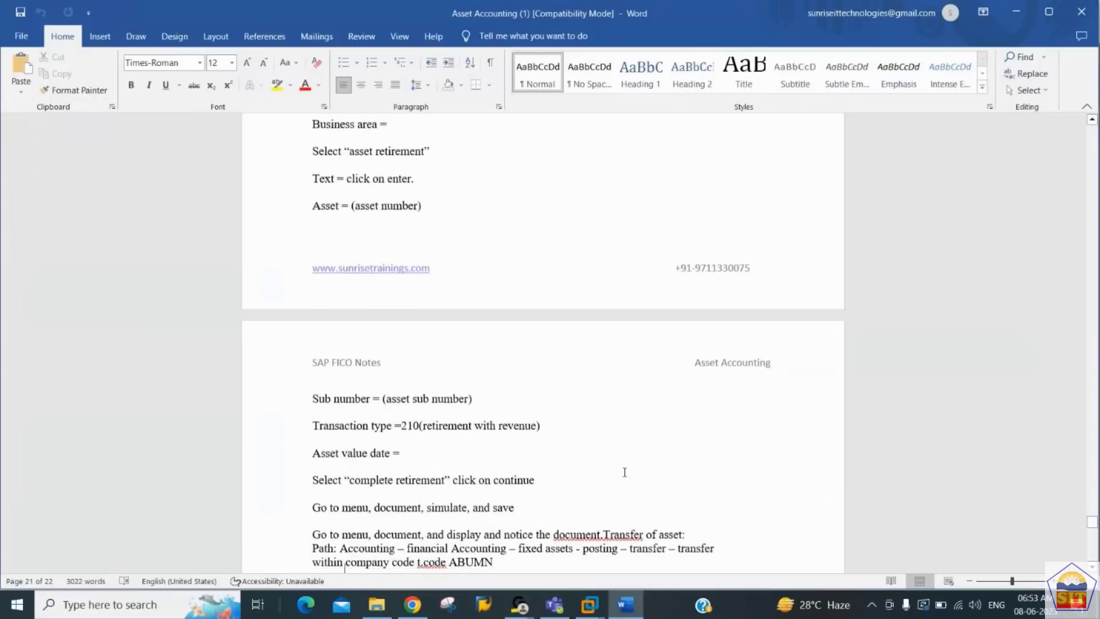
pyautogui.hotkey('shift', 'Left')
pyautogui.hotkey('shift', 'Left')
pyautogui.hotkey('shift', 'Left')
pyautogui.hotkey('shift', 'Left')
pyautogui.hotkey('shift', 'Left')
pyautogui.hotkey('shift', 'Left')
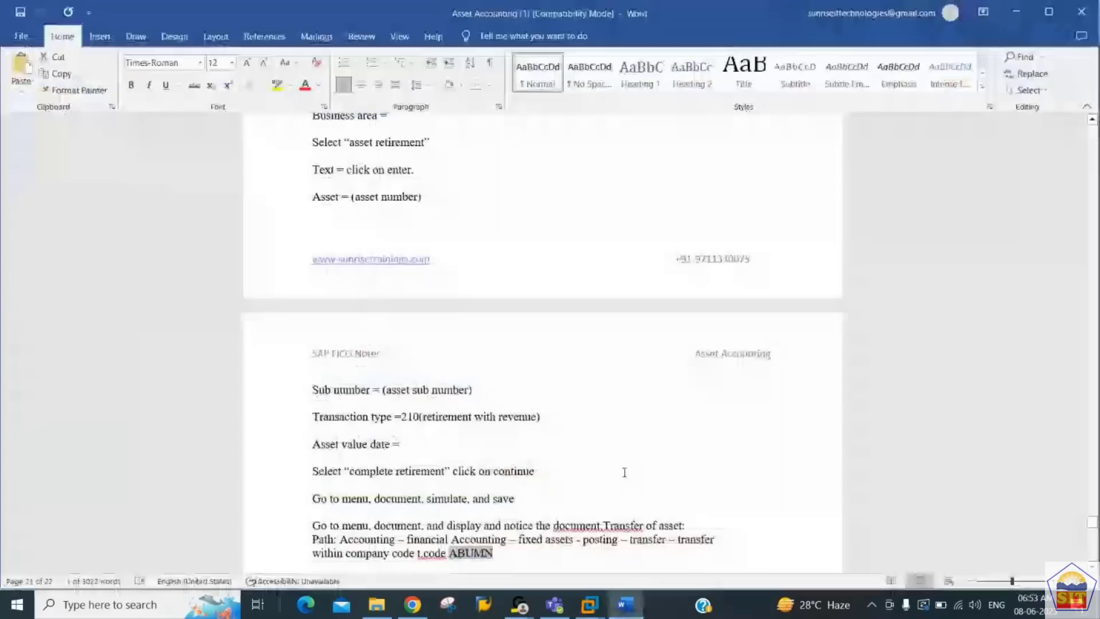
# Return to SAP and try to display asset 401 in the Asset Explorer
pyautogui.hotkey('alt', 'Tab')
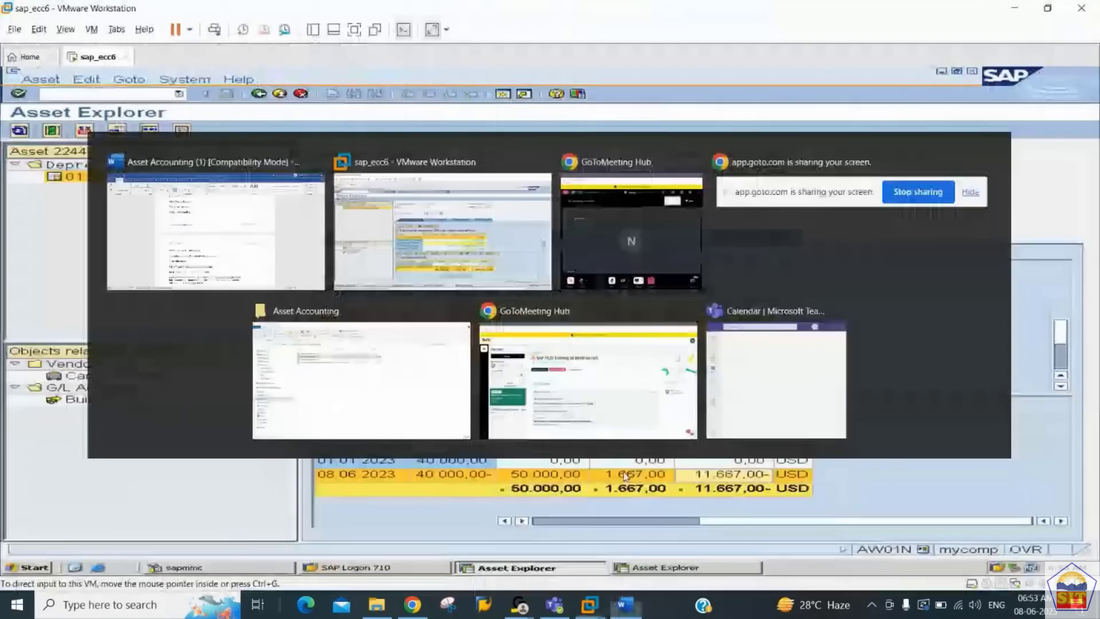
pyautogui.click(114, 92)
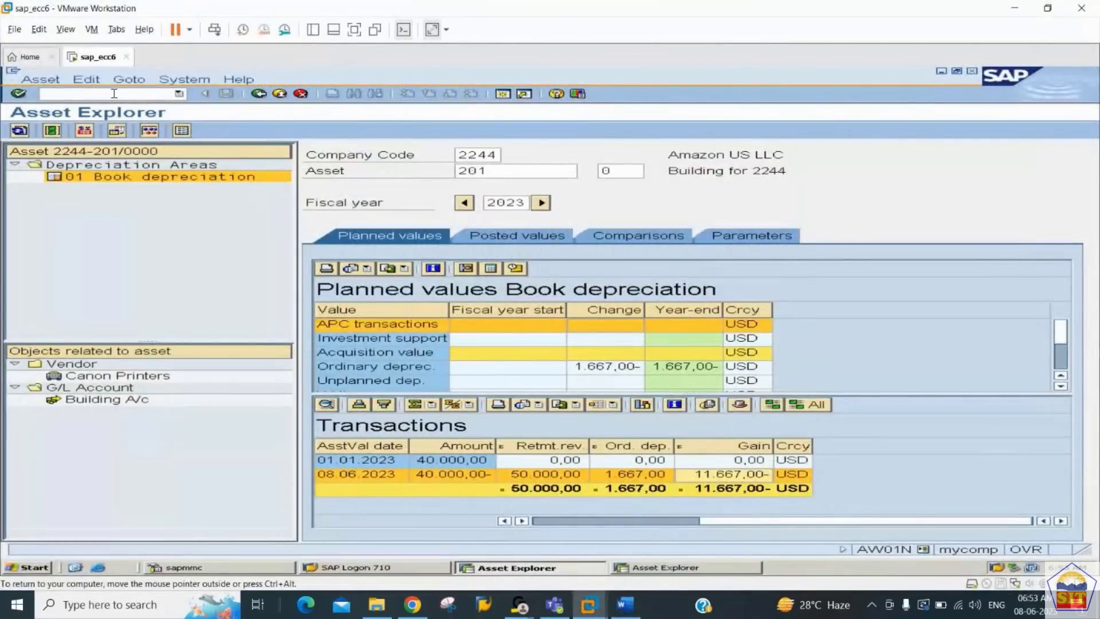
pyautogui.write('/n')
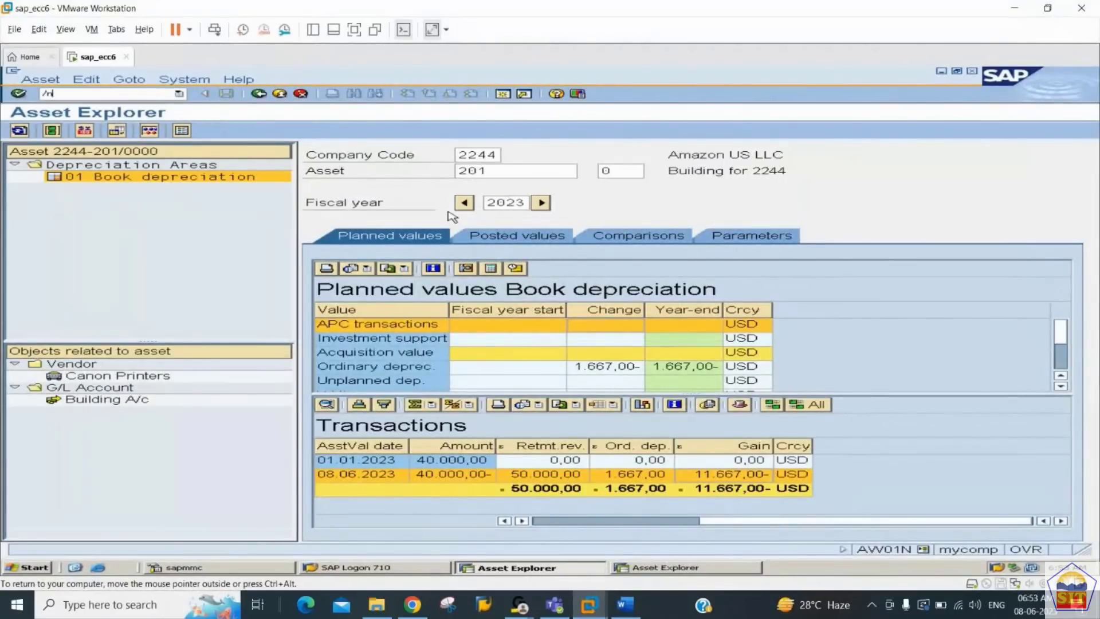
pyautogui.click(498, 170)
pyautogui.press('BackSpace')
pyautogui.press('BackSpace')
pyautogui.press('BackSpace')
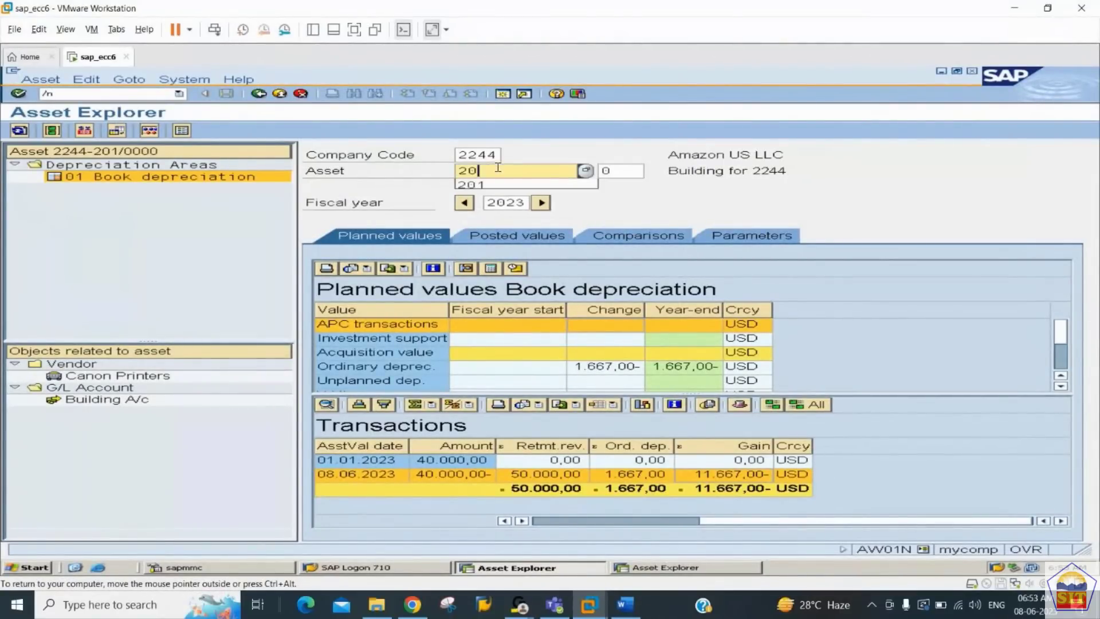
pyautogui.write('401')
pyautogui.press('Return')
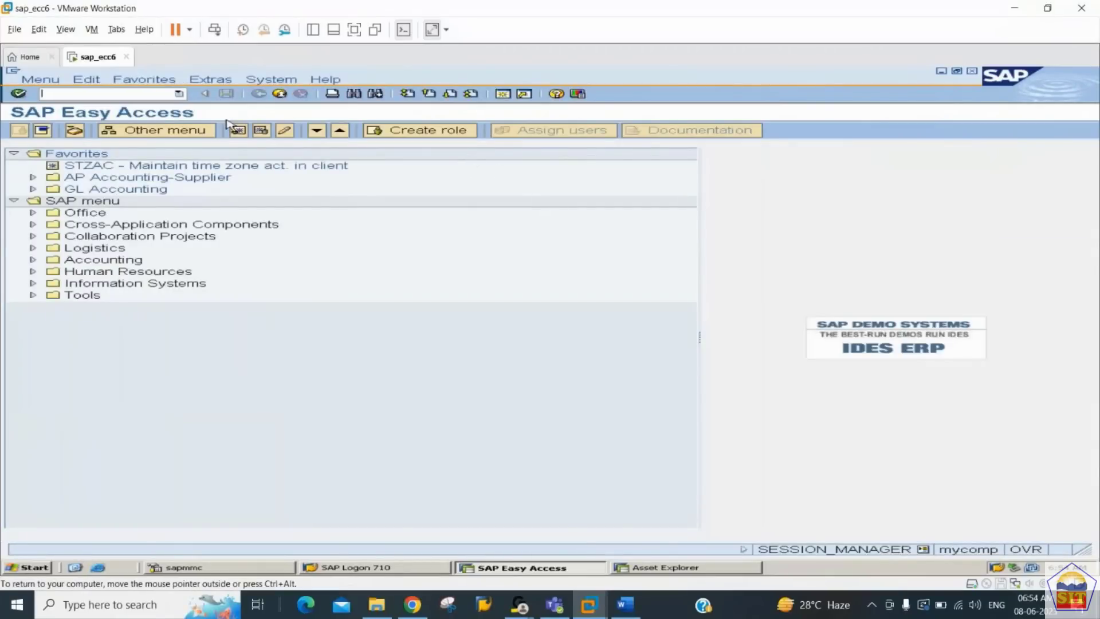
# Open transaction AW01N and display the planned values of asset 401 in company code 2244
pyautogui.write('ad')
pyautogui.press('BackSpace')
pyautogui.write('w01n')
pyautogui.press('Return')
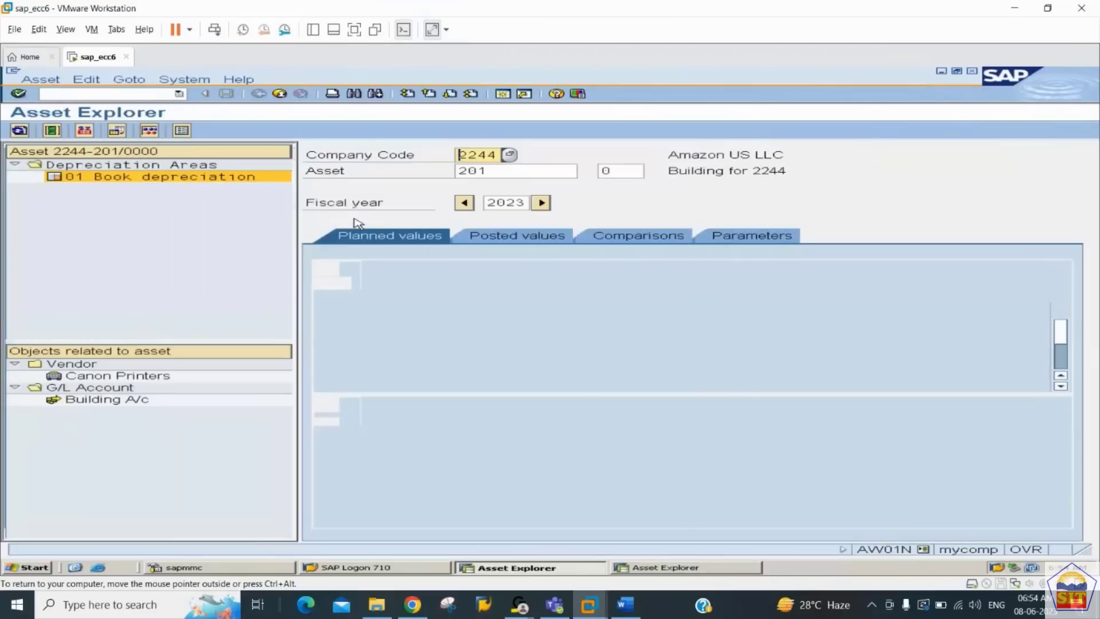
pyautogui.press('Tab')
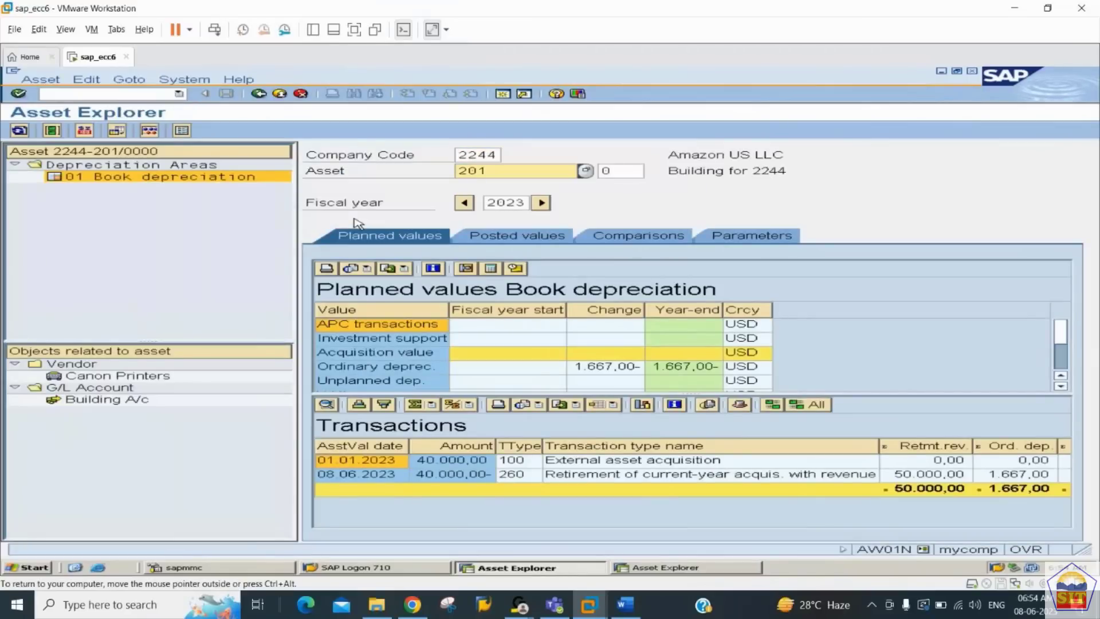
pyautogui.write('4')
pyautogui.press('Return')
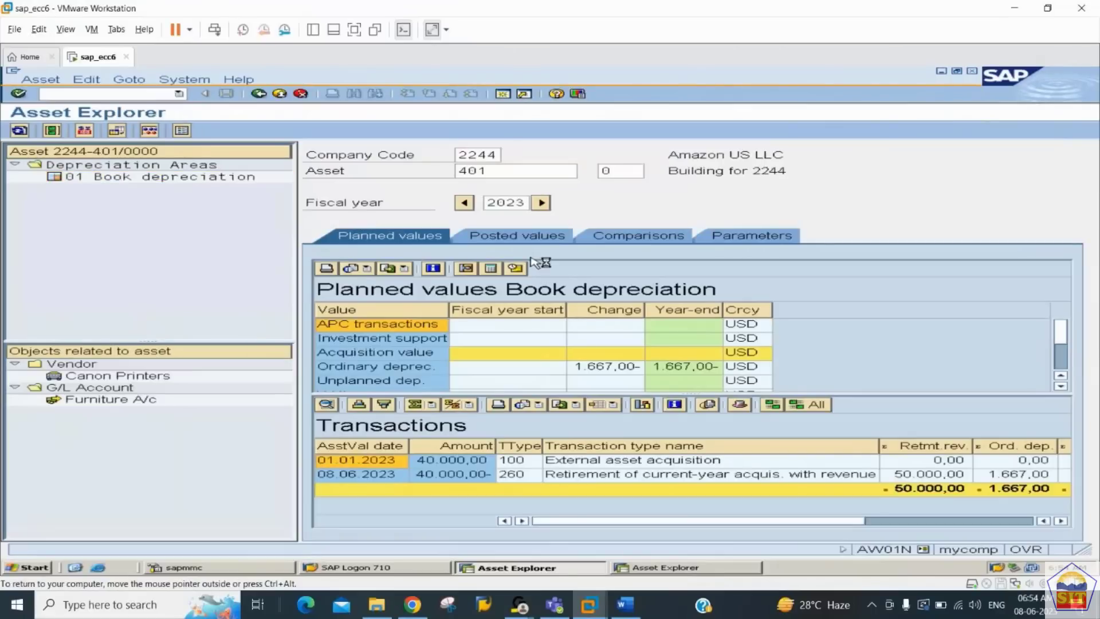
pyautogui.click(622, 329)
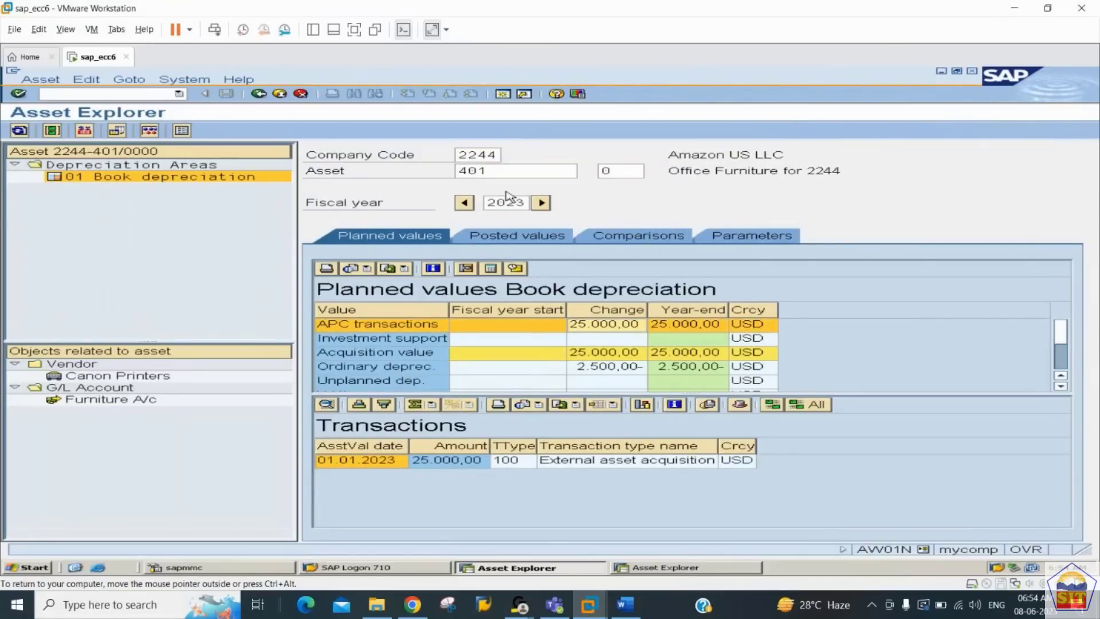
# Display the planned values and transactions of asset 402 in the Asset Explorer
pyautogui.click(506, 170)
pyautogui.press('BackSpace')
pyautogui.write('2')
pyautogui.press('Return')
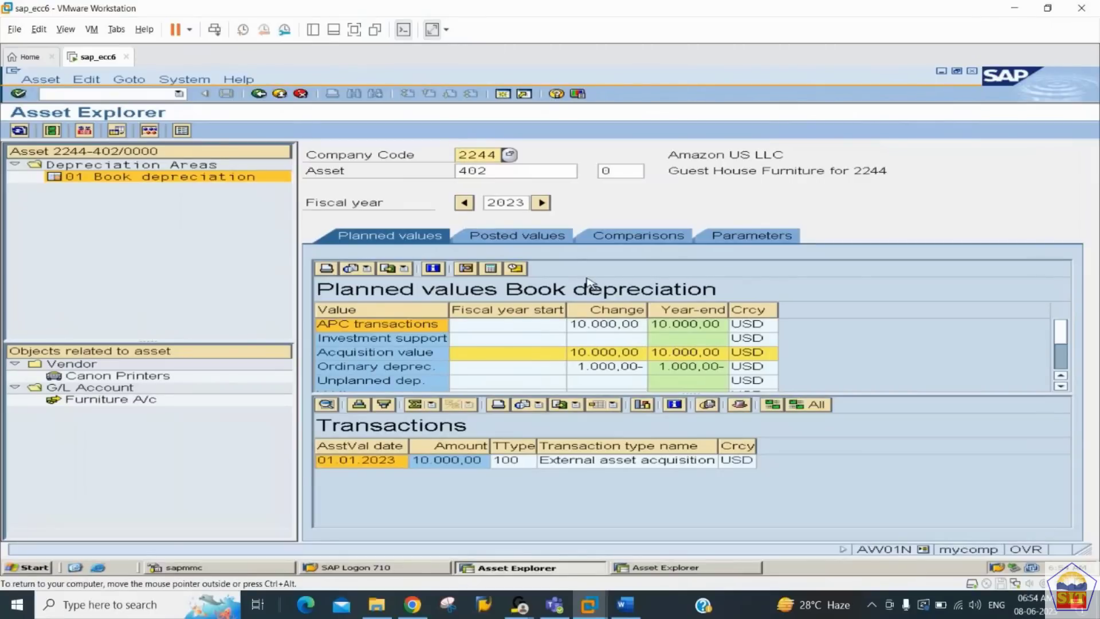
# Open transaction ABUMN to enter a transfer within company code 2244 for asset 402
pyautogui.click(609, 327)
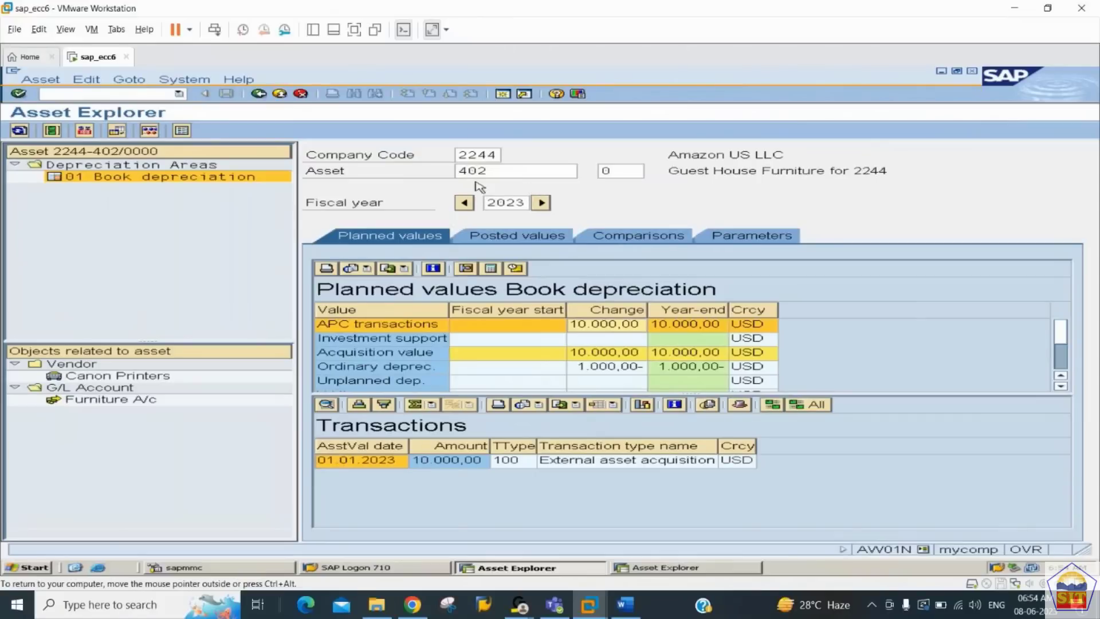
pyautogui.click(497, 166)
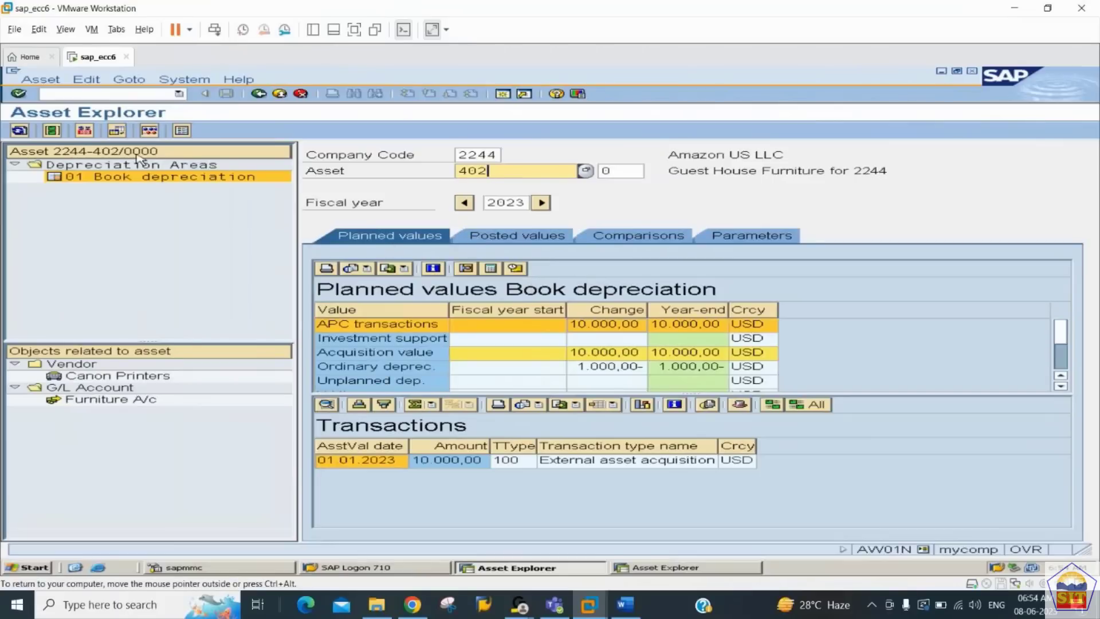
pyautogui.click(116, 92)
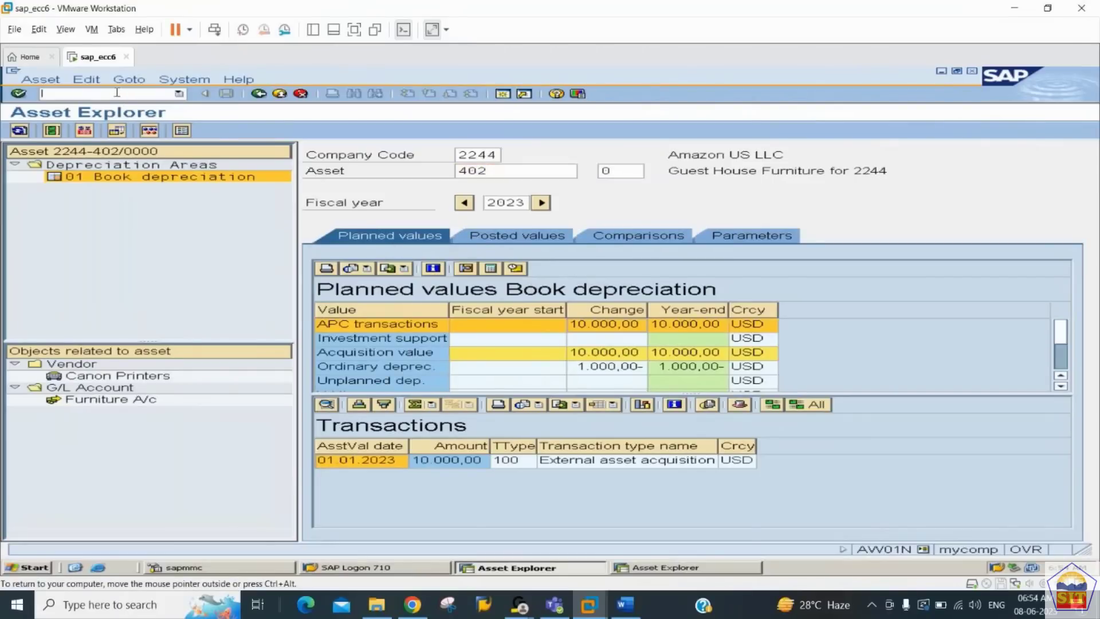
pyautogui.write('/nABUMN')
pyautogui.press('Return')
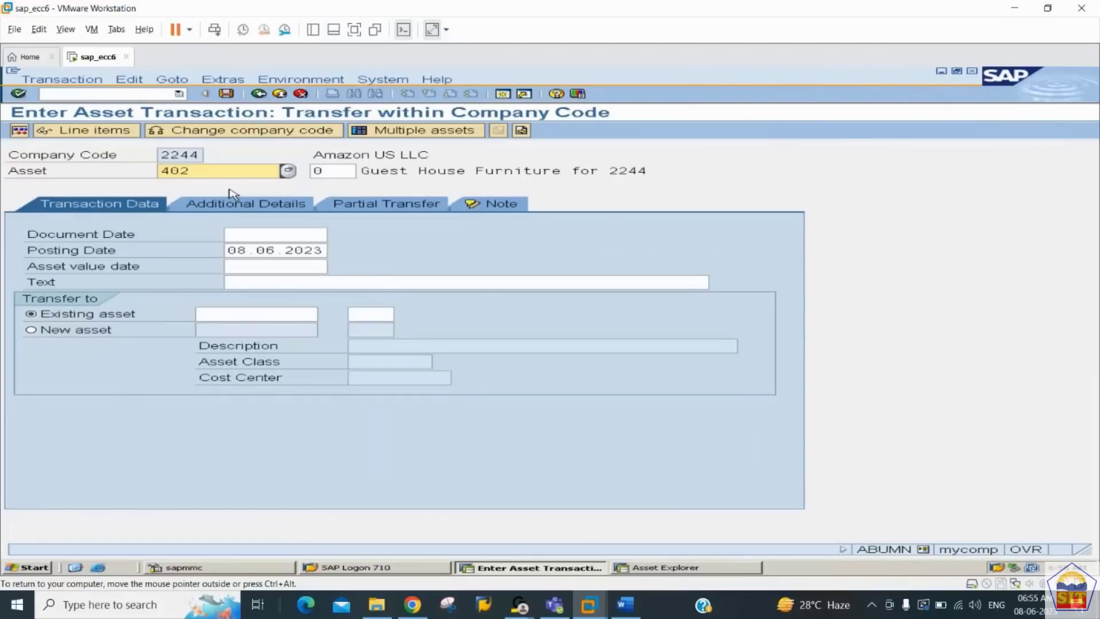
# Set the transfer's document date and asset value date to 08.06.2023
pyautogui.press('Tab')
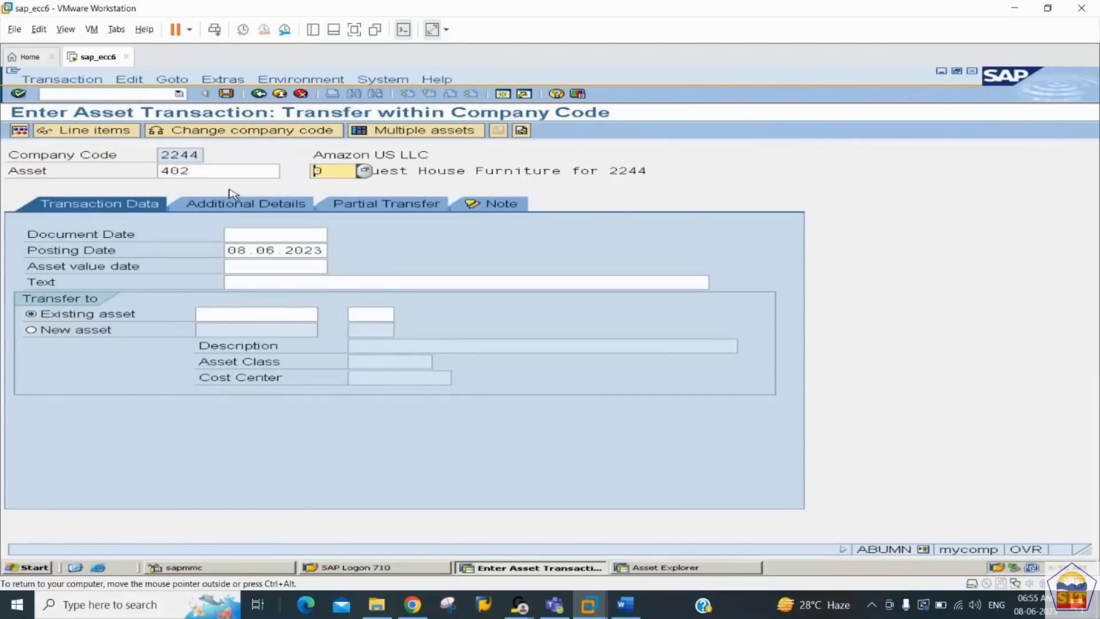
pyautogui.hotkey('shift', 'Tab')
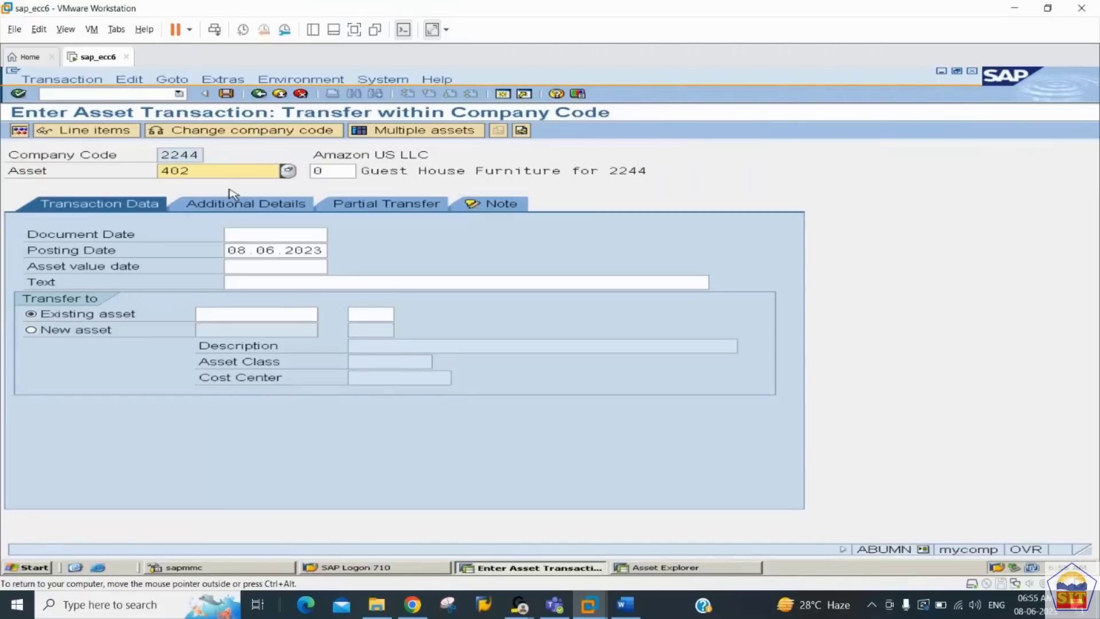
pyautogui.press('Tab')
pyautogui.press('Tab')
pyautogui.press('Tab')
pyautogui.press('Tab')
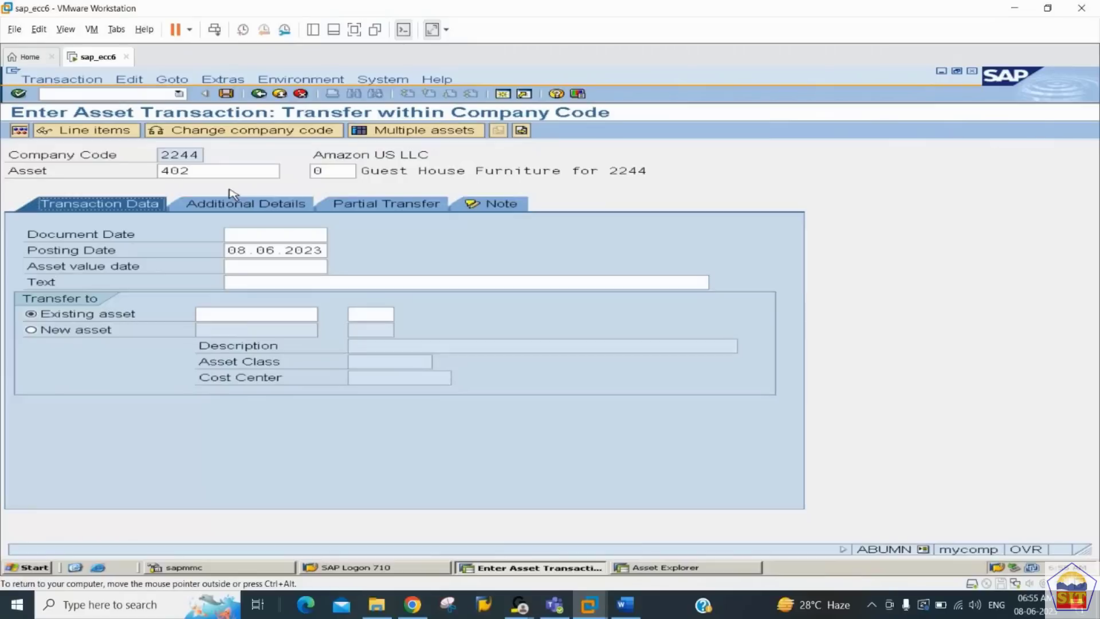
pyautogui.hotkey('shift', 'Tab')
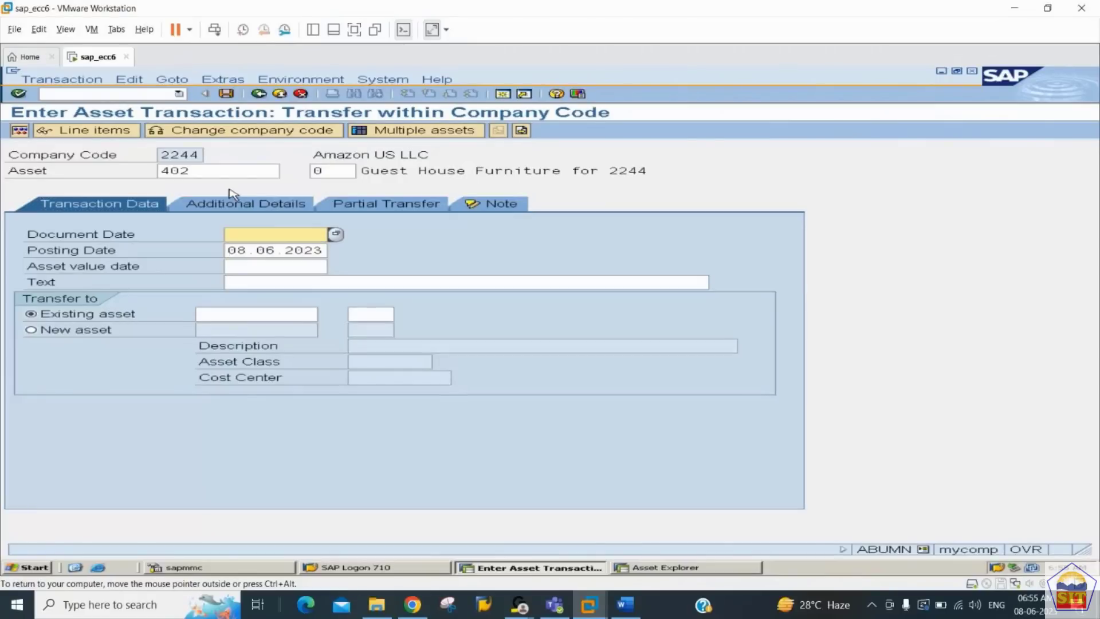
pyautogui.write('08.06.2023')
pyautogui.press('Tab')
pyautogui.press('Tab')
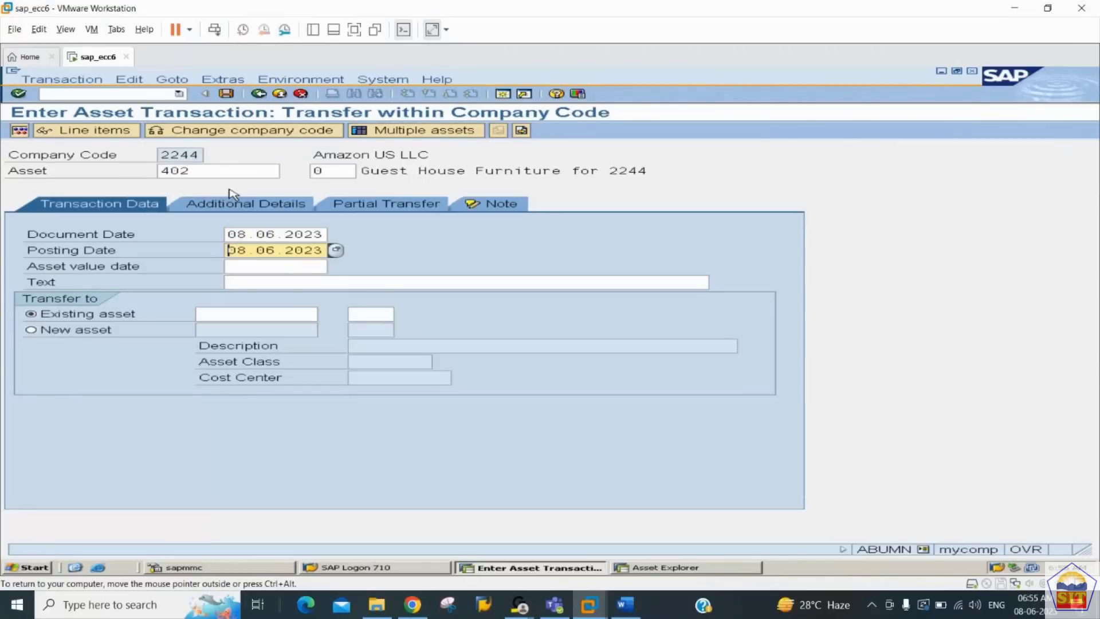
pyautogui.write('08')
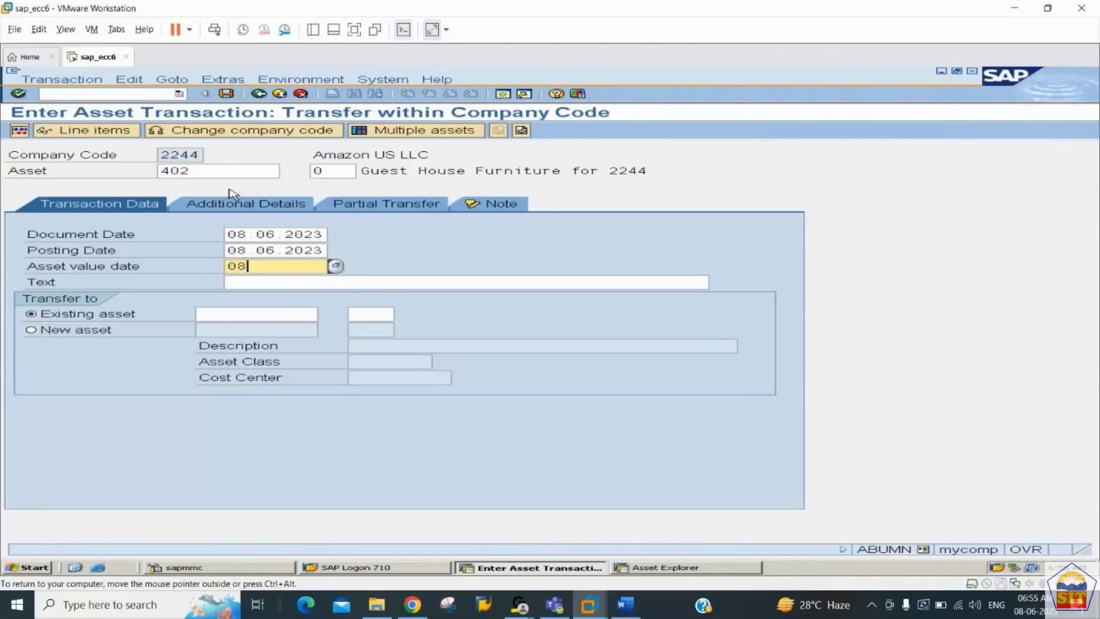
pyautogui.write('.06.2023')
pyautogui.press('Tab')
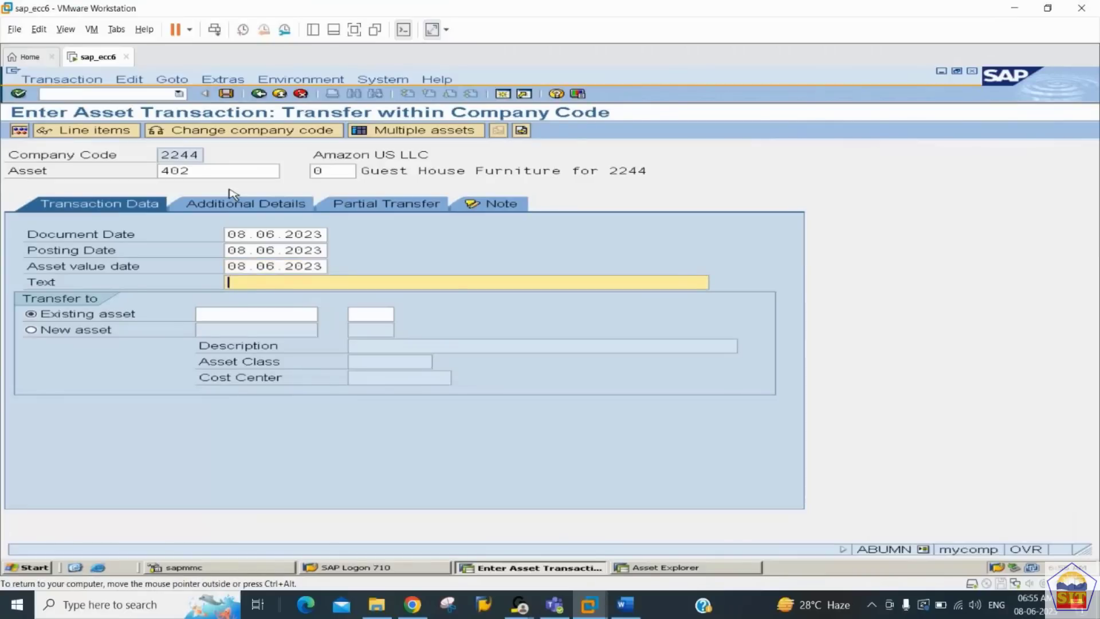
# Enter the text "asset value transfer" and set existing asset 401 as the transfer target
pyautogui.write('asset value transfer')
pyautogui.press('Tab')
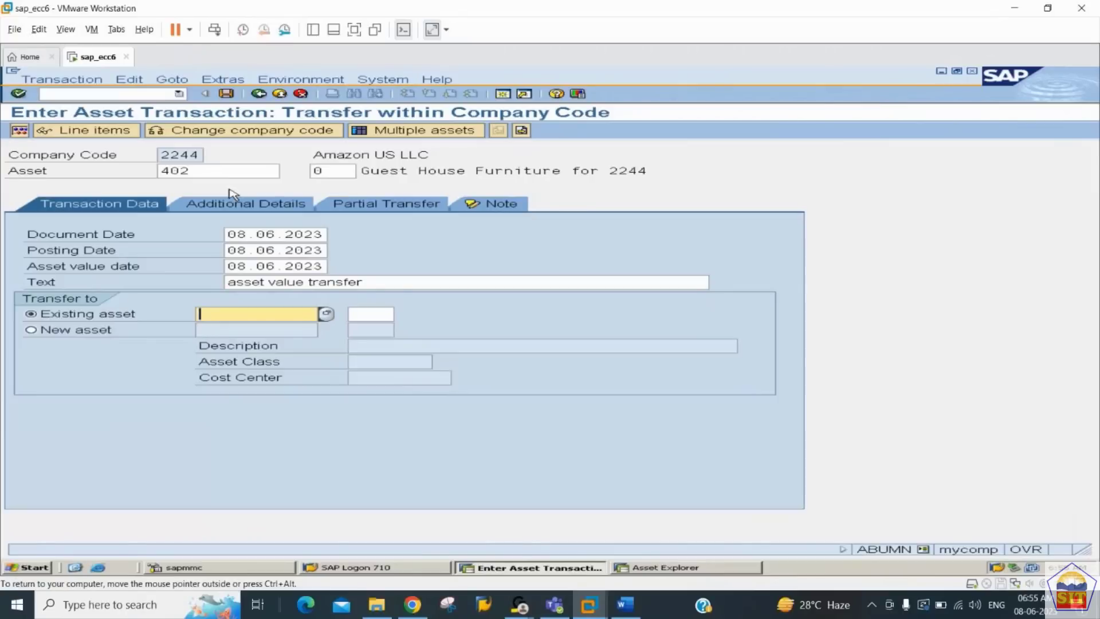
pyautogui.write('401')
pyautogui.press('Tab')
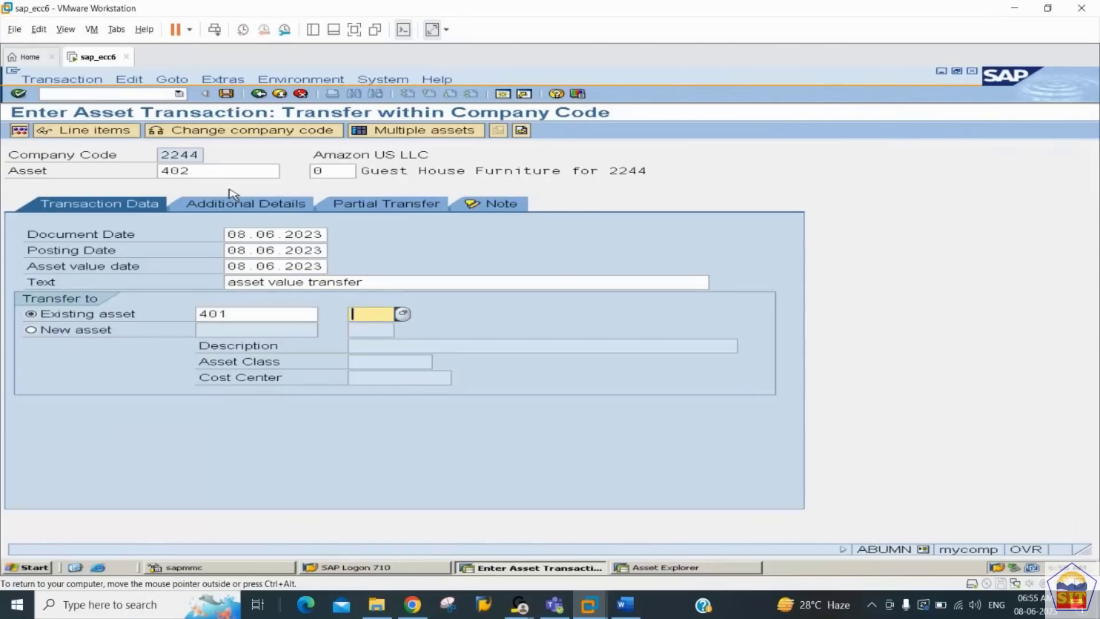
pyautogui.press('Return')
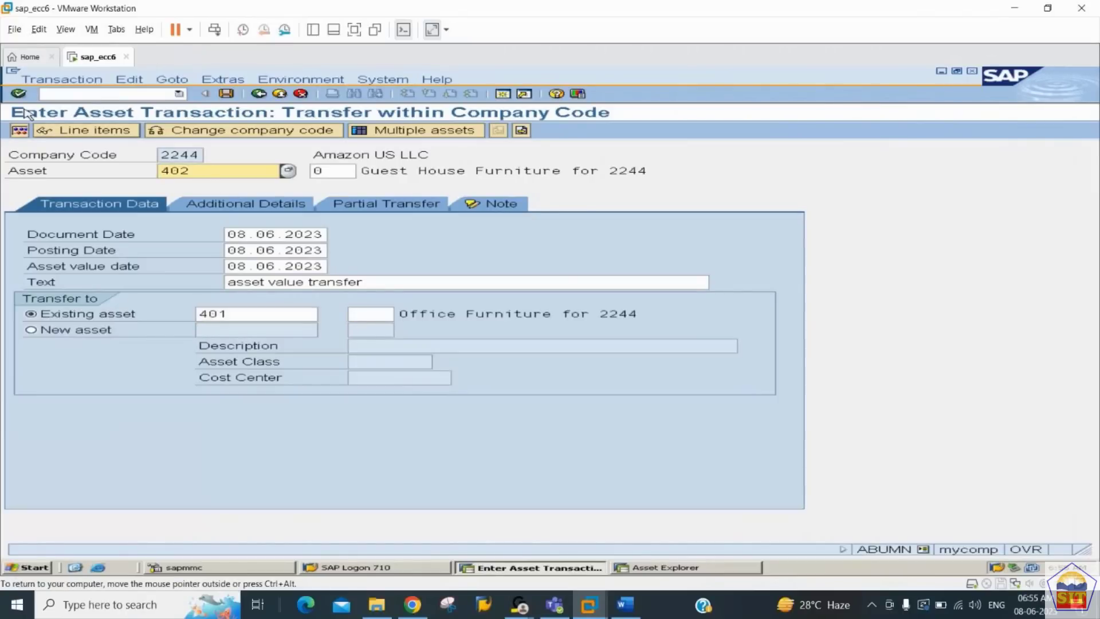
# Simulate the transfer to check the line items of assets 402 and 401, and post it
pyautogui.click(21, 131)
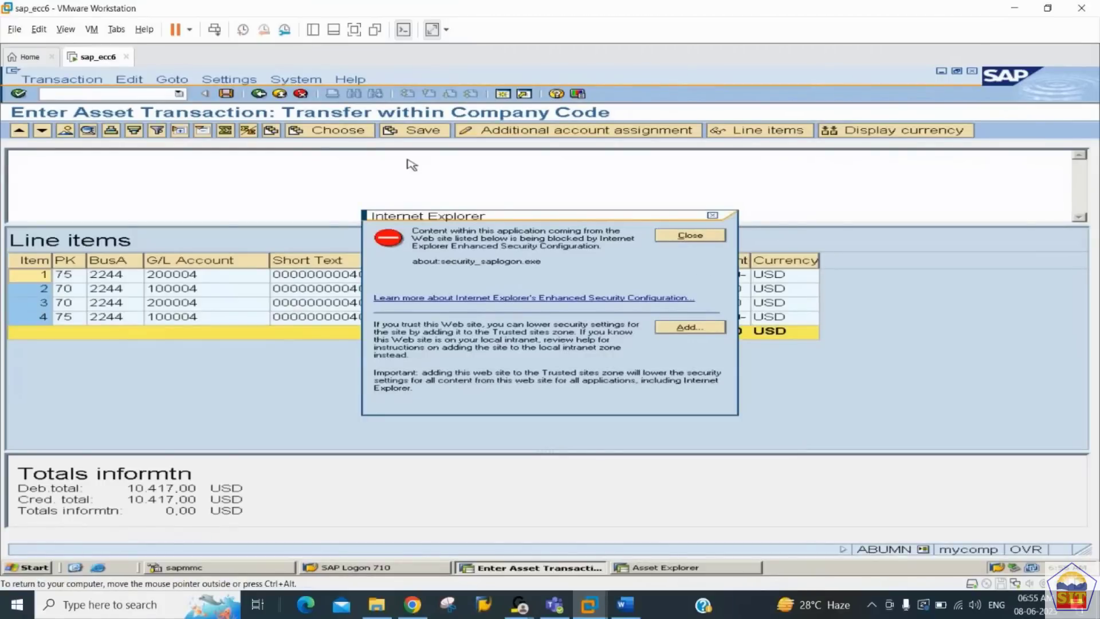
pyautogui.click(702, 235)
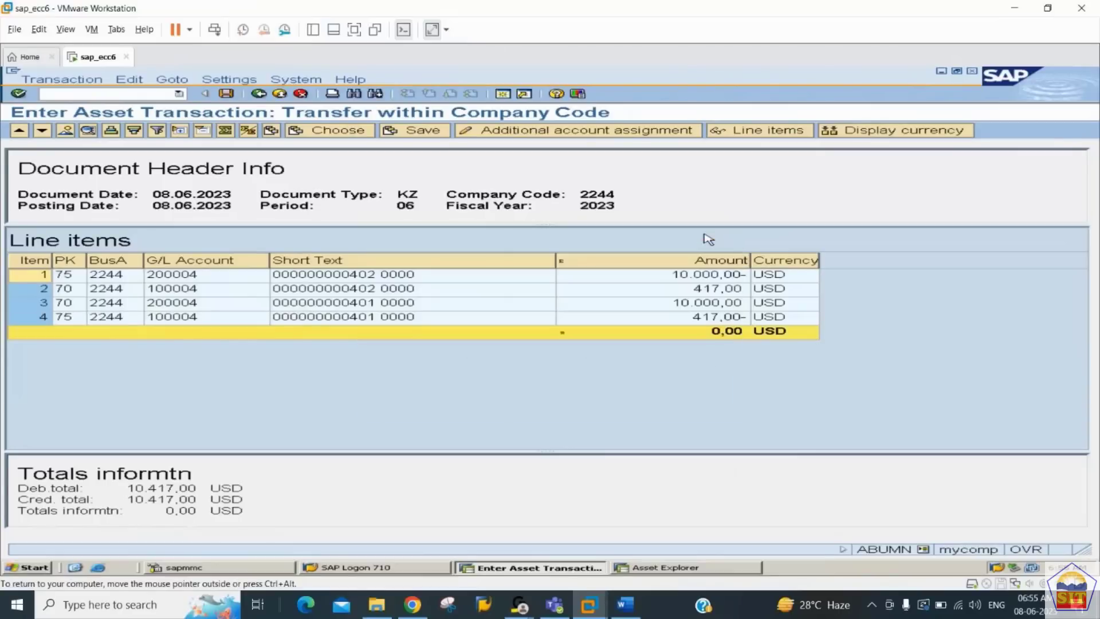
pyautogui.click(512, 275)
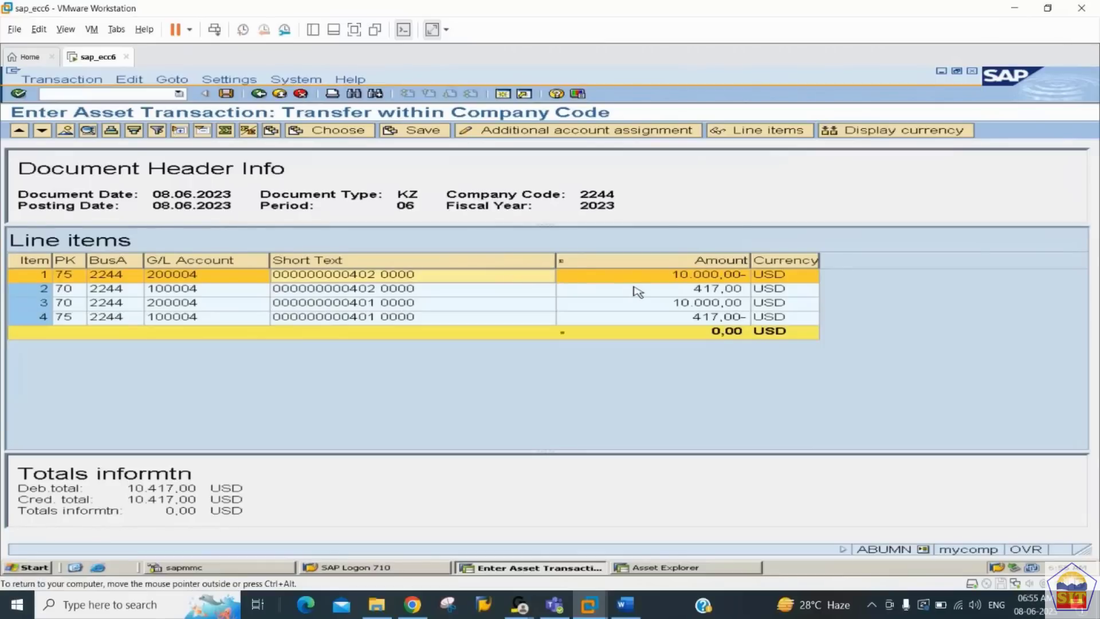
pyautogui.click(498, 304)
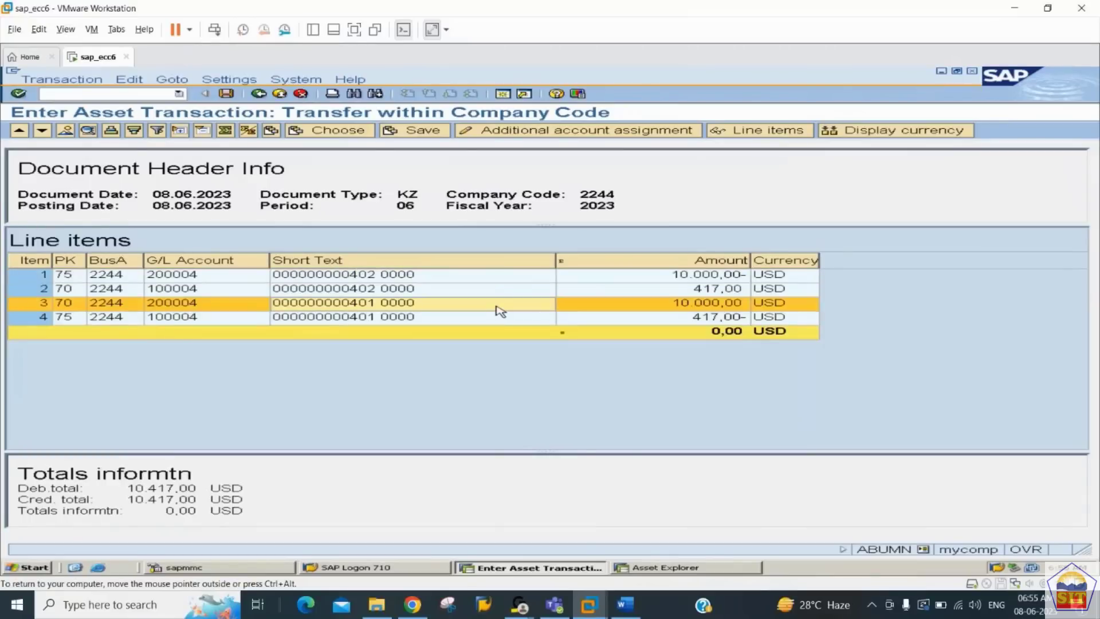
pyautogui.click(468, 292)
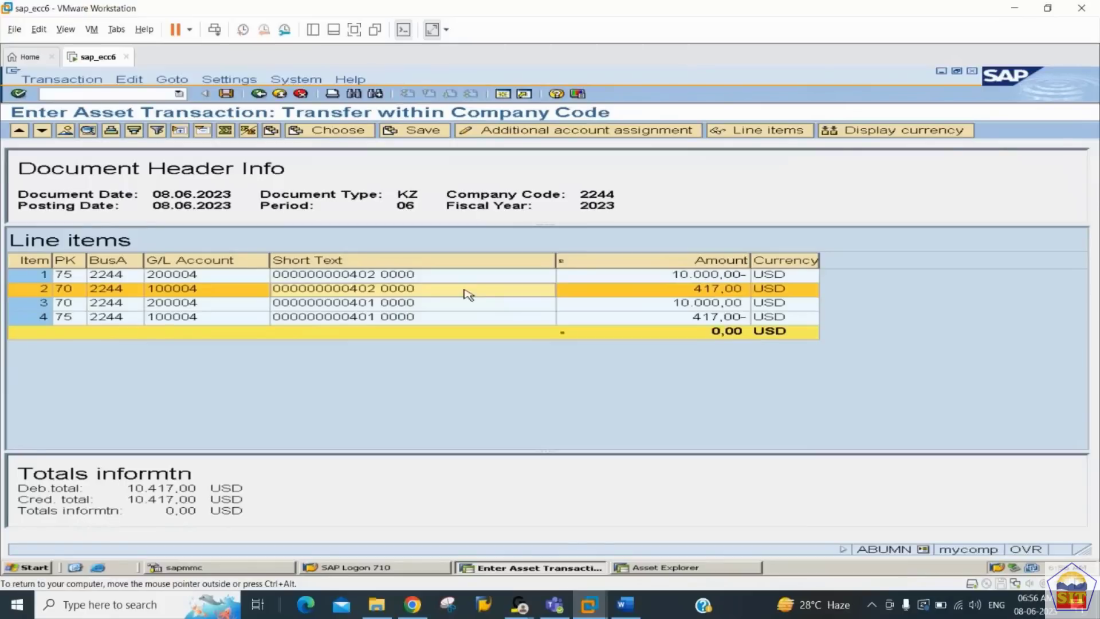
pyautogui.click(473, 322)
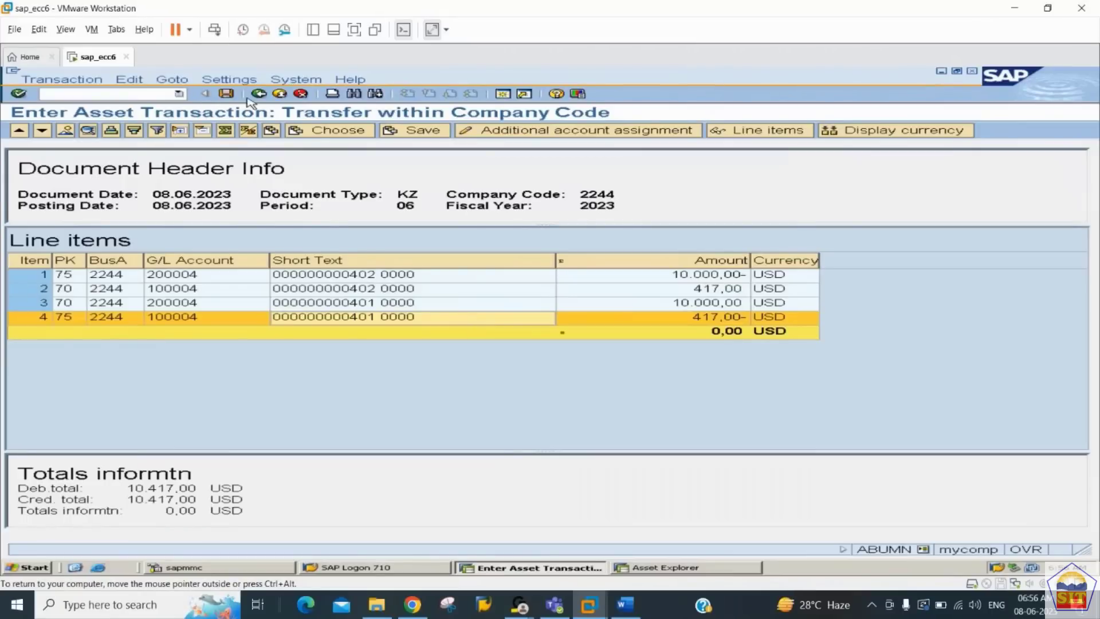
pyautogui.click(227, 93)
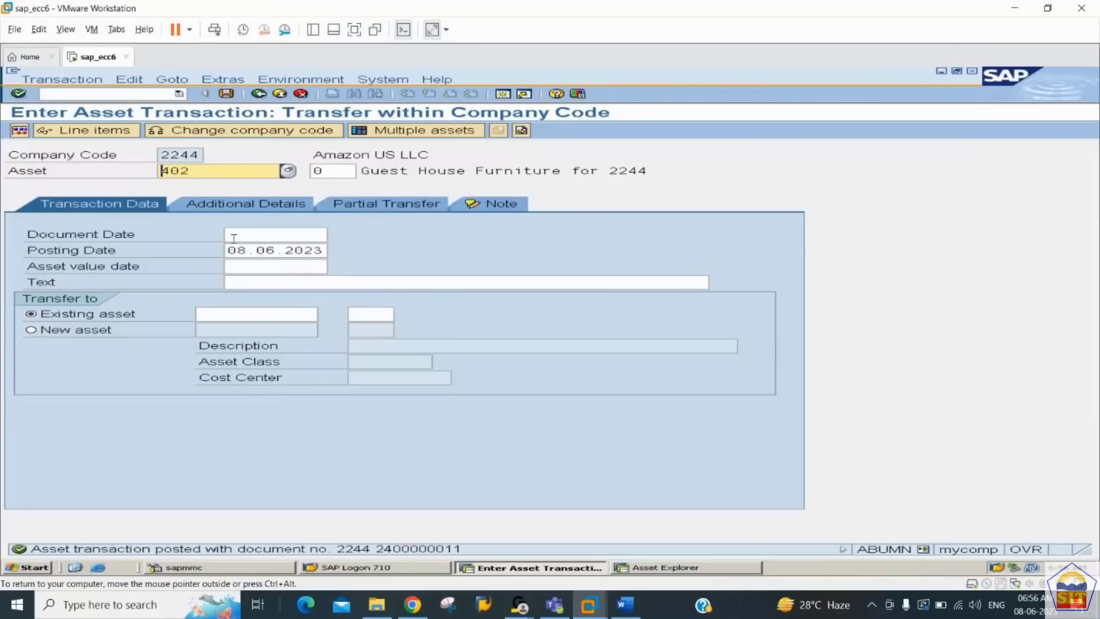
# Open transaction AS03 and display the asset values of asset 401 in company code 2244
pyautogui.click(124, 93)
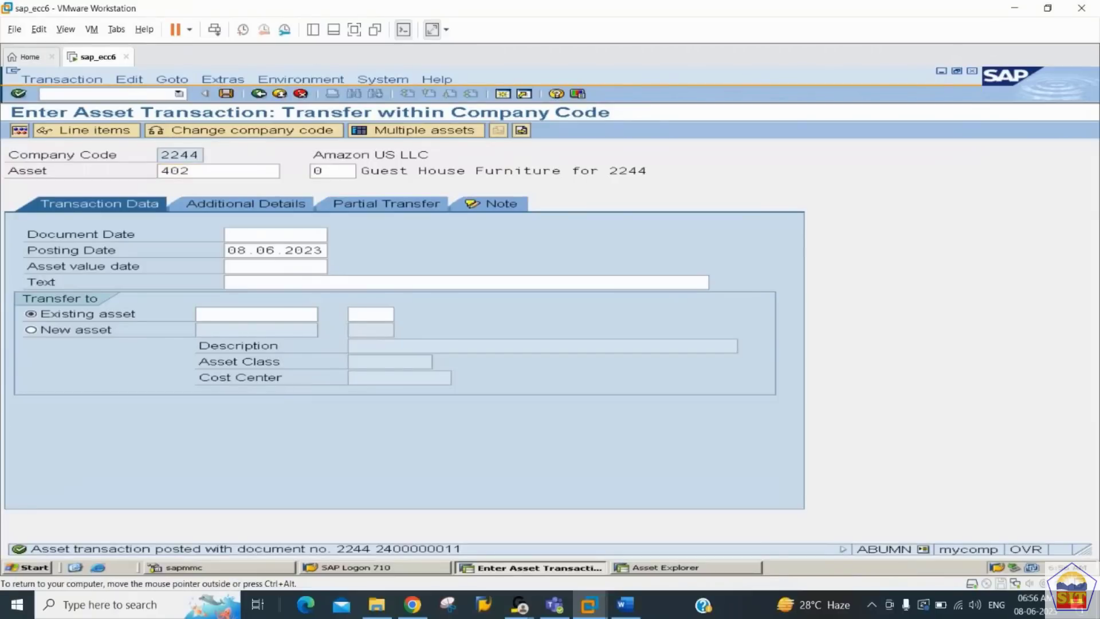
pyautogui.write('/nas03')
pyautogui.press('Return')
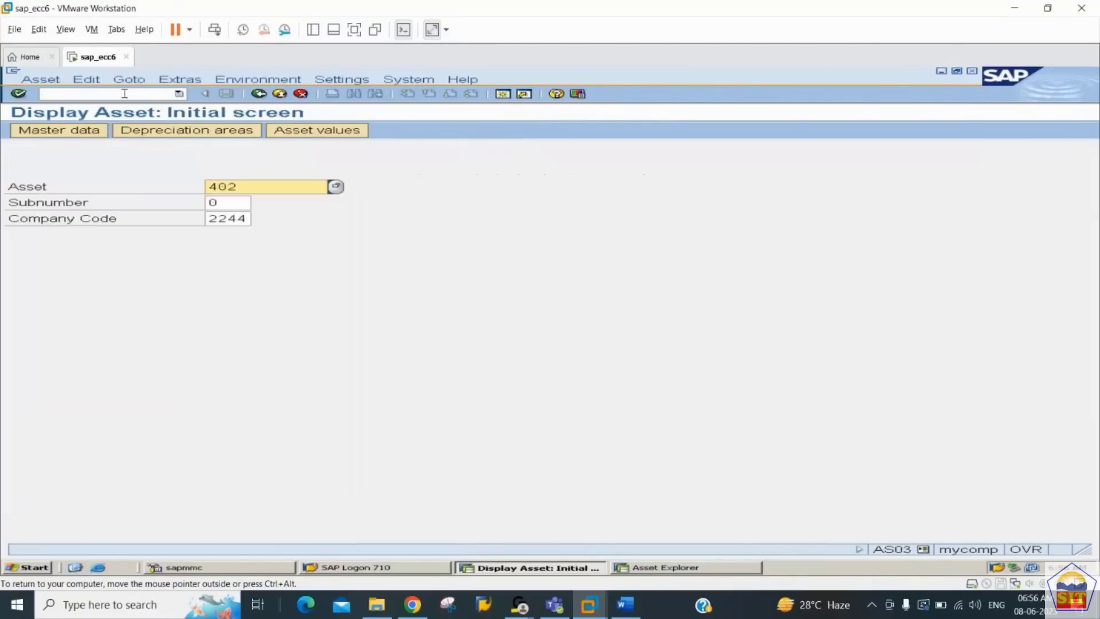
pyautogui.write('401')
pyautogui.click(320, 136)
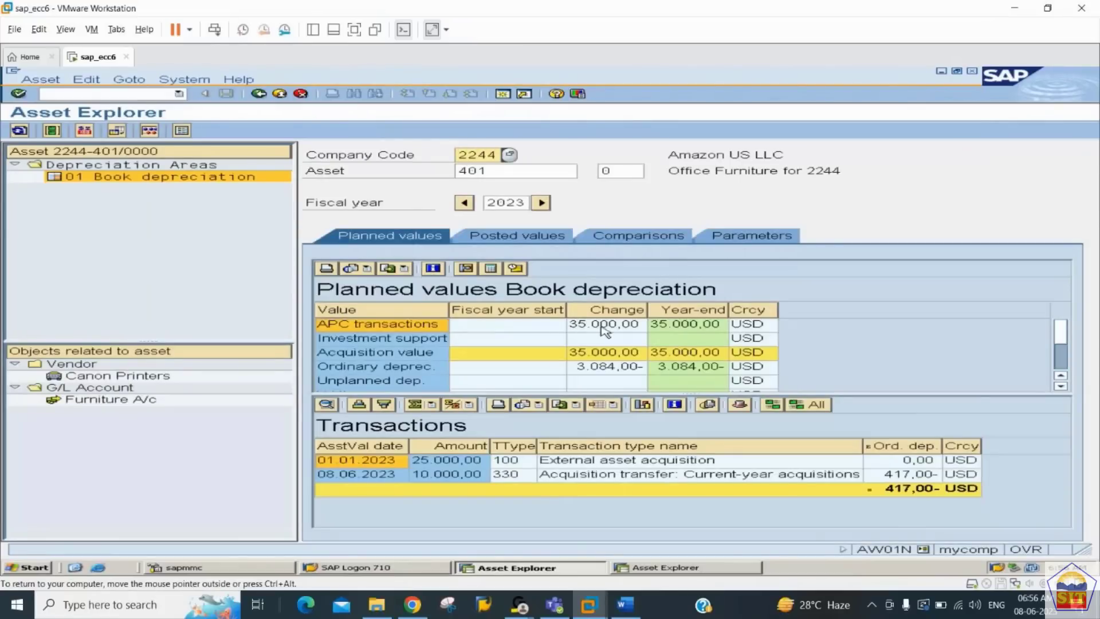
# Examine asset 401's planned acquisition value, ordinary depreciation and acquisition and transfer transactions
pyautogui.click(566, 326)
pyautogui.click(456, 463)
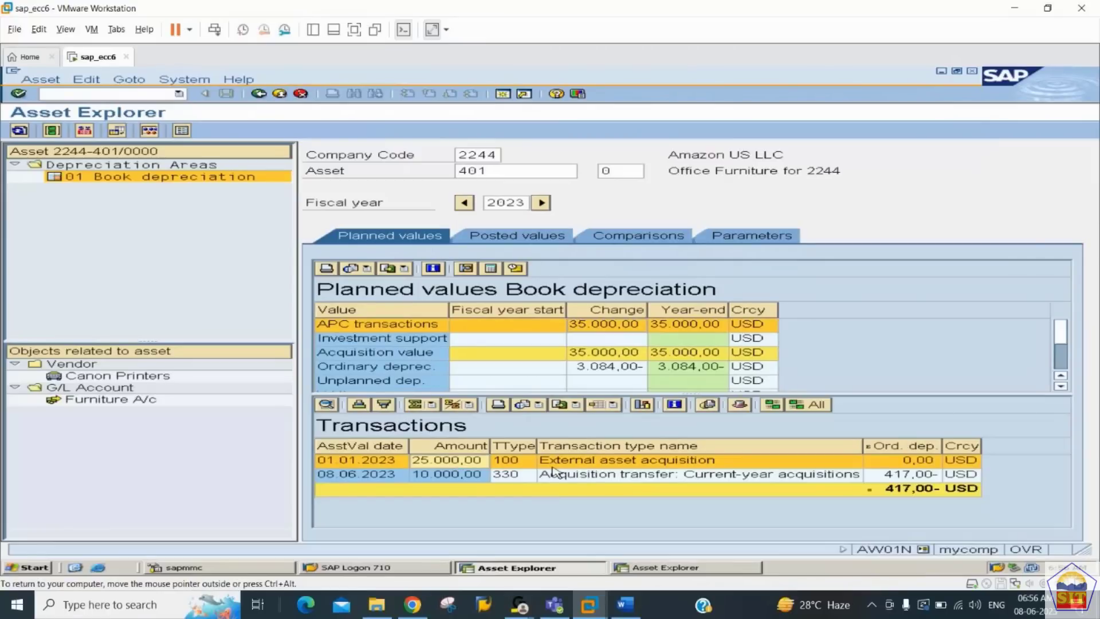
pyautogui.click(480, 477)
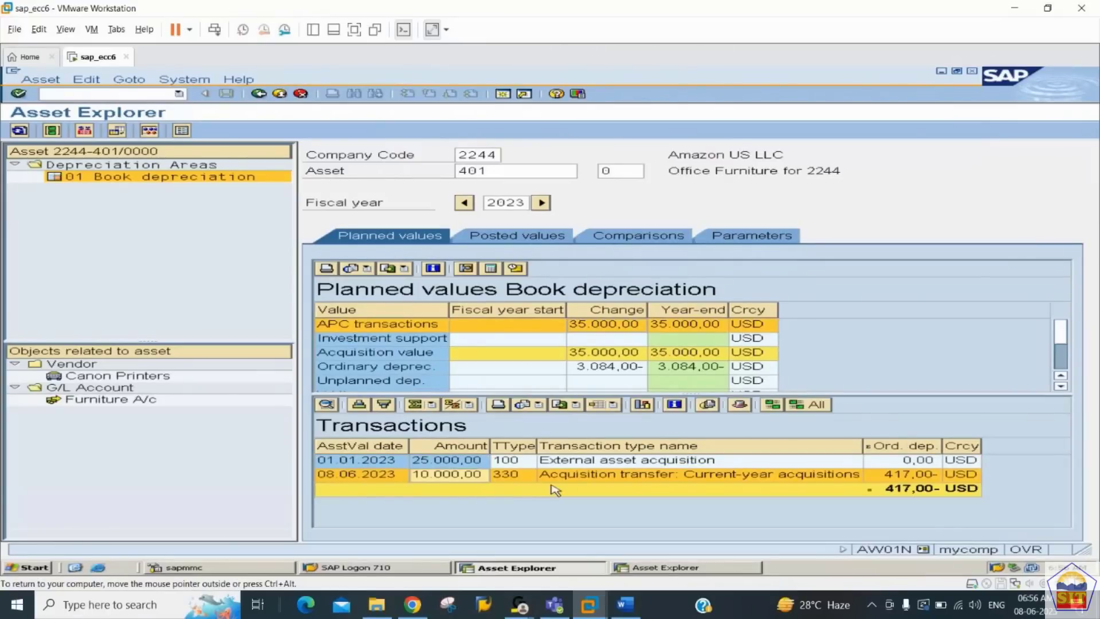
pyautogui.click(596, 354)
pyautogui.click(593, 369)
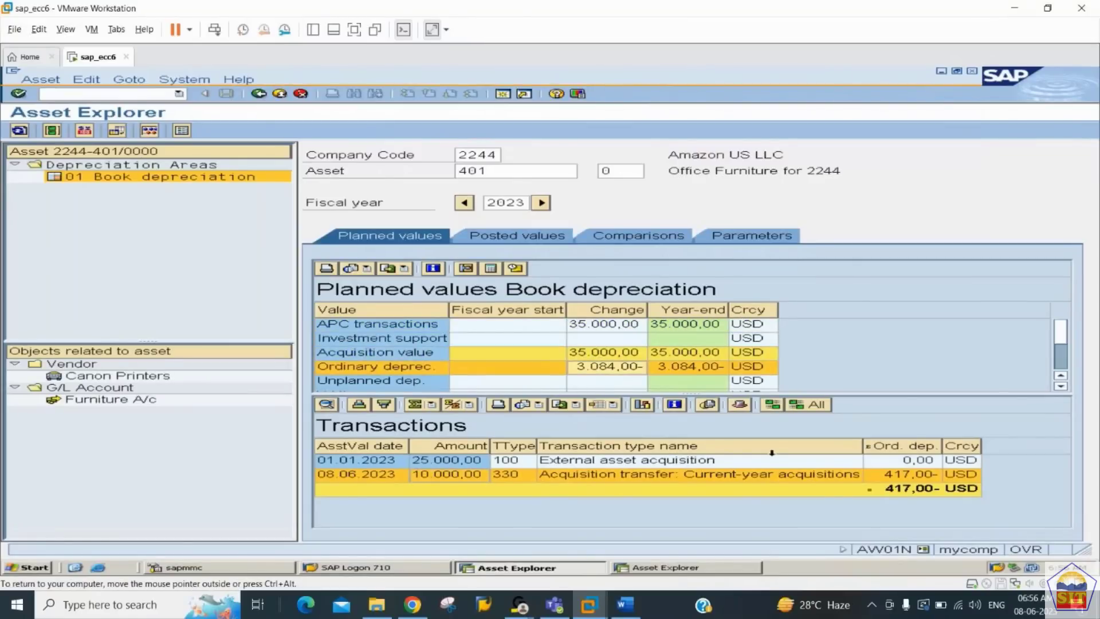
pyautogui.click(887, 478)
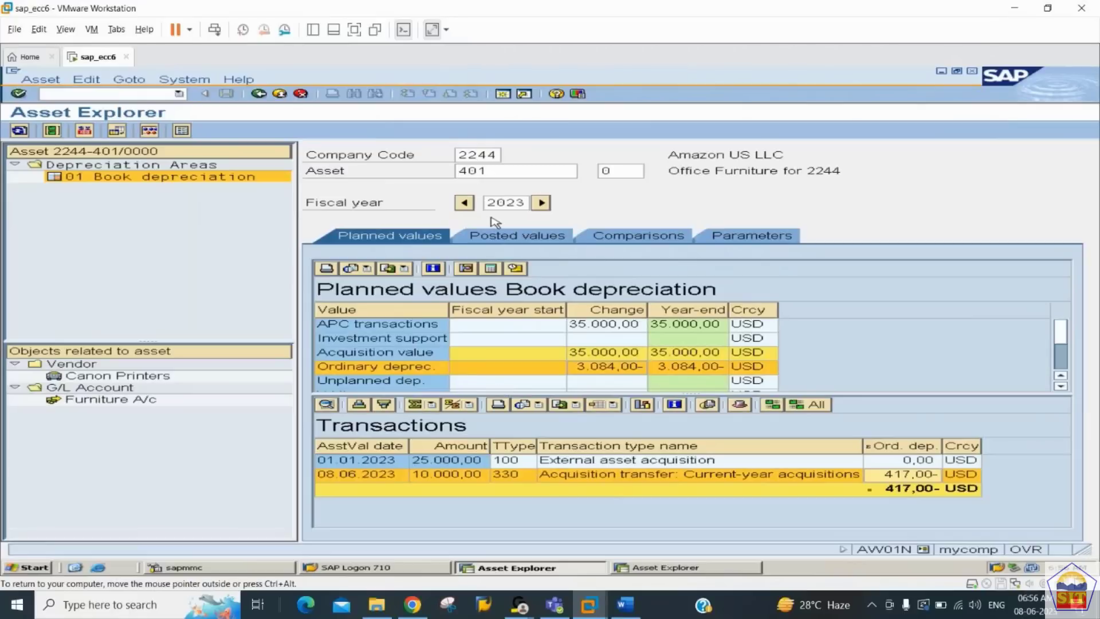
# Display the posted values of asset 401 and check its planned depreciation around period 6
pyautogui.click(532, 237)
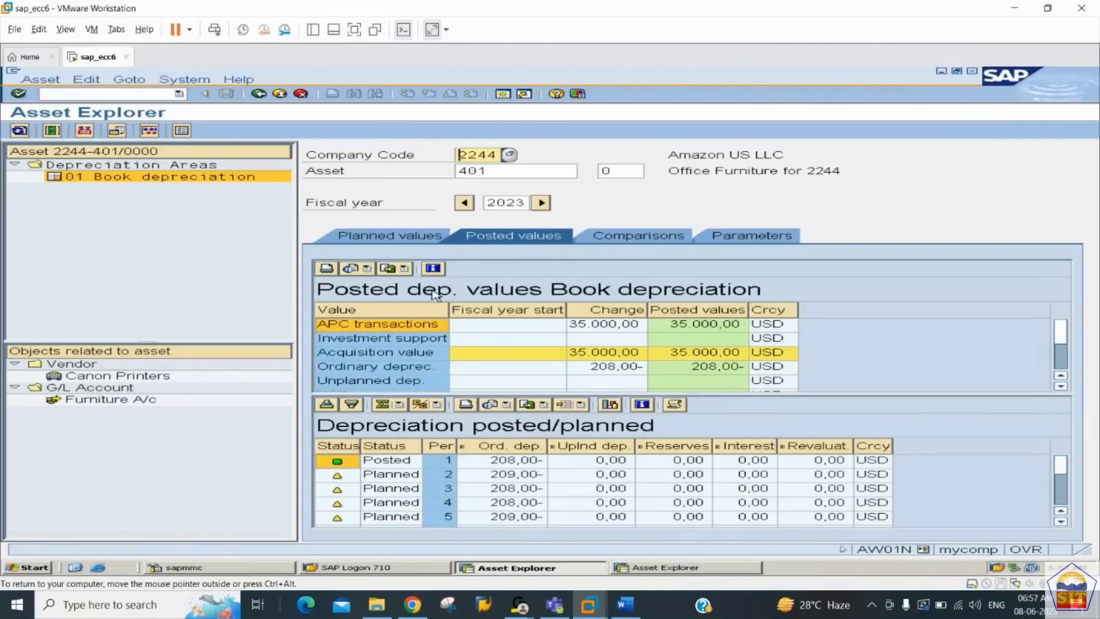
pyautogui.click(1059, 492)
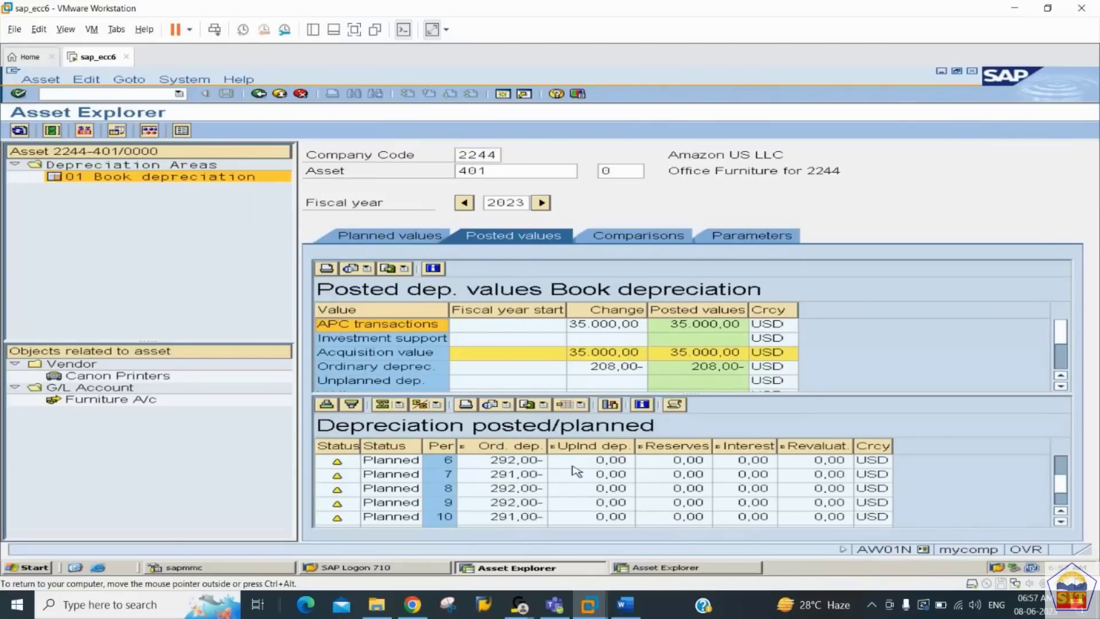
pyautogui.click(533, 465)
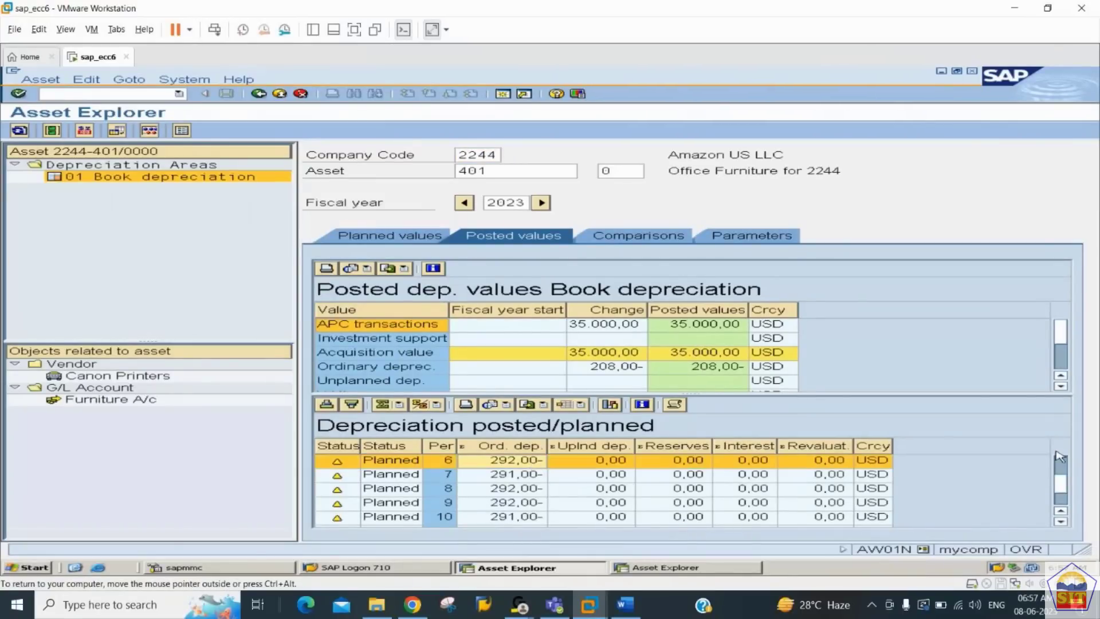
pyautogui.moveTo(1060, 481); pyautogui.dragTo(1059, 473)
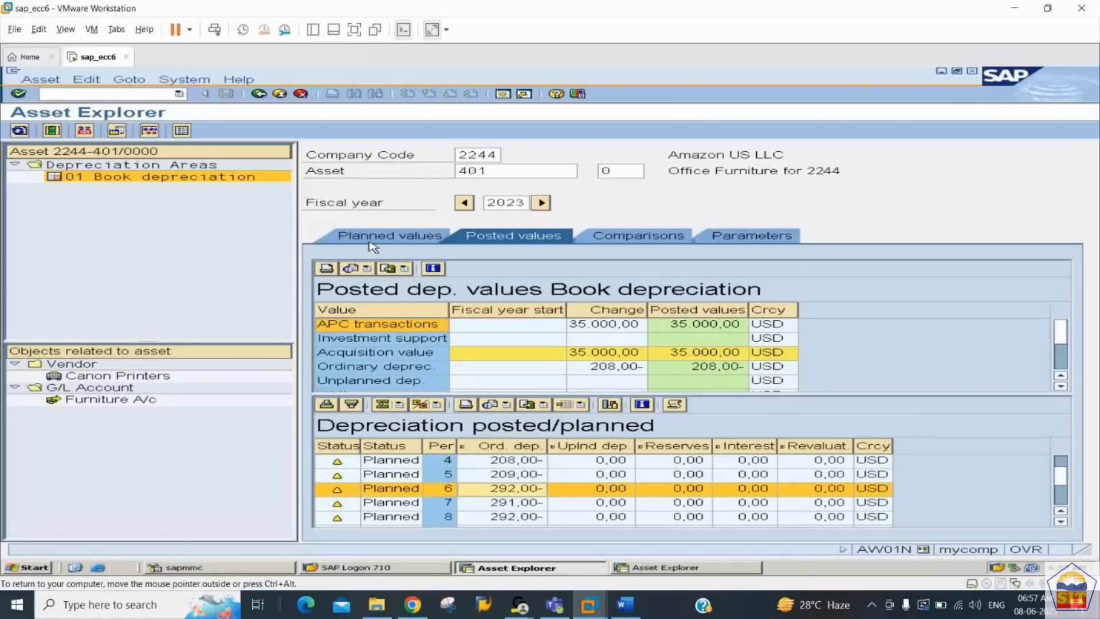
# Switch the Asset Explorer to asset 402 and check its posted and planned depreciation through period 10
pyautogui.click(493, 172)
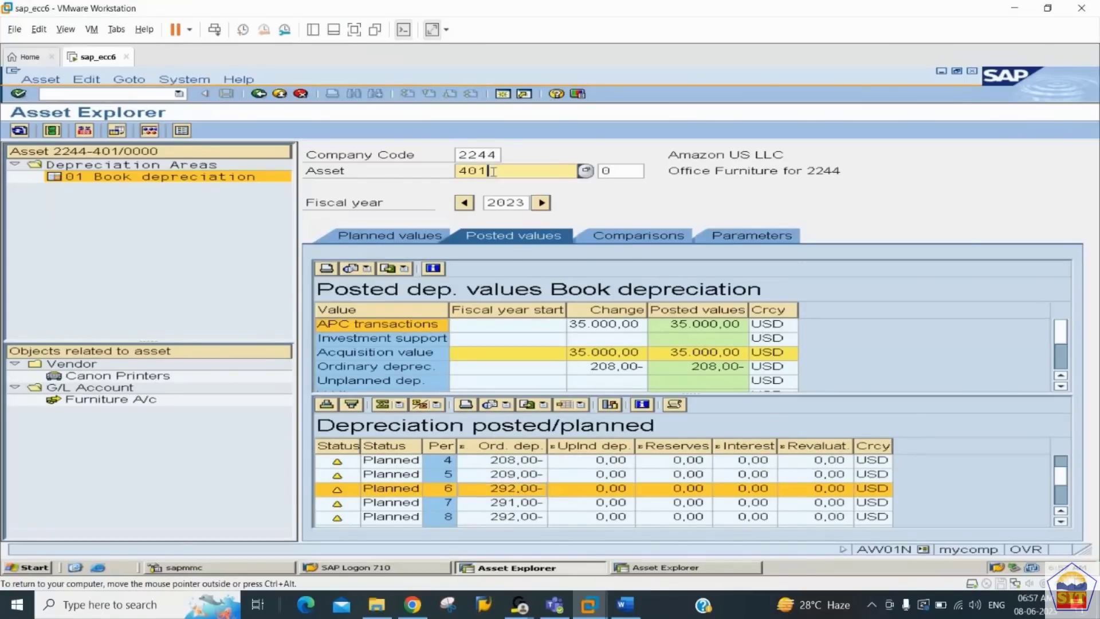
pyautogui.press('BackSpace')
pyautogui.write('2')
pyautogui.press('Return')
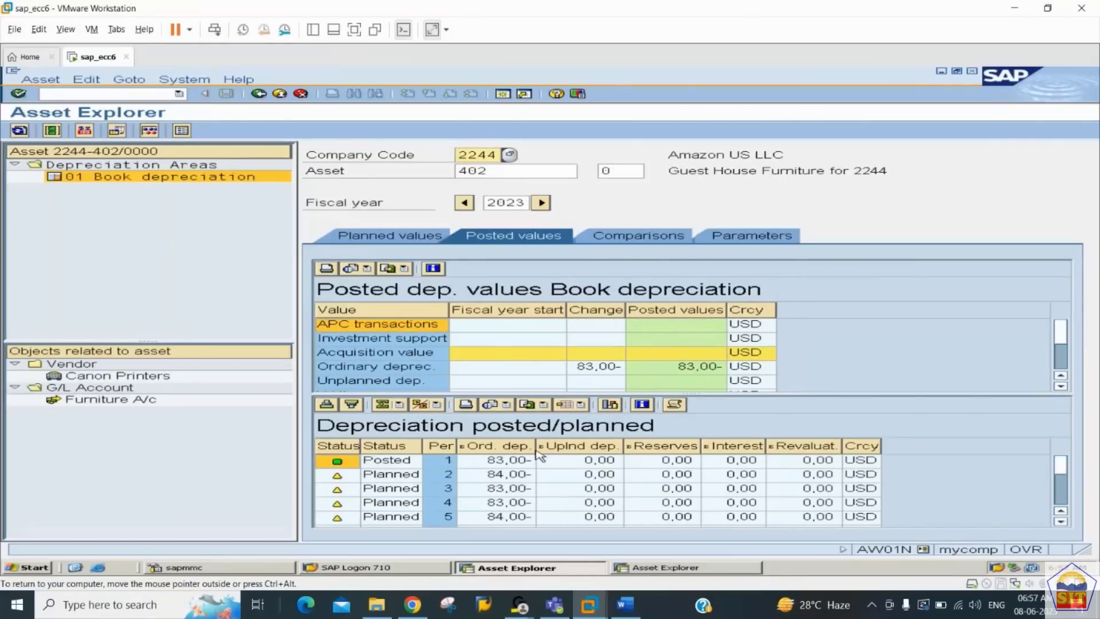
pyautogui.click(1062, 497)
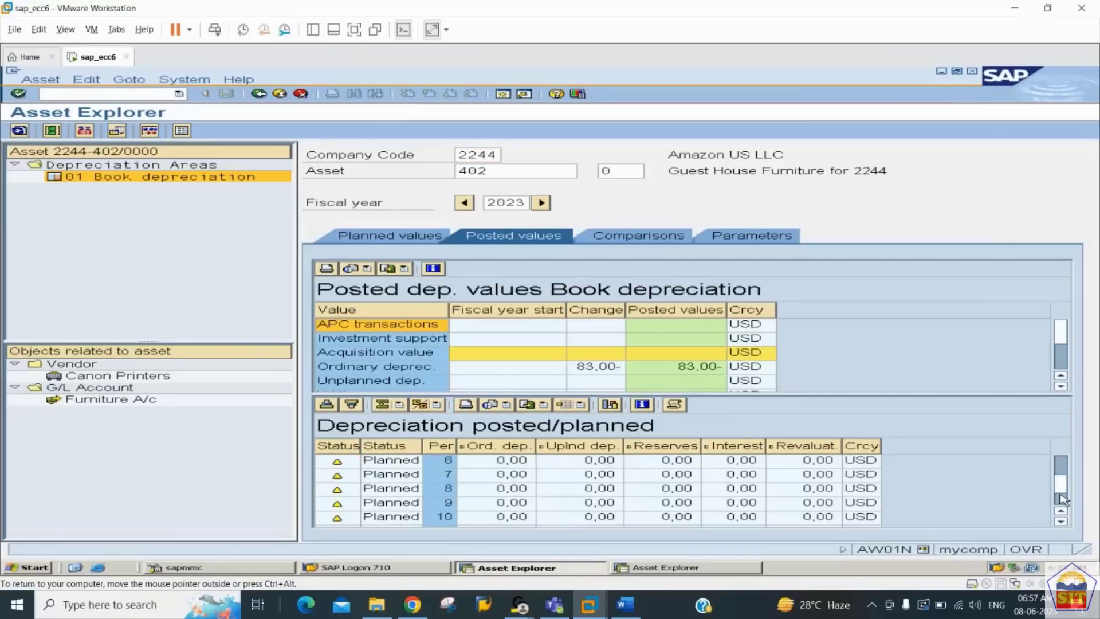
# Check asset 402's ordinary depreciation for period 6 and its planned values and transactions
pyautogui.click(521, 465)
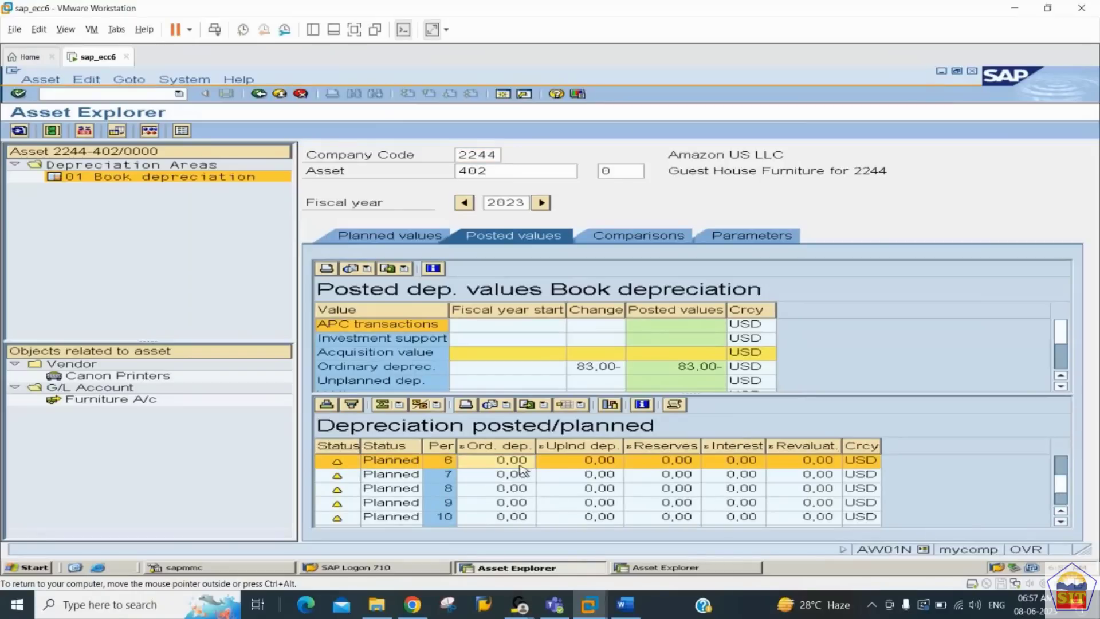
pyautogui.click(373, 242)
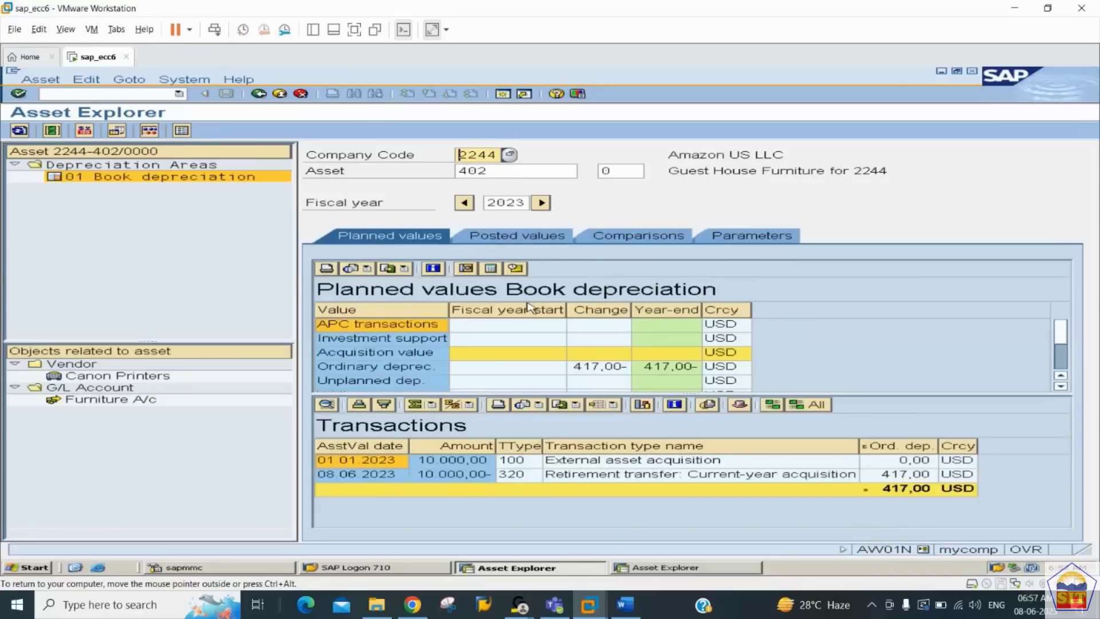
pyautogui.click(607, 330)
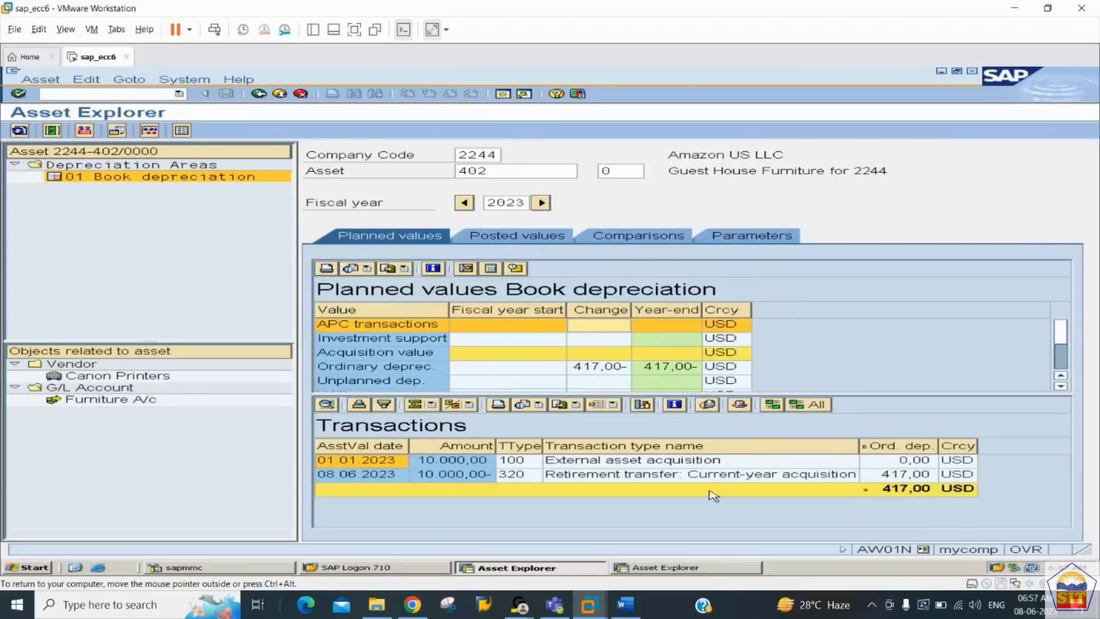
pyautogui.click(625, 604)
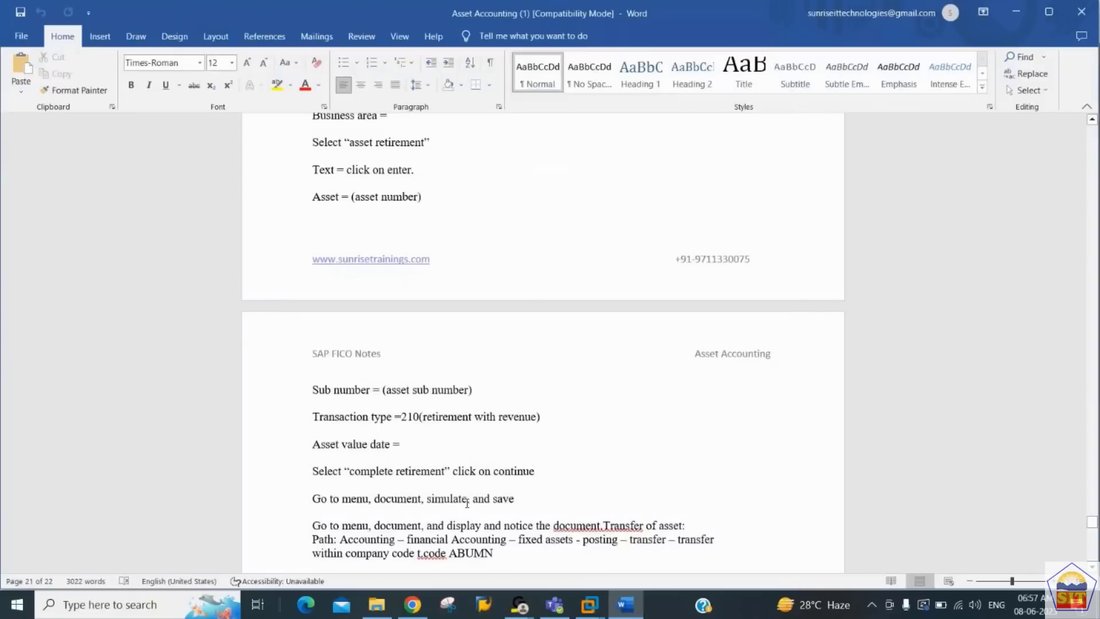
pyautogui.press('Down')
pyautogui.press('Down')
pyautogui.press('Down')
pyautogui.press('Home')
pyautogui.press('Left')
pyautogui.hotkey('shift', 'Left')
pyautogui.hotkey('shift', 'Left')
pyautogui.hotkey('shift', 'Left')
pyautogui.hotkey('shift', 'Left')
pyautogui.hotkey('shift', 'Left')
pyautogui.hotkey('ctrl', 'c')
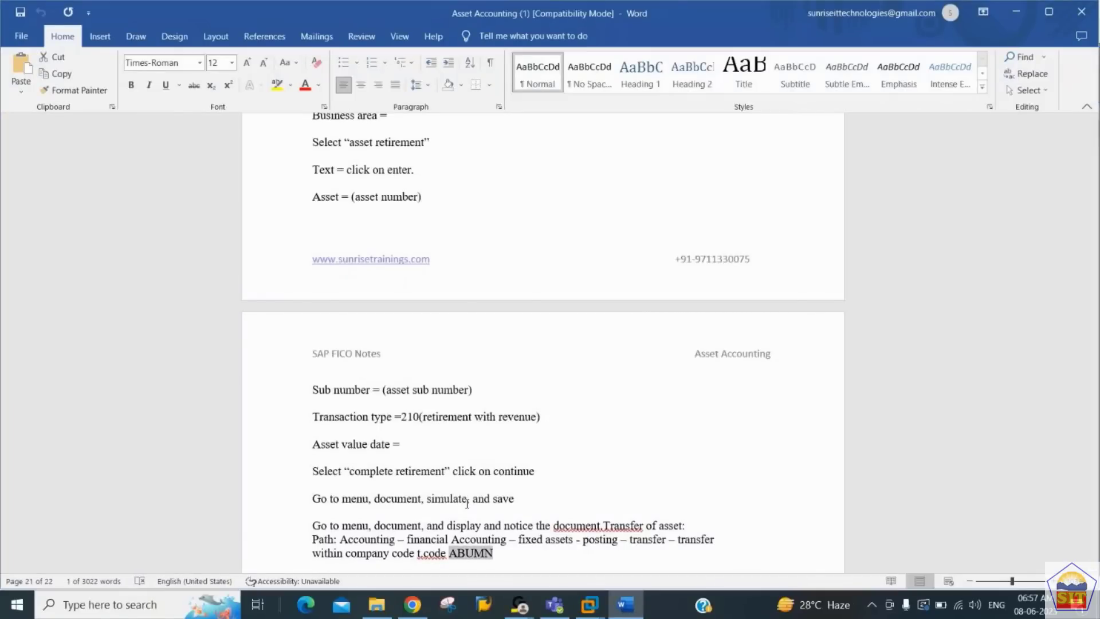
pyautogui.hotkey('alt', 'Tab')
pyautogui.click(109, 95)
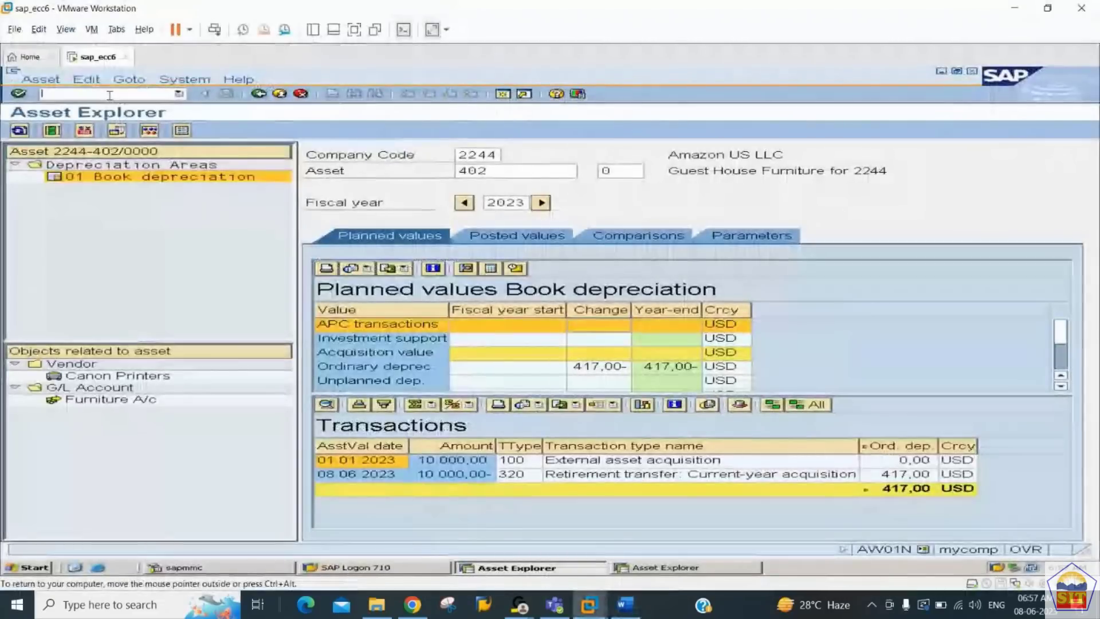
pyautogui.write('/n')
pyautogui.hotkey('ctrl', 'v')
pyautogui.press('Return')
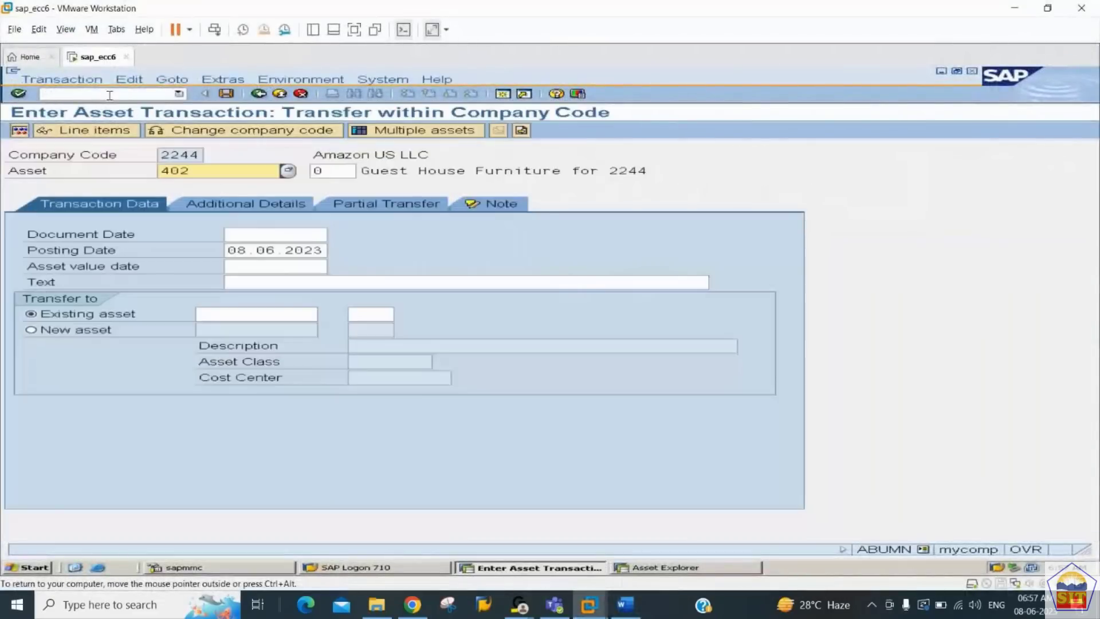
# Switch to the Asset Accounting notes in Word and copy the asset scrapping transaction code ABAVN
pyautogui.click(624, 604)
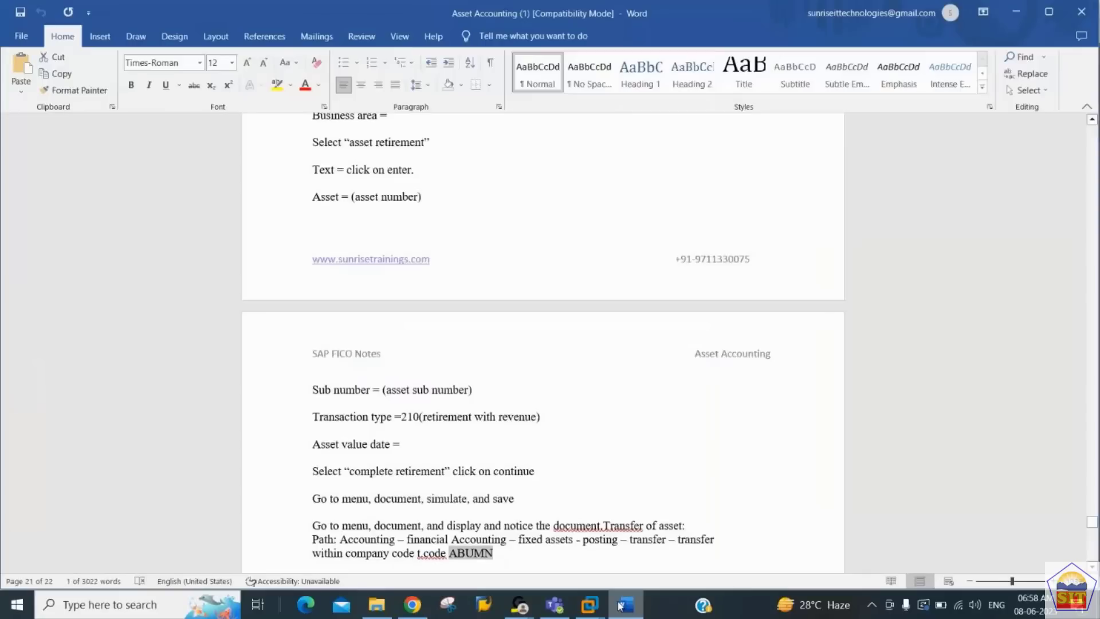
pyautogui.click(464, 510)
pyautogui.press('Down')
pyautogui.press('Down')
pyautogui.press('Down')
pyautogui.scroll(-5, 464, 510)
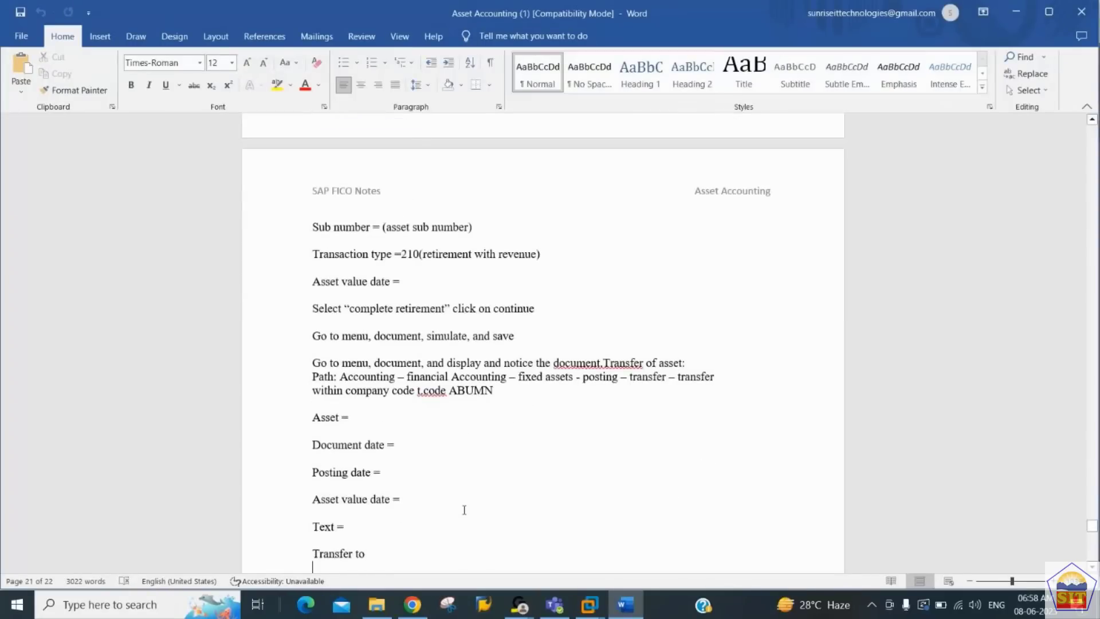
pyautogui.scroll(-8, 464, 509)
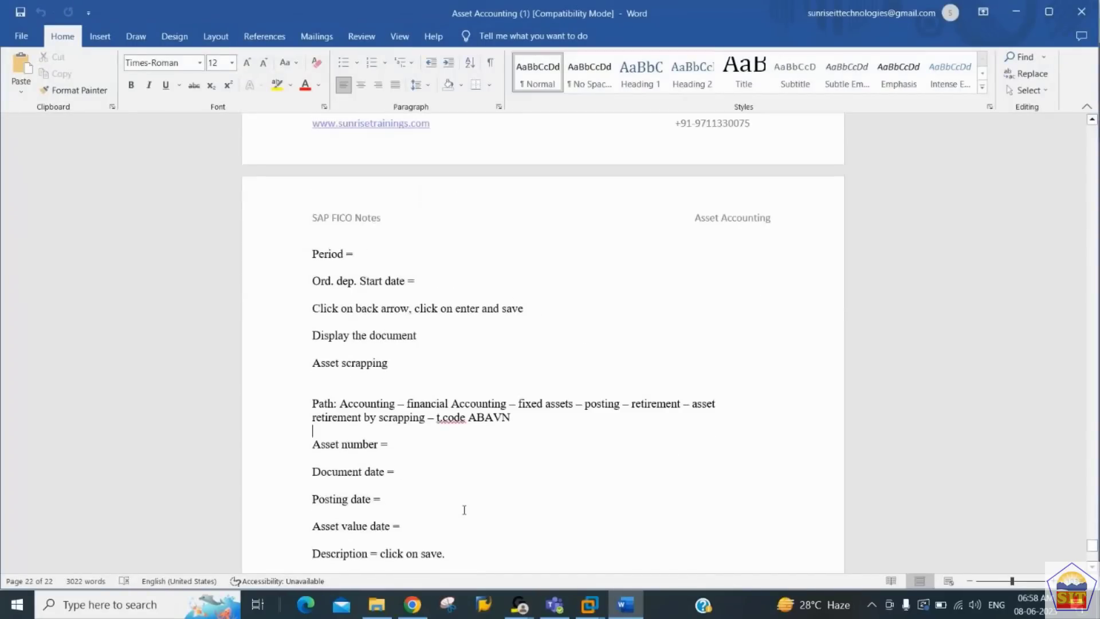
pyautogui.hotkey('shift', 'Left')
pyautogui.hotkey('shift', 'Left')
pyautogui.hotkey('shift', 'Left')
pyautogui.hotkey('shift', 'Left')
pyautogui.hotkey('shift', 'Left')
pyautogui.hotkey('ctrl', 'c')
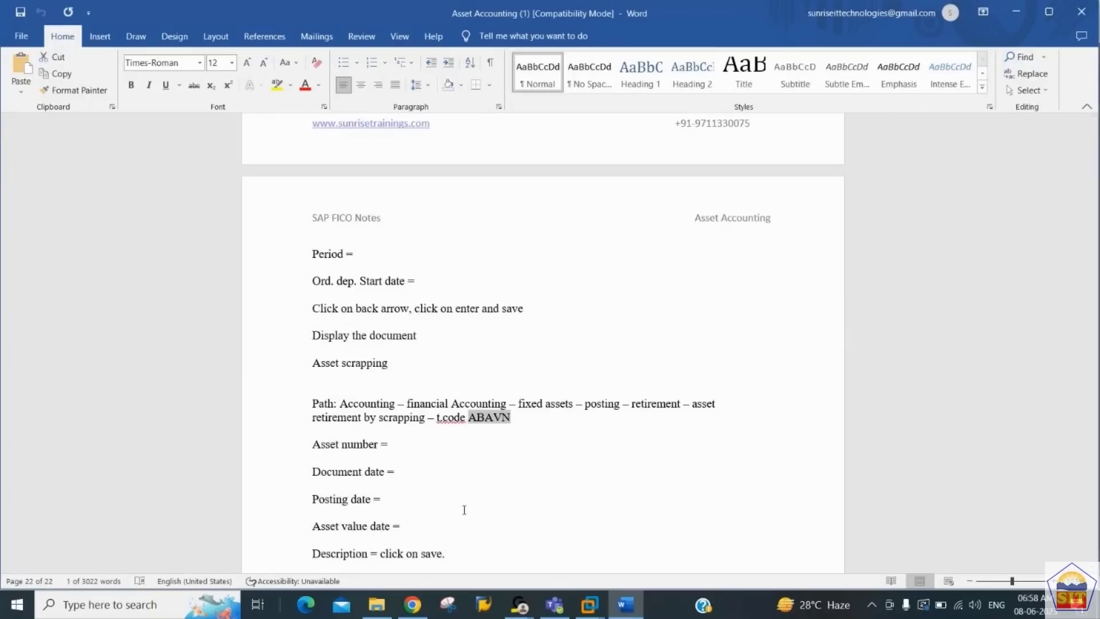
# Switch back to SAP and open transaction ABAVN for asset retirement by scrapping
pyautogui.hotkey('alt', 'Tab')
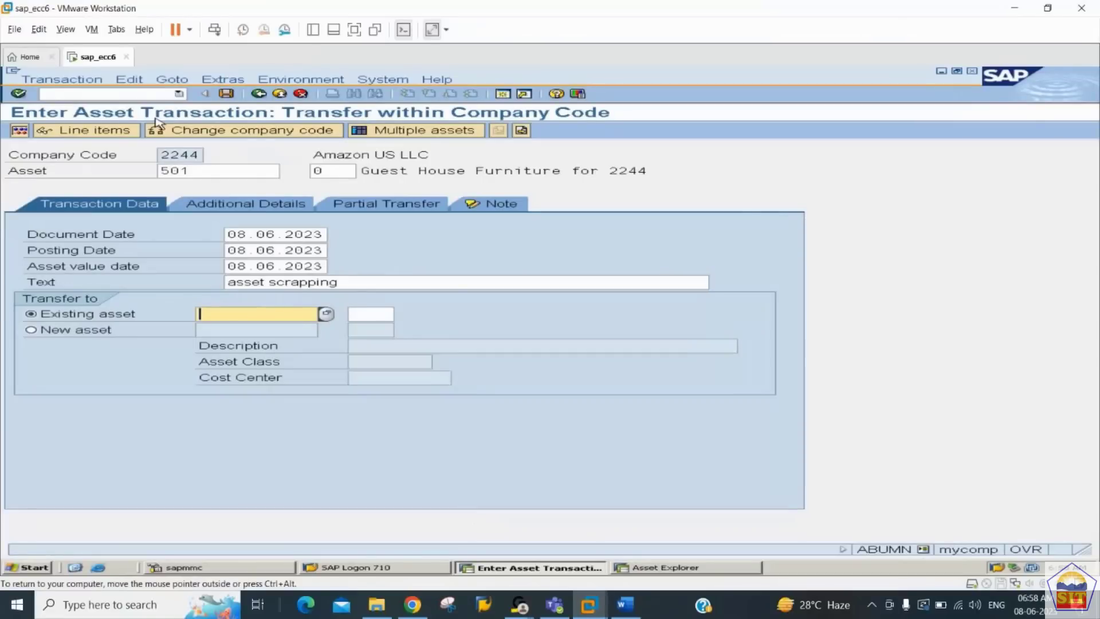
pyautogui.click(136, 93)
pyautogui.write('/n')
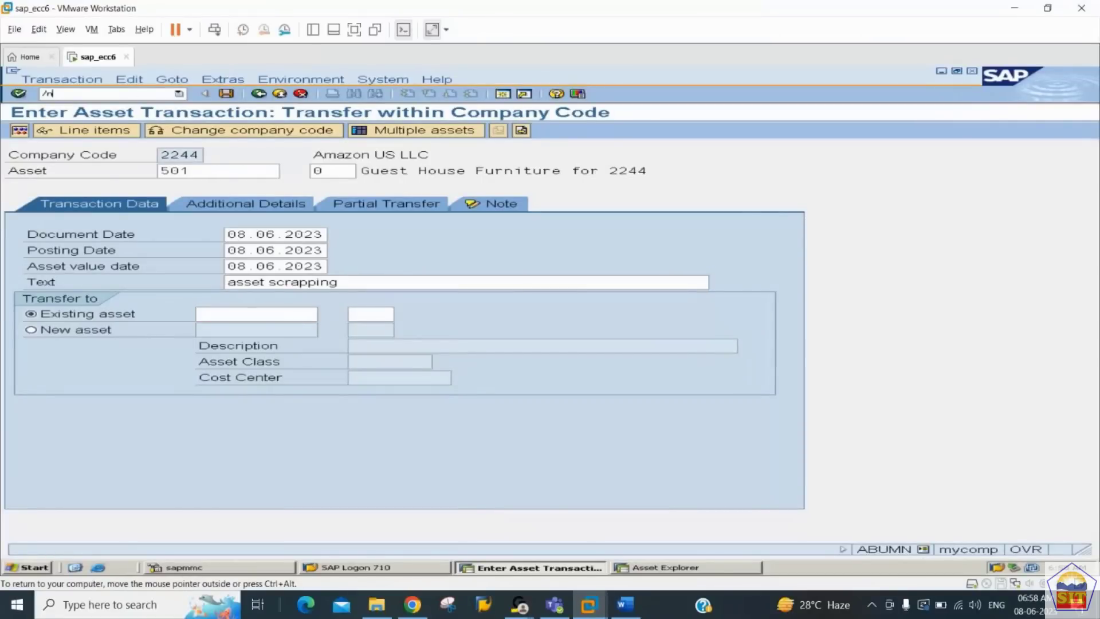
pyautogui.hotkey('ctrl', 'v')
pyautogui.press('Return')
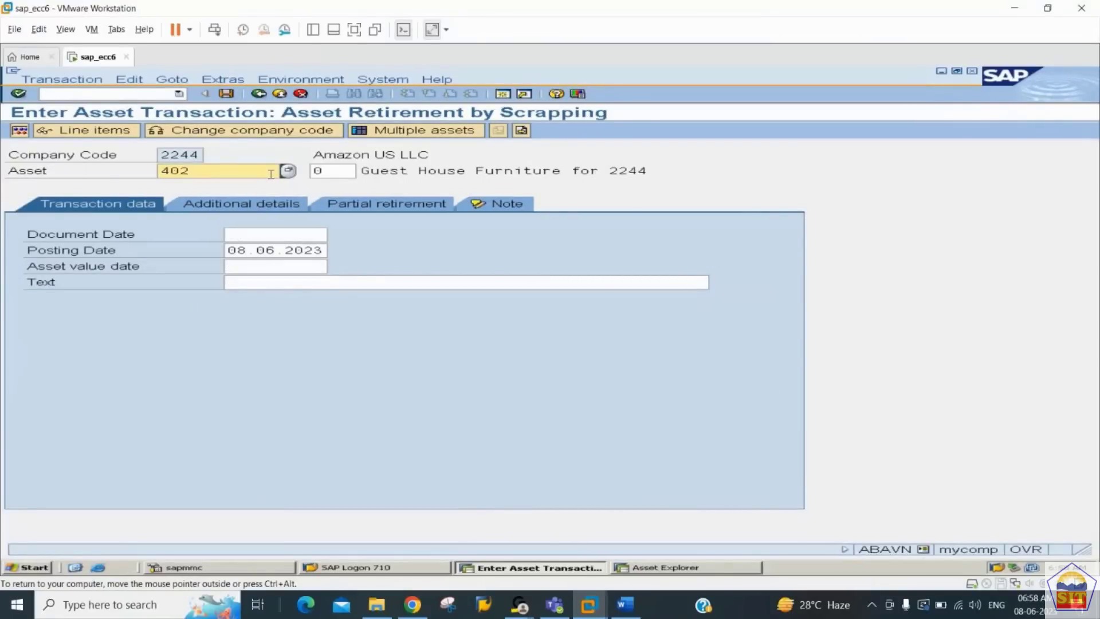
# Enter asset 501 with document date and asset value date 08.06.2023 and the text "asset scrapping"
pyautogui.write('501')
pyautogui.press('Tab')
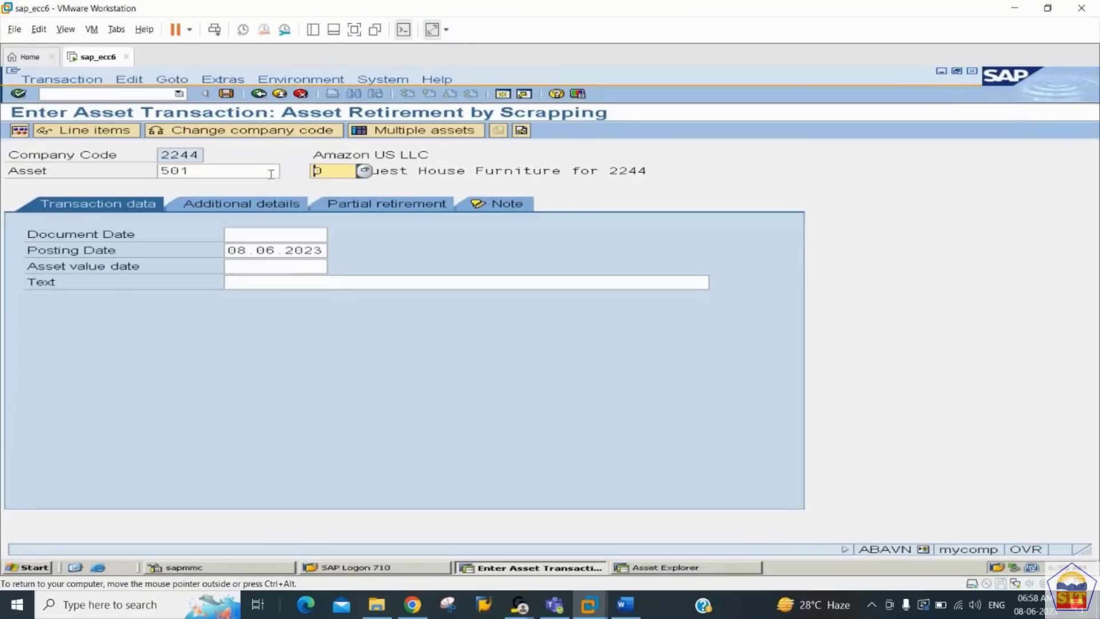
pyautogui.press('Tab')
pyautogui.press('Tab')
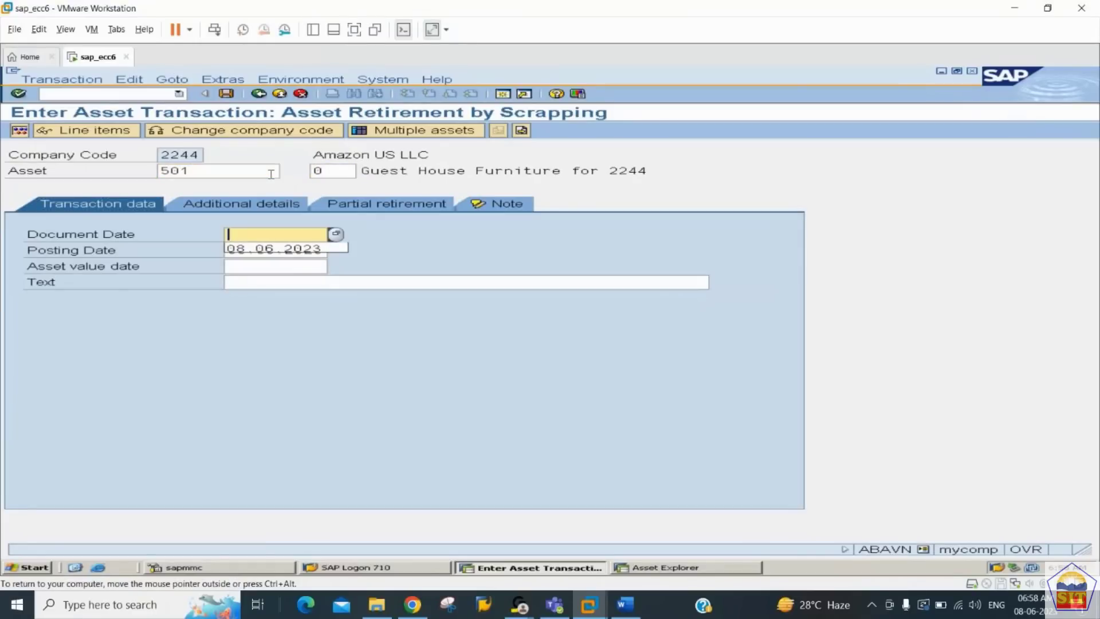
pyautogui.press('Down')
pyautogui.press('Tab')
pyautogui.press('Tab')
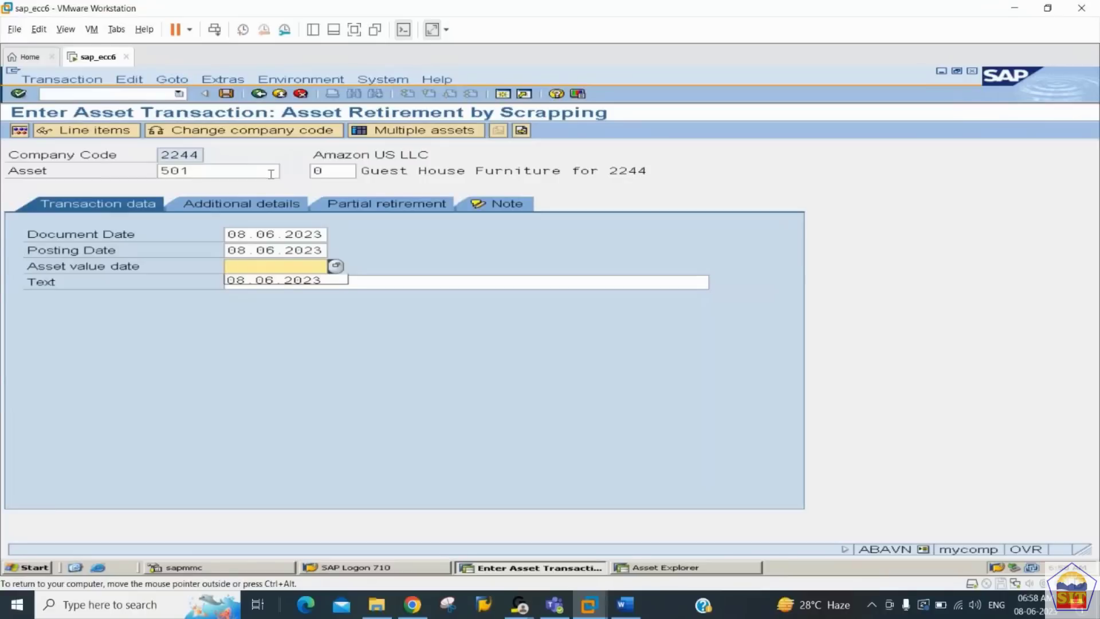
pyautogui.press('Down')
pyautogui.press('Tab')
pyautogui.press('Down')
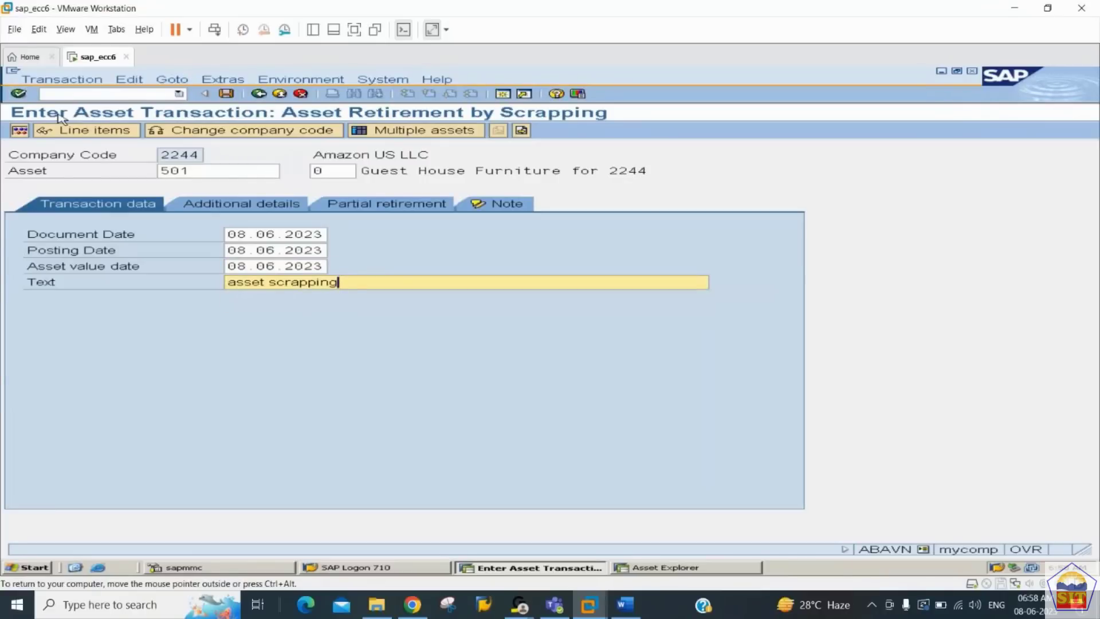
# Simulate the scrapping of asset 501, review its line items and post the document
pyautogui.click(20, 130)
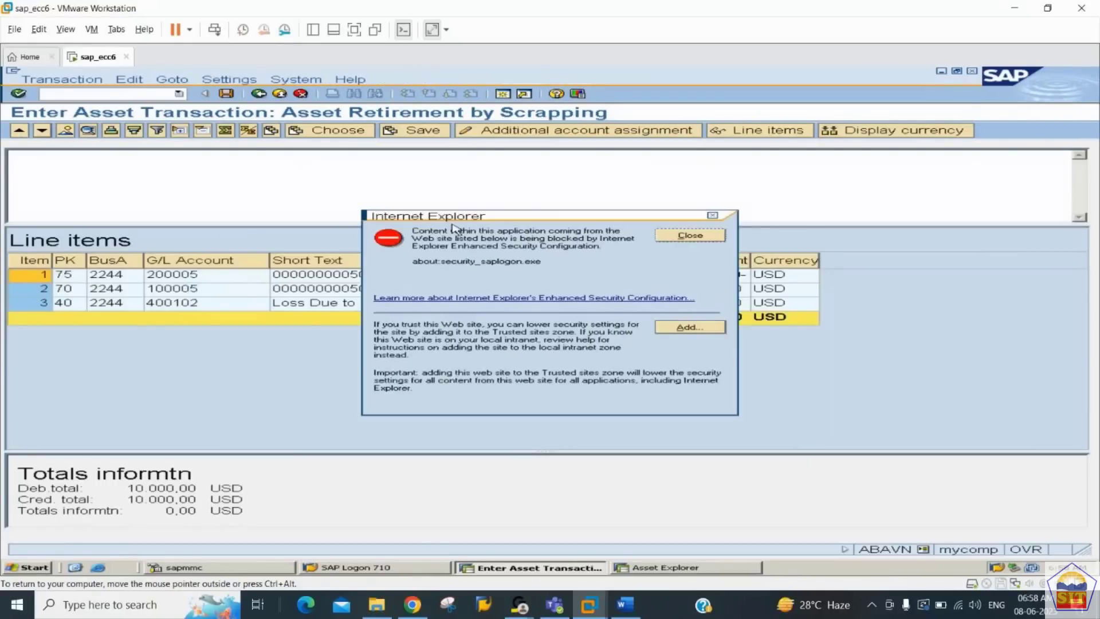
pyautogui.click(676, 237)
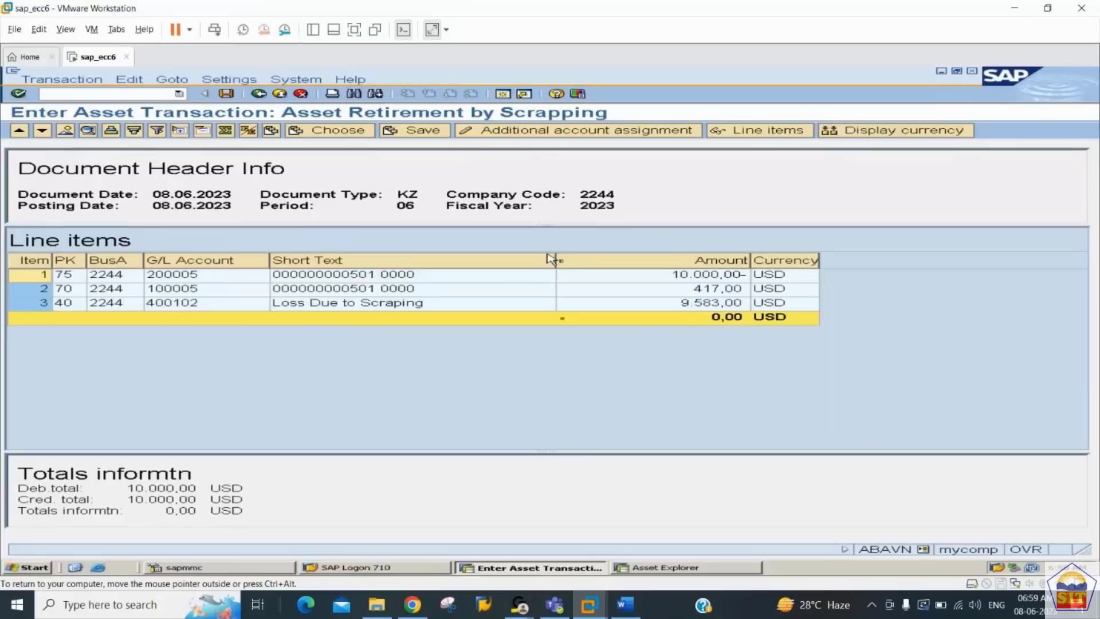
pyautogui.click(482, 281)
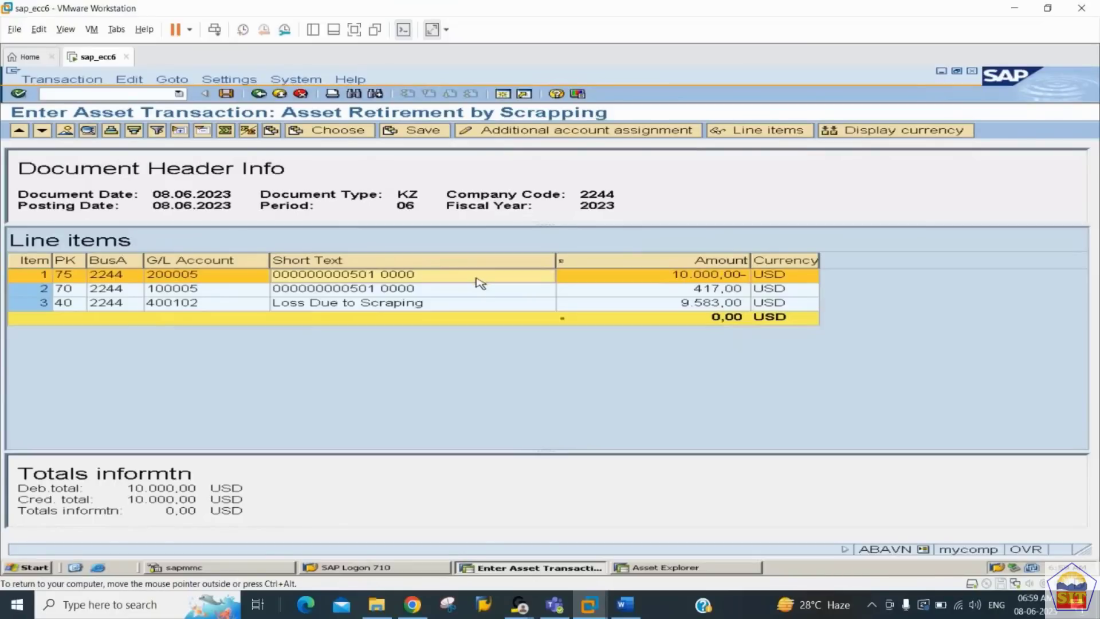
pyautogui.click(474, 289)
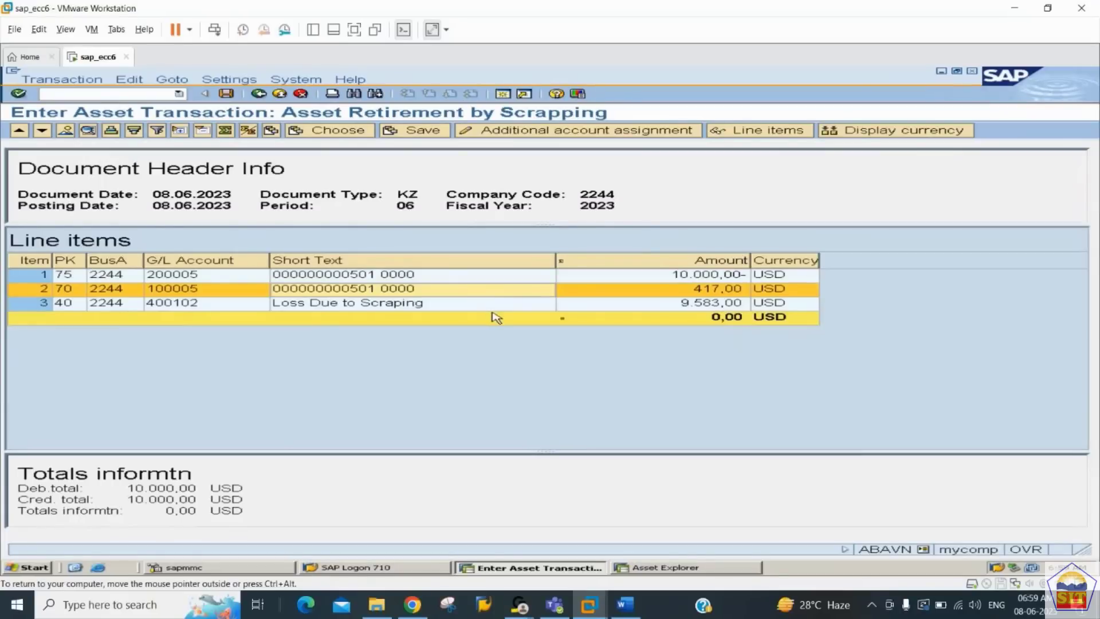
pyautogui.click(491, 307)
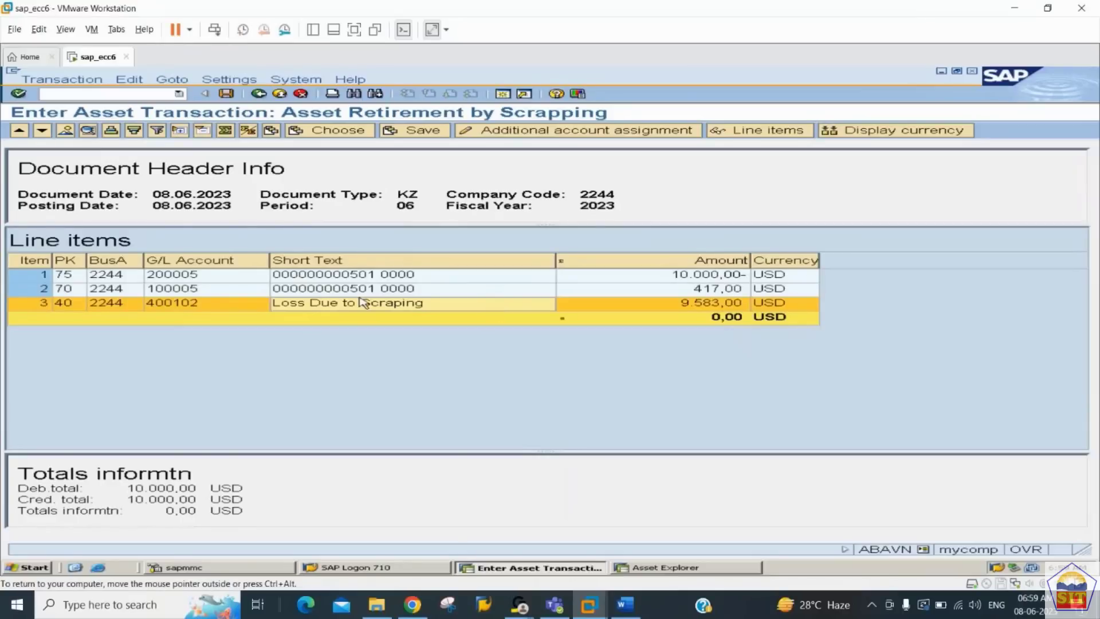
pyautogui.click(229, 309)
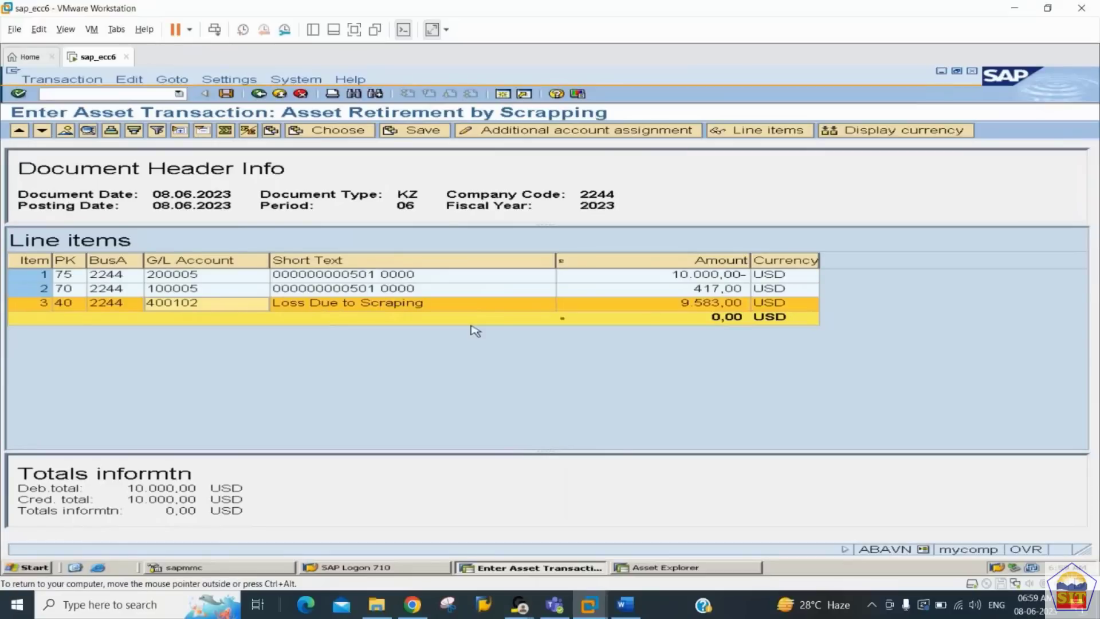
pyautogui.click(683, 305)
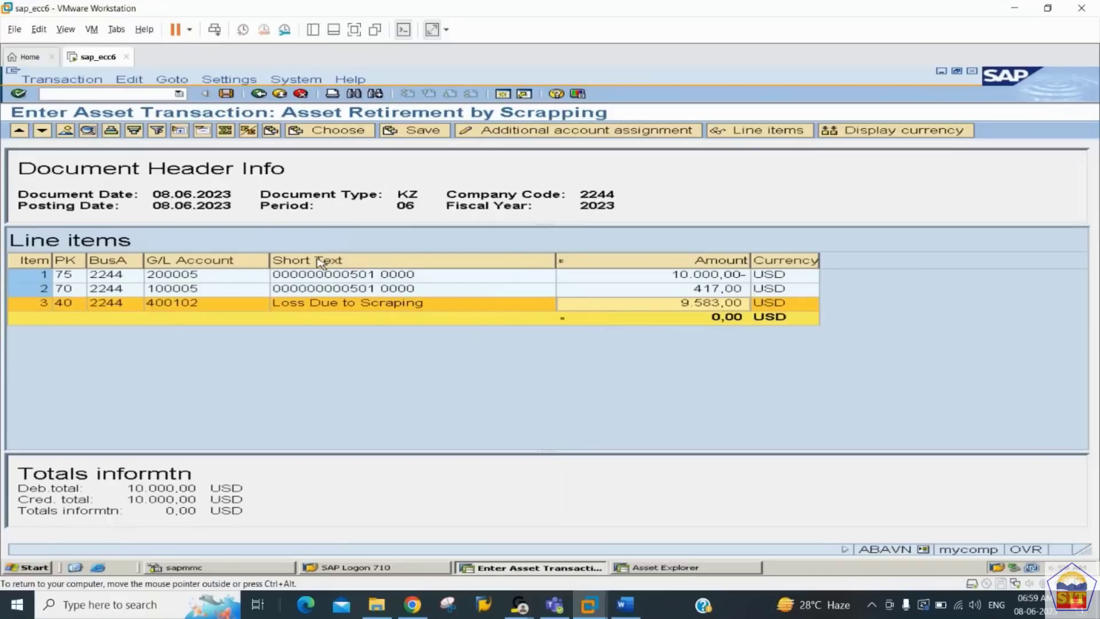
pyautogui.click(226, 94)
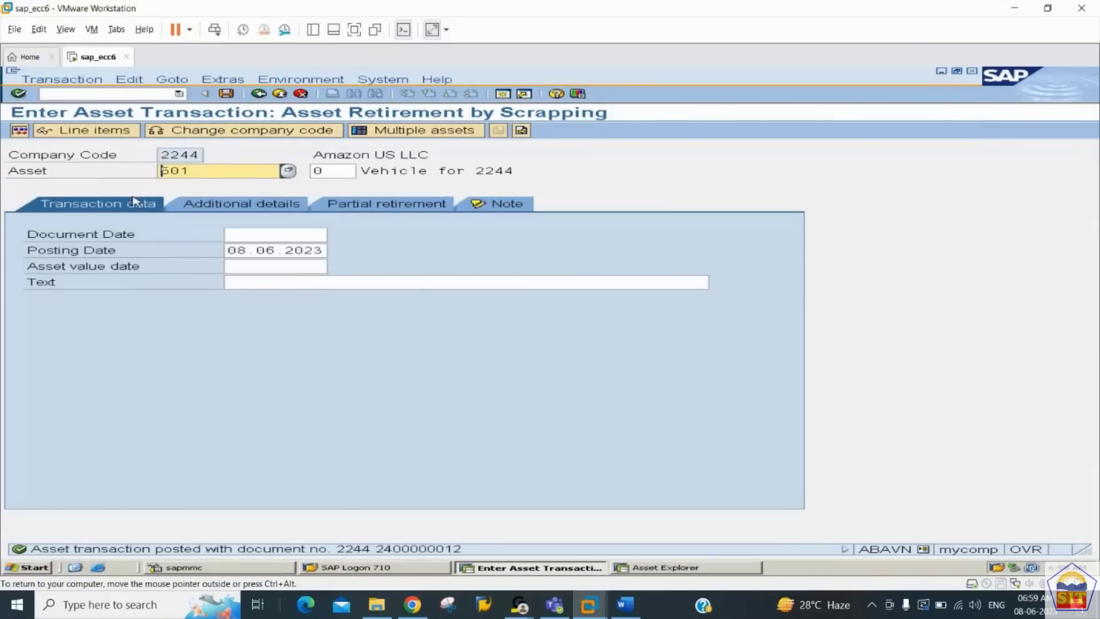
# Open transaction AS03 and display the asset values of asset 501 in company code 2244
pyautogui.click(90, 92)
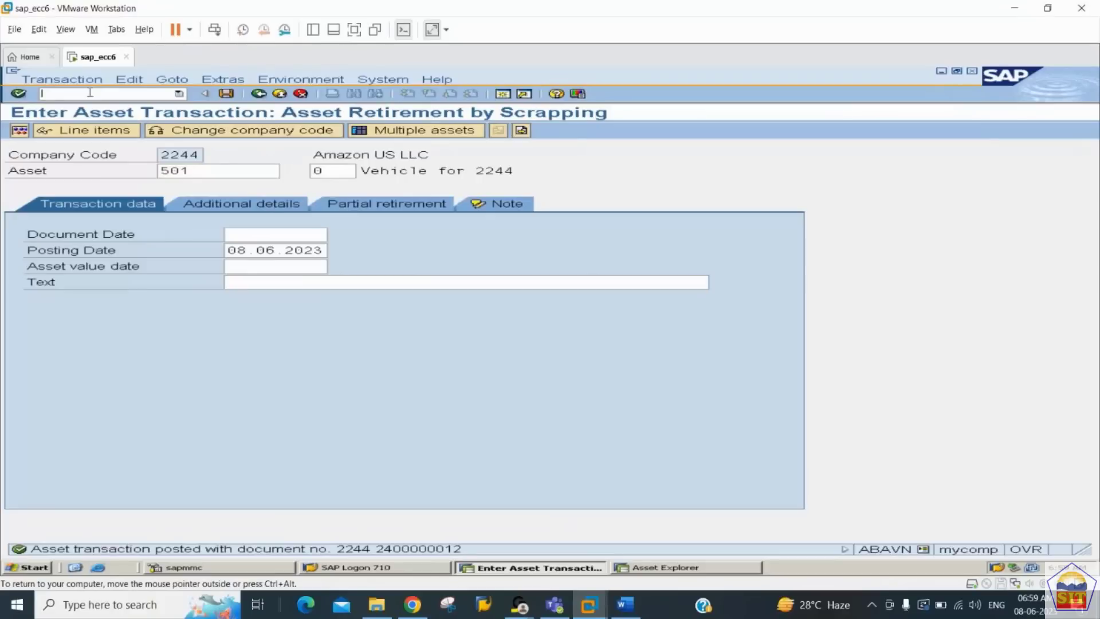
pyautogui.write('/nas03')
pyautogui.press('Return')
pyautogui.click(323, 127)
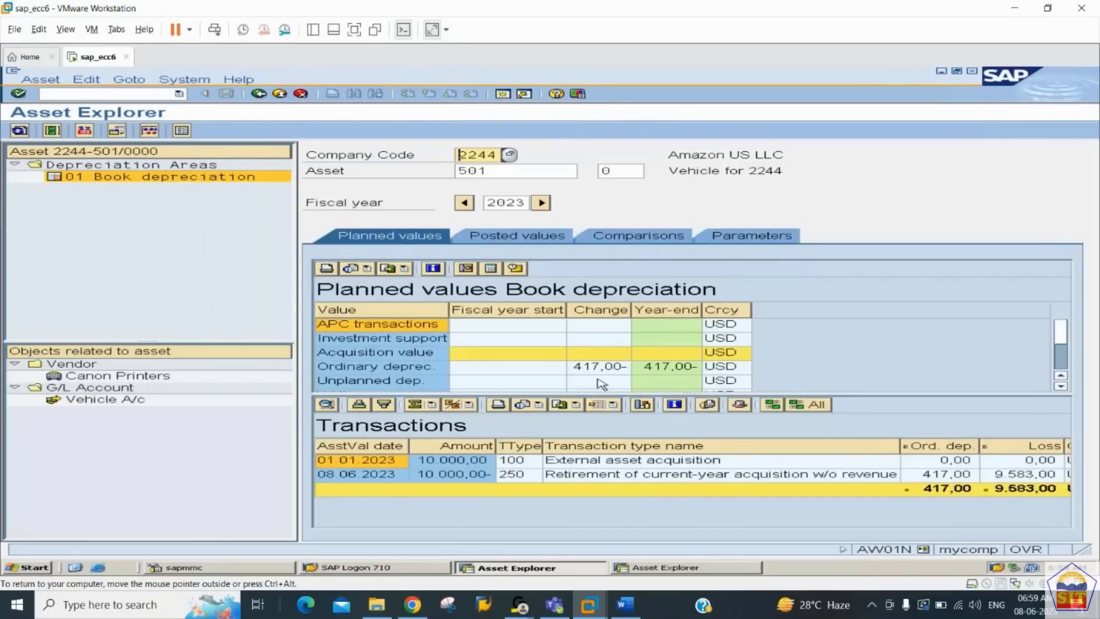
# Examine asset 501's planned ordinary depreciation and the depreciation and loss amounts of its retirement transaction
pyautogui.click(597, 367)
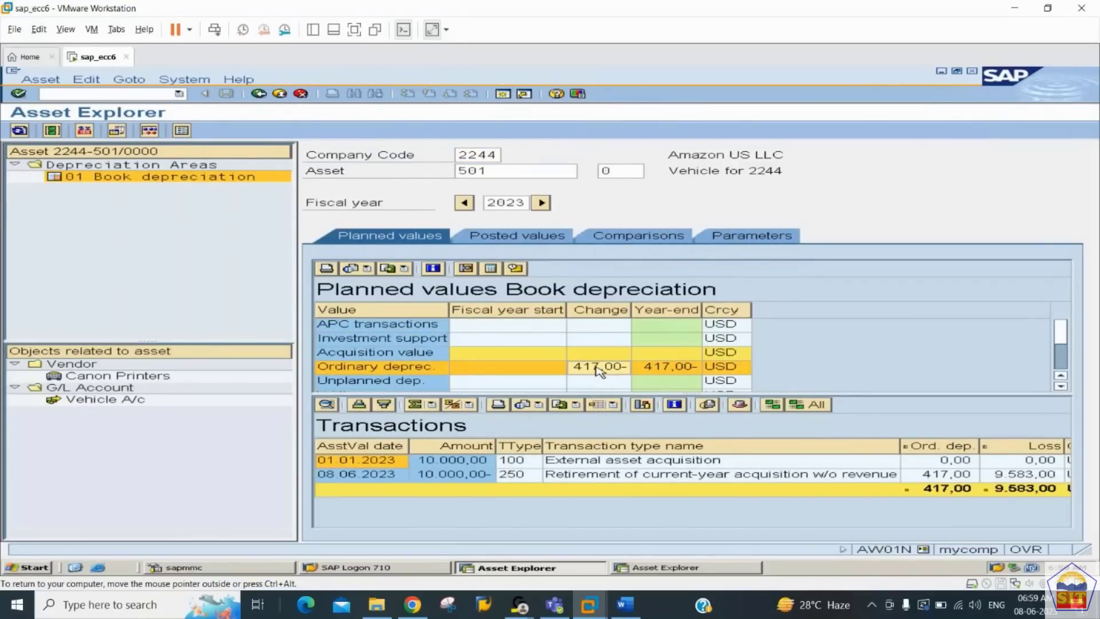
pyautogui.click(663, 474)
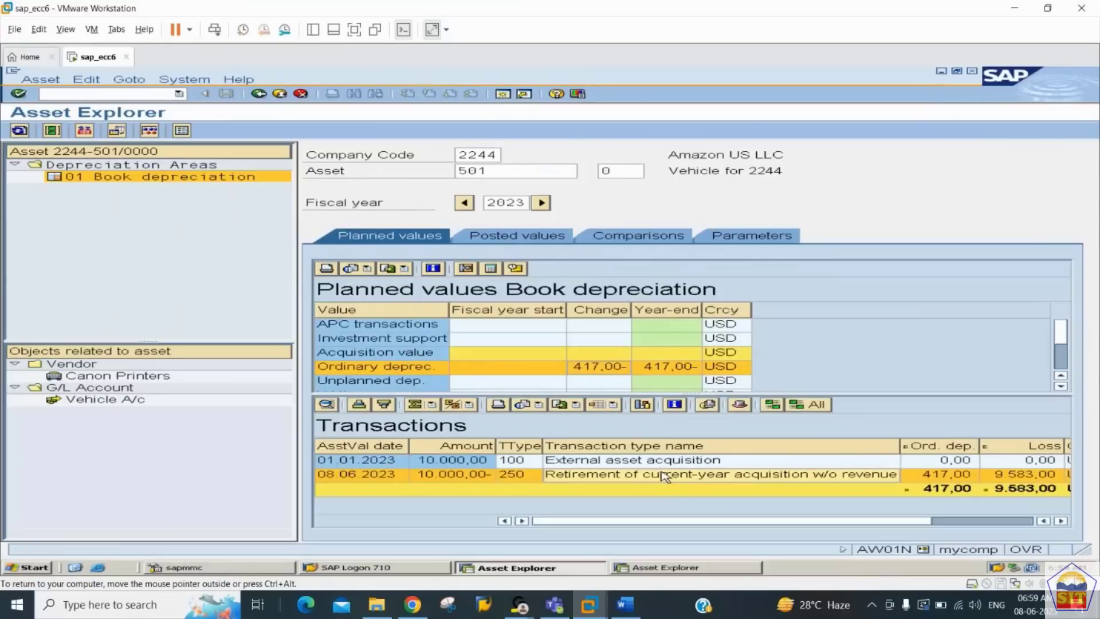
pyautogui.click(974, 522)
pyautogui.click(979, 476)
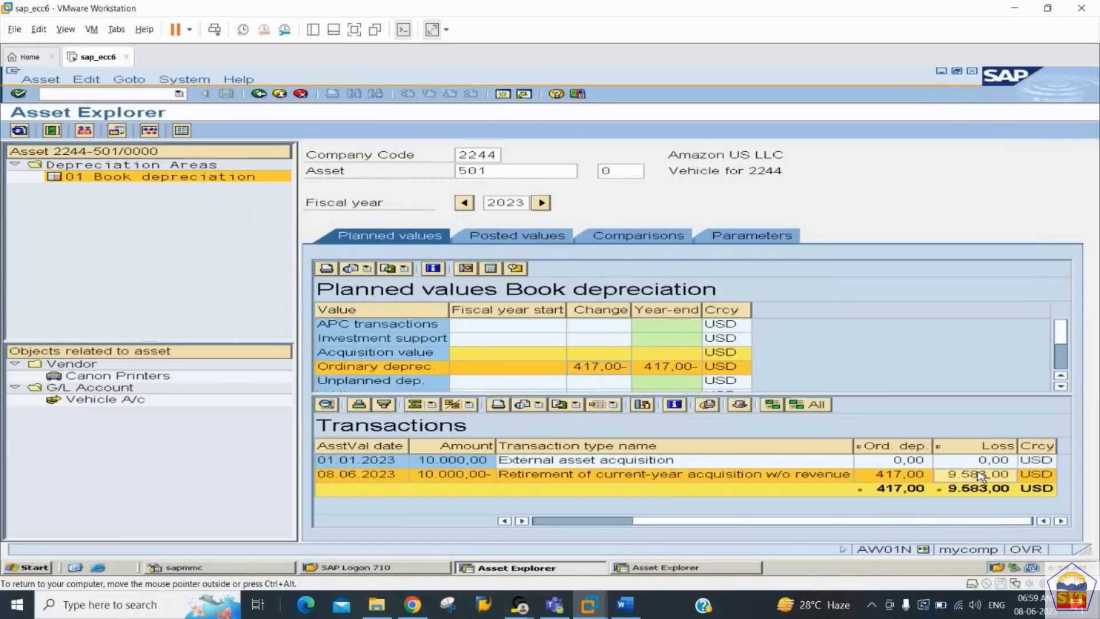
pyautogui.click(920, 476)
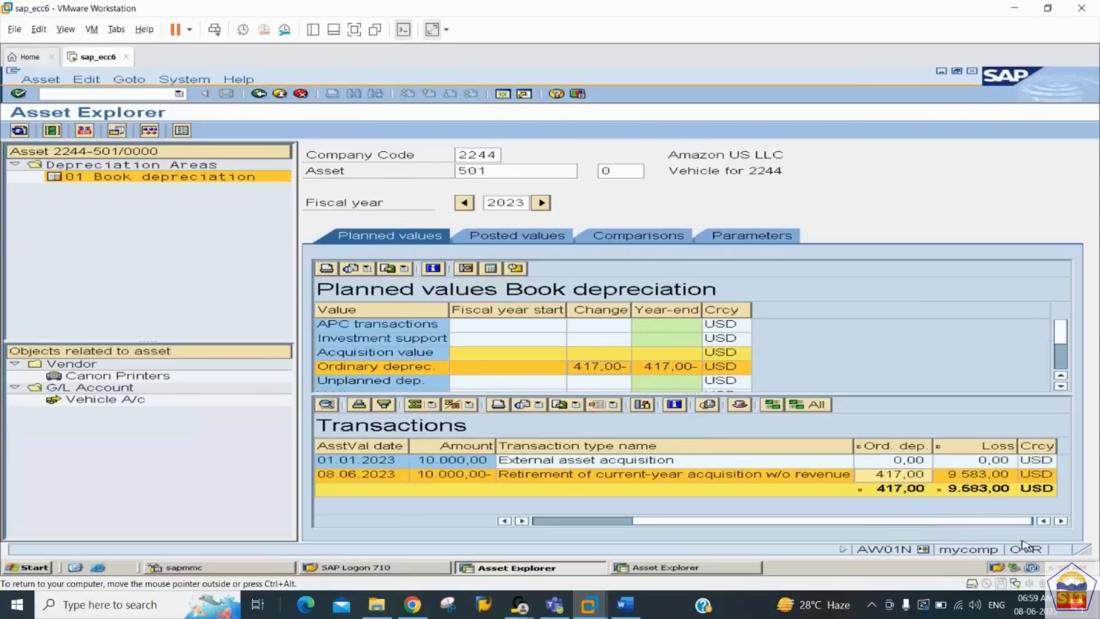